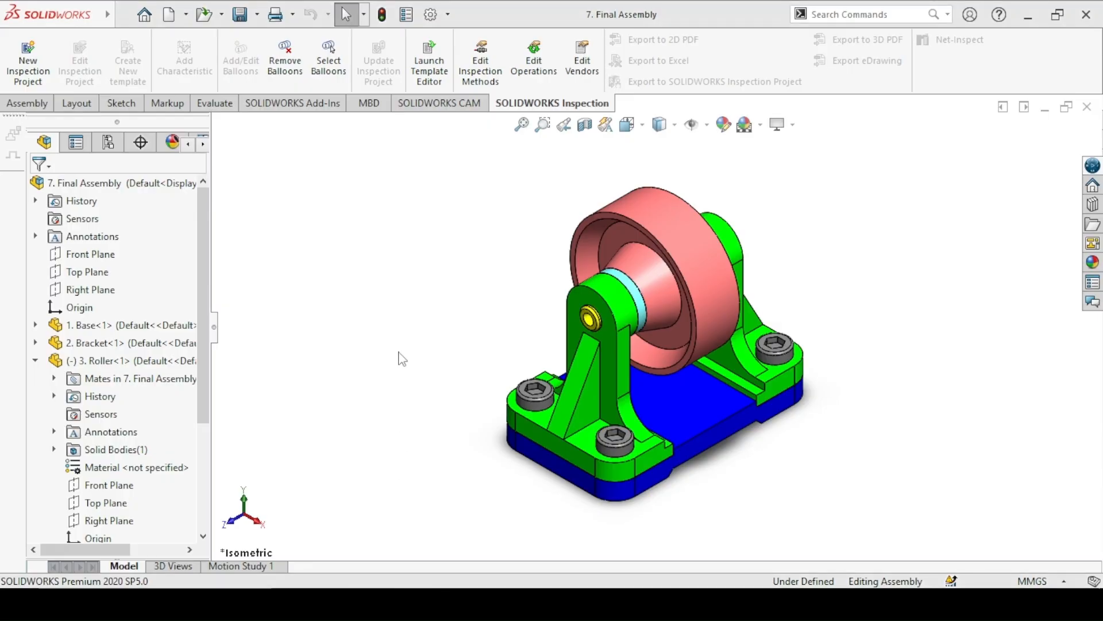
- Check the roller support part list drawing, then bring up the 8. Exploded View assembly
click(410, 601)
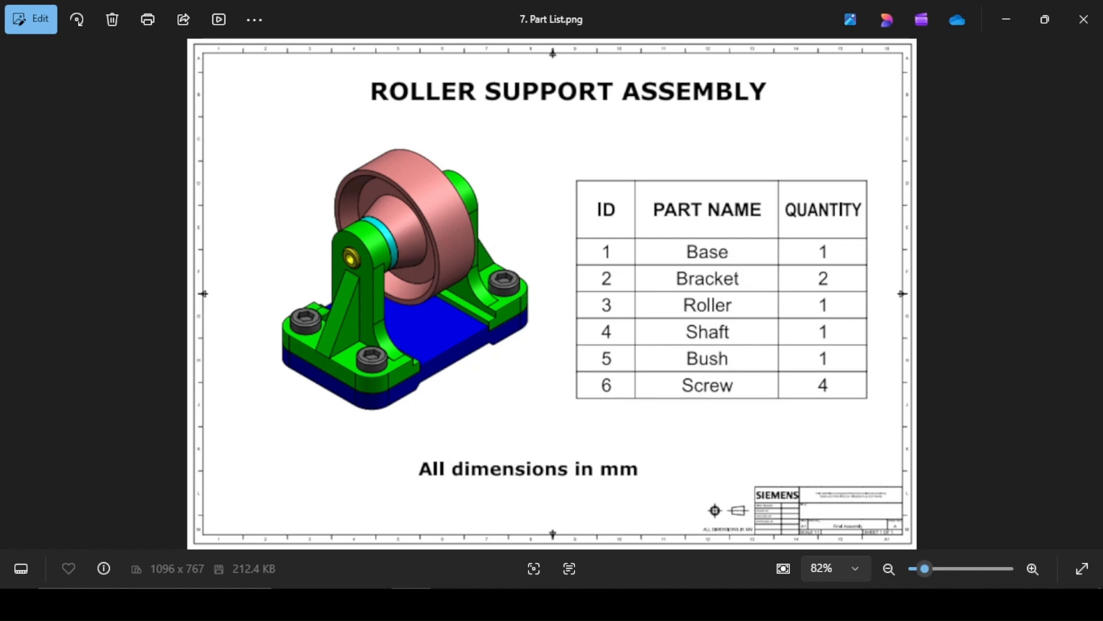
click(411, 603)
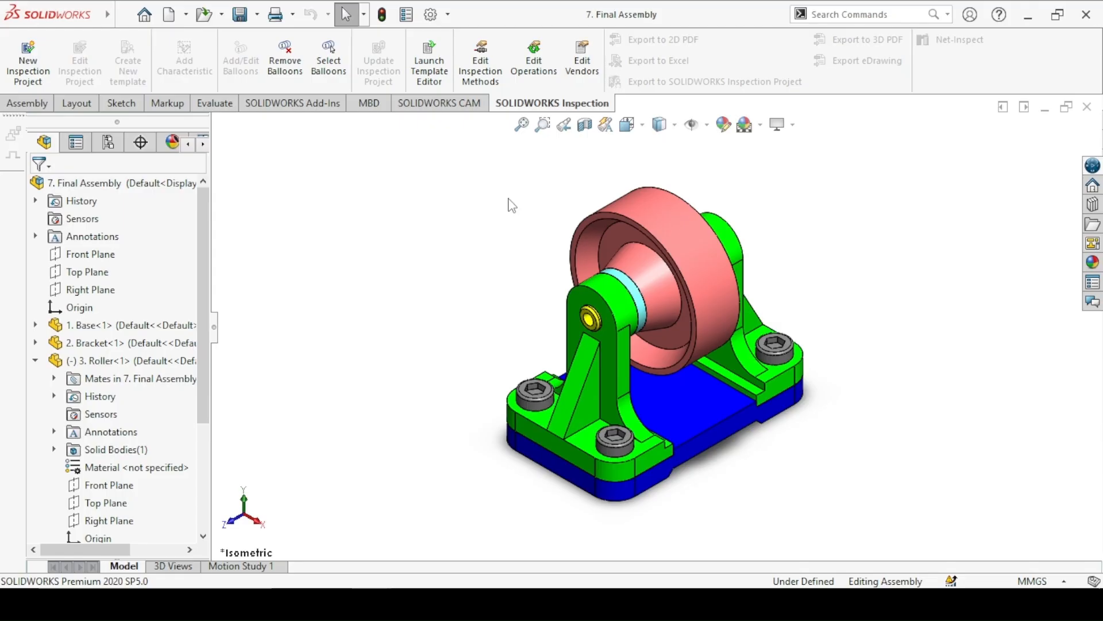
mouse_move(414, 603)
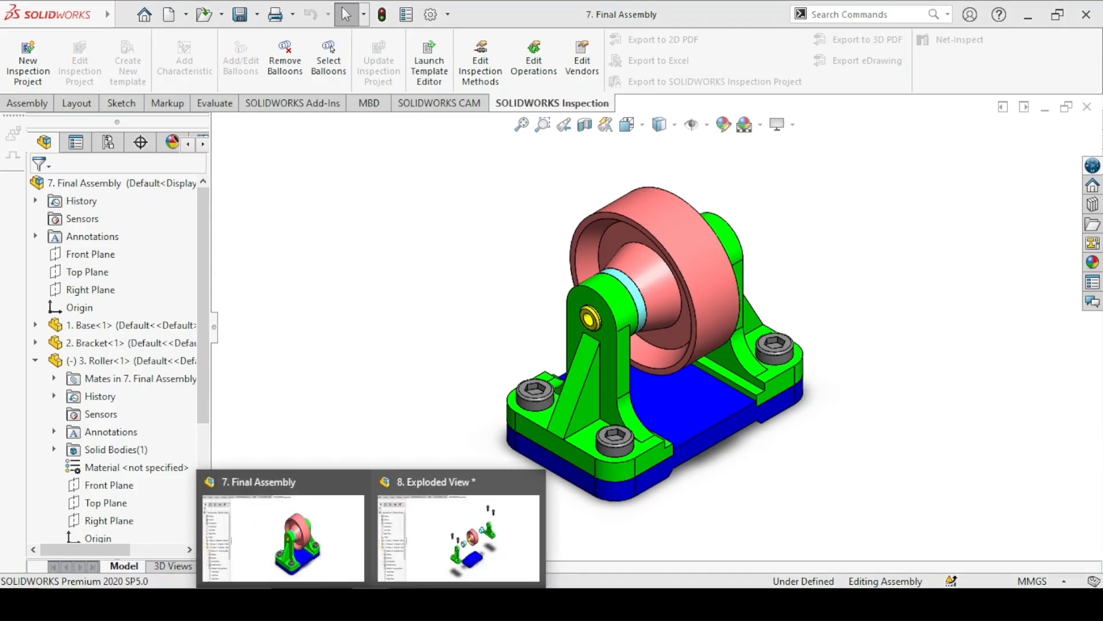
click(451, 511)
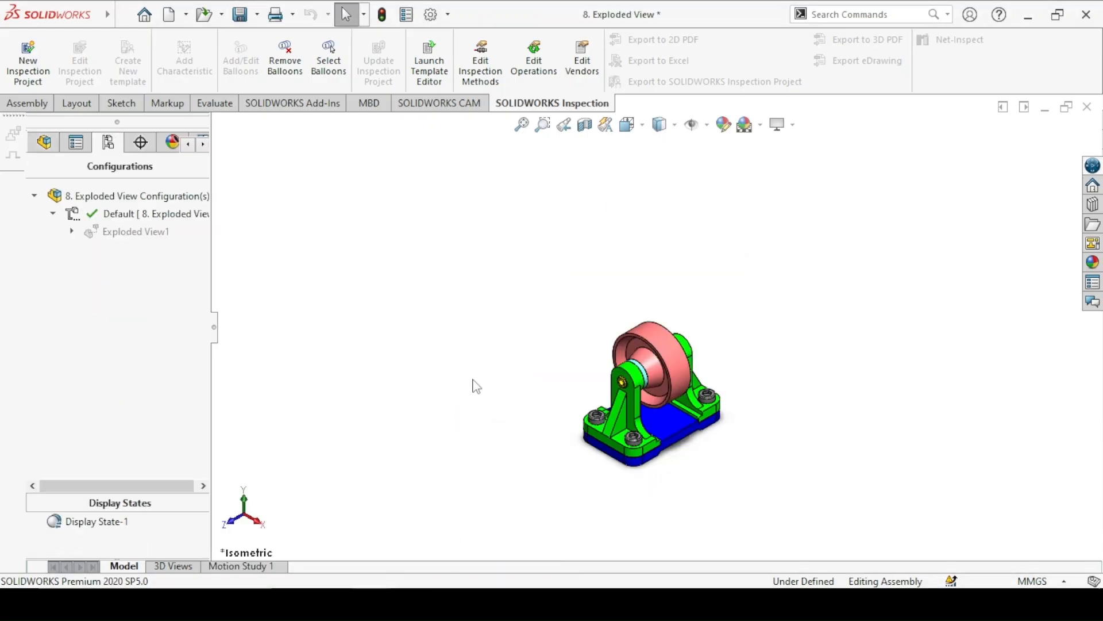
- Play the explode animation of Exploded View1, then stop and close it
right_click(137, 233)
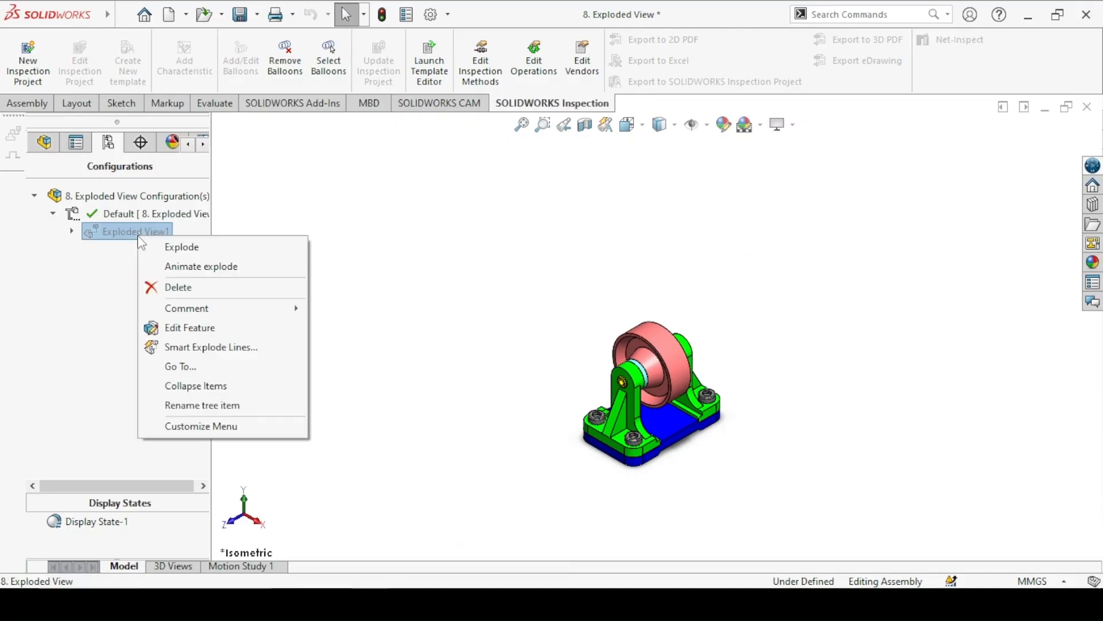
click(167, 267)
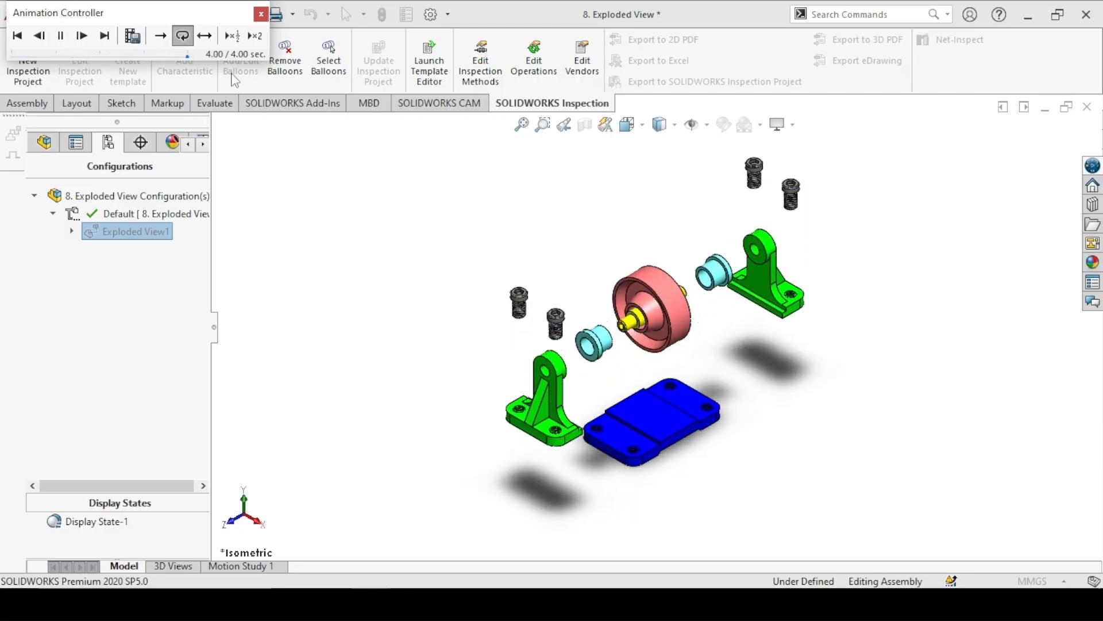
click(64, 36)
click(262, 15)
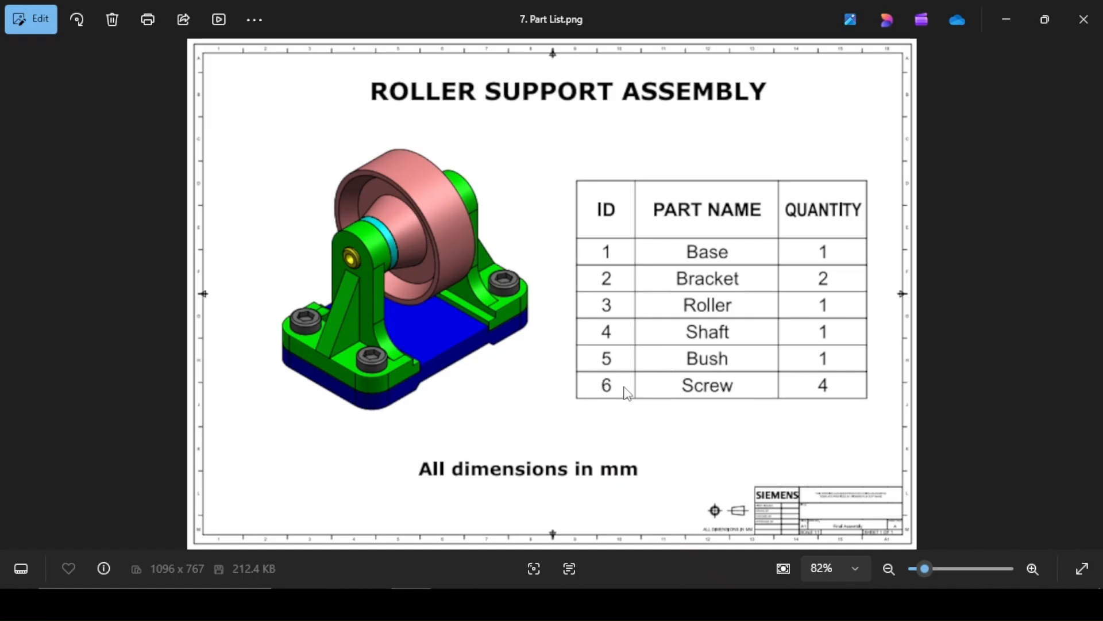
- Review the drawings of the Base, Bracket, Roller, Shaft, Bush and Screw, plus the part list and exploded view
key(Left)
key(Left)
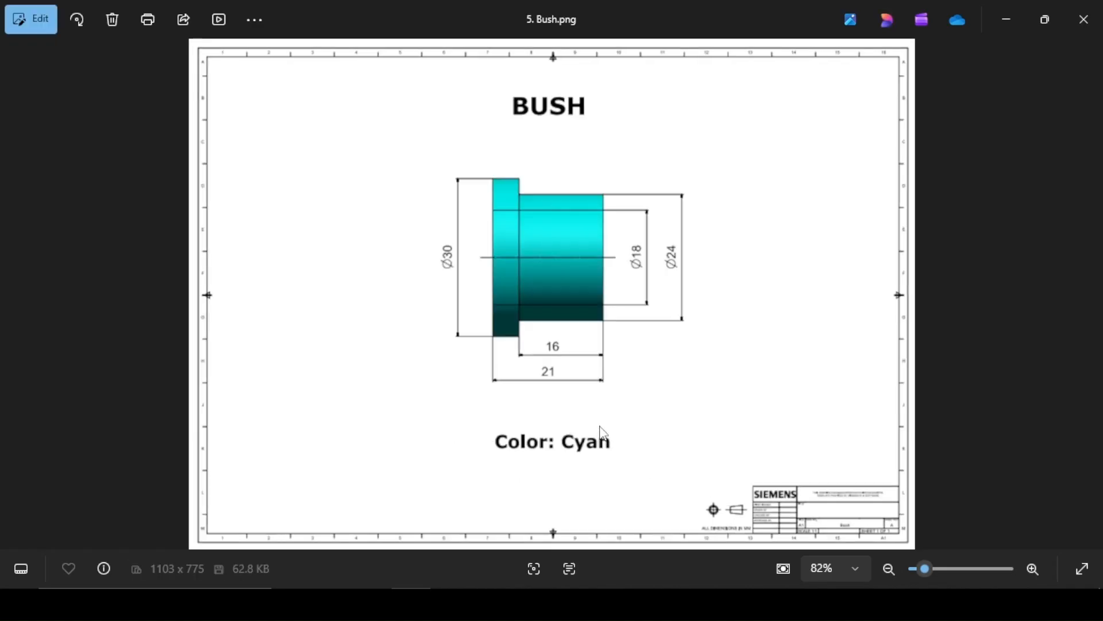
key(Left)
key(Left)
key(Left)
key(Left)
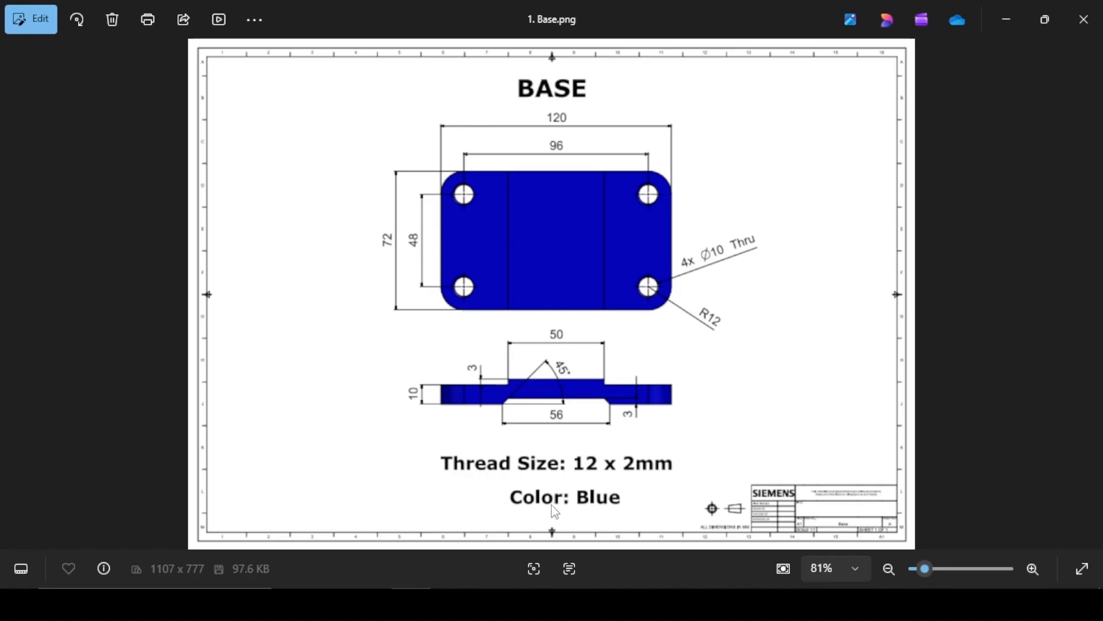
key(Right)
key(Right)
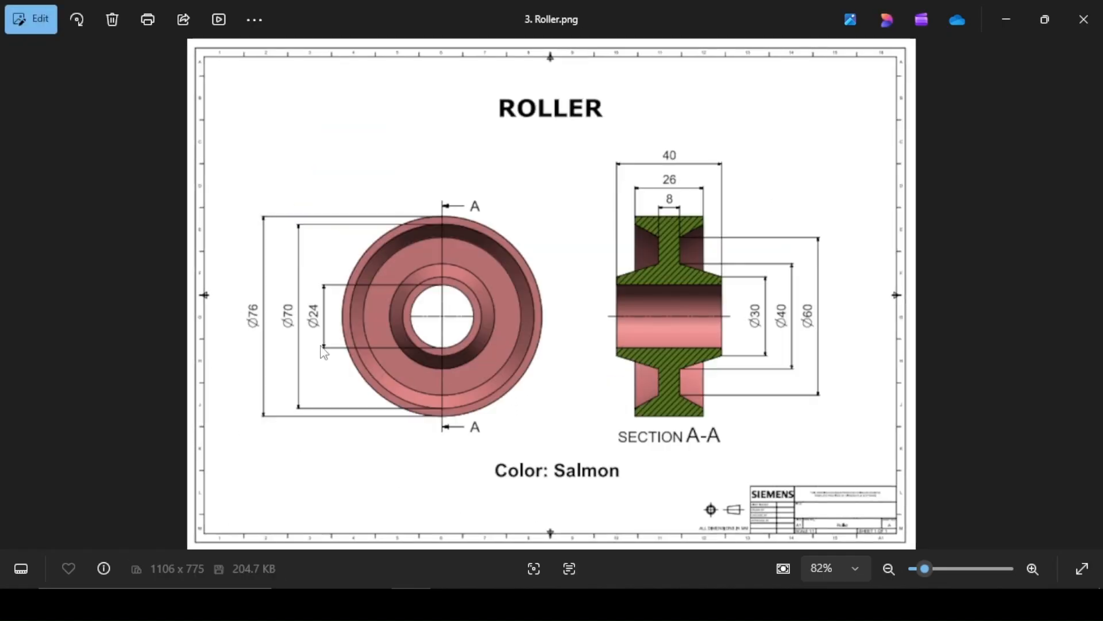
key(Right)
key(Right)
key(Right)
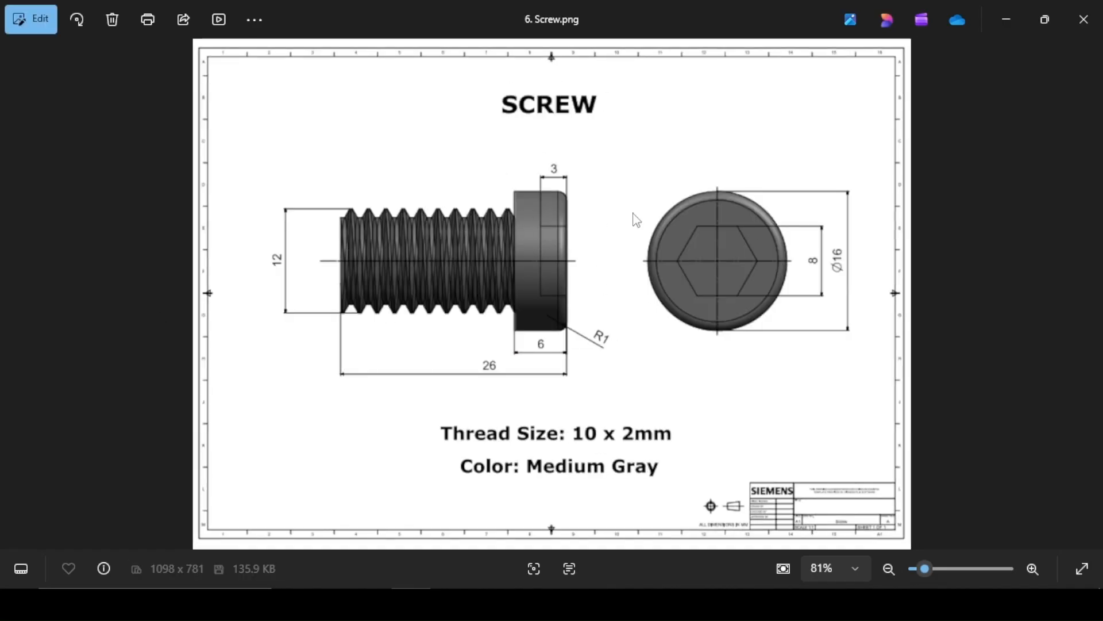
key(Right)
key(Right)
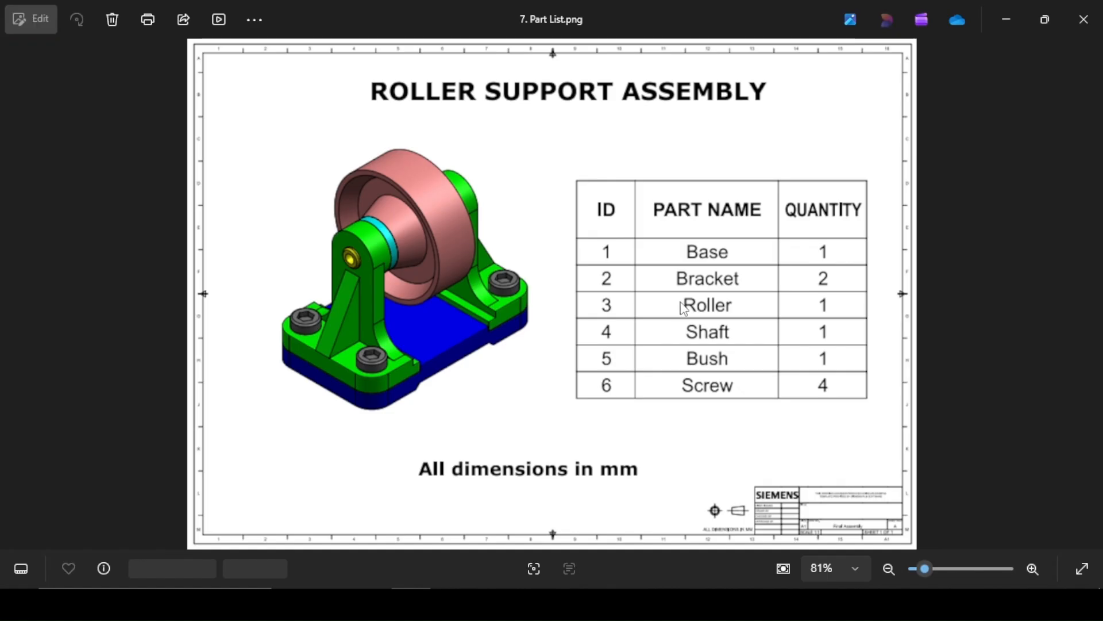
key(Left)
key(Right)
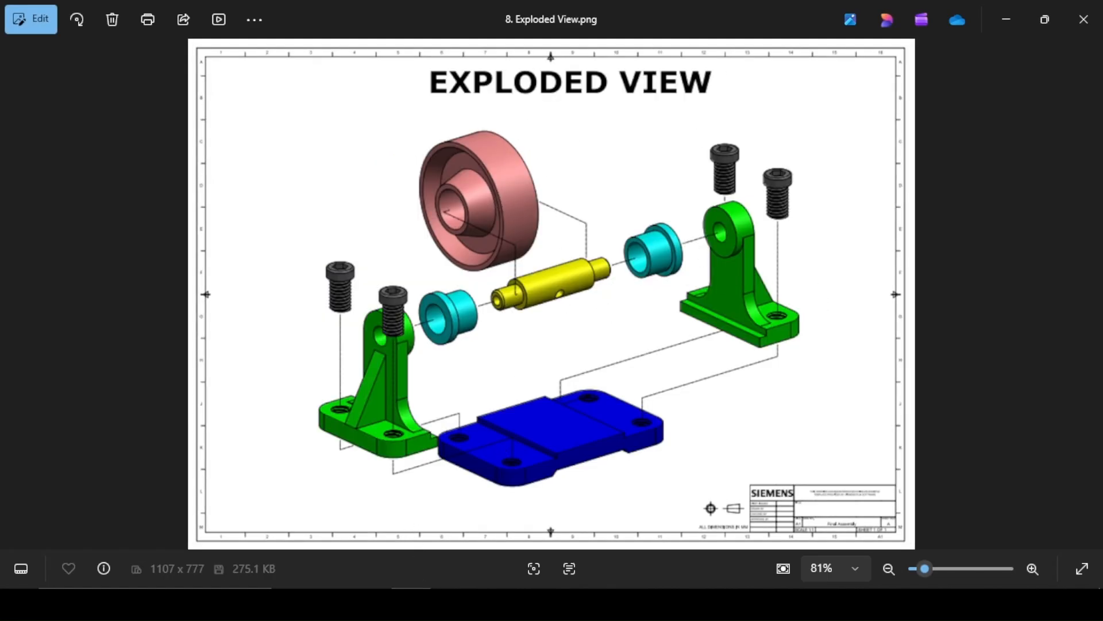
- Switch back to the 7. Final Assembly window in SOLIDWORKS
click(411, 601)
mouse_move(371, 601)
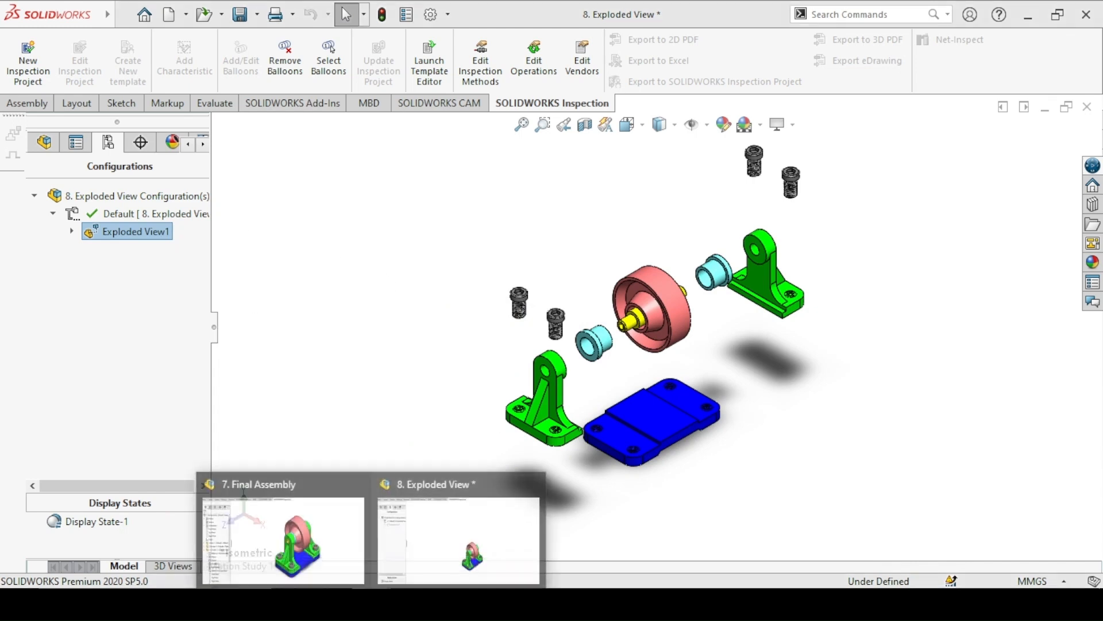
click(284, 535)
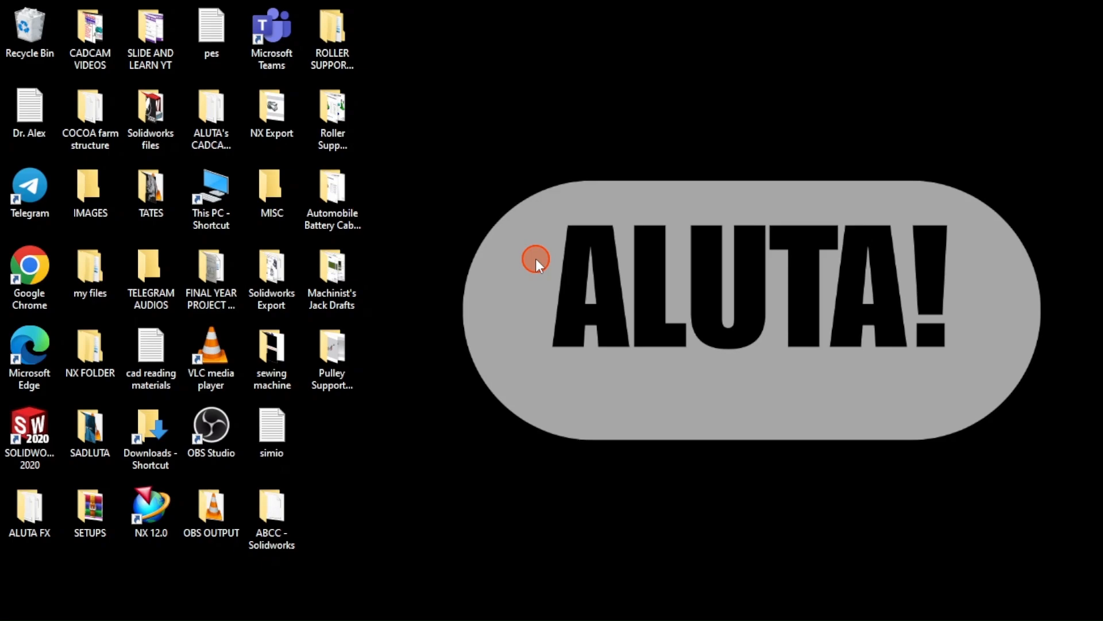
- Create a new desktop folder named Roller Support Assembly
right_click(486, 229)
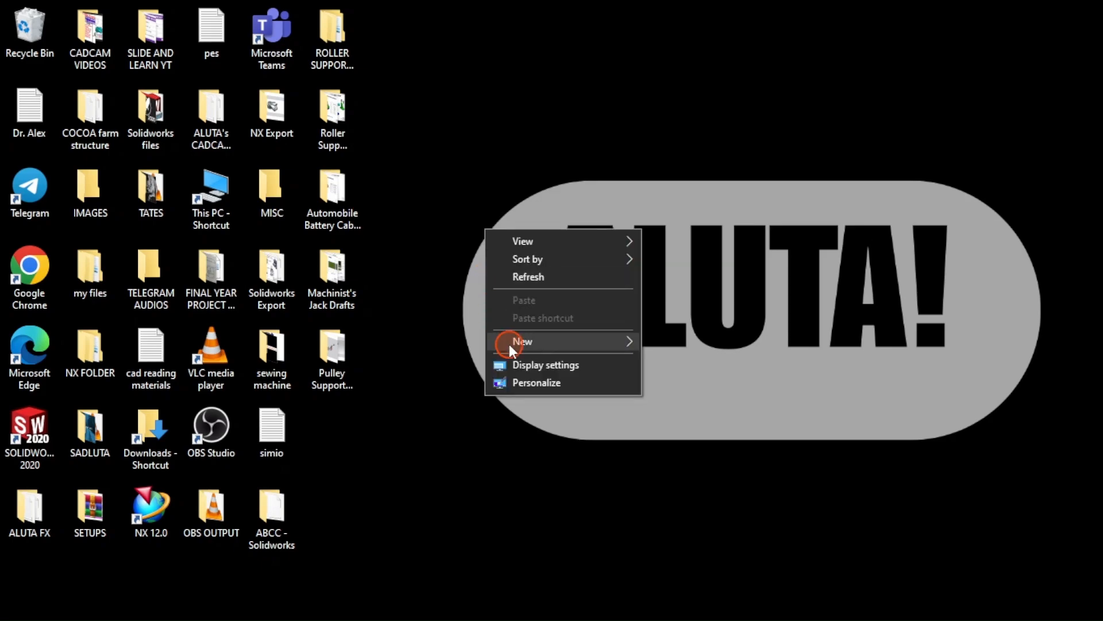
mouse_move(508, 341)
click(669, 339)
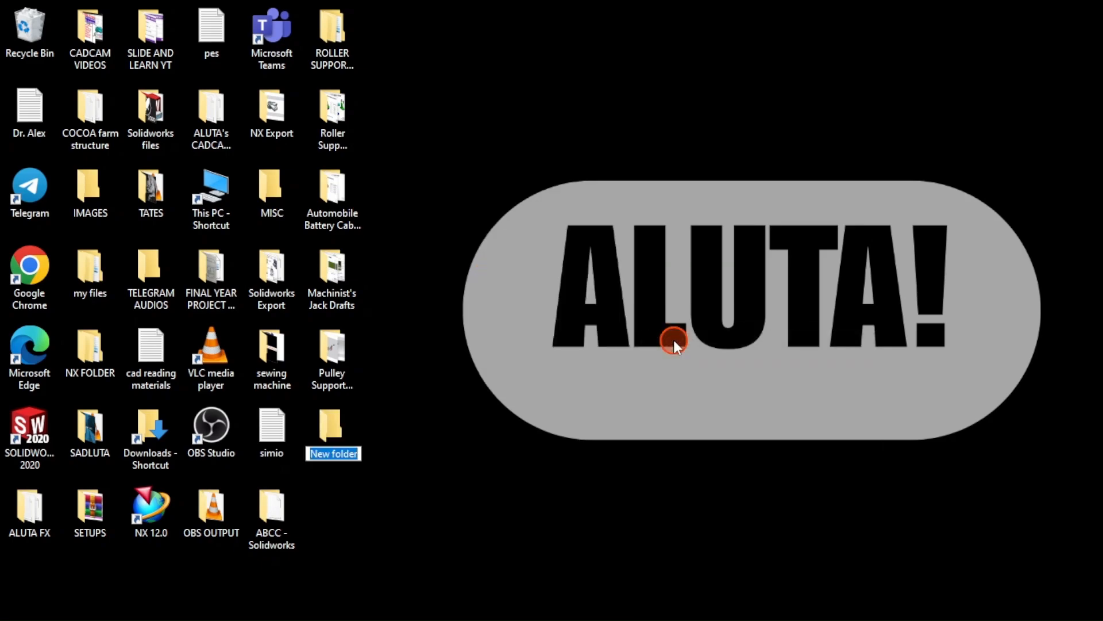
text(Roller)
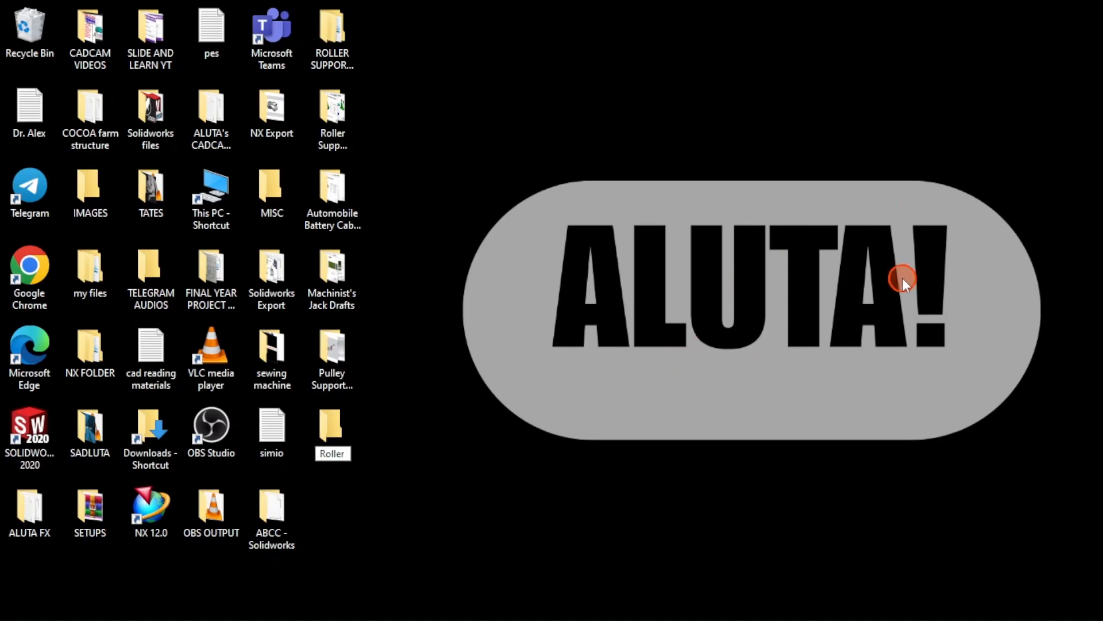
text( Support Aseem)
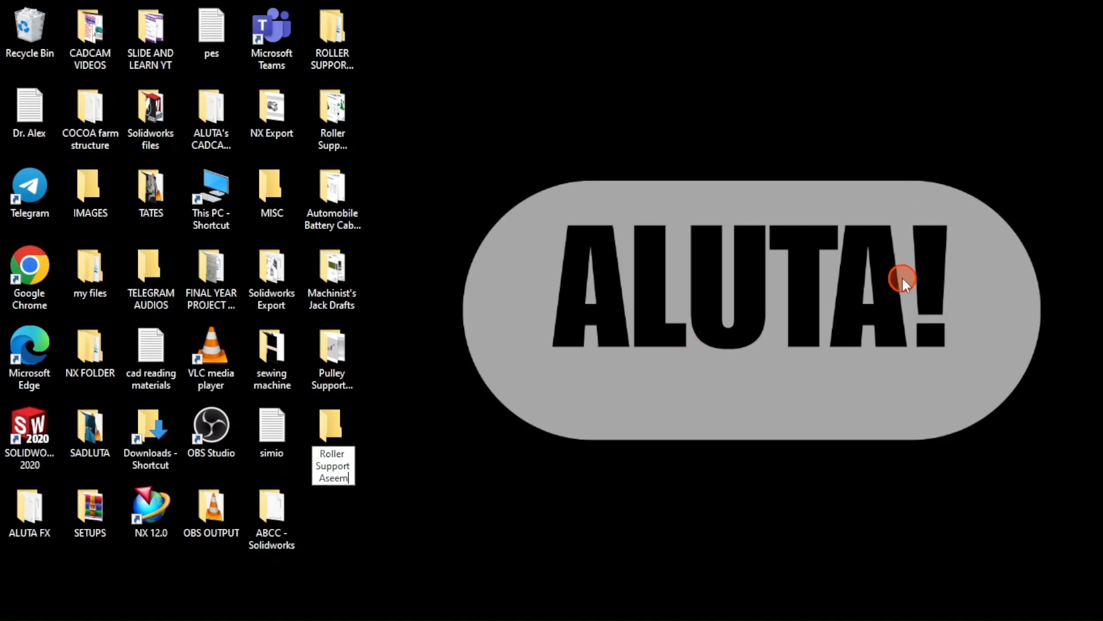
text(bly)
key(Return)
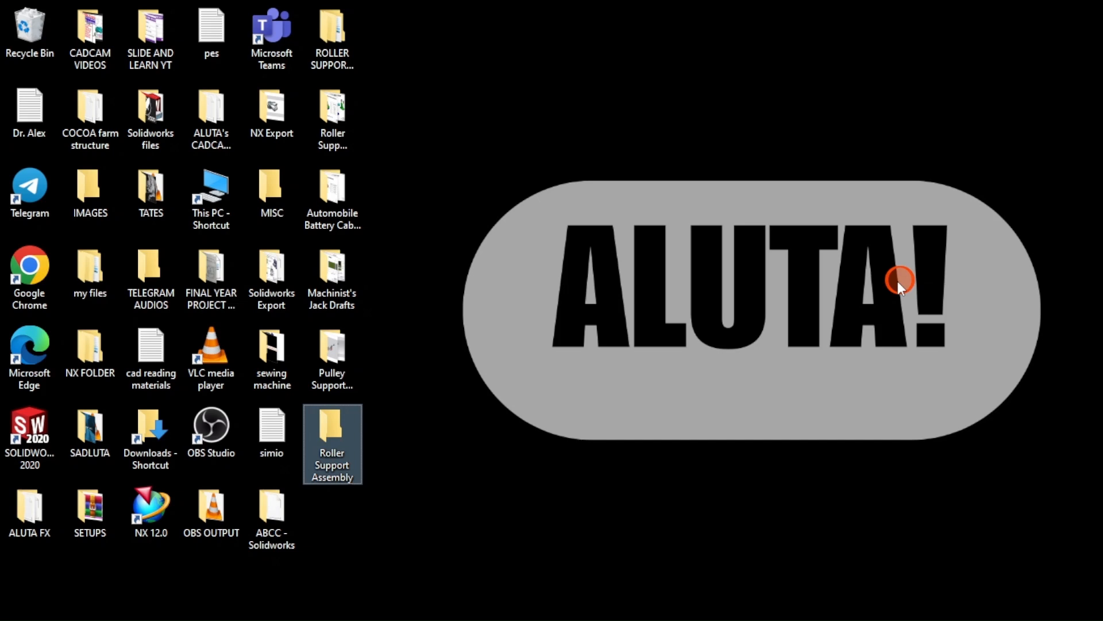
- Launch SOLIDWORKS 2020, start a new part document and collapse the 3DEXPERIENCE Marketplace pane
click(15, 432)
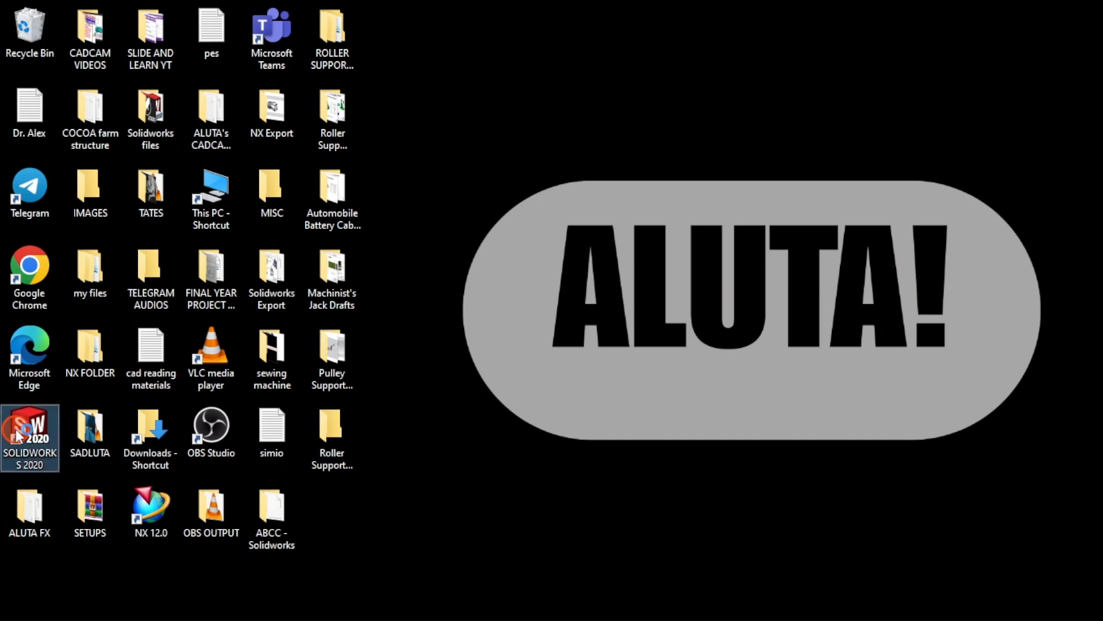
double_click(15, 435)
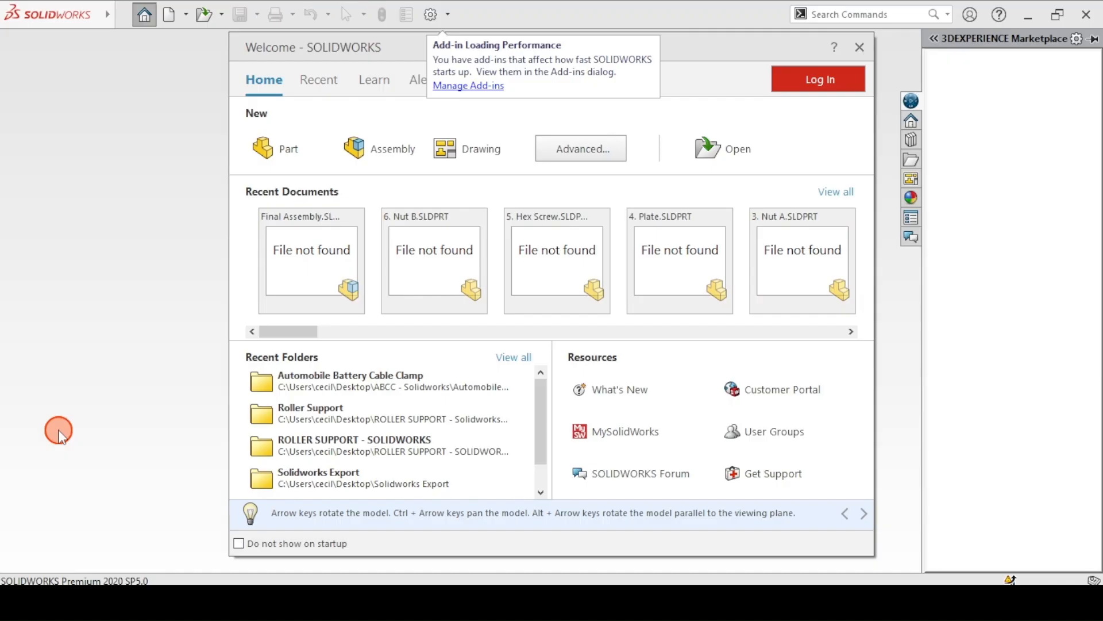
click(278, 149)
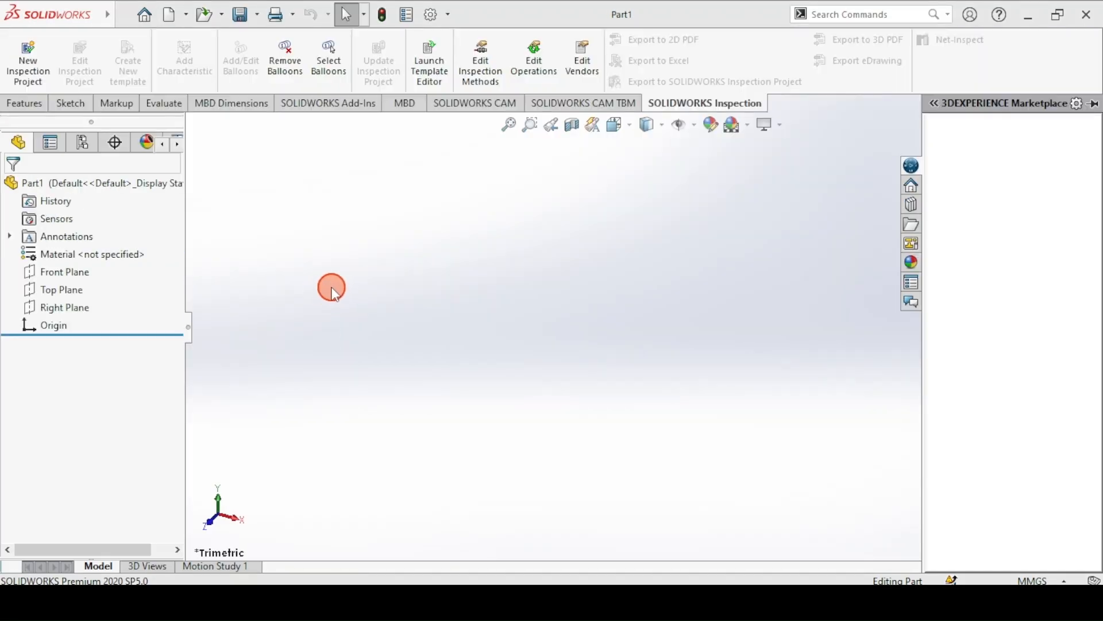
click(378, 229)
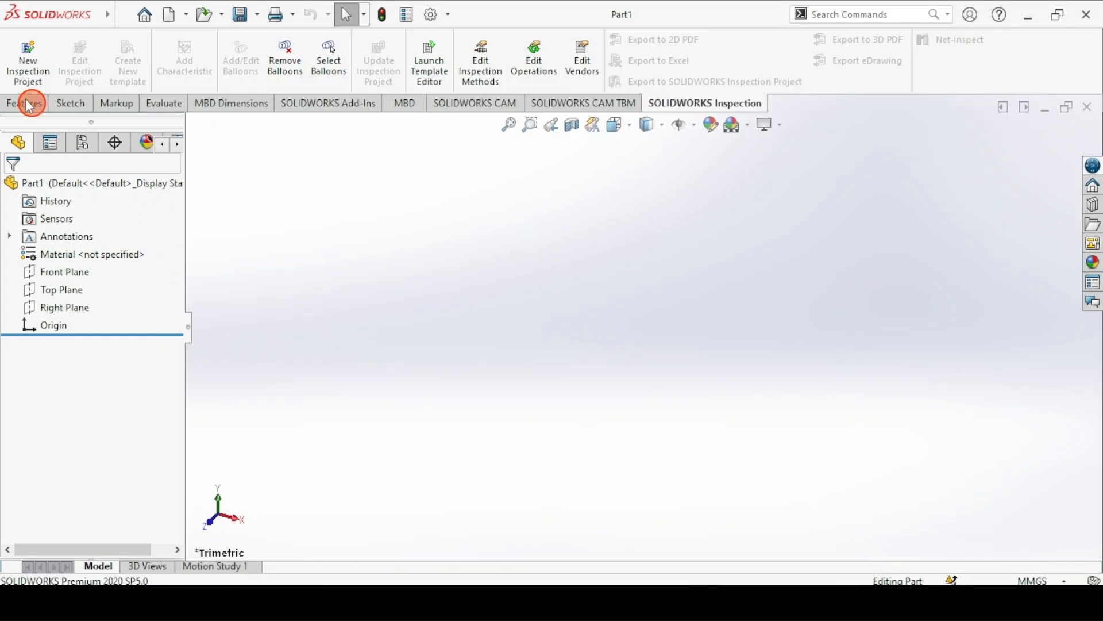
- Start an Extruded Boss/Base sketch on the Front Plane and check the dimensions on the Base drawing
click(25, 103)
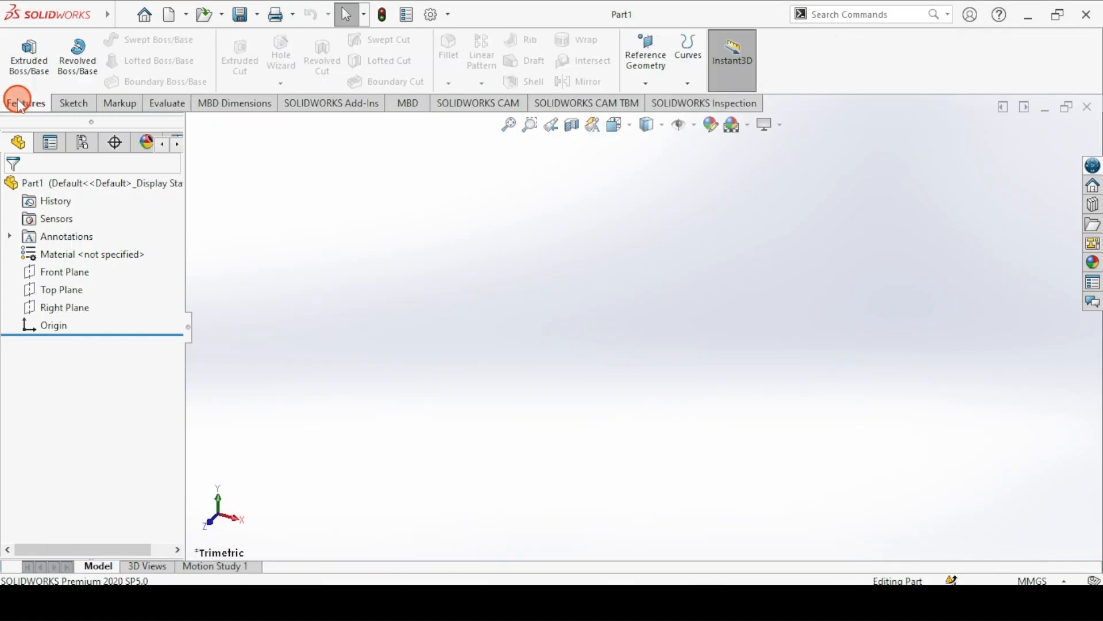
click(31, 49)
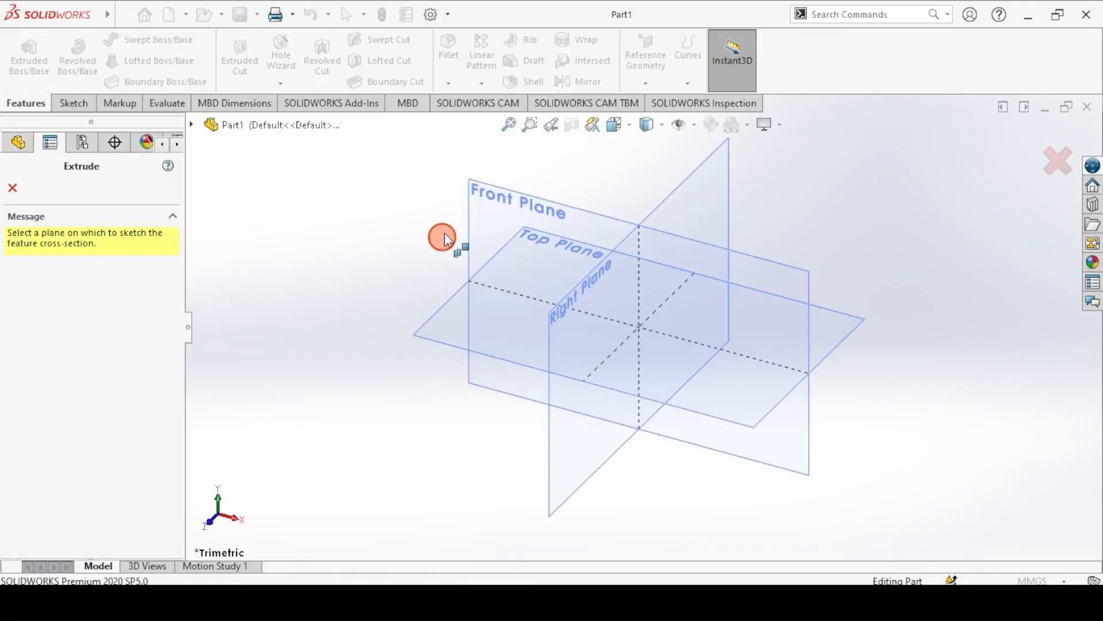
click(470, 203)
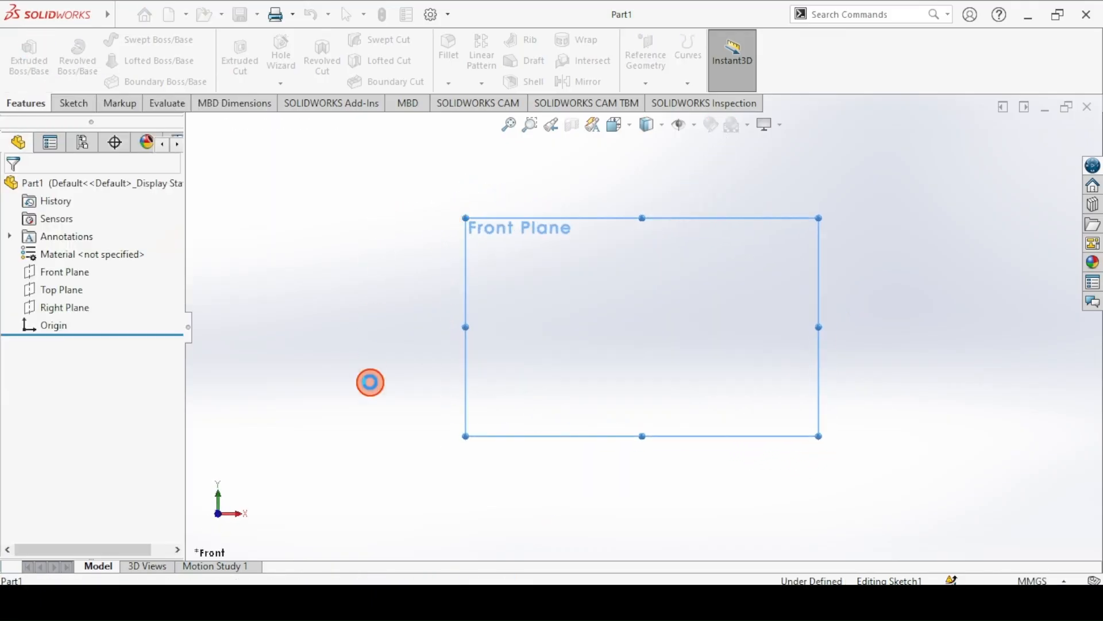
key(alt+Tab)
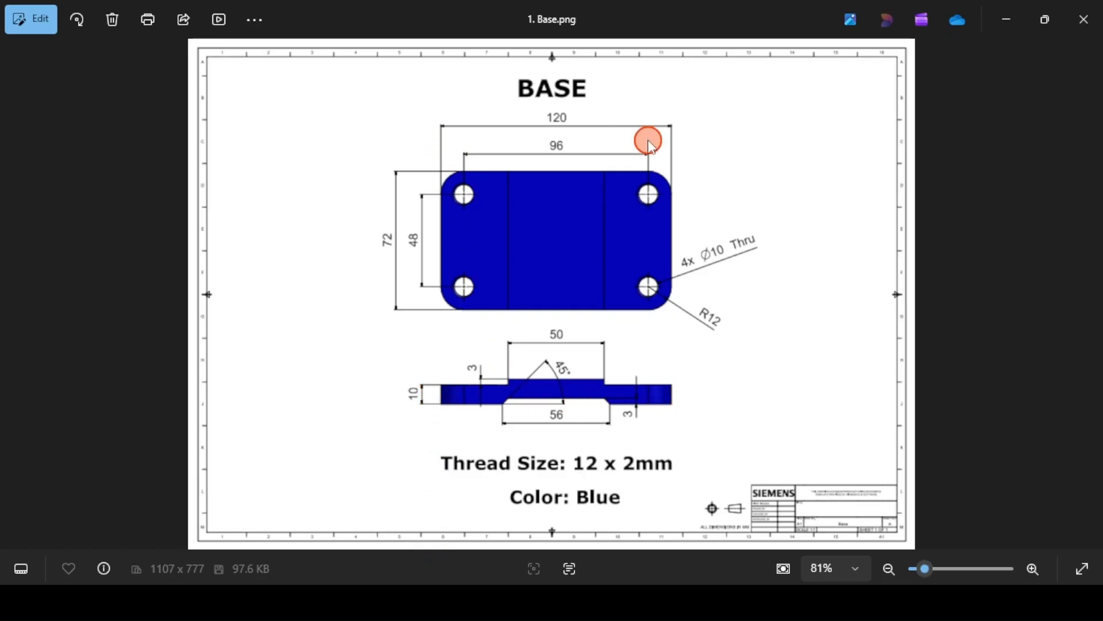
key(alt+Tab)
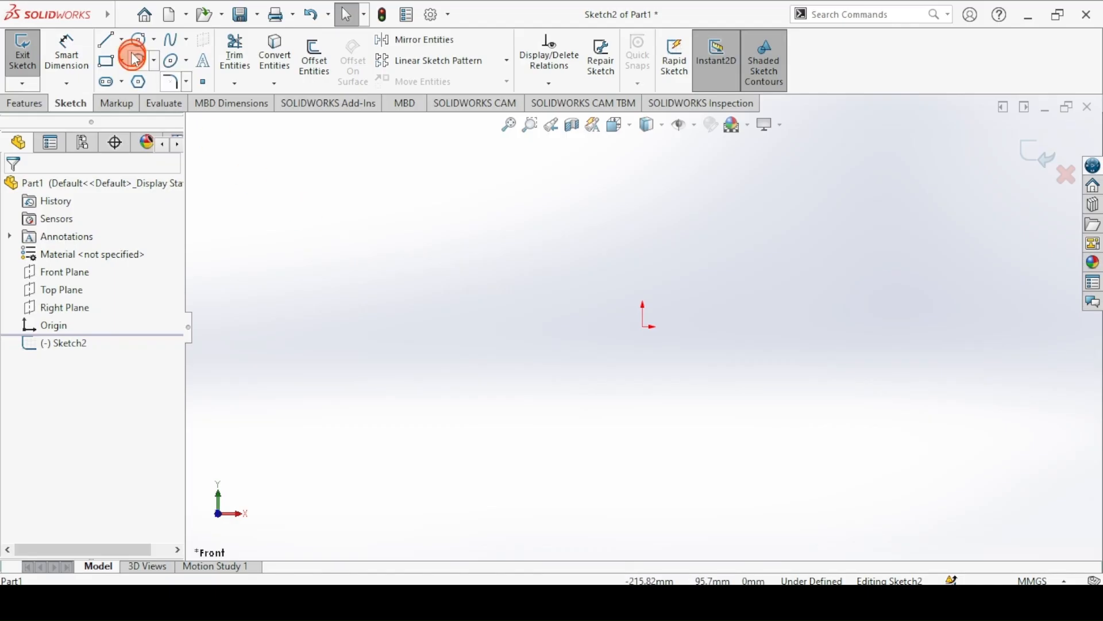
- Sketch a center rectangle about 215 mm by 83 mm centred on the origin
click(105, 60)
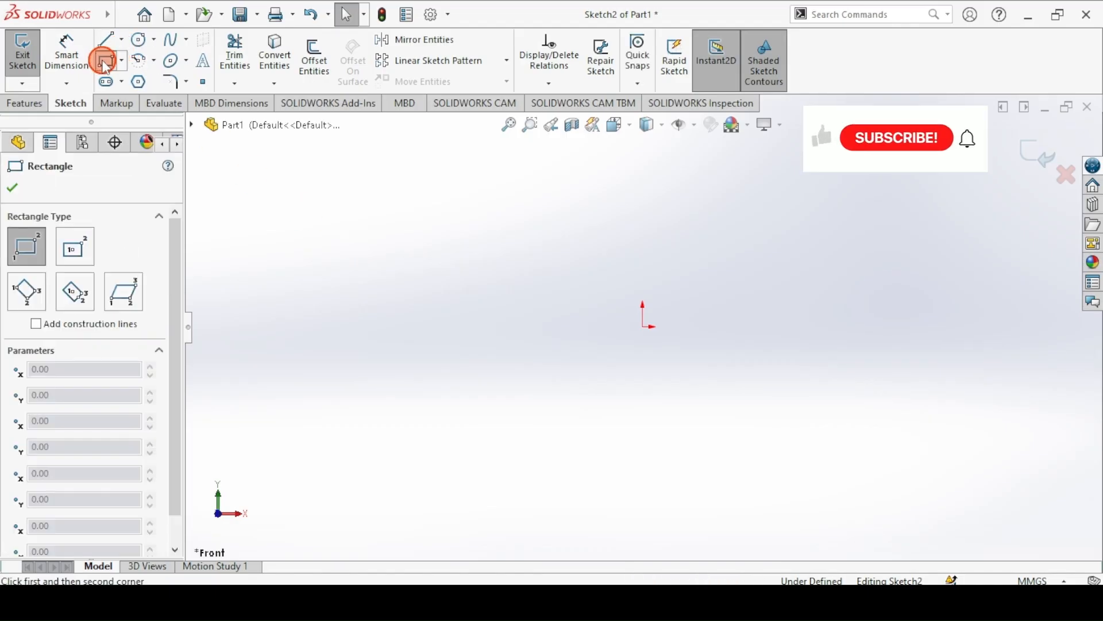
click(644, 328)
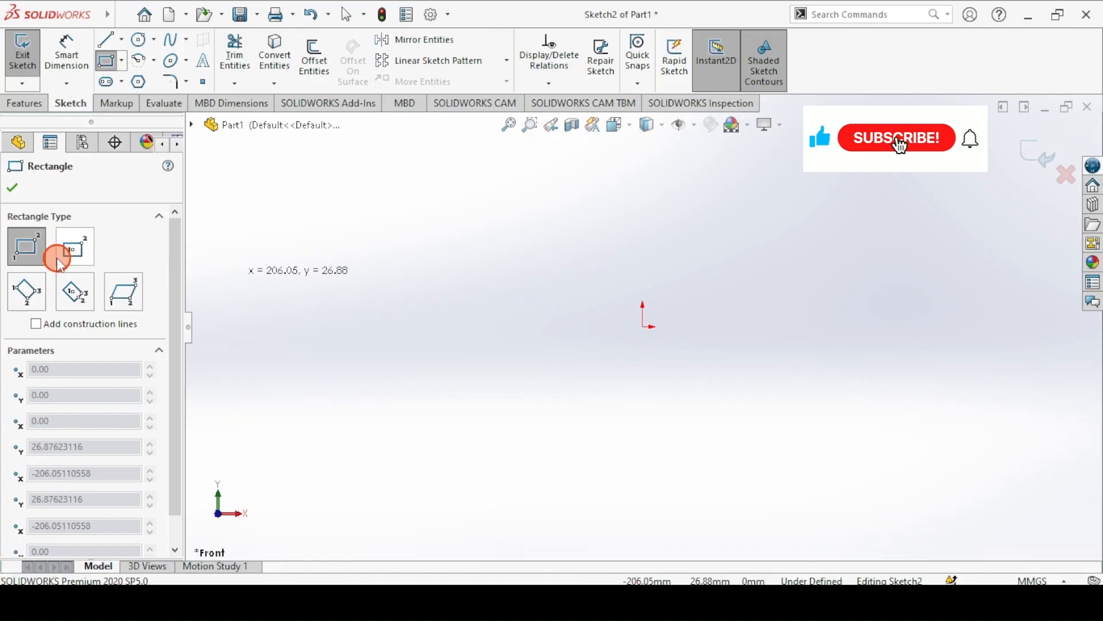
click(74, 246)
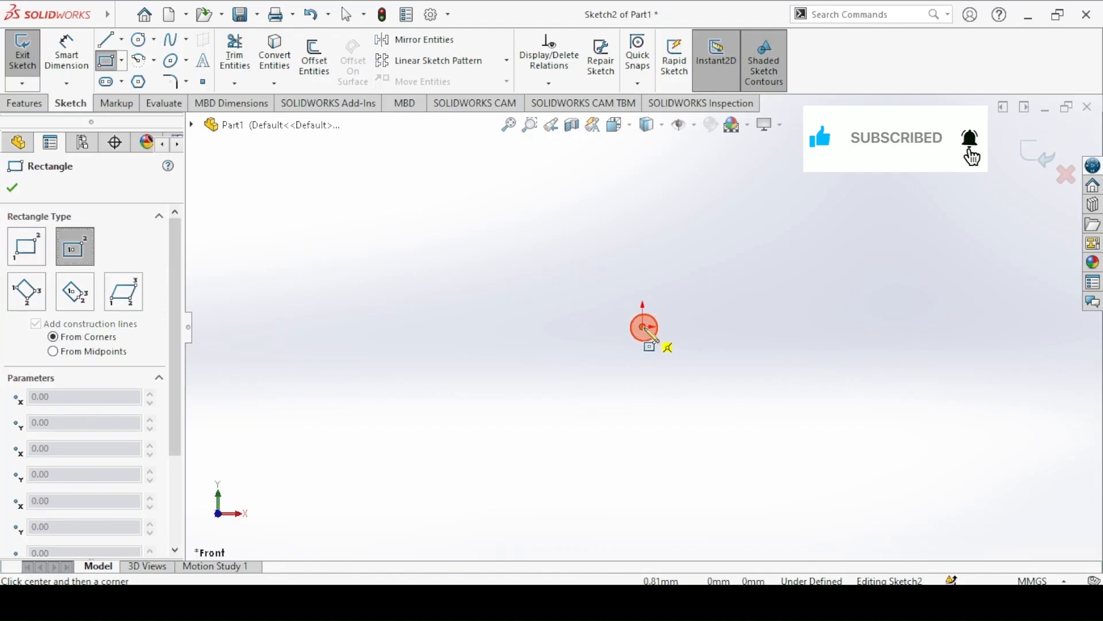
drag(649, 332, 429, 246)
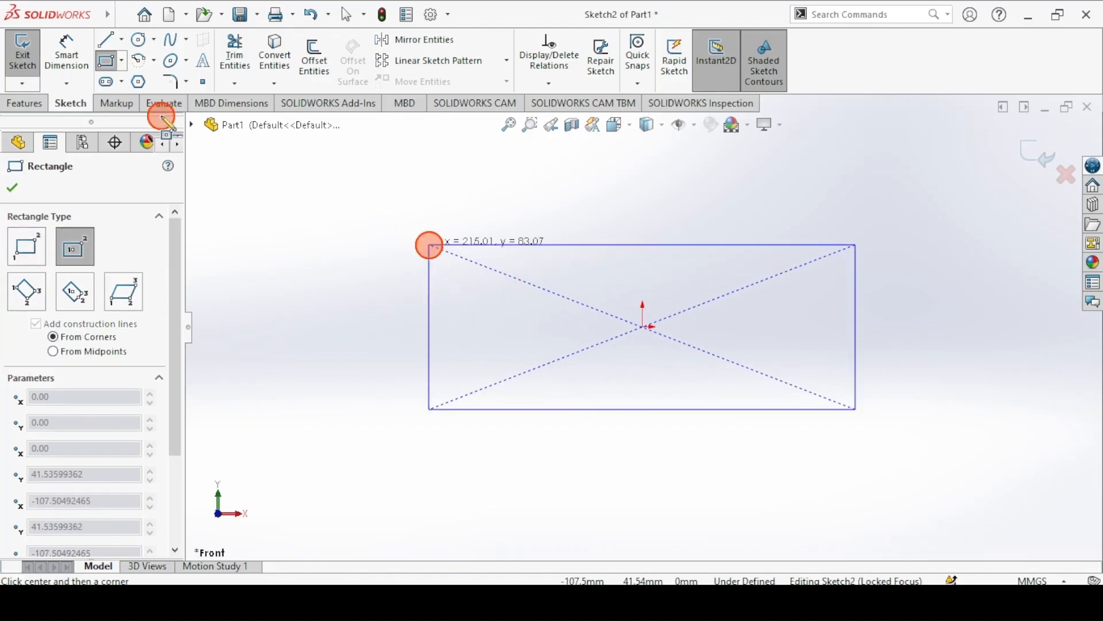
- Dimension the centre rectangle to 120 mm wide and 10 mm high
click(66, 57)
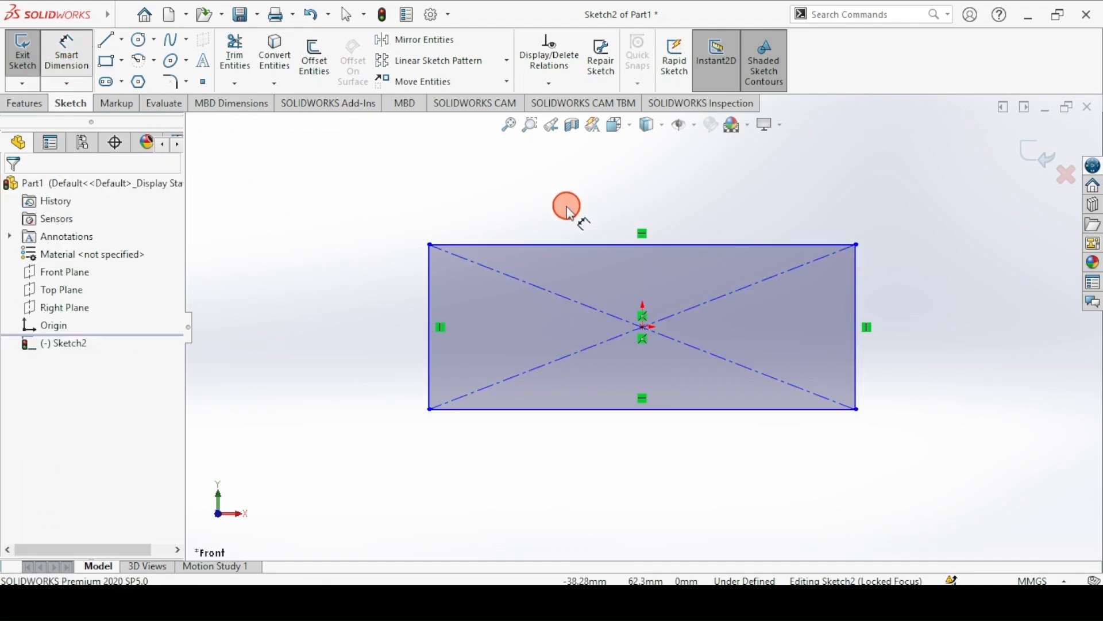
click(570, 246)
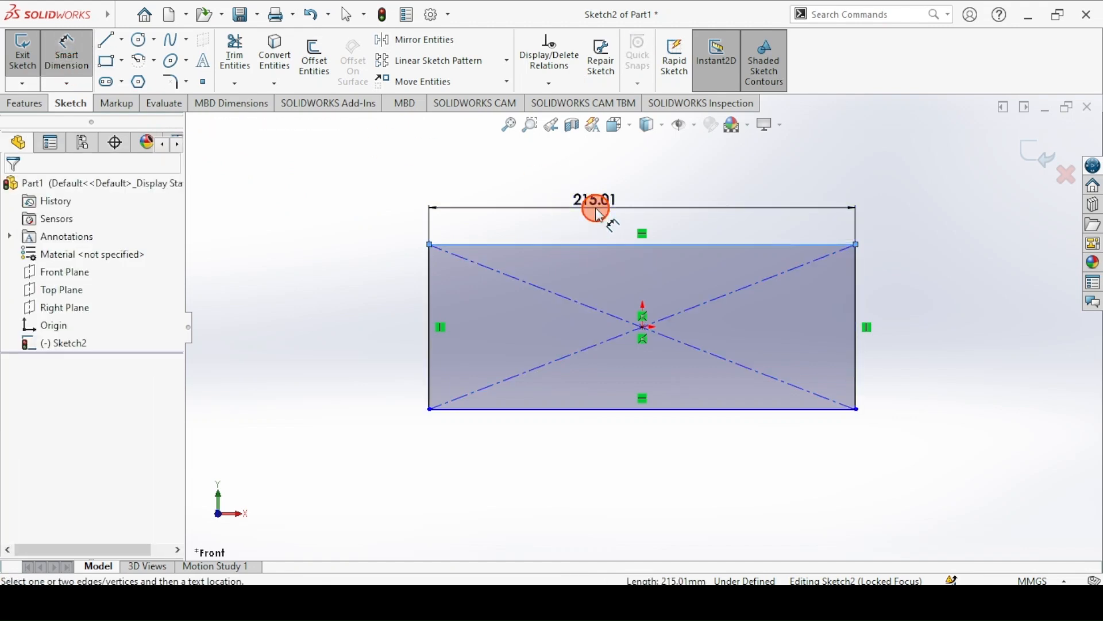
click(597, 213)
text(120)
key(Return)
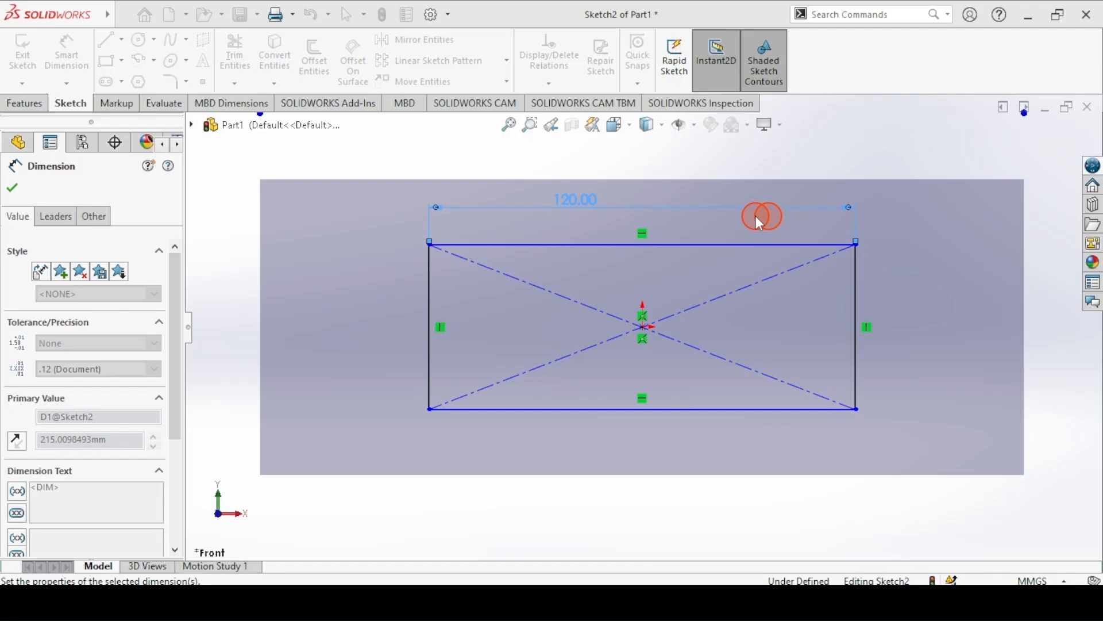
click(430, 302)
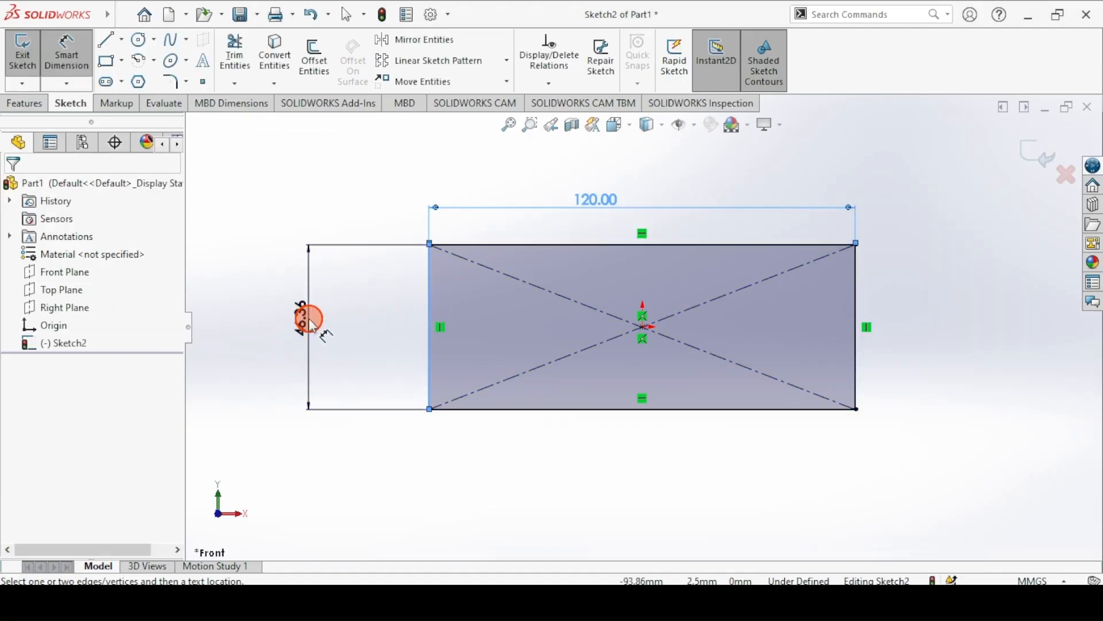
click(310, 323)
text(10)
key(Return)
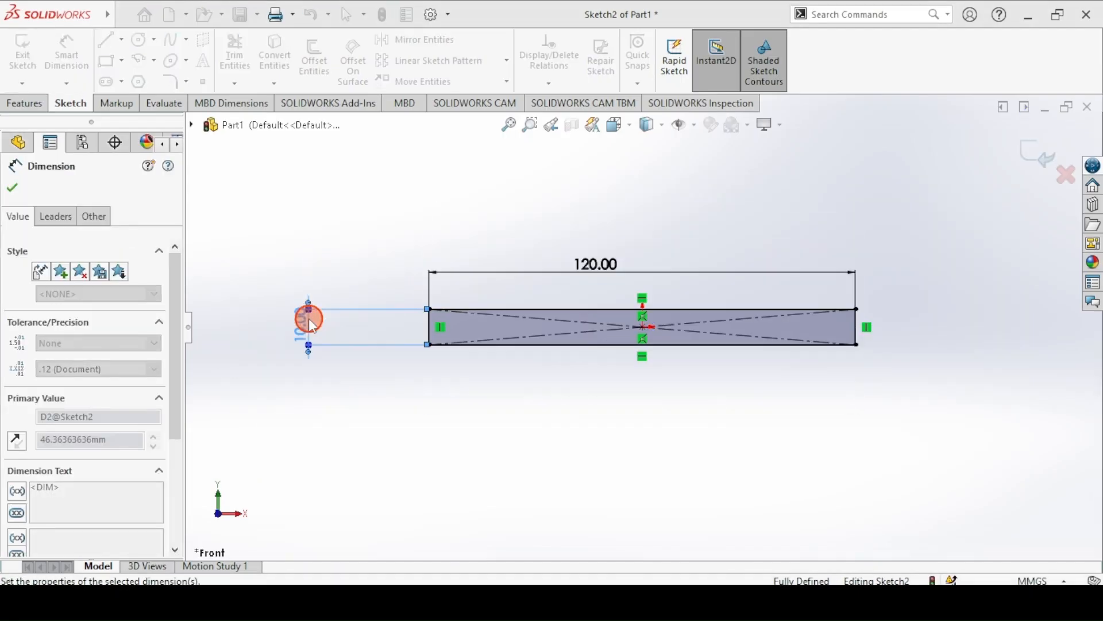
click(14, 185)
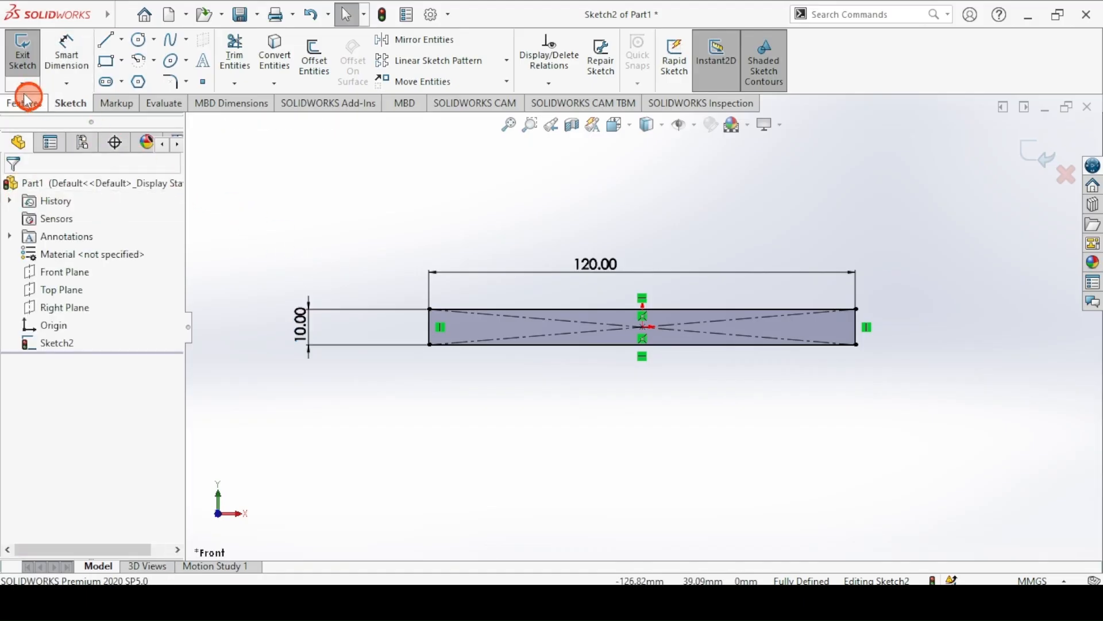
- Extrude the rectangle 72 mm with the Mid Plane end condition to form the base plate
click(23, 71)
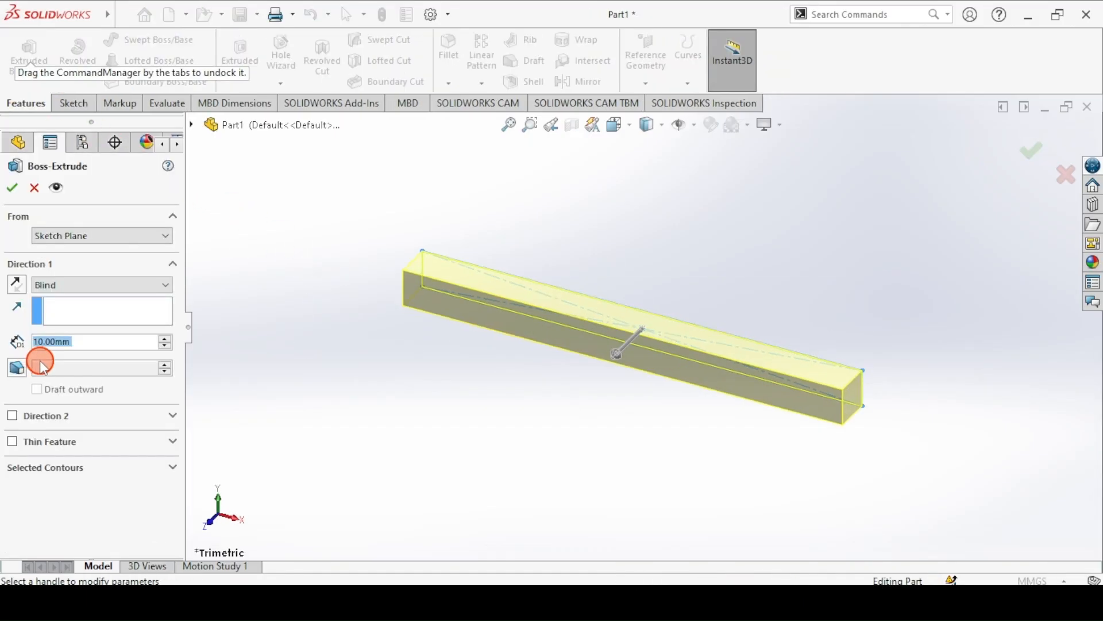
text(72)
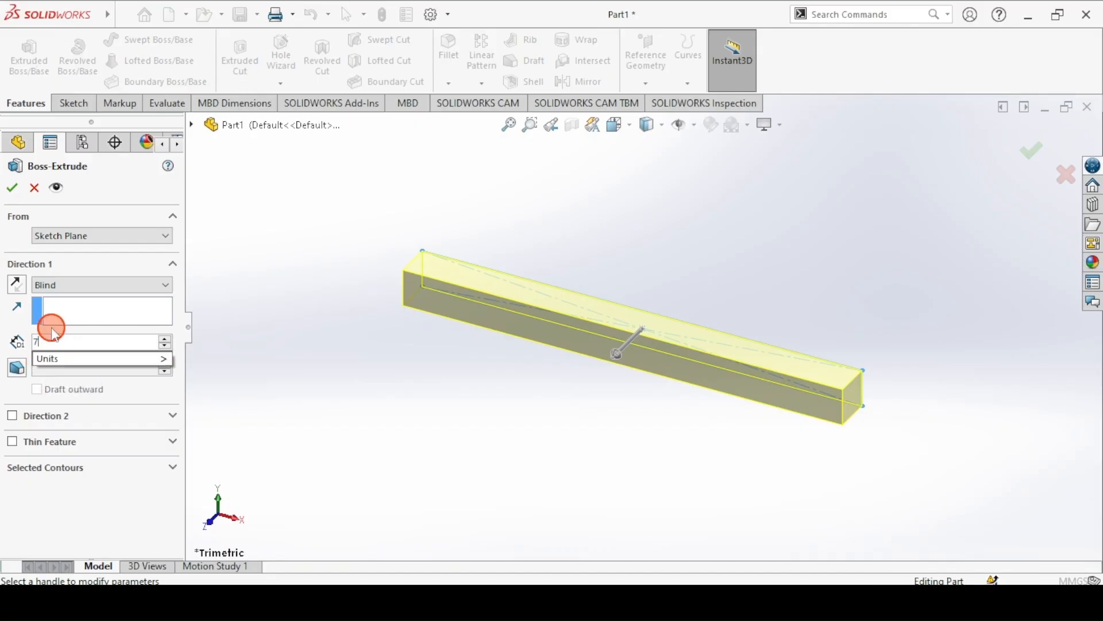
key(Return)
click(52, 285)
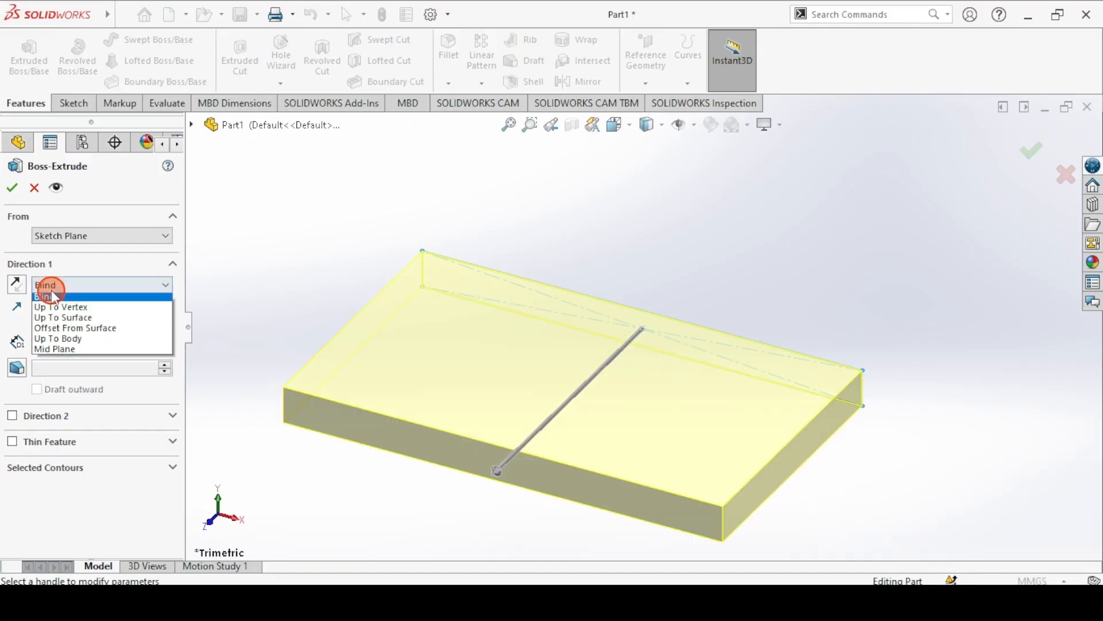
click(46, 292)
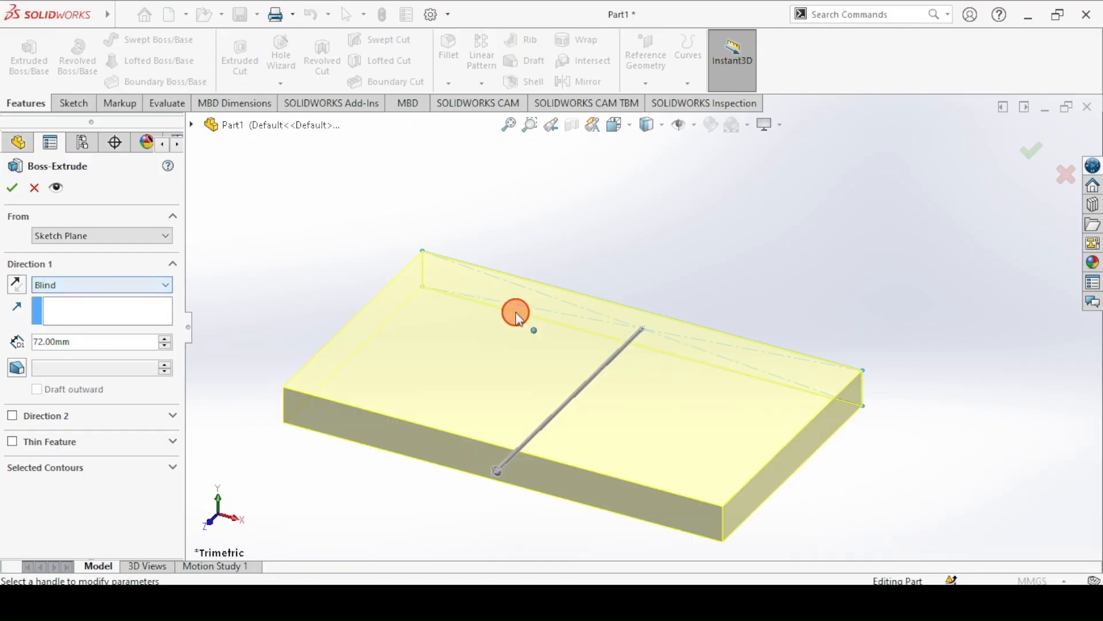
click(63, 288)
click(86, 353)
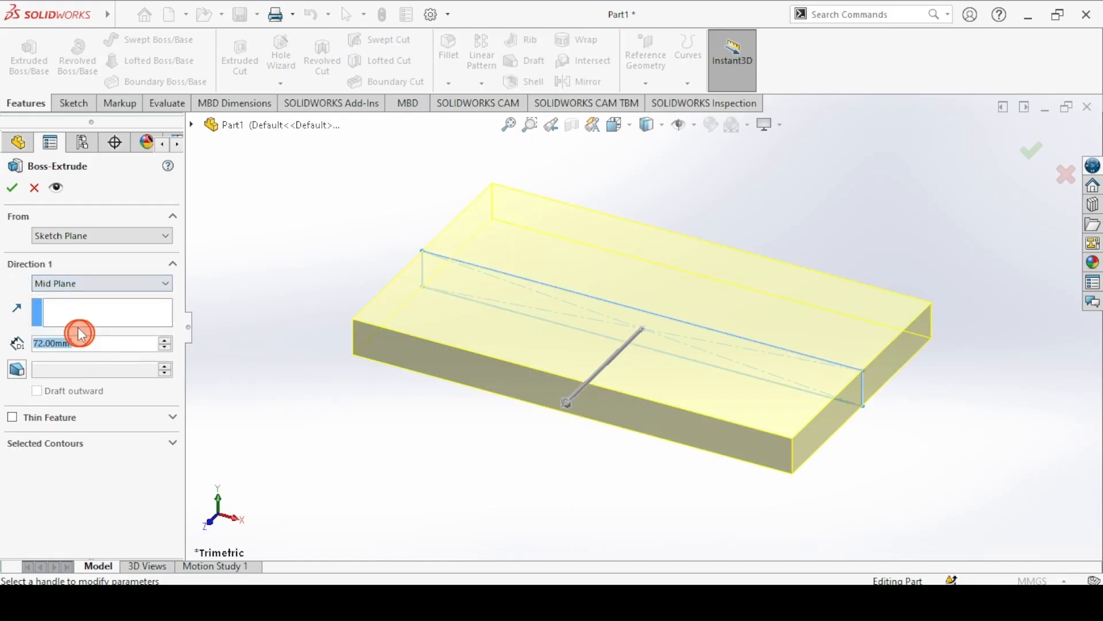
click(12, 186)
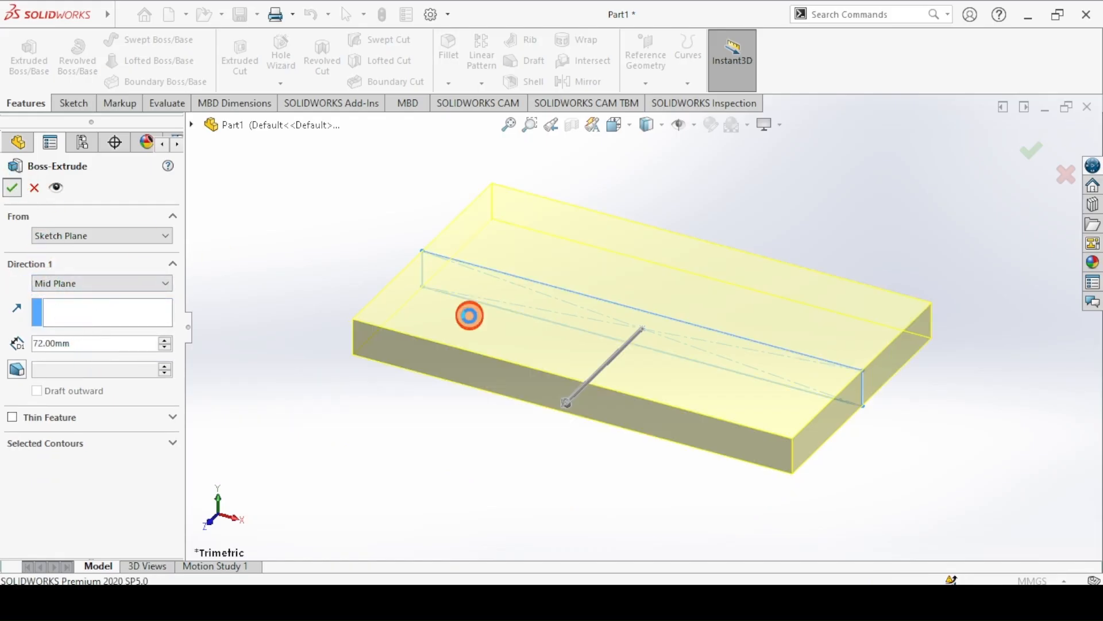
click(364, 208)
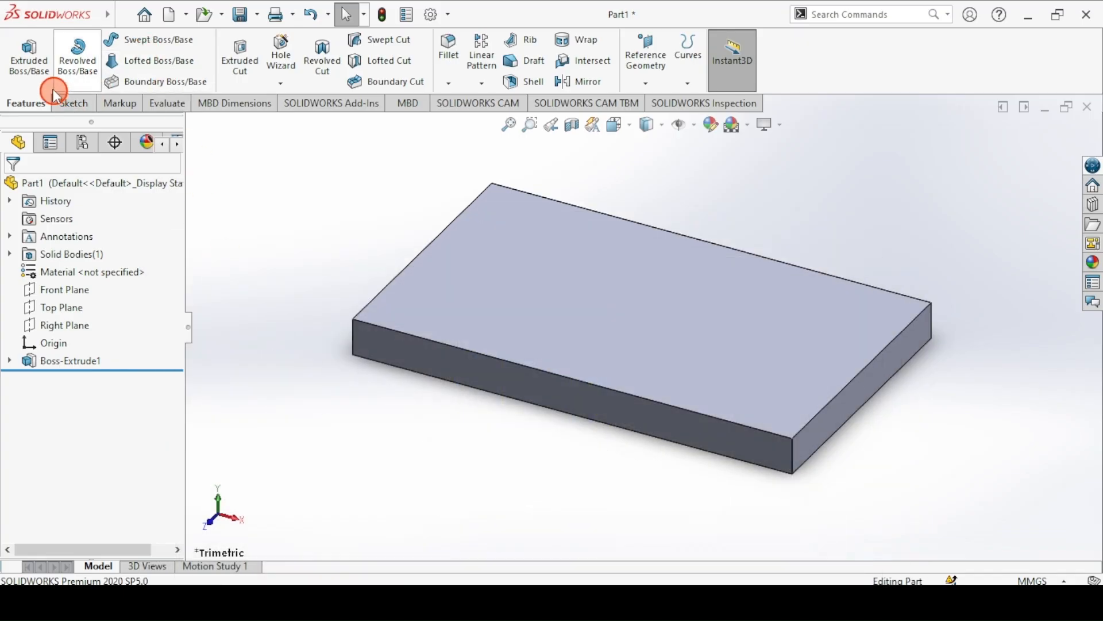
- Start an Extruded Boss/Base sketch on the plate's front face and draw a corner rectangle about 66 by 16 mm on its top edge
click(30, 57)
click(539, 385)
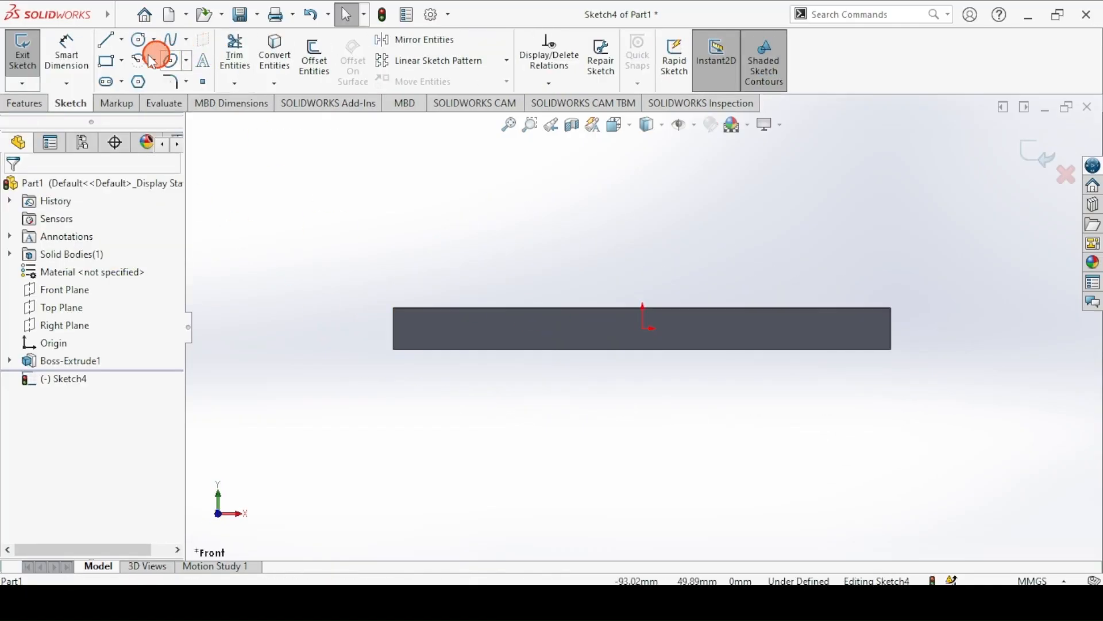
click(108, 59)
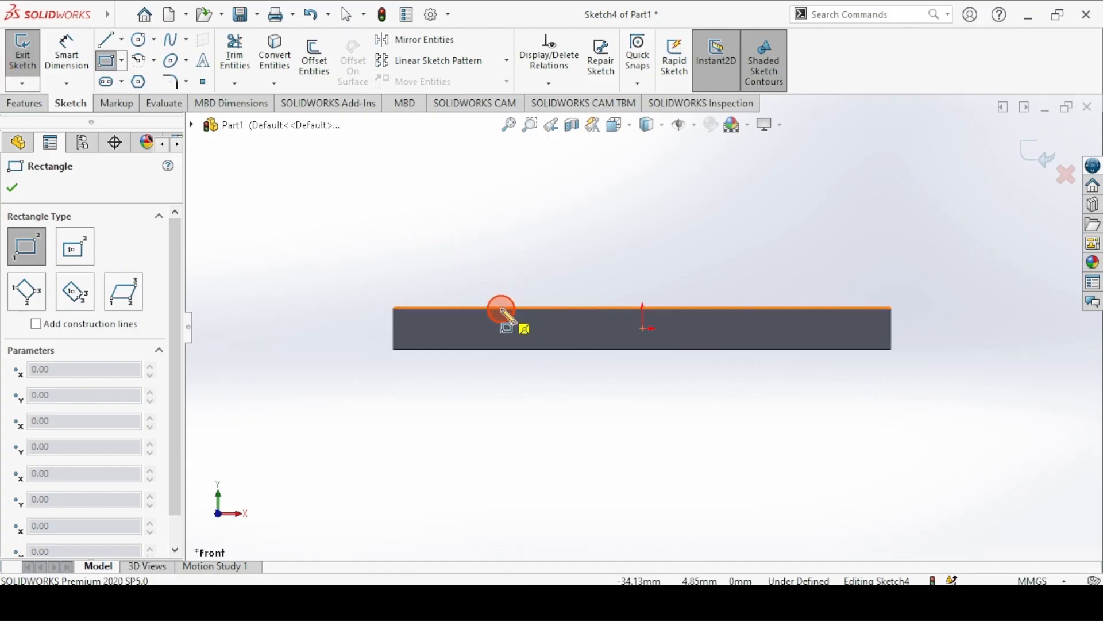
mouse_move(501, 308)
mouse_down()
mouse_move(636, 290)
mouse_move(774, 242)
mouse_up()
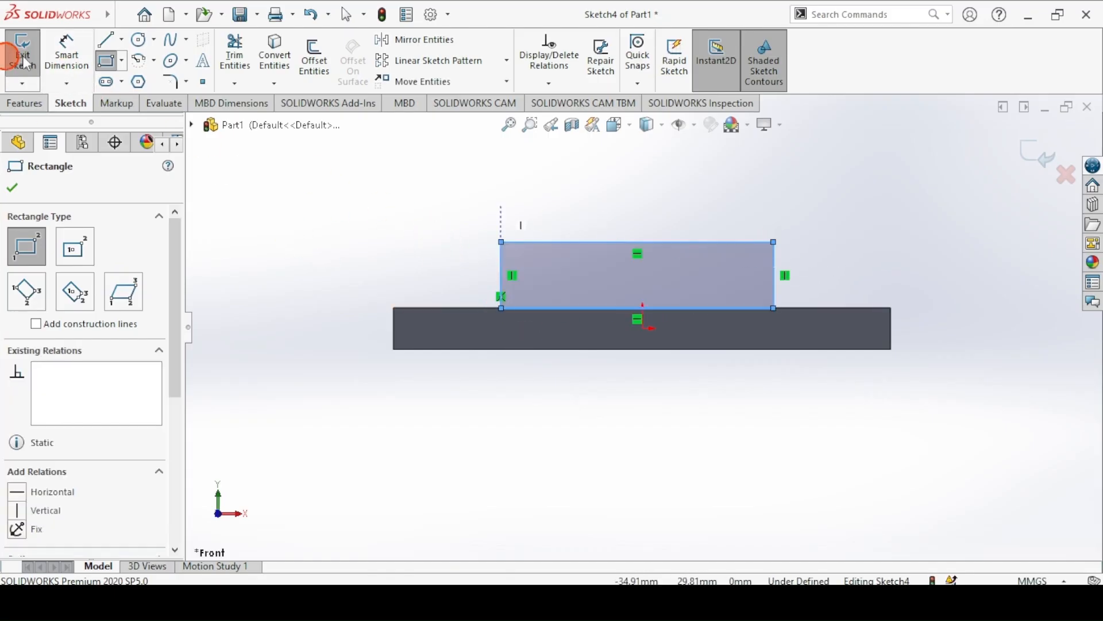
- Dimension the rectangle on the plate's top edge to 50 mm wide and 3 mm high
click(66, 51)
click(581, 242)
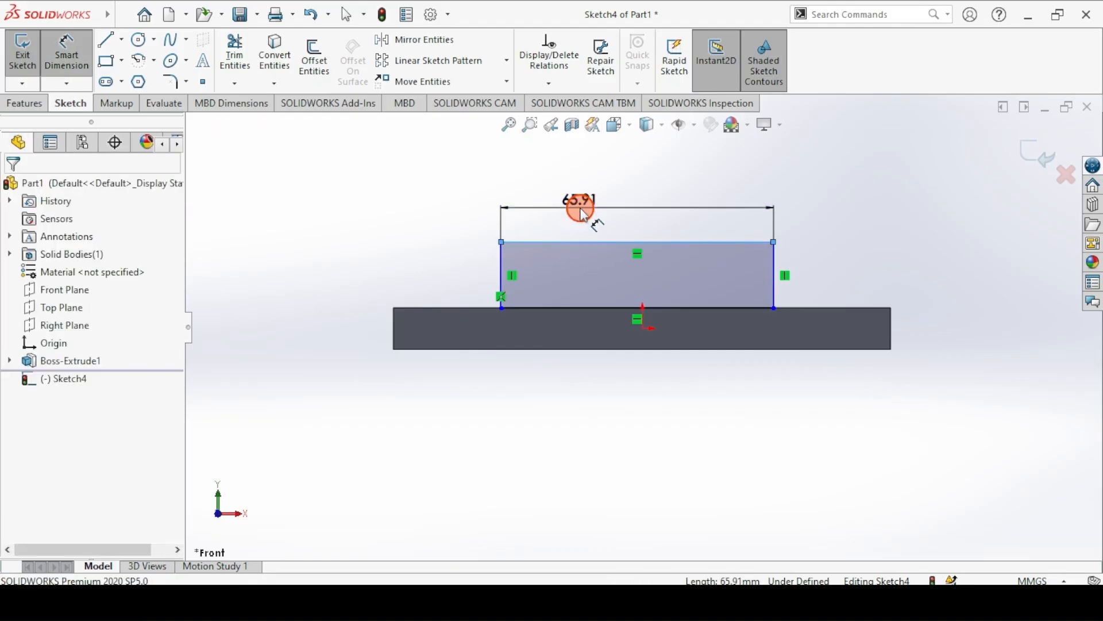
click(584, 214)
text(50)
key(Return)
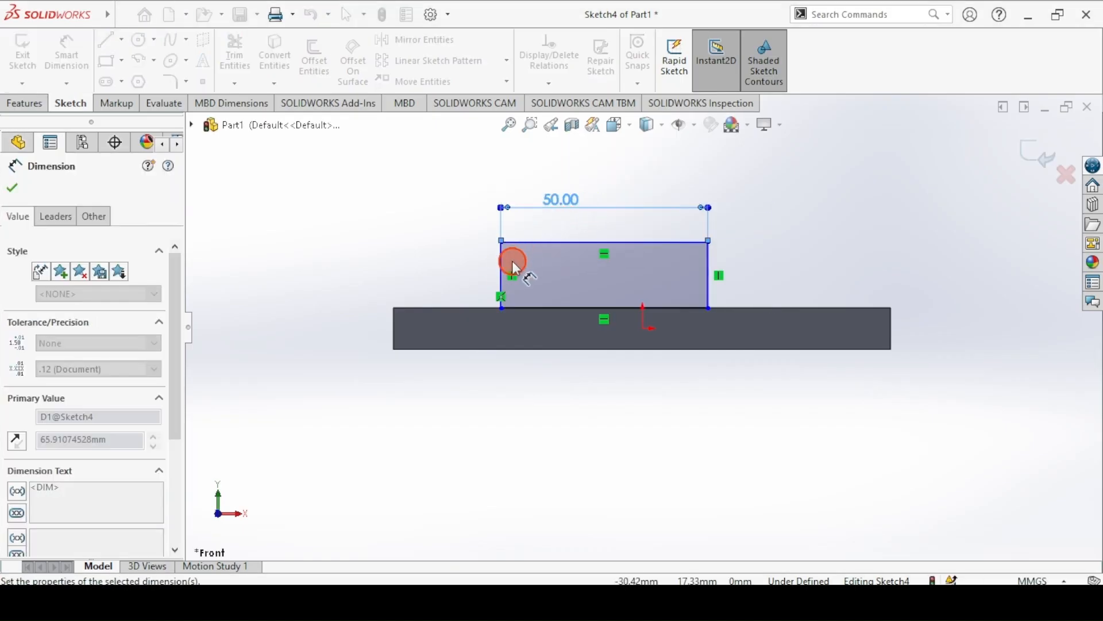
click(504, 265)
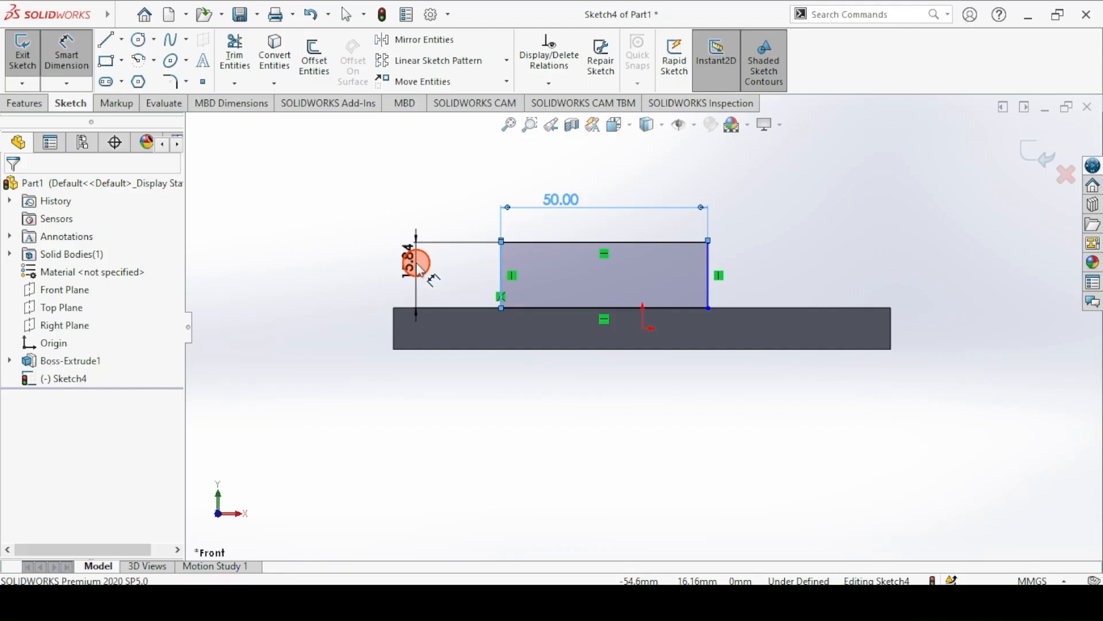
click(419, 263)
key(Return)
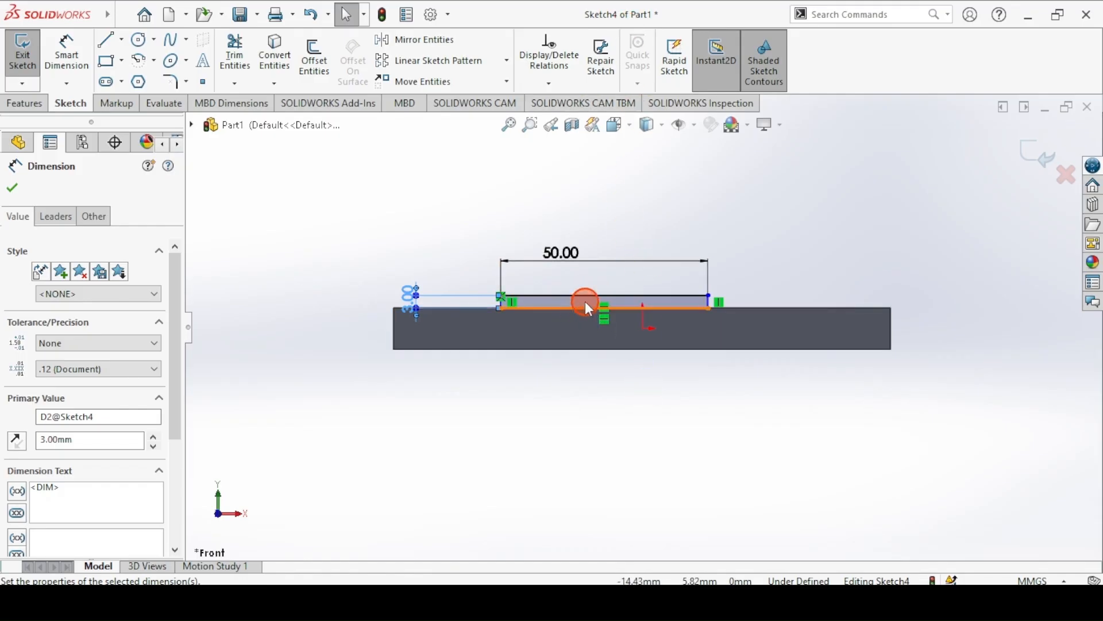
- Centre the 50 mm rectangle by adding a Vertical relation between its top edge's midpoint and the origin
scroll(575, 290, down, 4)
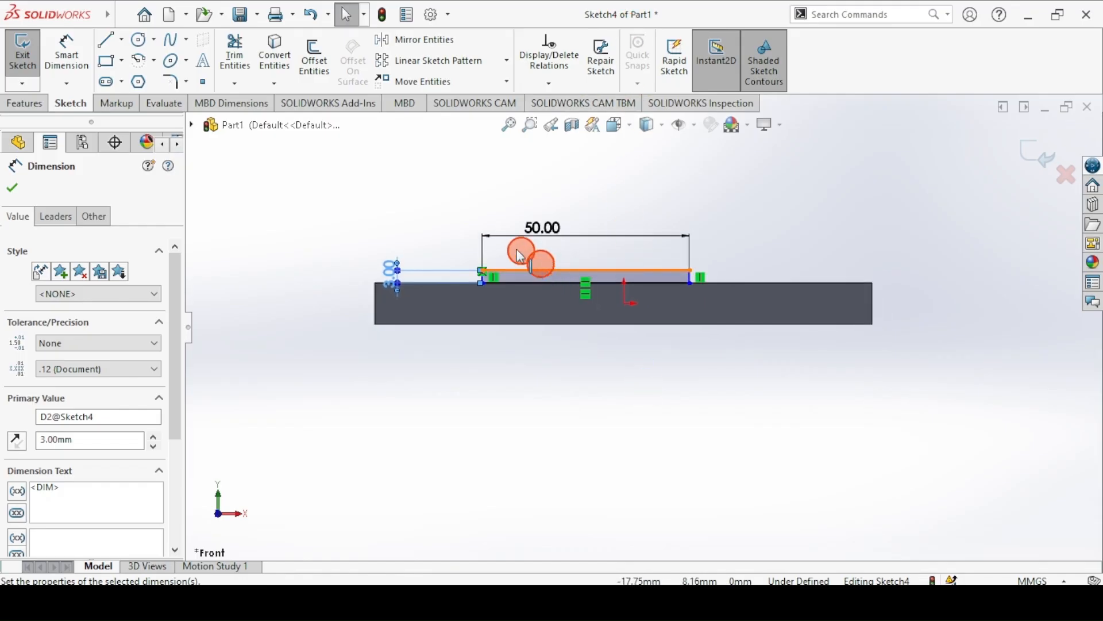
key(Escape)
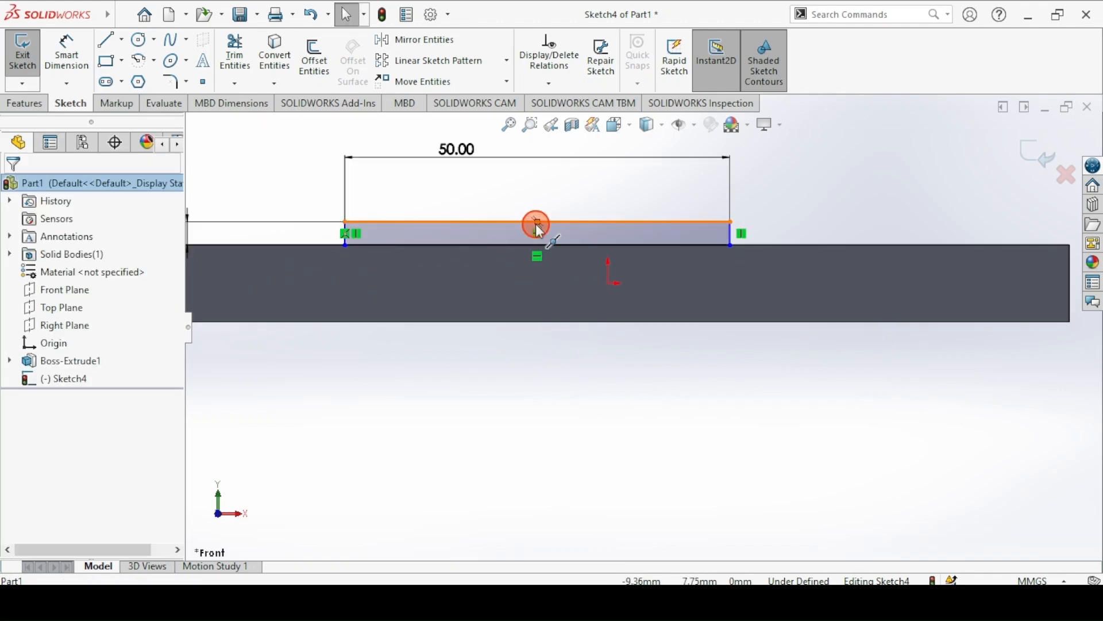
click(539, 223)
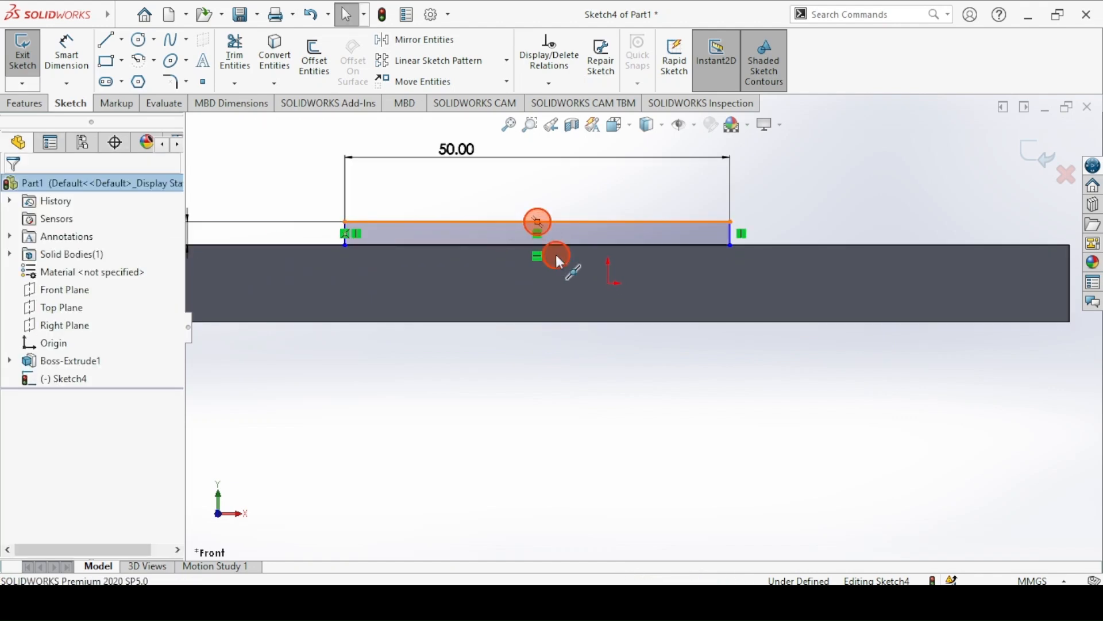
ctrl+click(608, 282)
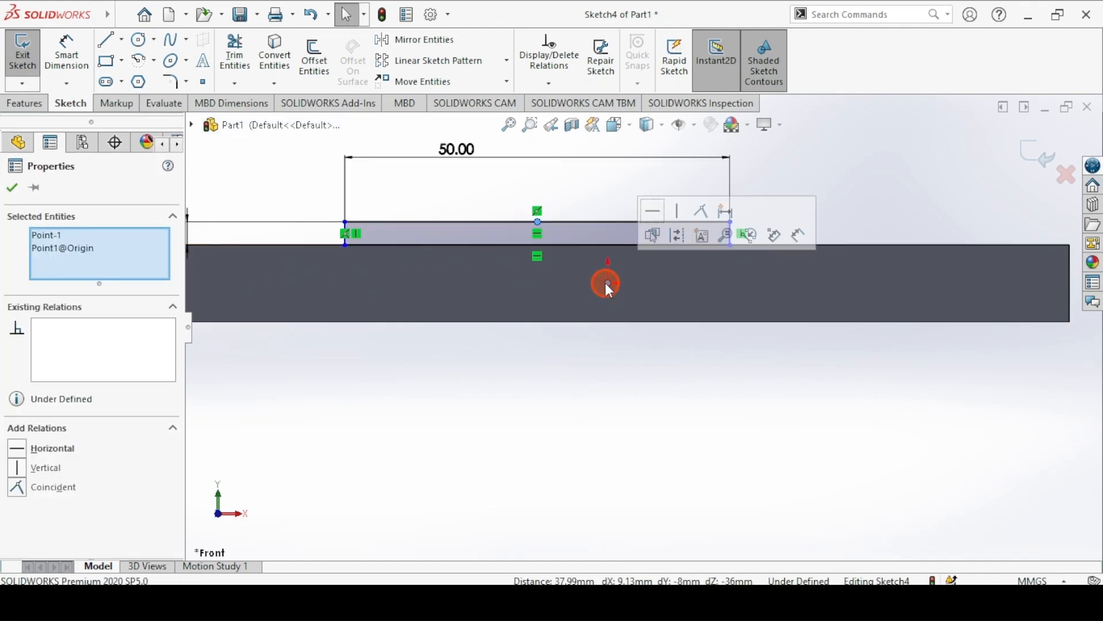
click(682, 221)
- Extrude the raised pad 72 mm Blind in the reversed direction across the plate, merged with it
click(254, 134)
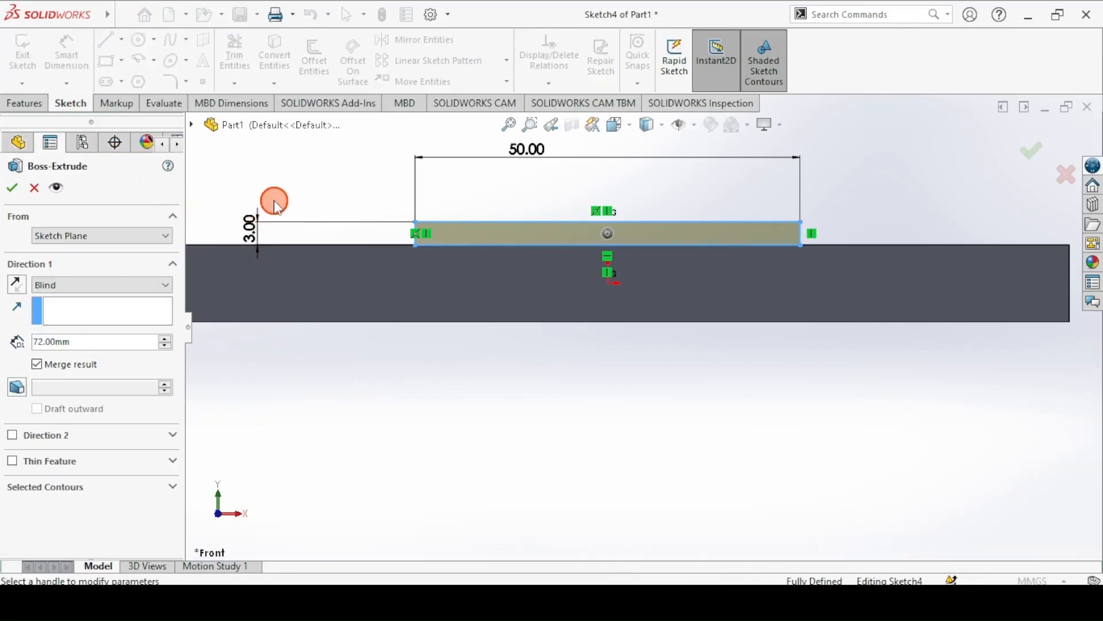
click(18, 287)
key(alt+Tab)
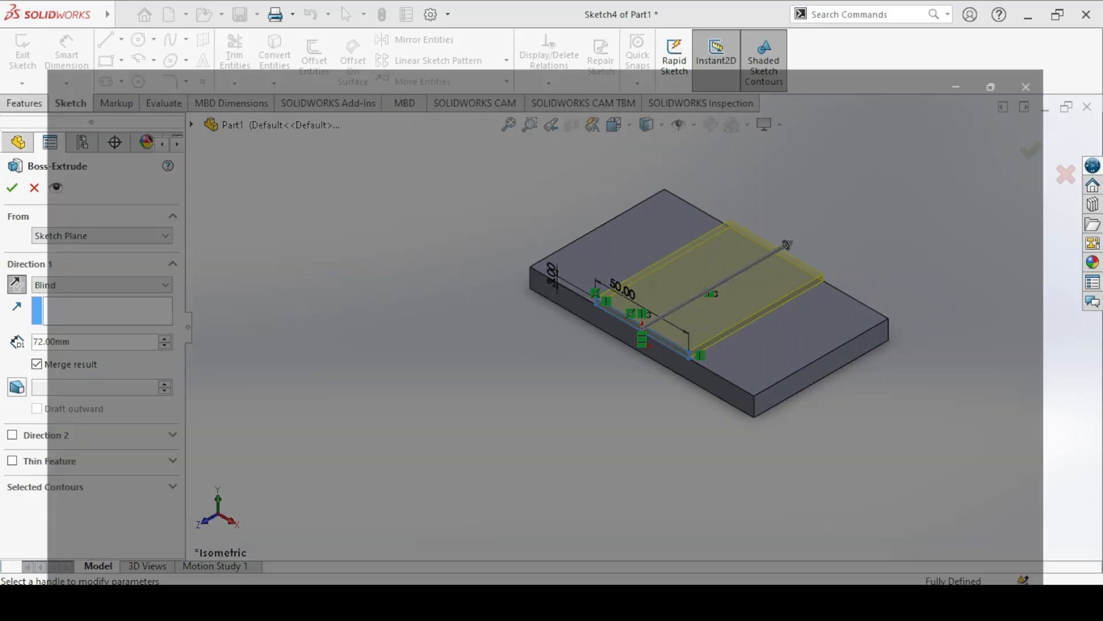
click(31, 380)
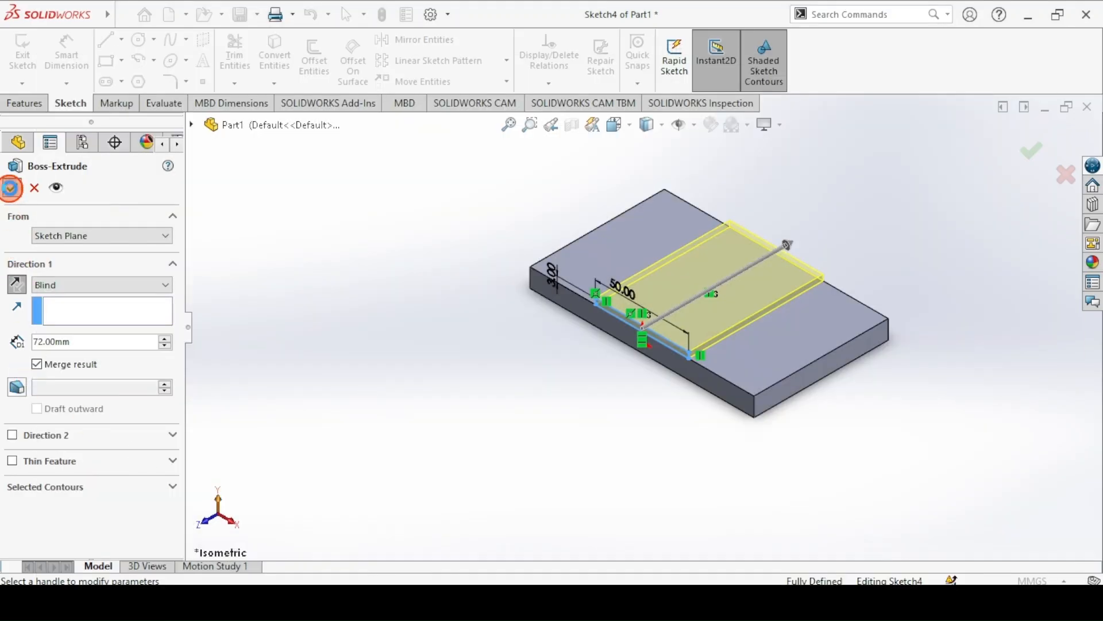
click(10, 188)
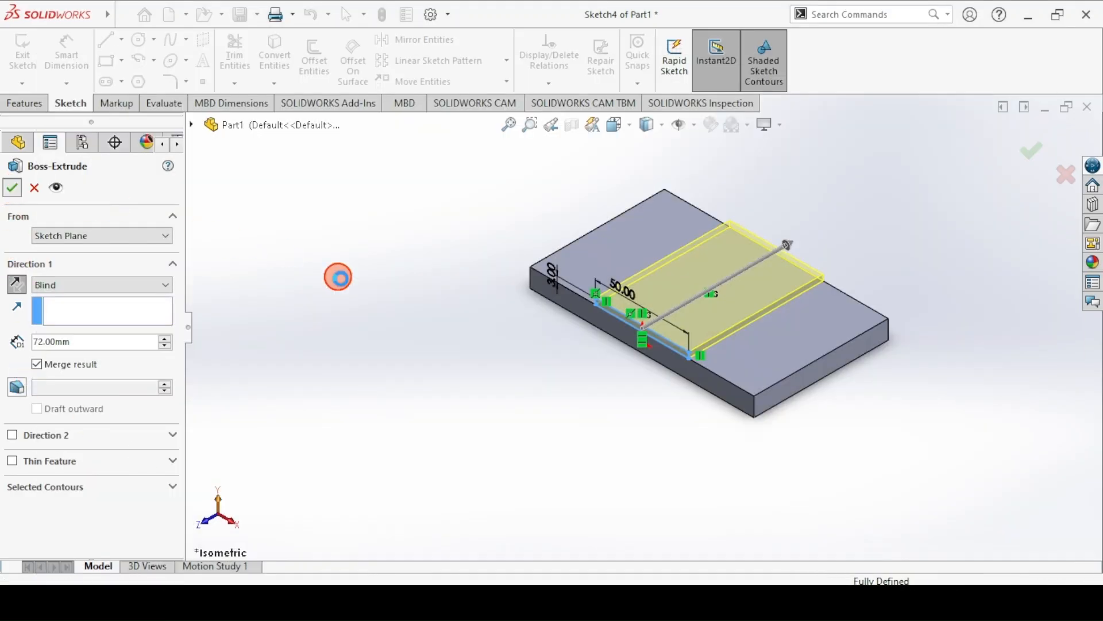
- Check the Base drawing and start an Extruded Cut sketch on the plate's front face
click(412, 578)
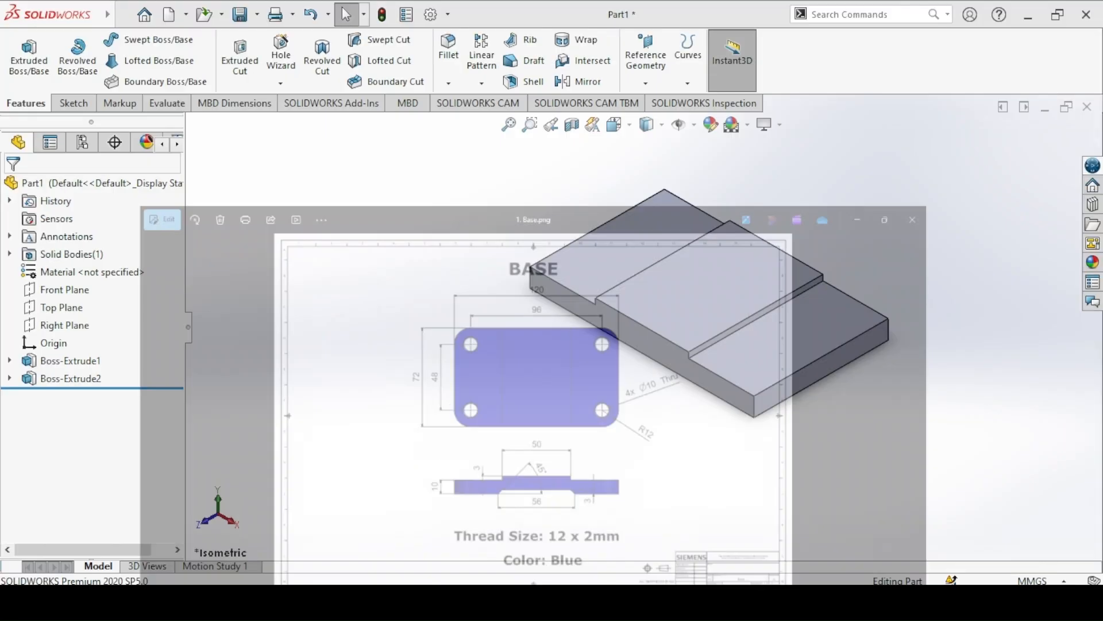
click(77, 100)
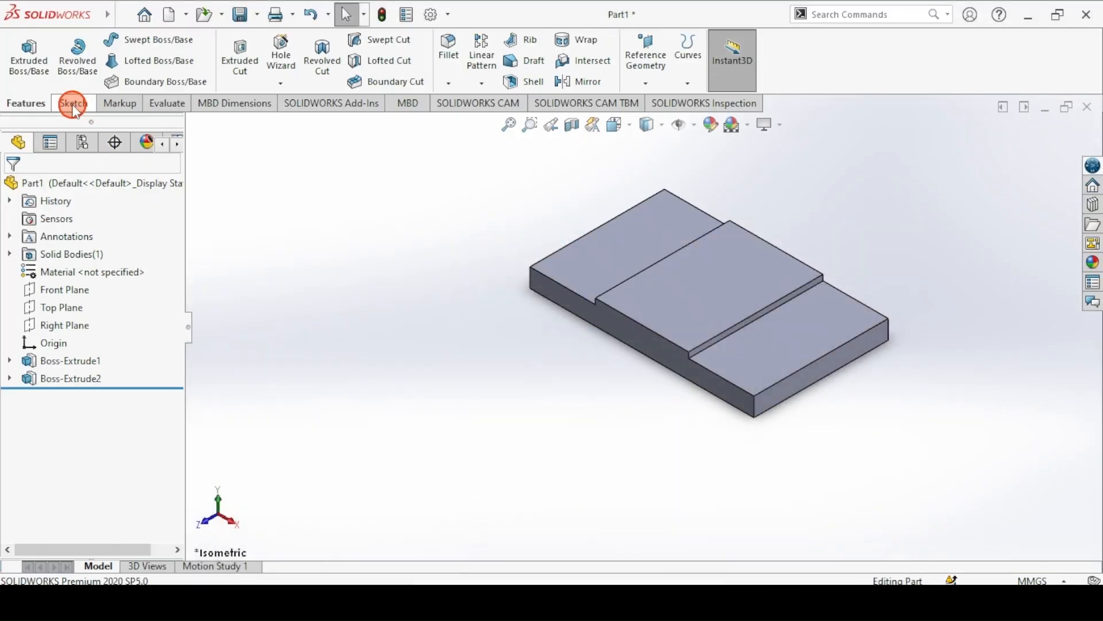
click(240, 55)
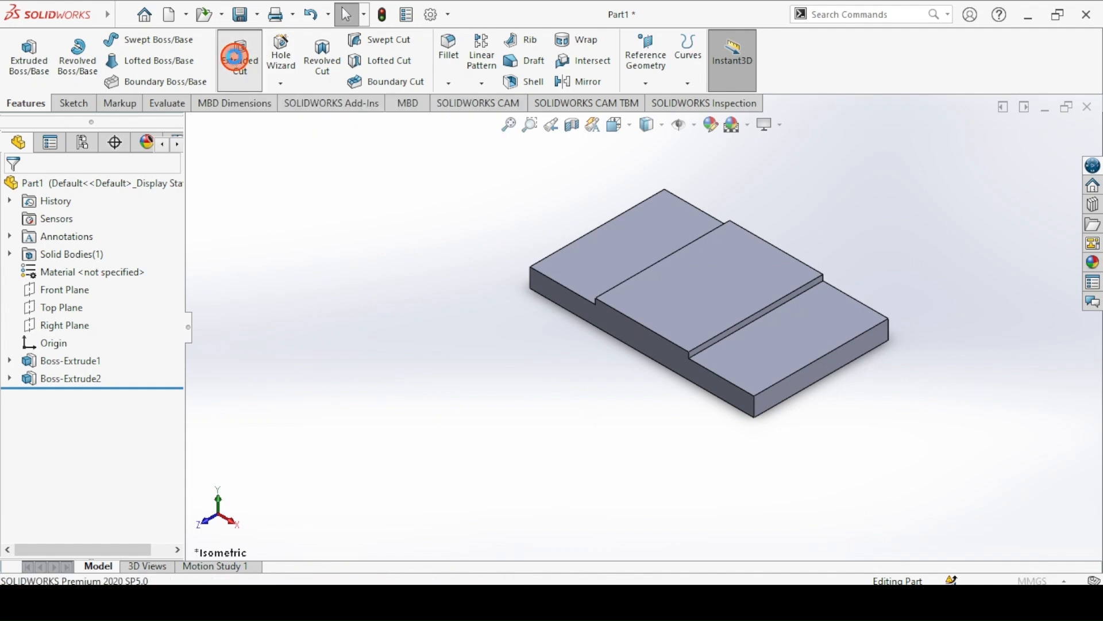
click(603, 326)
click(588, 366)
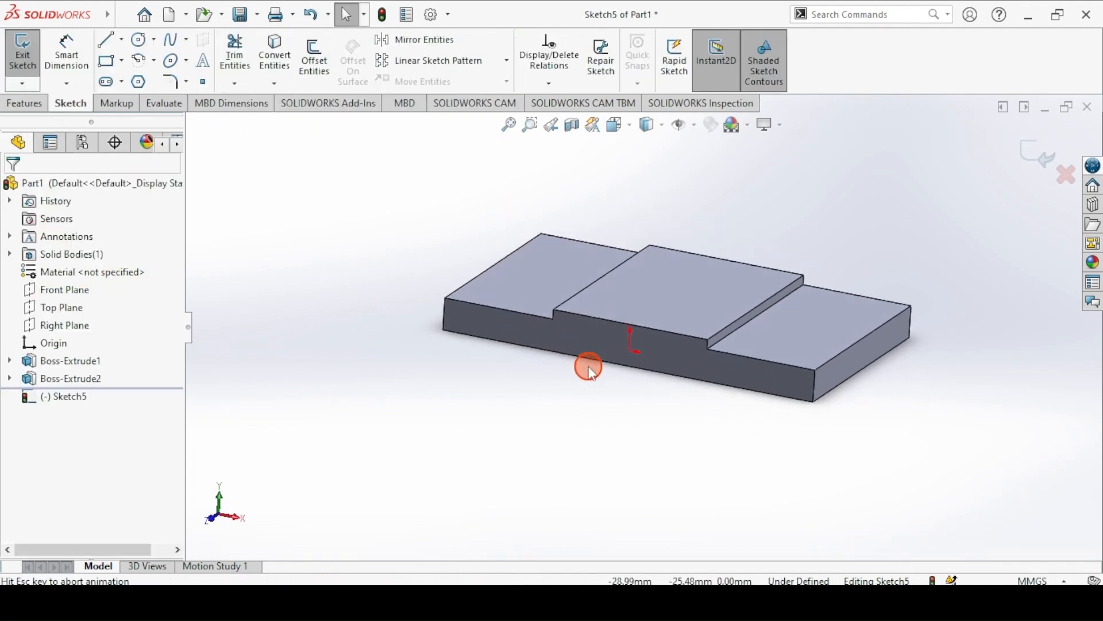
- Sketch a line about 8.5 mm long slanting up at 45° from the plate's bottom edge, left of the origin
ctrl+middle_drag(536, 289, 465, 278)
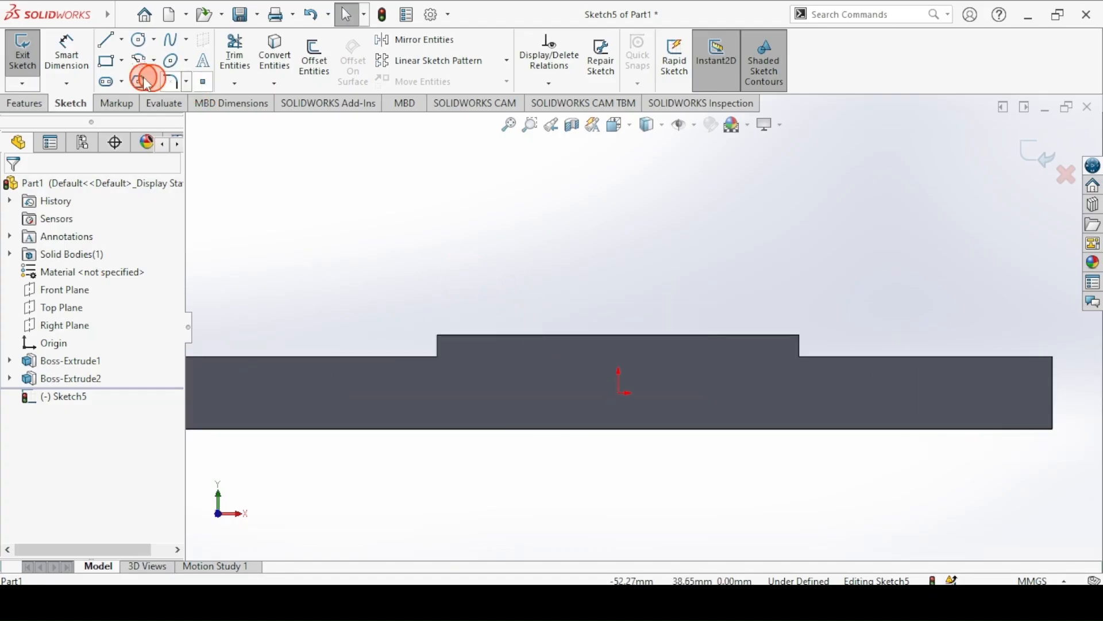
click(107, 39)
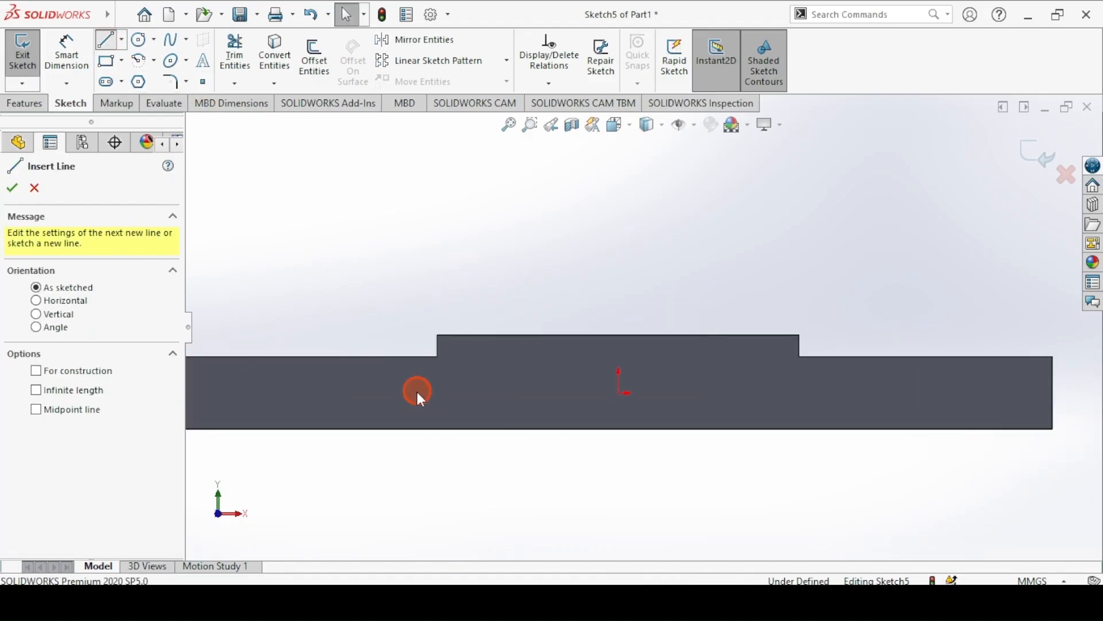
click(477, 428)
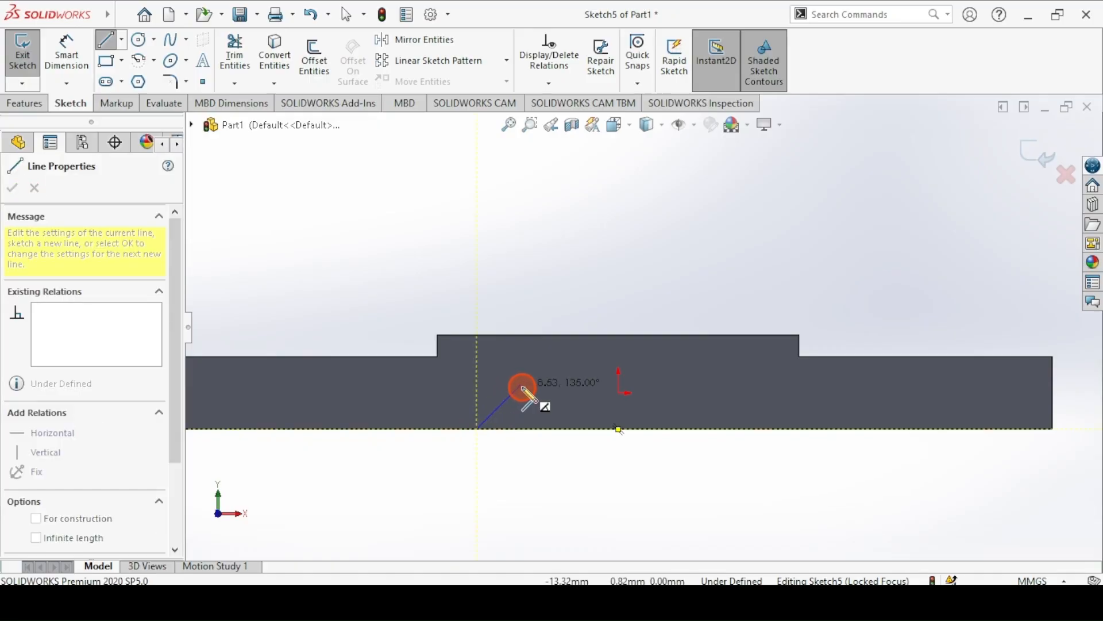
click(521, 387)
click(106, 39)
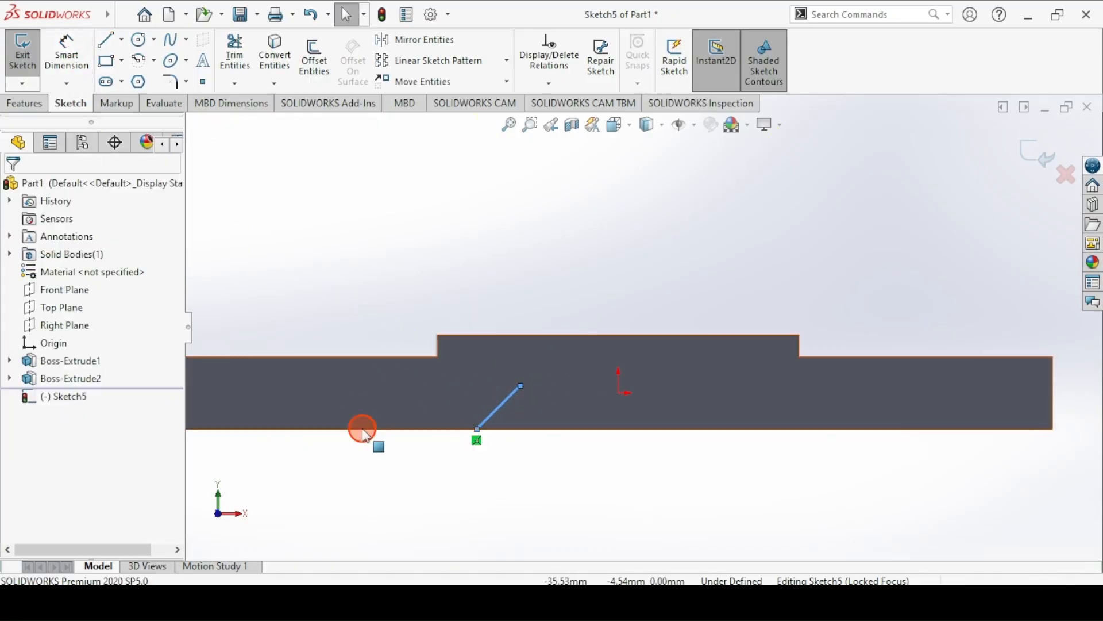
- Dimension the angle between the slanted line and the plate's bottom edge as 45°
click(448, 601)
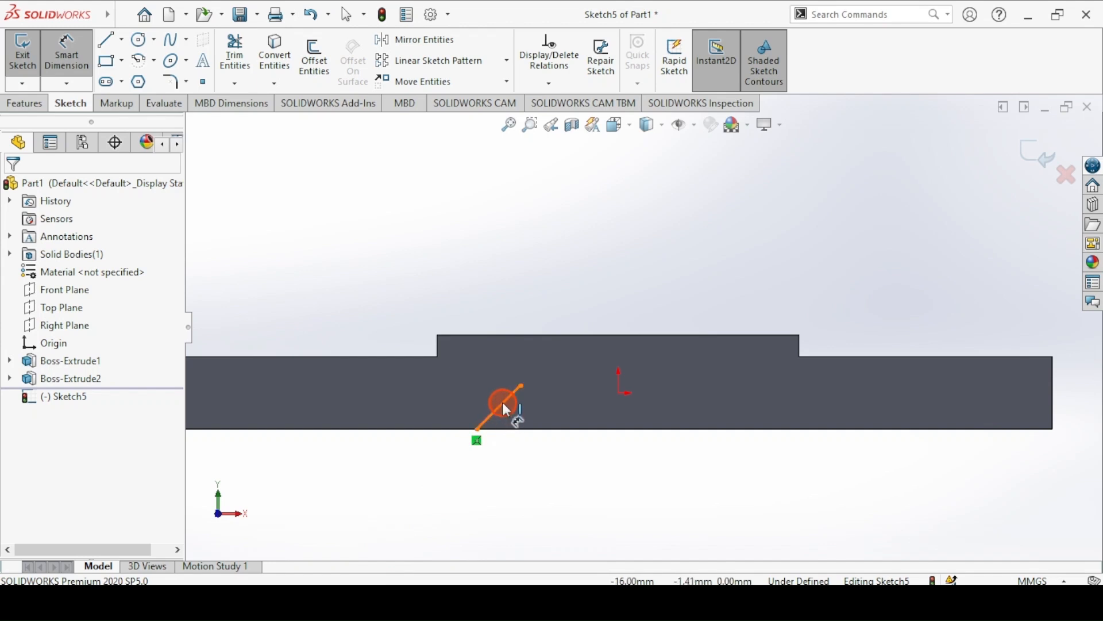
click(505, 405)
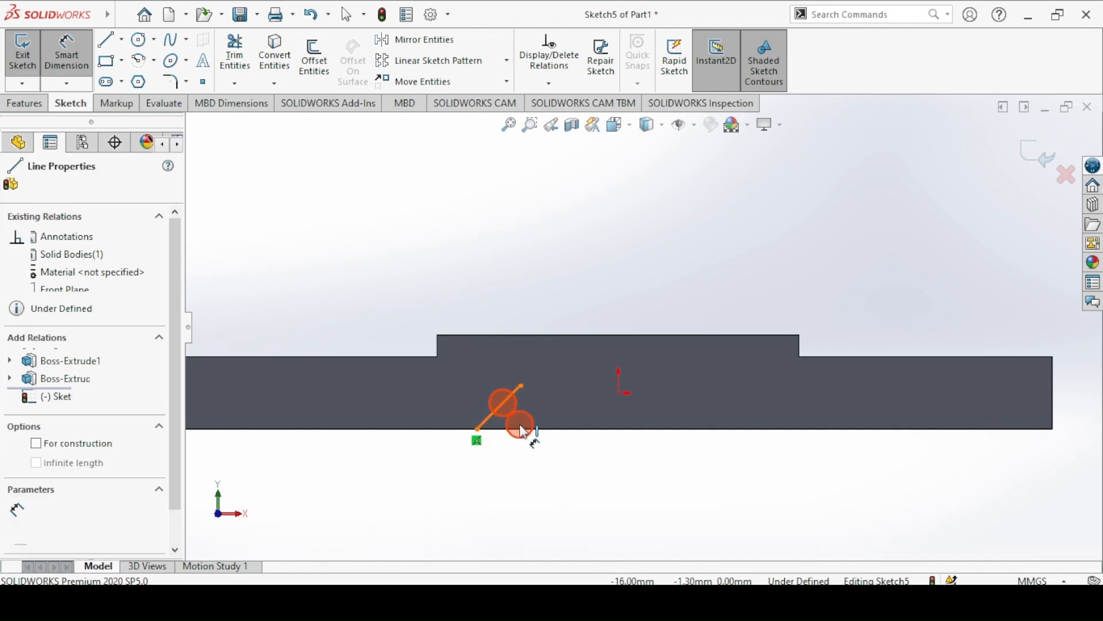
click(523, 429)
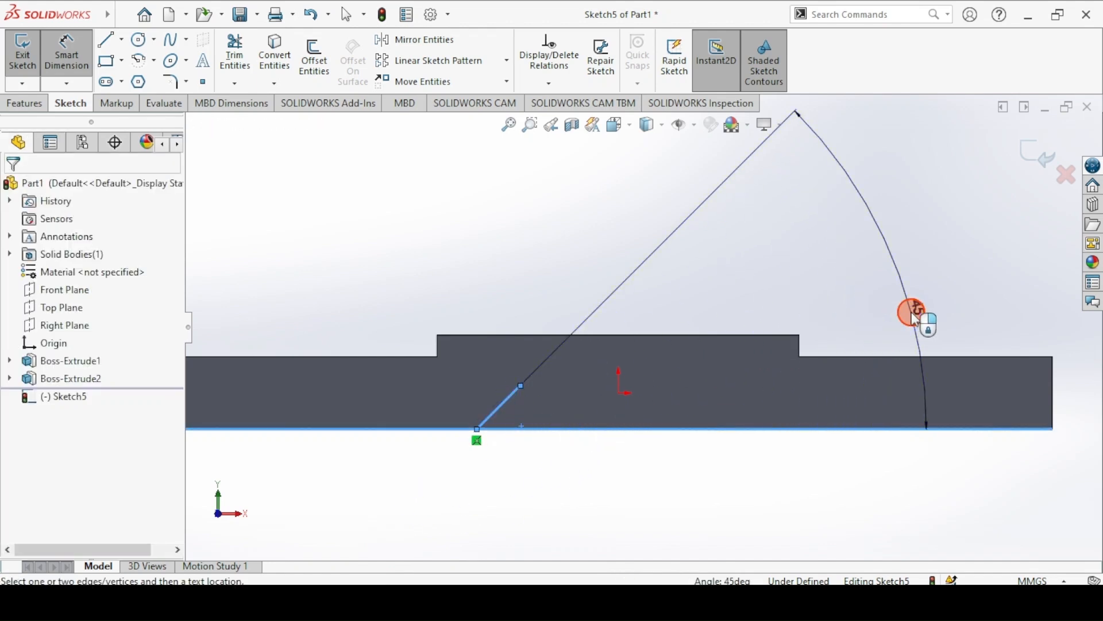
click(916, 315)
key(Return)
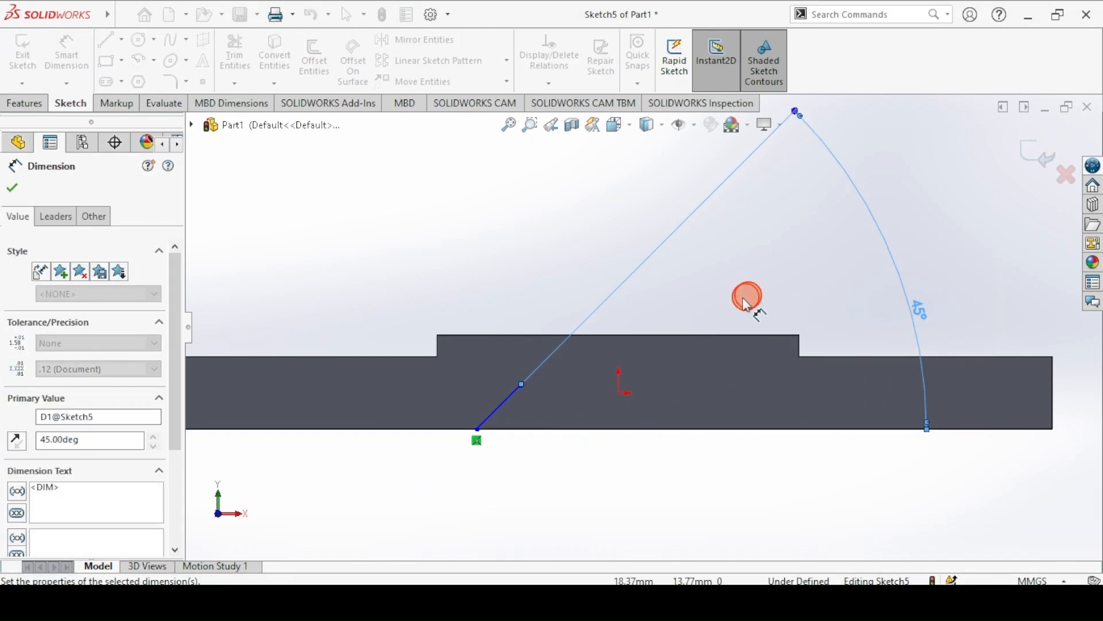
- Dimension the slanted line's upper endpoint 3 mm above the plate's bottom edge
click(521, 385)
click(509, 429)
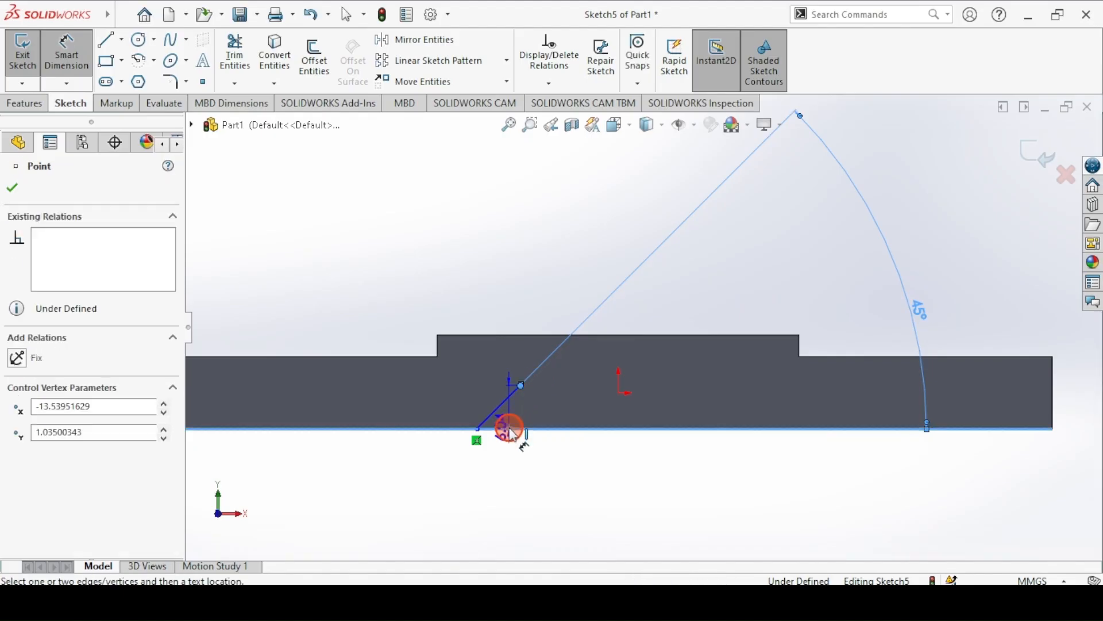
click(338, 315)
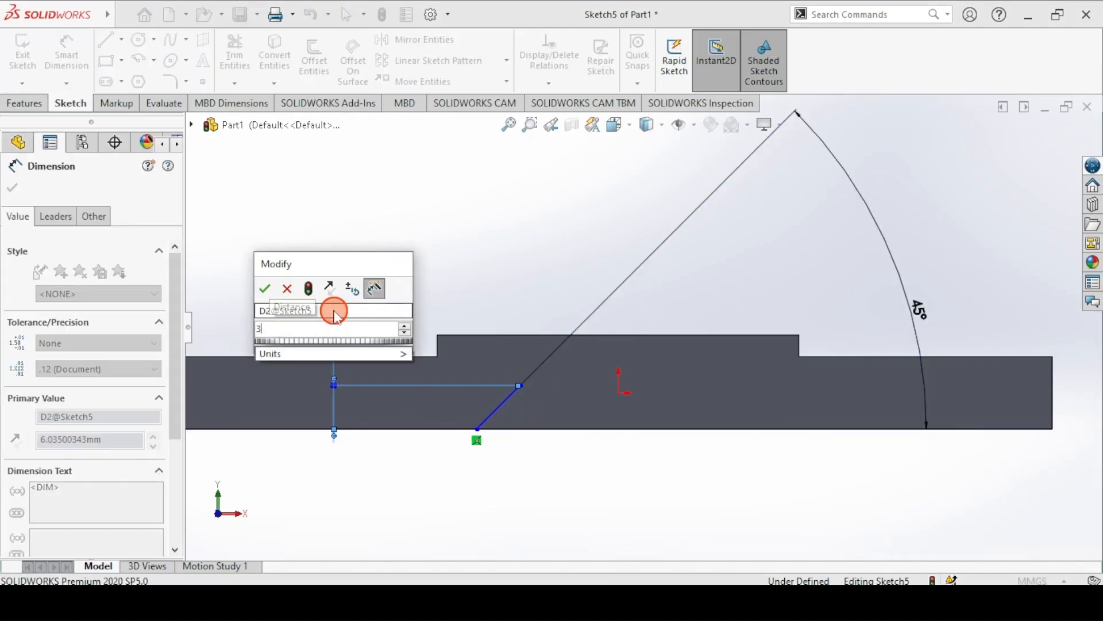
key(Return)
click(40, 247)
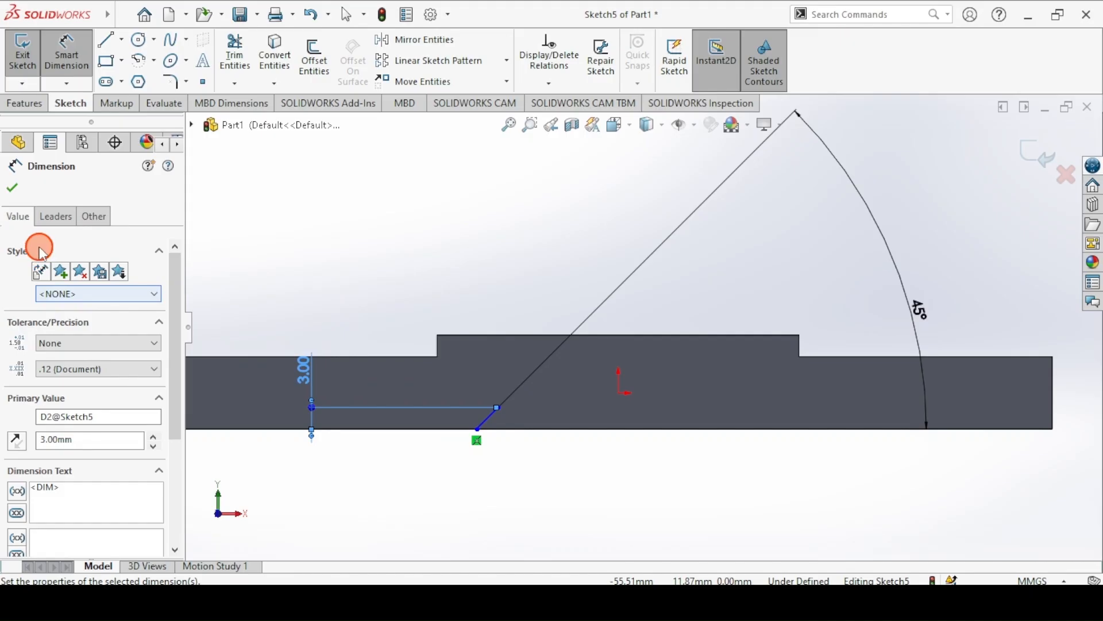
click(12, 194)
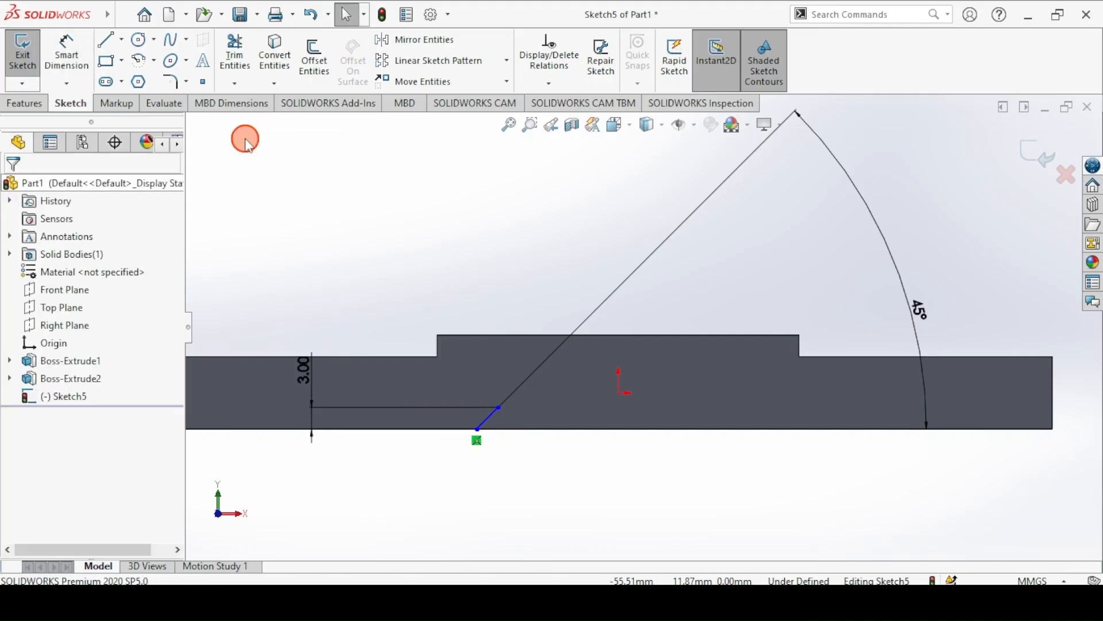
- Draw a vertical construction line from the midpoint of the raised pad's top edge to the plate's bottom edge
click(402, 39)
click(34, 188)
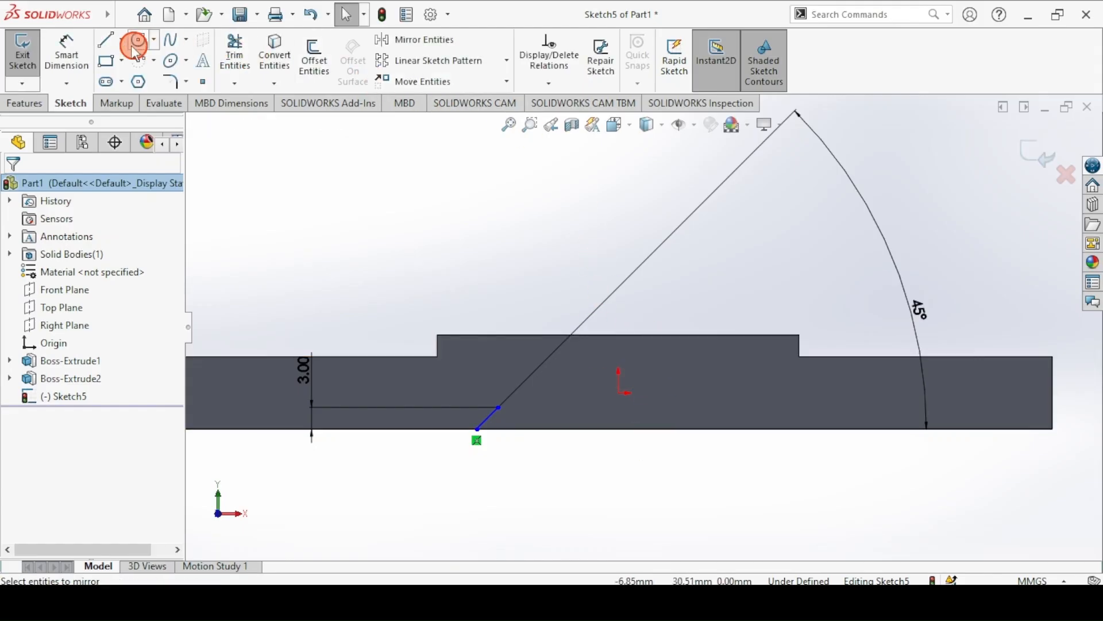
click(107, 39)
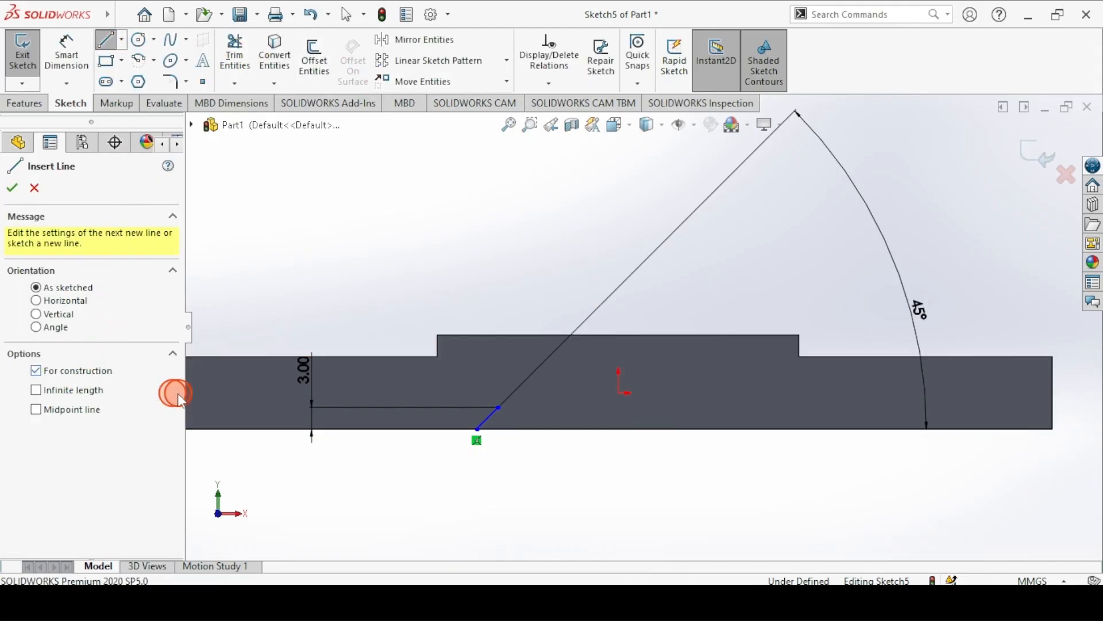
click(622, 415)
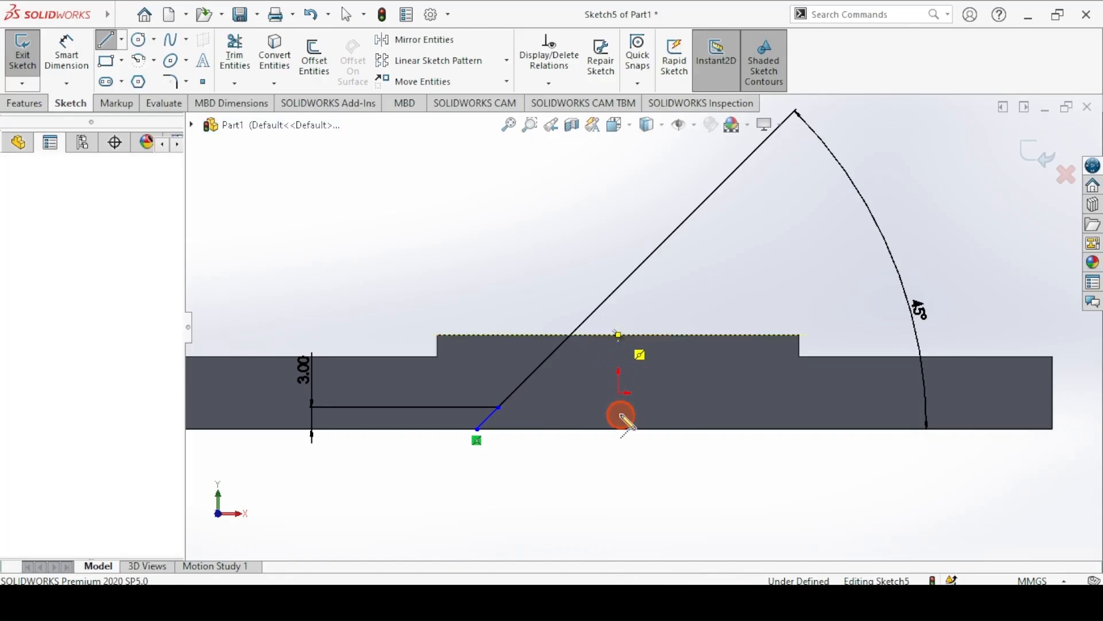
click(619, 429)
click(106, 40)
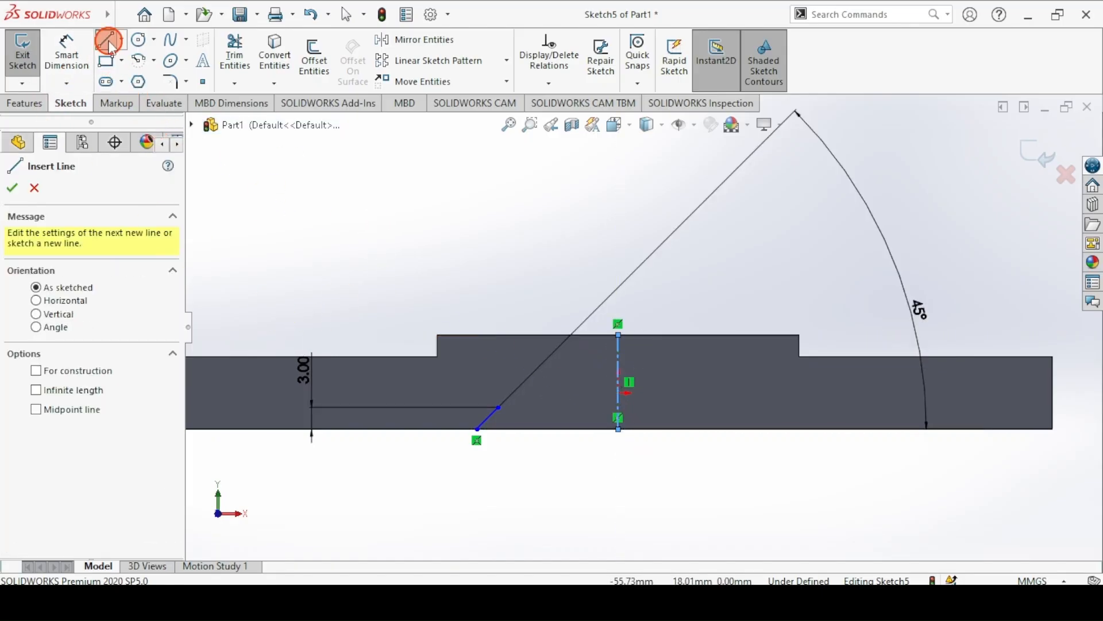
click(108, 41)
click(264, 241)
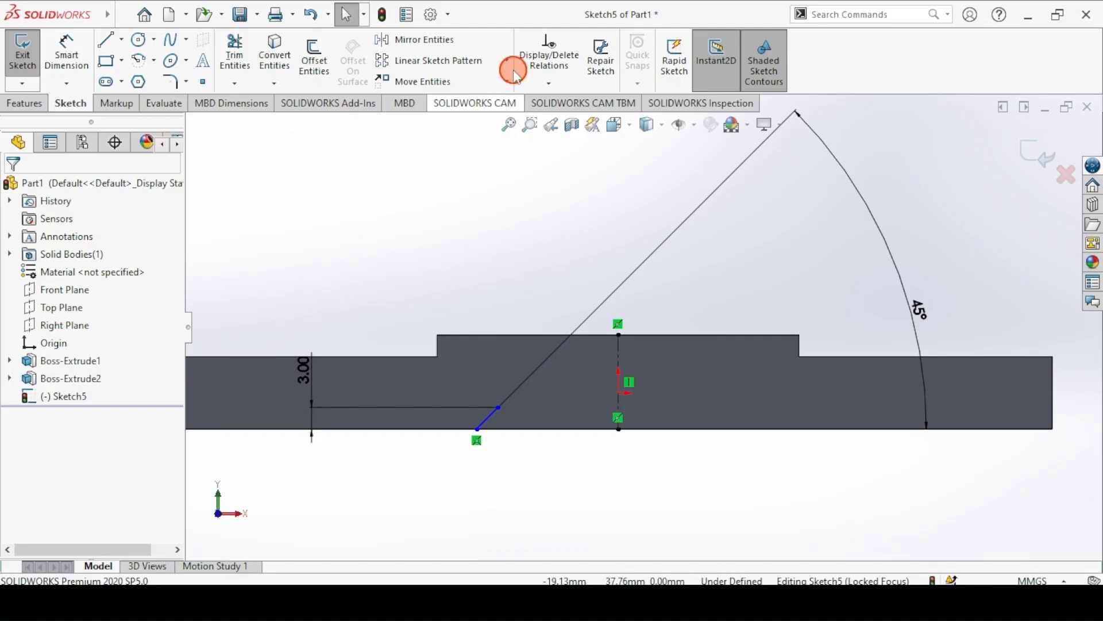
- Mirror the slanted line about the vertical construction line, keeping the original
click(391, 41)
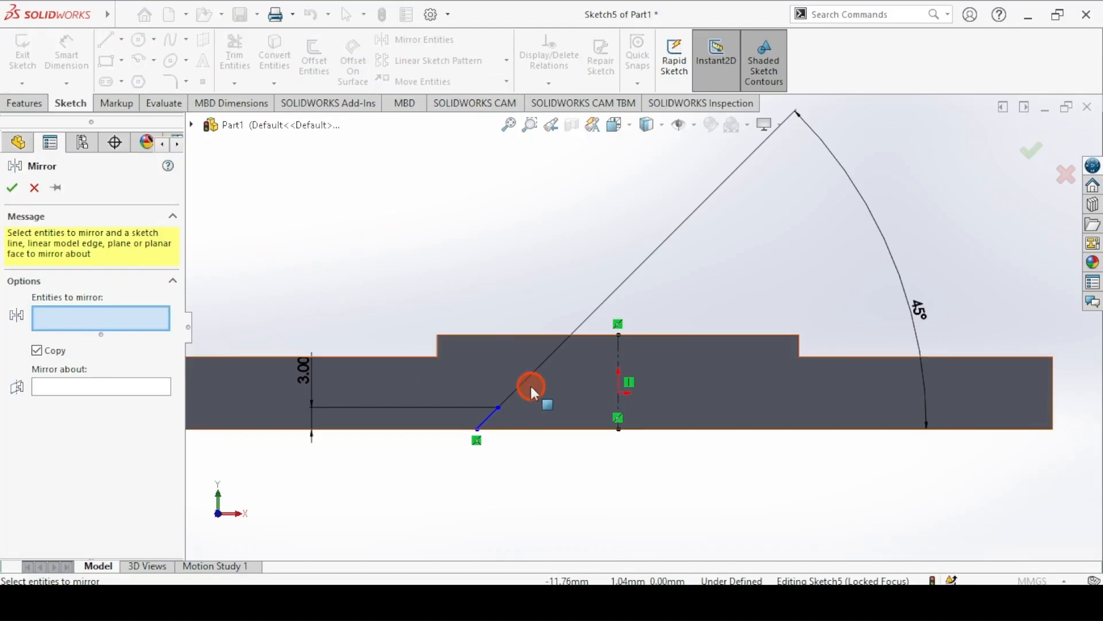
click(494, 425)
click(19, 390)
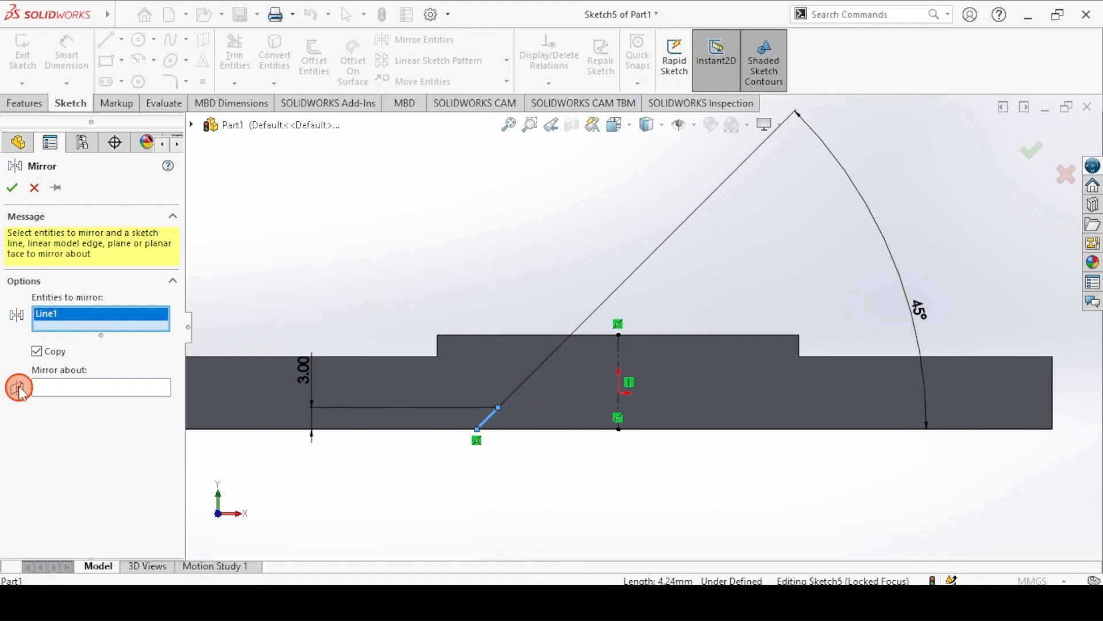
click(62, 391)
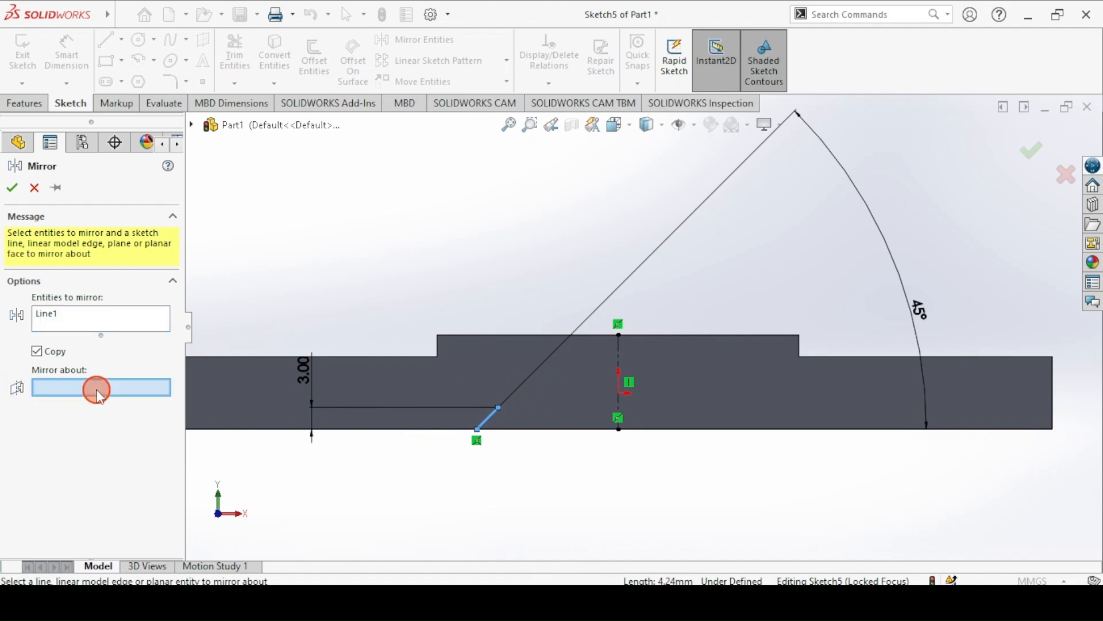
click(620, 353)
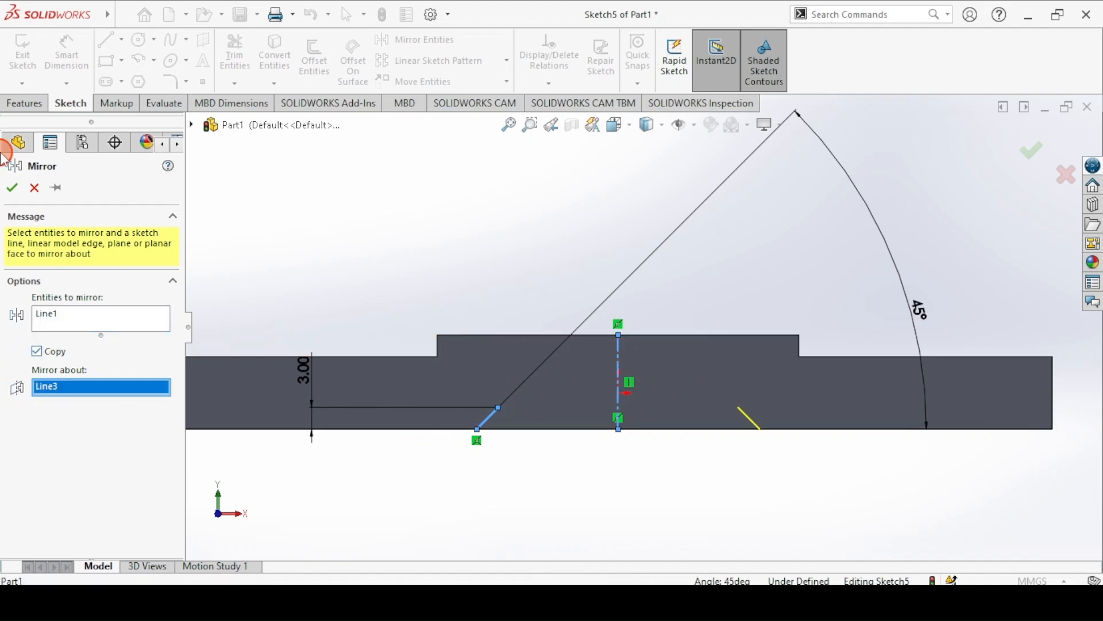
click(17, 193)
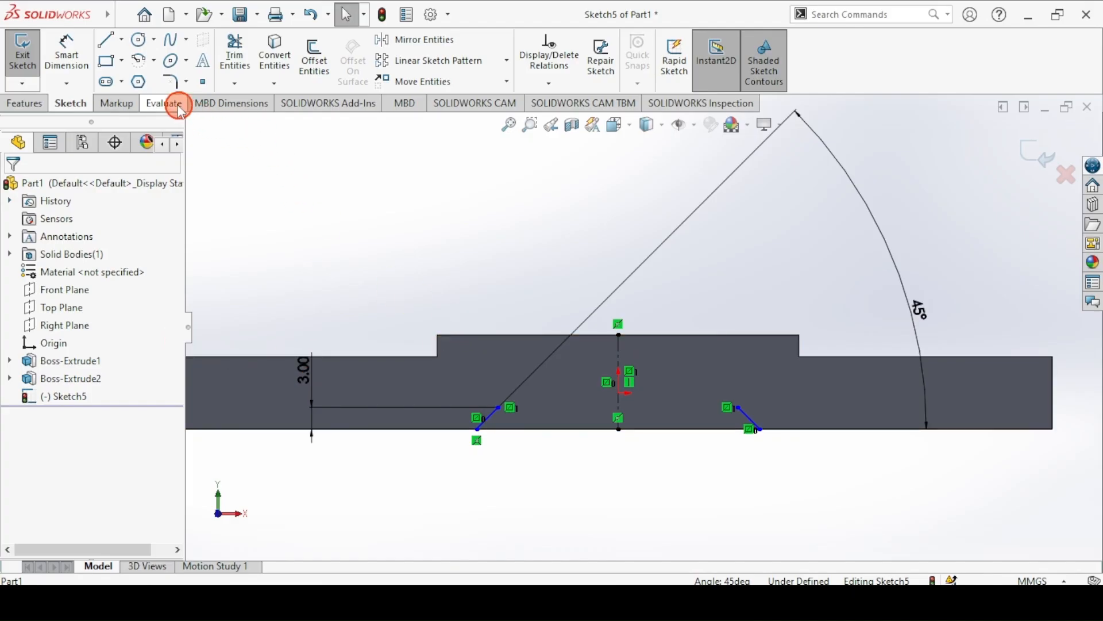
- Close the recess profile with horizontal lines joining the upper and lower endpoints of the two slanted lines
click(104, 43)
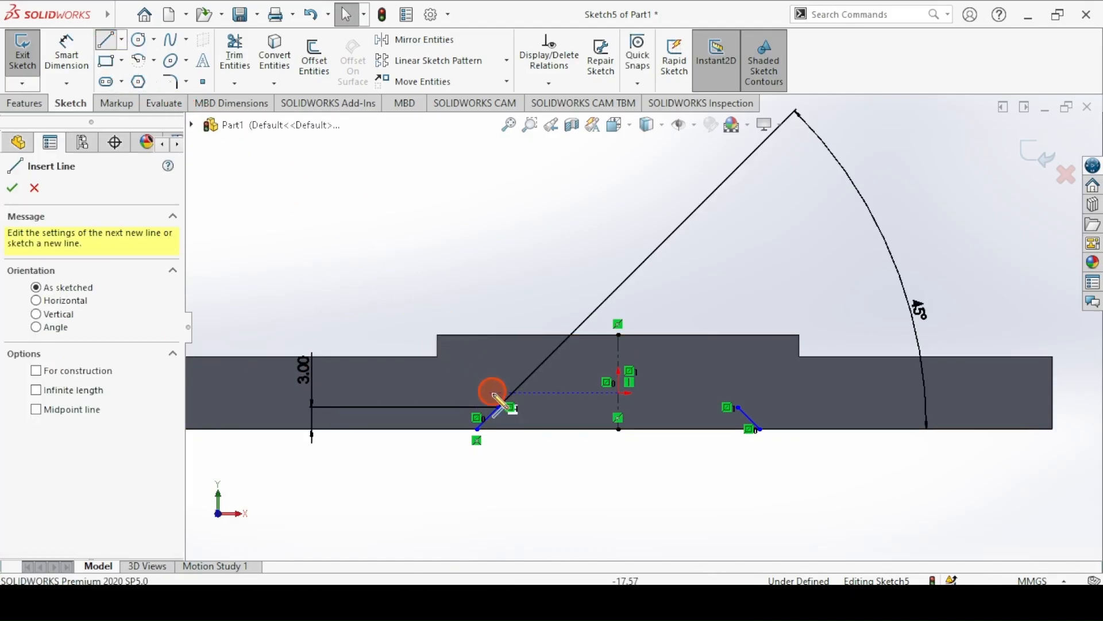
mouse_move(502, 409)
mouse_down()
mouse_move(670, 419)
mouse_move(738, 408)
mouse_up()
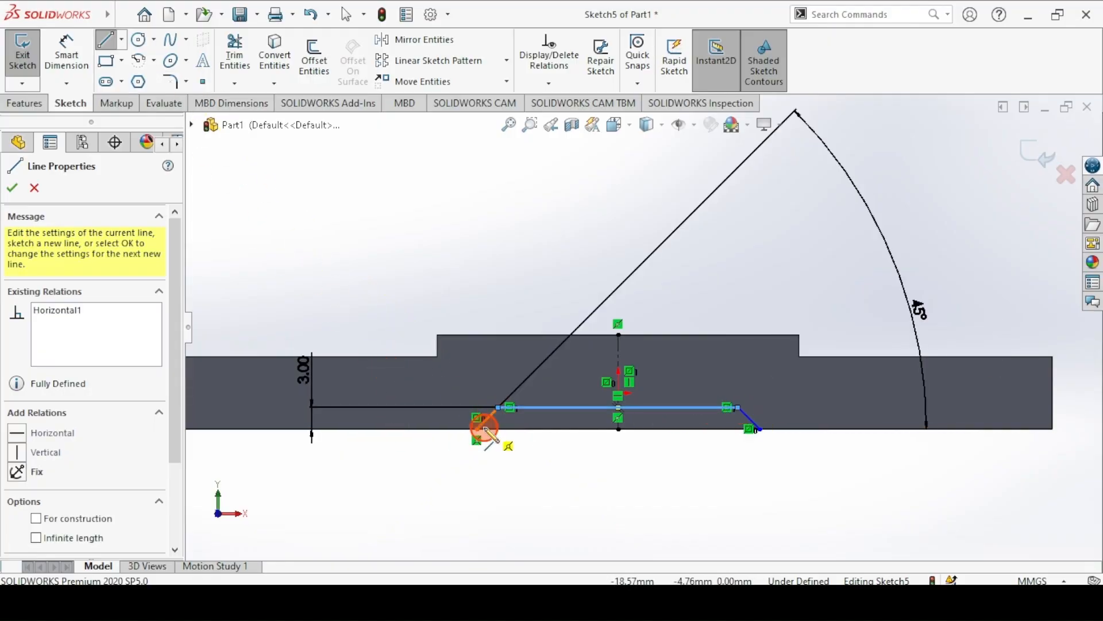
drag(477, 430, 758, 430)
click(105, 39)
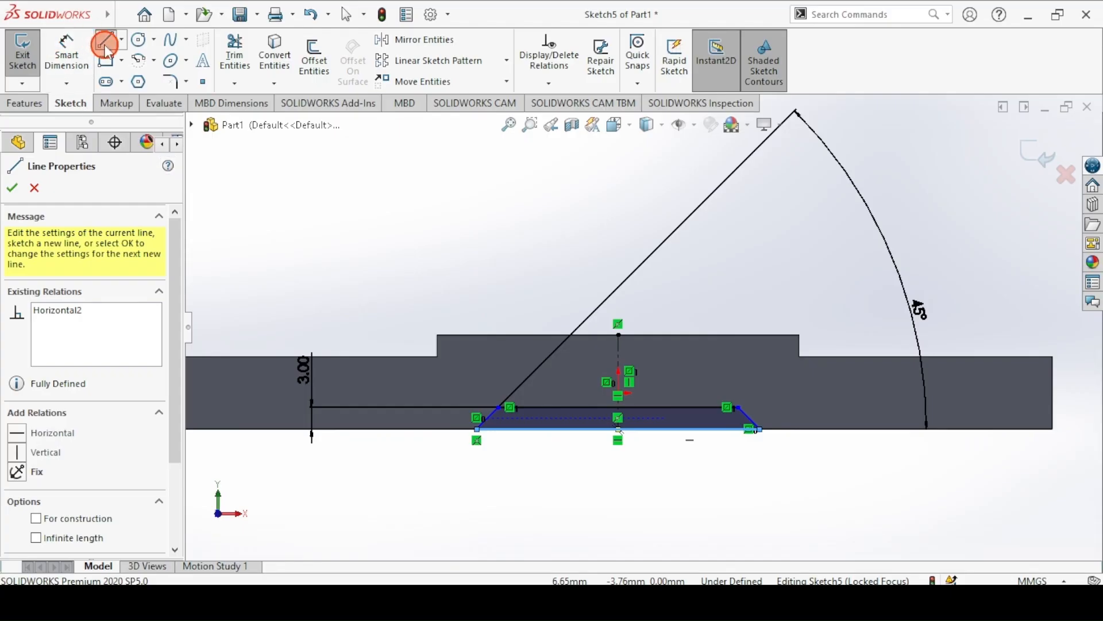
- Check the Base drawing and dimension the recess profile's bottom line to 56 mm
click(90, 74)
click(280, 414)
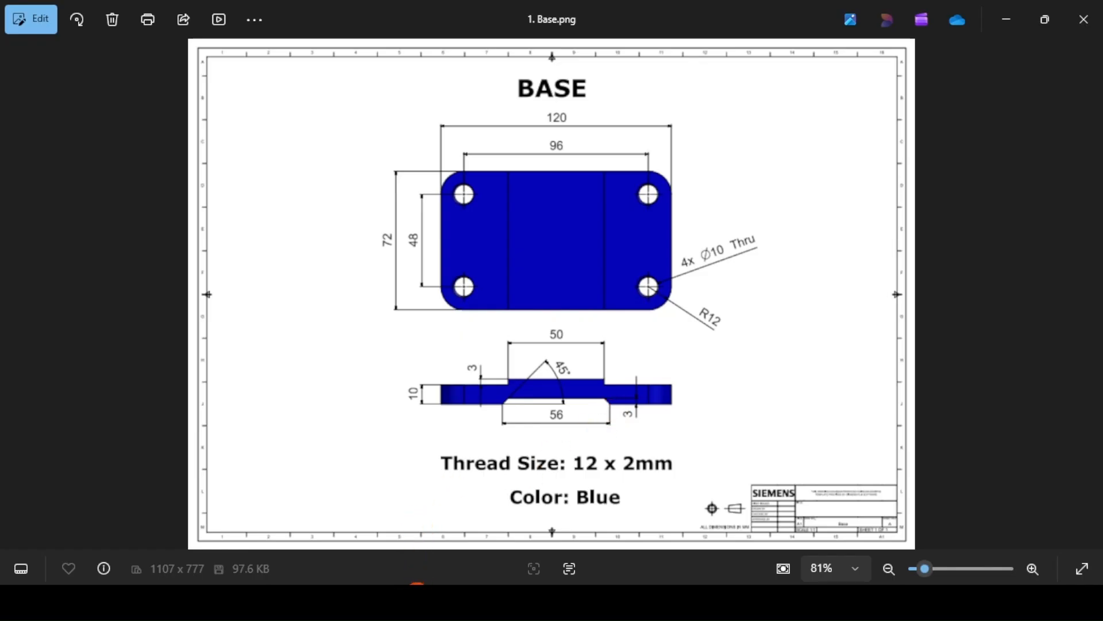
click(451, 441)
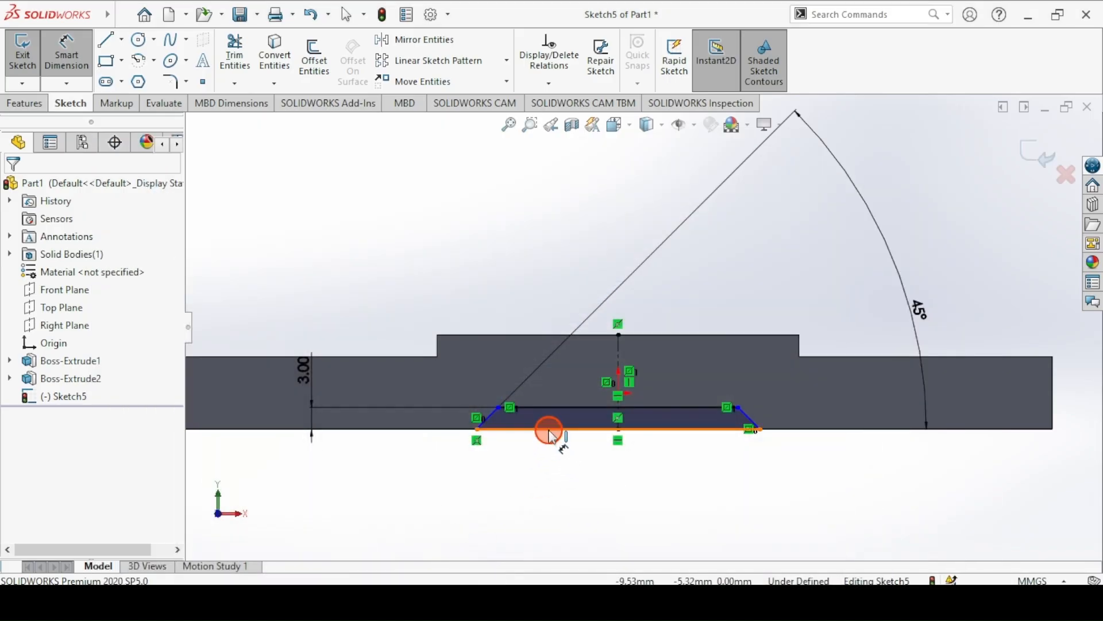
click(546, 428)
click(575, 509)
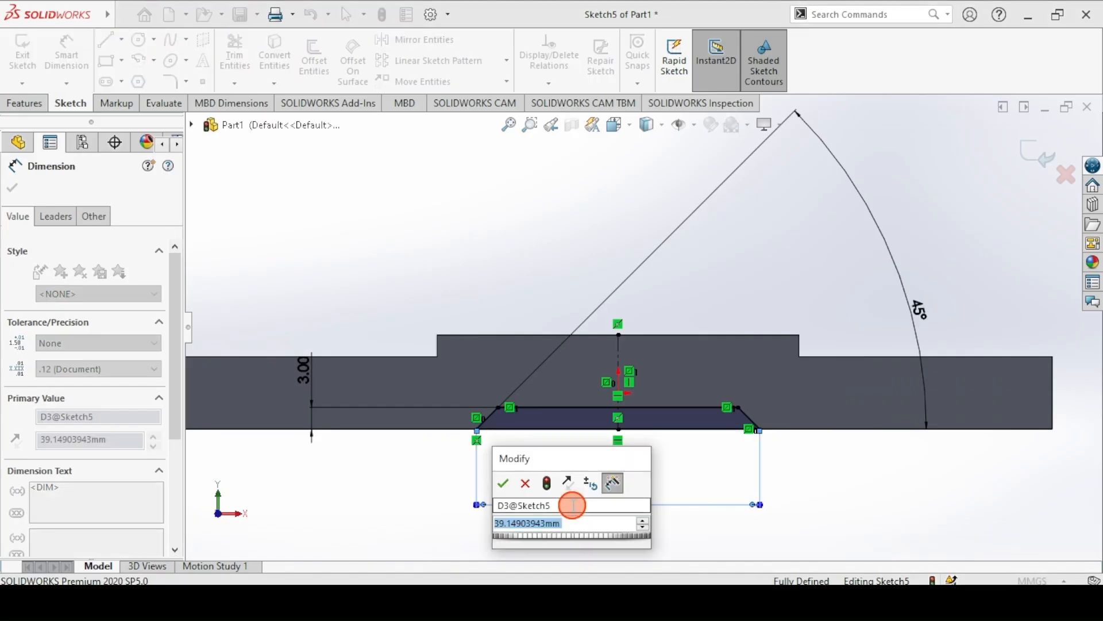
key(Return)
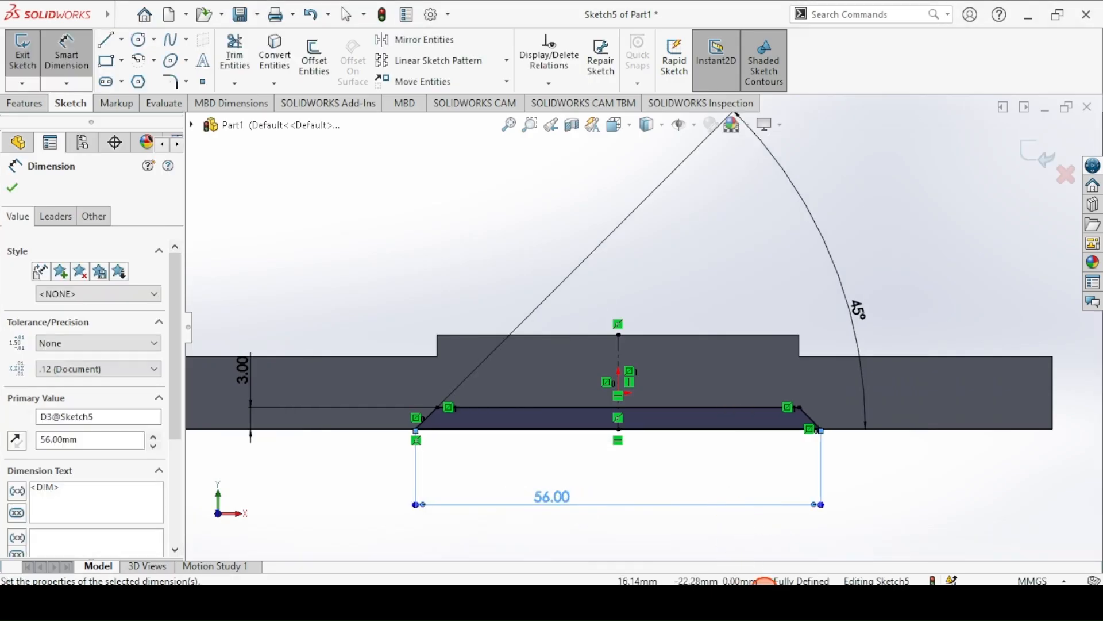
click(16, 185)
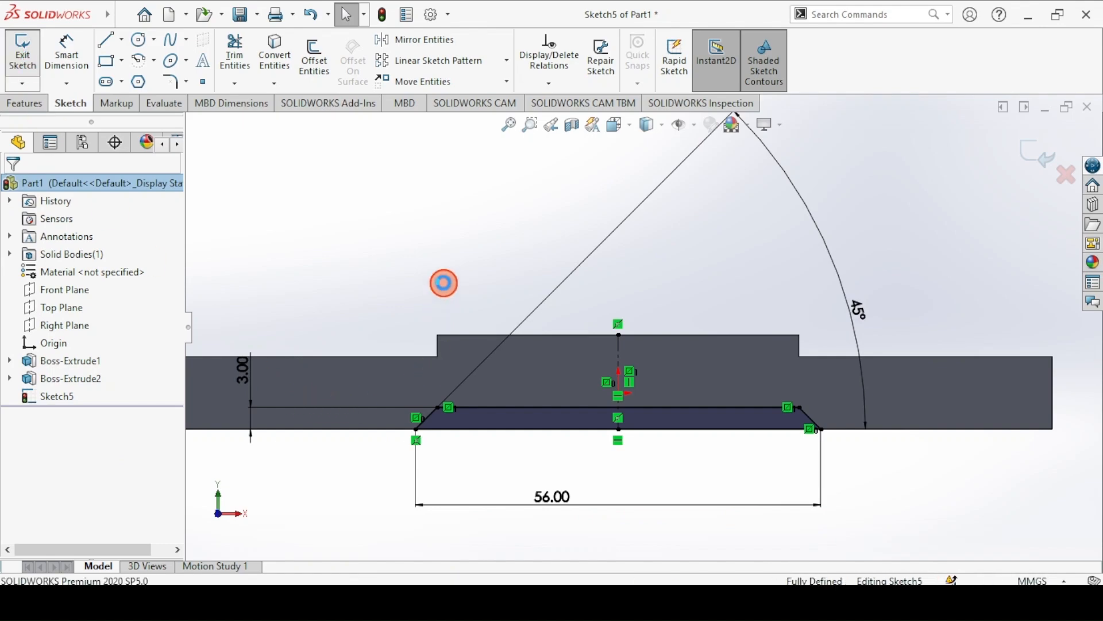
- Check the Base drawing and cut the 56 mm recess profile through the whole plate with Cut-Extrude set to Through All
click(426, 594)
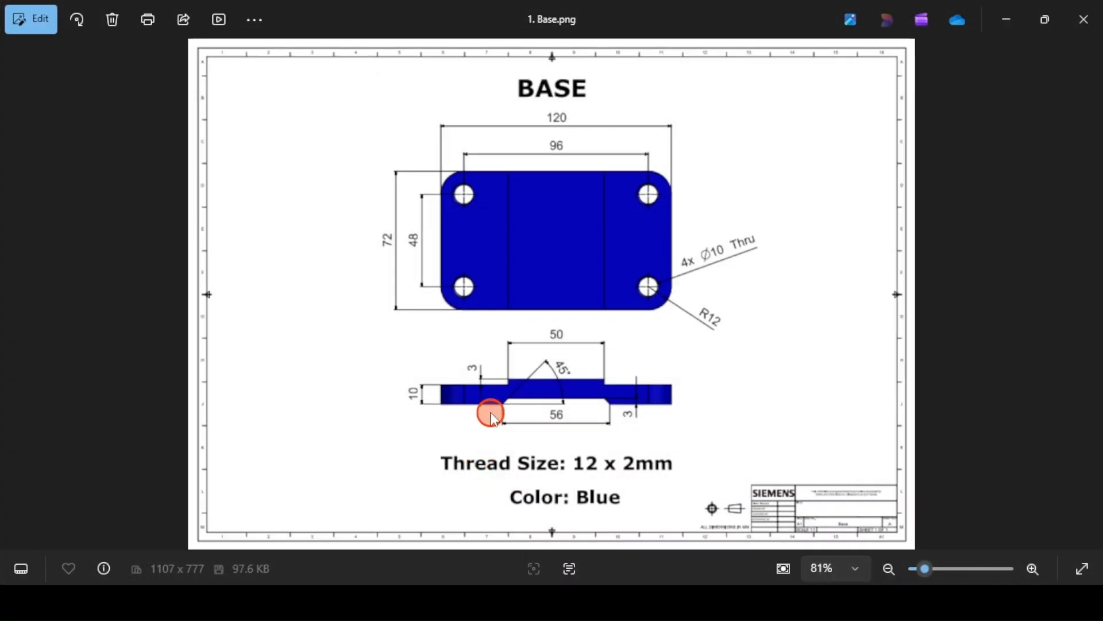
key(alt+Tab)
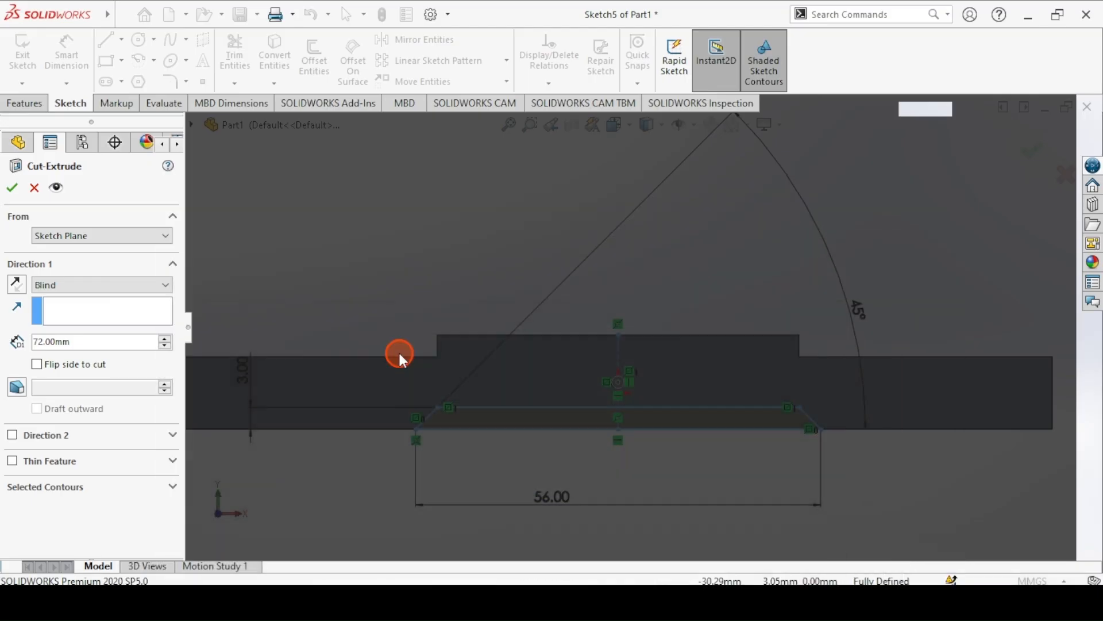
key(ctrl+8)
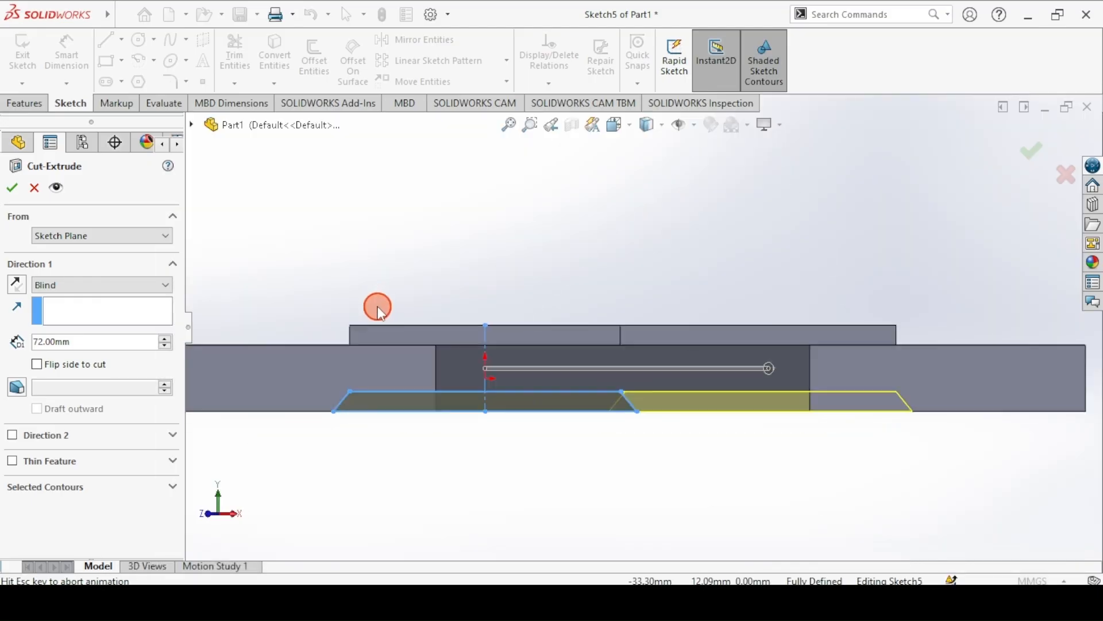
key(ctrl+7)
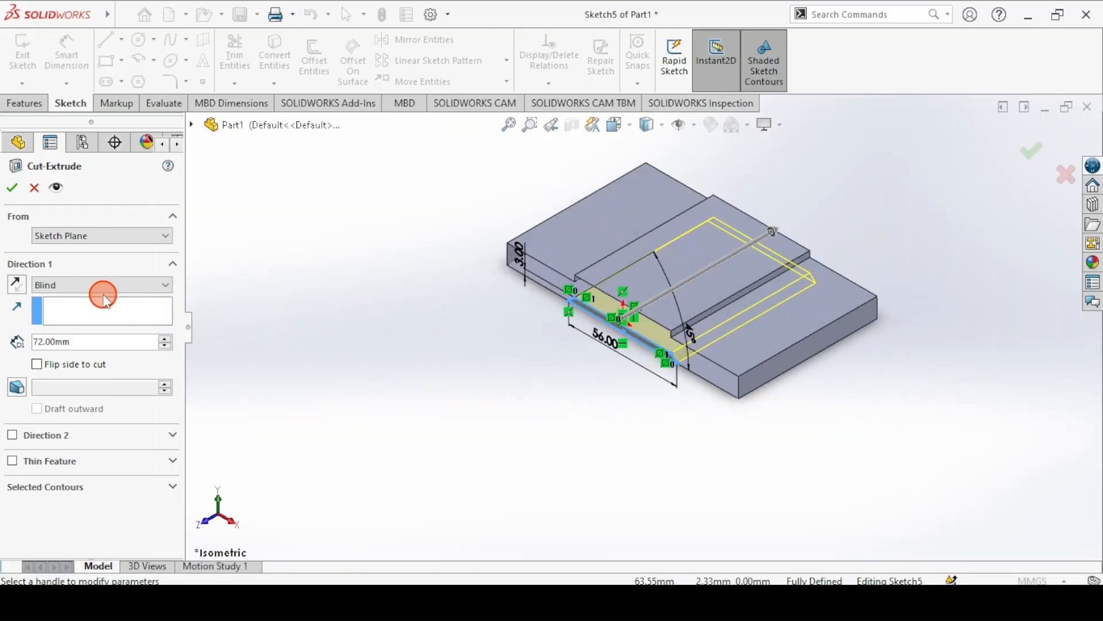
click(104, 293)
click(79, 316)
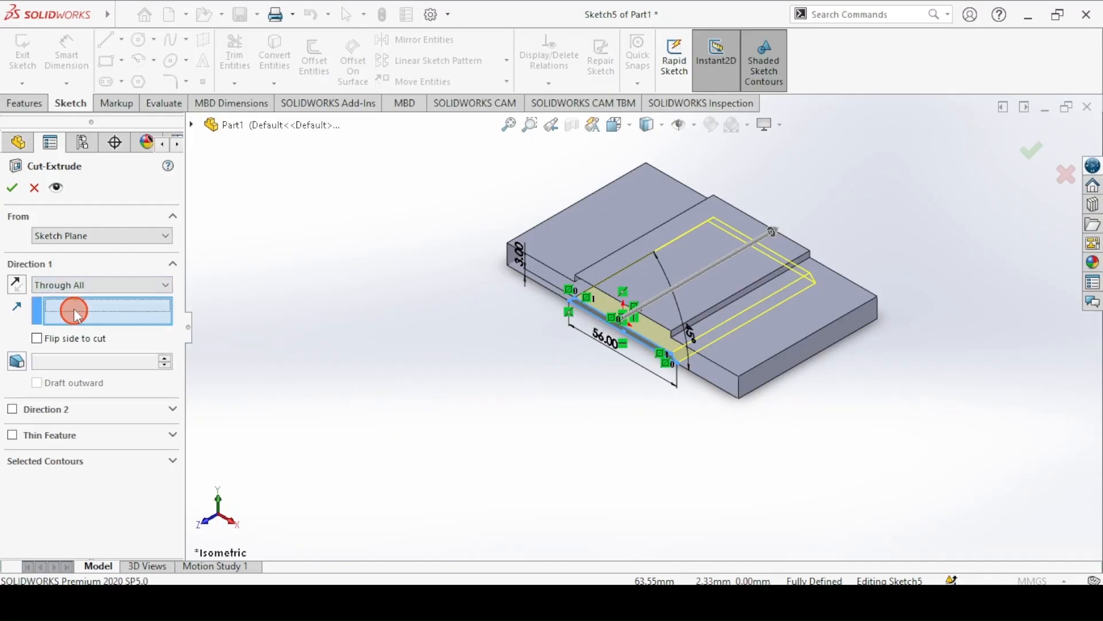
click(10, 188)
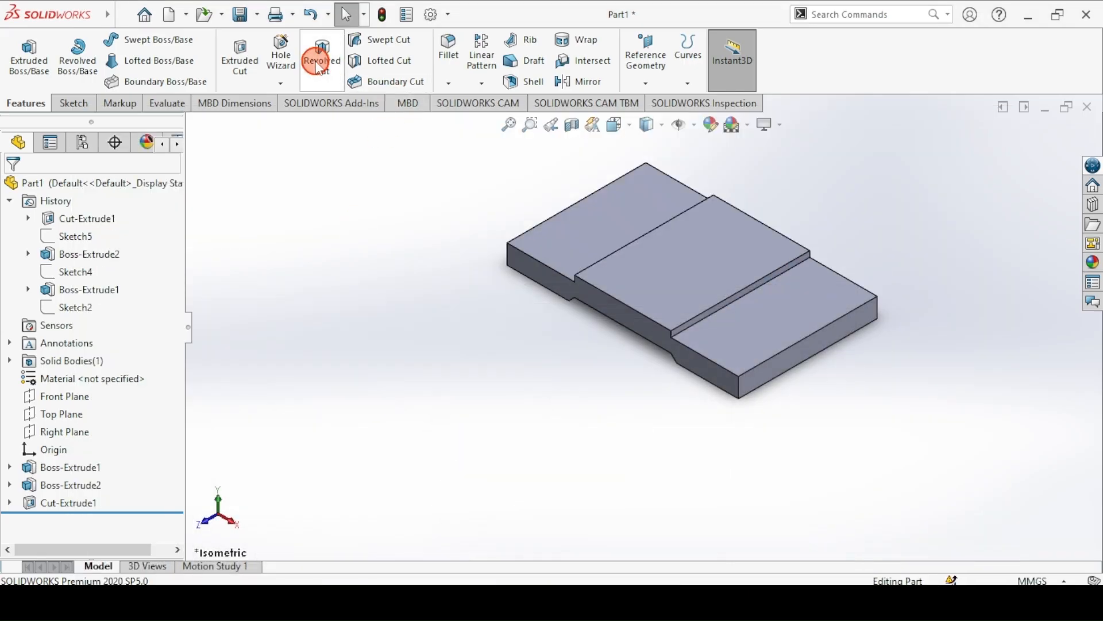
- Start a Hole Wizard hole on the plate's lower top face and place four hole points near the plate's corners
click(278, 64)
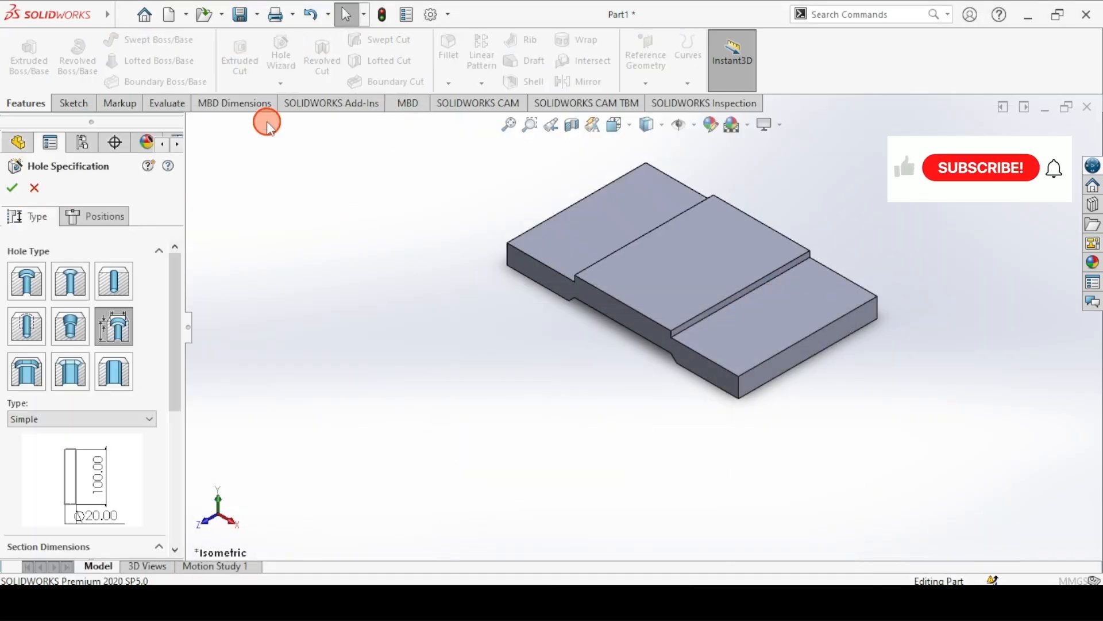
click(103, 216)
click(570, 233)
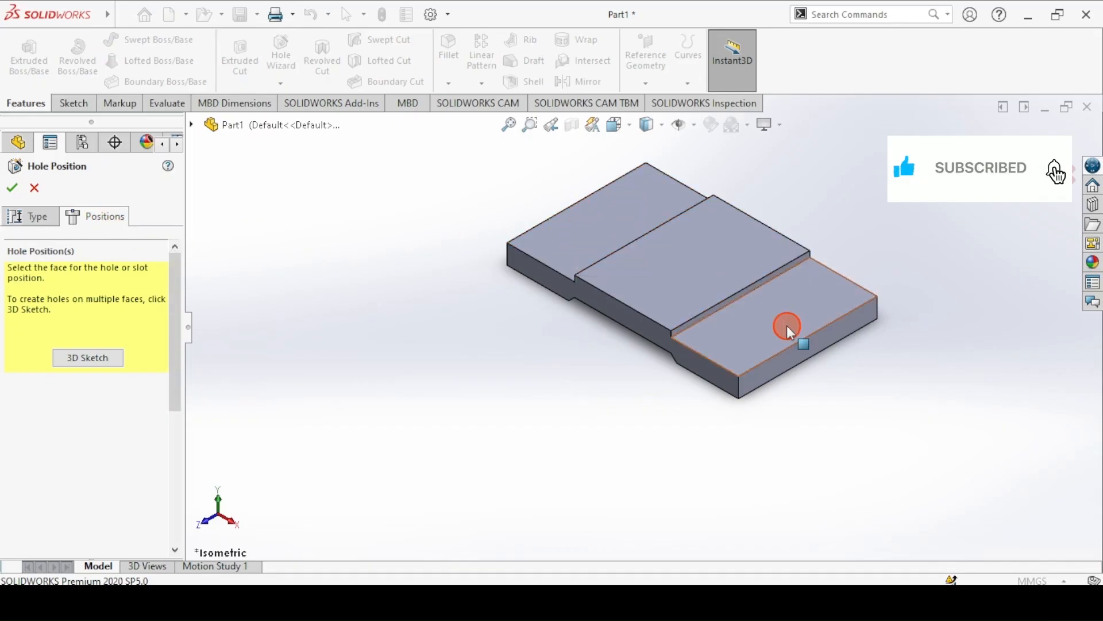
click(634, 201)
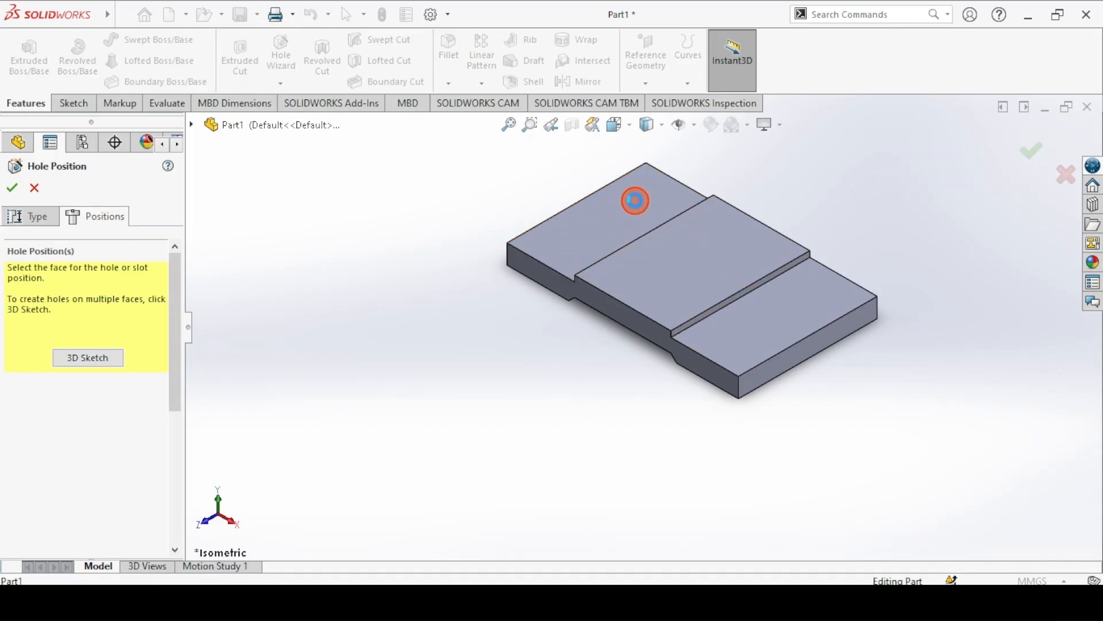
click(637, 209)
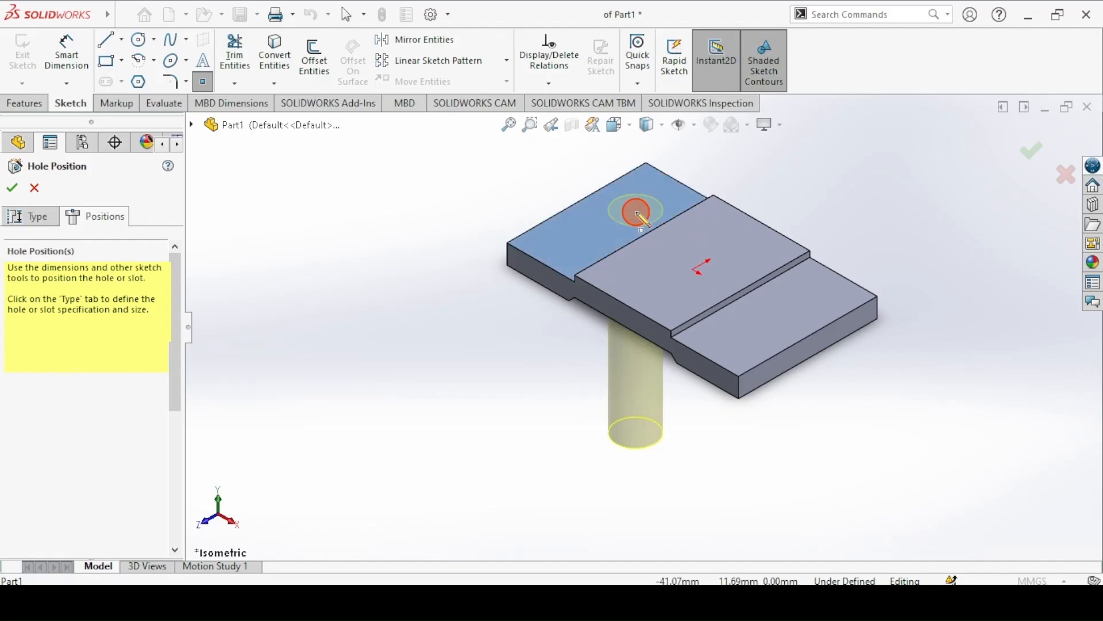
key(ctrl+8)
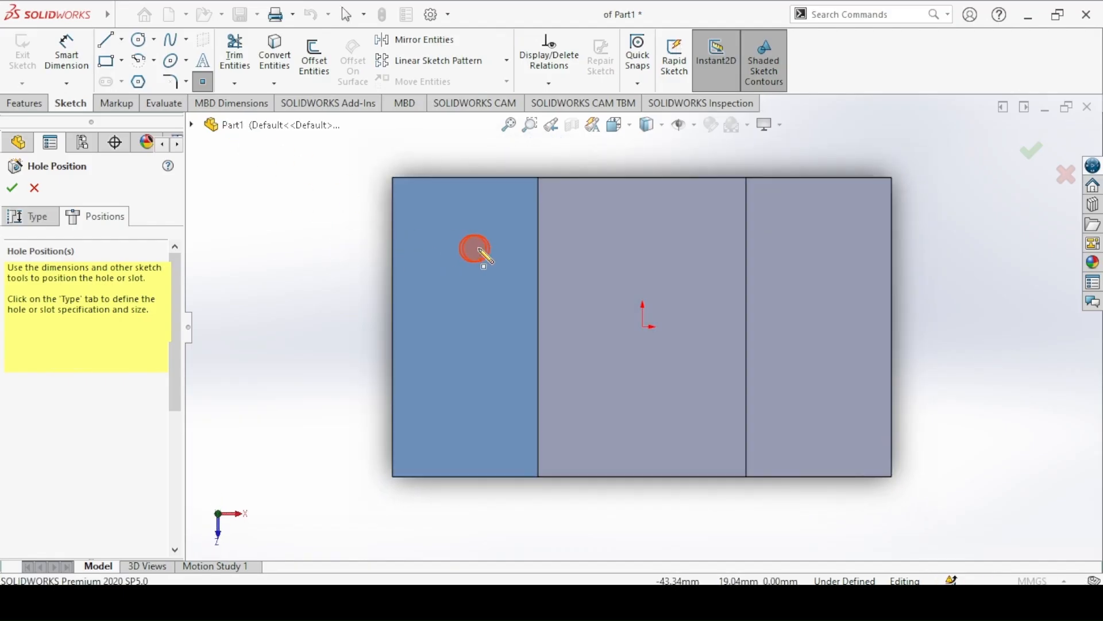
click(474, 243)
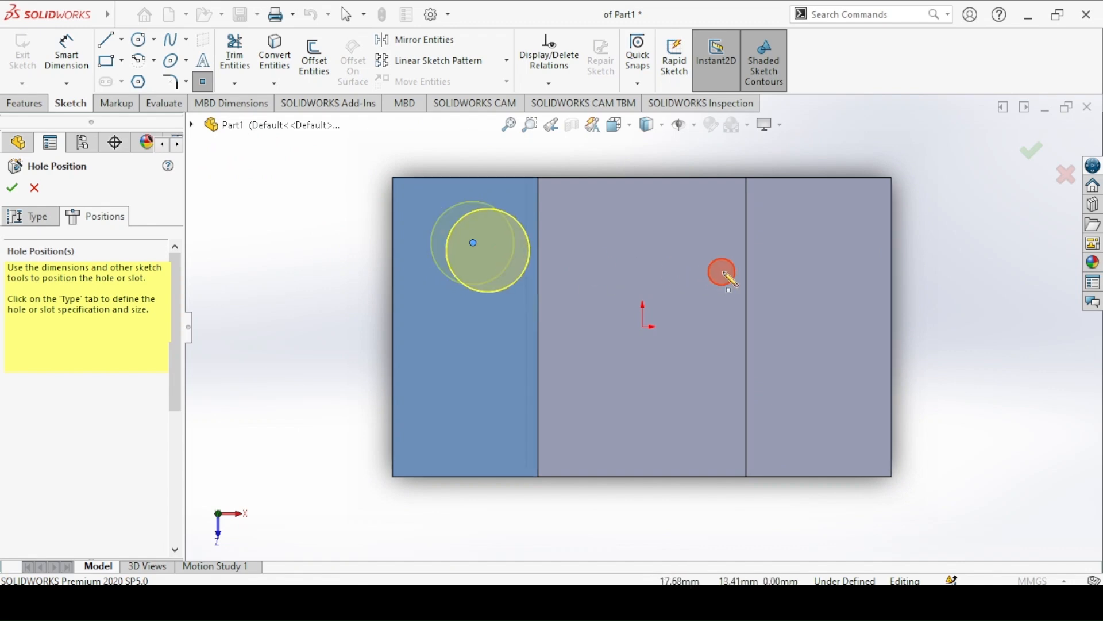
click(831, 249)
click(836, 414)
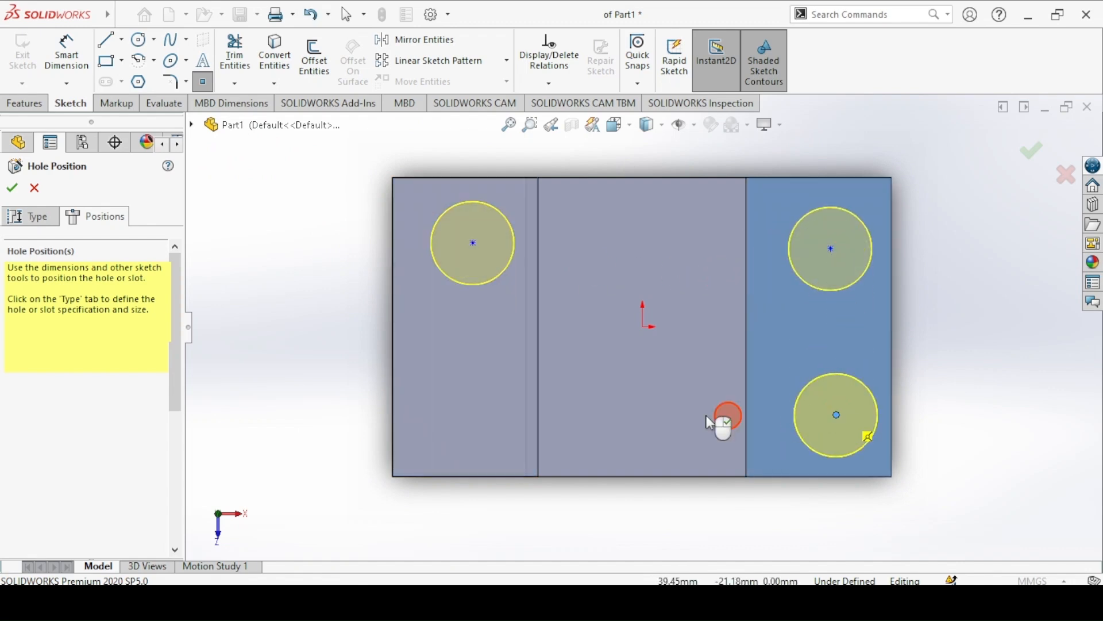
click(474, 414)
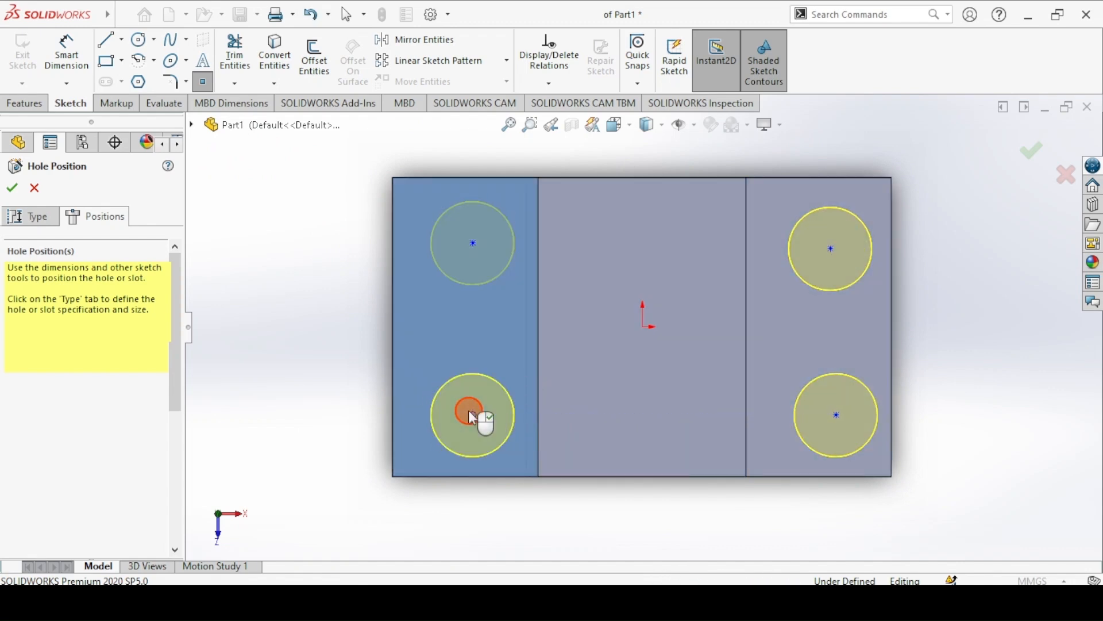
click(202, 83)
- Check the hole positions on the Base drawing and make the left and right pairs of hole points vertical
click(397, 598)
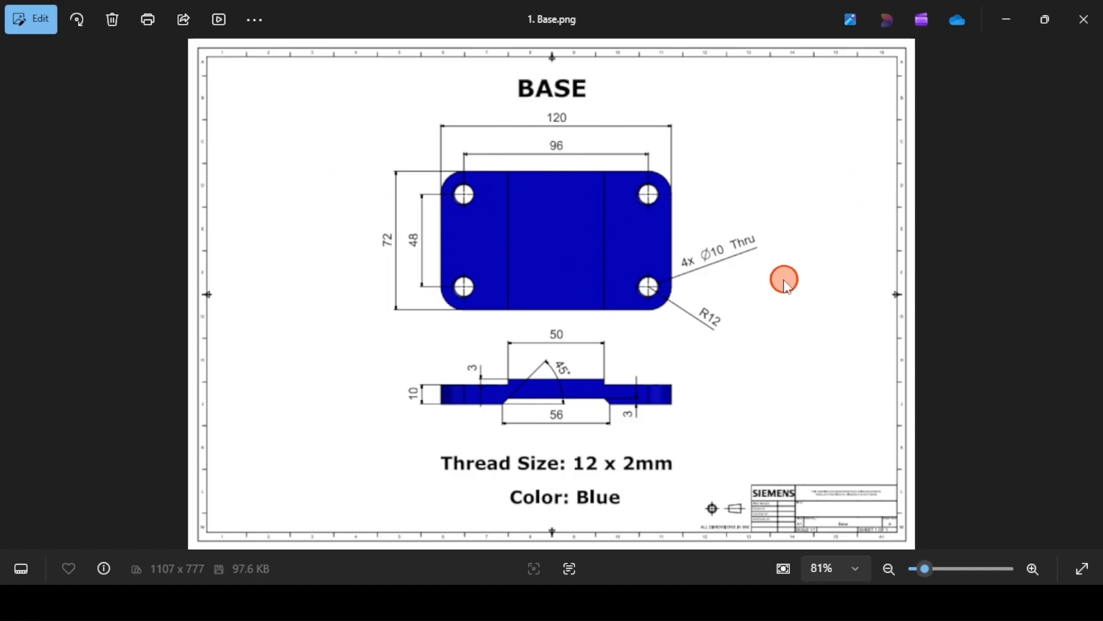
click(391, 595)
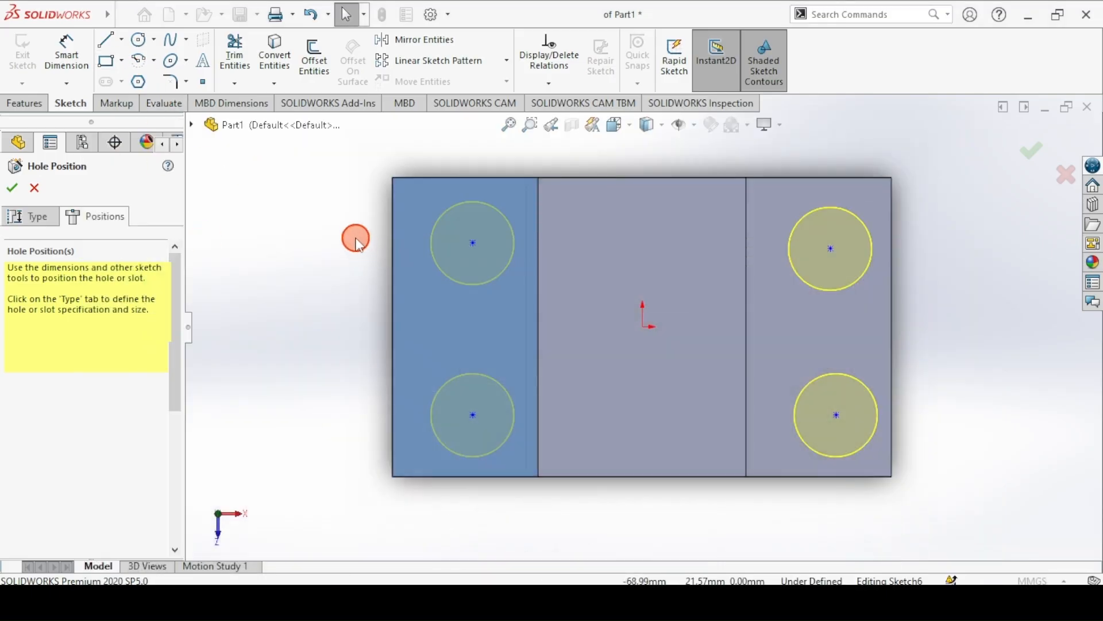
ctrl+click(473, 415)
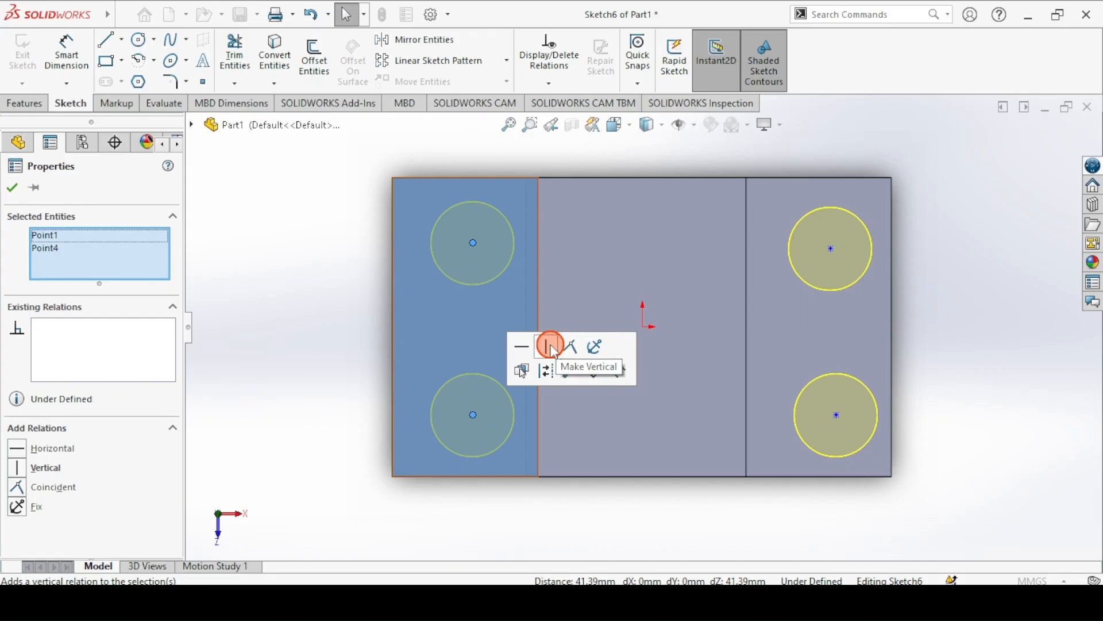
click(547, 347)
click(377, 262)
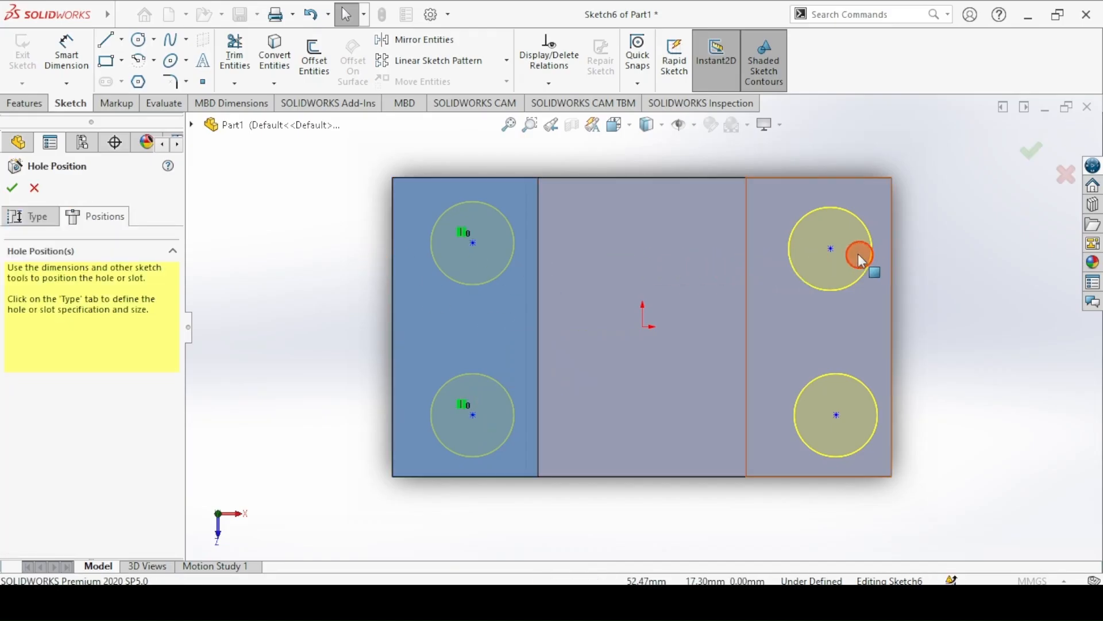
ctrl+click(835, 418)
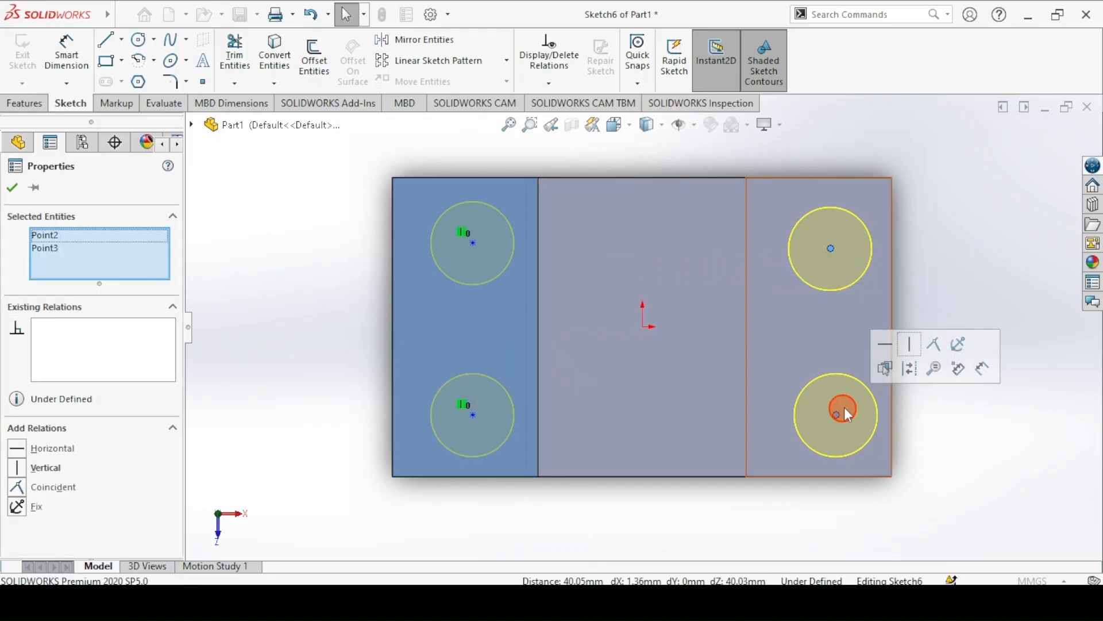
click(909, 347)
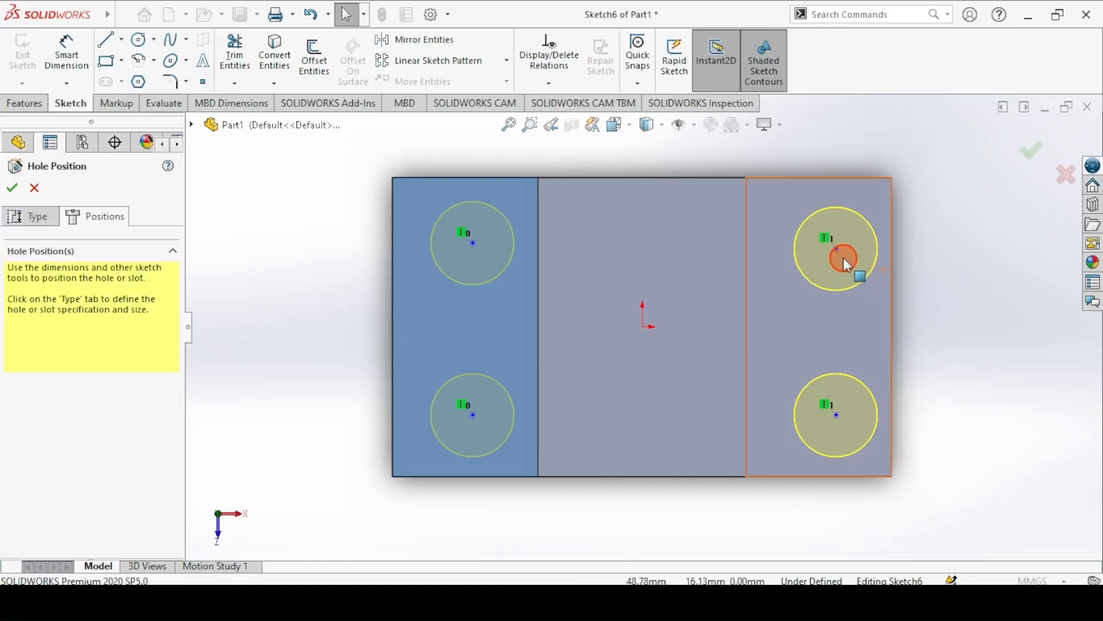
- Add horizontal relations between the two upper hole points and between the two lower hole points
click(836, 250)
ctrl+click(474, 242)
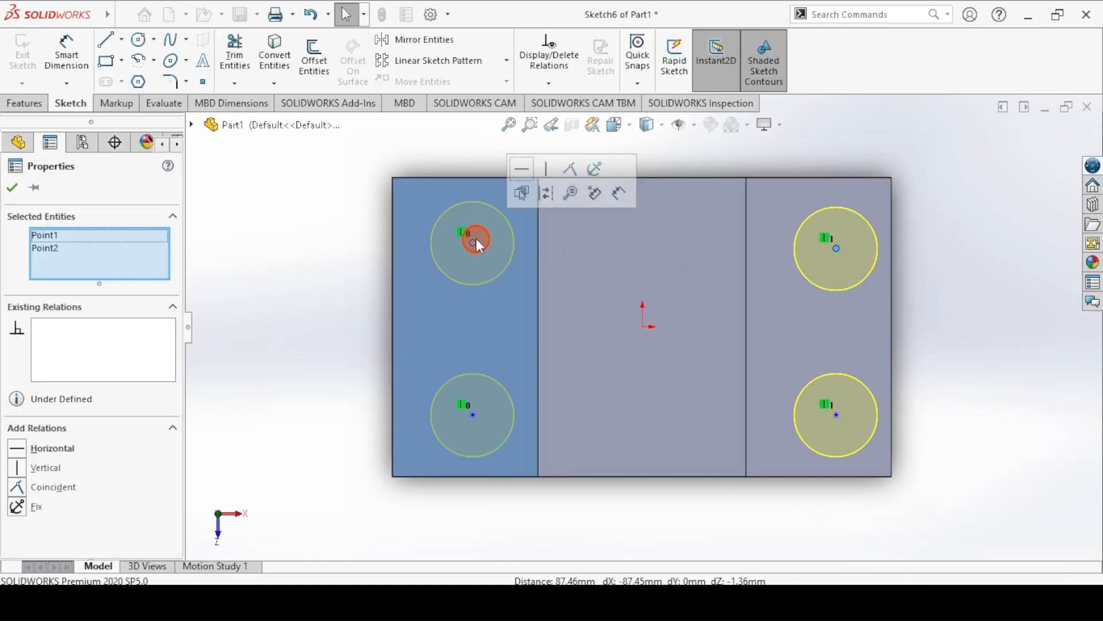
click(518, 170)
click(246, 232)
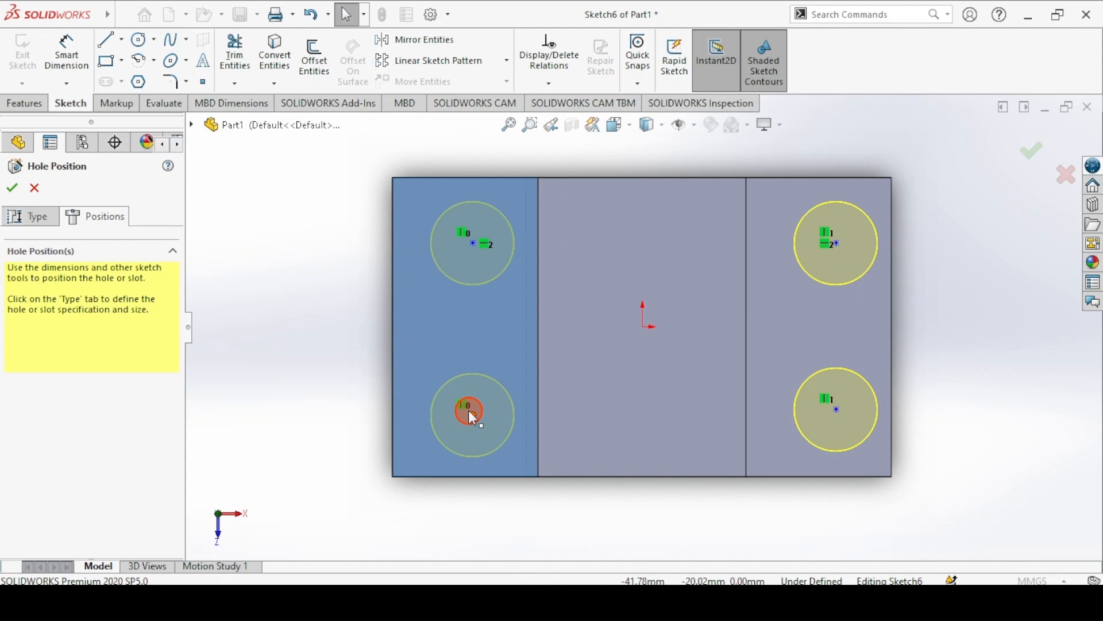
click(747, 427)
ctrl+click(836, 409)
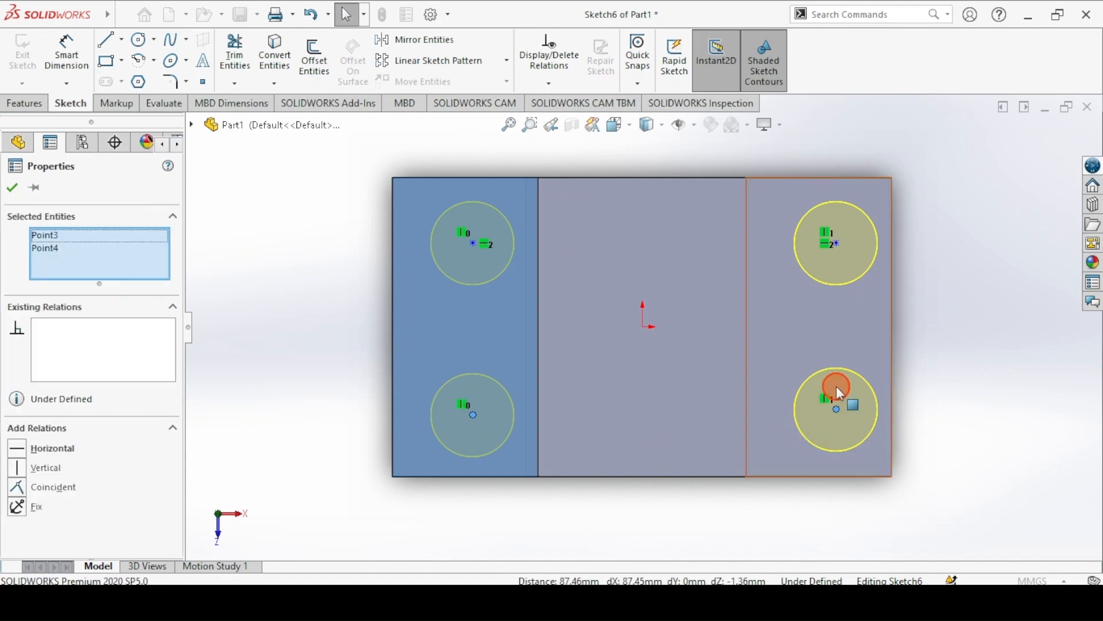
click(884, 362)
click(353, 235)
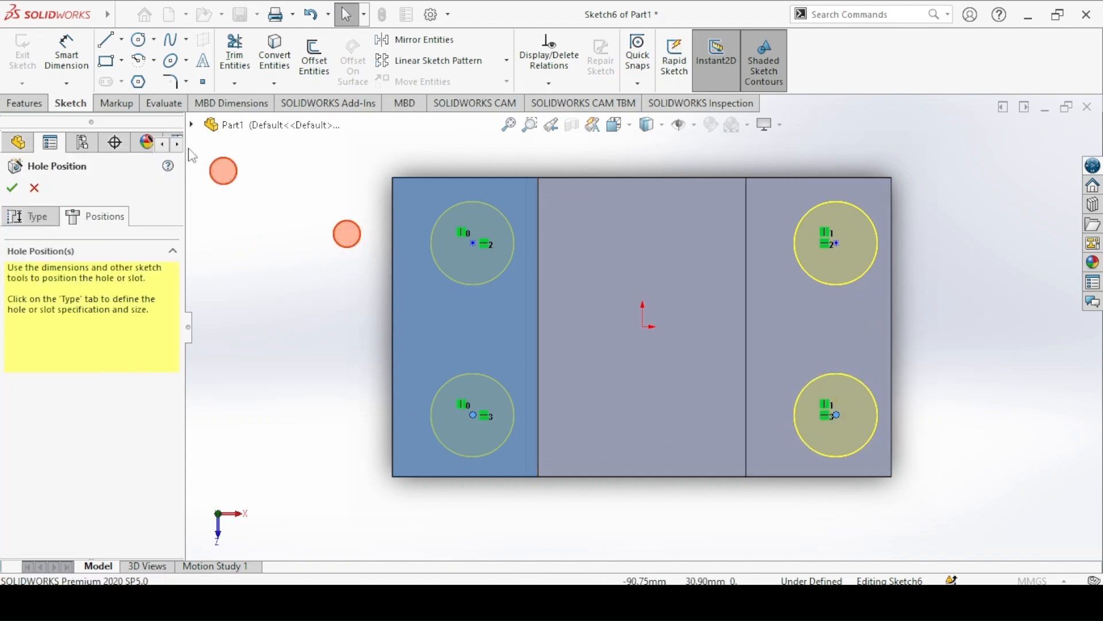
- Draw a vertical construction line through the plate's centre from the midpoint of its upper edge to its lower edge
click(105, 40)
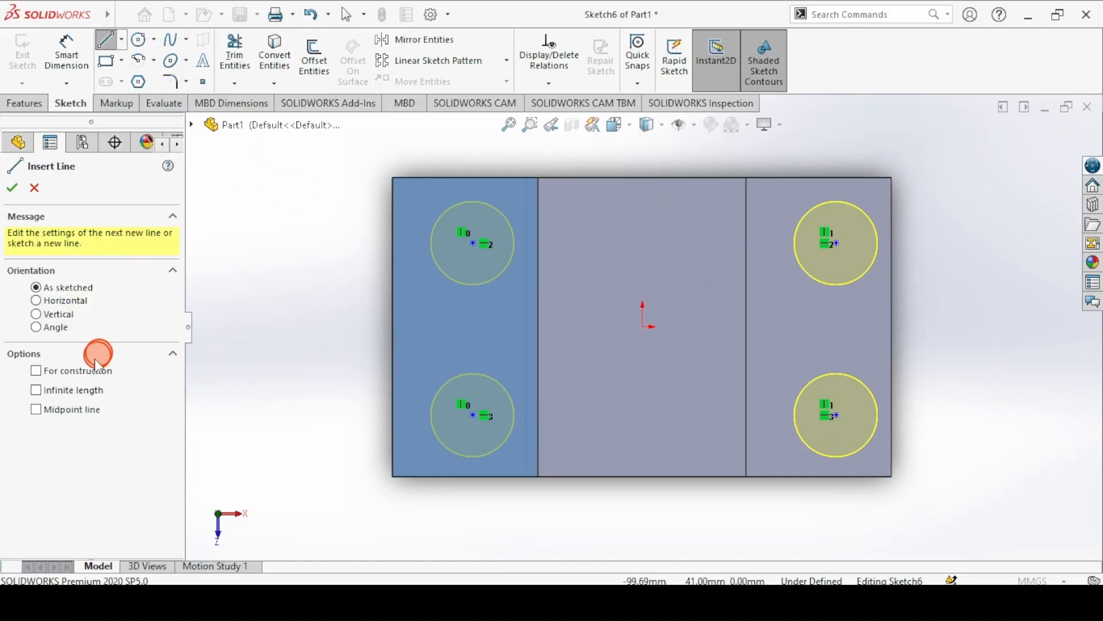
click(37, 371)
click(641, 178)
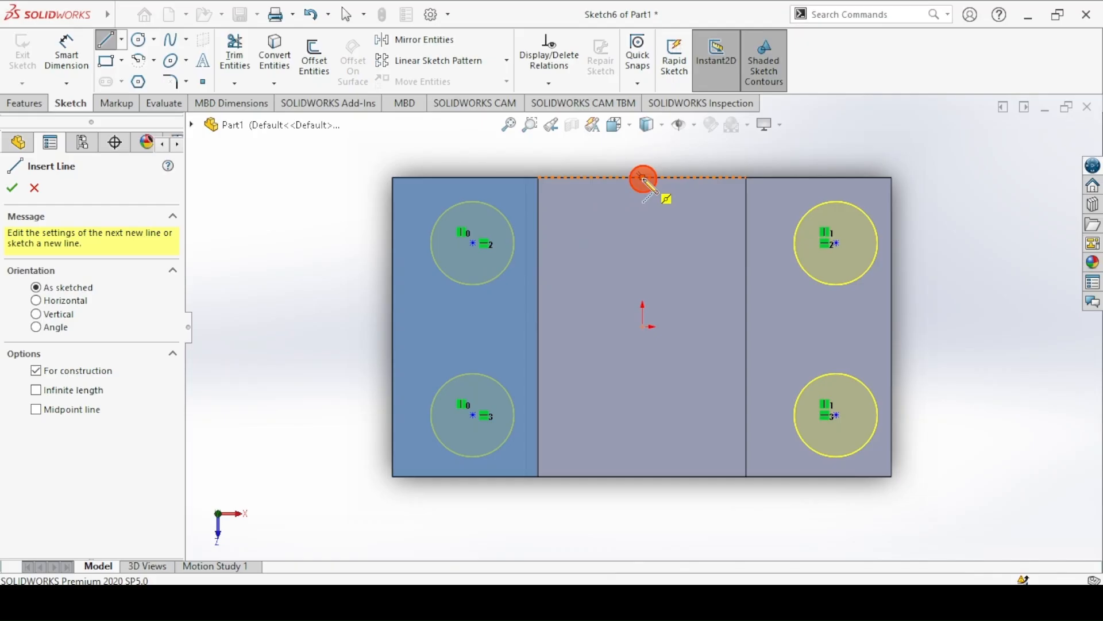
click(652, 488)
click(642, 476)
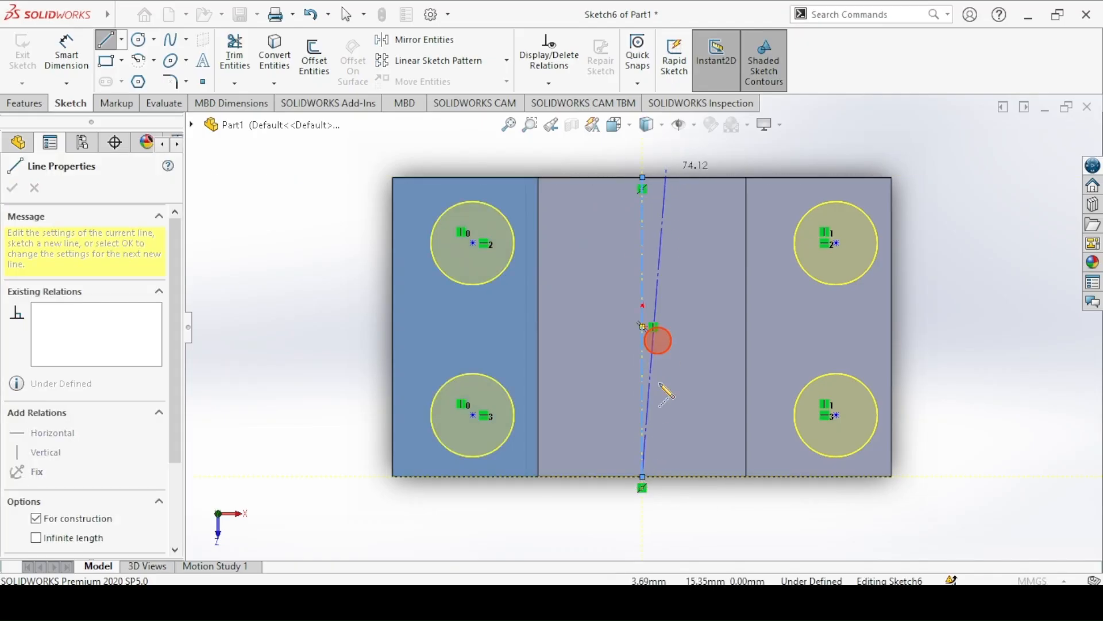
click(105, 39)
click(105, 39)
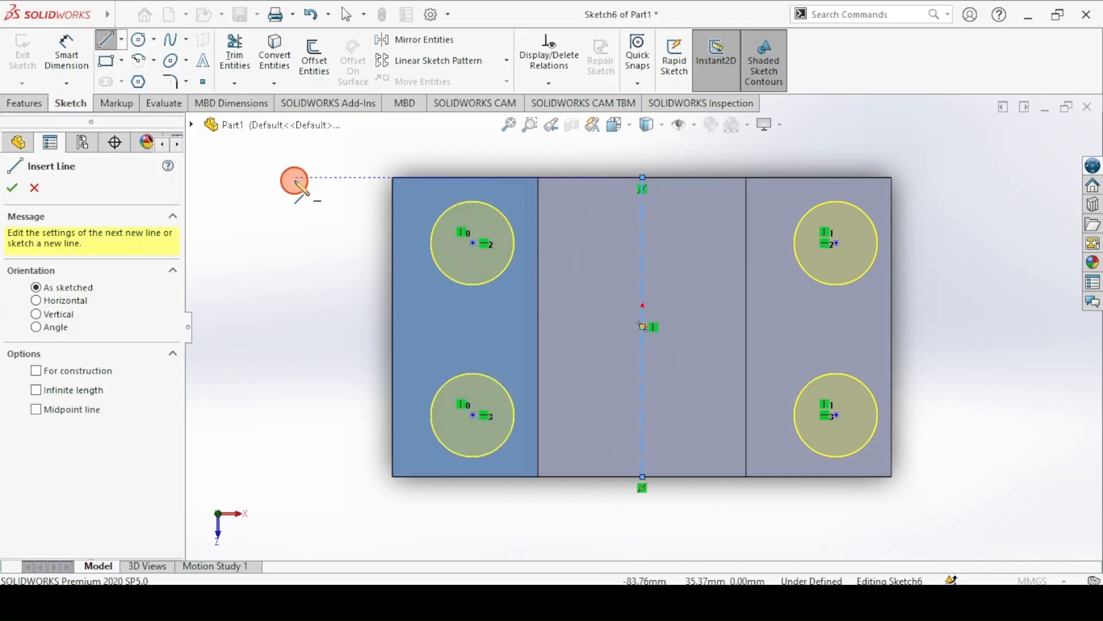
click(296, 178)
key(Escape)
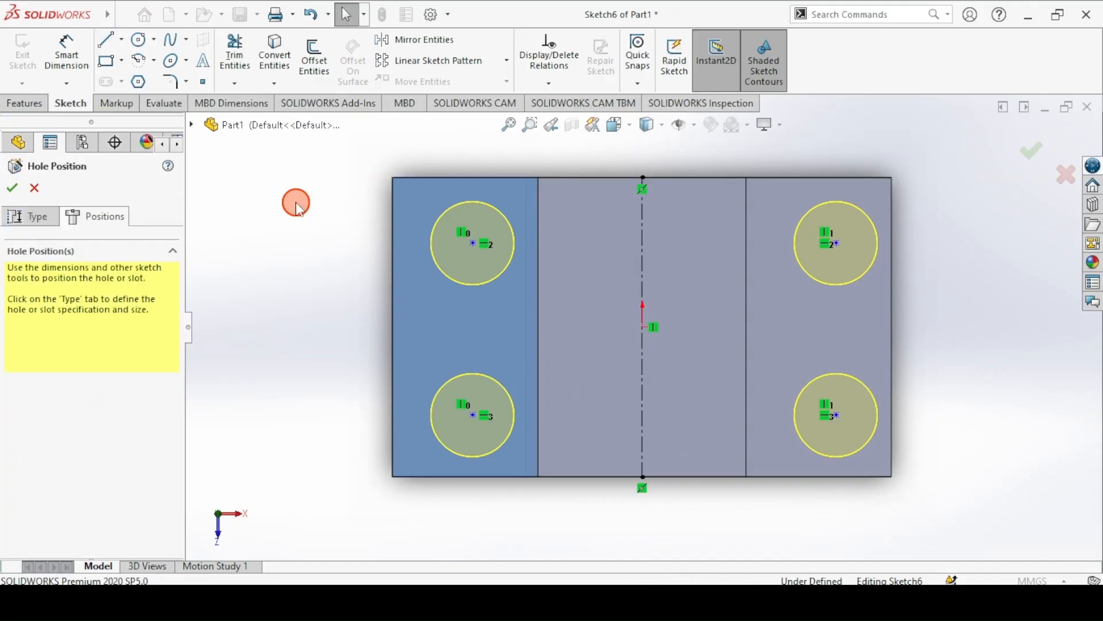
- Check the Base drawing and make the two upper hole points symmetric about the vertical construction line
key(alt+Tab)
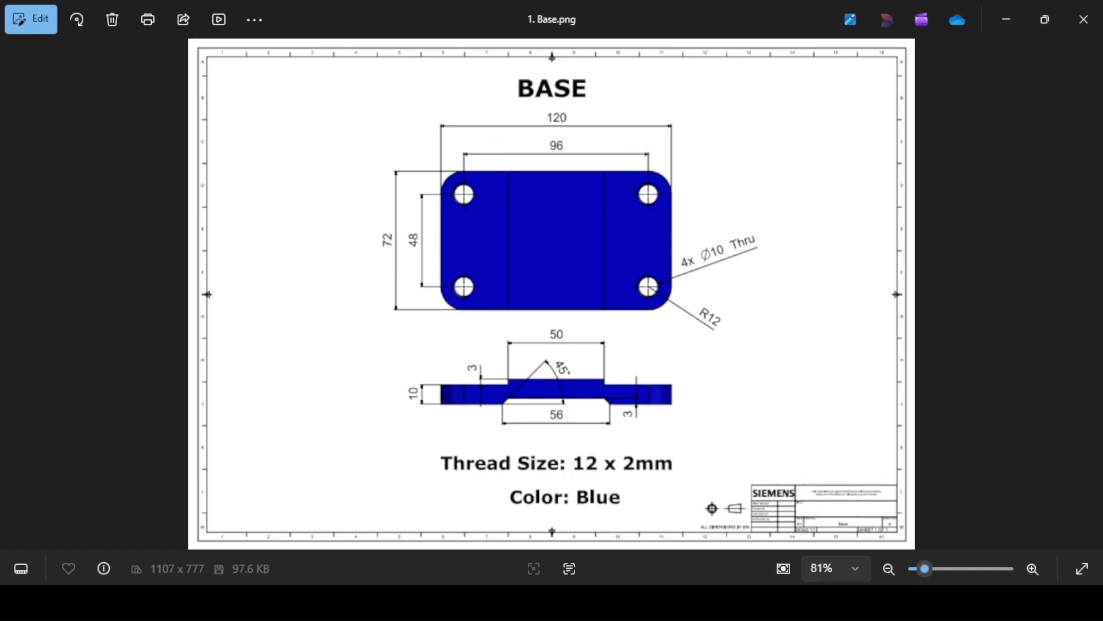
key(alt+Tab)
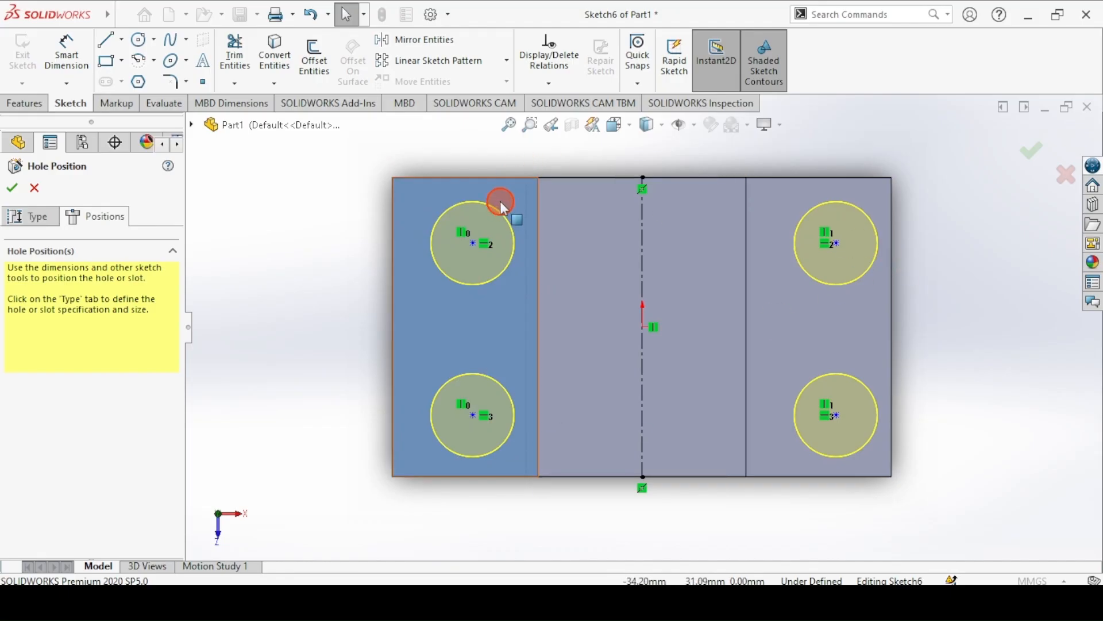
click(474, 242)
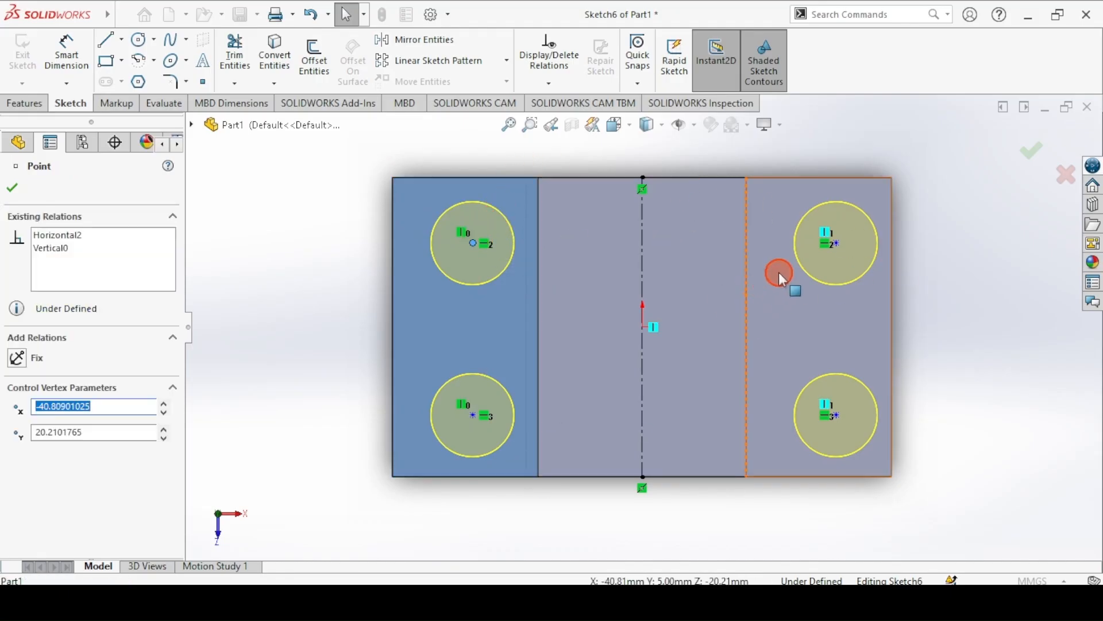
ctrl+click(834, 242)
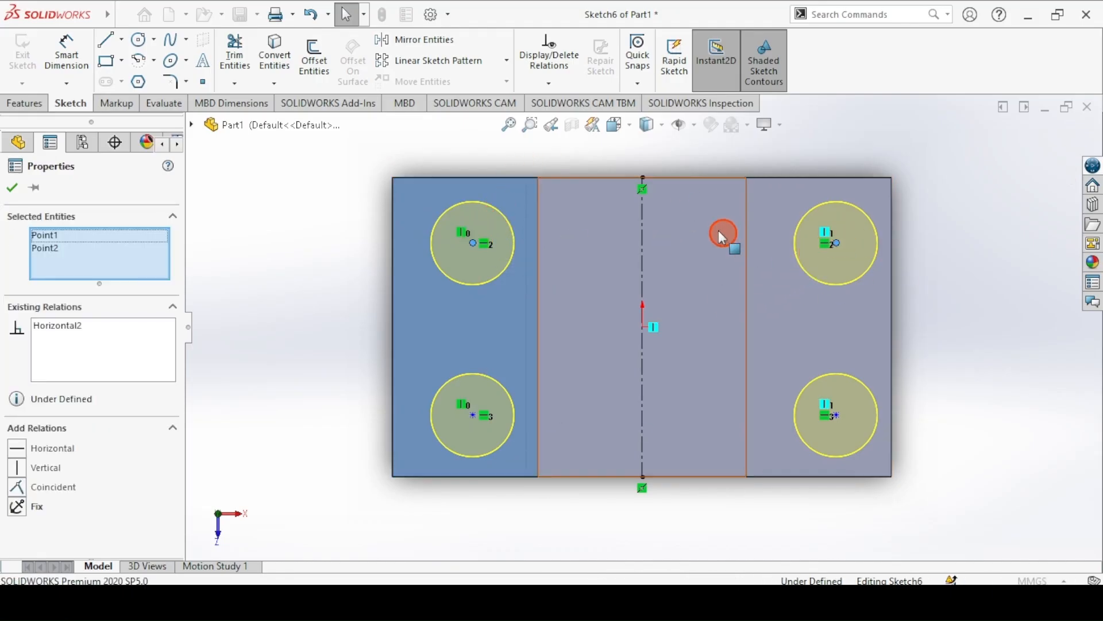
click(646, 227)
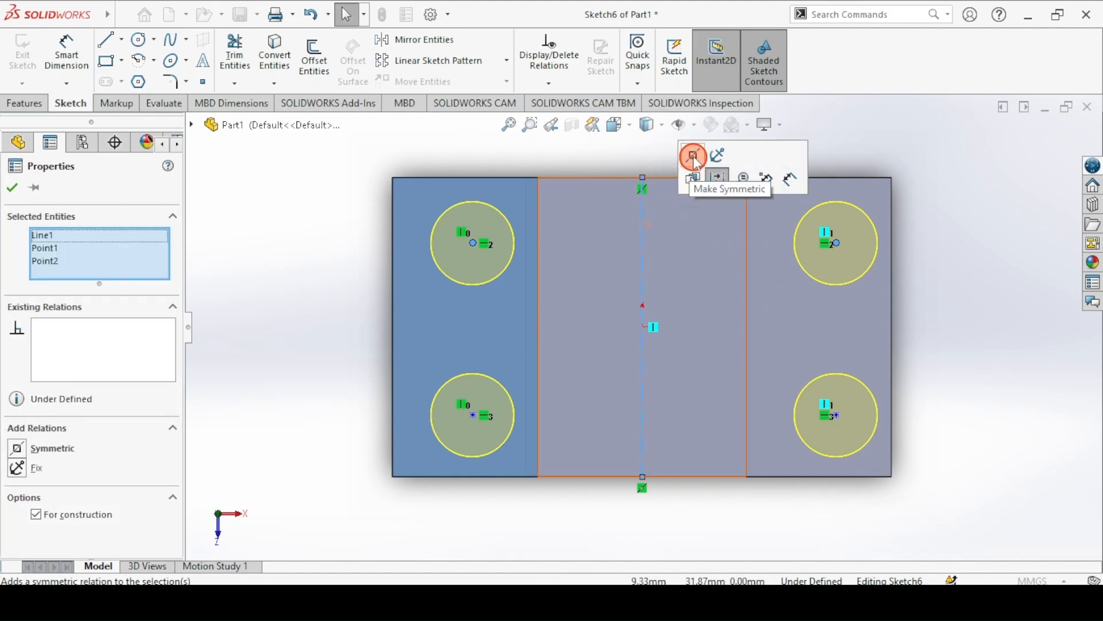
click(697, 156)
click(332, 195)
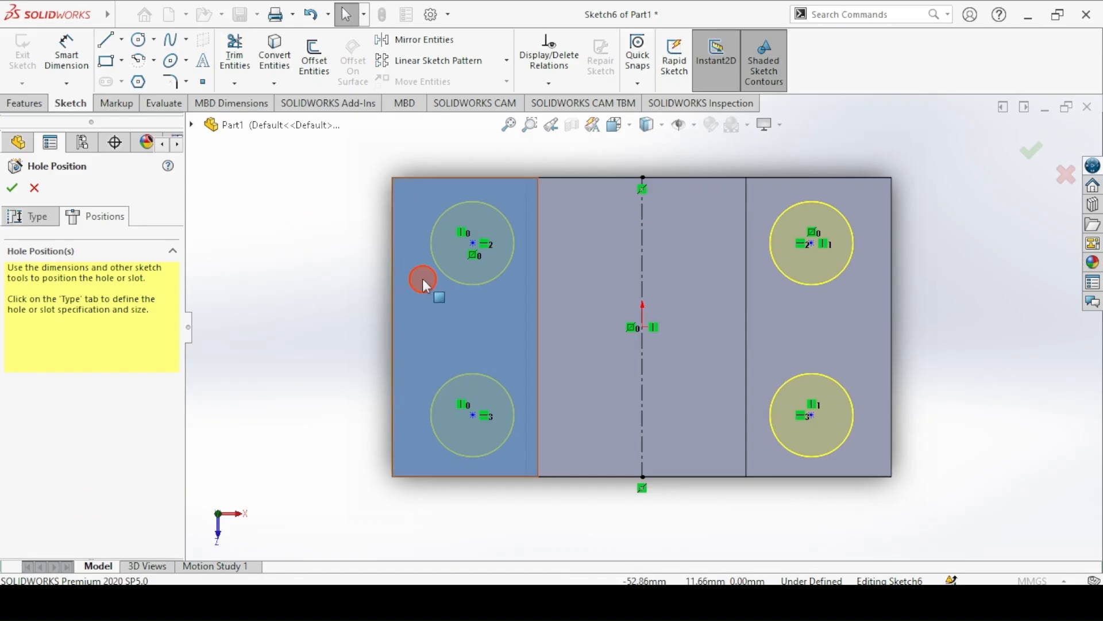
- Draw a horizontal construction line through the plate's centre from the midpoint of its left edge to the midpoint of its right edge
click(109, 46)
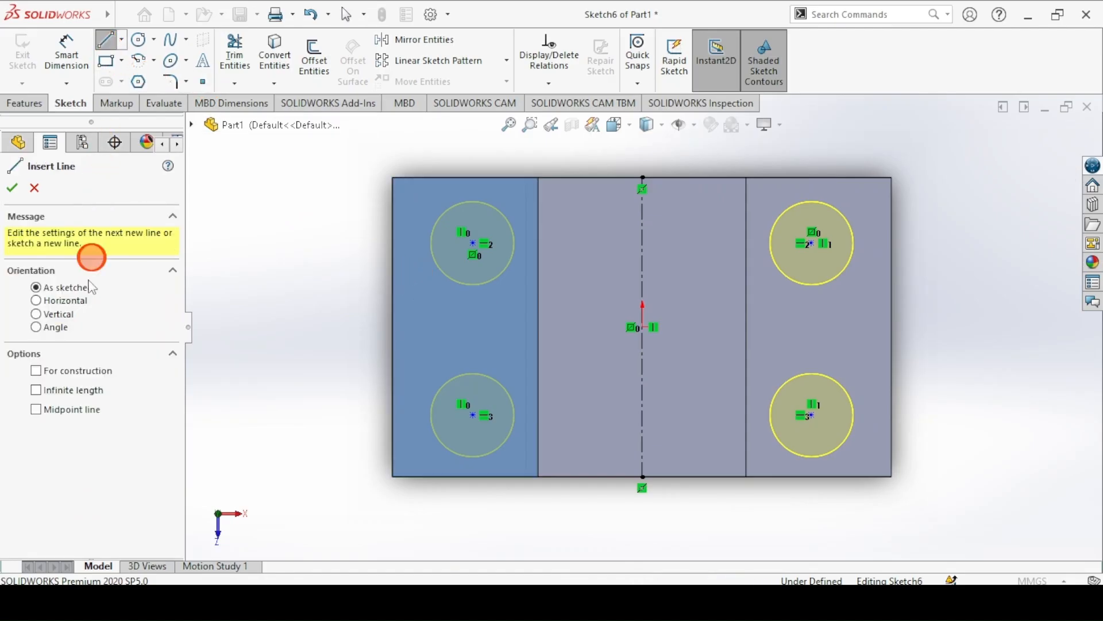
click(398, 306)
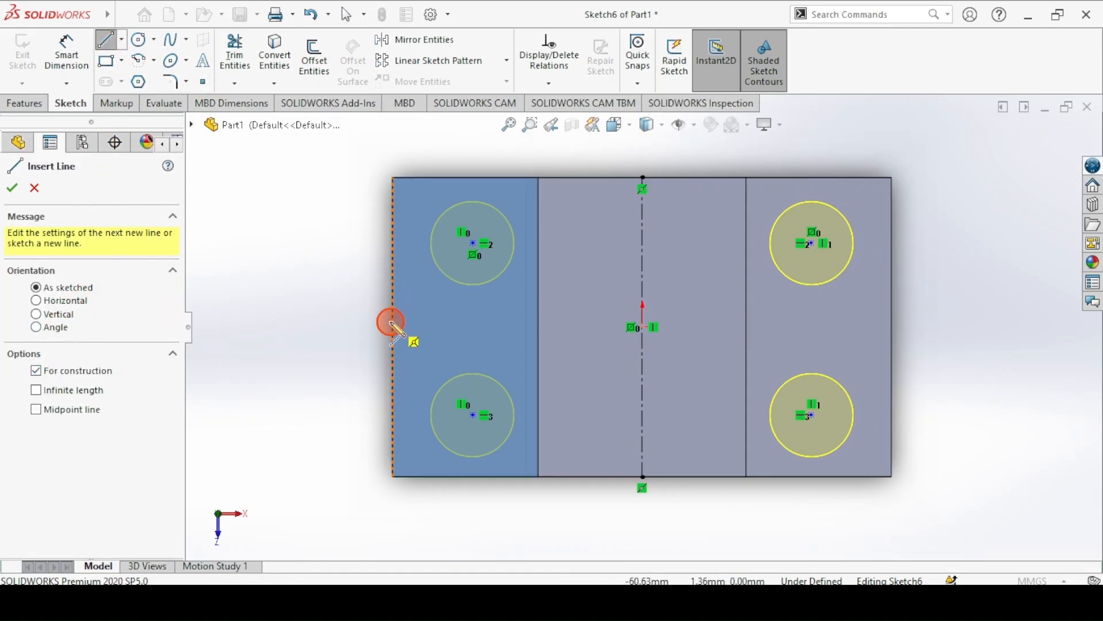
drag(395, 328, 890, 327)
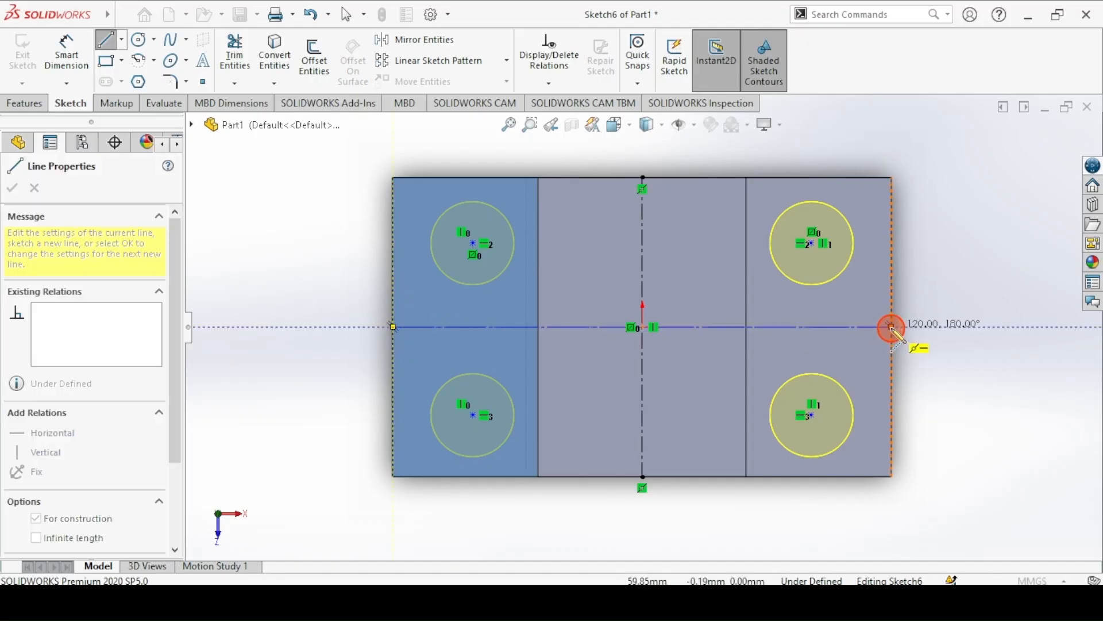
click(105, 39)
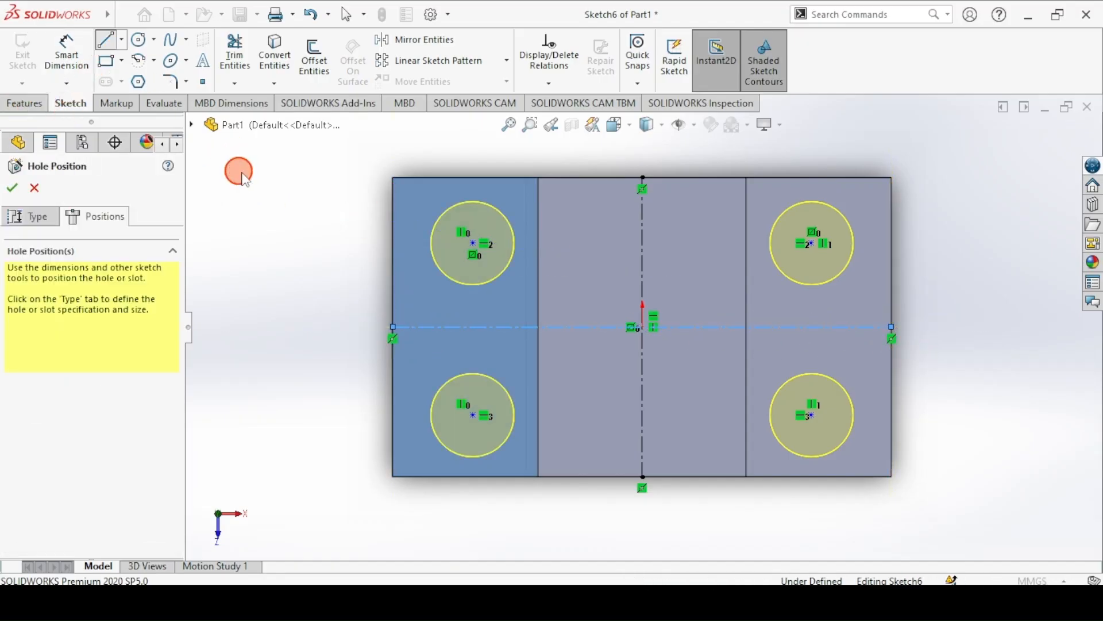
- Make the two left hole points symmetric about the horizontal construction line
click(474, 243)
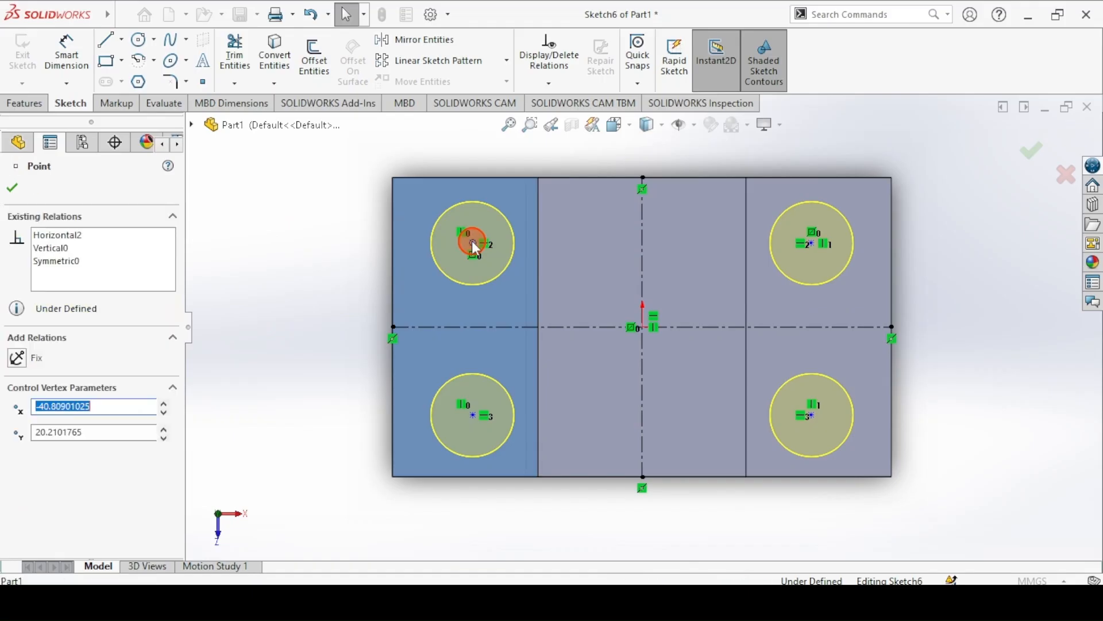
ctrl+click(474, 415)
ctrl+click(447, 327)
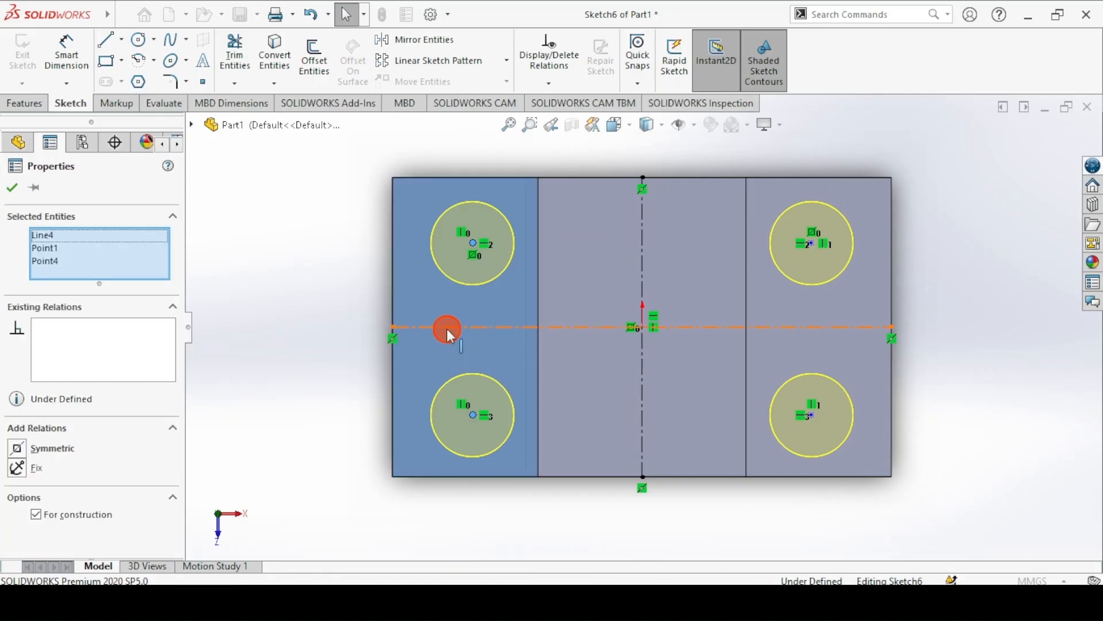
click(496, 259)
click(303, 209)
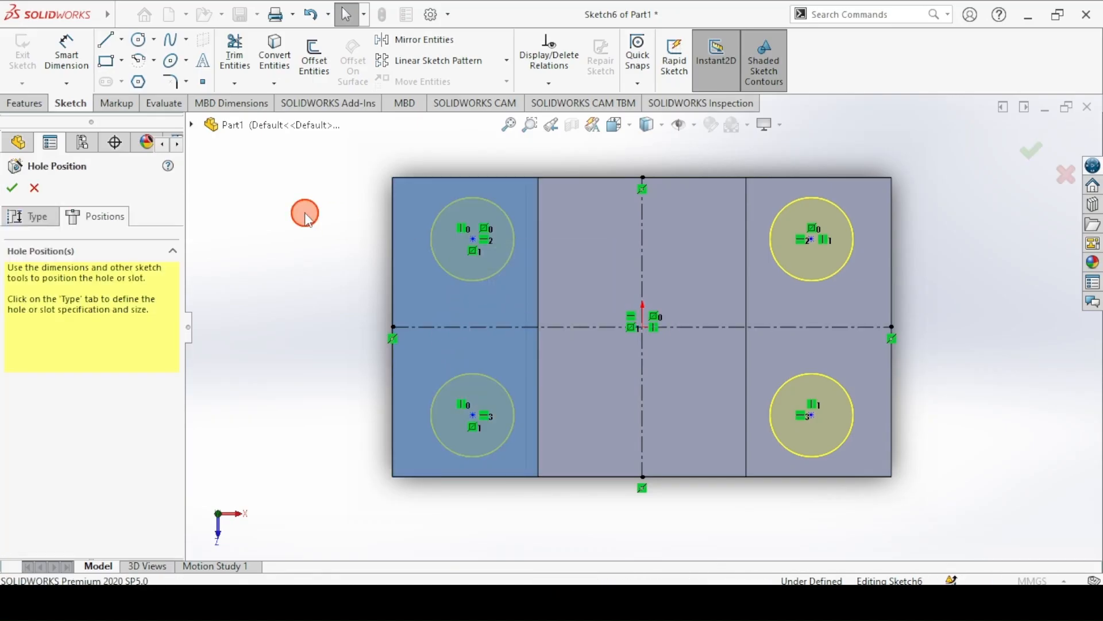
- Dimension the horizontal distance between the two upper hole points as 96 mm
click(89, 55)
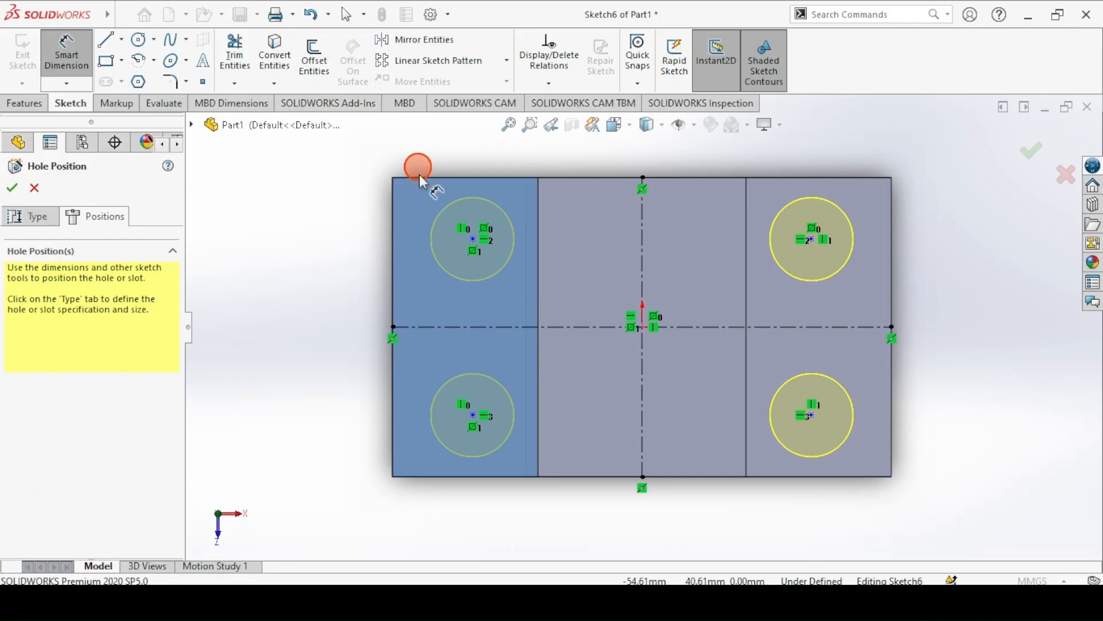
click(812, 239)
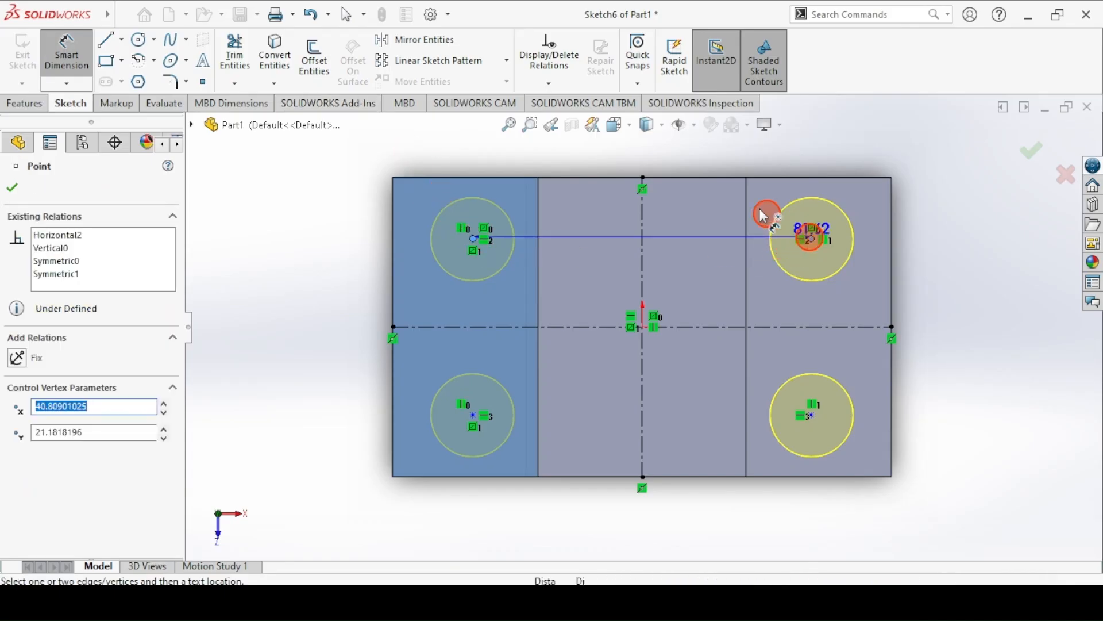
click(673, 152)
text(96)
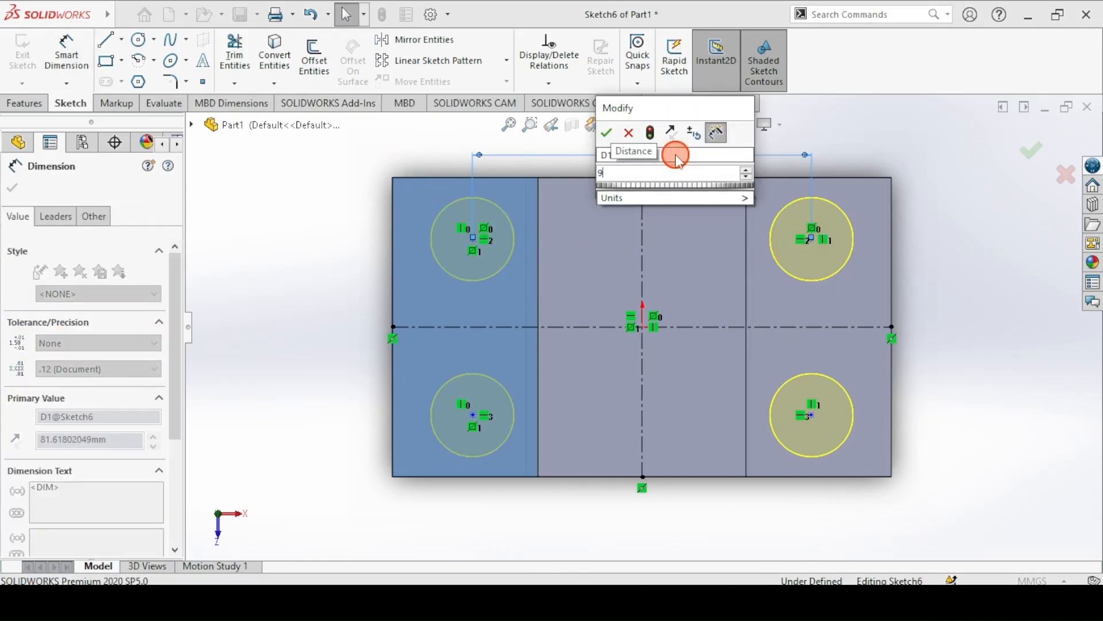
key(Return)
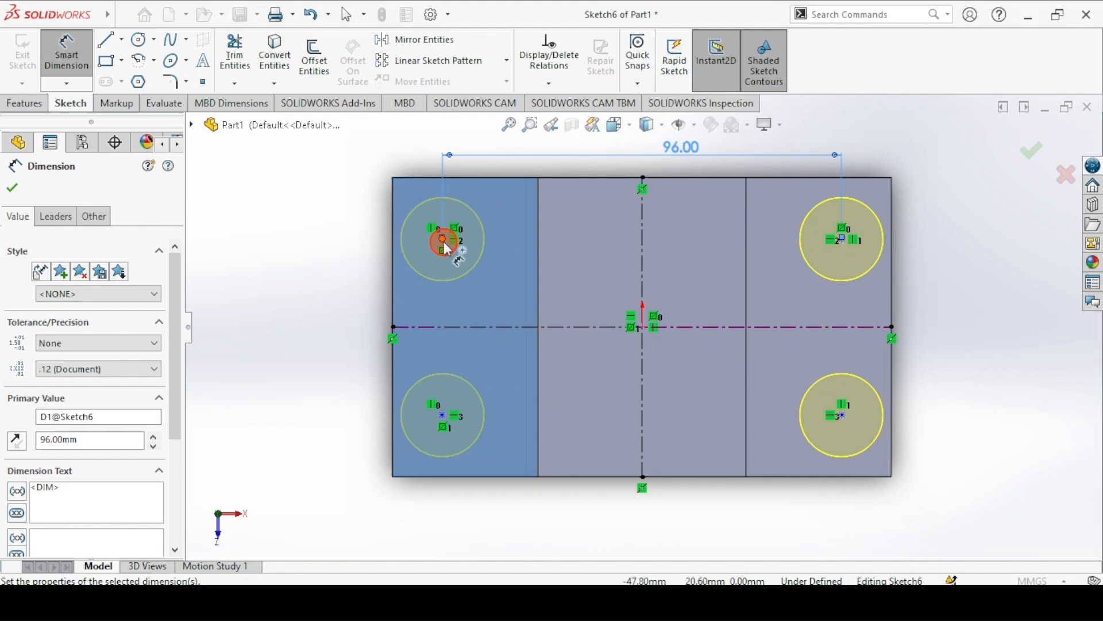
- Dimension the vertical distance between the two left hole points as 48 mm and finish dimensioning
click(442, 238)
click(444, 423)
click(292, 360)
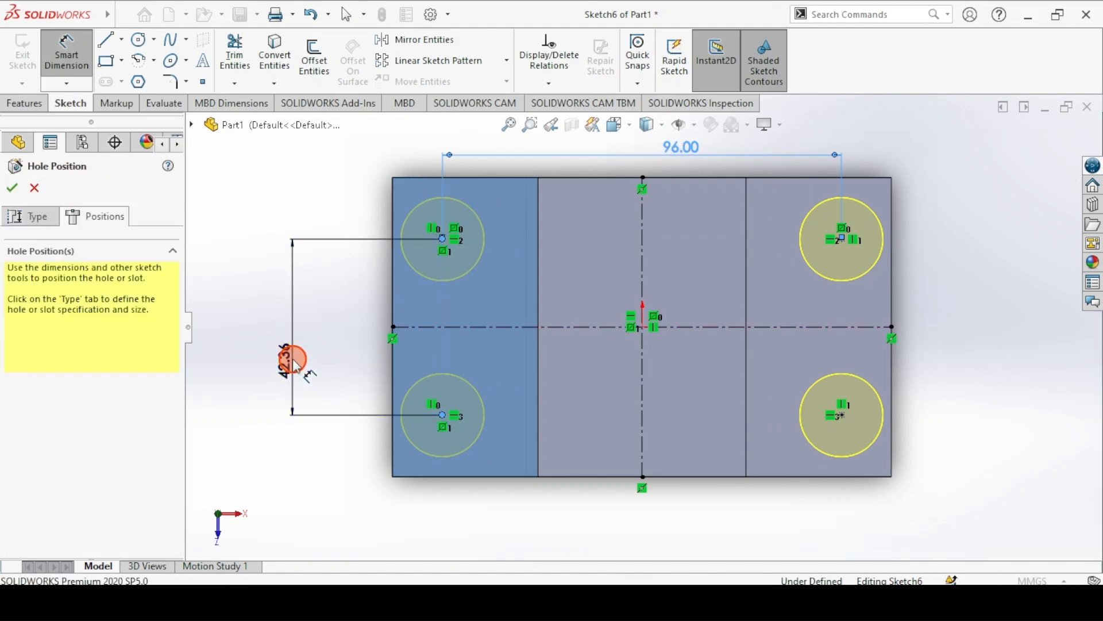
text(48)
key(Return)
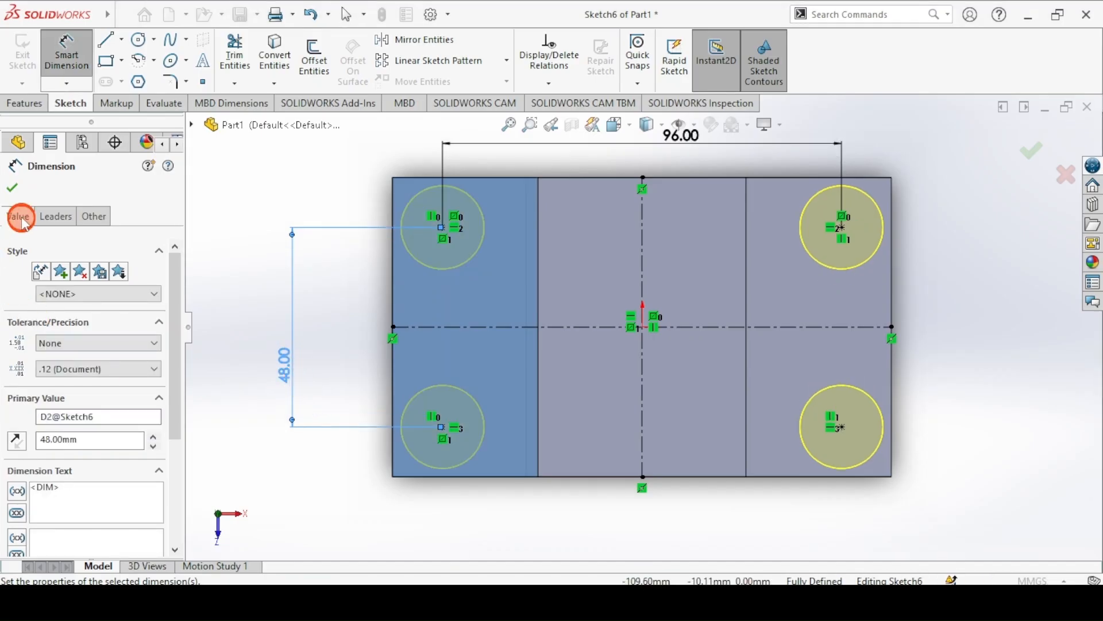
click(19, 185)
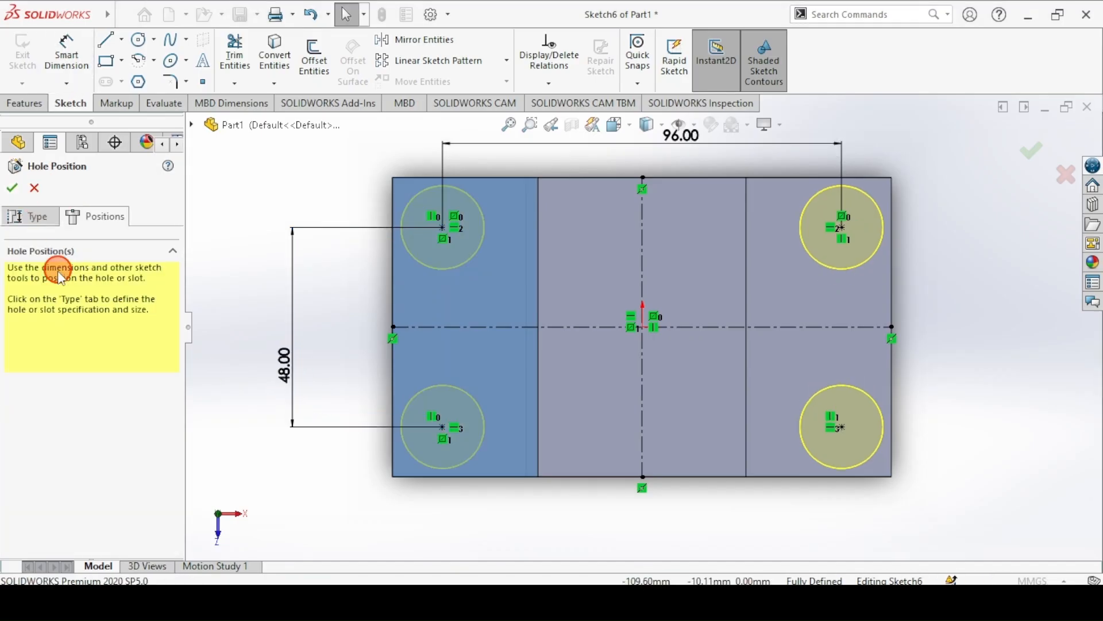
- Check the hole callout on the Base drawing, set the hole diameter to 10 mm and create the four holes
click(38, 221)
click(405, 592)
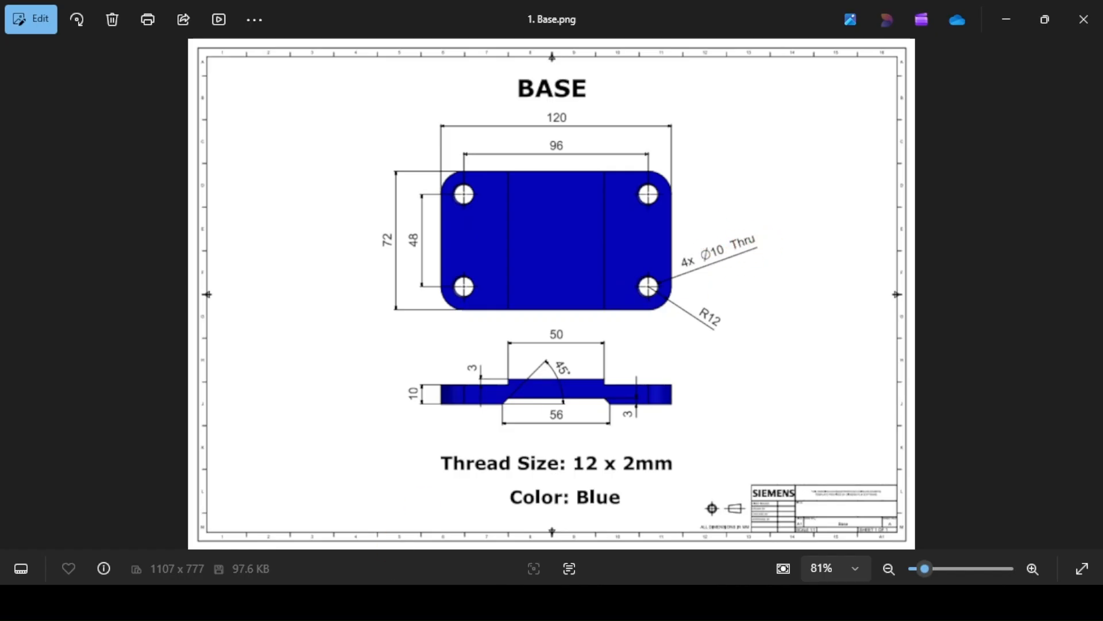
key(alt+Tab)
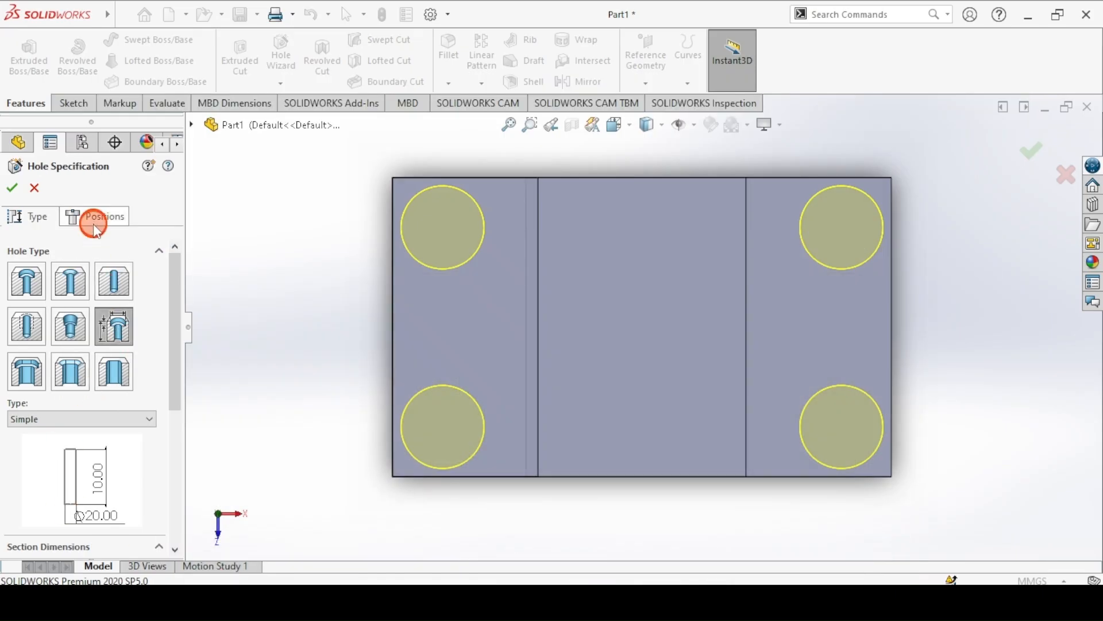
scroll(175, 320, down, 5)
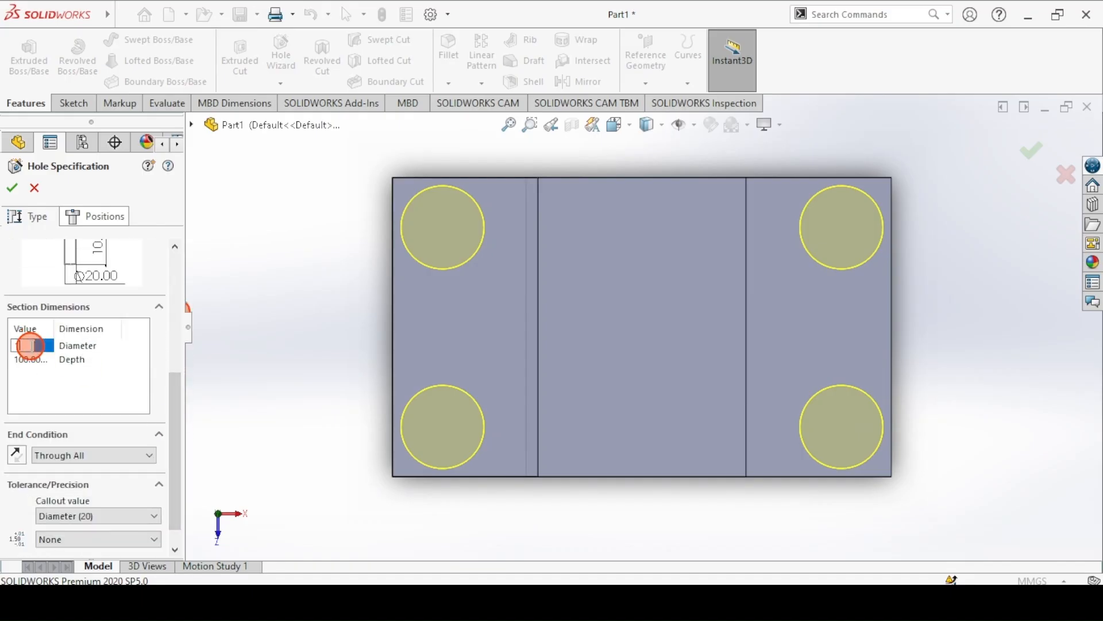
text(10)
key(Return)
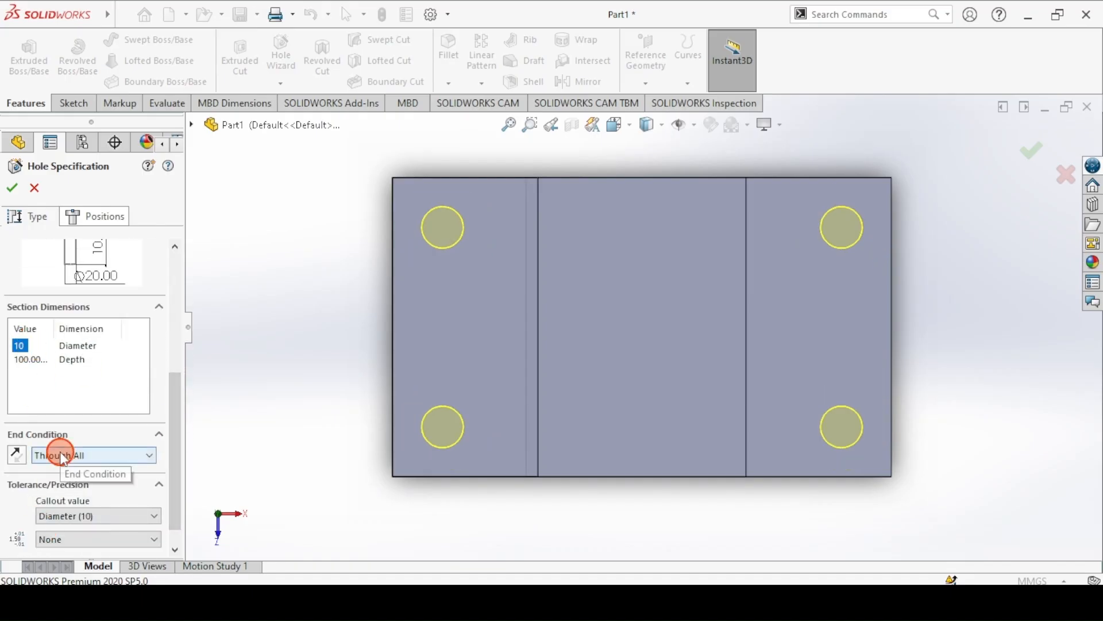
click(18, 185)
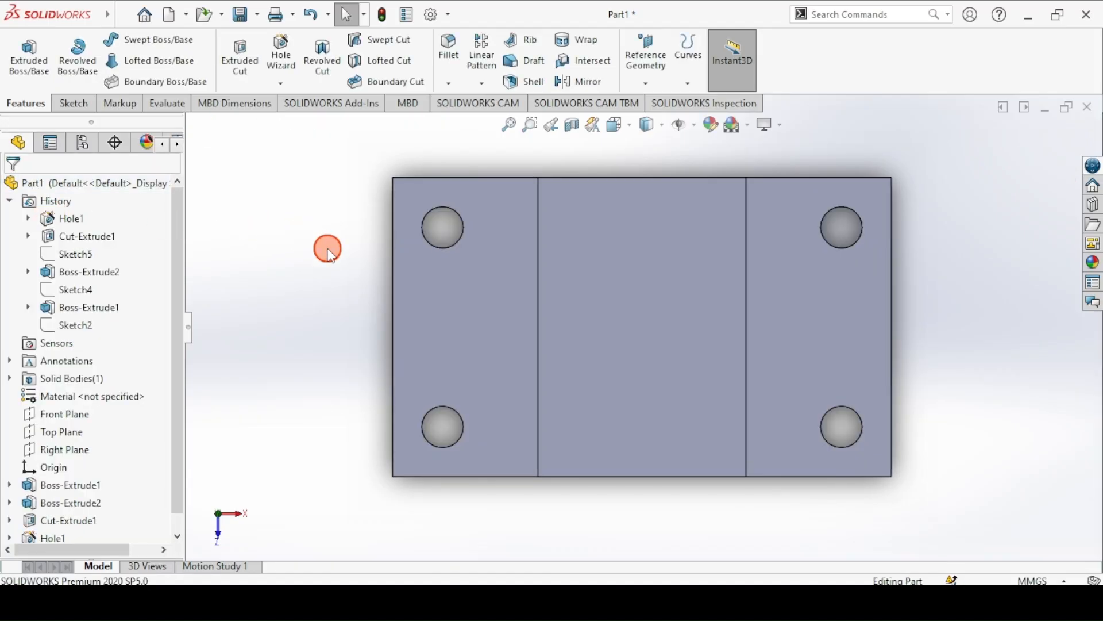
- Check the thread size on the Base drawing and start a Thread on the upper edge of the plate's front corner hole
key(ctrl+7)
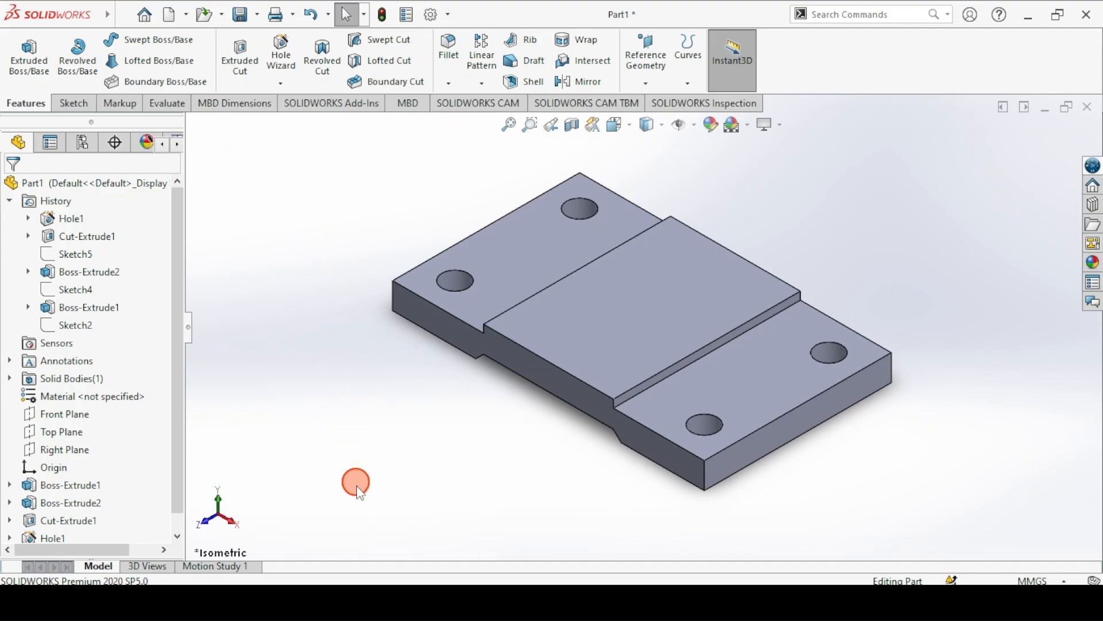
click(407, 594)
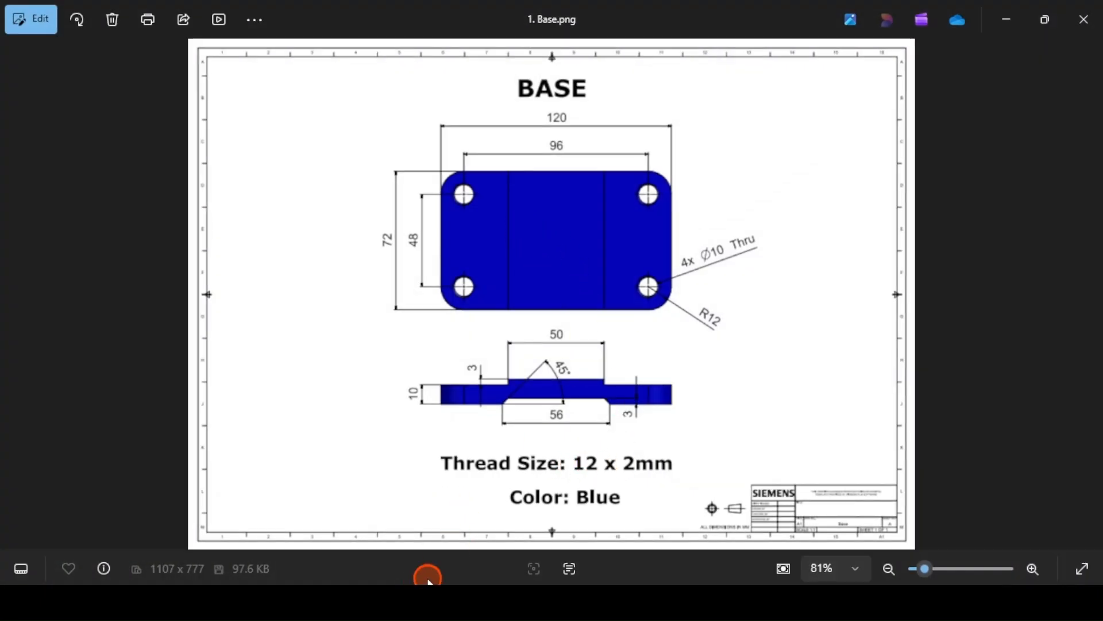
click(428, 580)
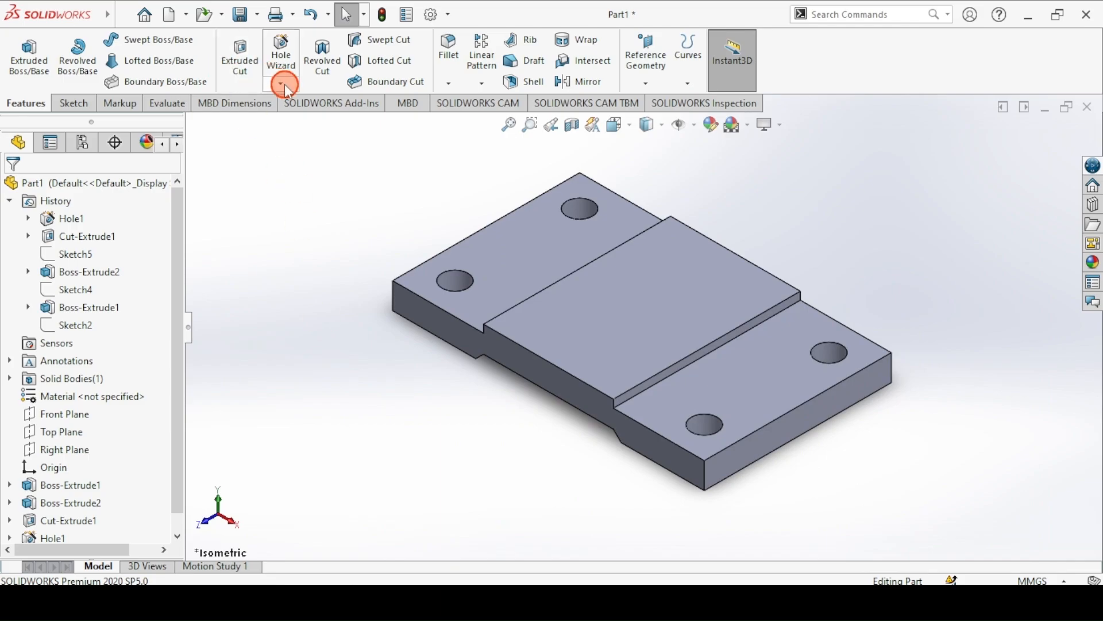
click(284, 84)
click(302, 139)
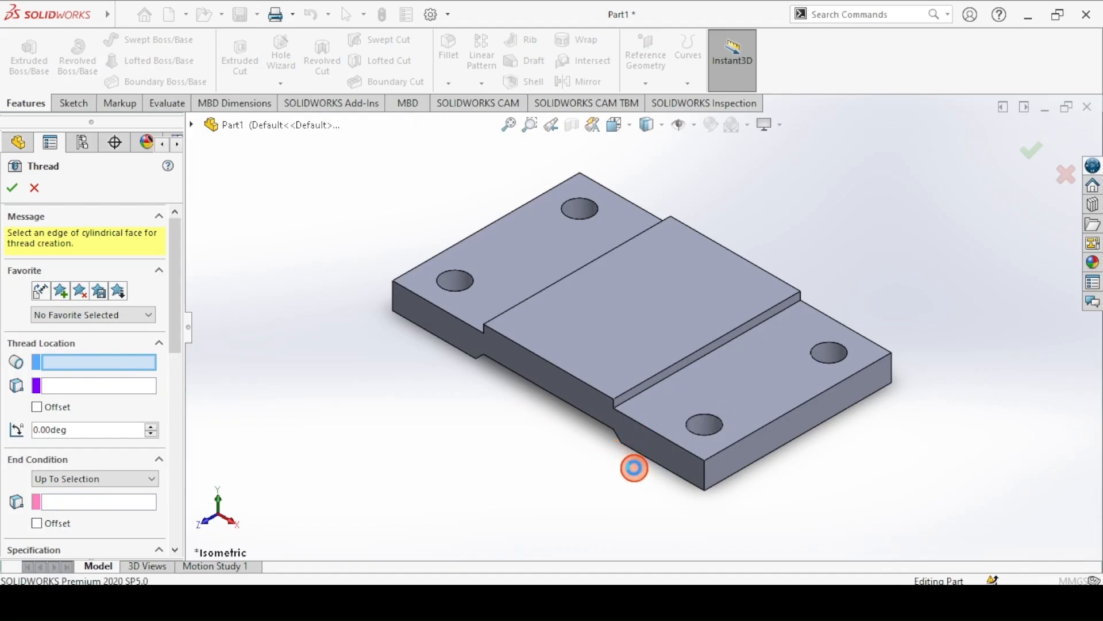
click(629, 466)
middle_drag(630, 460, 614, 361)
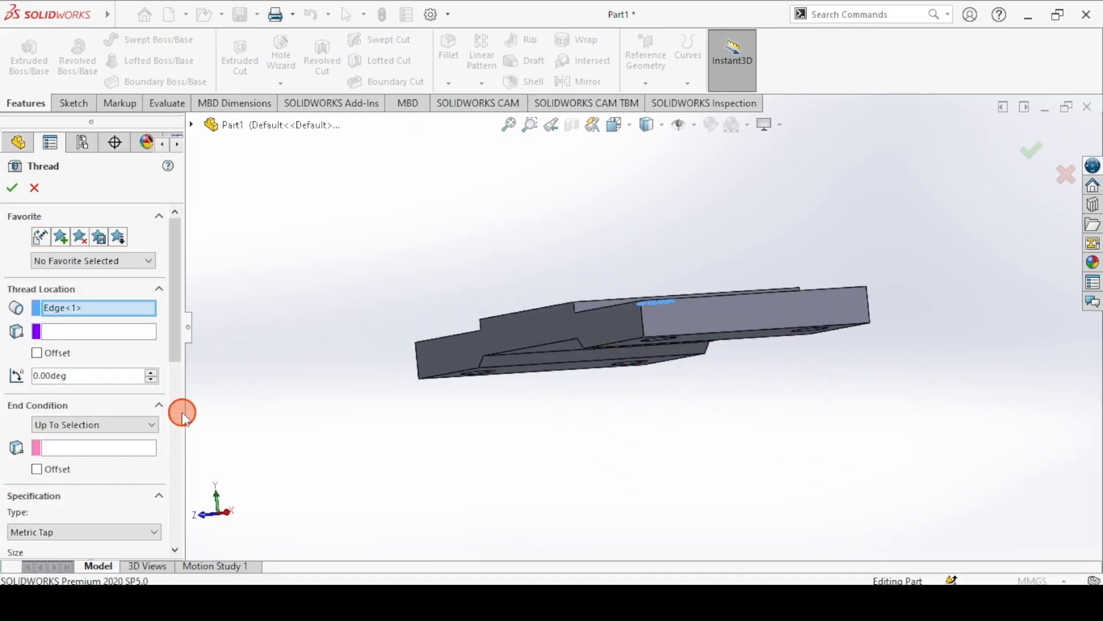
- End the thread at the bottom edge of the same hole as its Up To Selection reference
click(104, 454)
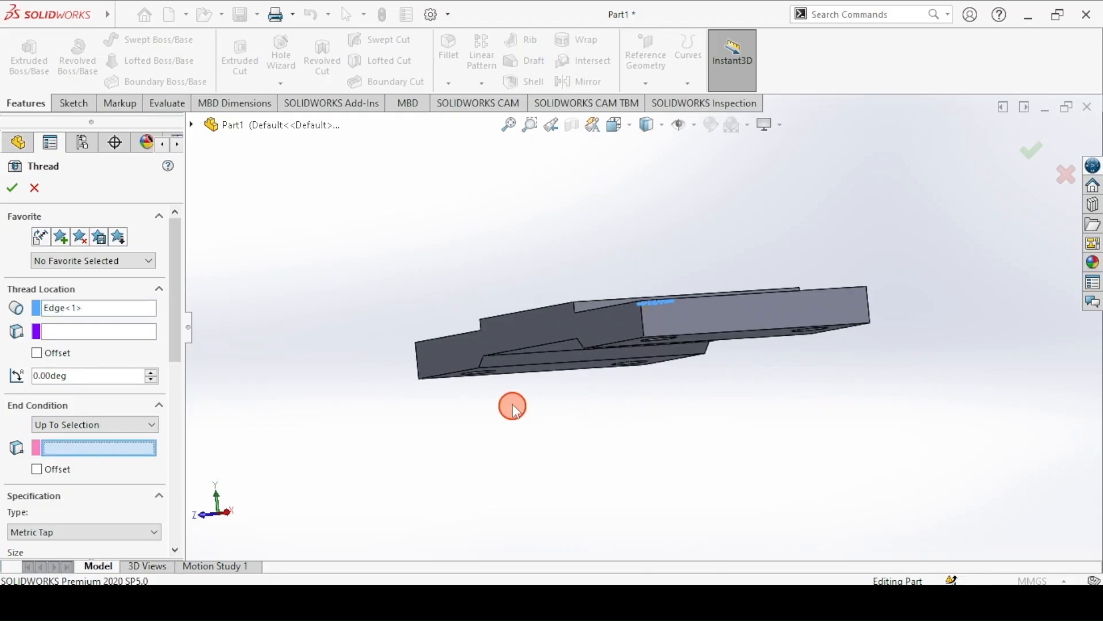
middle_drag(513, 407, 540, 310)
click(597, 287)
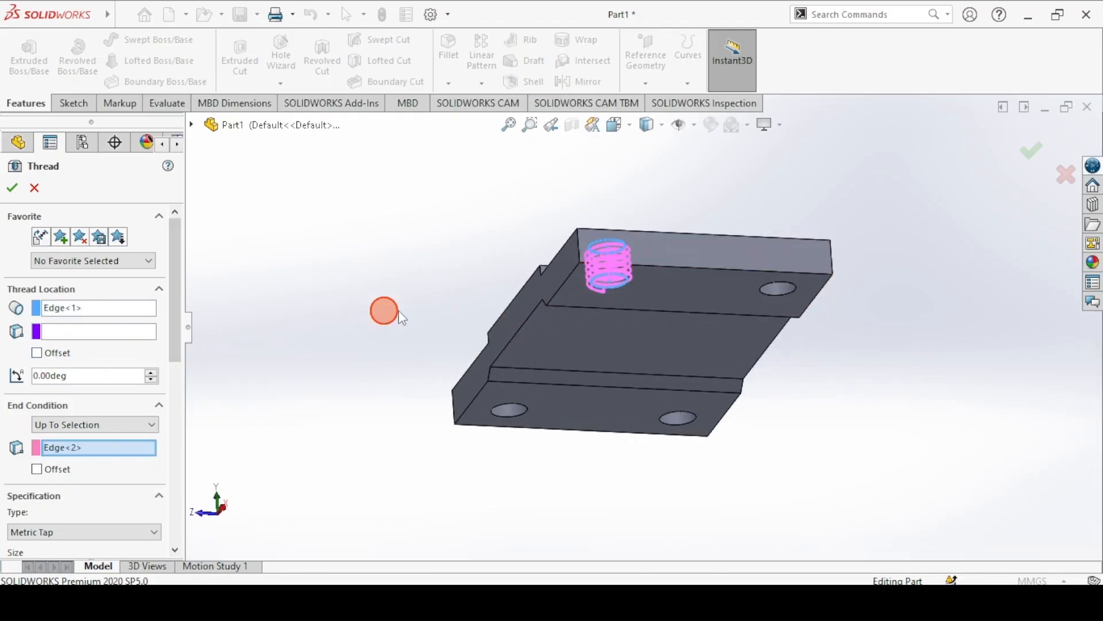
middle_drag(457, 300, 491, 441)
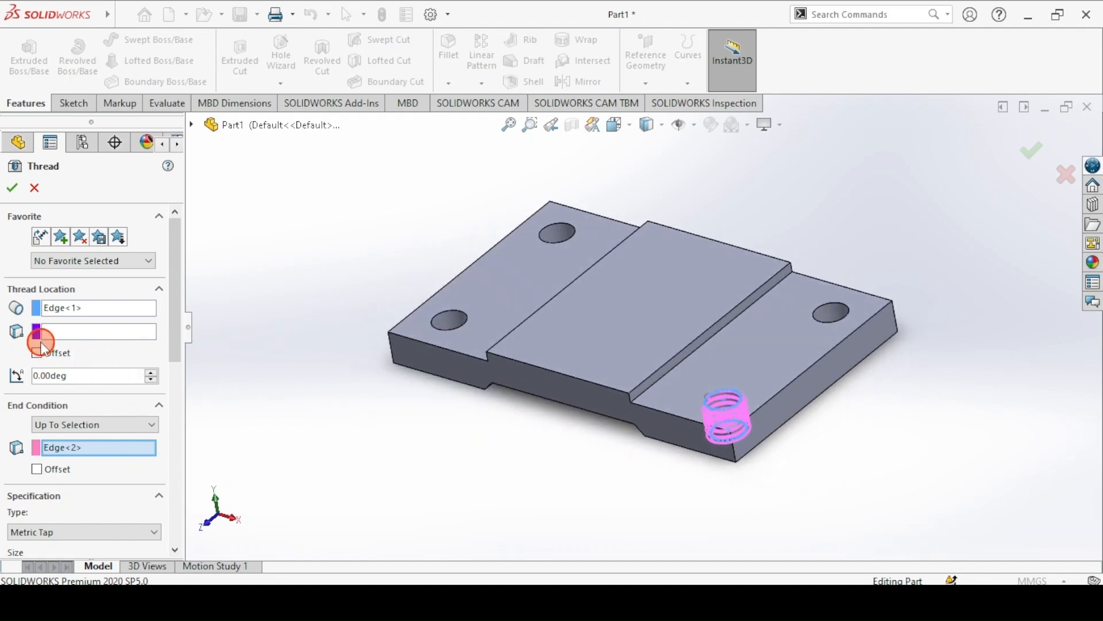
- Enable the thread's start offset and set it to 2 mm
click(37, 352)
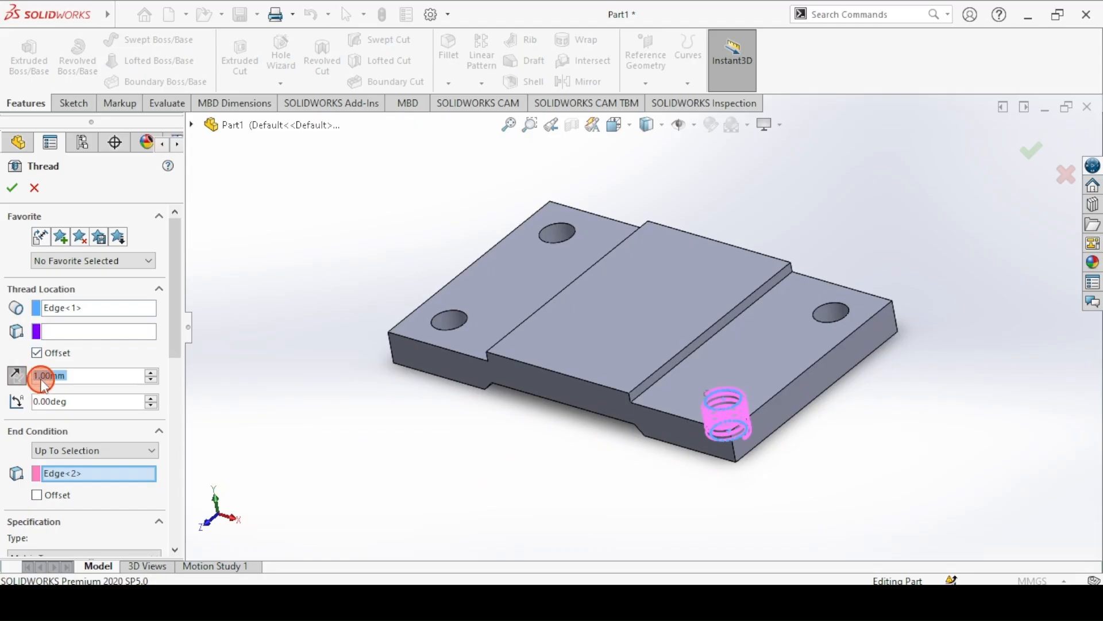
text(2)
key(Return)
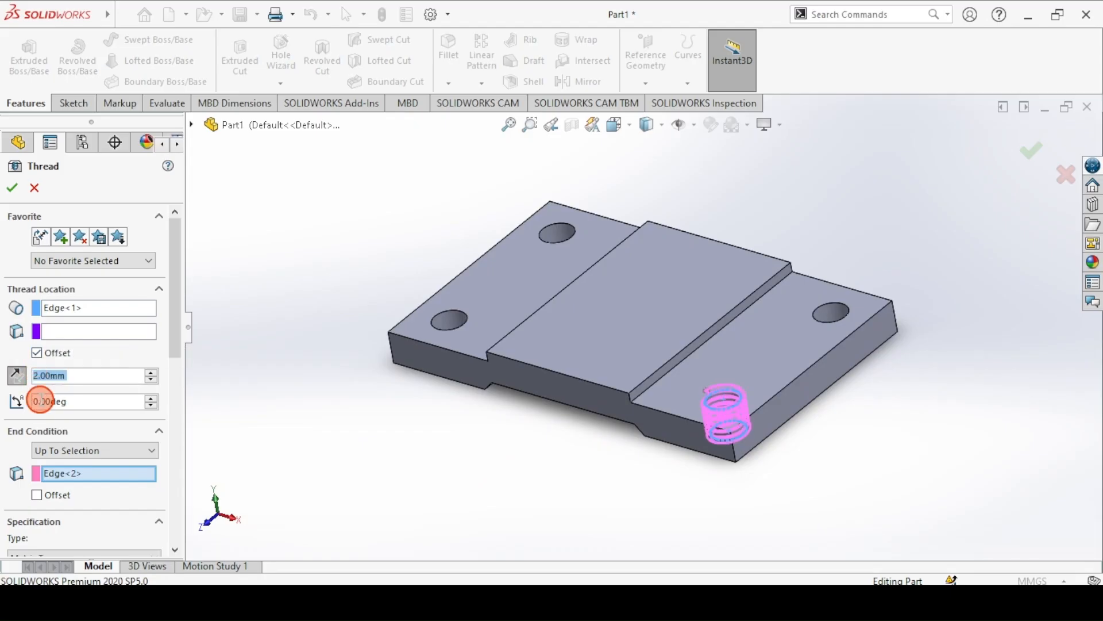
- Enable the thread's end offset and set both the start and end offsets to 3 mm
click(38, 496)
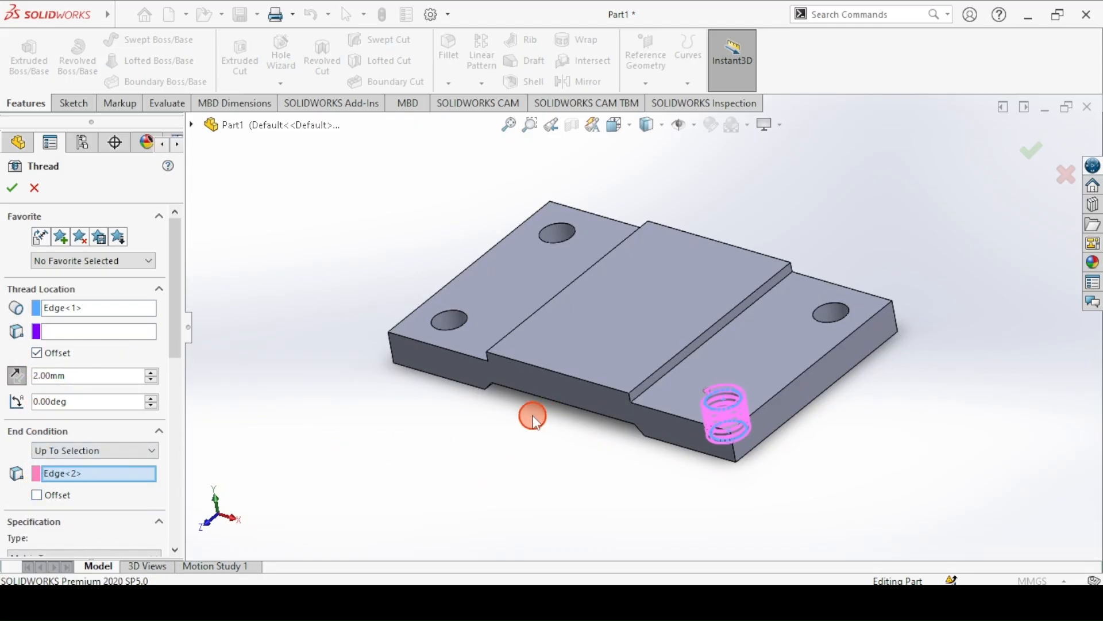
middle_drag(727, 407, 670, 380)
text(3)
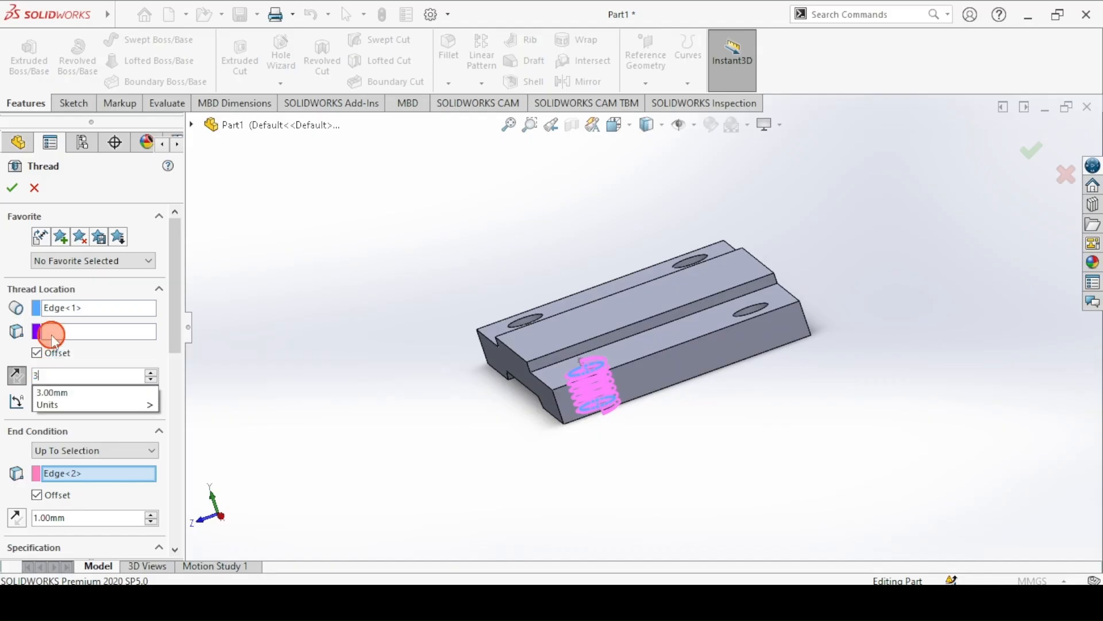
key(Return)
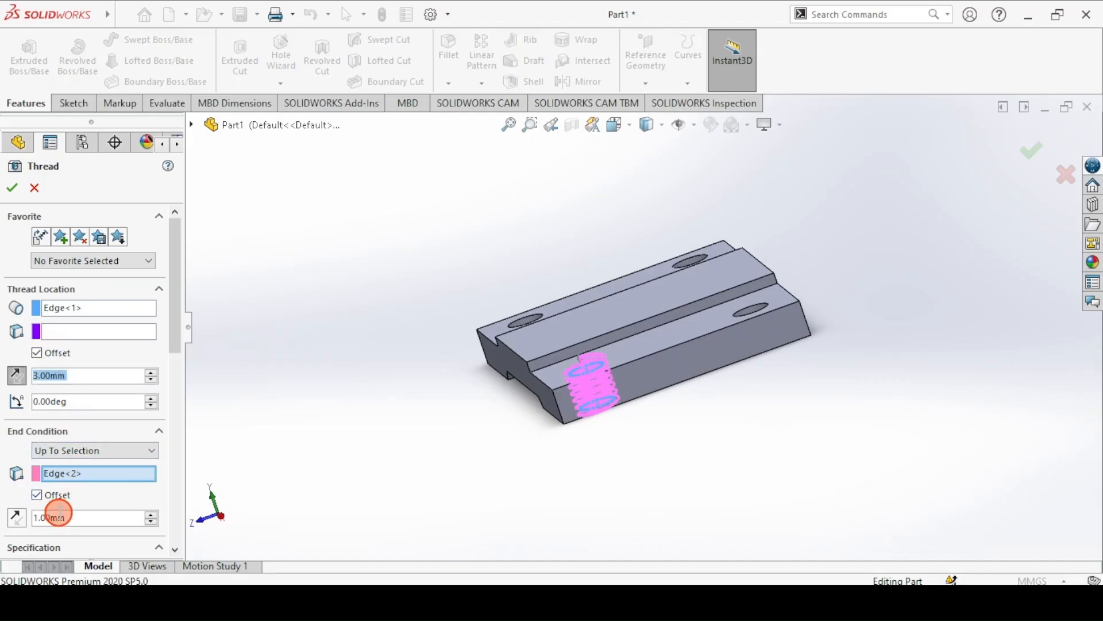
text(3)
key(Return)
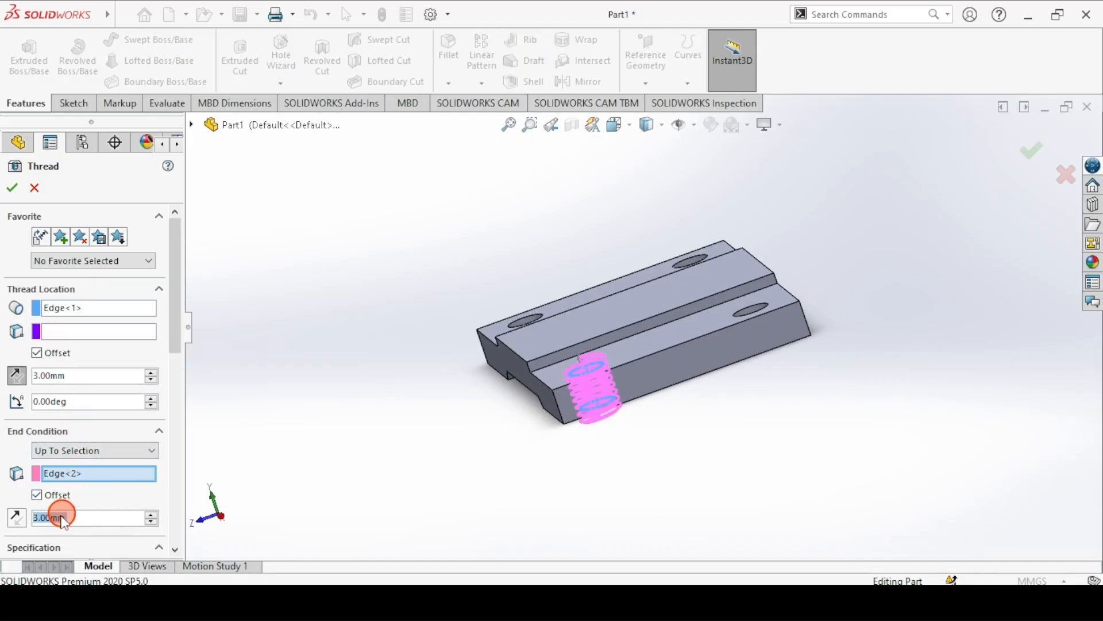
- Set the Metric Tap thread's size to M12x1.5 and finish the cut thread in the plate's front corner hole
drag(166, 271, 170, 363)
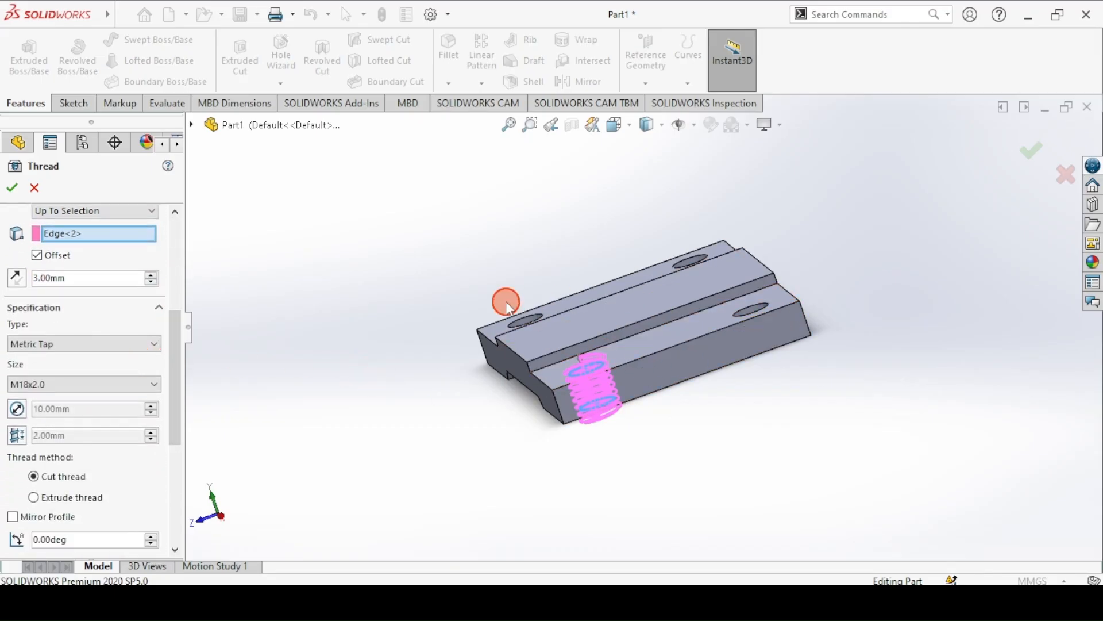
click(50, 344)
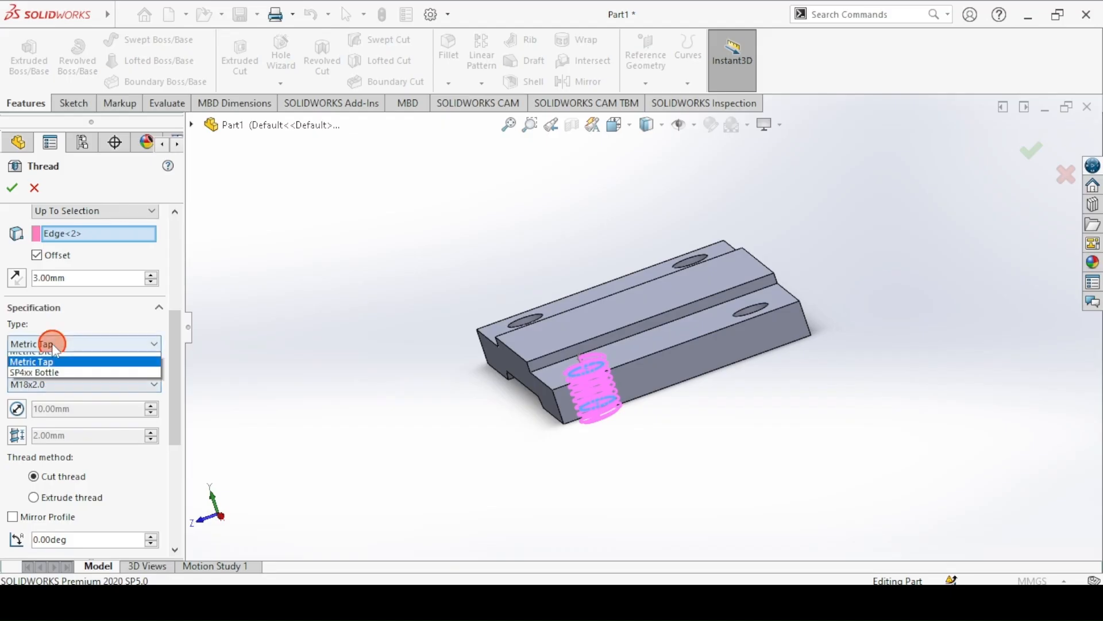
click(51, 343)
click(39, 385)
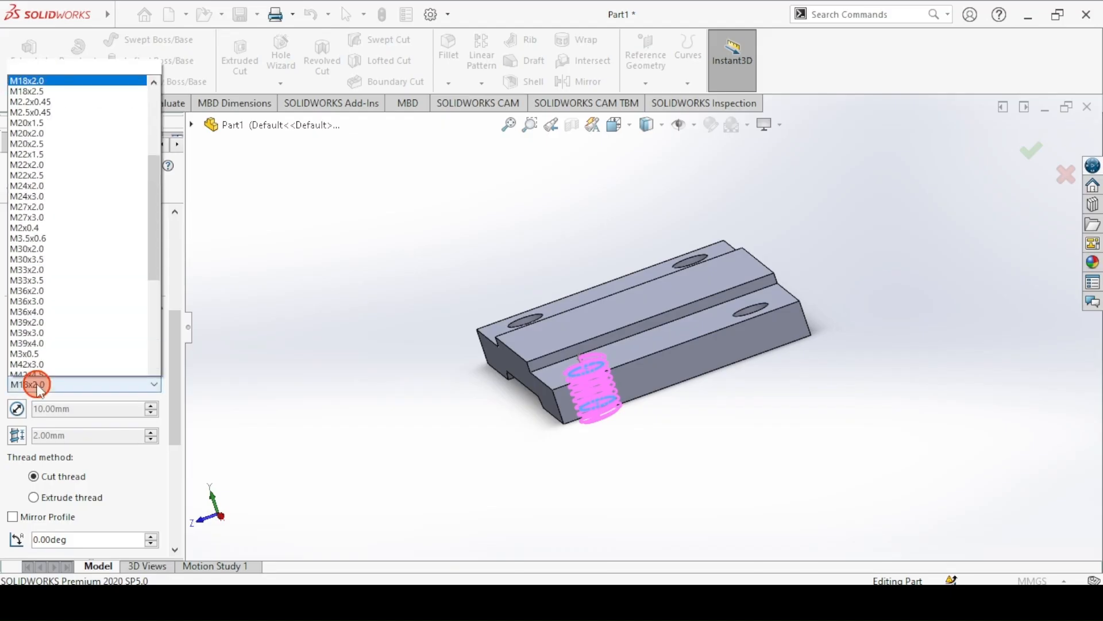
click(91, 268)
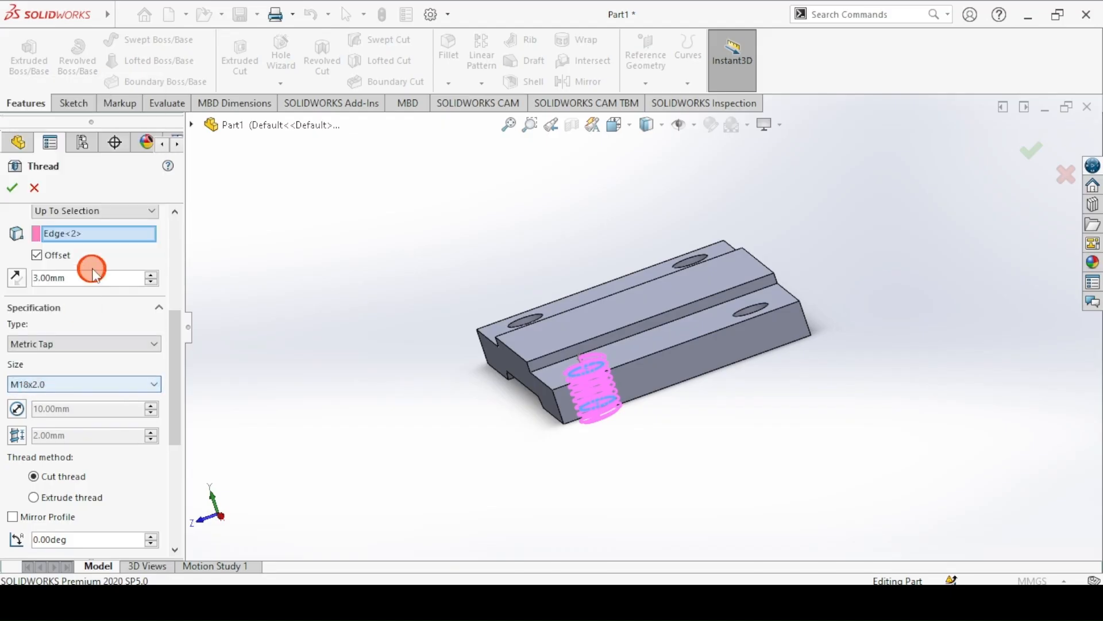
click(56, 384)
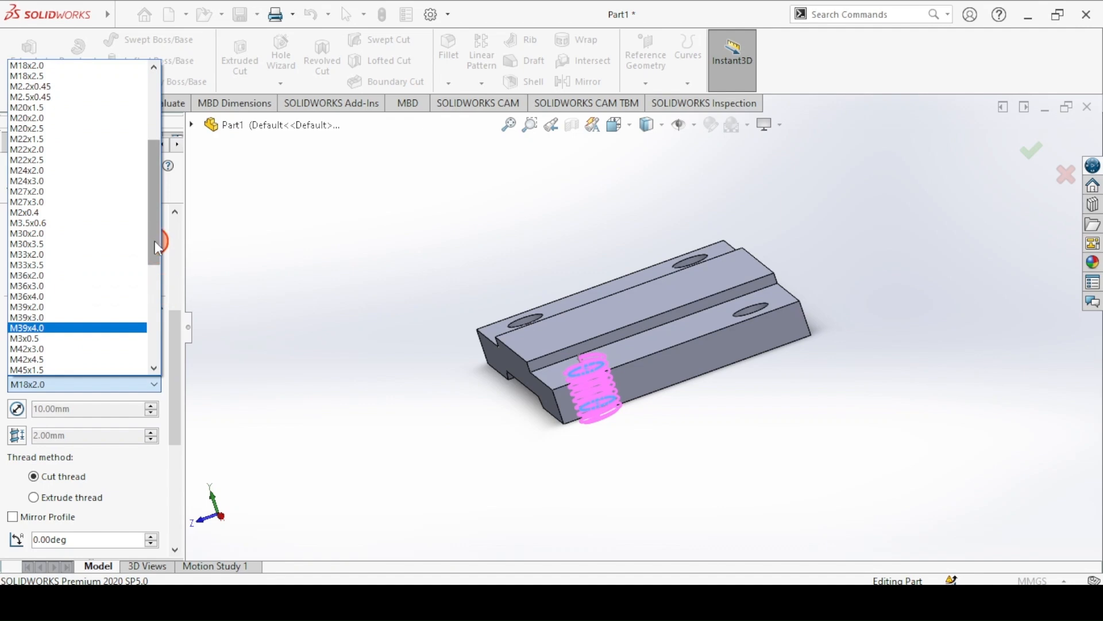
drag(154, 240, 152, 191)
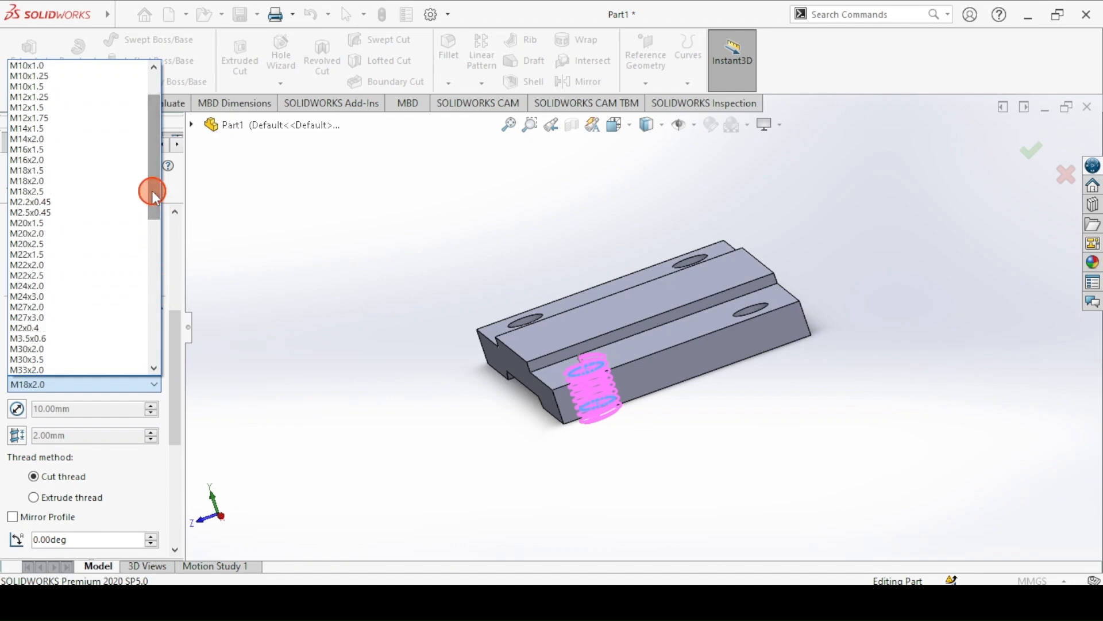
click(31, 107)
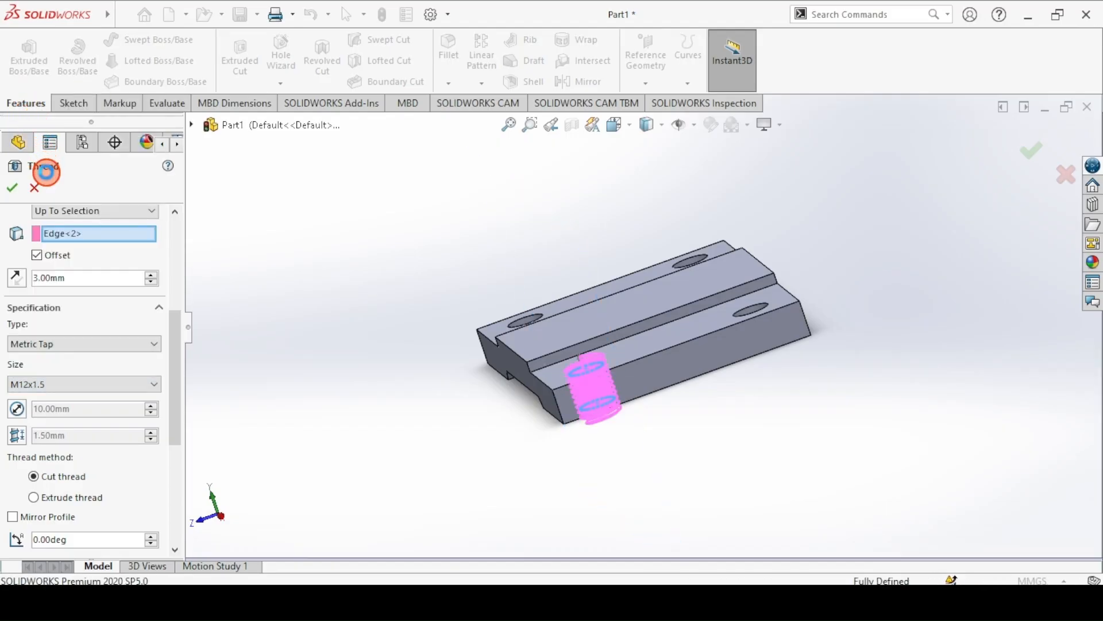
click(10, 187)
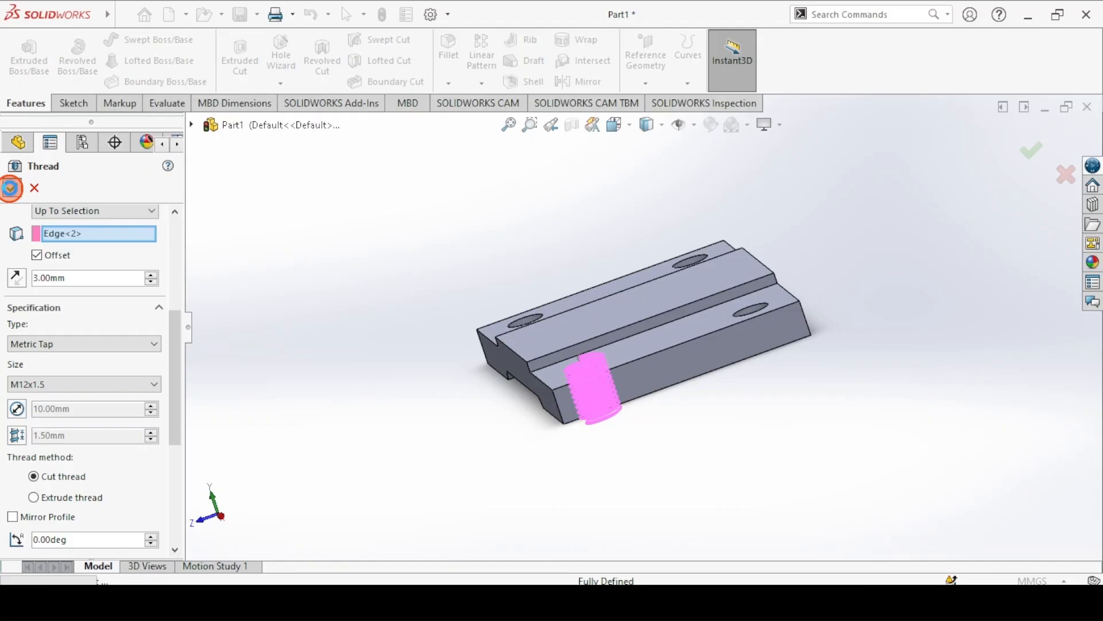
click(311, 327)
key(ctrl+7)
- Check the Bracket drawing and start a Linear Pattern along the plate's length and width edges, reversing the first direction
click(405, 597)
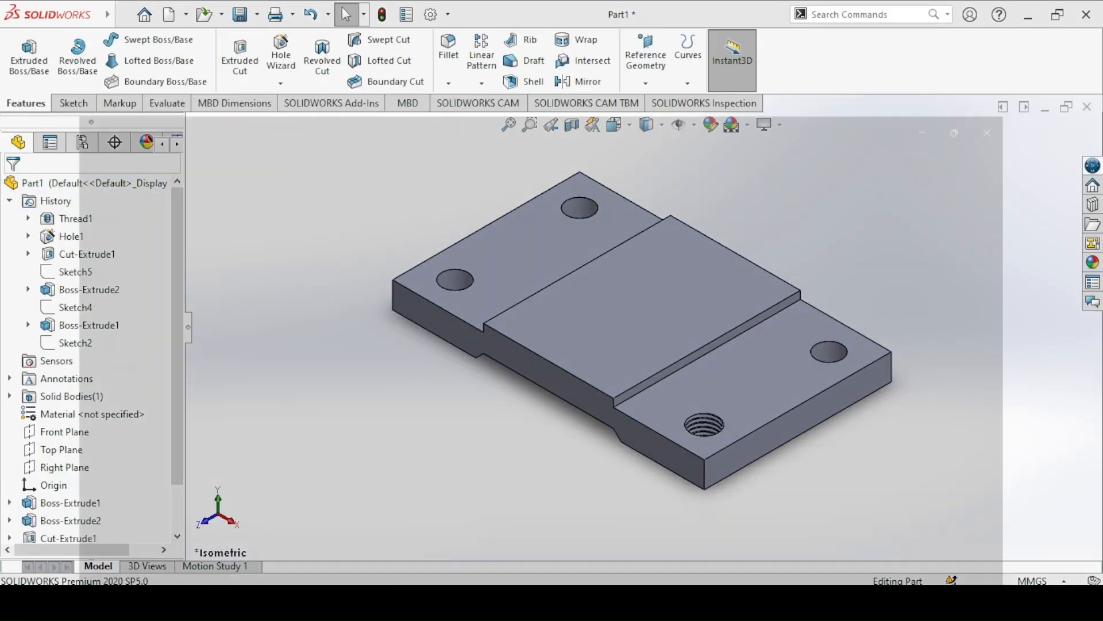
key(Right)
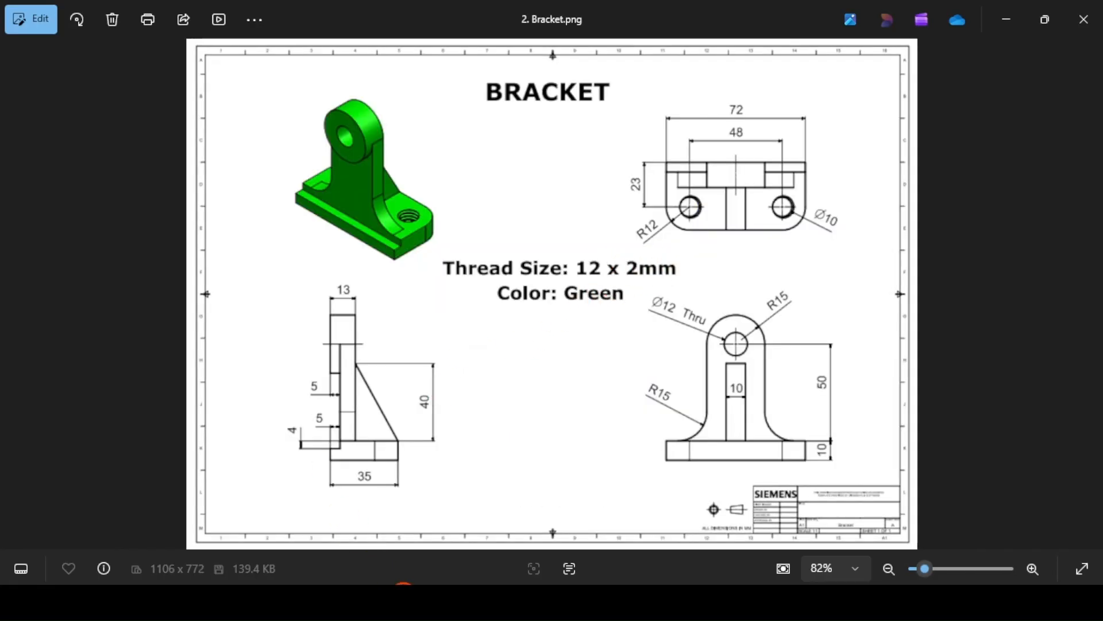
click(404, 595)
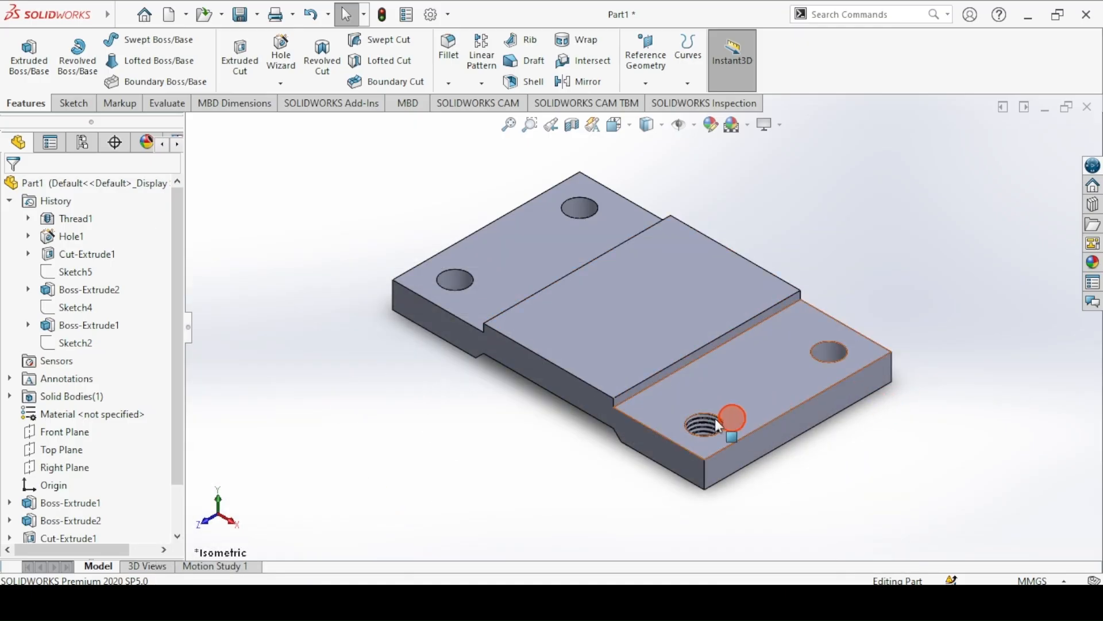
click(484, 68)
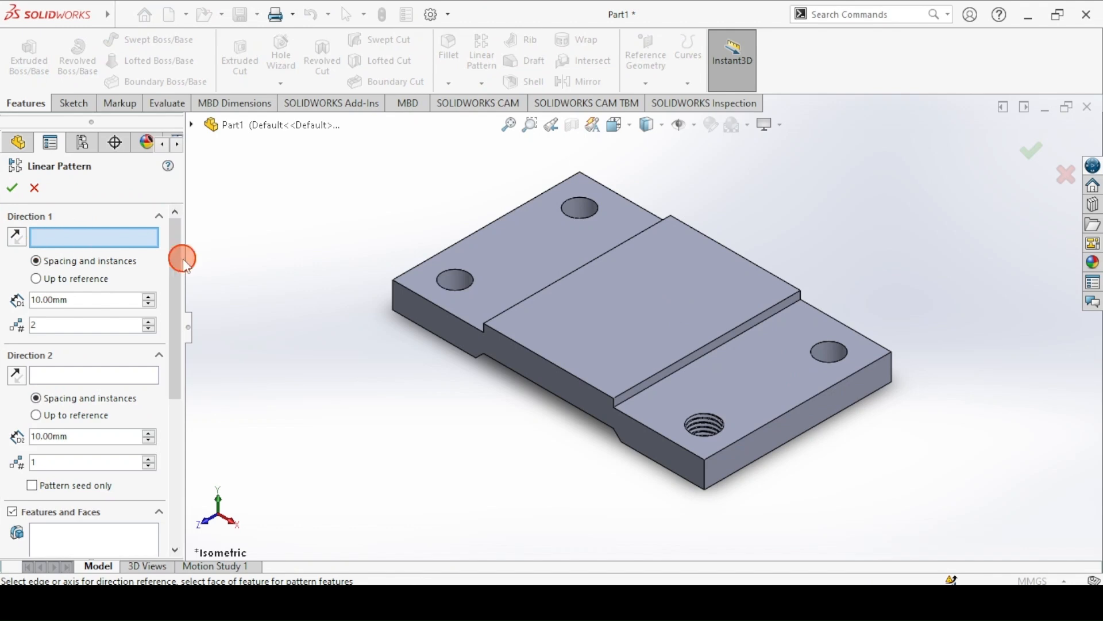
click(643, 428)
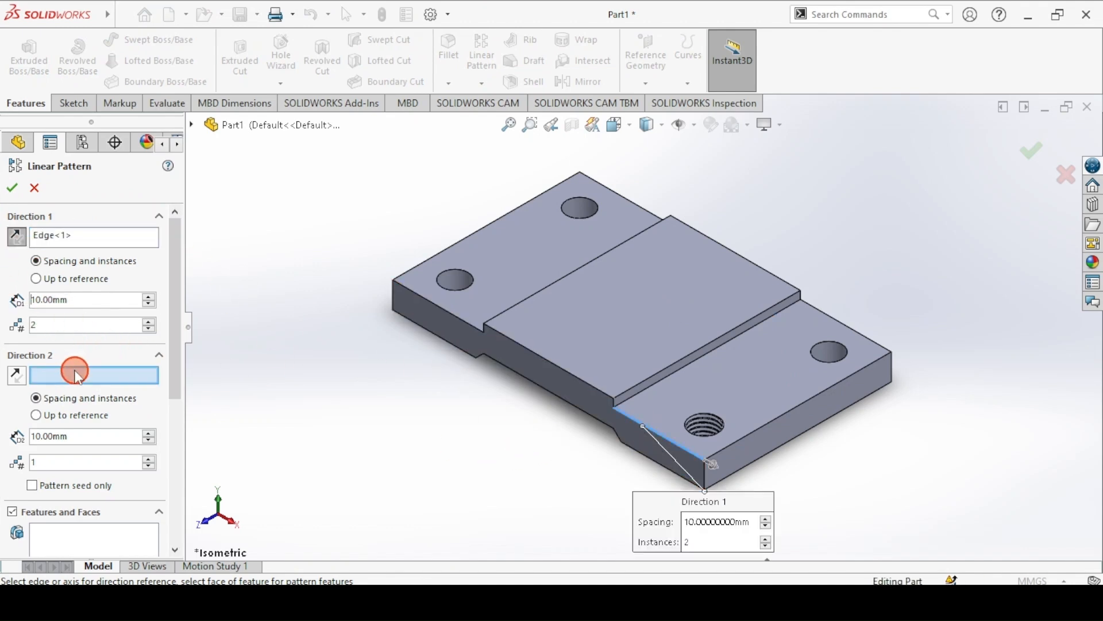
click(781, 421)
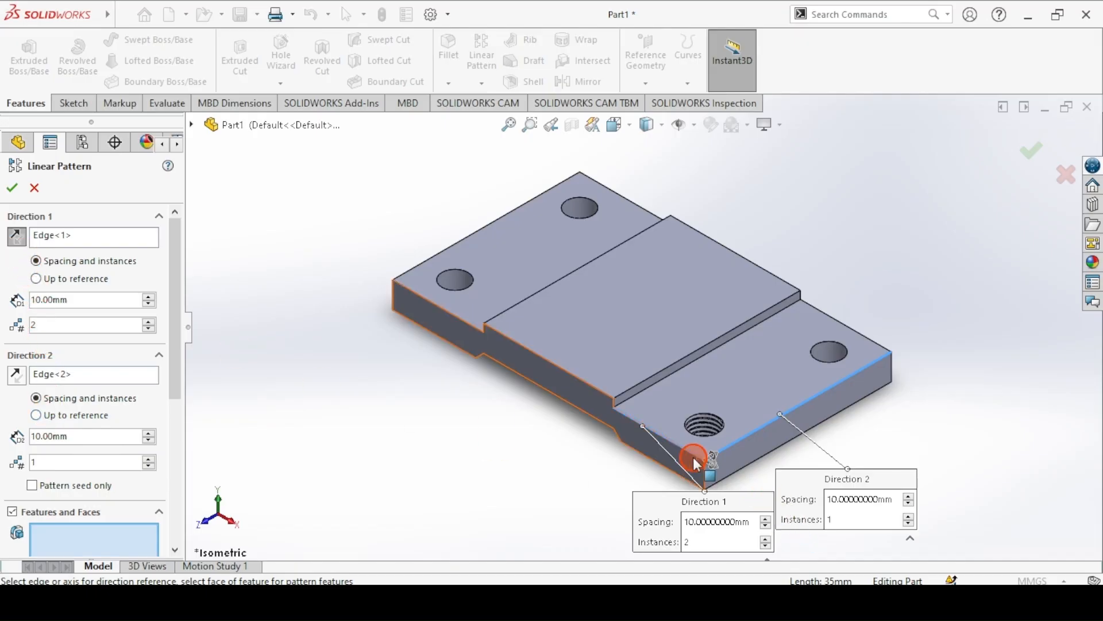
click(19, 236)
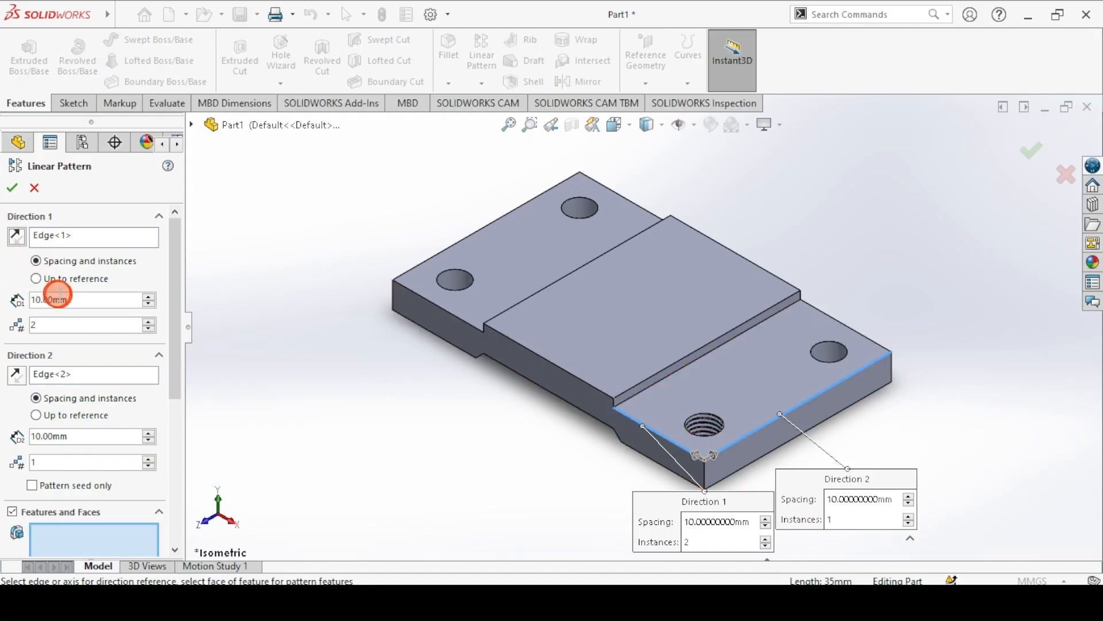
- Set the linear pattern's spacing to 96 mm in the first direction and 48 mm in the second
text(9)
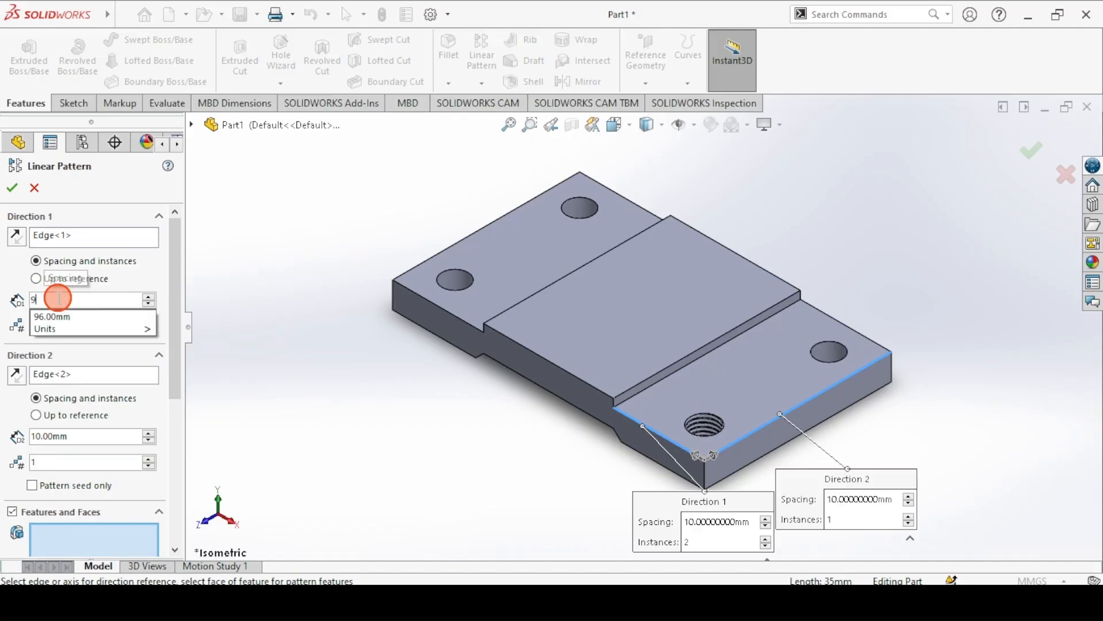
text(6)
key(Return)
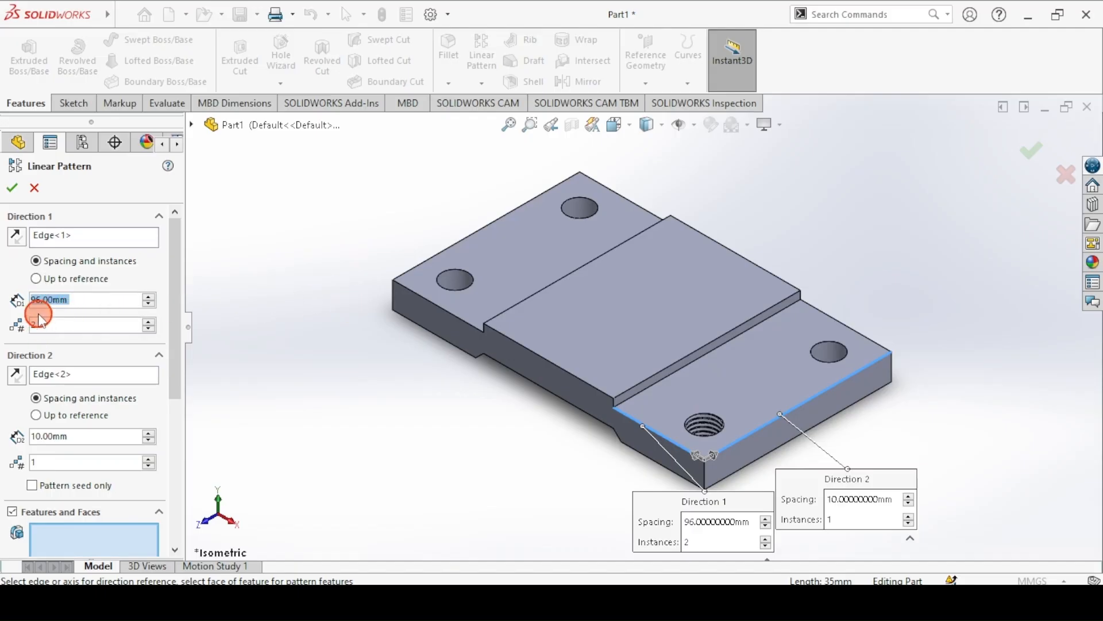
double_click(54, 438)
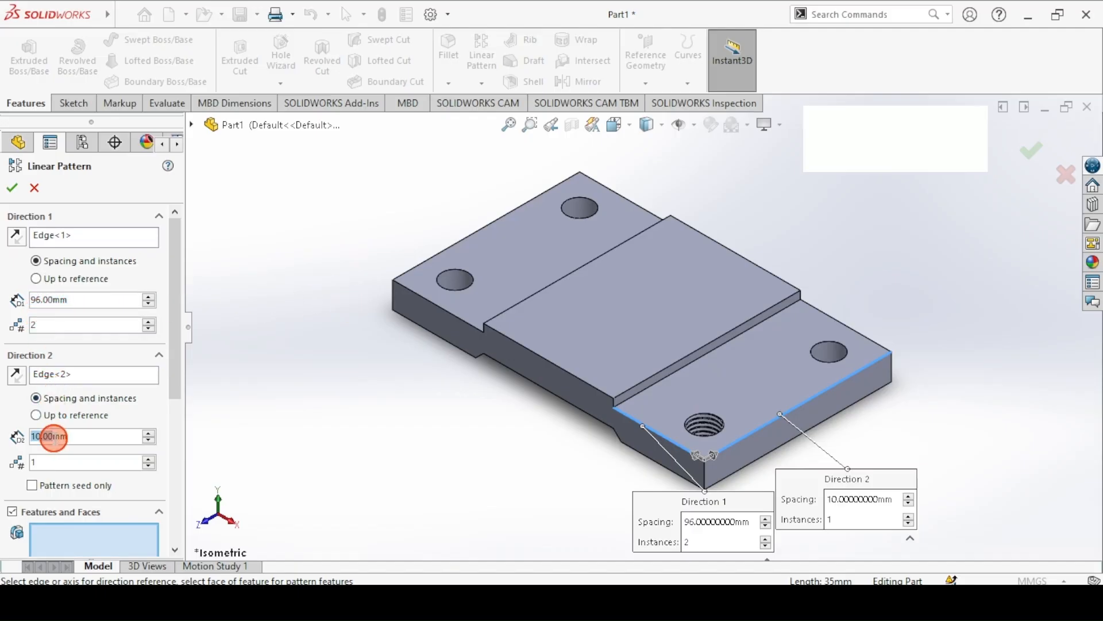
text(48)
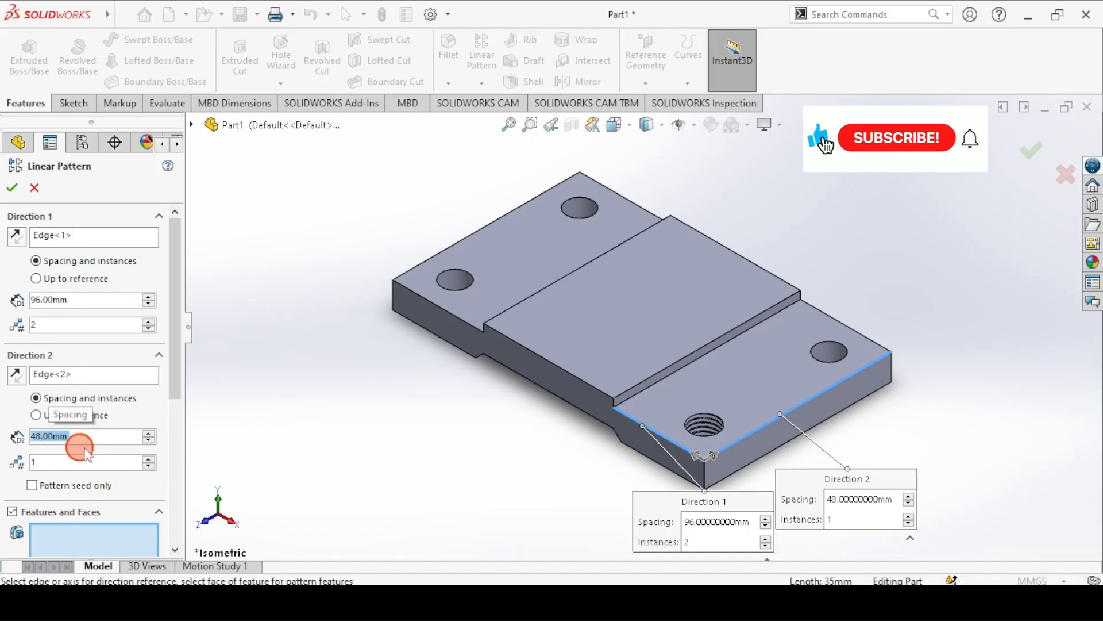
- Pattern the thread feature onto all four corner holes, with 2 instances in the second direction
drag(175, 304, 177, 364)
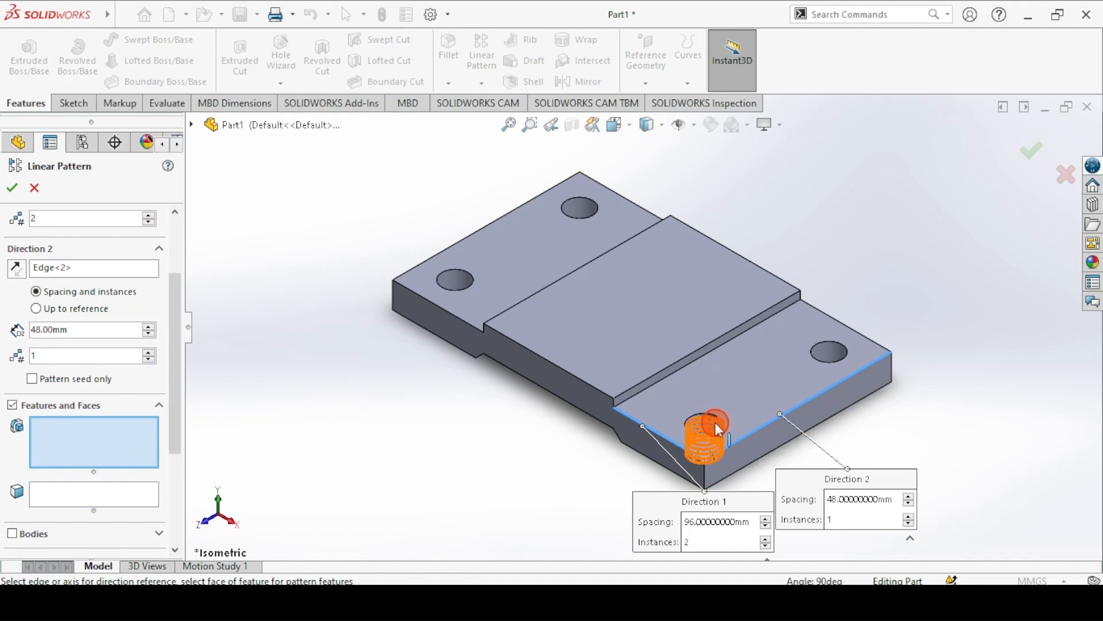
click(192, 124)
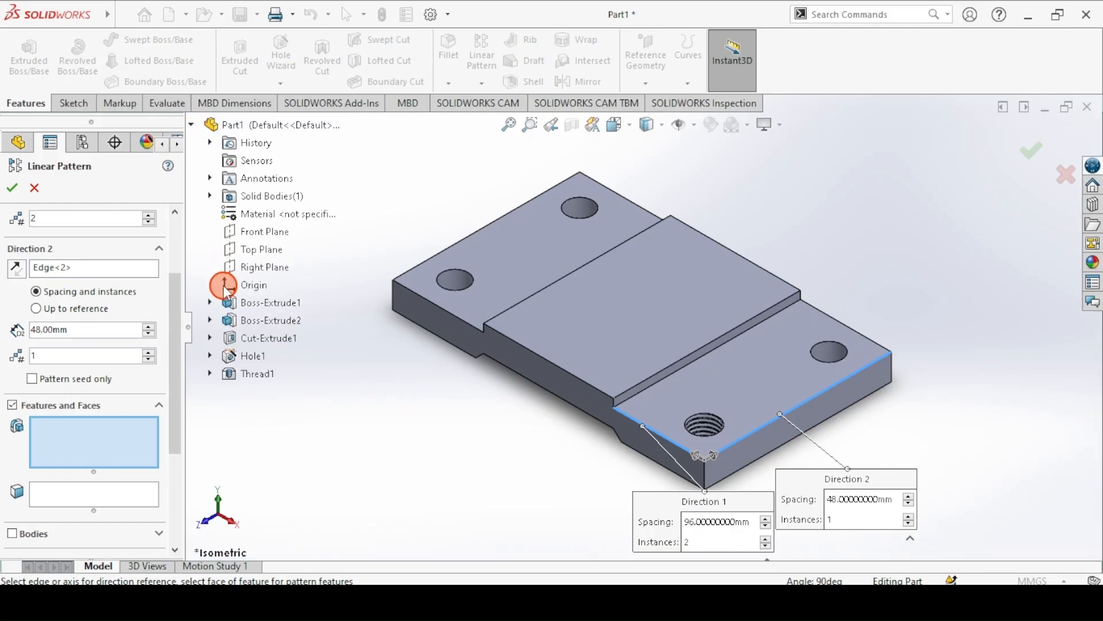
click(242, 375)
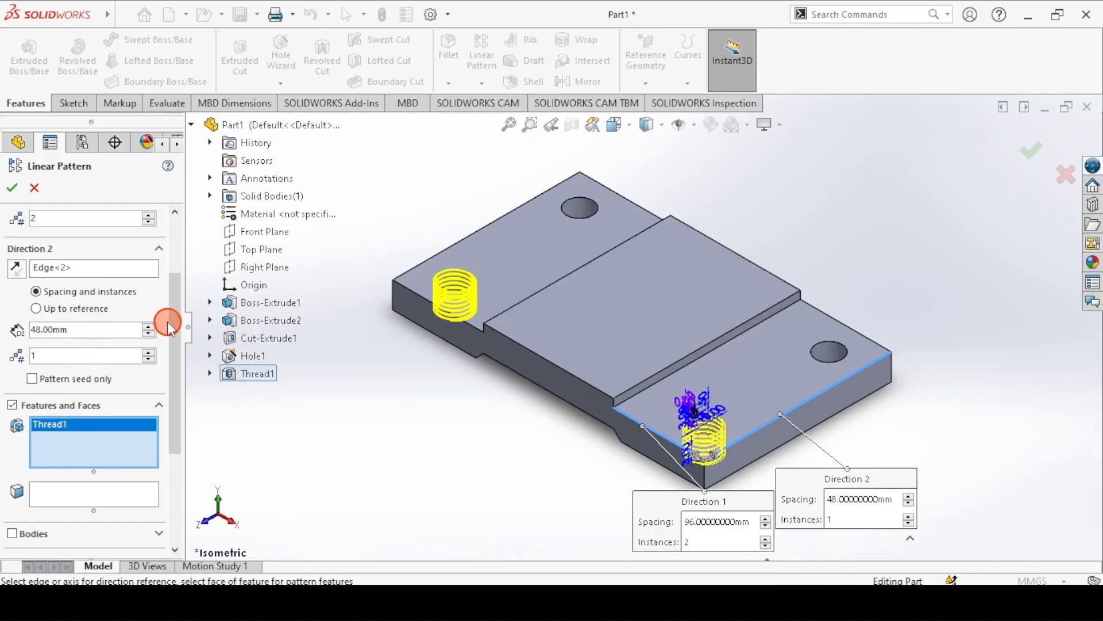
drag(168, 322, 171, 270)
click(62, 309)
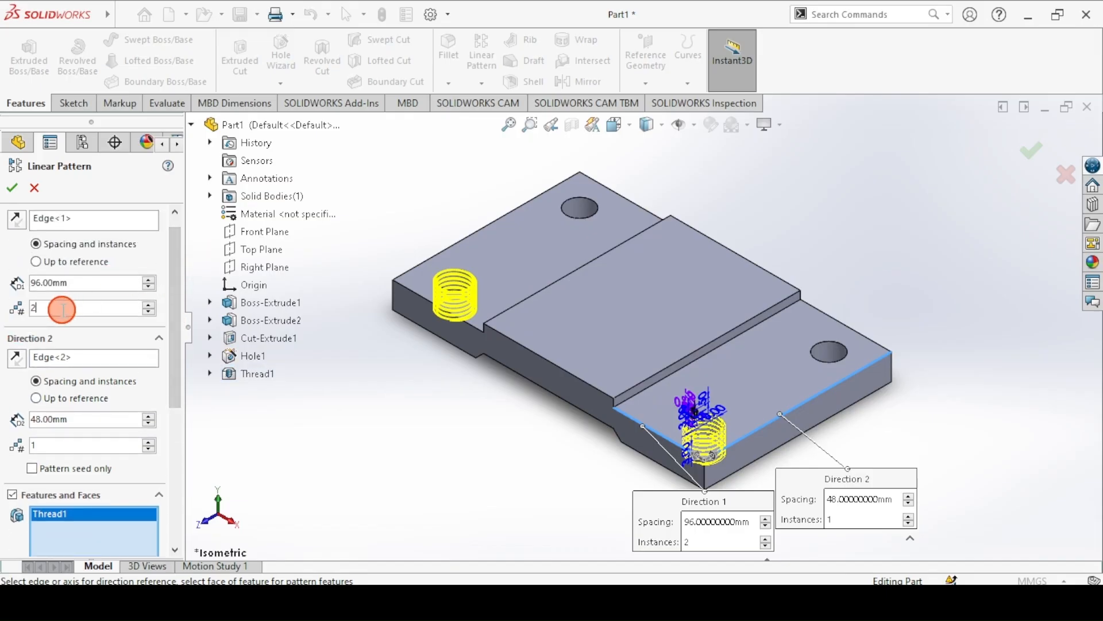
click(60, 442)
key(Return)
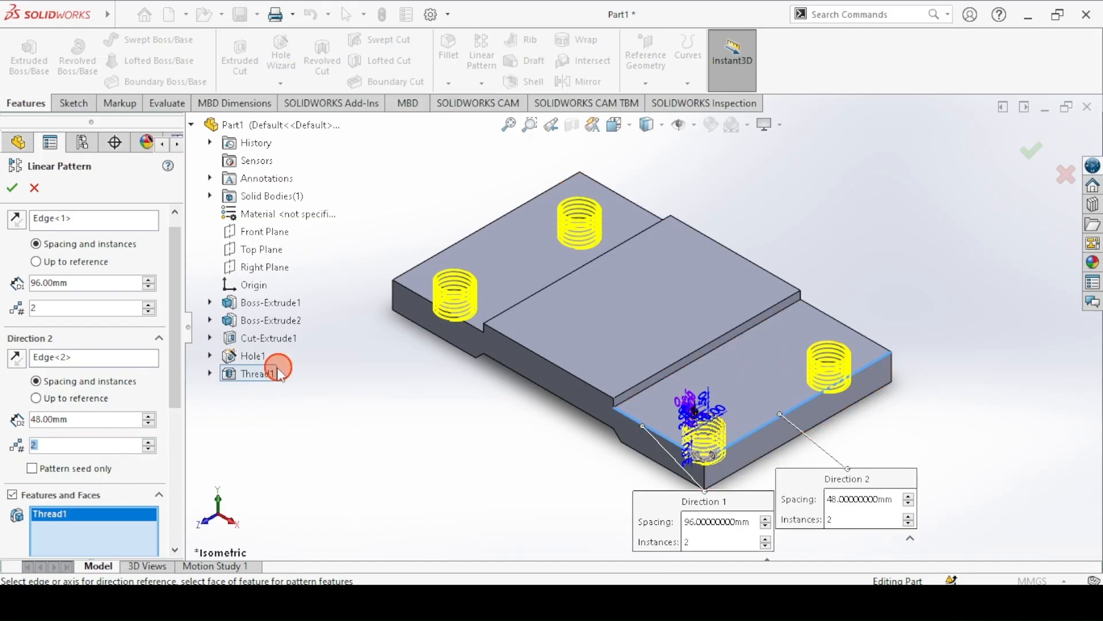
drag(174, 301, 174, 442)
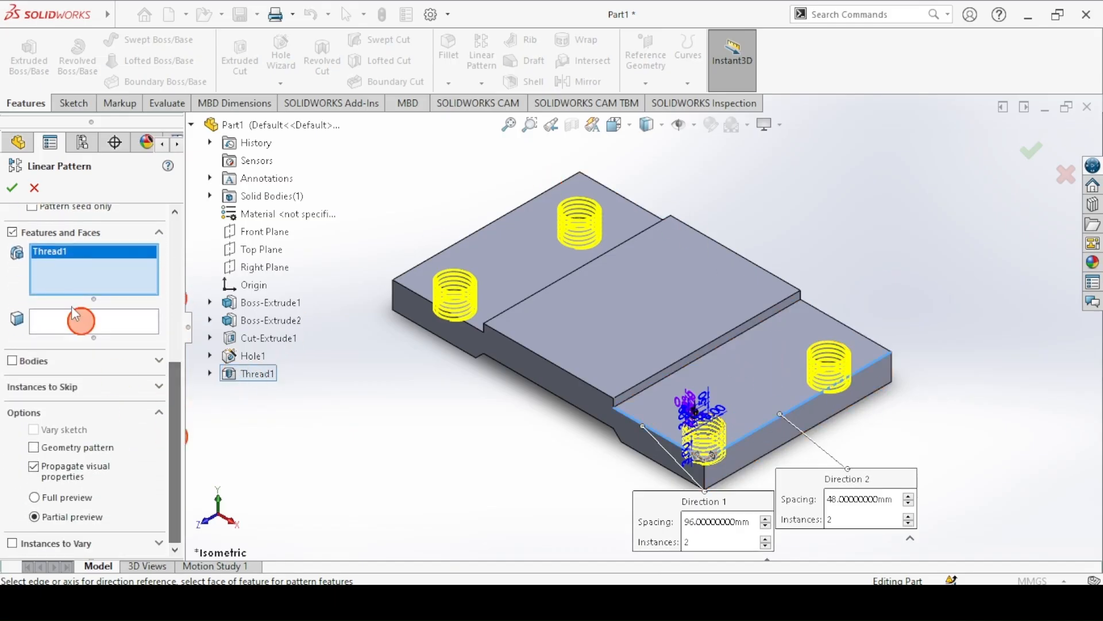
click(317, 368)
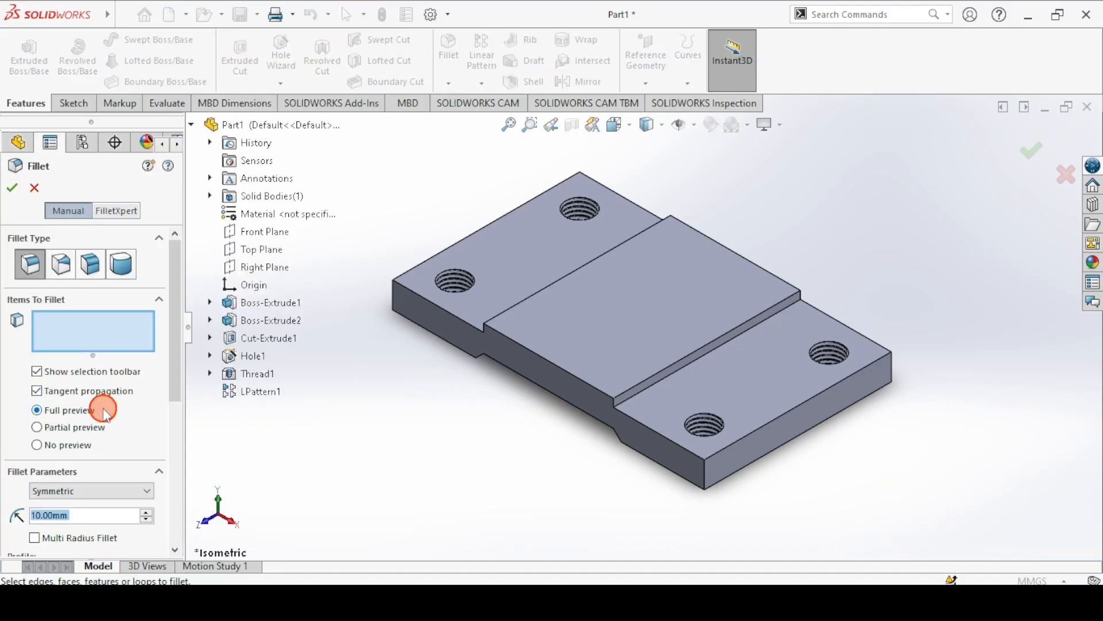
- Fillet the plate's four vertical corner edges with a 12 mm radius
text(2)
key(Return)
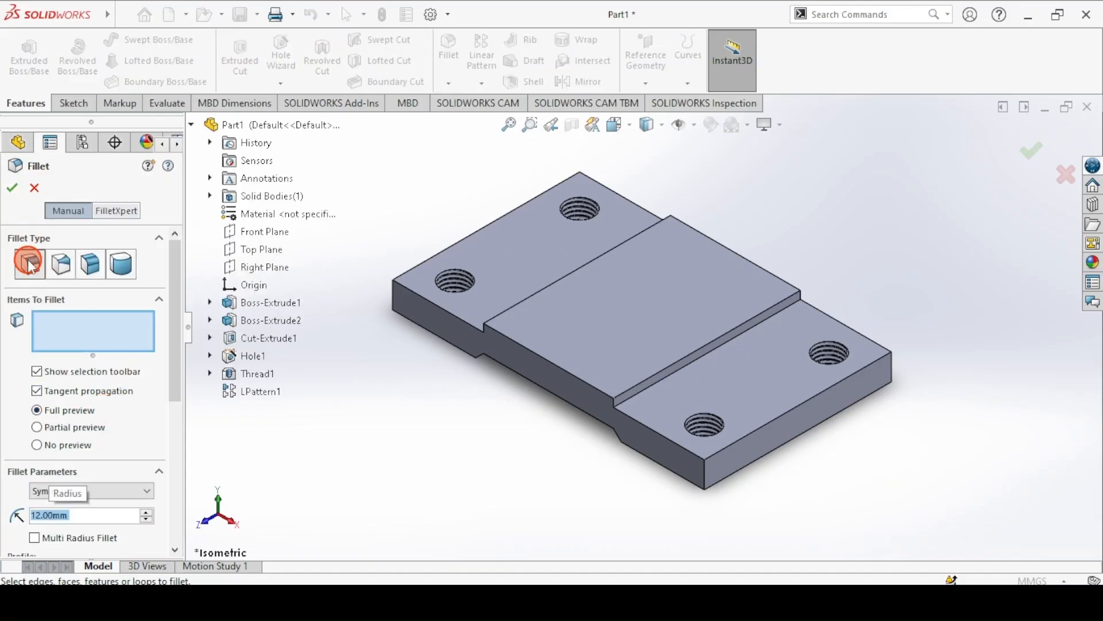
click(705, 476)
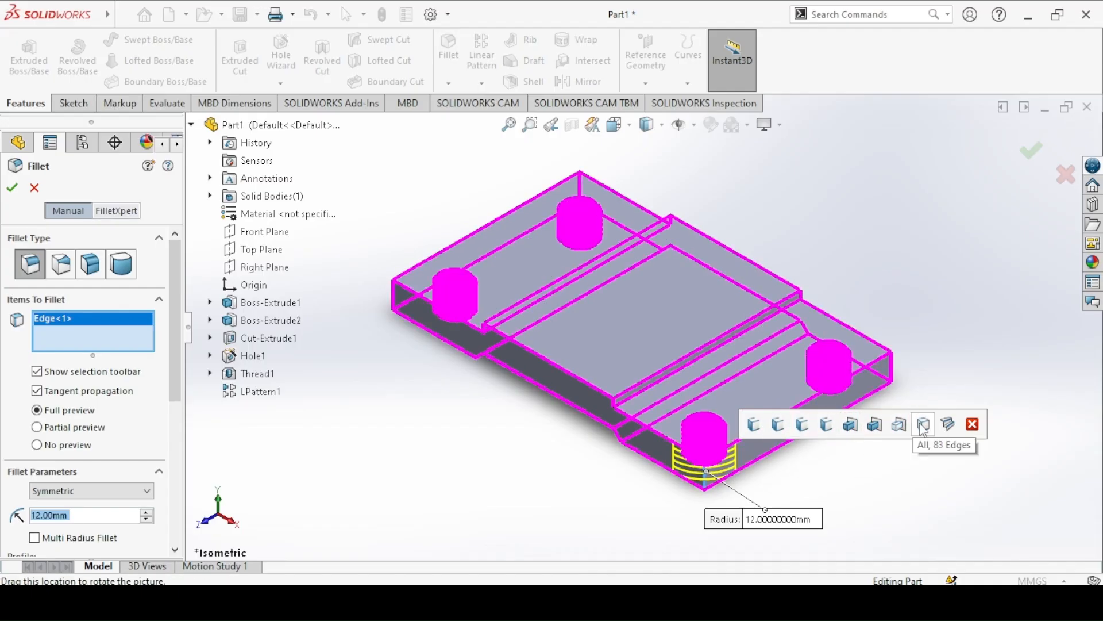
click(893, 368)
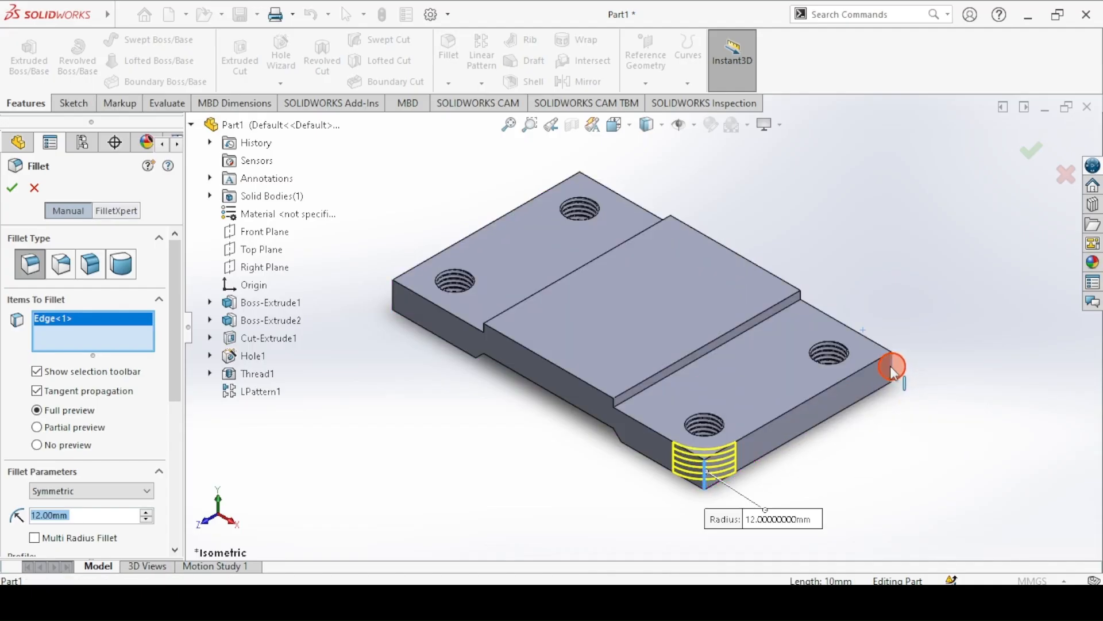
click(388, 292)
middle_drag(529, 264, 553, 355)
click(615, 175)
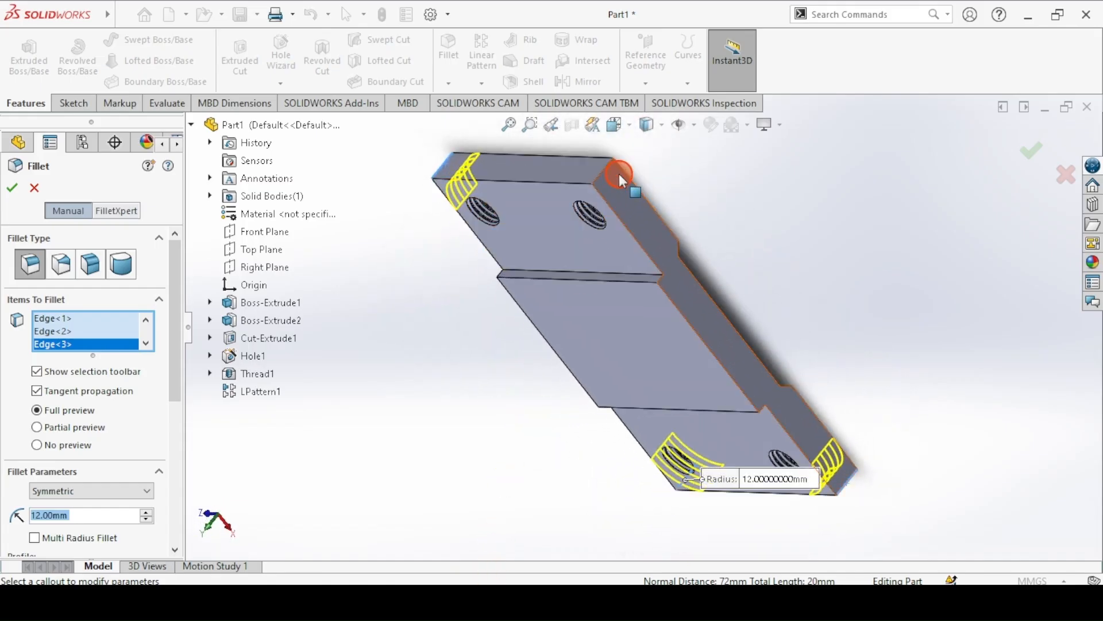
click(11, 189)
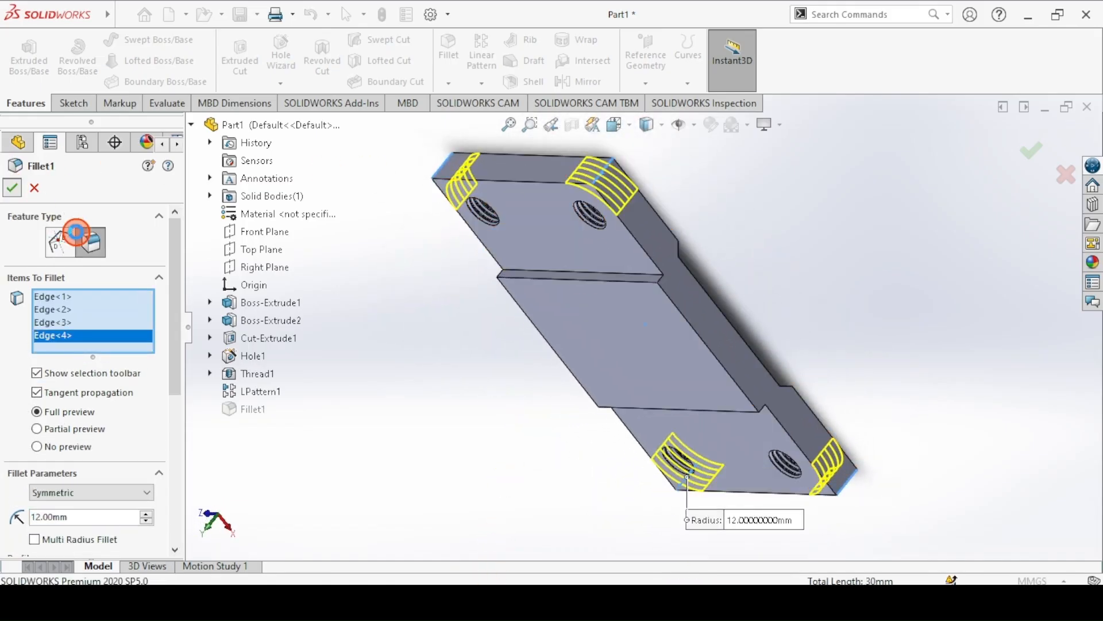
- Show the finished plate in isometric view and check the Base drawing for the specified color
click(339, 328)
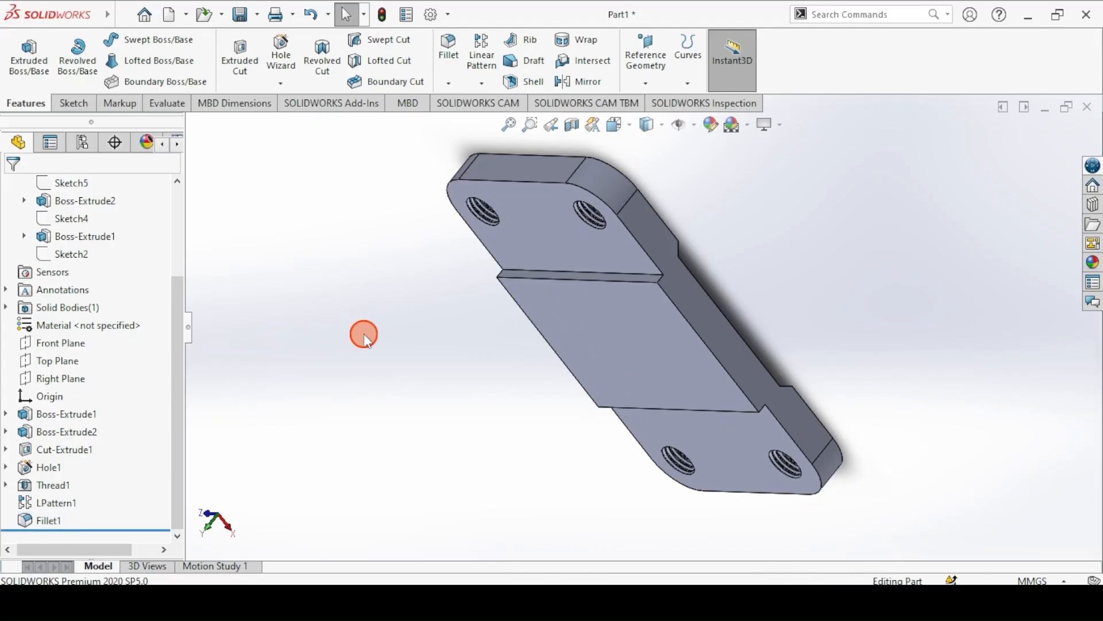
key(ctrl+7)
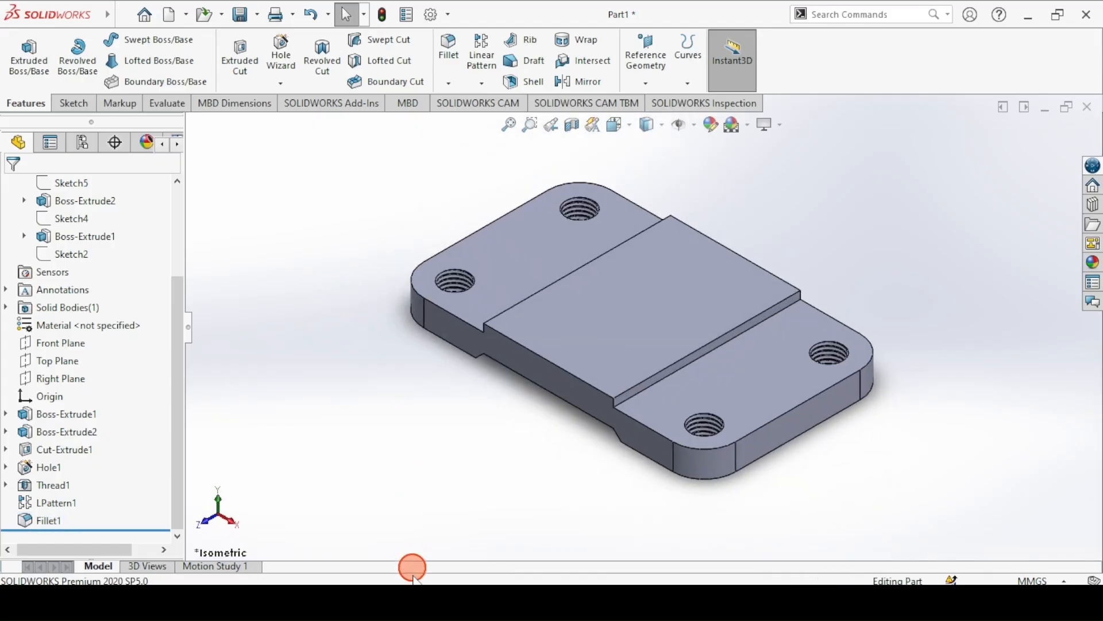
click(417, 597)
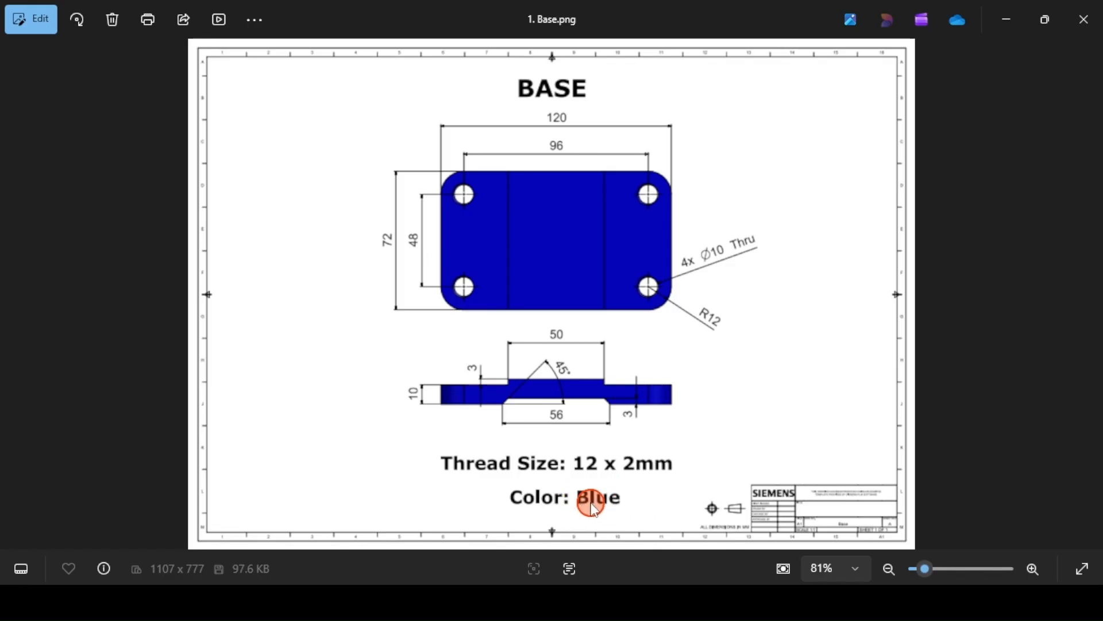
click(423, 592)
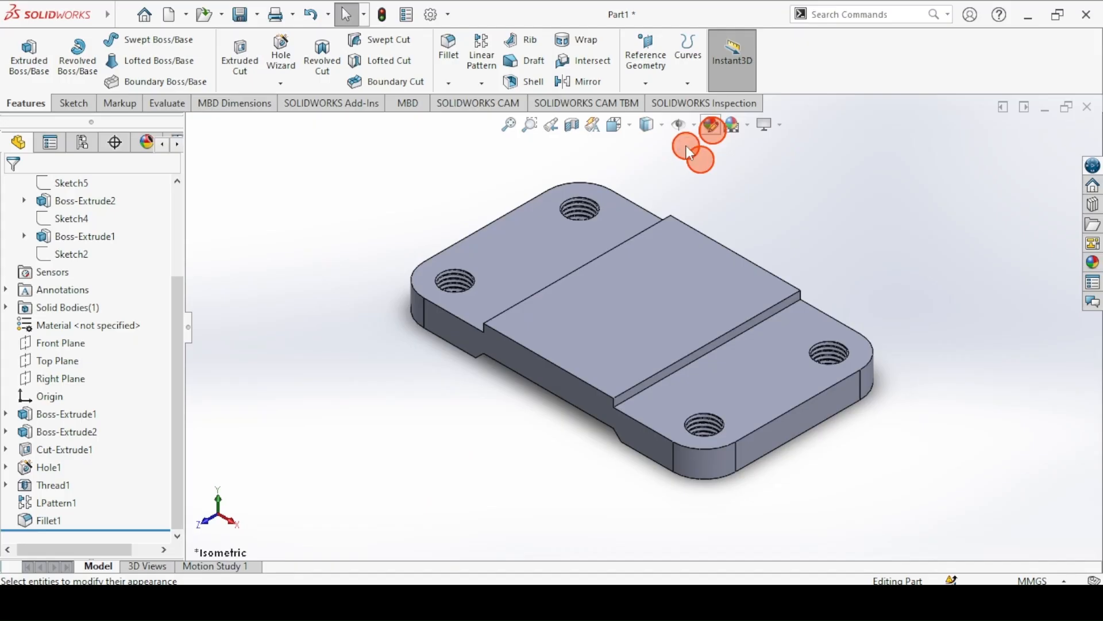
- Apply a blue appearance to the whole plate and set the scene to Plain White
click(712, 126)
click(104, 523)
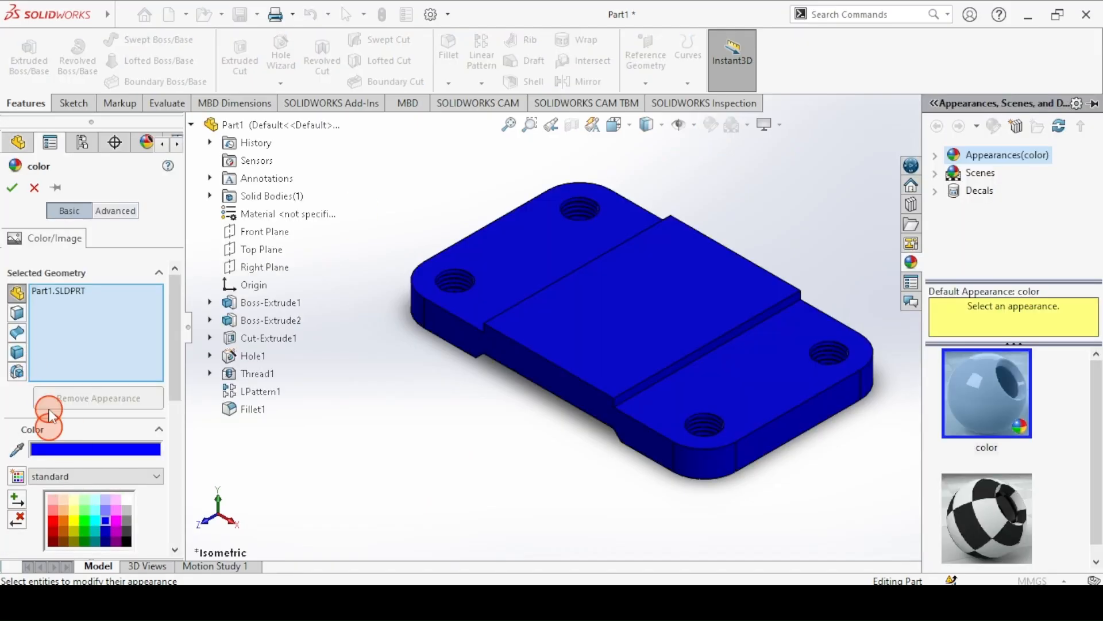
click(13, 190)
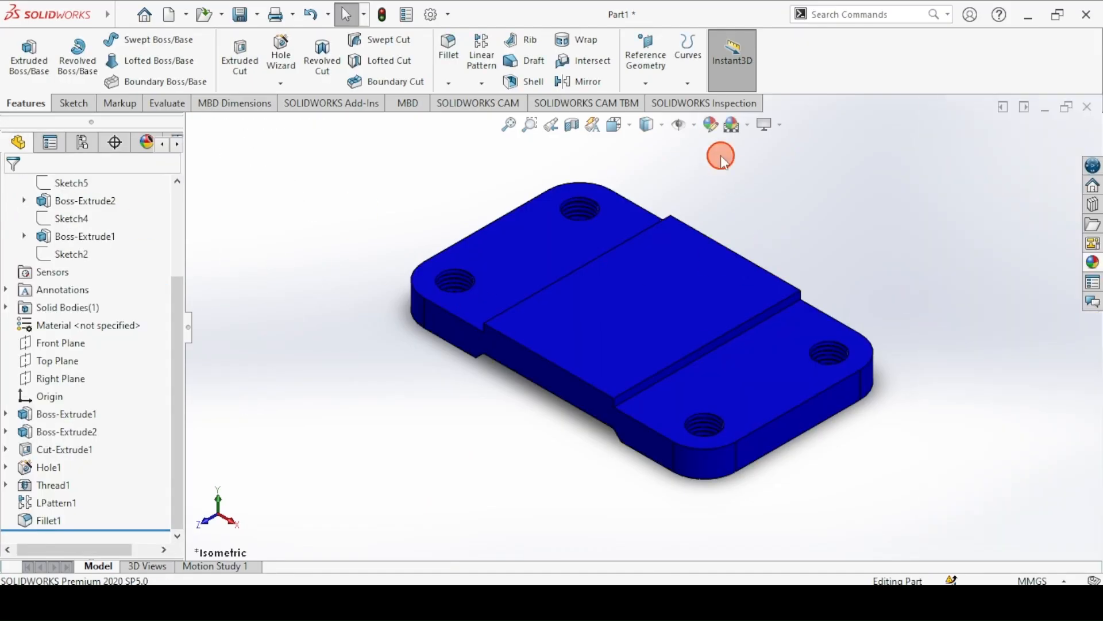
click(754, 137)
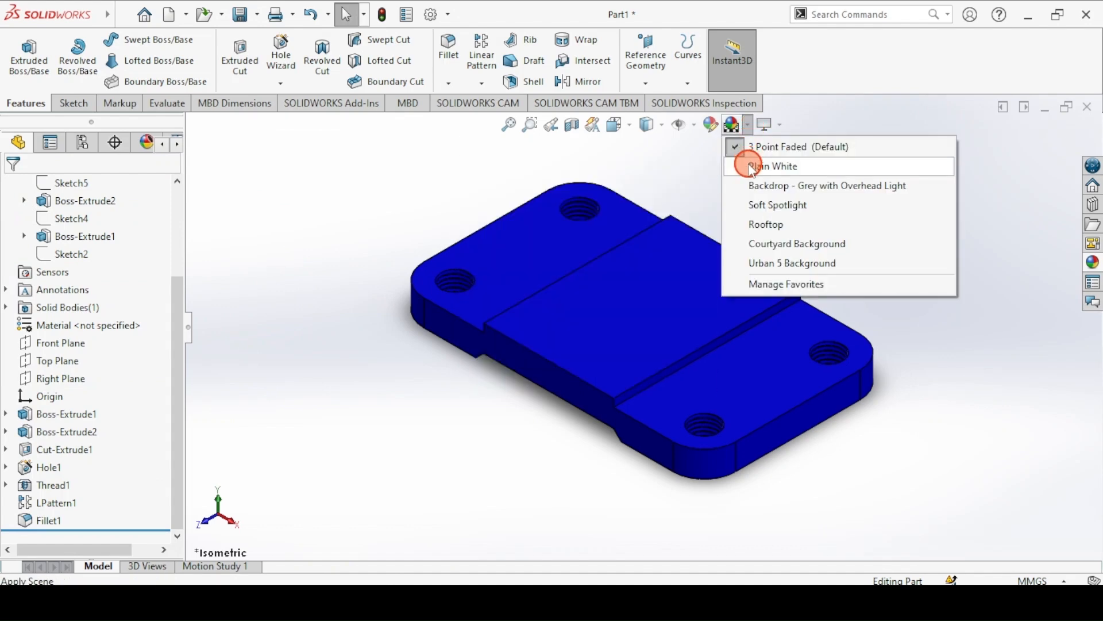
click(746, 165)
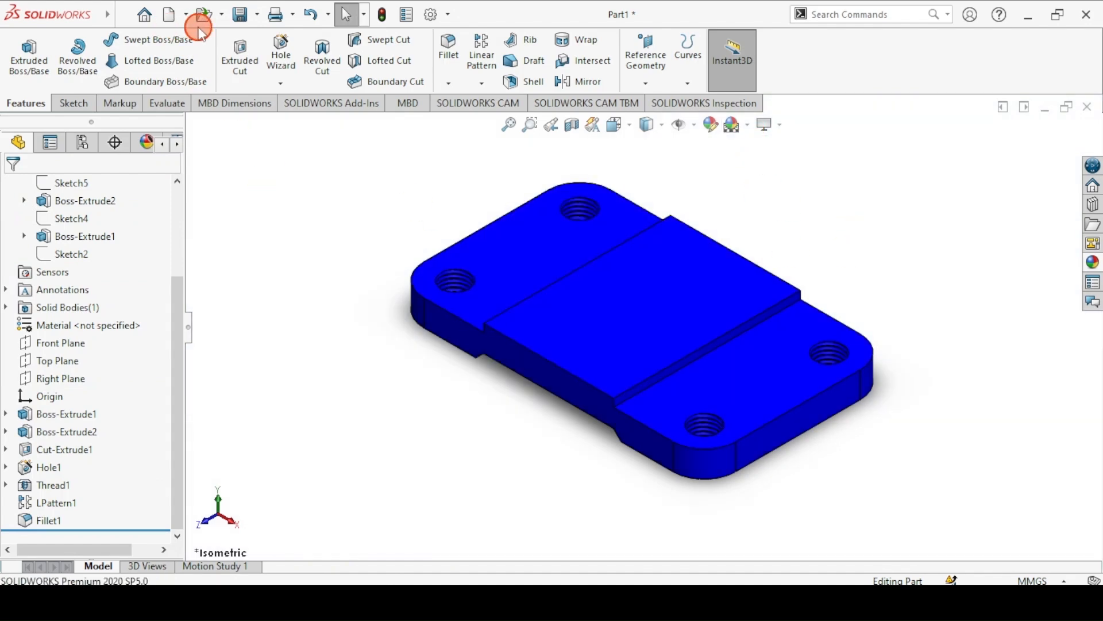
- Save the part as "1. Base" in the Roller Support Assembly folder on the Desktop
click(241, 18)
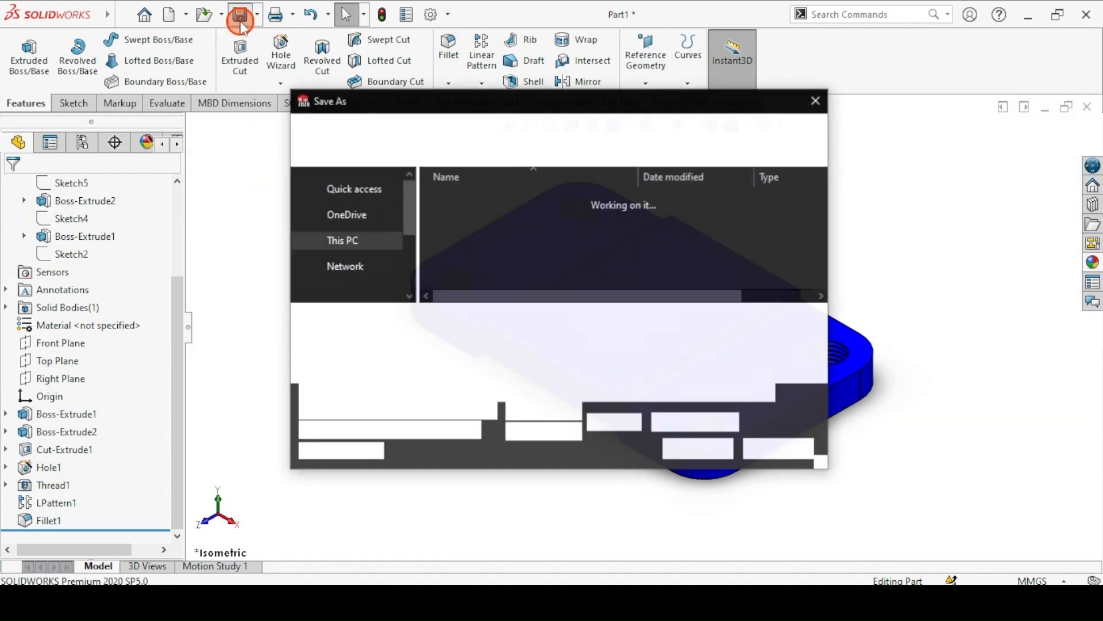
scroll(414, 208, down, 3)
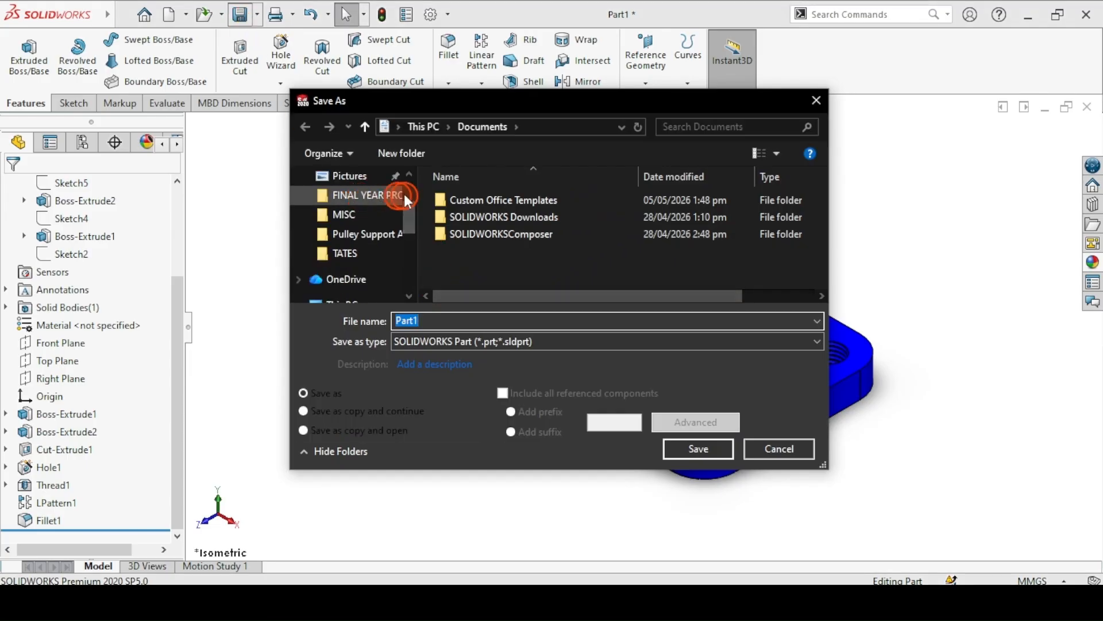
scroll(402, 210, up, 1)
scroll(406, 188, up, 2)
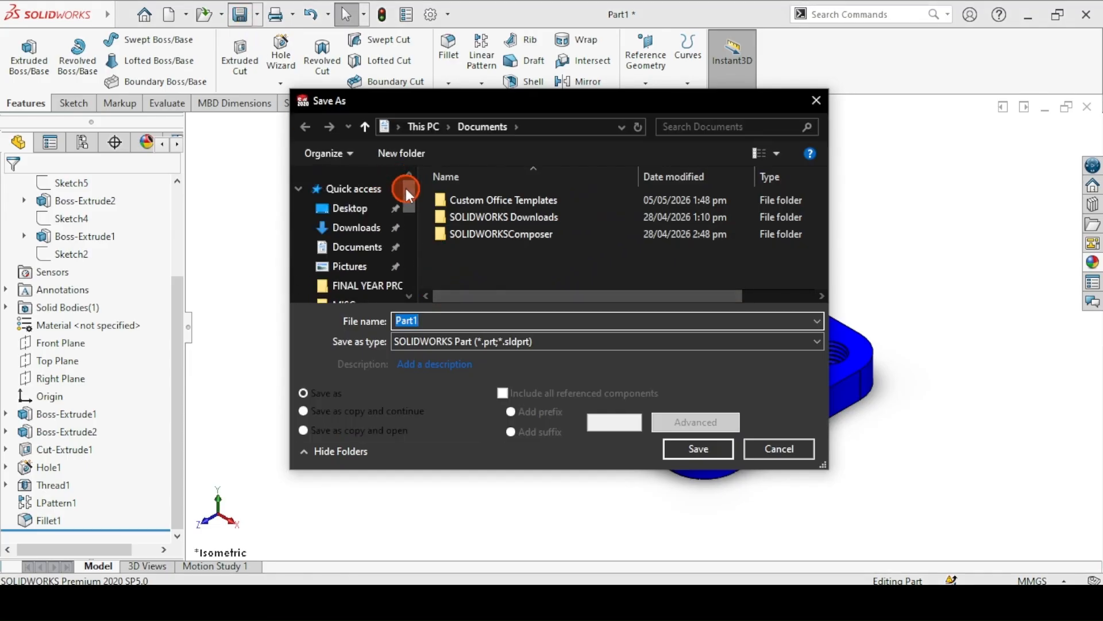
click(344, 208)
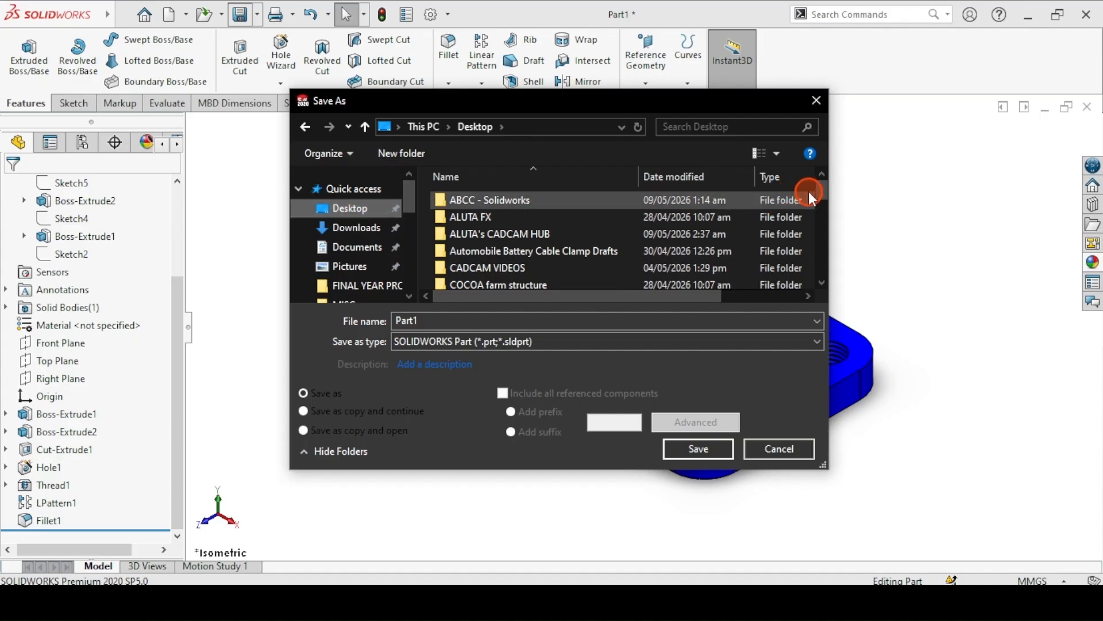
drag(823, 191, 812, 233)
click(623, 242)
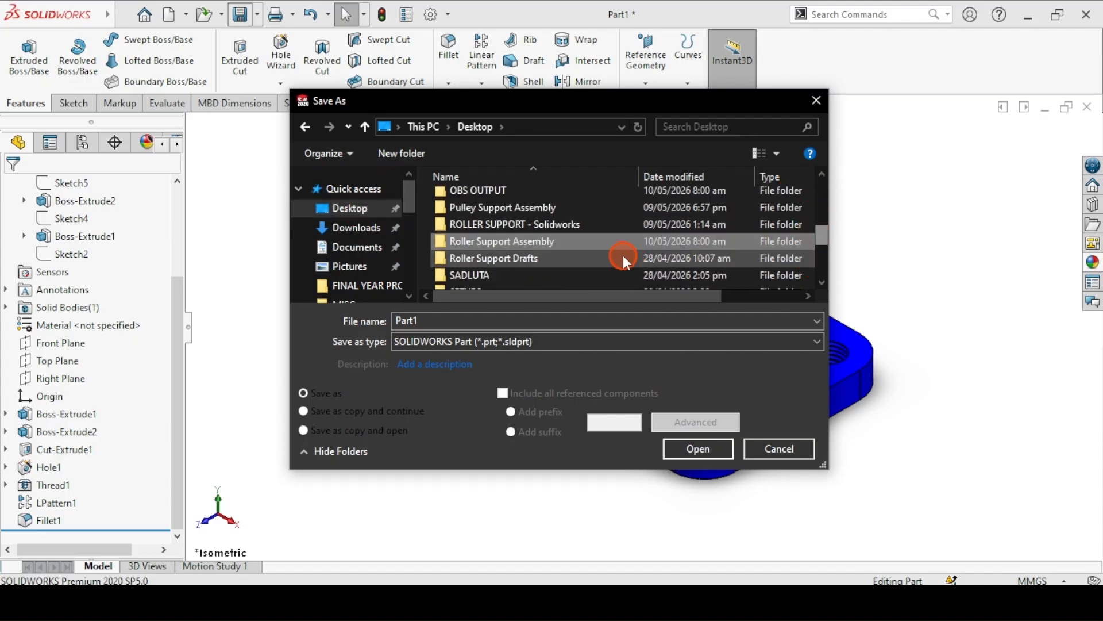
double_click(514, 243)
click(457, 323)
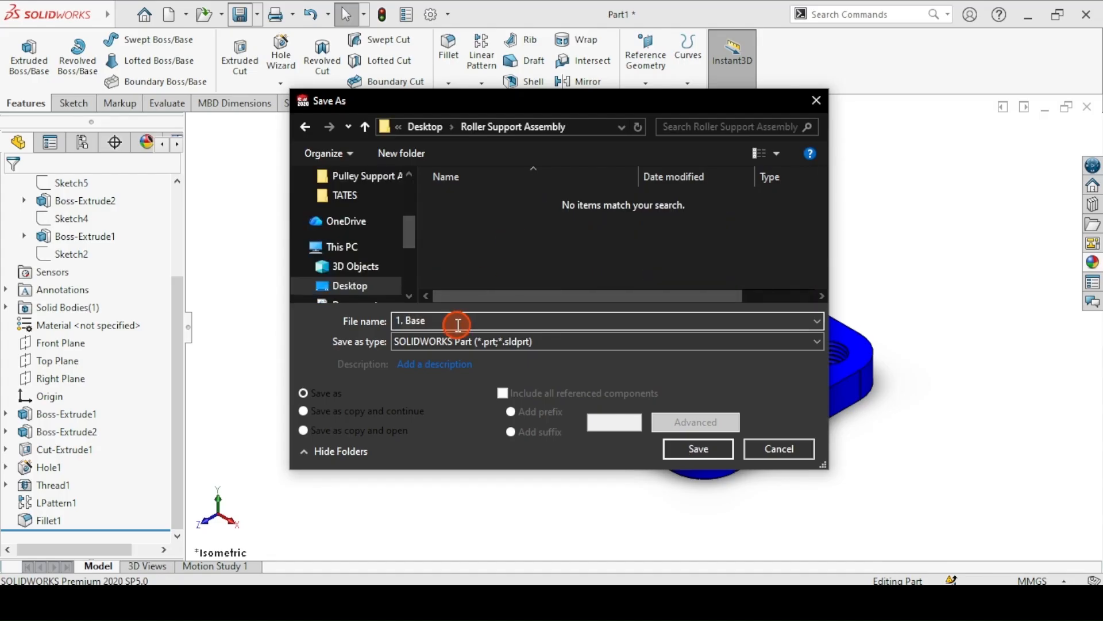
click(696, 449)
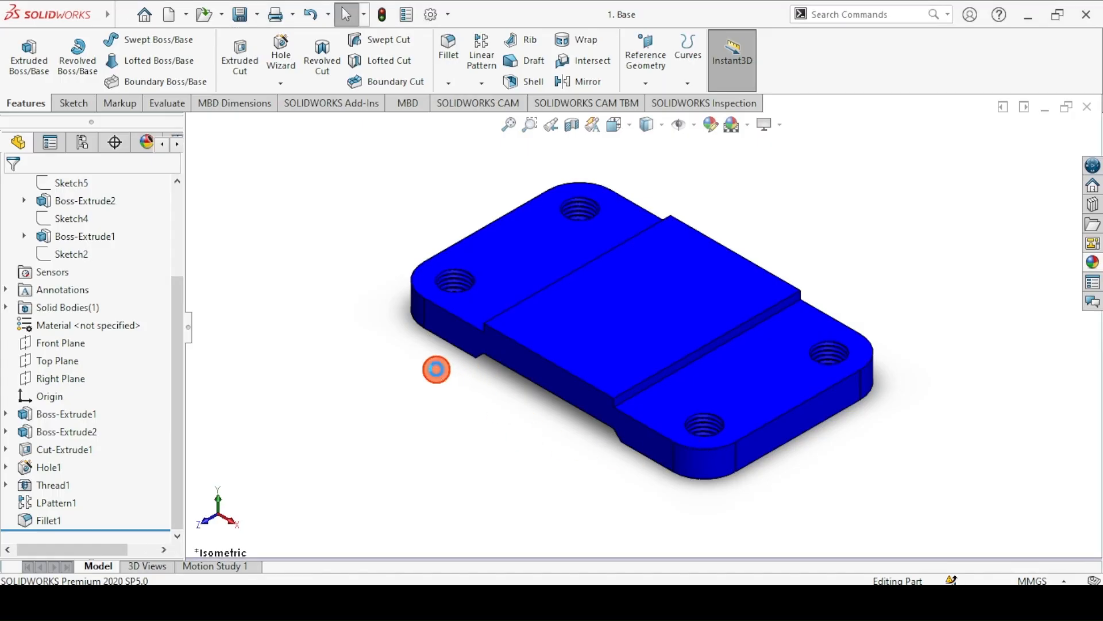
- Bring up the Bracket drawing in the image viewer, and create a new part document in SOLIDWORKS
key(alt+Tab)
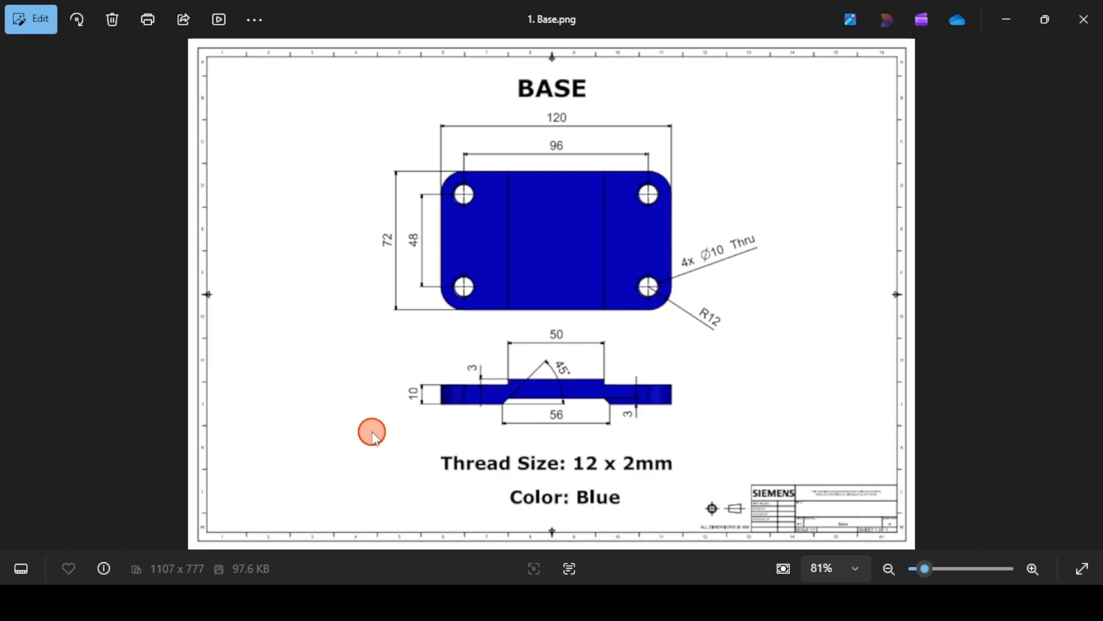
key(Right)
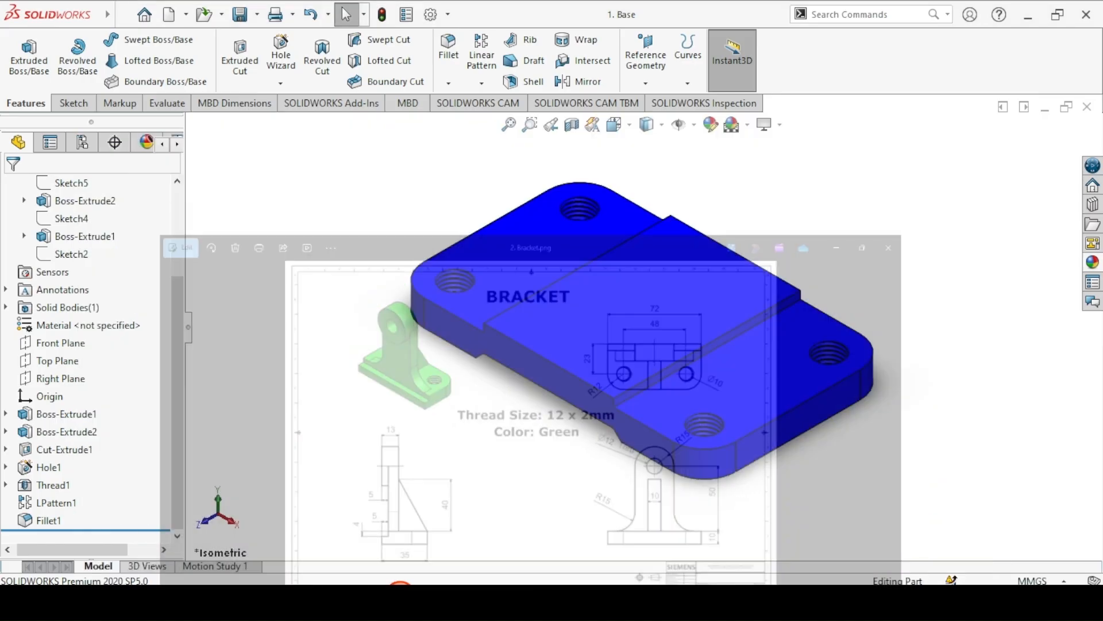
click(181, 16)
click(407, 240)
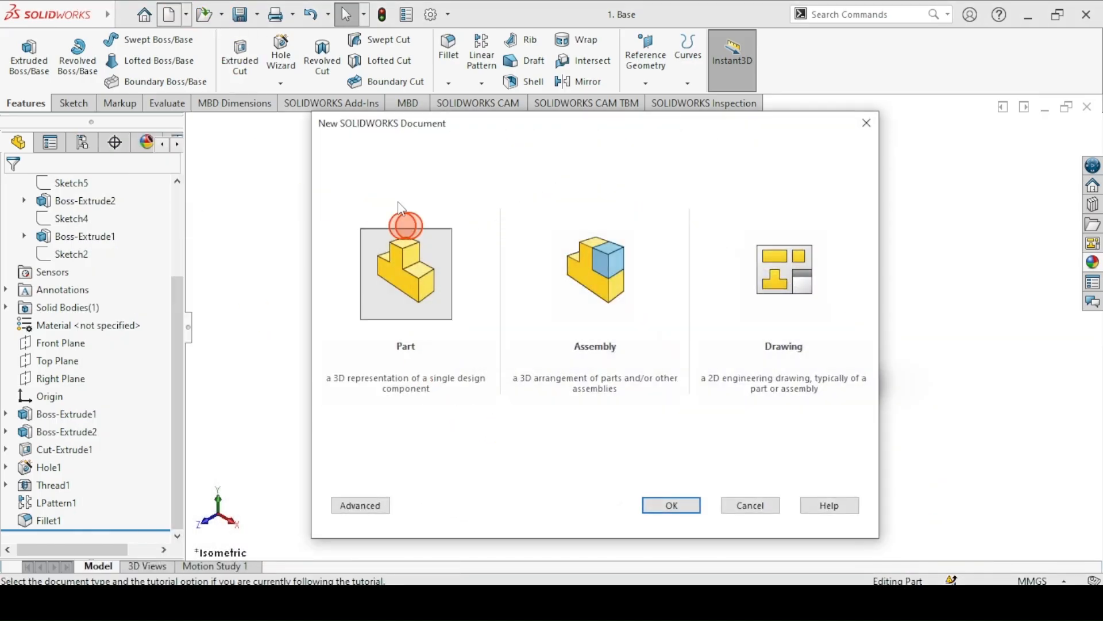
click(673, 506)
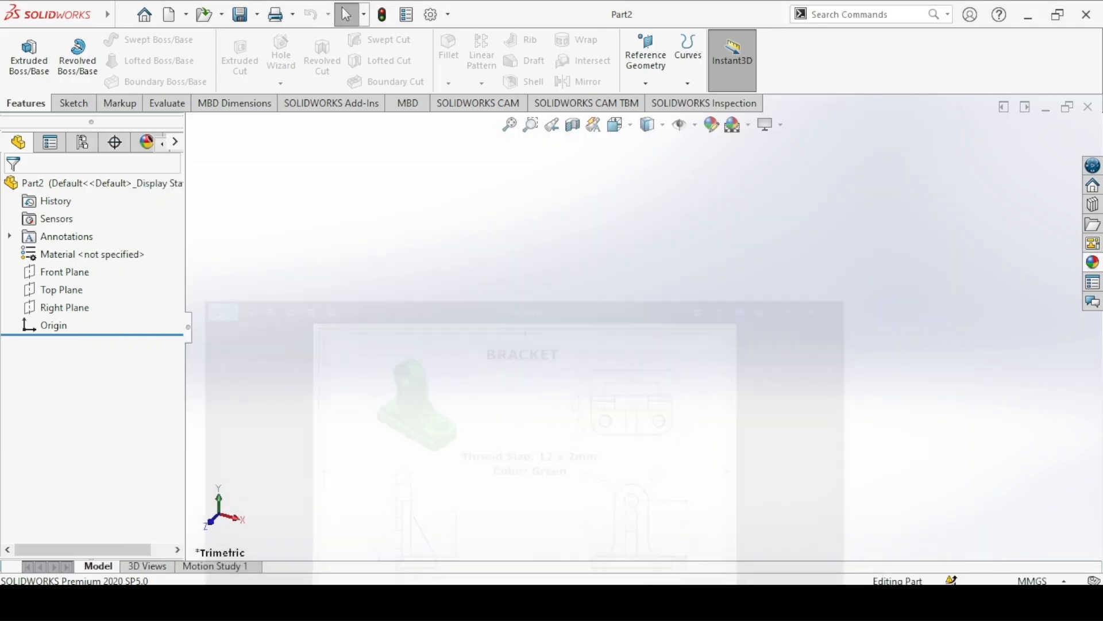
- Start an extrude sketch on the Right Plane and draw a closed stepped profile from the origin, about 65 mm long with a notch at the upper far corner
click(32, 69)
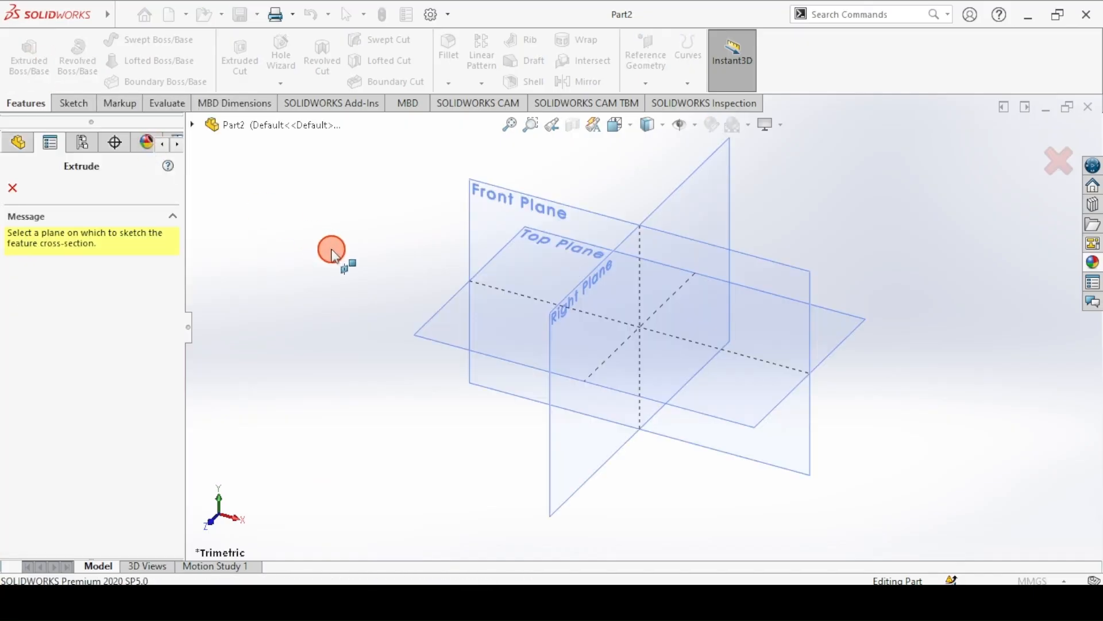
click(598, 312)
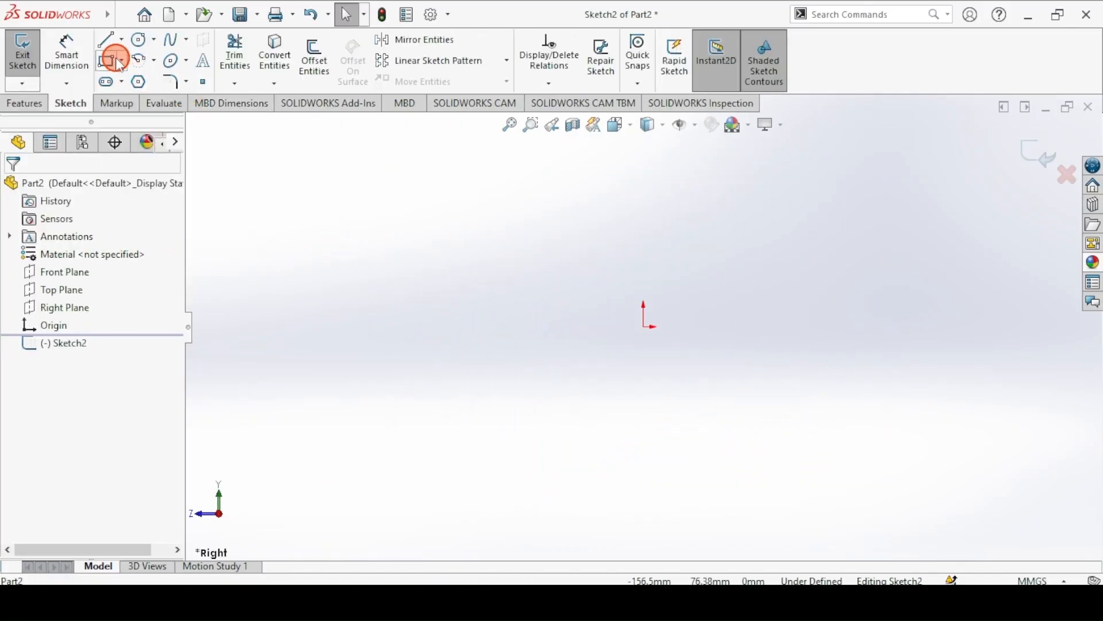
click(107, 45)
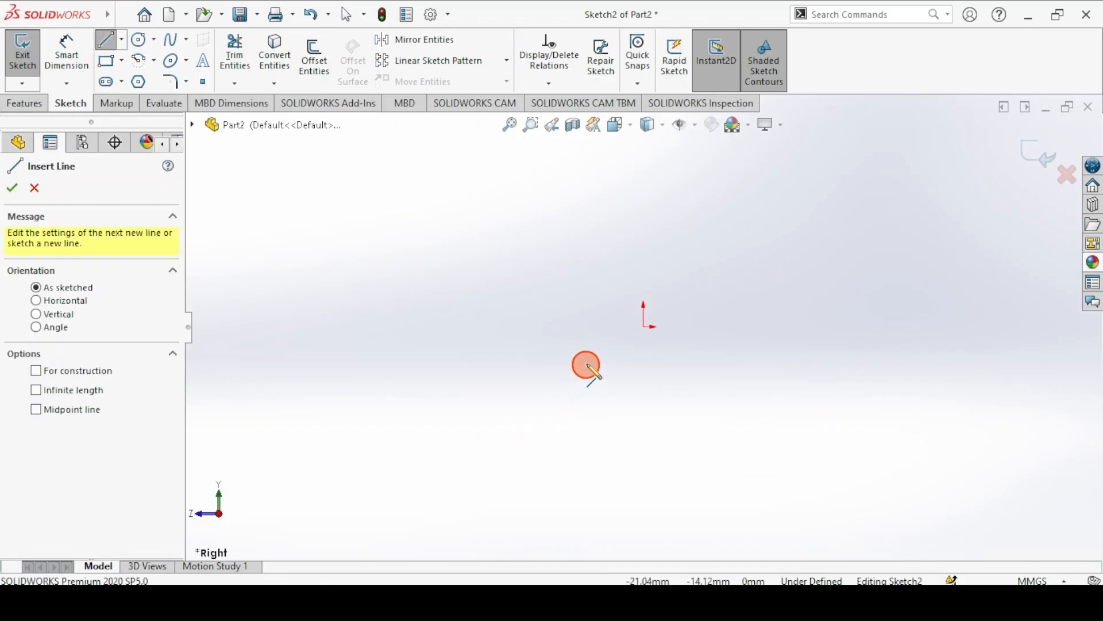
click(645, 325)
click(461, 327)
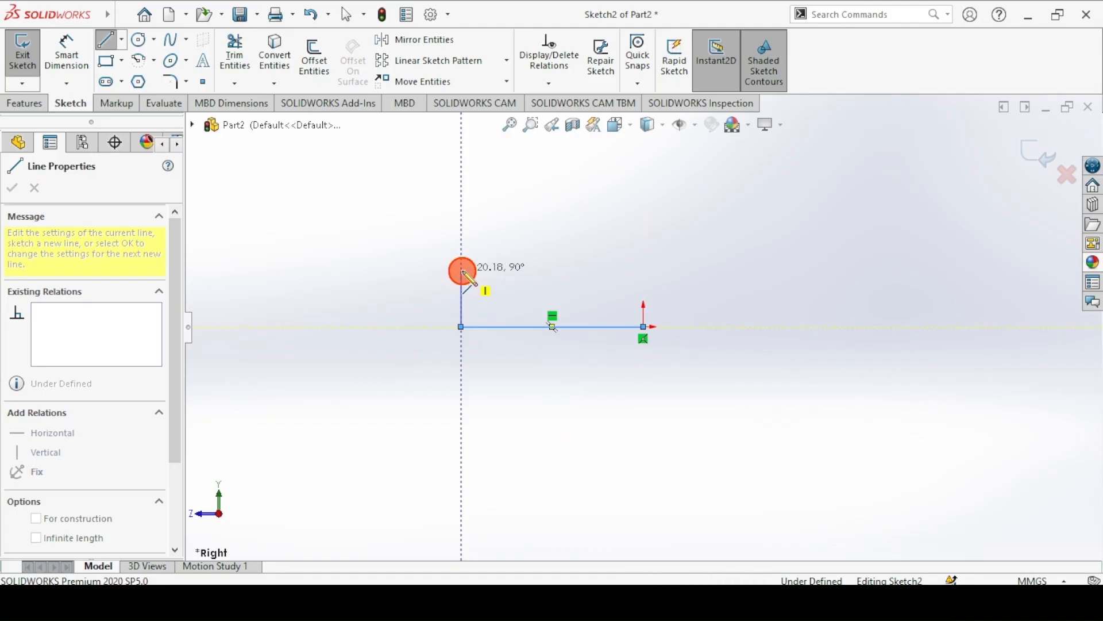
click(461, 270)
key(Escape)
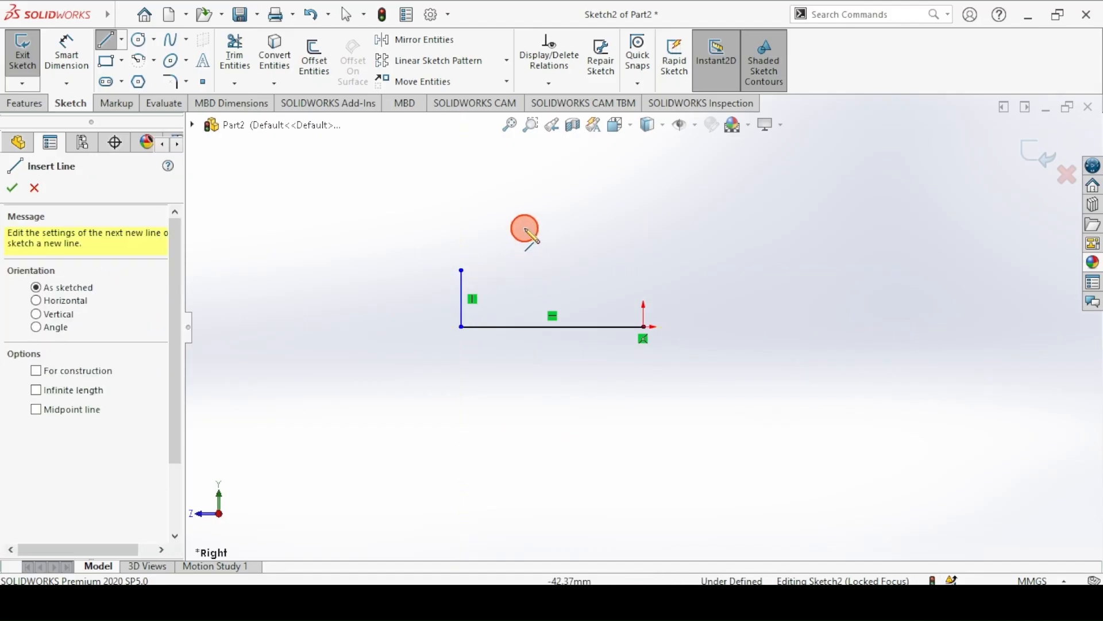
click(461, 271)
click(520, 270)
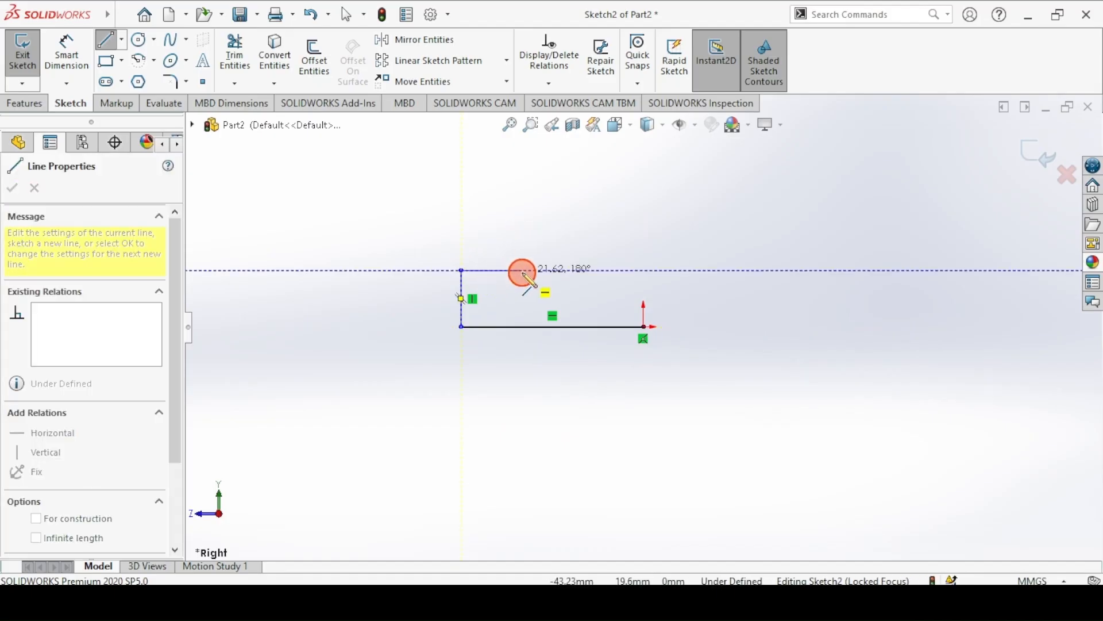
click(522, 227)
click(644, 226)
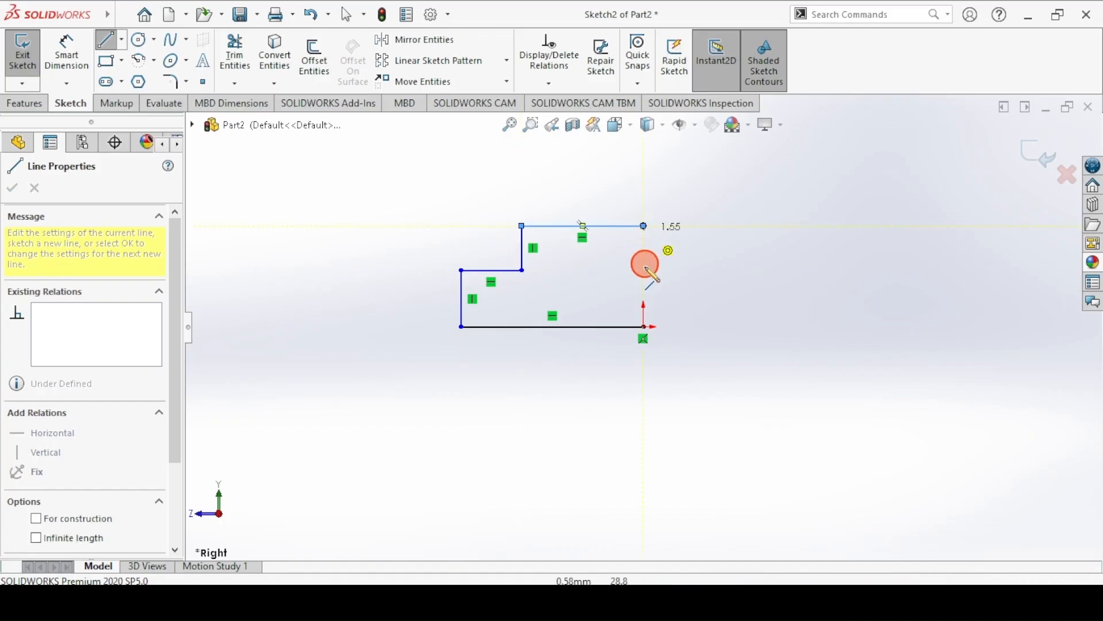
click(644, 327)
- Check the Bracket drawing and dimension the profile's bottom edge to 35 mm
click(67, 53)
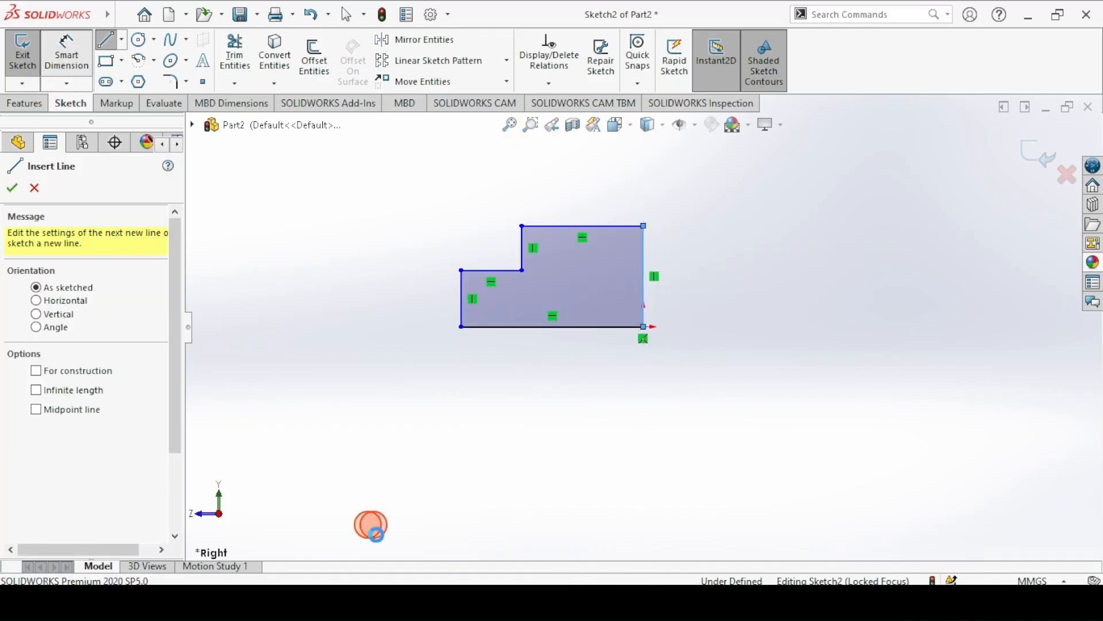
click(418, 600)
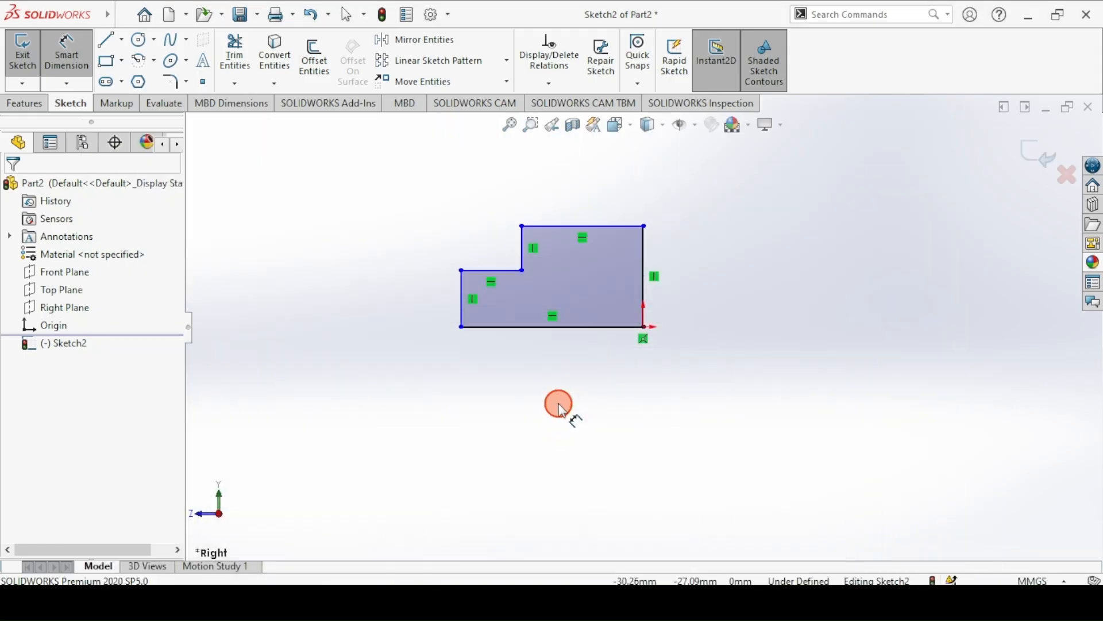
click(541, 325)
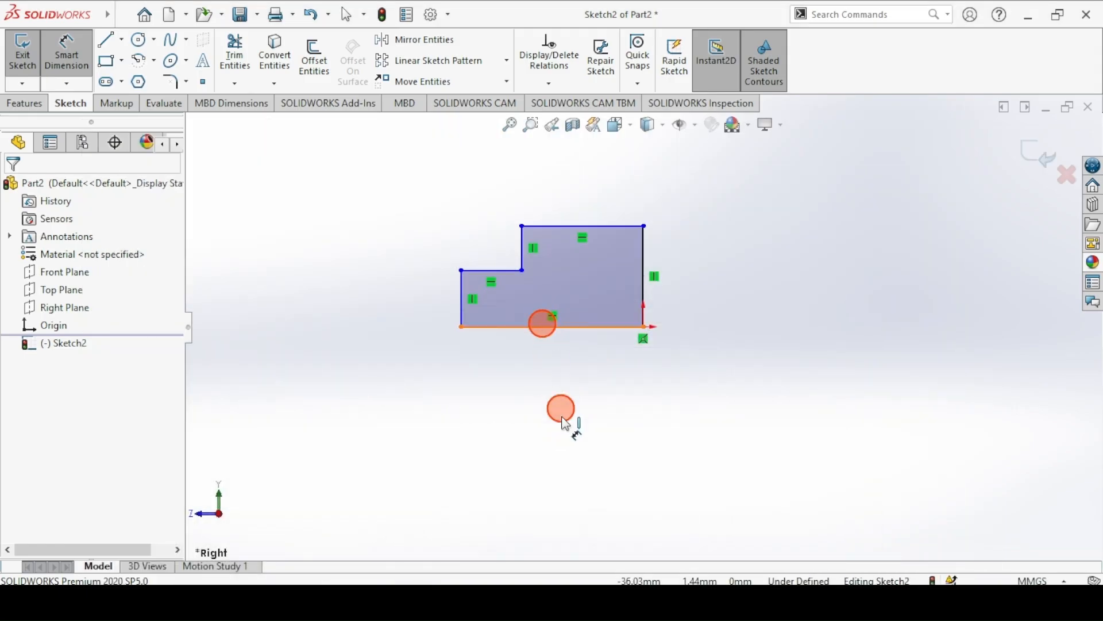
click(569, 453)
text(35)
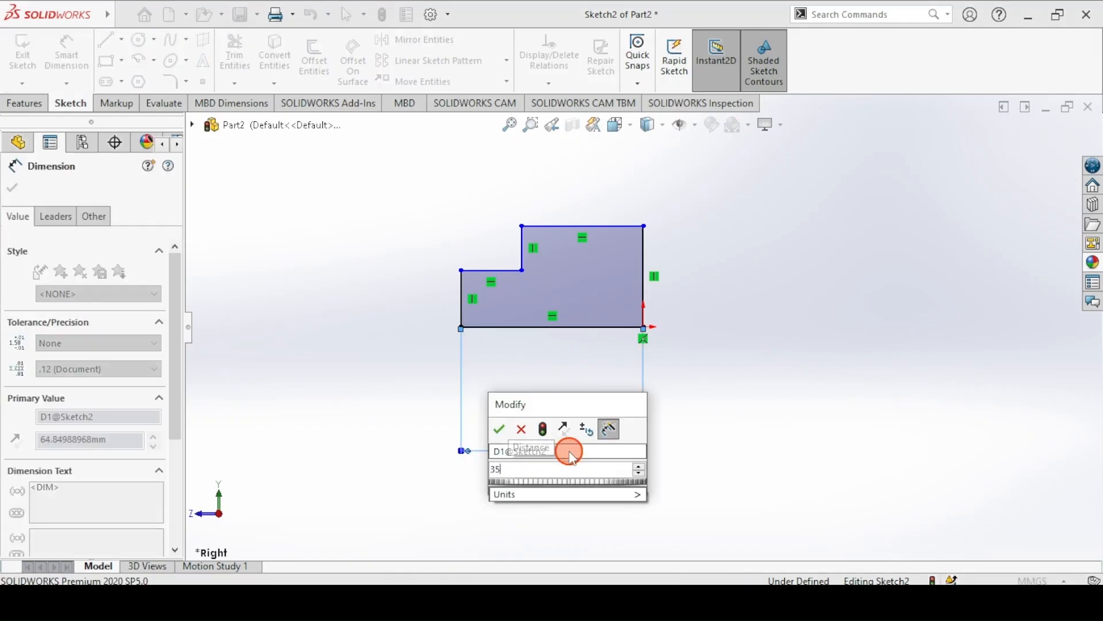
key(Return)
- Dimension the short horizontal edge of the profile's step to 5 mm
click(505, 271)
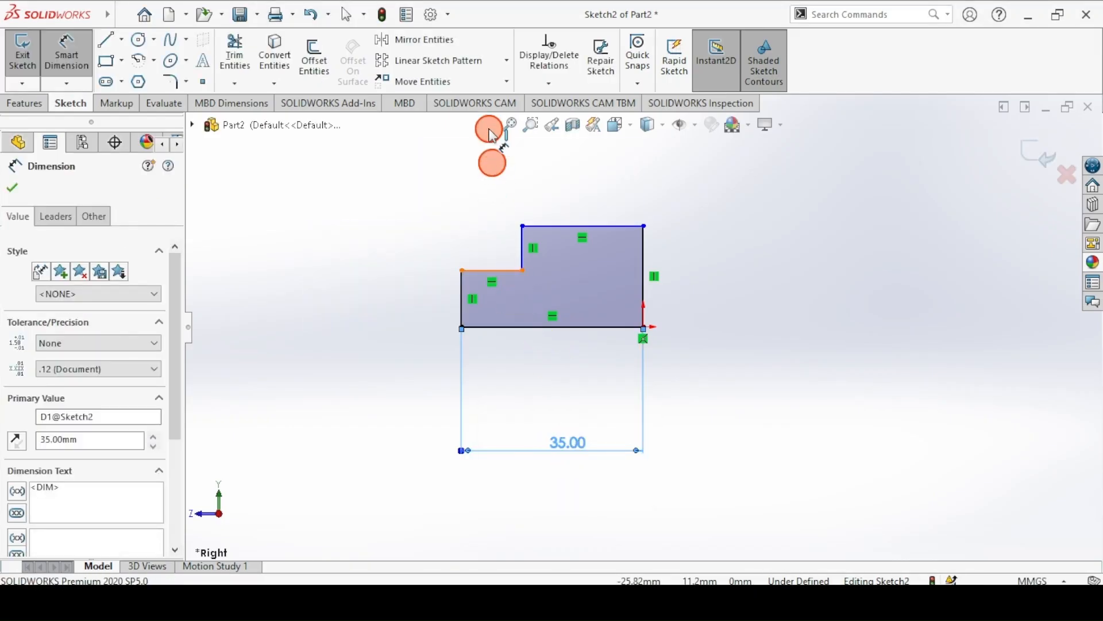
click(486, 145)
text(5)
key(Return)
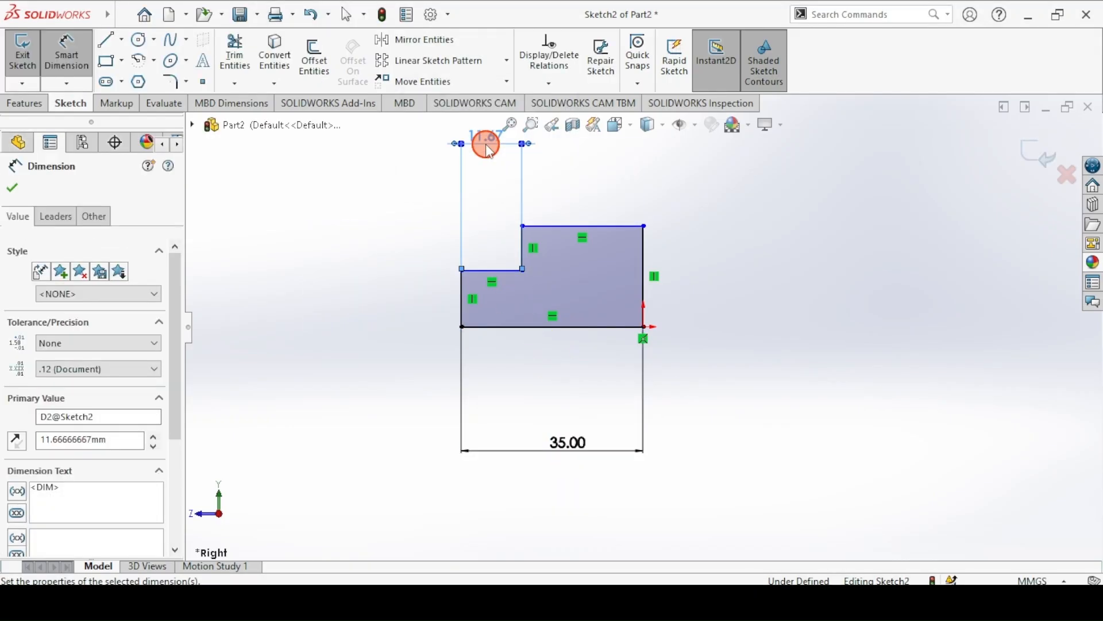
- Consult the Bracket drawing and dimension the profile's full-height vertical edge at the origin to 10 mm
click(424, 594)
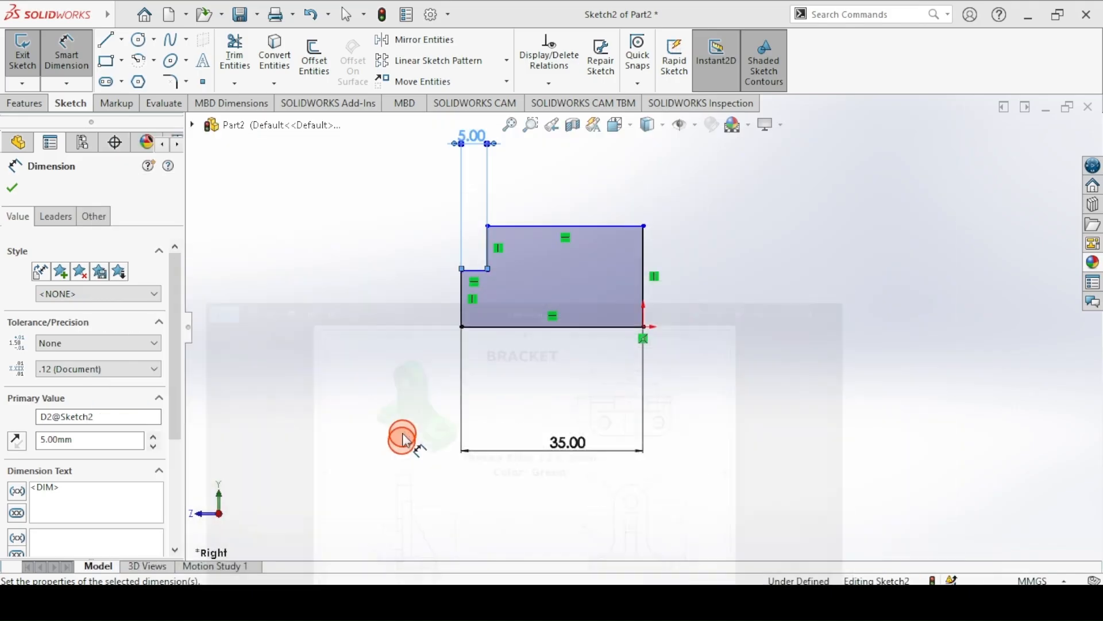
click(629, 233)
click(640, 251)
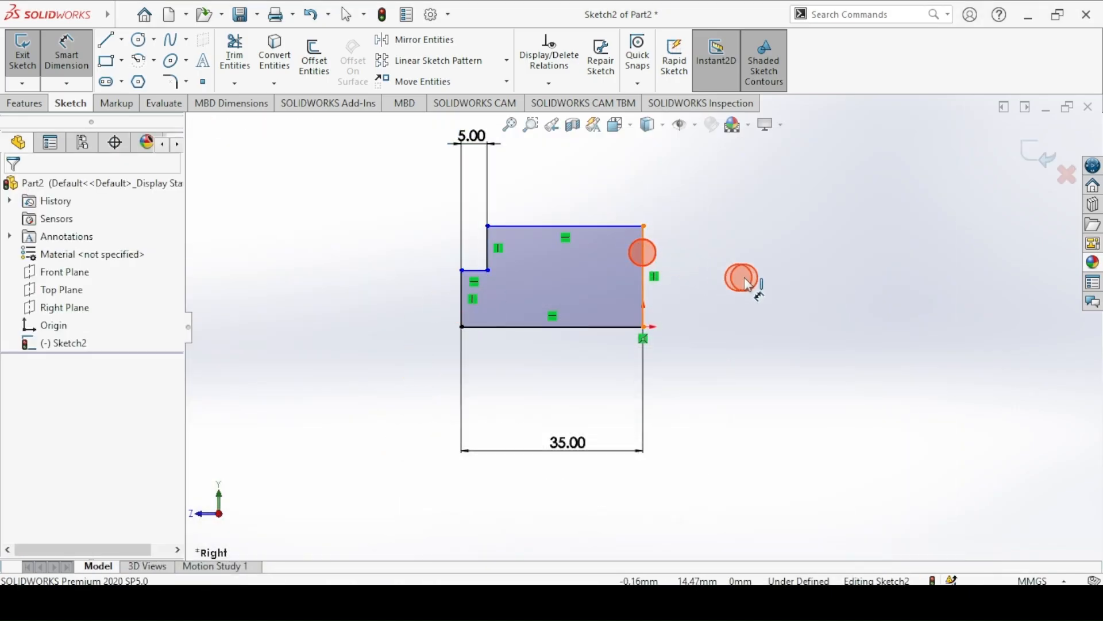
click(783, 290)
text(10)
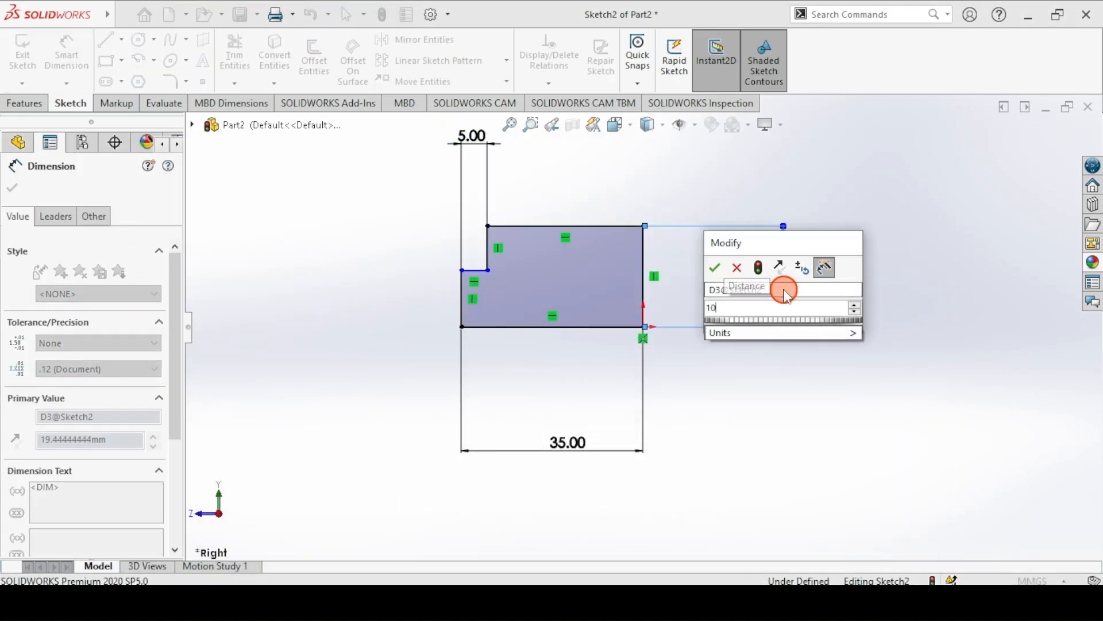
key(Return)
click(474, 270)
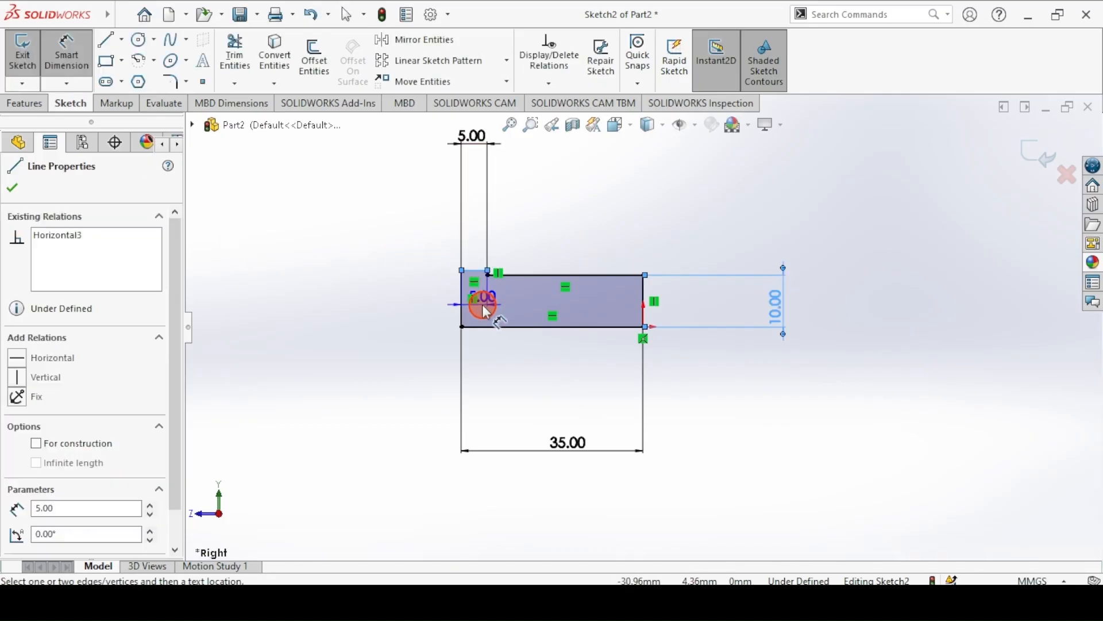
key(Escape)
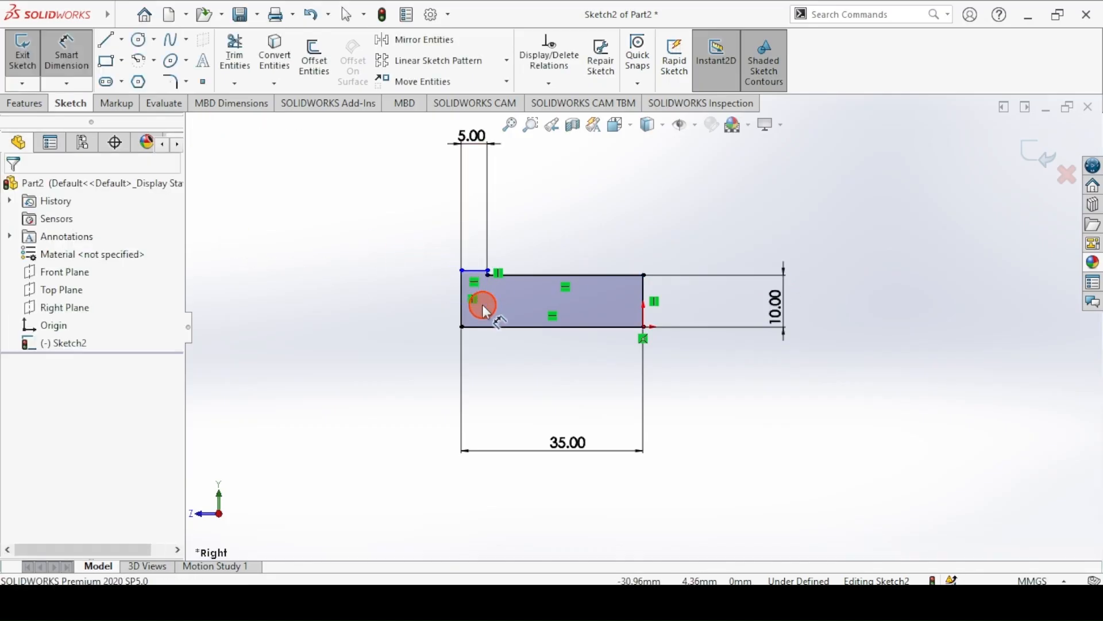
click(461, 270)
click(12, 187)
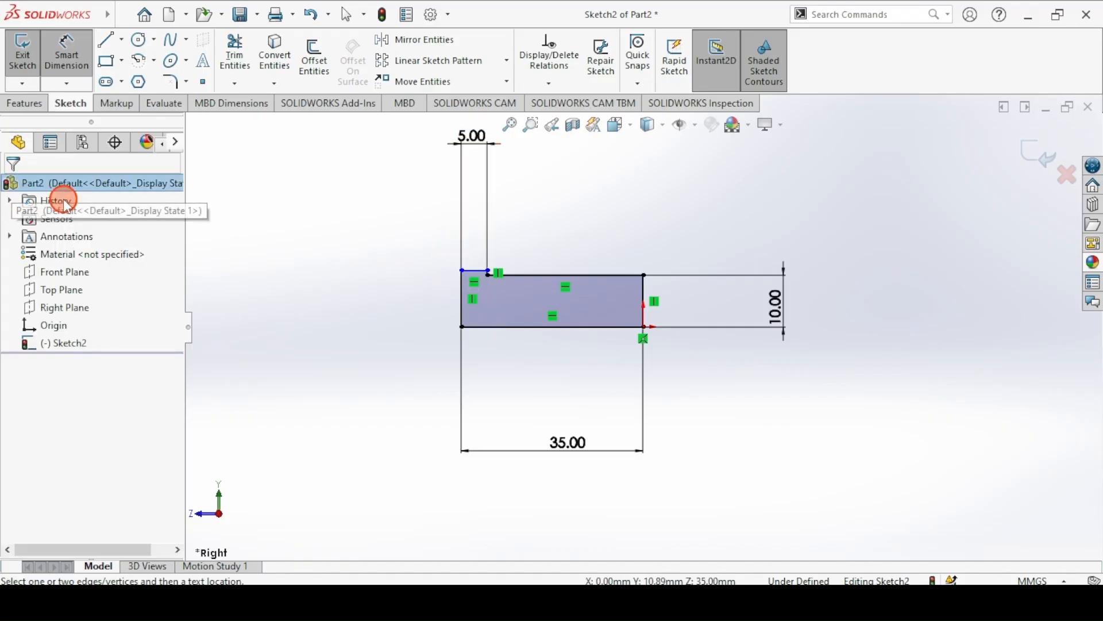
- Move the 5 mm step edge down below the profile's top edge and restart Smart Dimension
click(71, 46)
drag(474, 269, 477, 295)
click(67, 52)
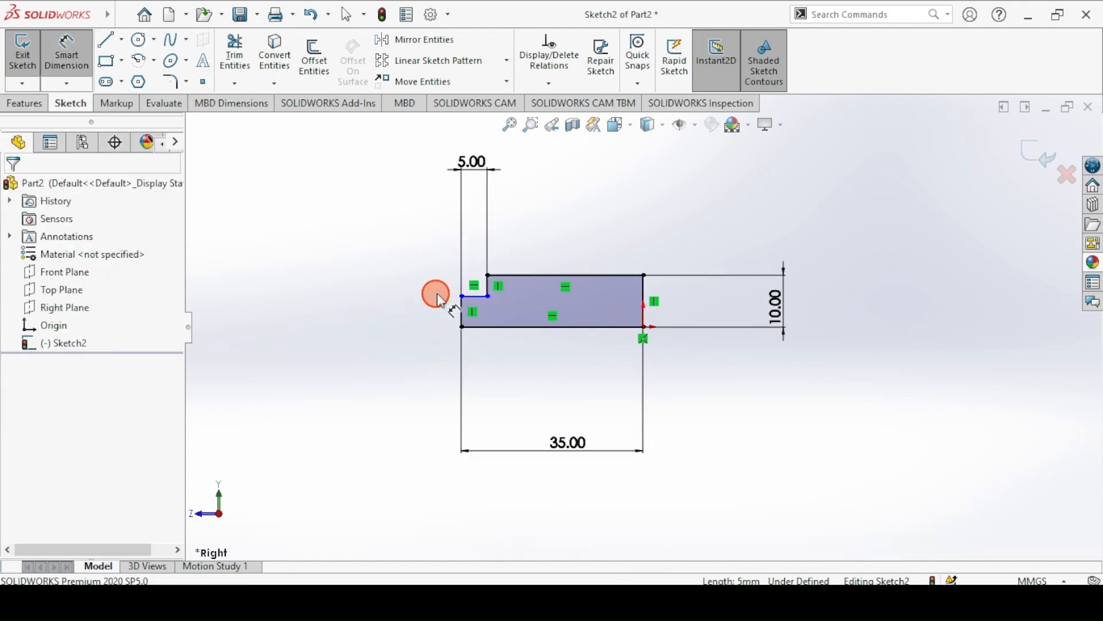
- Dimension the short vertical edge of the profile's step to 4 mm
click(492, 291)
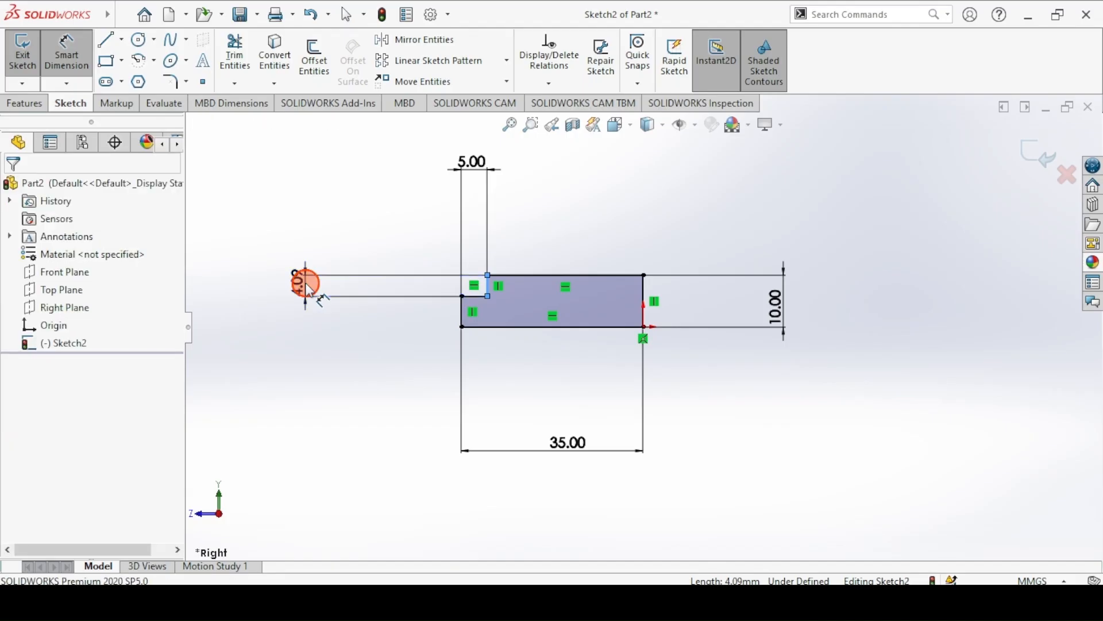
click(304, 284)
text(4.00mm)
key(Return)
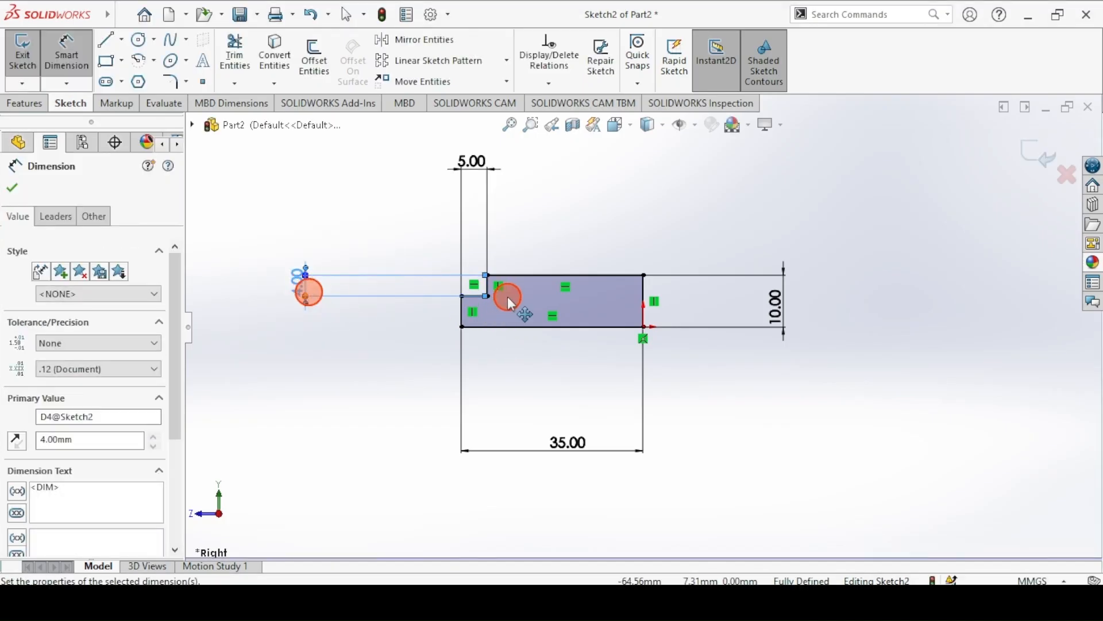
- Extrude the stepped base profile 72 mm with a Mid Plane end condition and show the part in isometric view
click(23, 103)
click(23, 63)
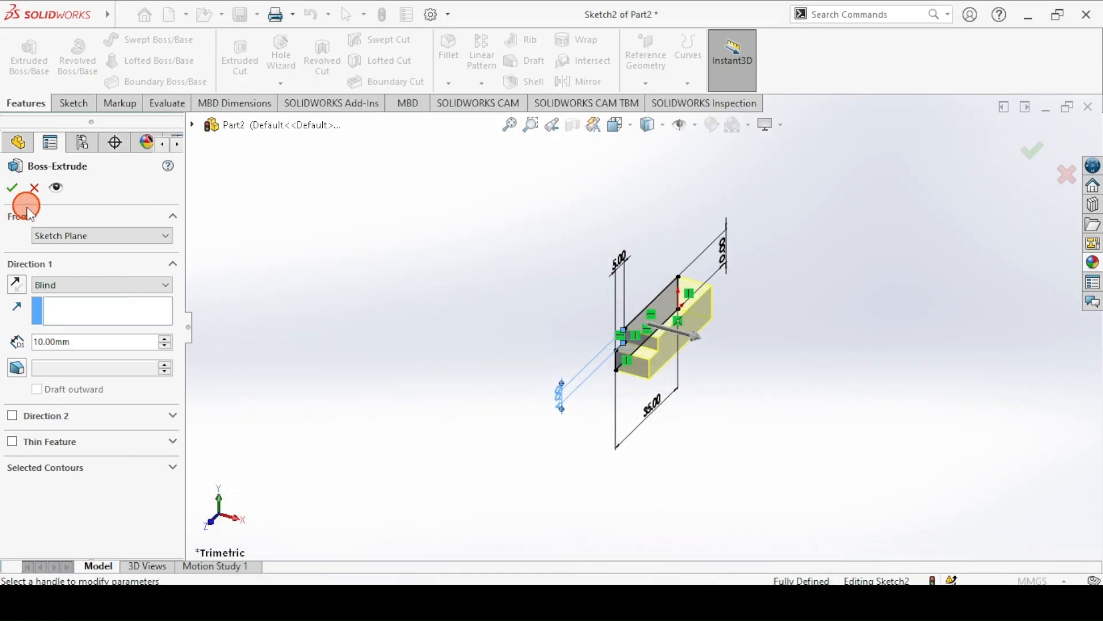
click(59, 283)
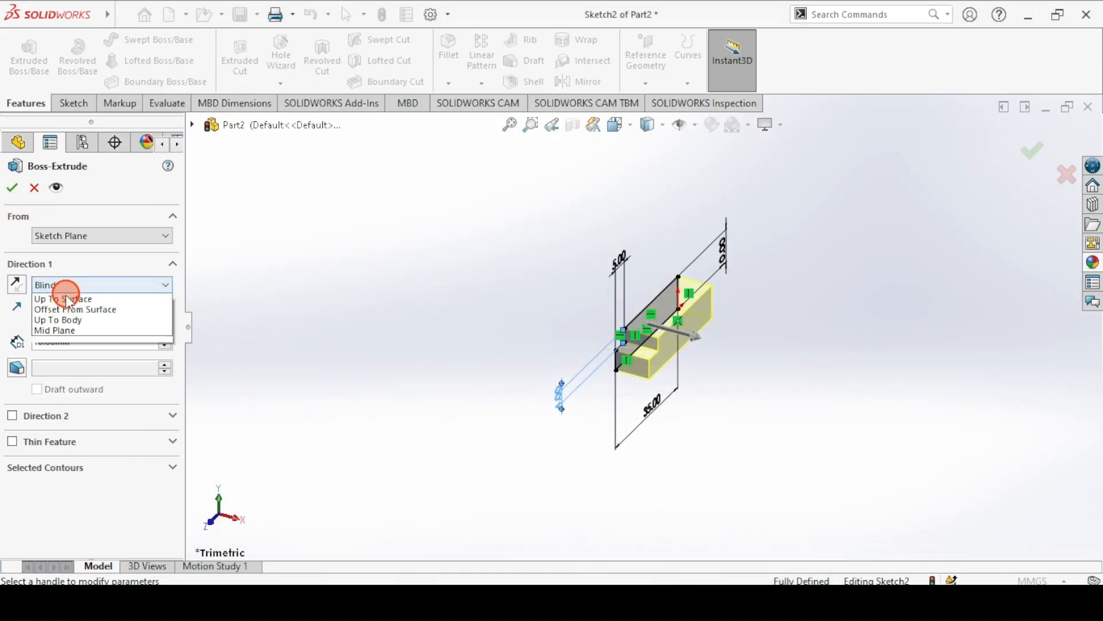
click(67, 357)
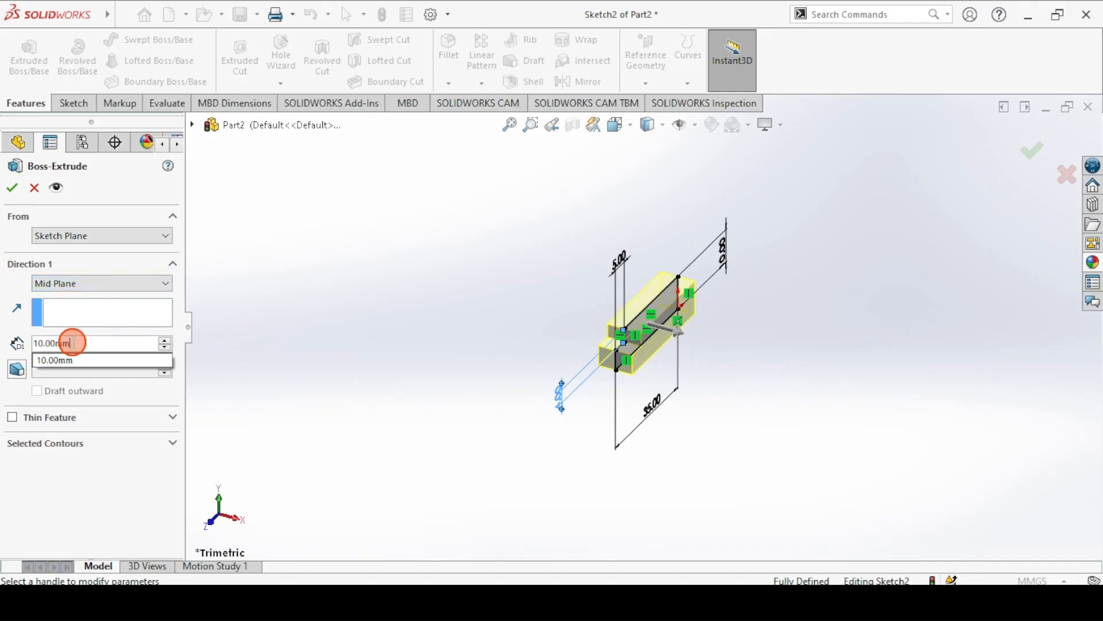
text(7)
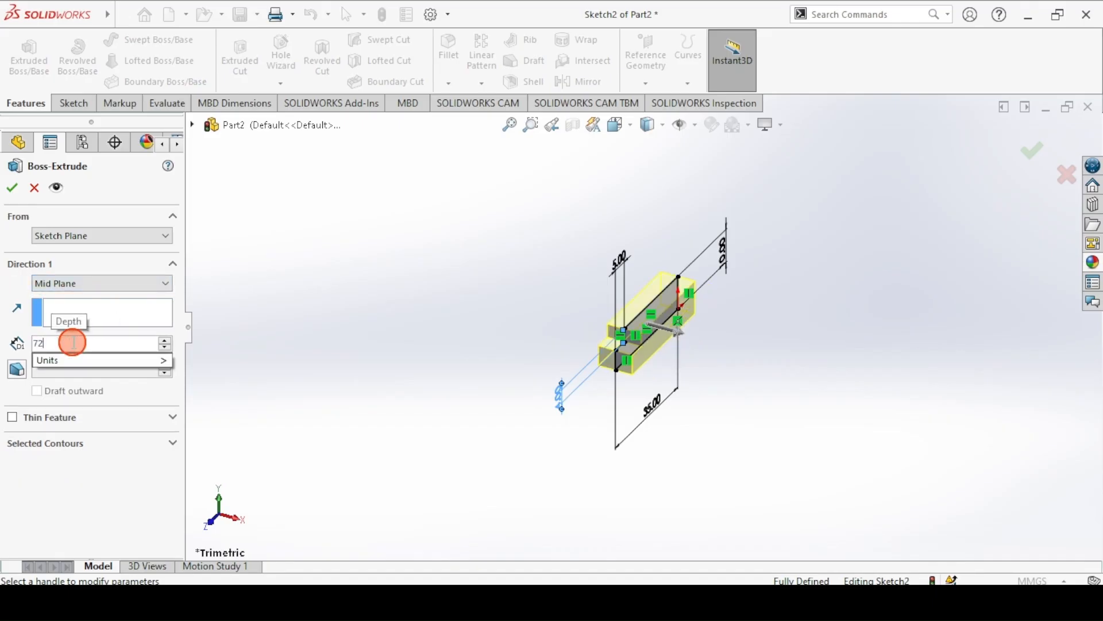
text(2)
key(Return)
click(13, 192)
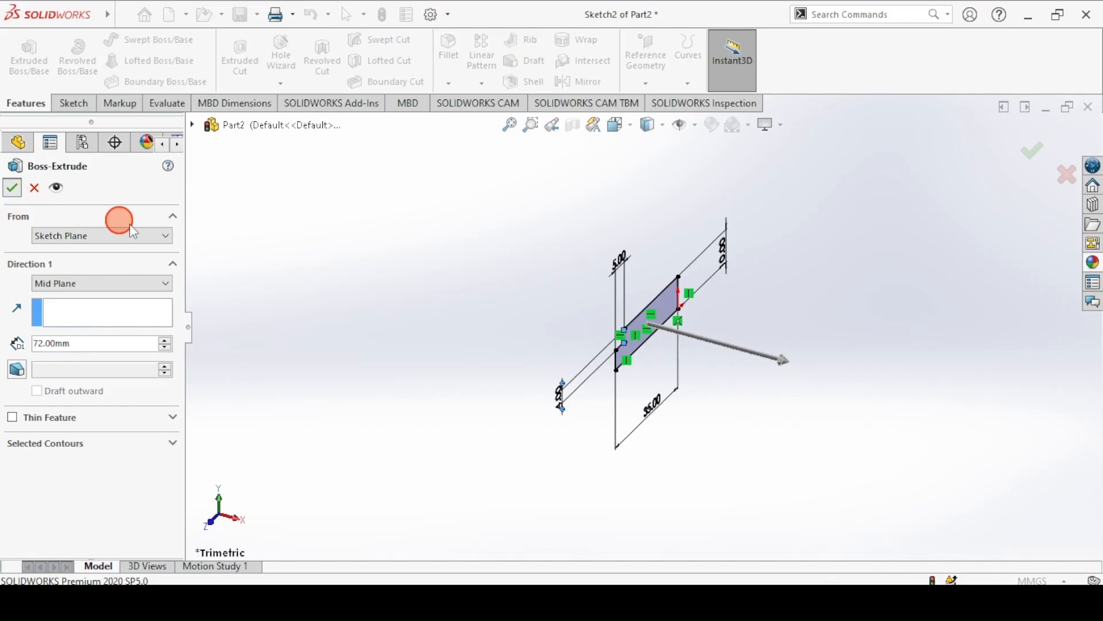
key(ctrl+7)
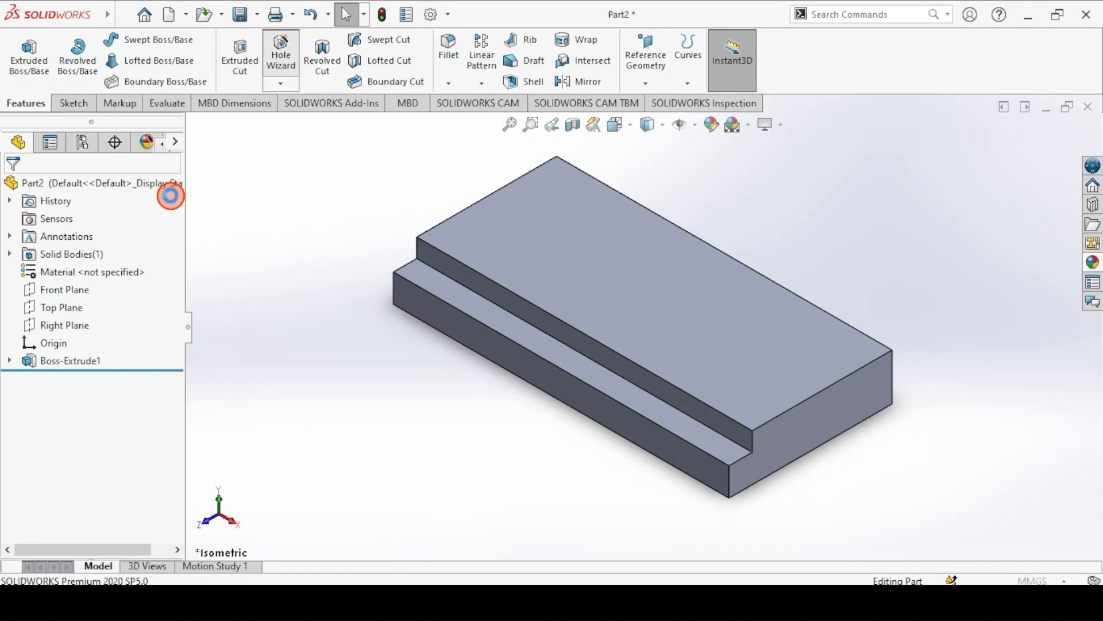
- Place two Hole Wizard positions on the base's upper face, one near each short end
click(109, 217)
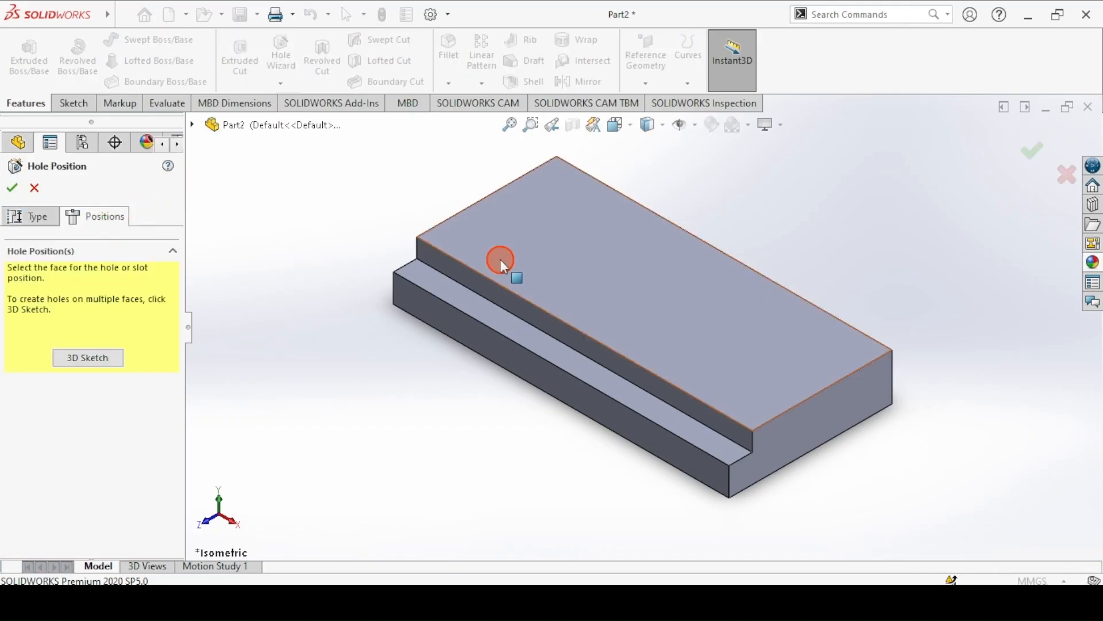
click(616, 250)
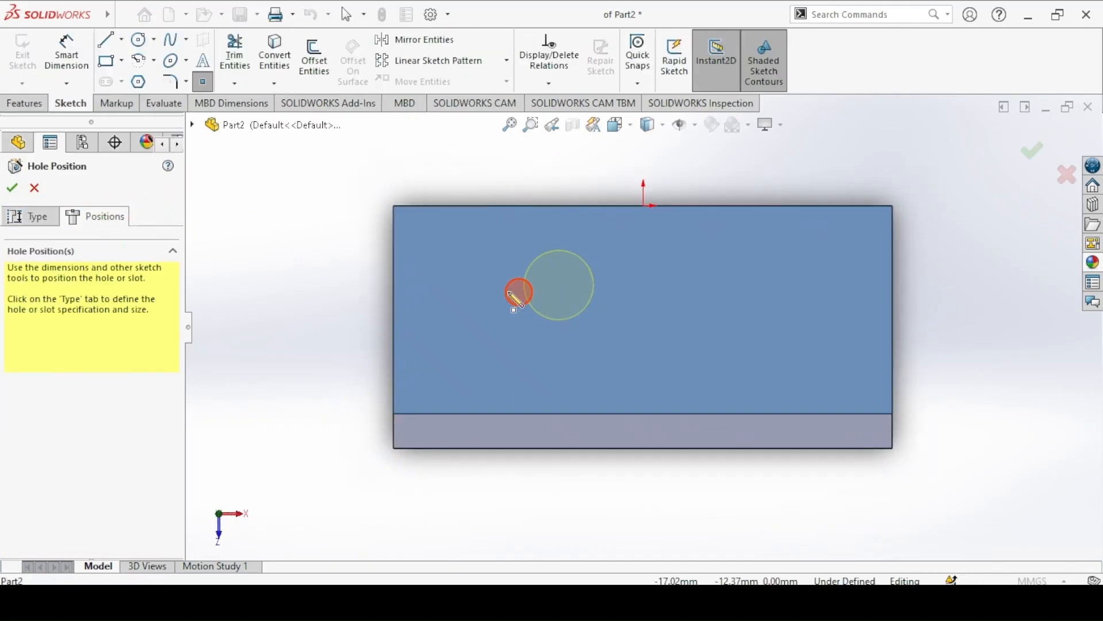
click(473, 293)
click(815, 298)
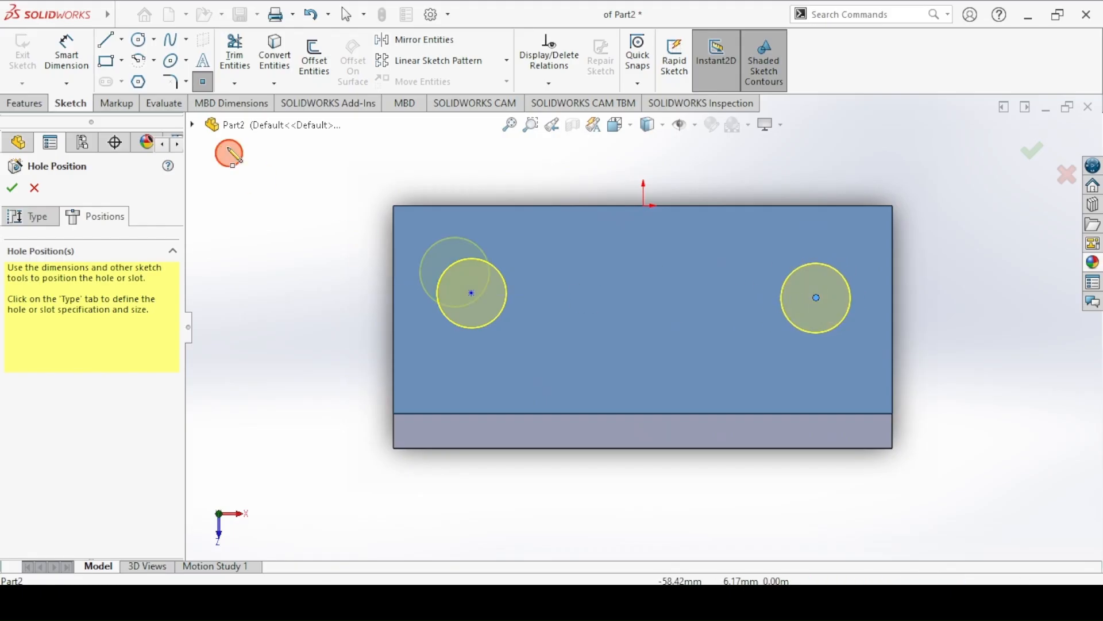
click(202, 82)
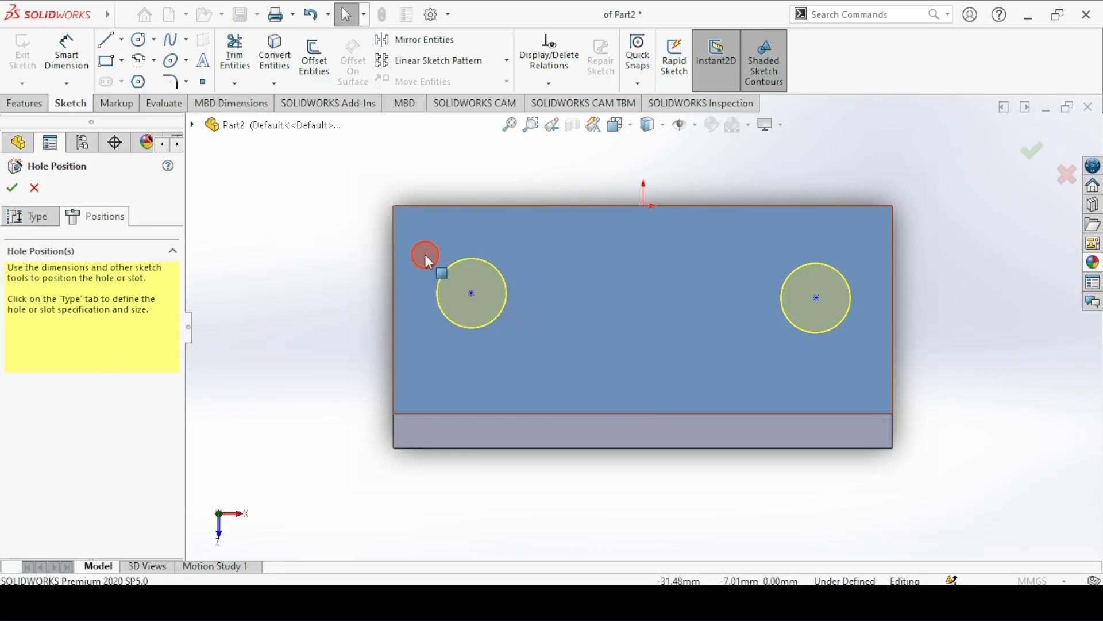
- Add a Horizontal relation between the two hole centre points
click(472, 290)
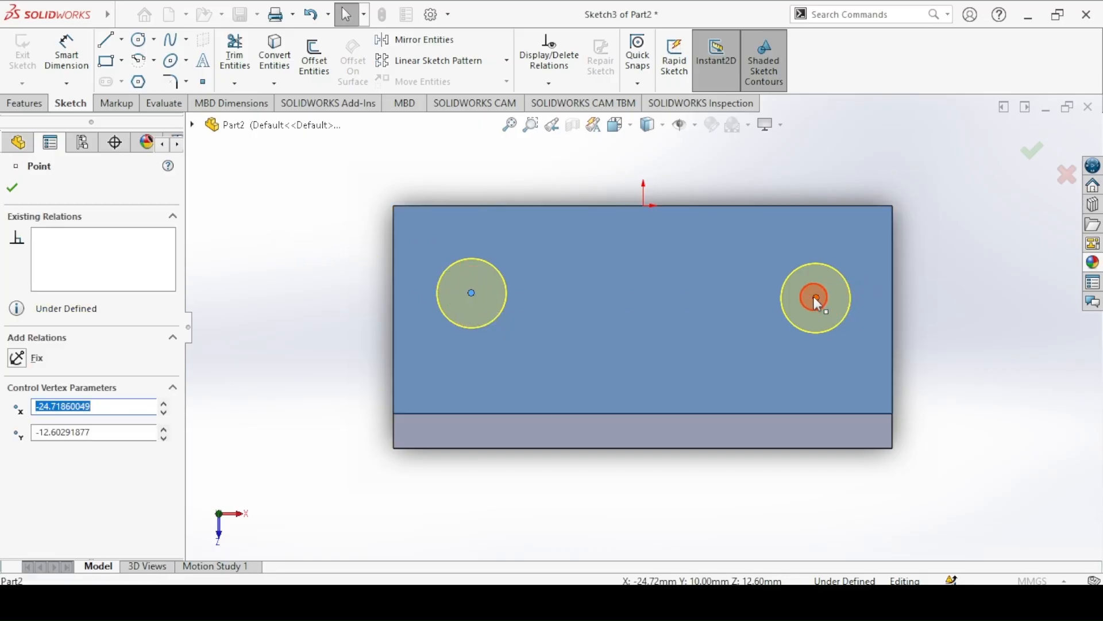
ctrl+click(815, 297)
click(860, 227)
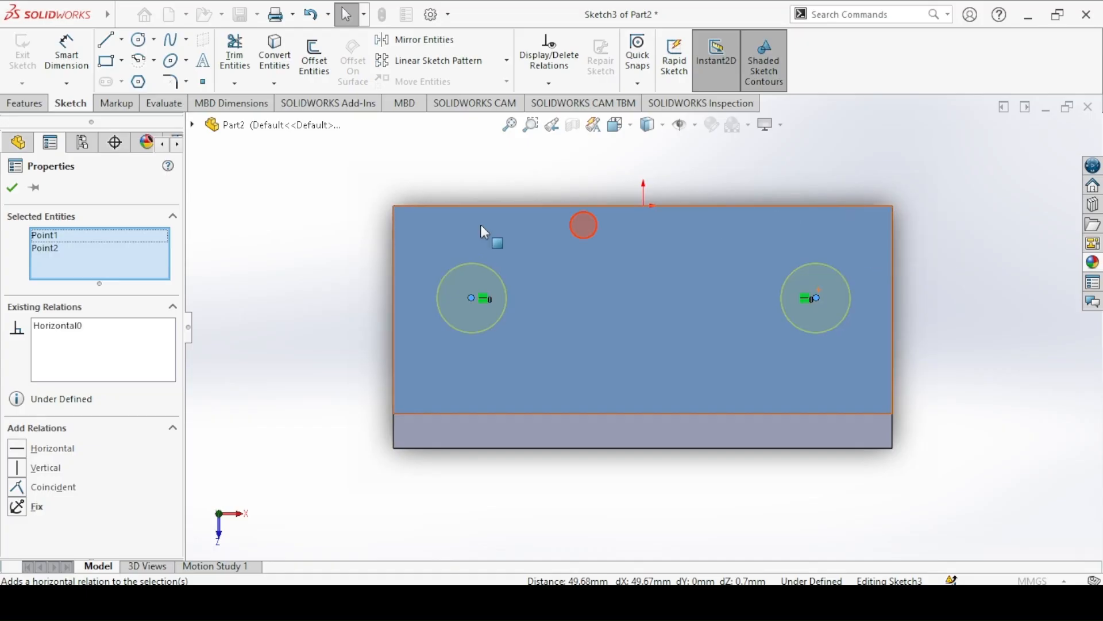
- Draw a vertical construction line from the origin to the midpoint of the base's opposite long edge
click(105, 39)
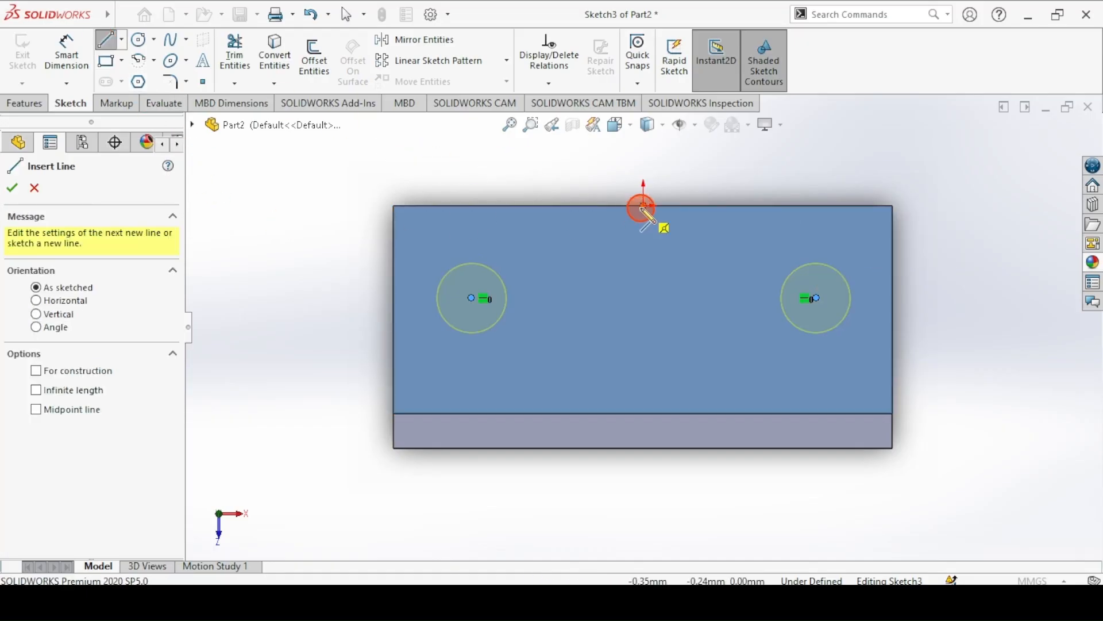
click(56, 373)
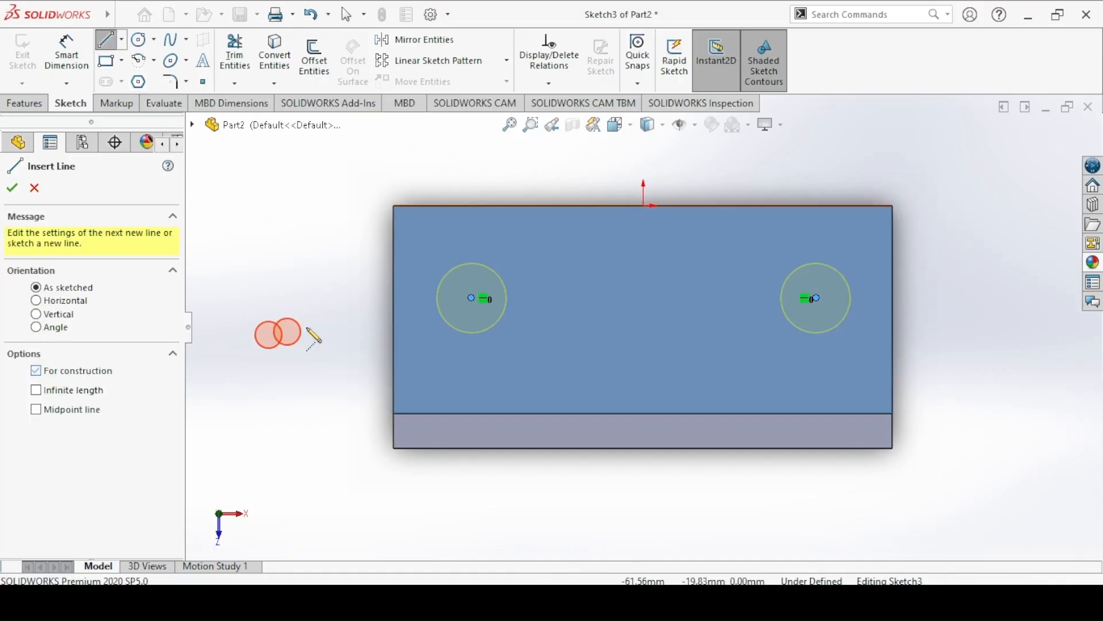
click(644, 205)
click(643, 449)
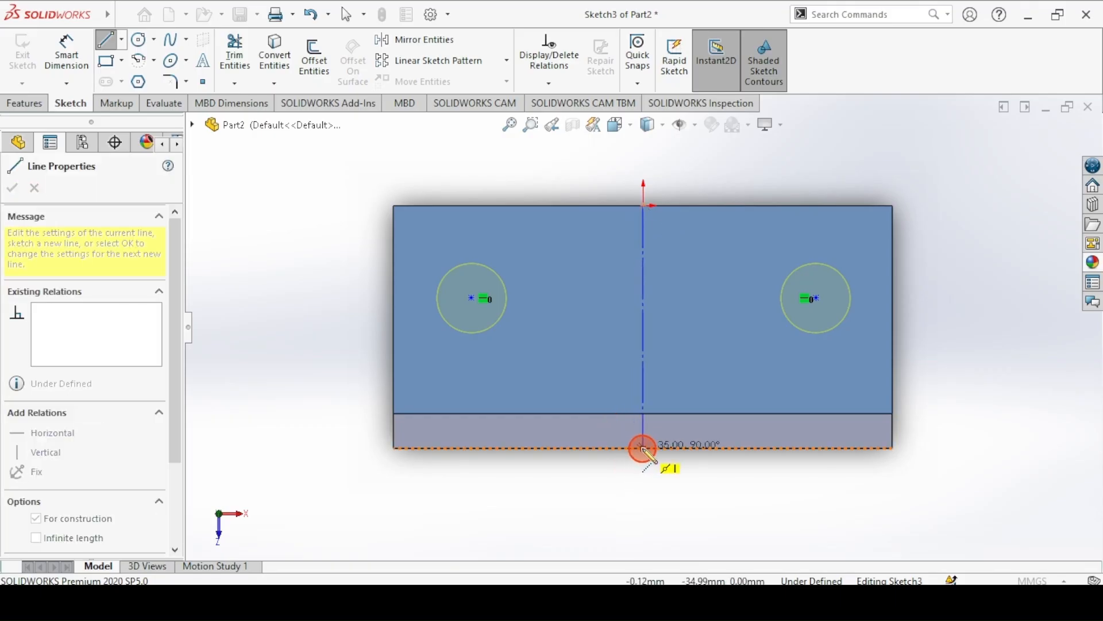
click(104, 38)
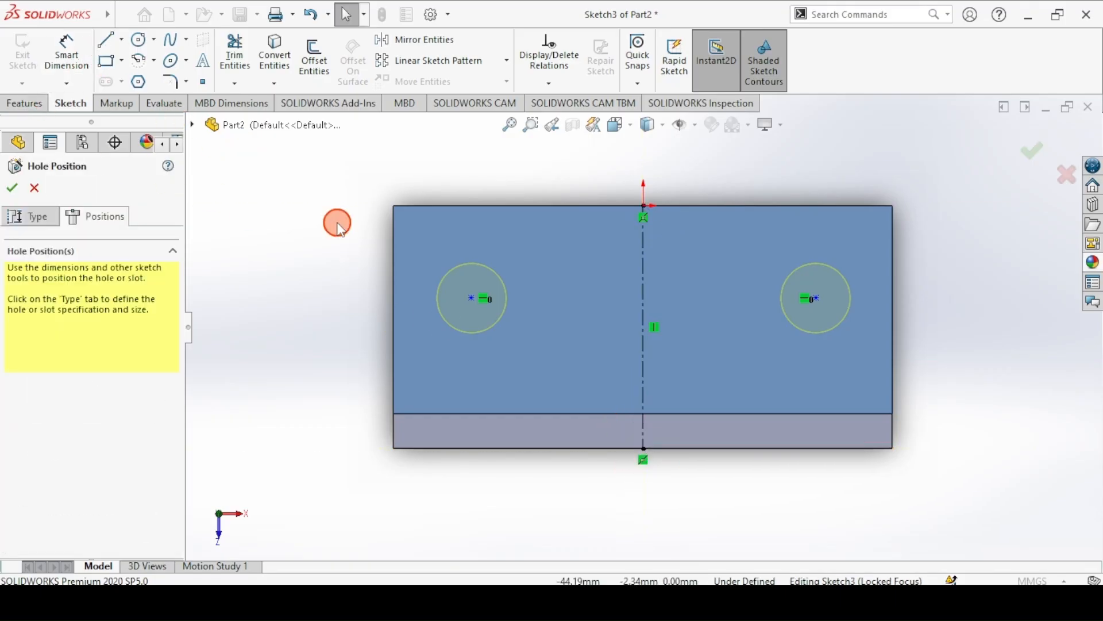
- Make the two hole centre points symmetric about the vertical construction line
click(468, 299)
click(816, 298)
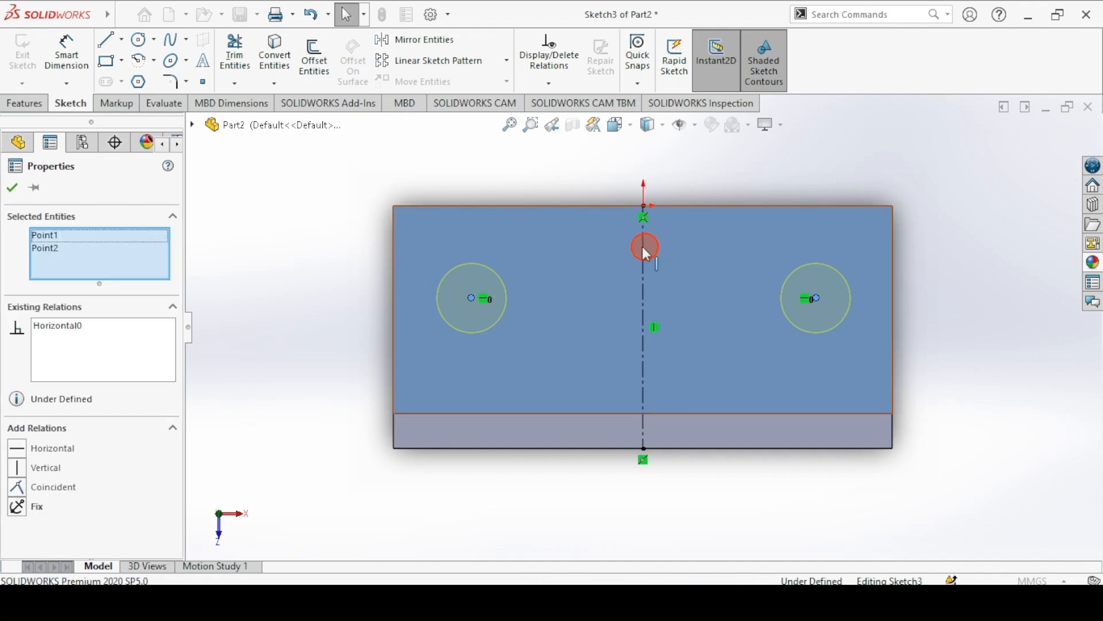
ctrl+click(641, 254)
click(690, 184)
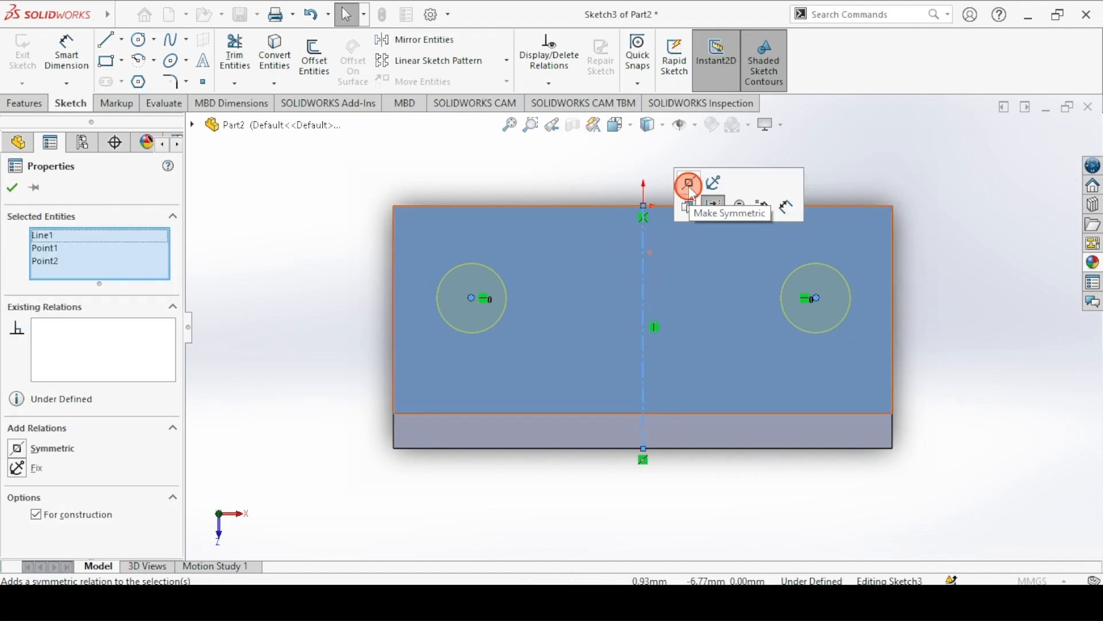
- Consult the Bracket drawing for the hole spacing and dimension the distance between the two hole centres to 48 mm
click(65, 70)
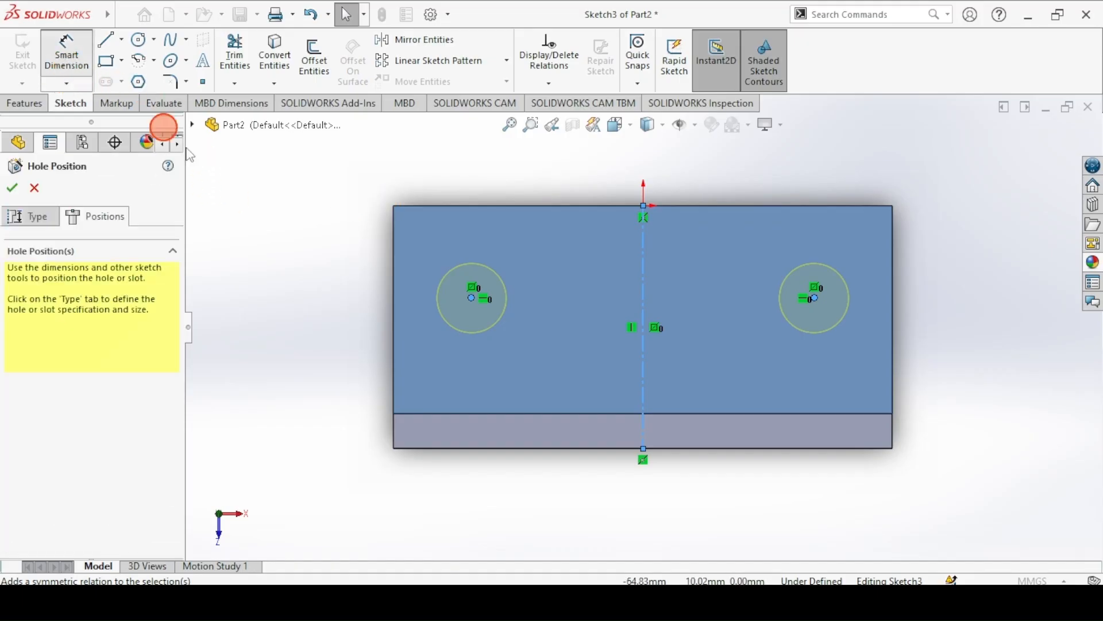
click(407, 574)
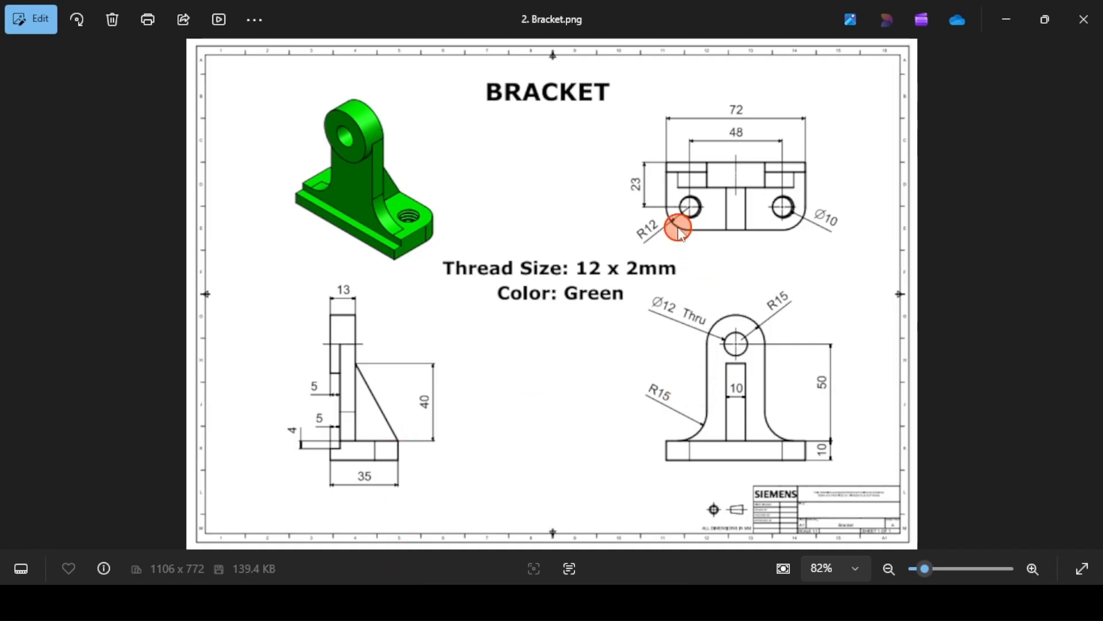
key(alt+Tab)
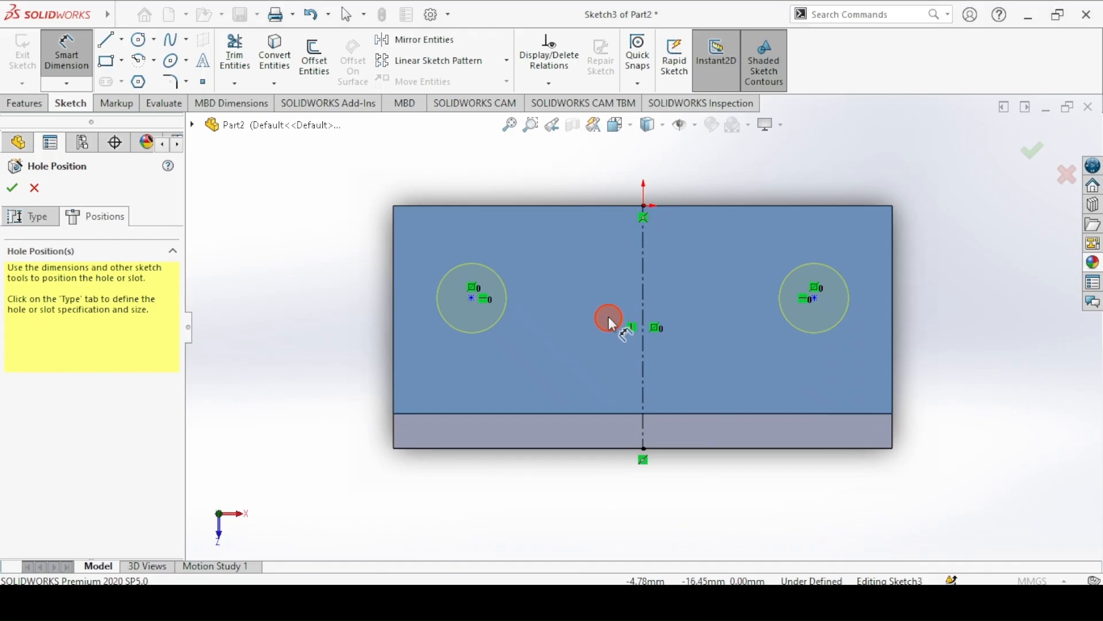
click(472, 297)
click(819, 300)
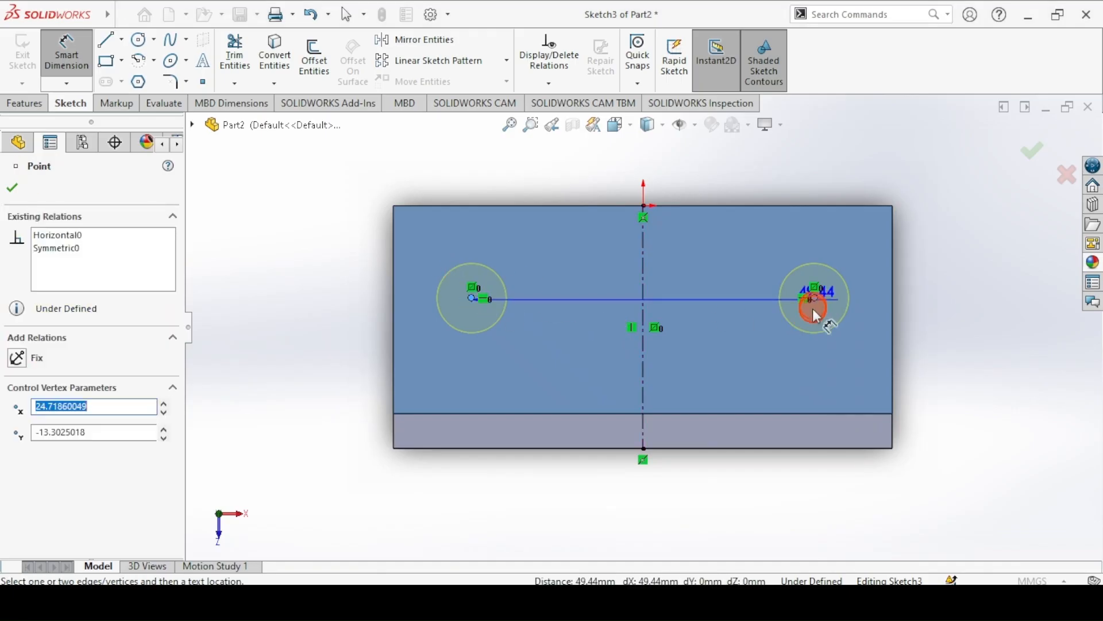
click(679, 503)
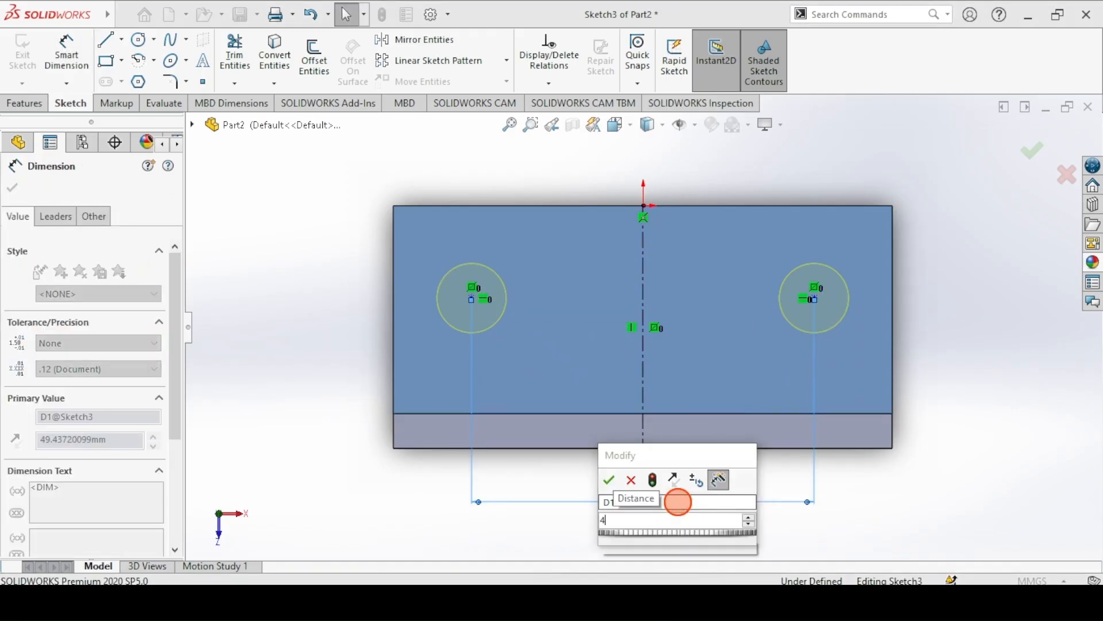
text(48)
key(Return)
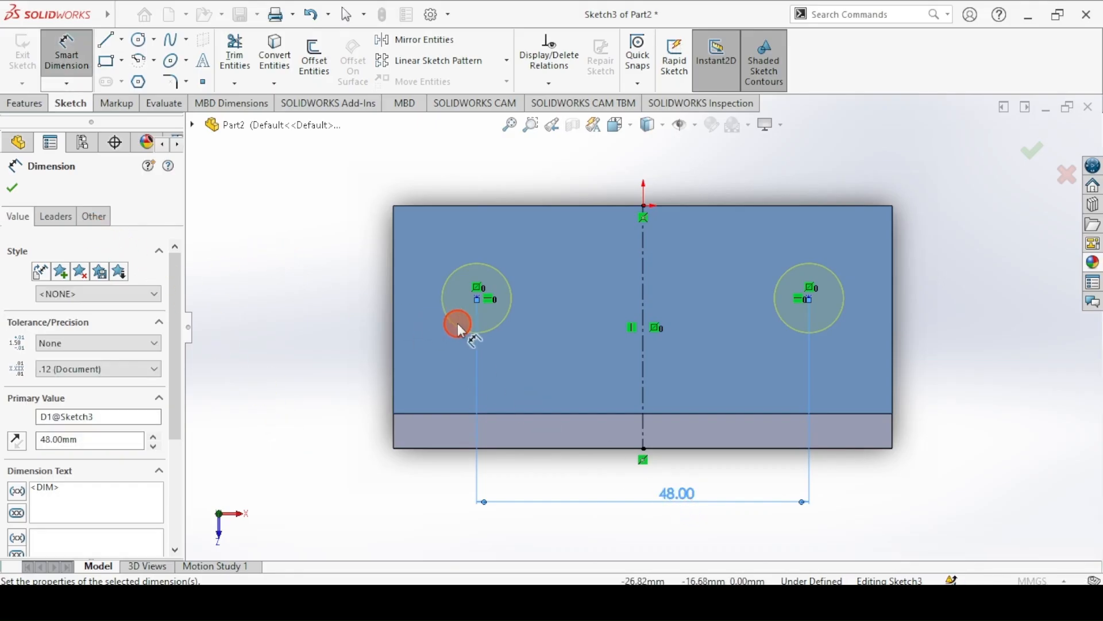
- Dimension the hole centre to the outer long edge on the stepped side at 23 mm and finish dimensioning
click(423, 598)
click(465, 448)
click(324, 395)
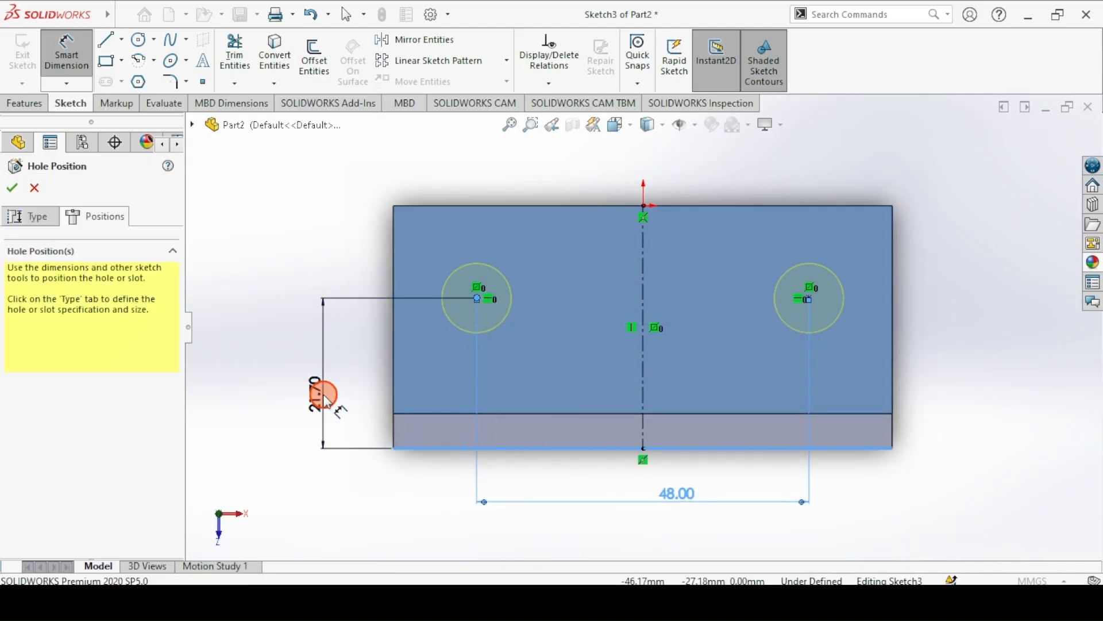
text(23)
key(Return)
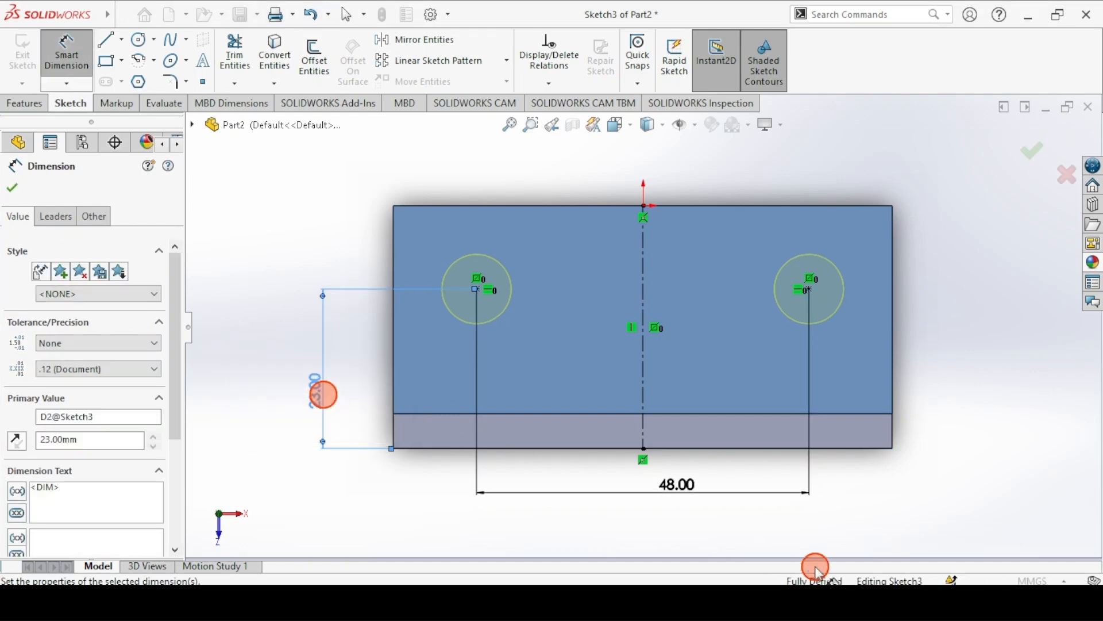
click(259, 292)
click(12, 188)
- Create both holes as simple legacy holes, 10 mm in diameter and Through All, and show the part in isometric view
click(23, 216)
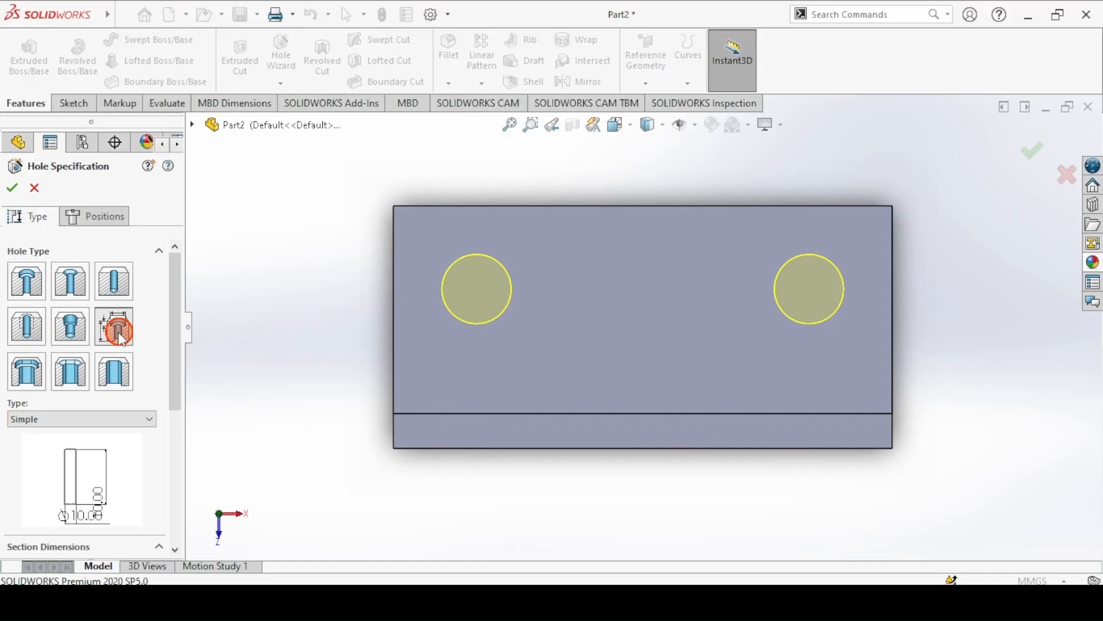
click(122, 338)
click(55, 416)
click(91, 418)
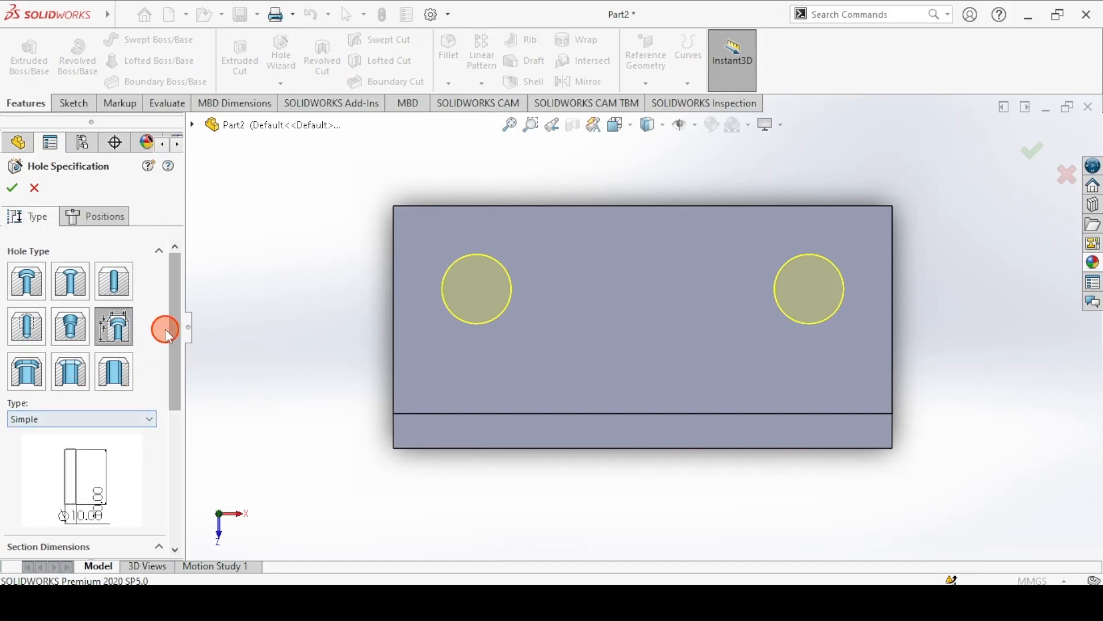
drag(174, 348, 188, 460)
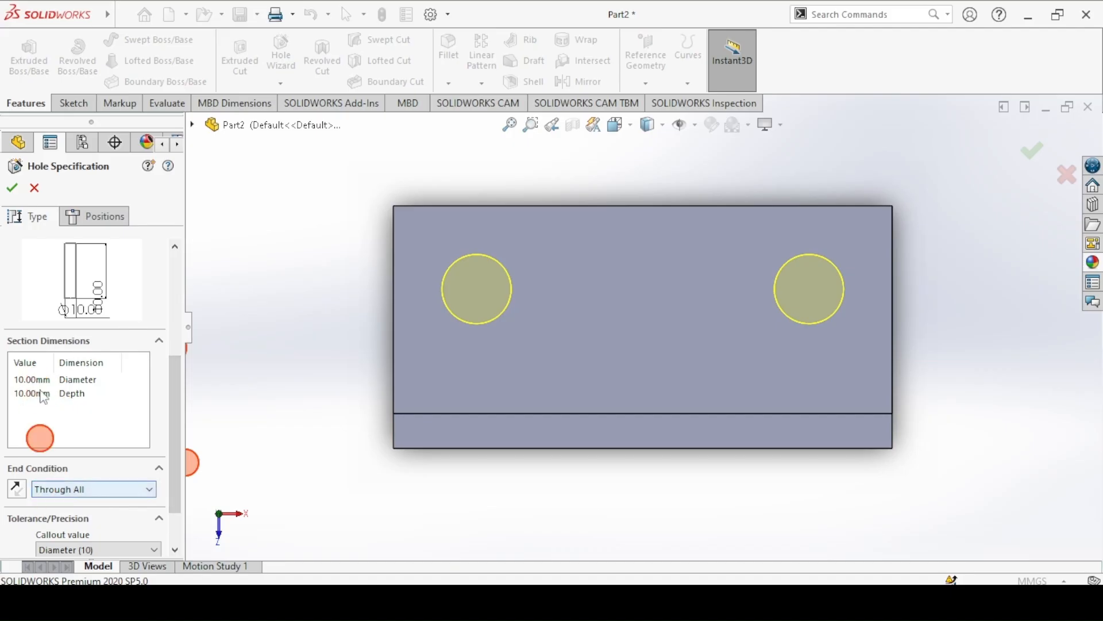
click(12, 188)
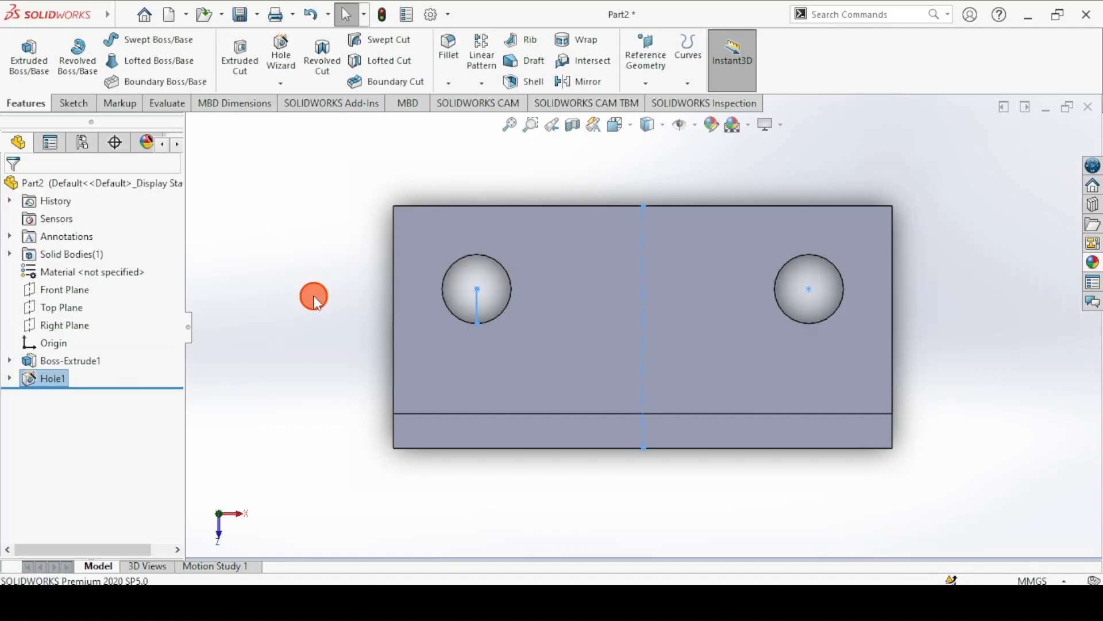
key(ctrl+7)
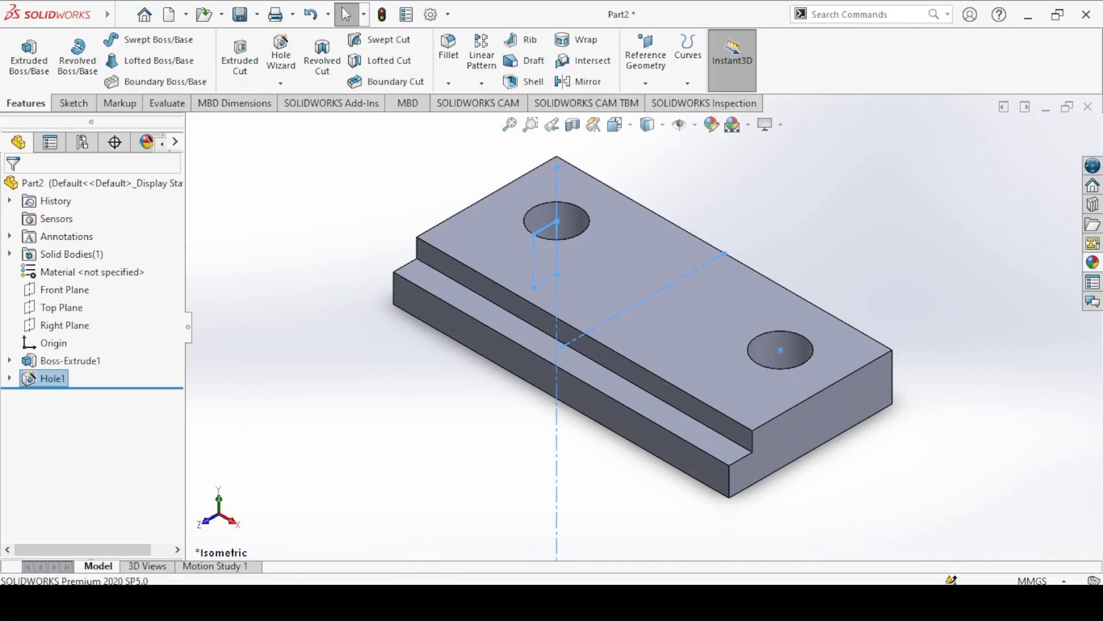
- Consult the Bracket drawing and fillet the two vertical corner edges opposite the stepped side with a 12 mm radius, returning to isometric view
key(alt+Tab)
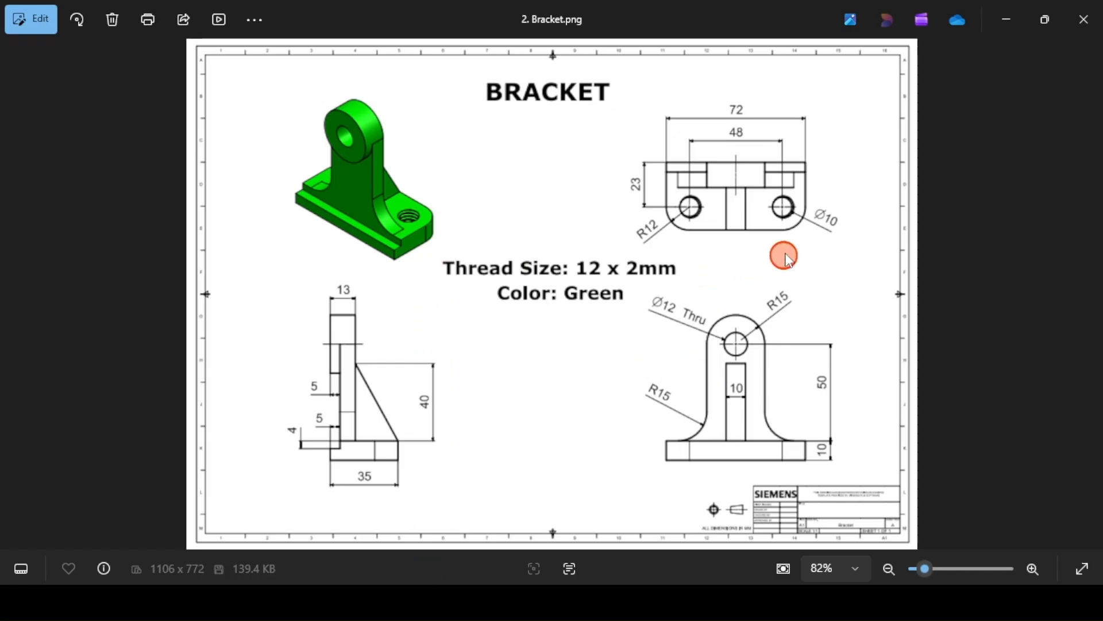
click(484, 601)
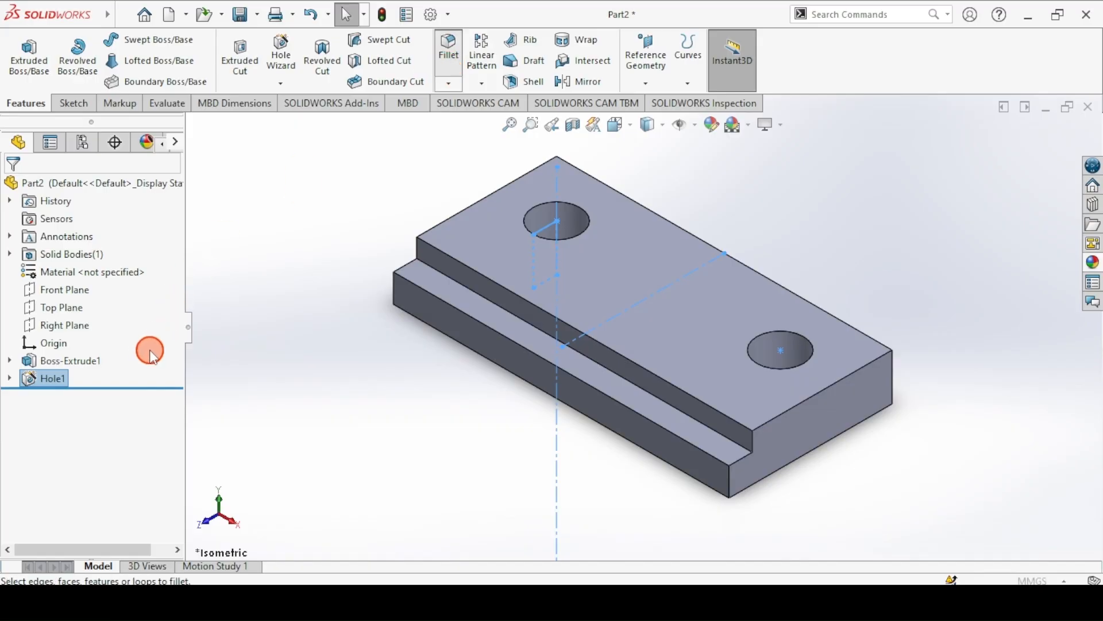
text(12)
key(Return)
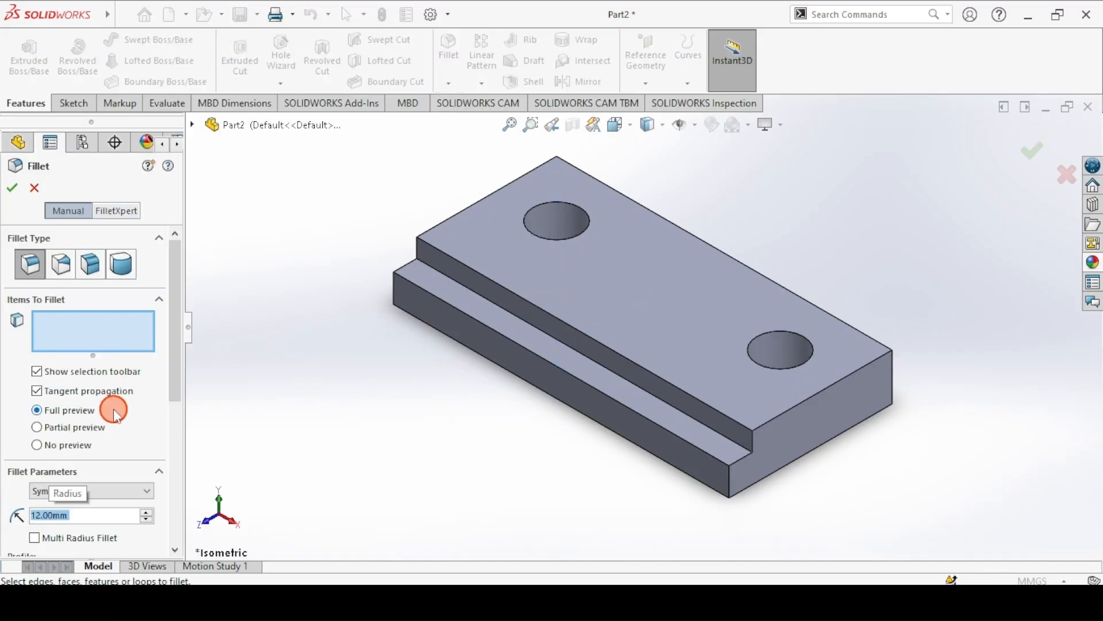
click(893, 384)
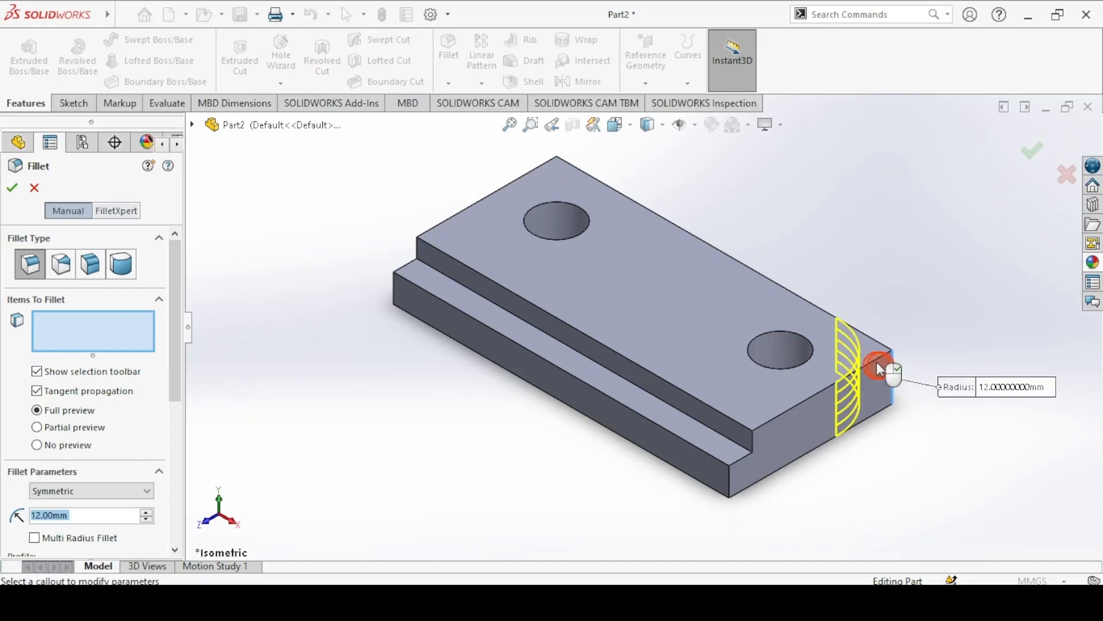
middle_drag(874, 370, 665, 409)
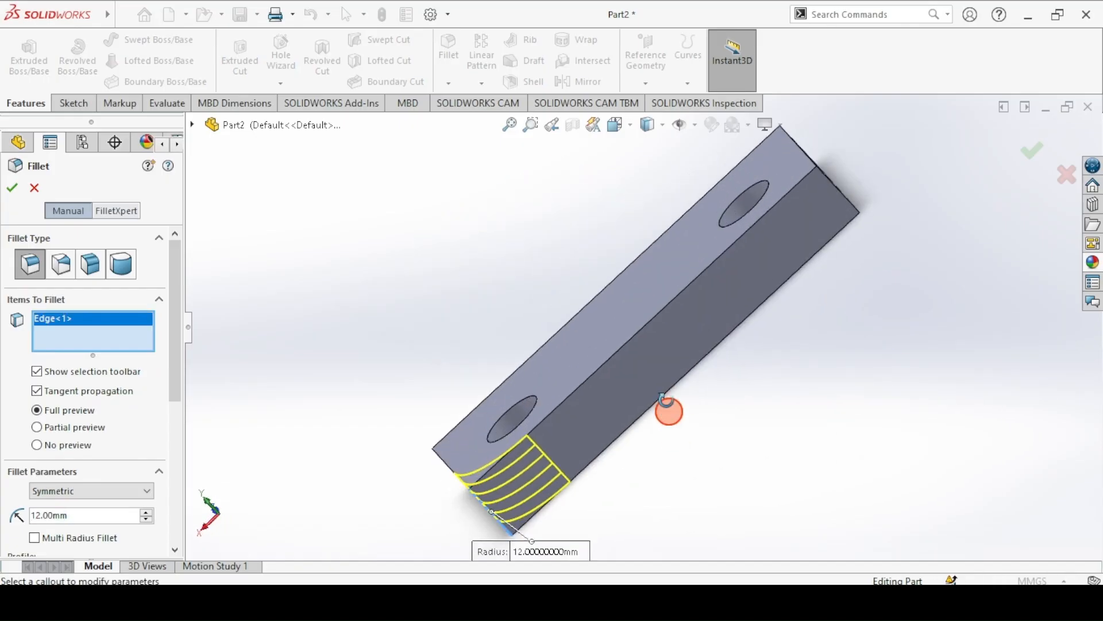
click(827, 178)
click(14, 198)
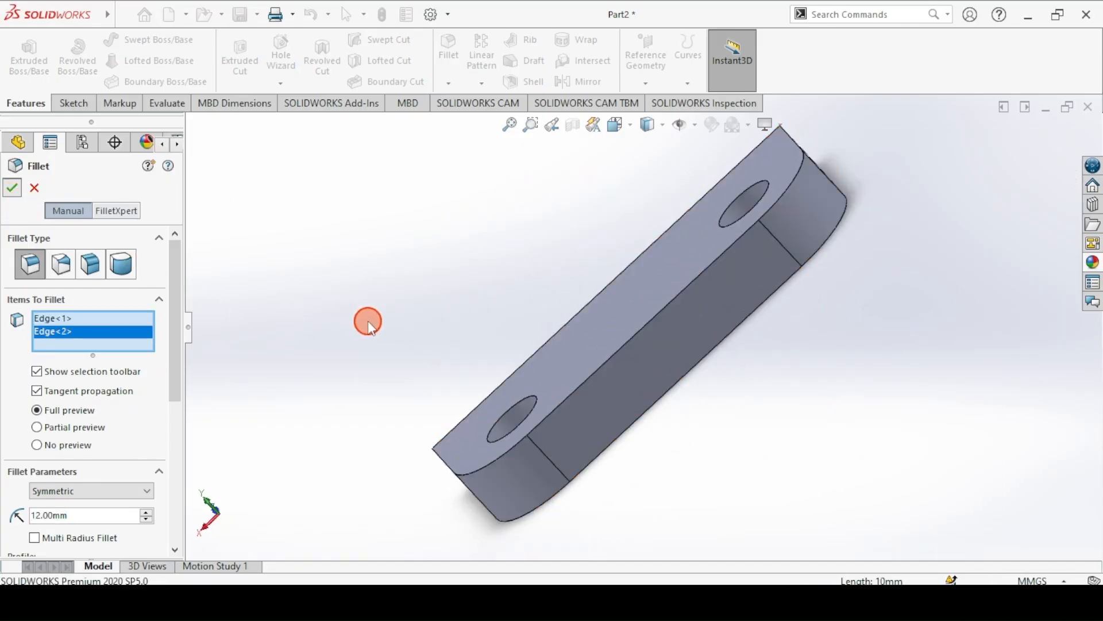
key(ctrl+7)
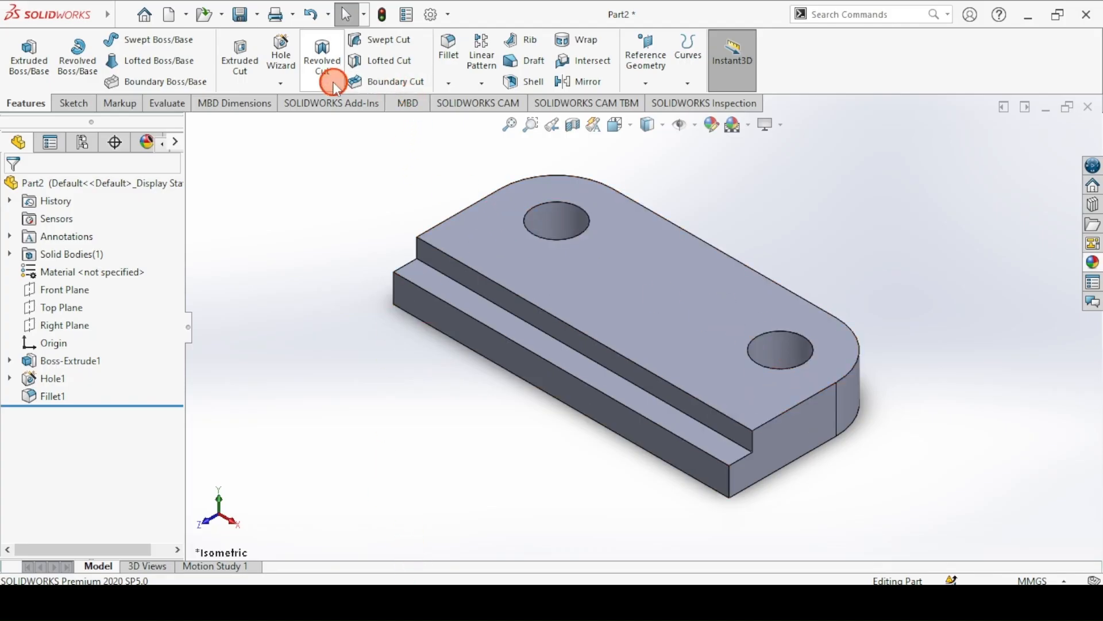
- Start a Thread feature in one hole, running from its top edge up to its bottom edge
click(281, 83)
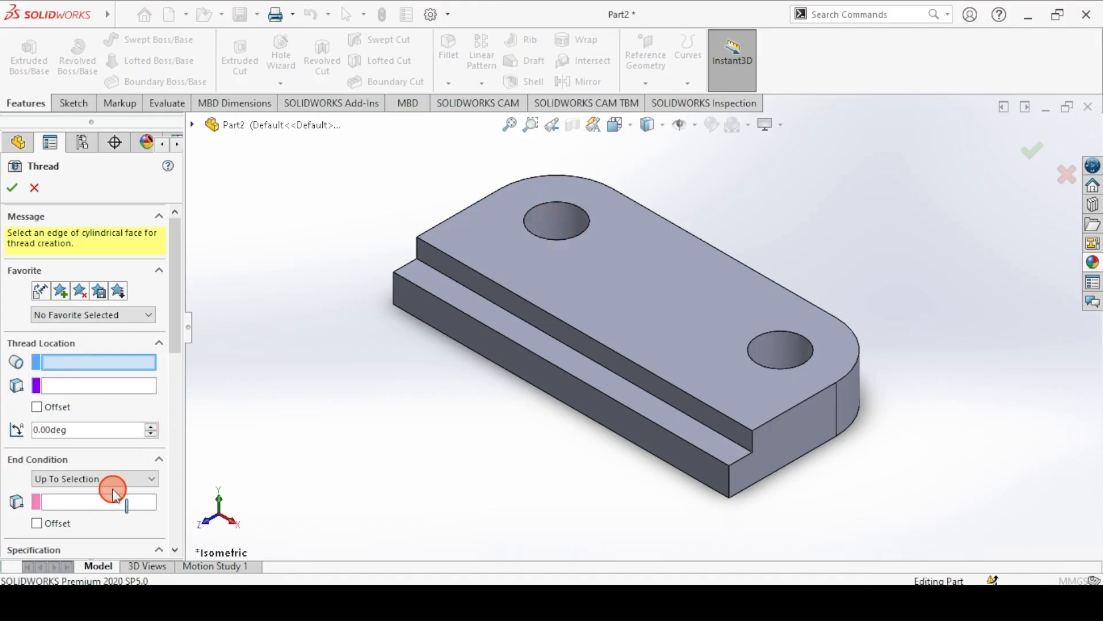
click(80, 449)
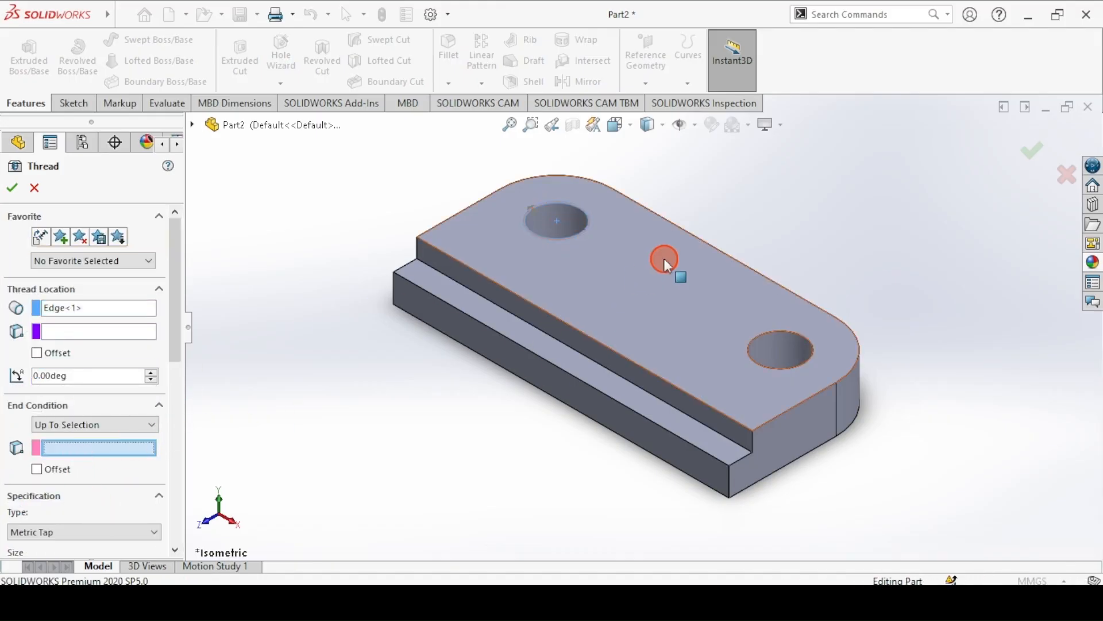
middle_drag(667, 266, 553, 215)
click(555, 201)
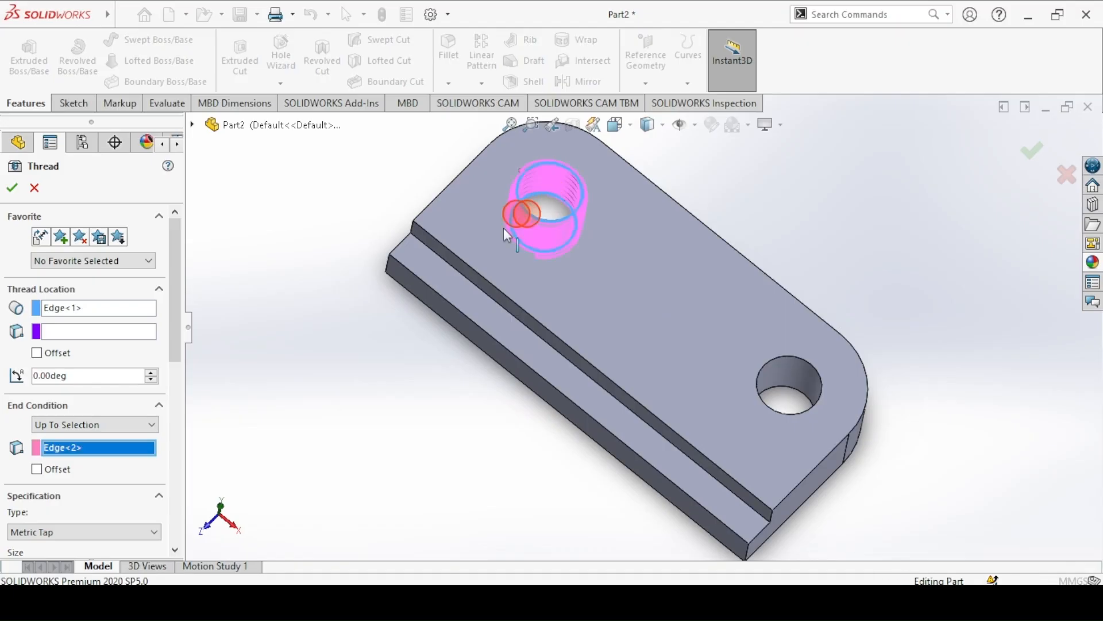
- Extend the thread 3 mm beyond both hole ends, check the drawing's thread callout, and create it as an M12x1.5 Metric Tap cut thread
click(37, 352)
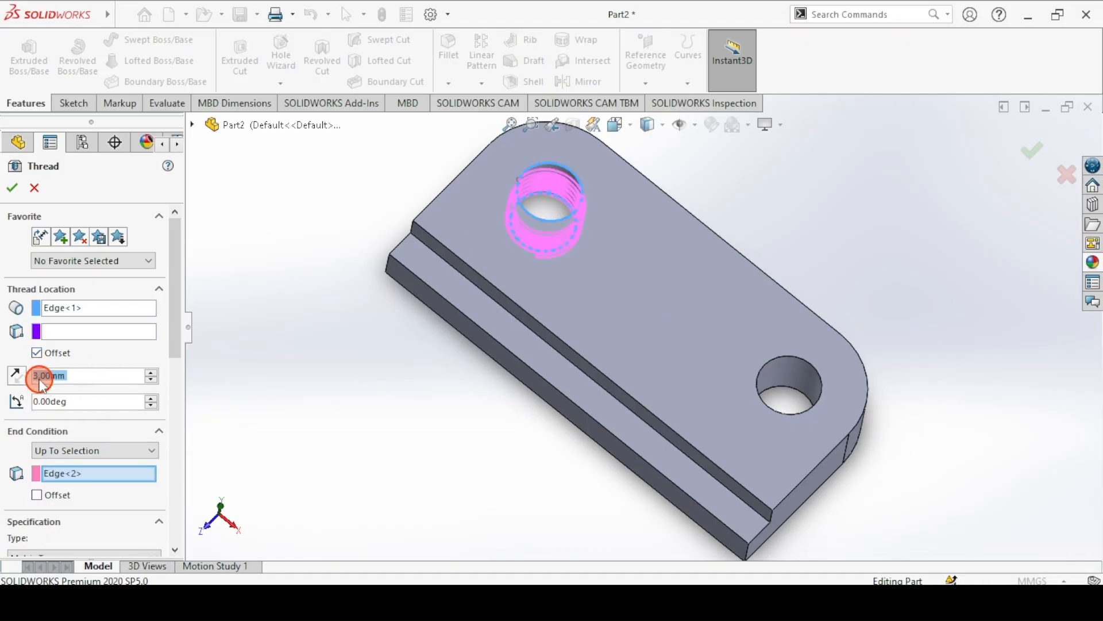
click(23, 374)
click(37, 496)
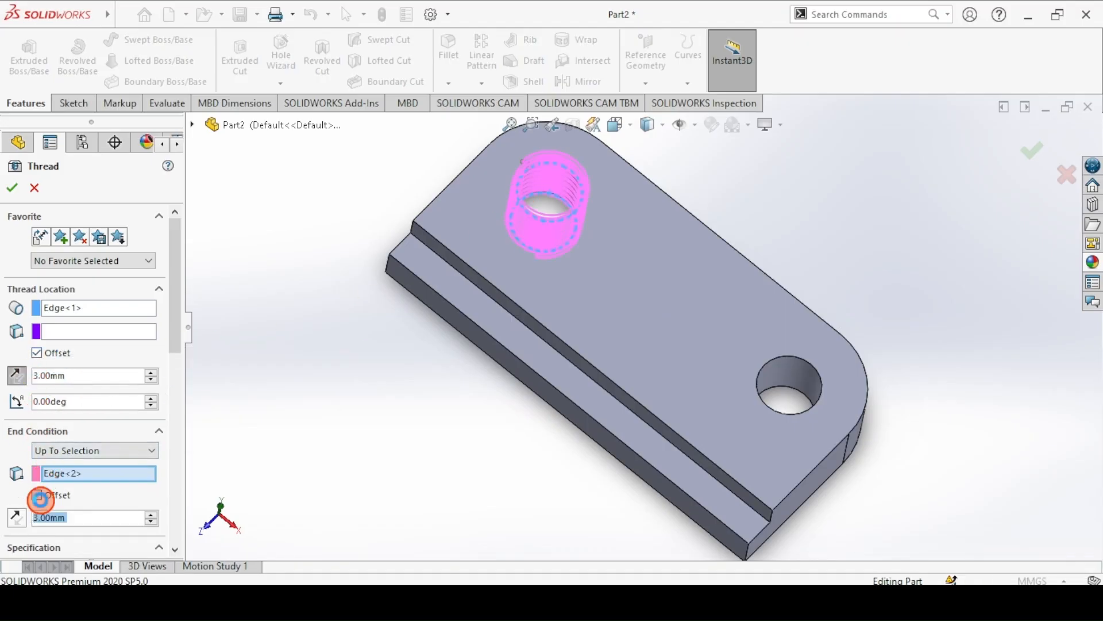
scroll(172, 276, down, 5)
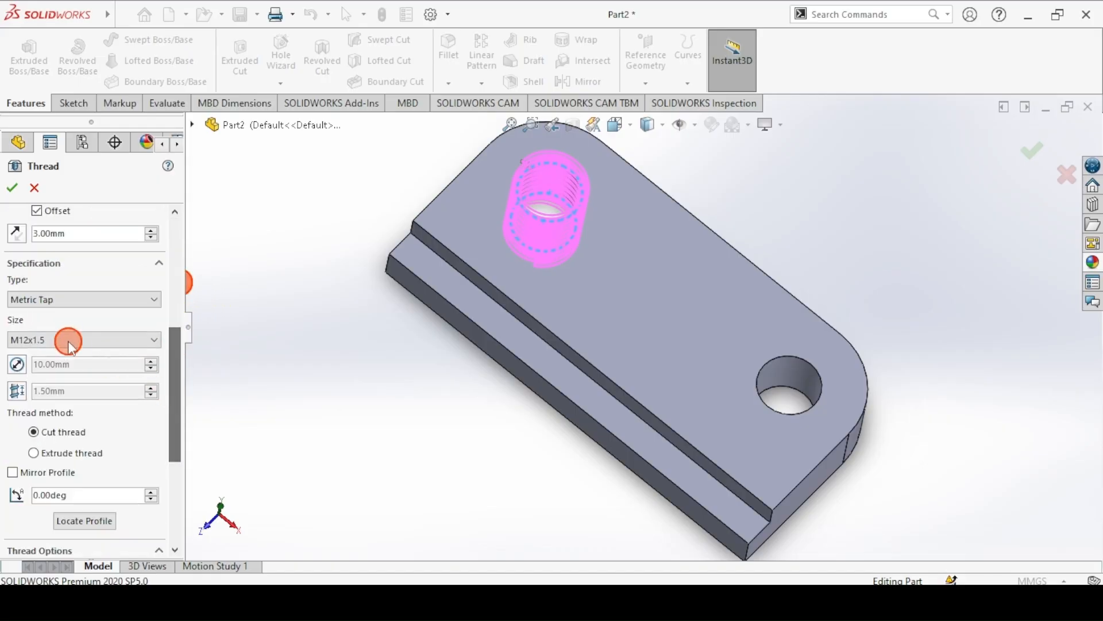
key(alt+Tab)
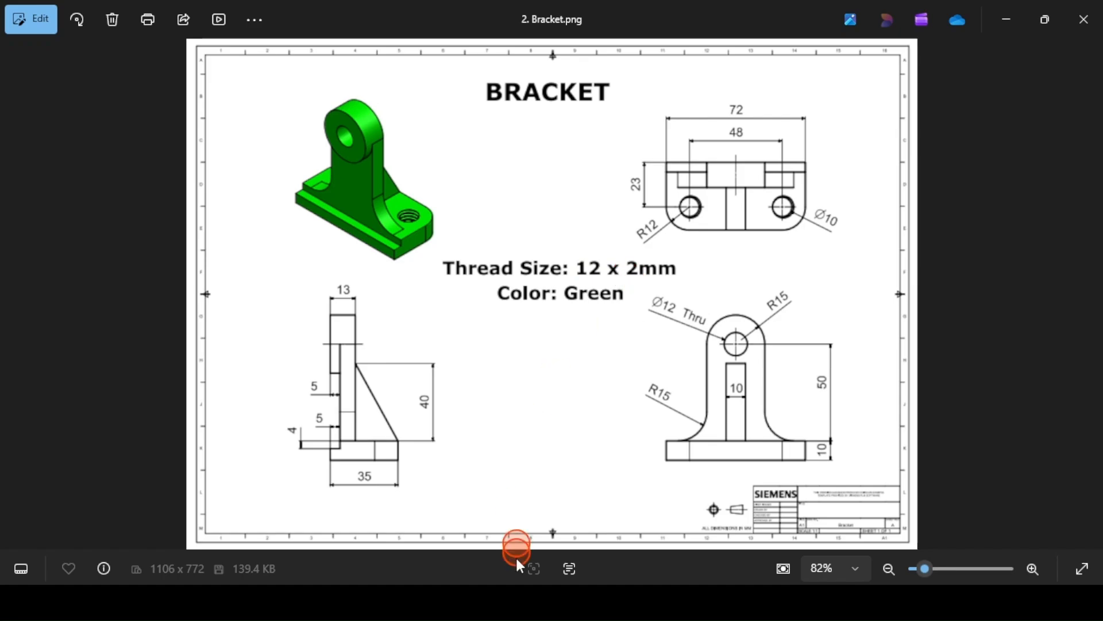
key(alt+Tab)
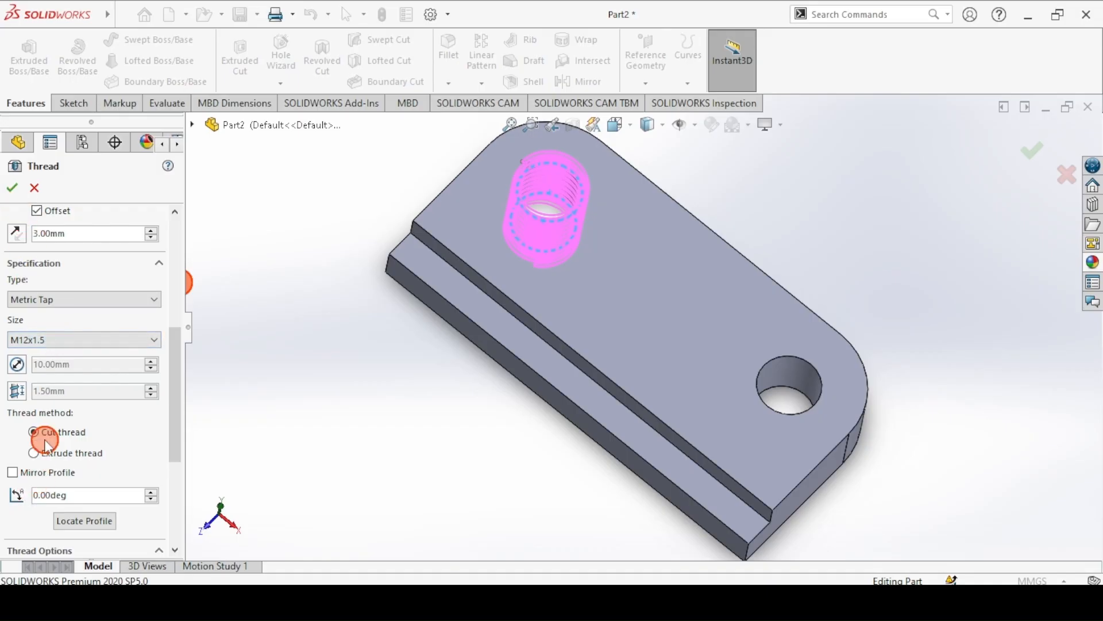
click(15, 190)
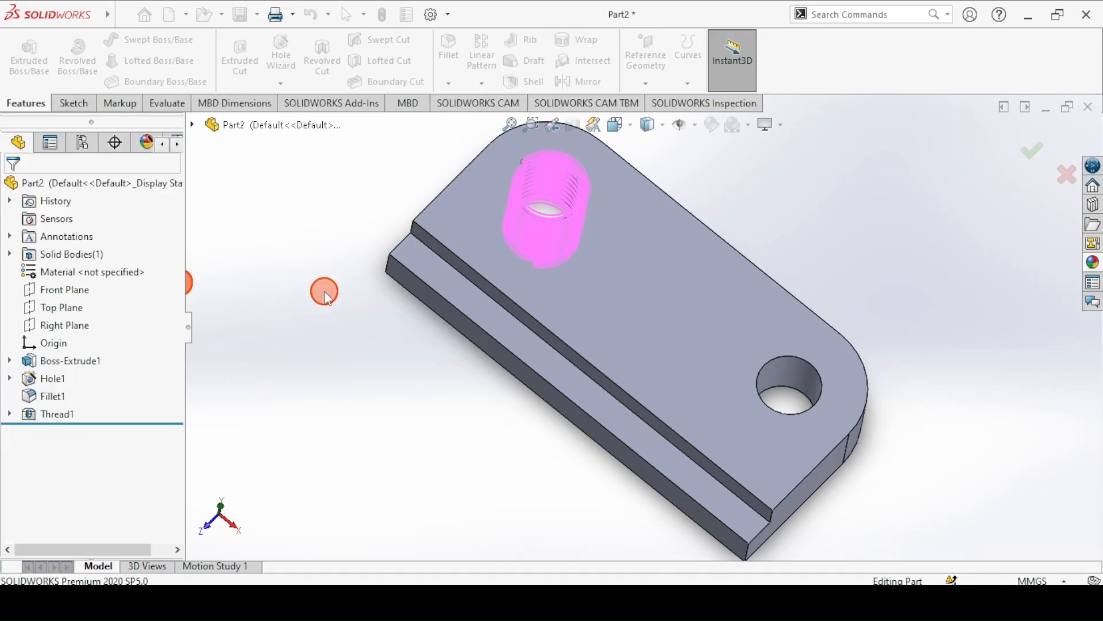
- Linear-pattern the thread into the other hole along the step's long edge, with 2 instances spaced 48 mm as in the drawing, and return to isometric view
click(69, 417)
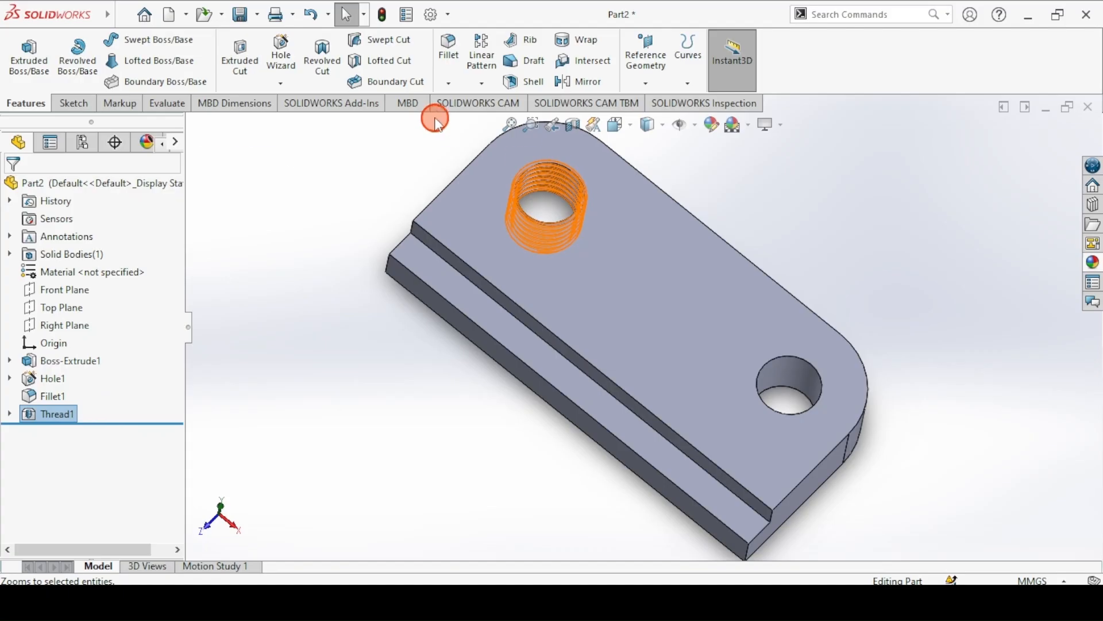
click(482, 50)
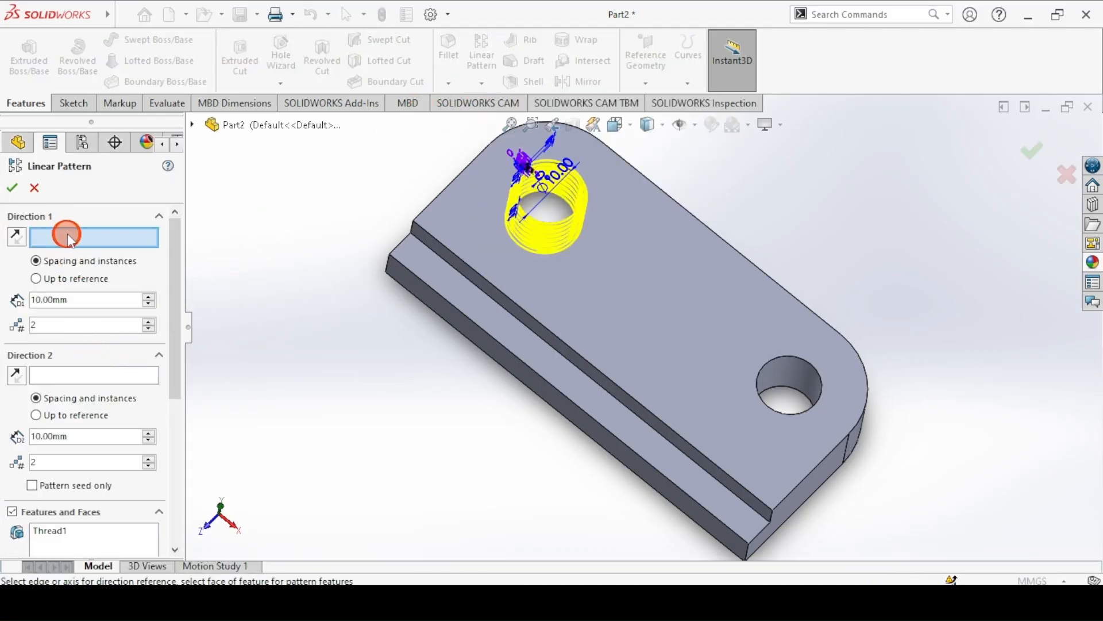
click(567, 344)
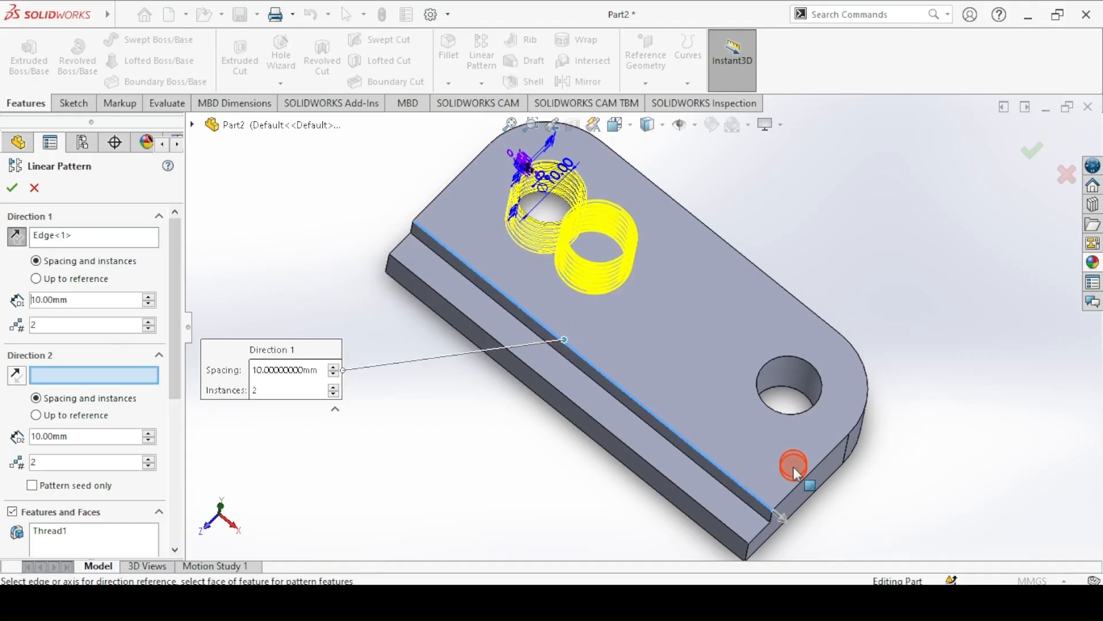
key(alt+Tab)
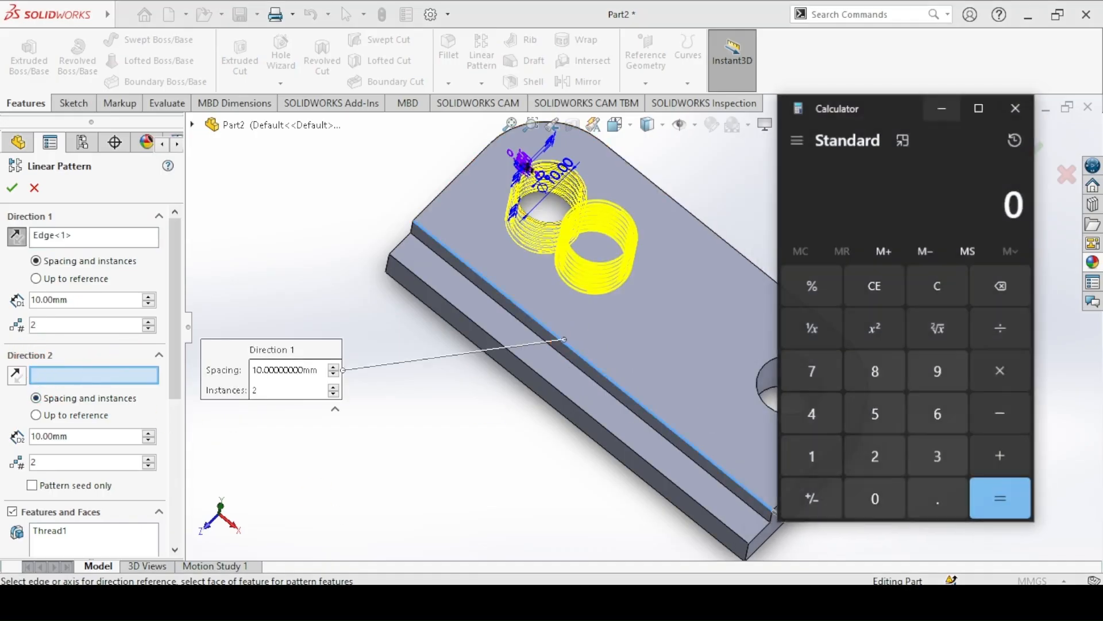
key(alt+Tab)
key(alt+Tab)
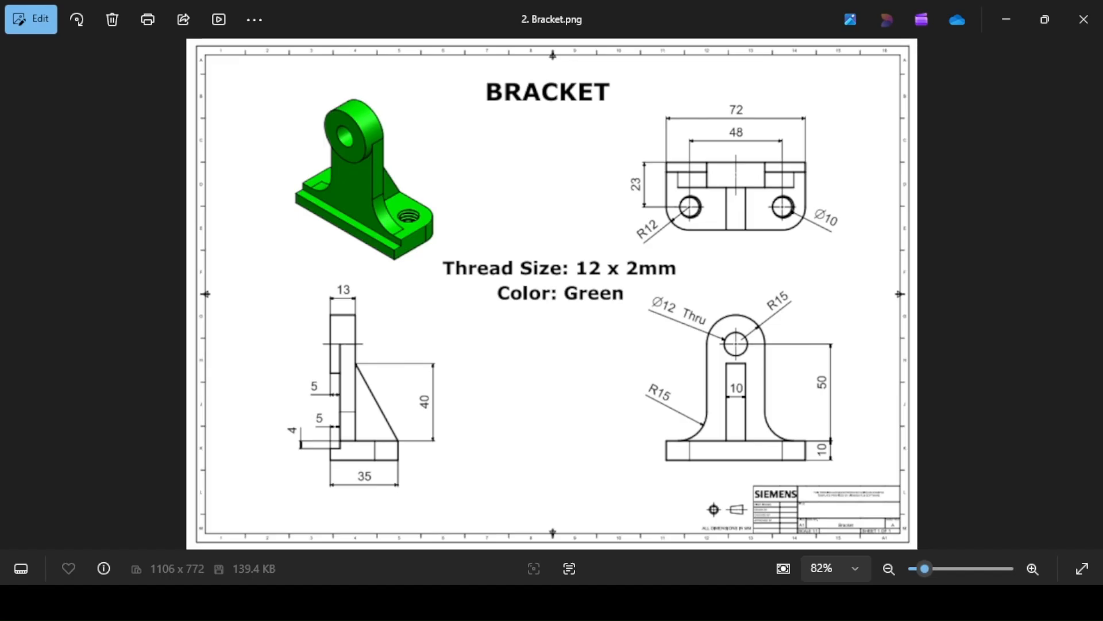
key(alt+Tab)
double_click(49, 299)
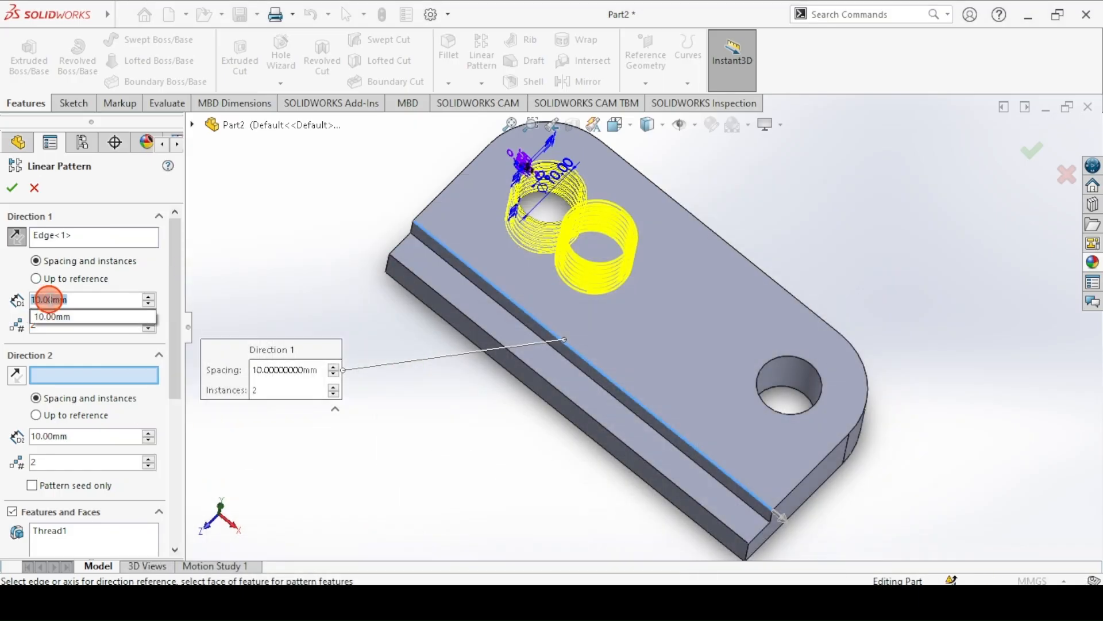
text(48)
key(Return)
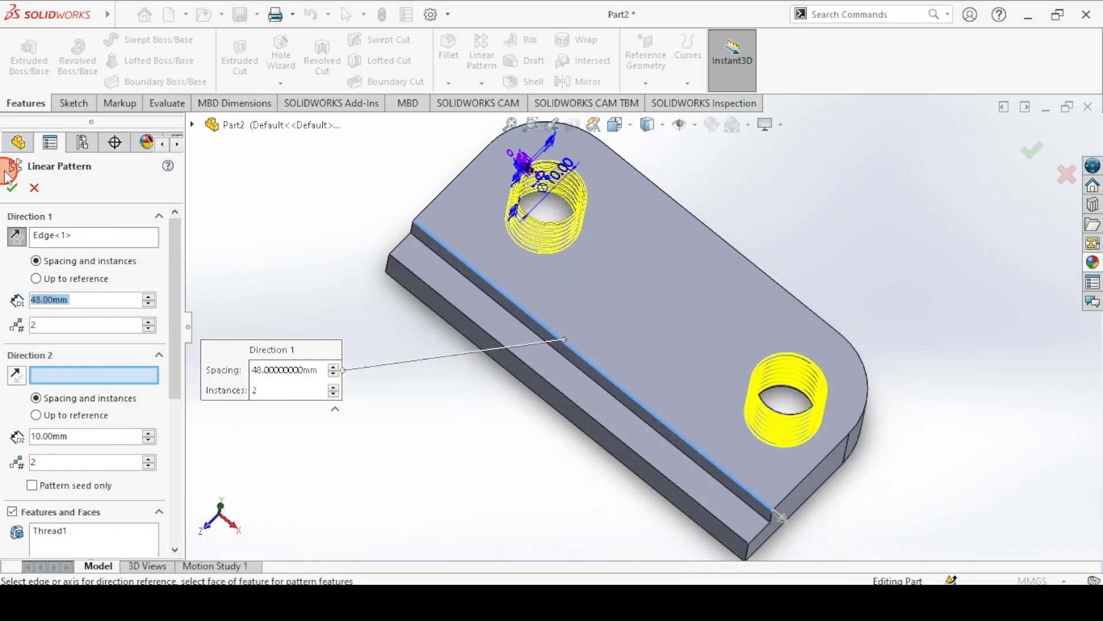
click(23, 192)
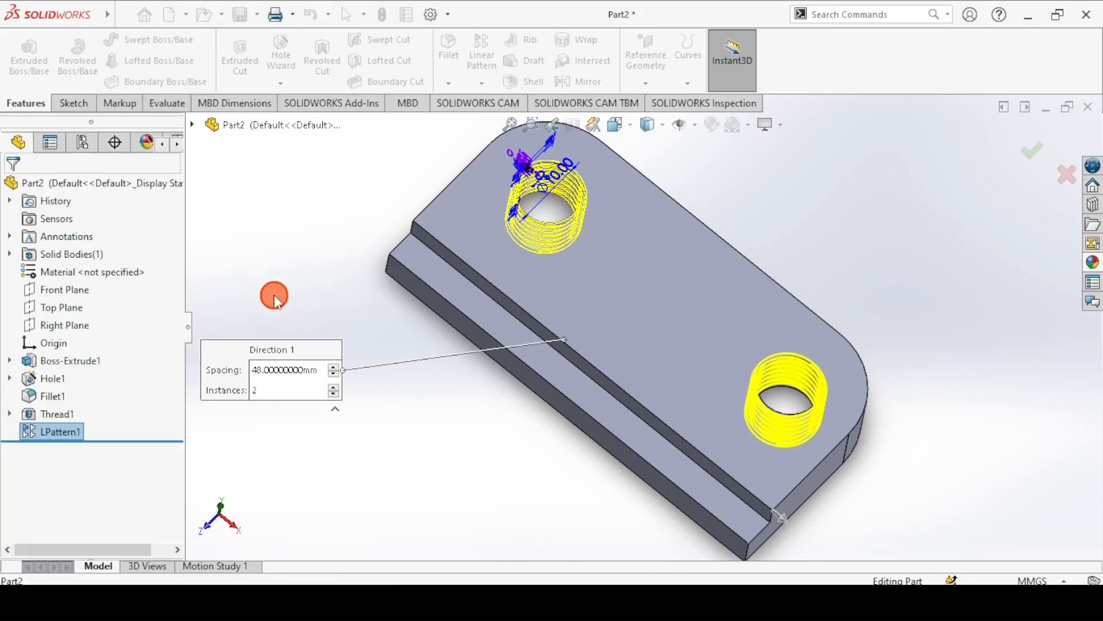
key(ctrl+7)
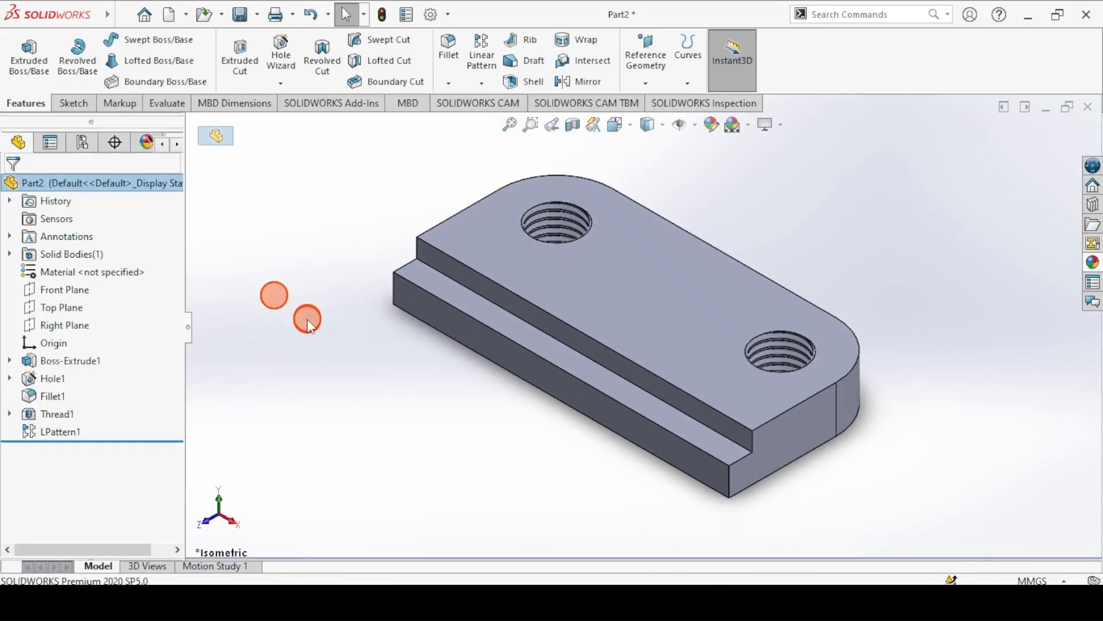
- Start a sketch on the recessed vertical face of the step and draw a circle about 31 mm in diameter above the plate
key(alt+Tab)
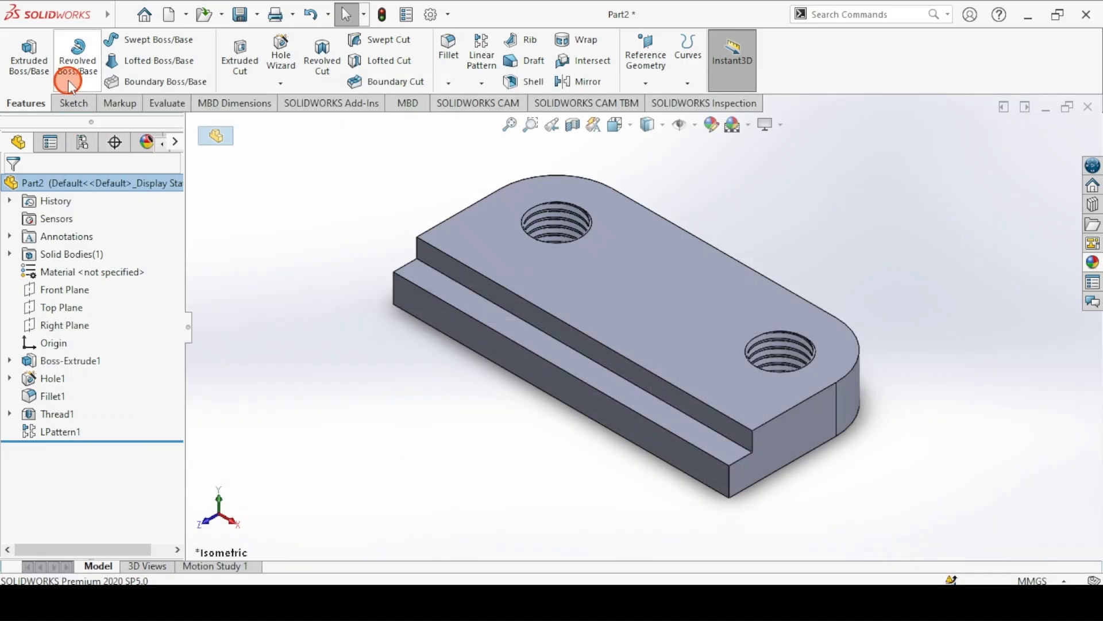
click(74, 104)
click(23, 49)
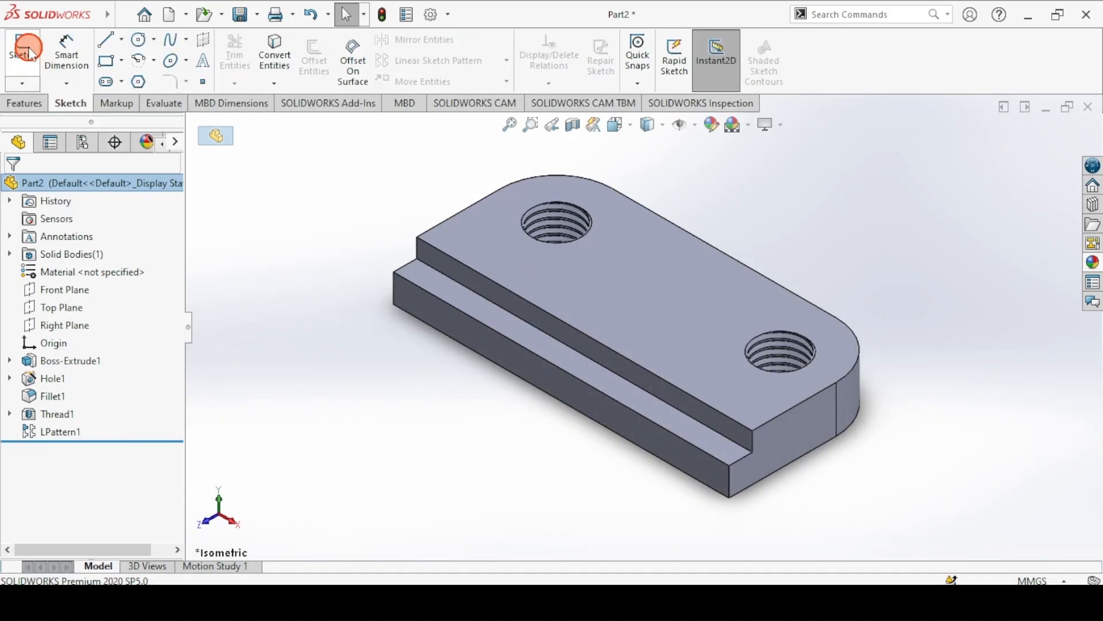
click(447, 264)
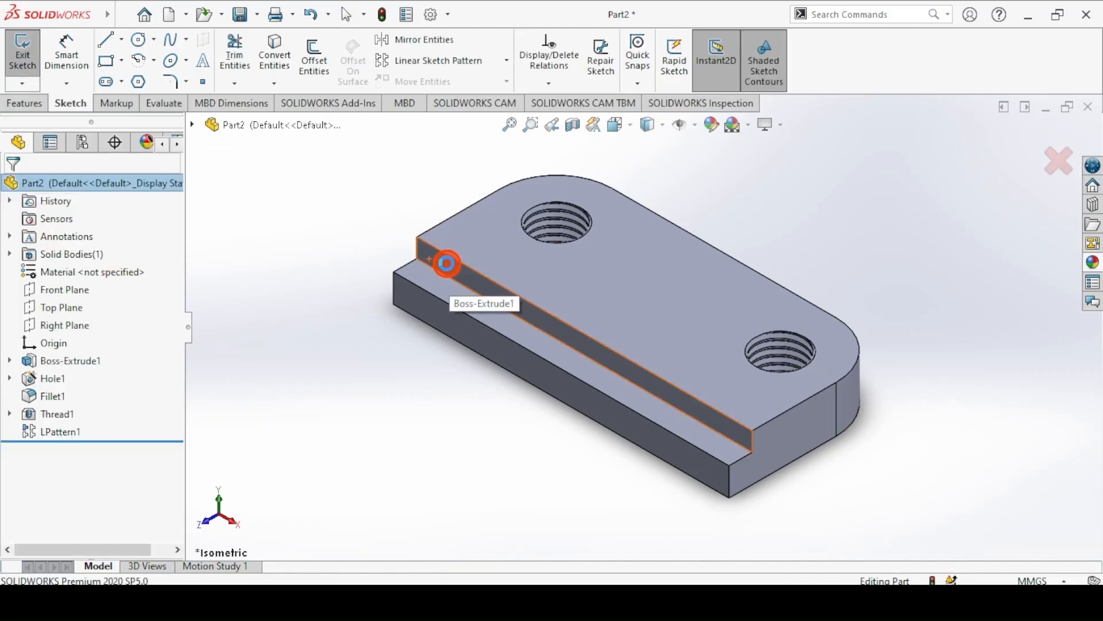
ctrl+middle_drag(442, 261, 441, 426)
shift+middle_drag(416, 318, 418, 351)
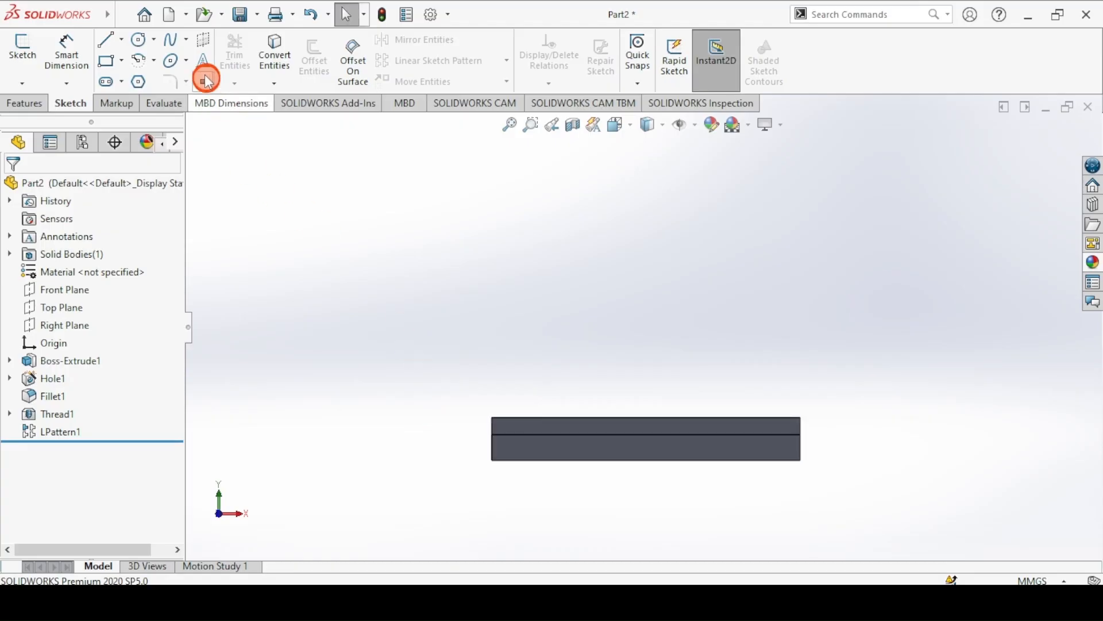
click(139, 40)
click(622, 234)
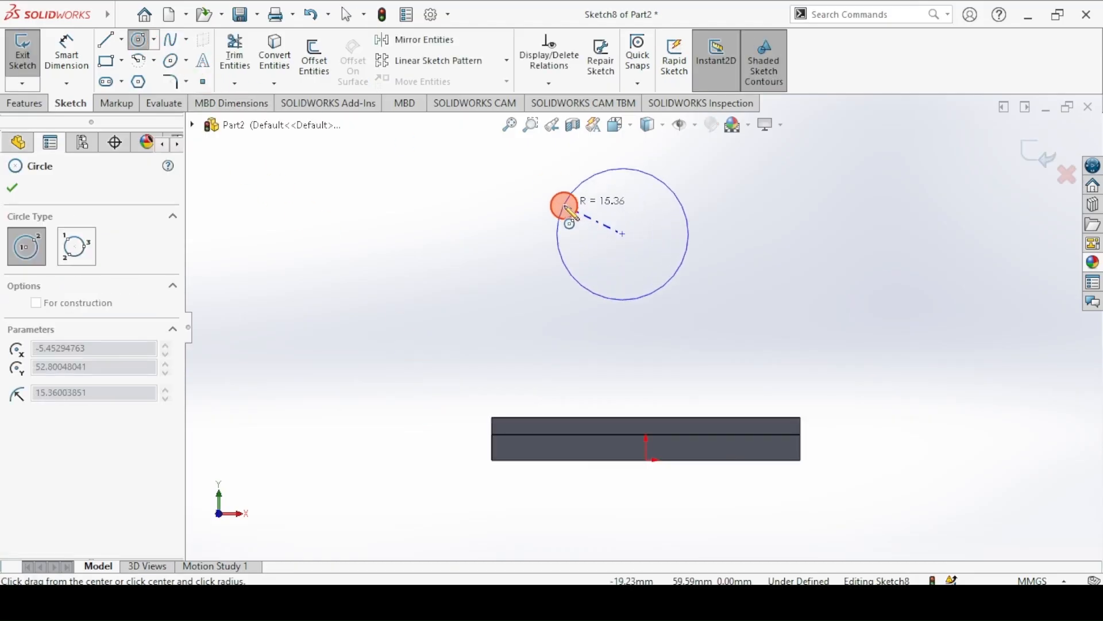
click(564, 204)
- Consult the Bracket drawing for the upright's rounded top and dimension the circle's diameter to 30 mm
click(443, 601)
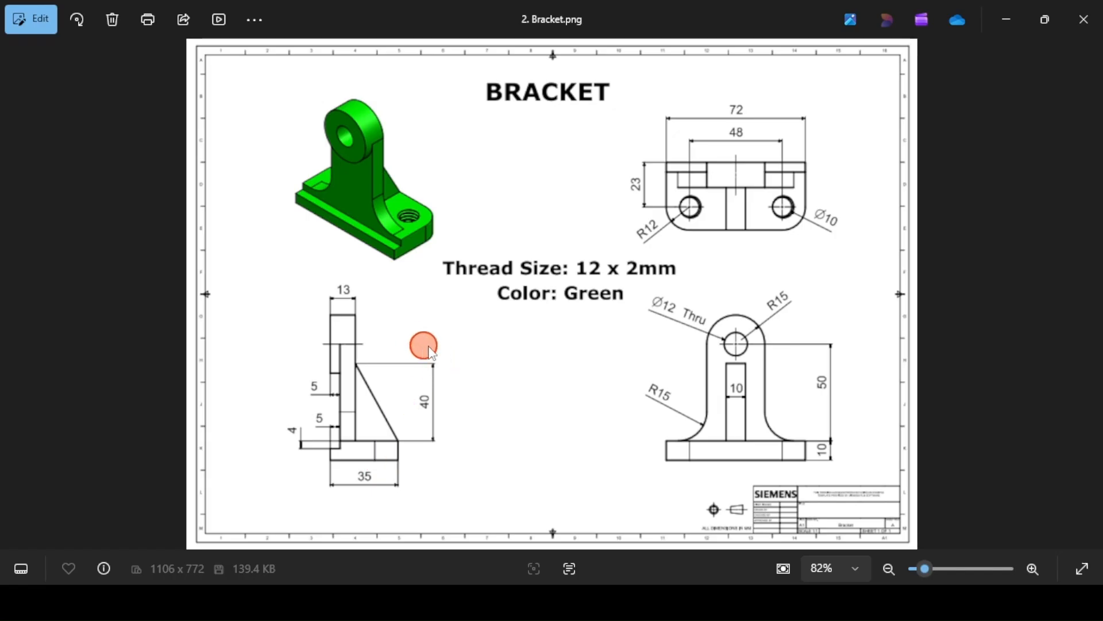
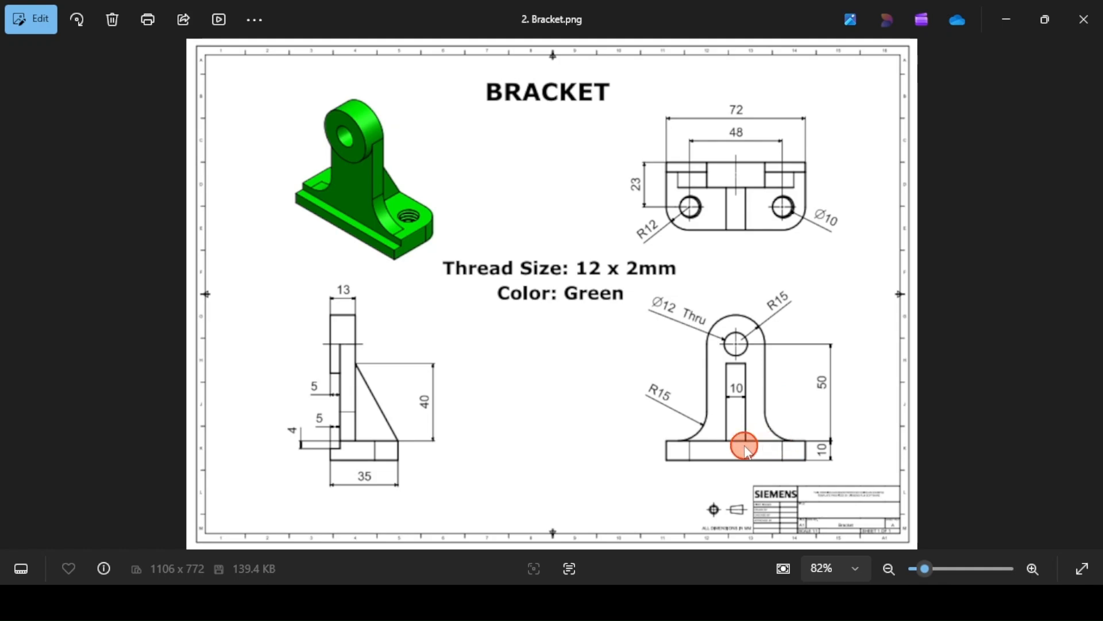
key(alt+Tab)
click(67, 52)
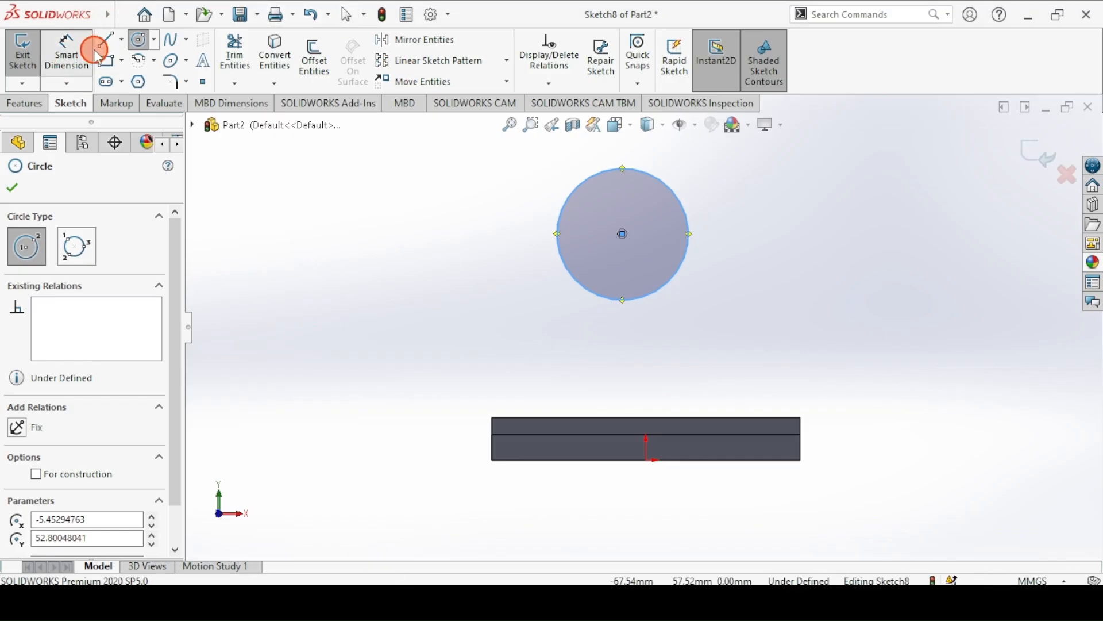
click(590, 180)
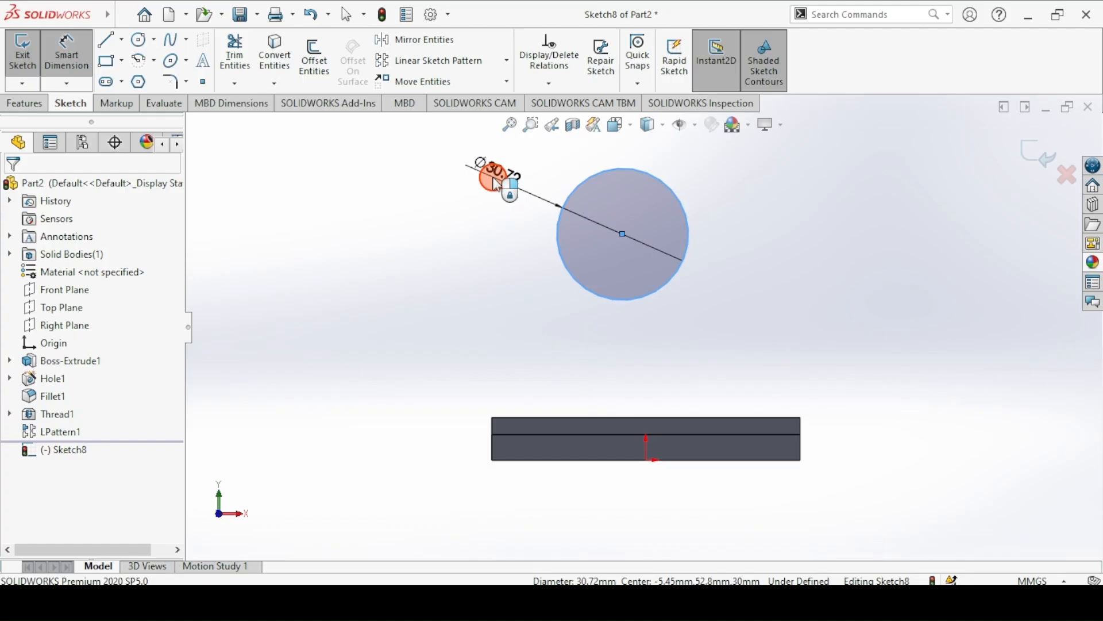
click(496, 181)
text(30)
key(Return)
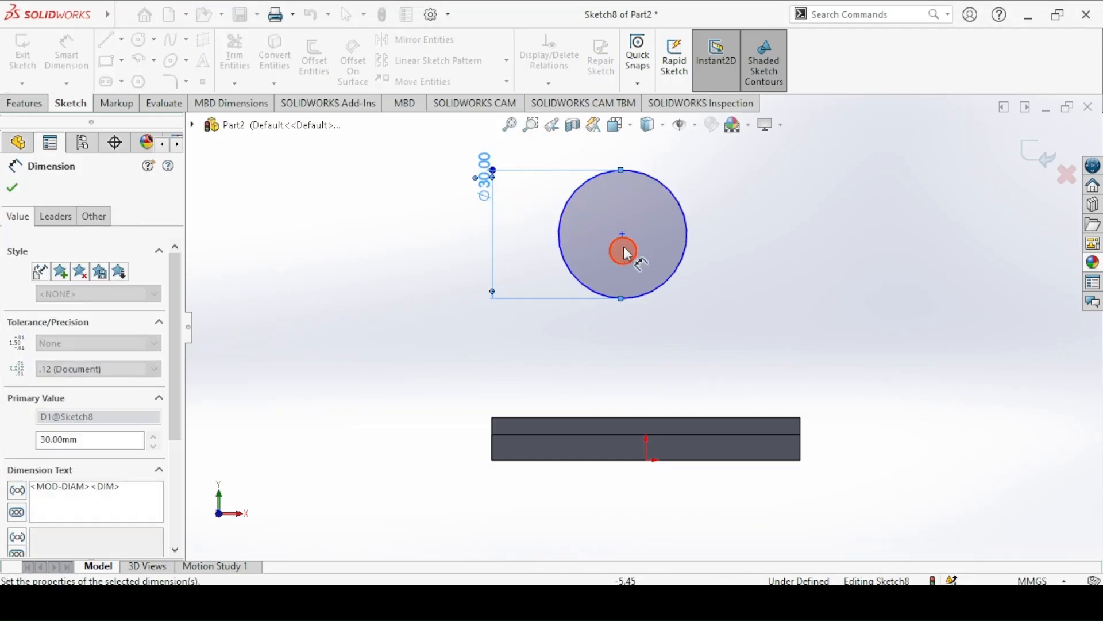
- Dimension the circle's centre 50 mm above the plate's upper edge
click(624, 235)
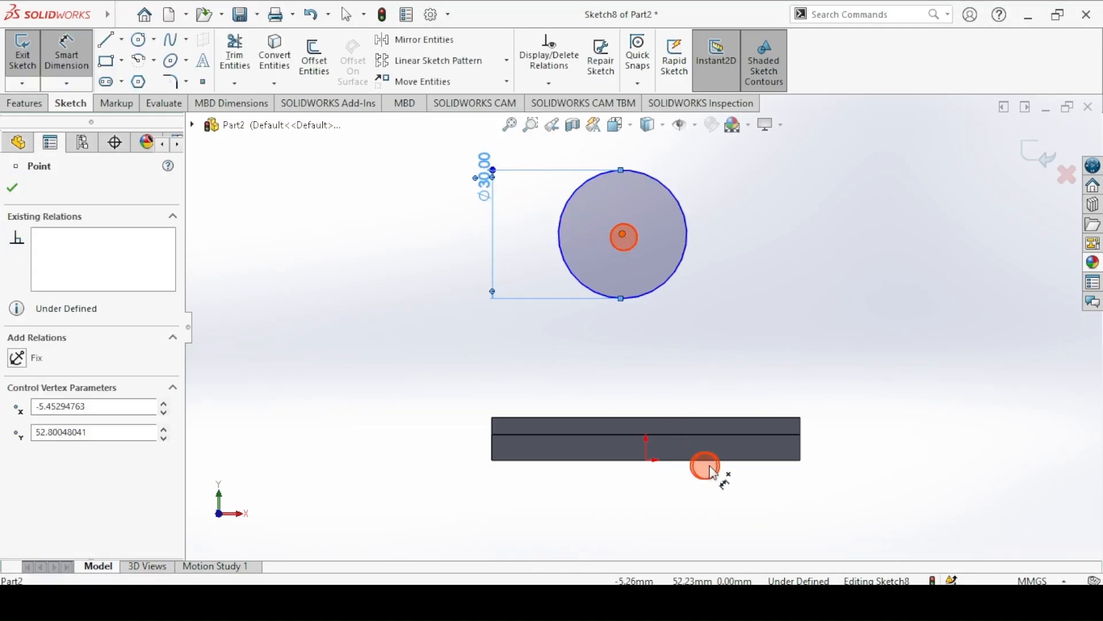
click(724, 419)
click(906, 335)
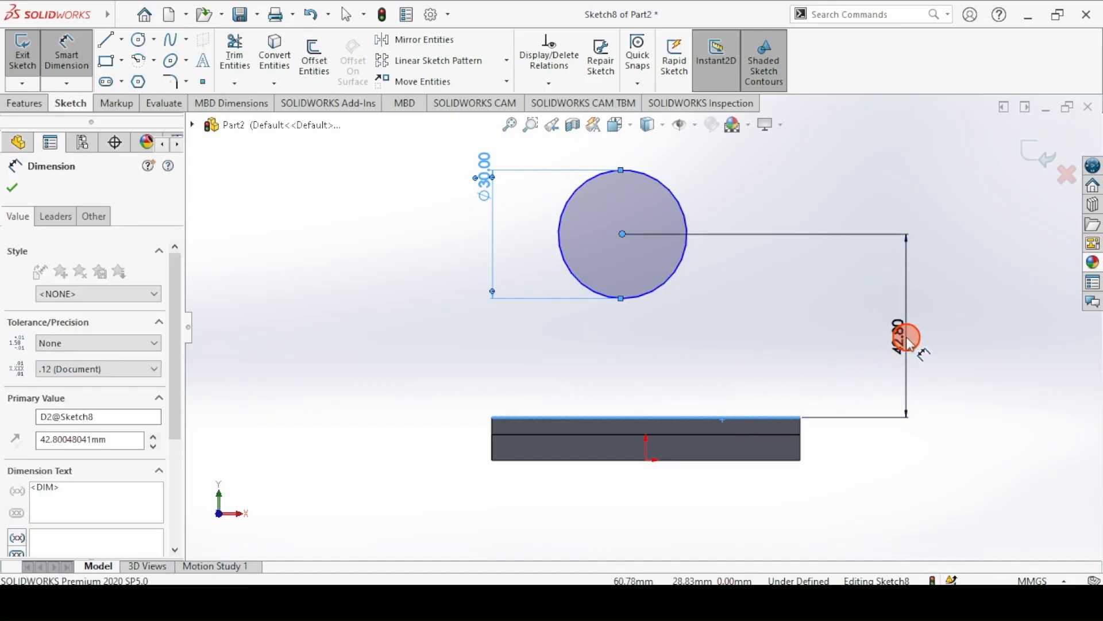
text(50)
key(Return)
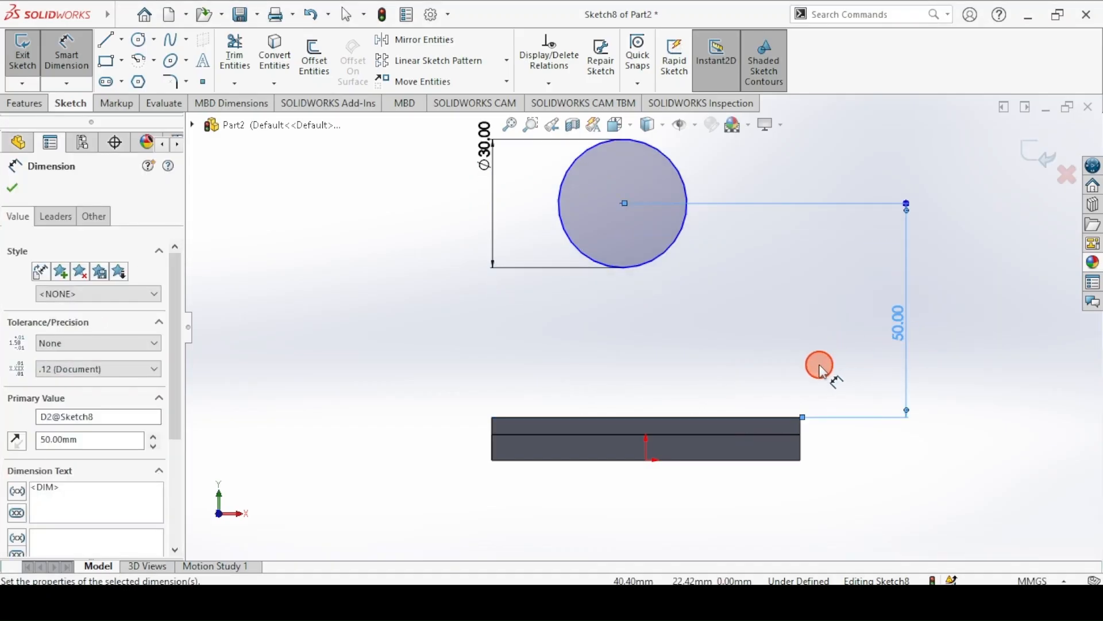
click(52, 46)
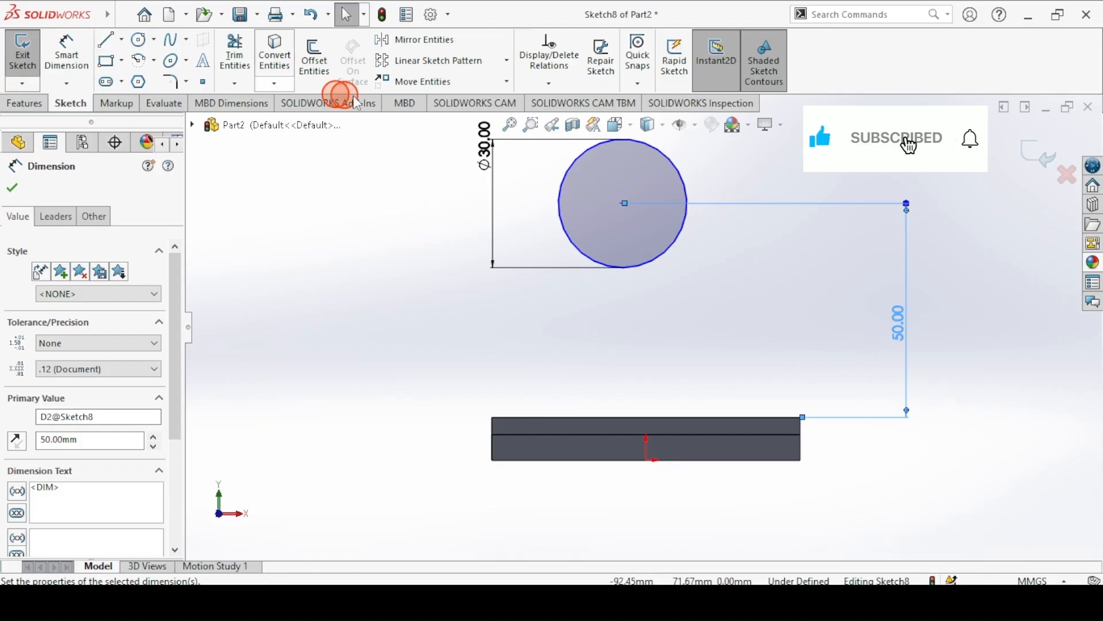
click(453, 202)
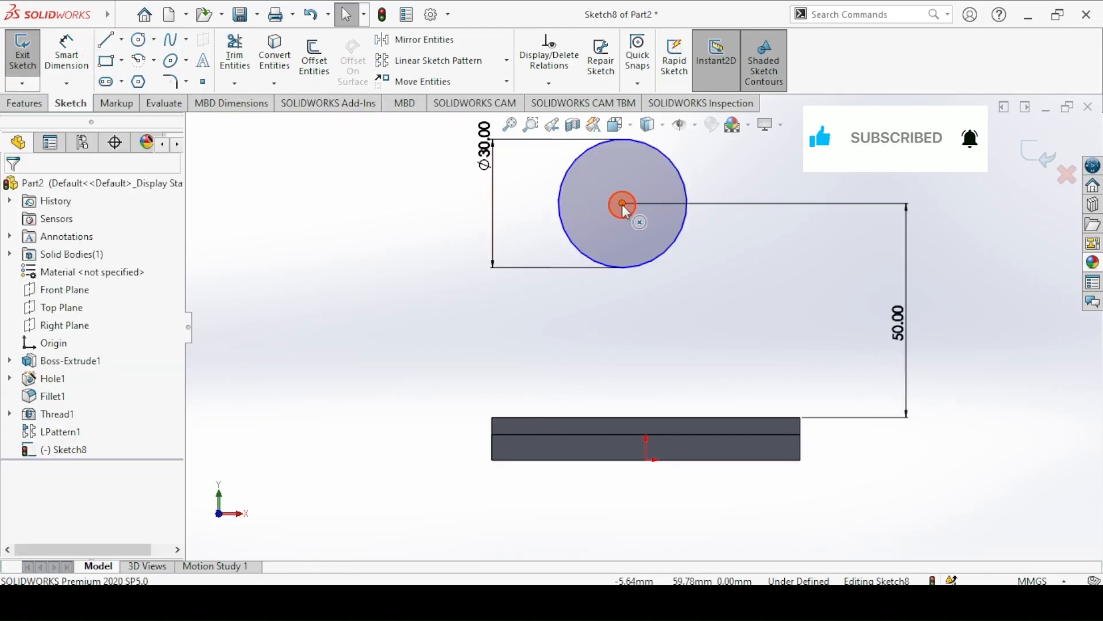
- Align the circle's centre vertically with the origin
click(622, 205)
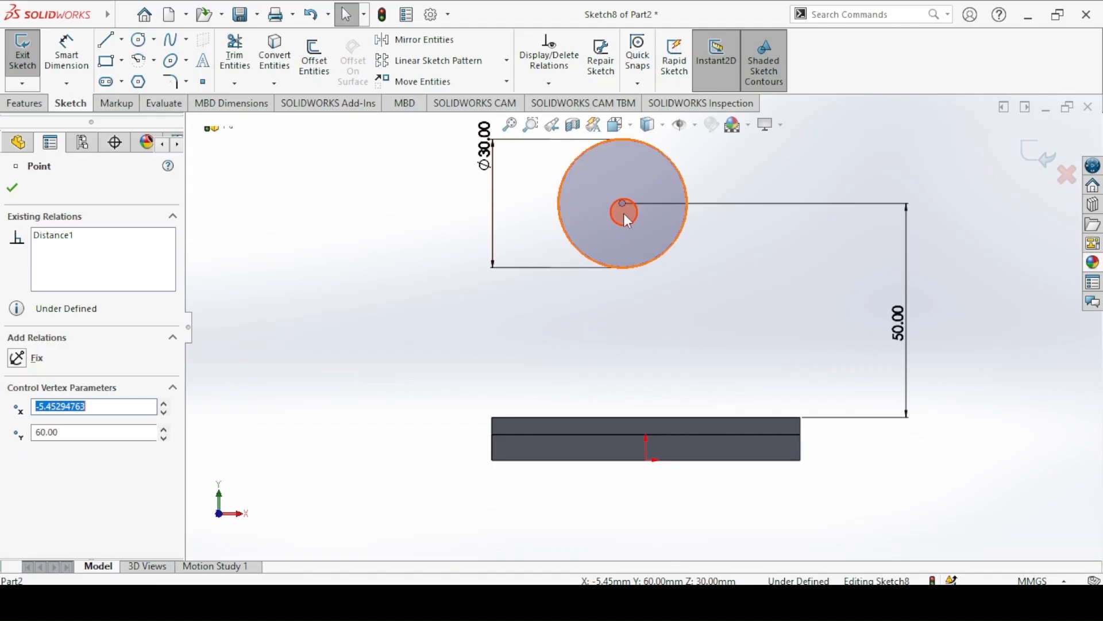
ctrl+click(646, 458)
click(713, 398)
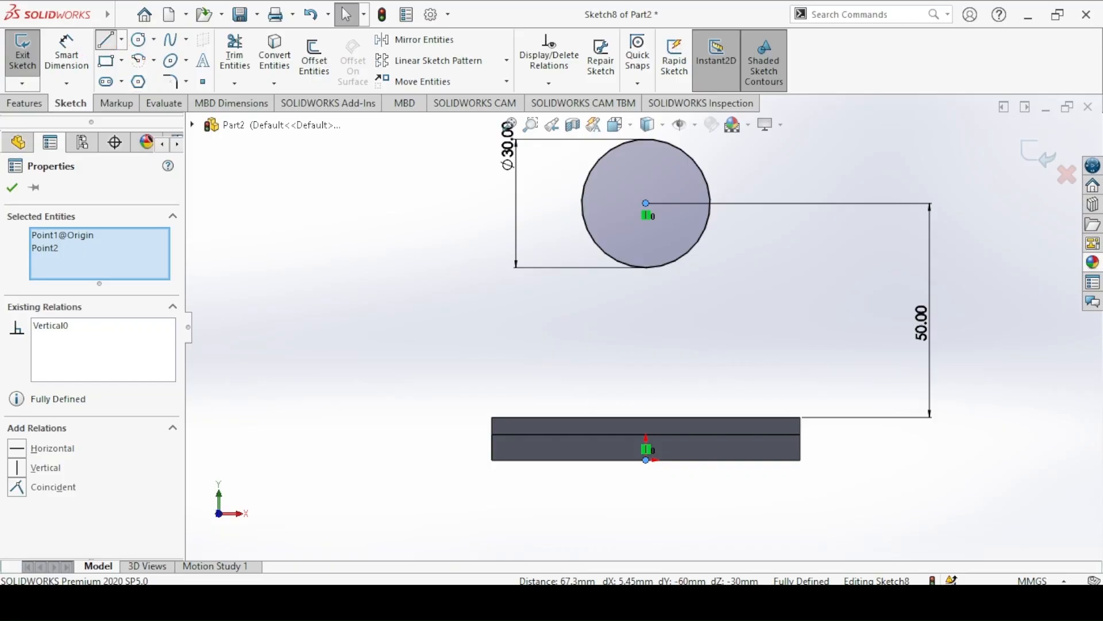
- Check the Bracket drawing and sketch three connected lines from the circle's left quadrant down to the plate, along its upper edge and back up to the circle
click(106, 39)
key(alt+Tab)
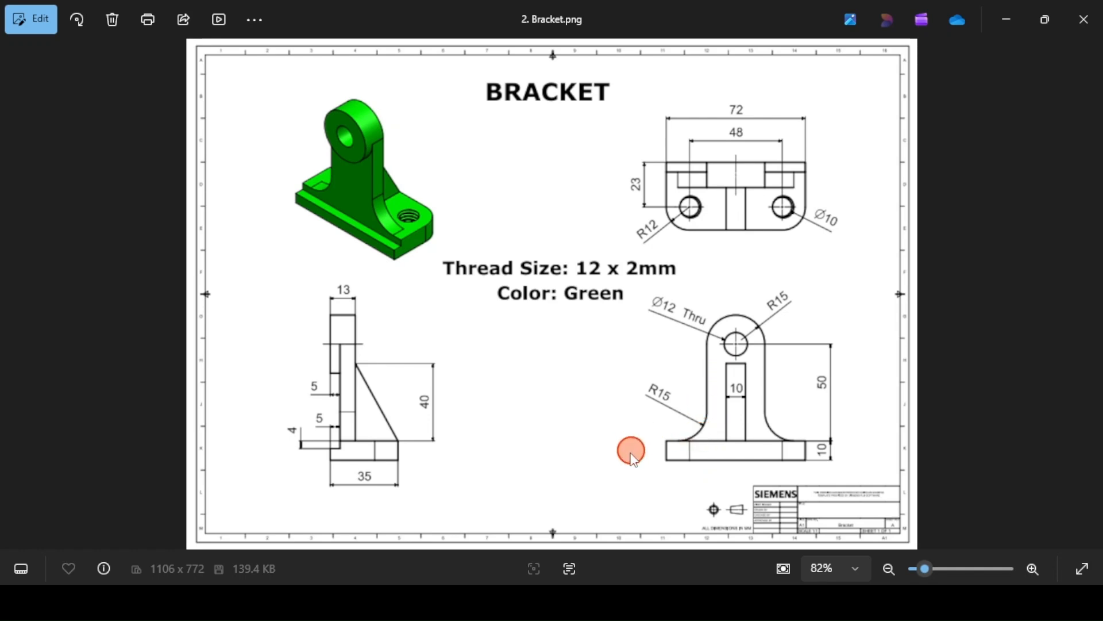
key(alt+Tab)
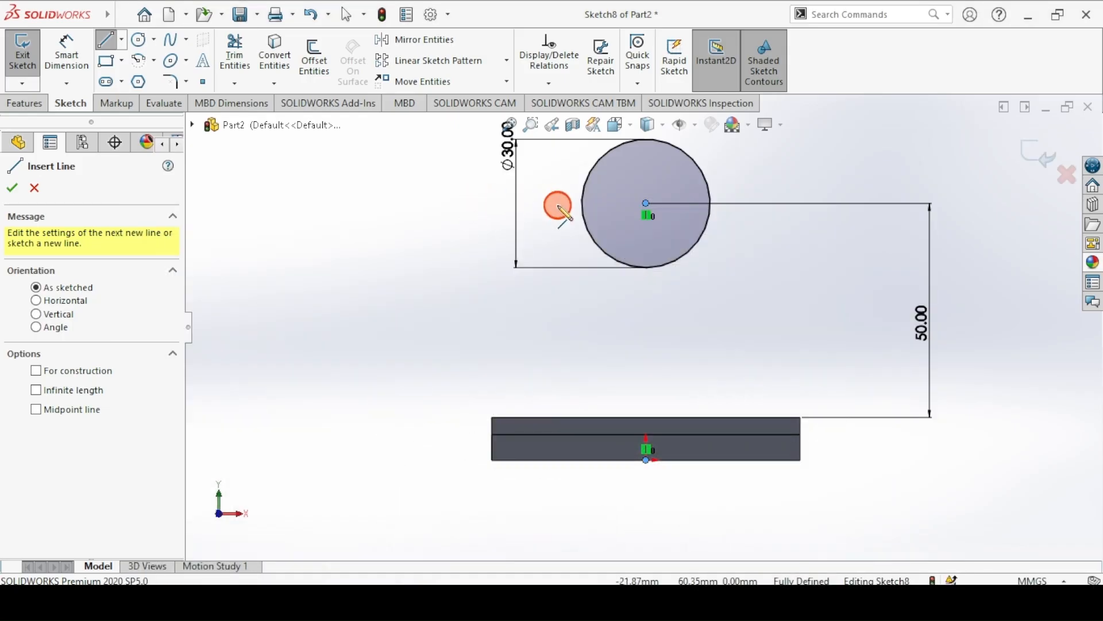
click(582, 205)
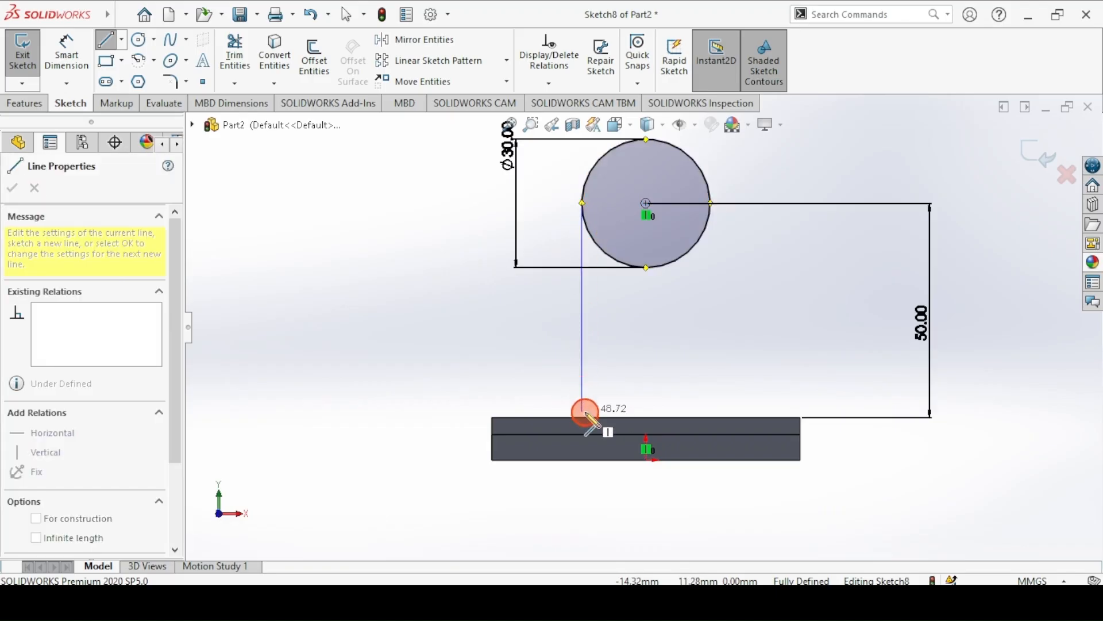
click(582, 417)
click(736, 417)
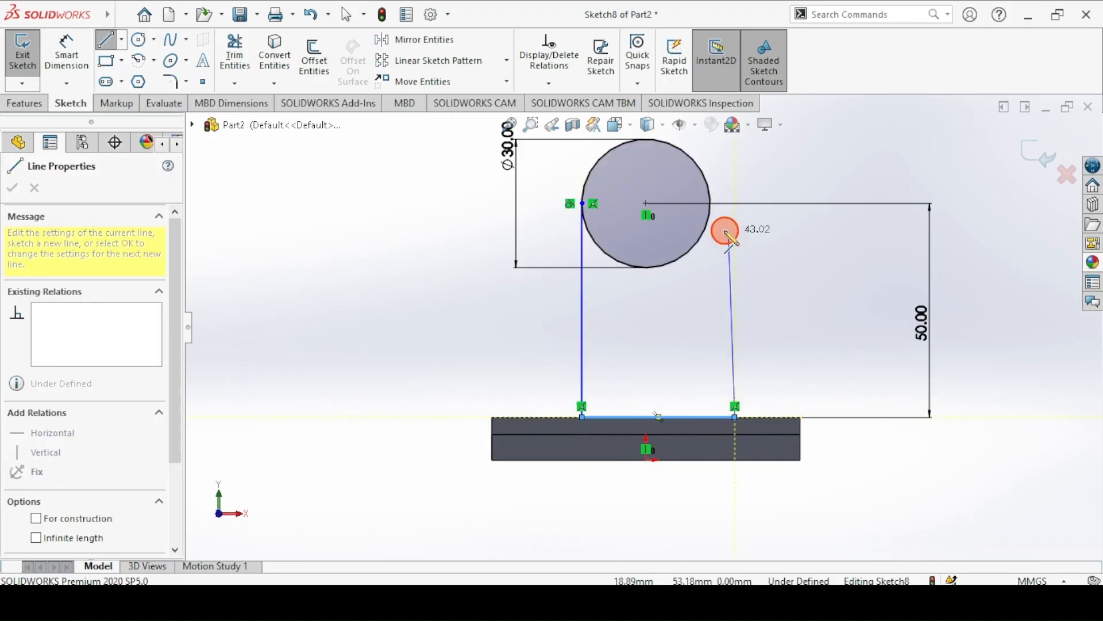
click(113, 40)
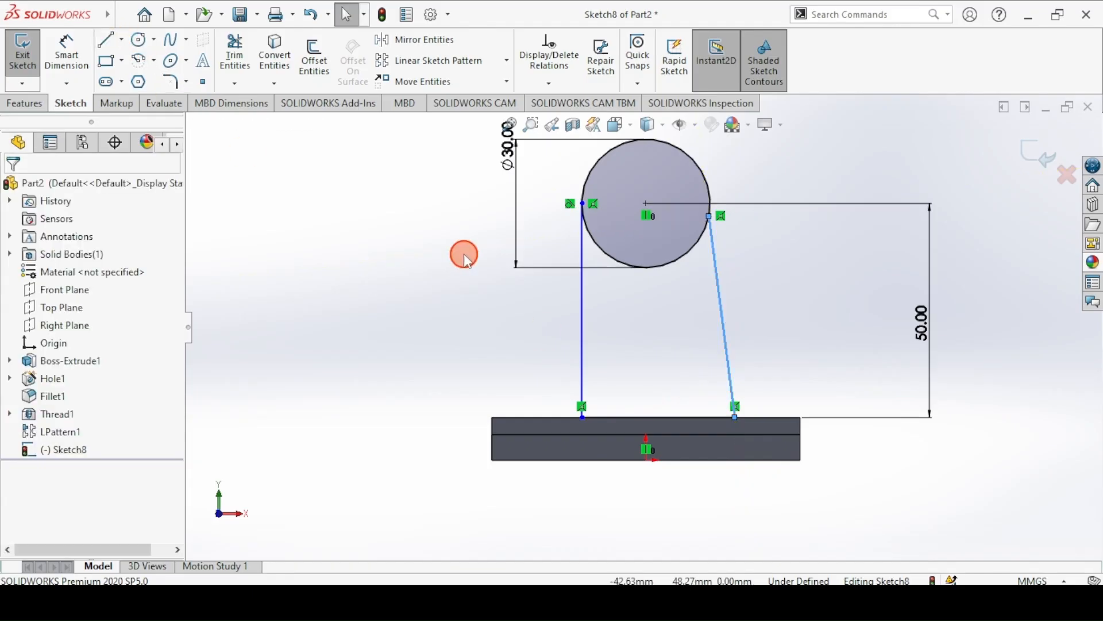
- Make the slanted right side line vertical and tangent to the circle
click(718, 285)
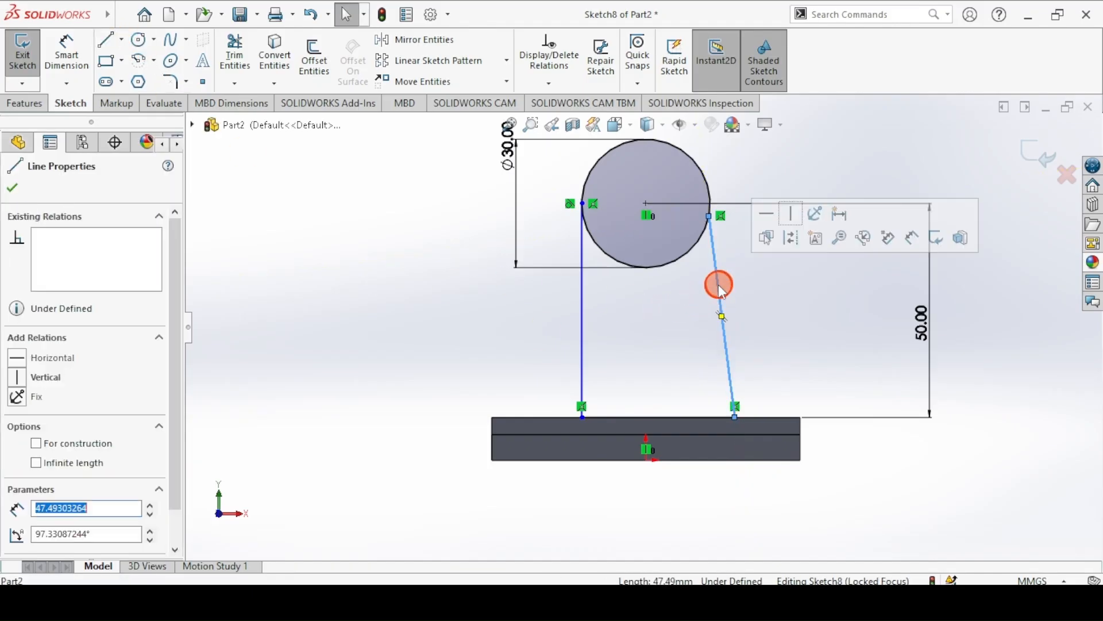
click(783, 217)
click(490, 271)
click(711, 256)
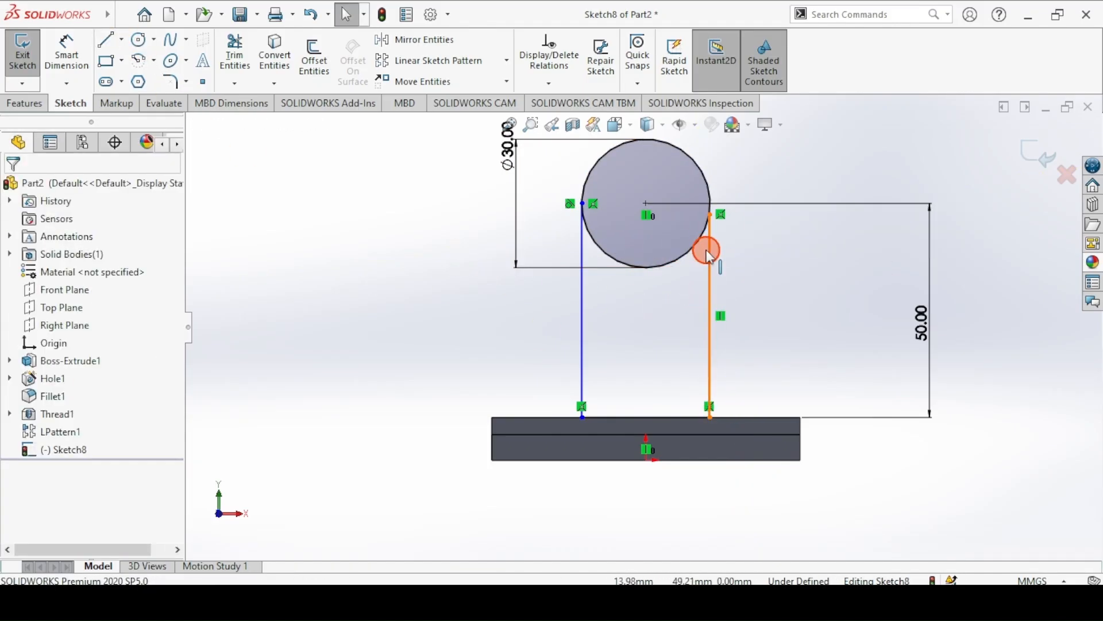
click(708, 261)
ctrl+click(695, 163)
click(735, 98)
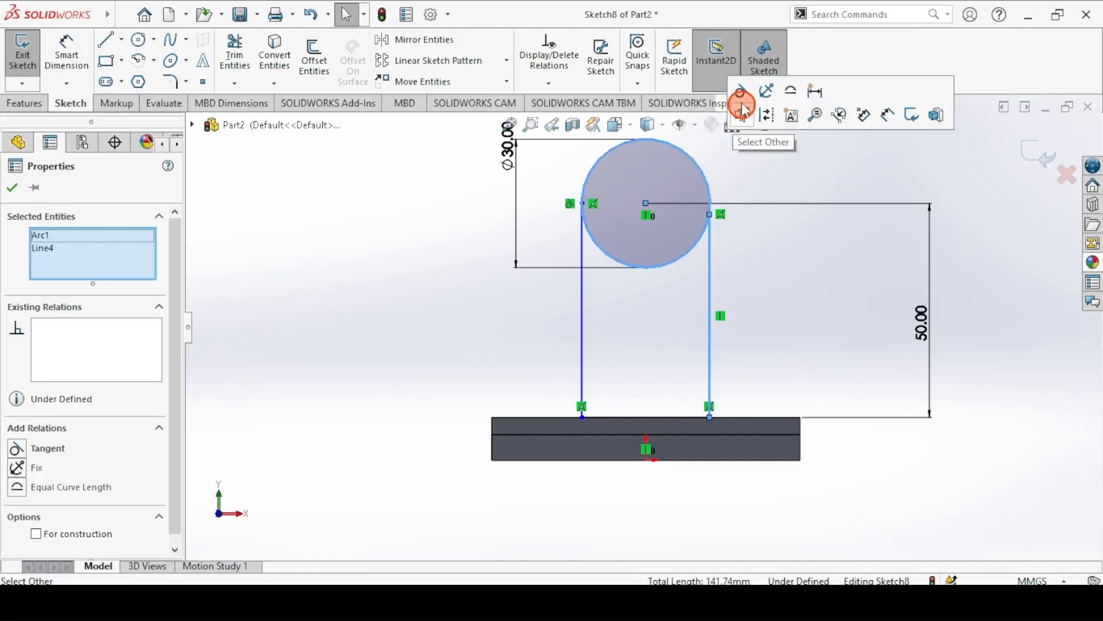
click(425, 284)
click(489, 284)
- Try to add a tangent relation between the left side line and the circle
click(568, 317)
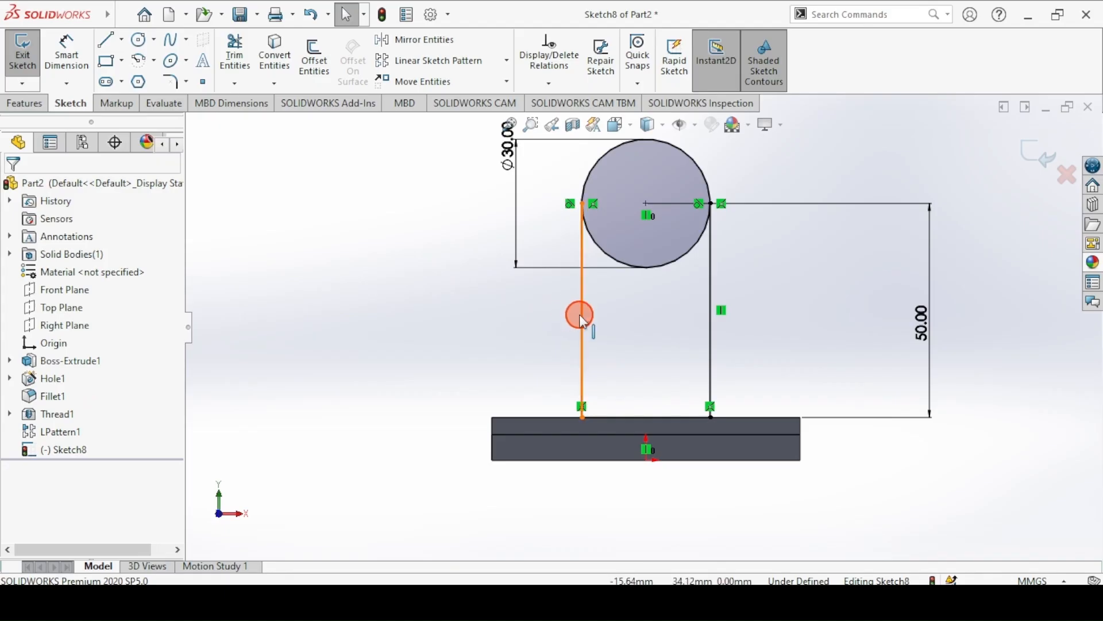
click(582, 319)
ctrl+click(587, 178)
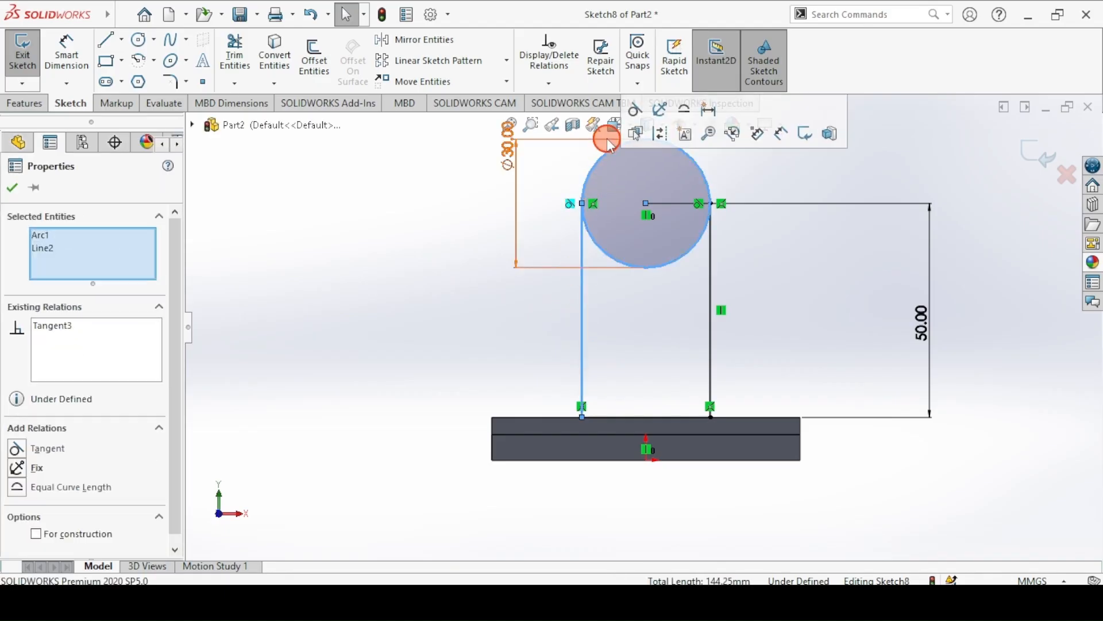
click(634, 110)
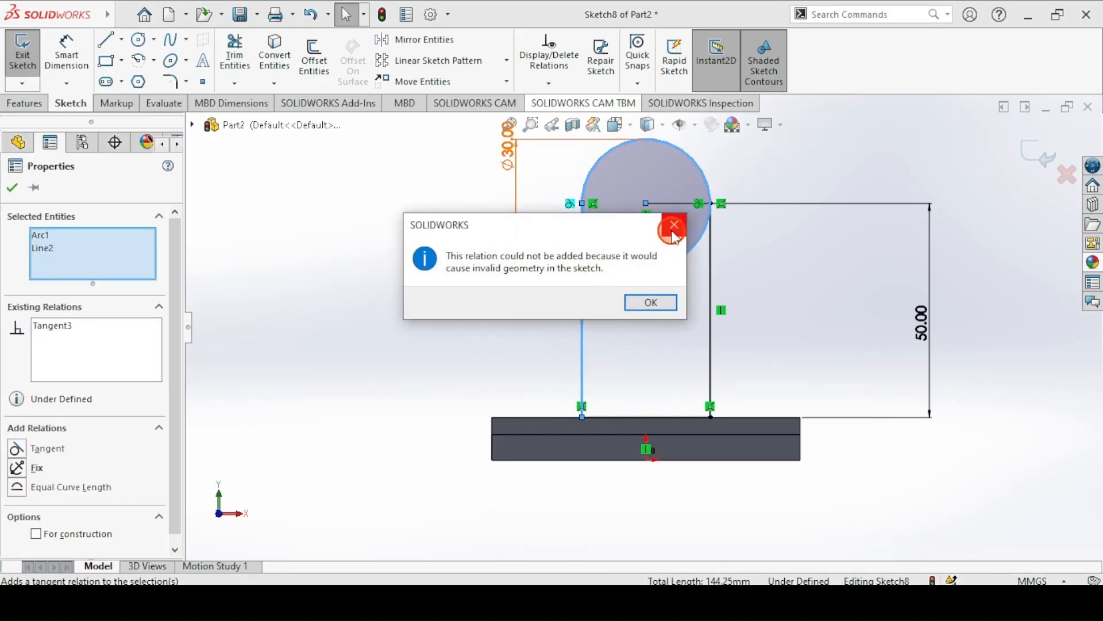
click(676, 230)
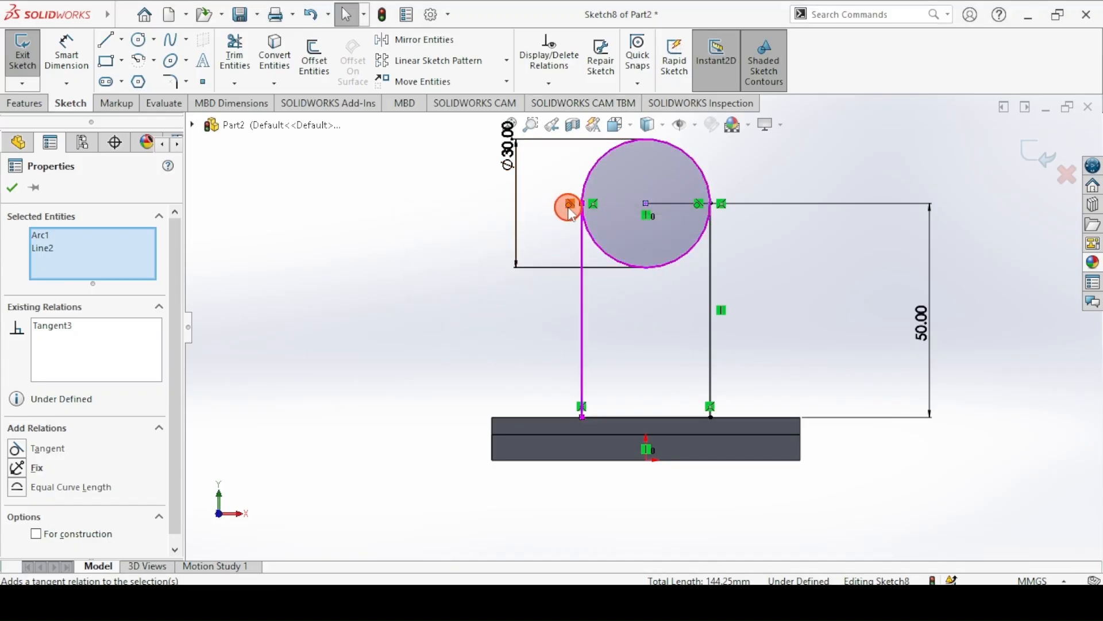
click(597, 312)
- Add a vertical relation to the upright's left side line
click(584, 304)
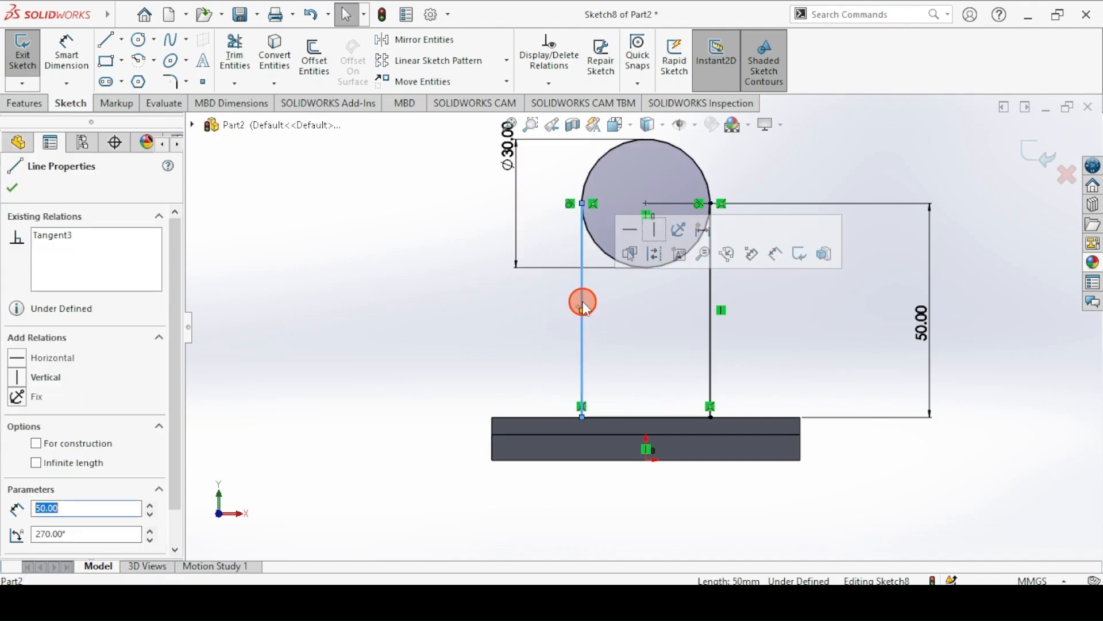
click(651, 232)
click(488, 366)
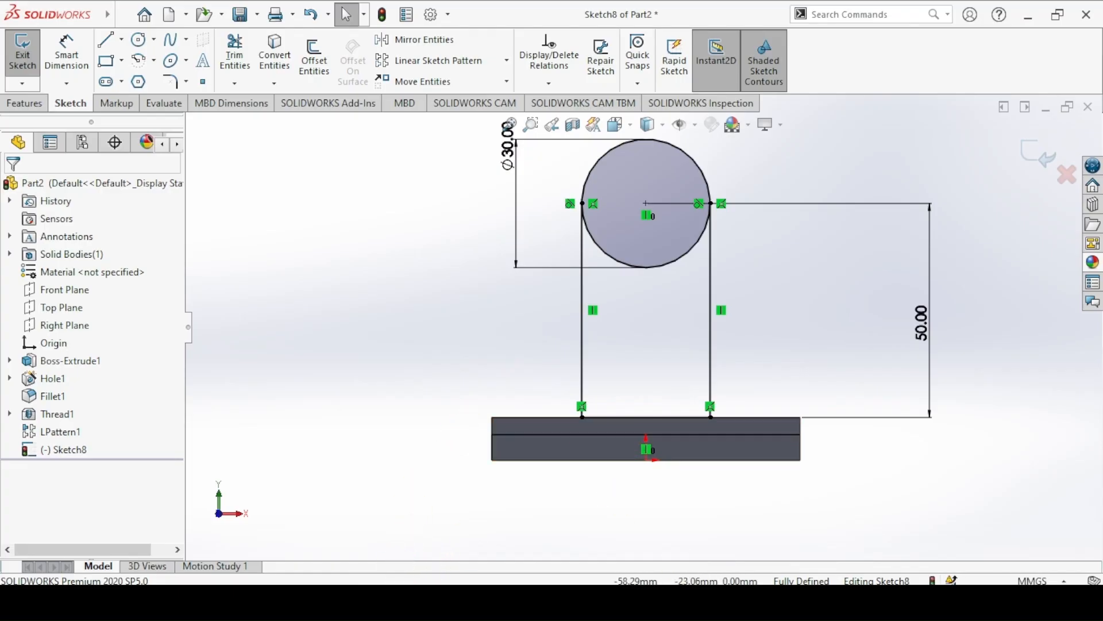
- Consult the Bracket drawing and draw a circle about 14.5 mm in diameter concentric with the 30 mm circle
key(alt+Tab)
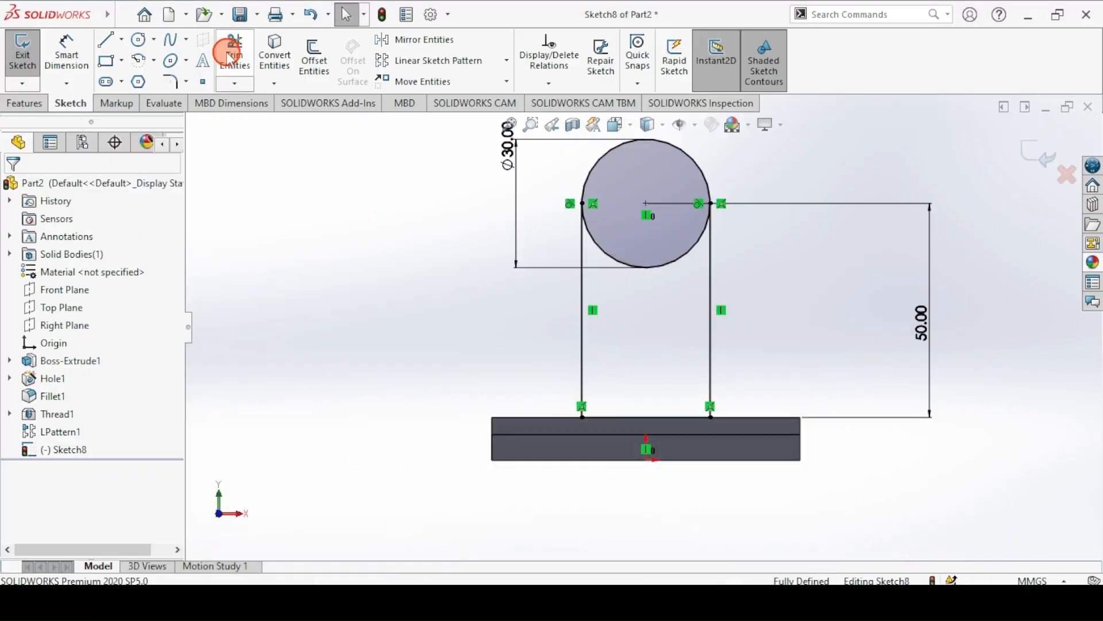
key(alt+Tab)
click(151, 46)
click(646, 203)
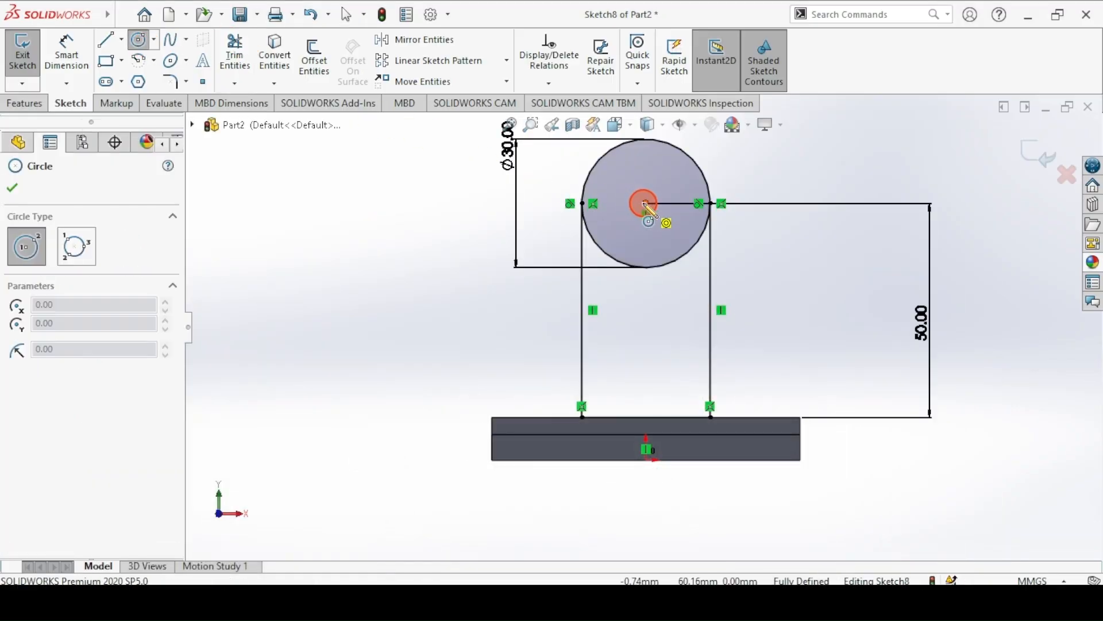
click(619, 188)
- Dimension the inner circle's diameter to 12 mm and exit the sketch
click(83, 61)
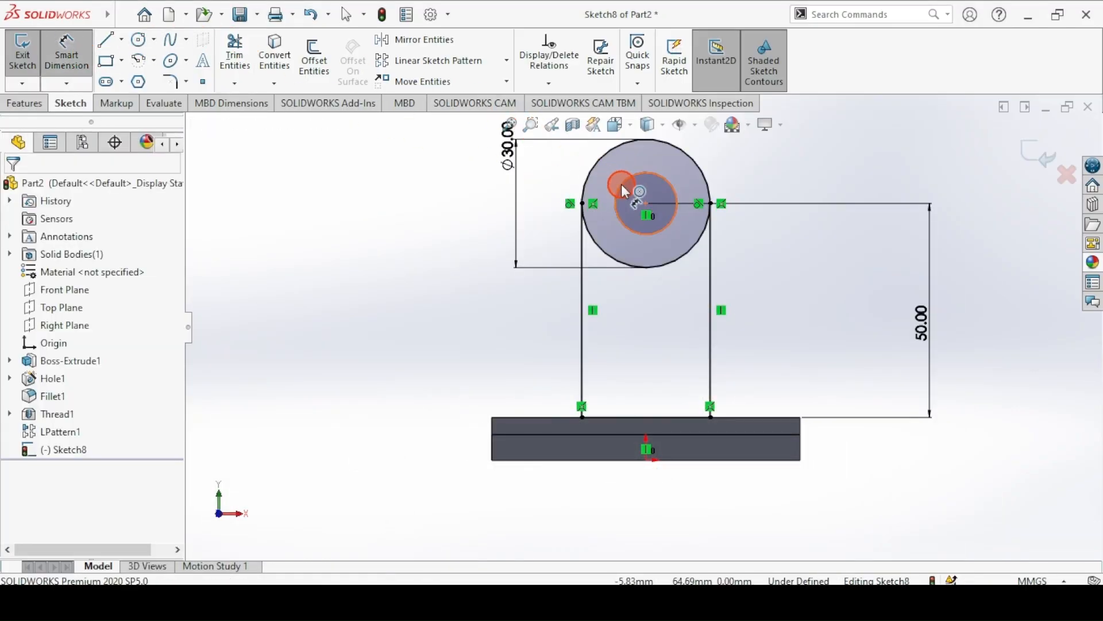
click(621, 187)
click(456, 180)
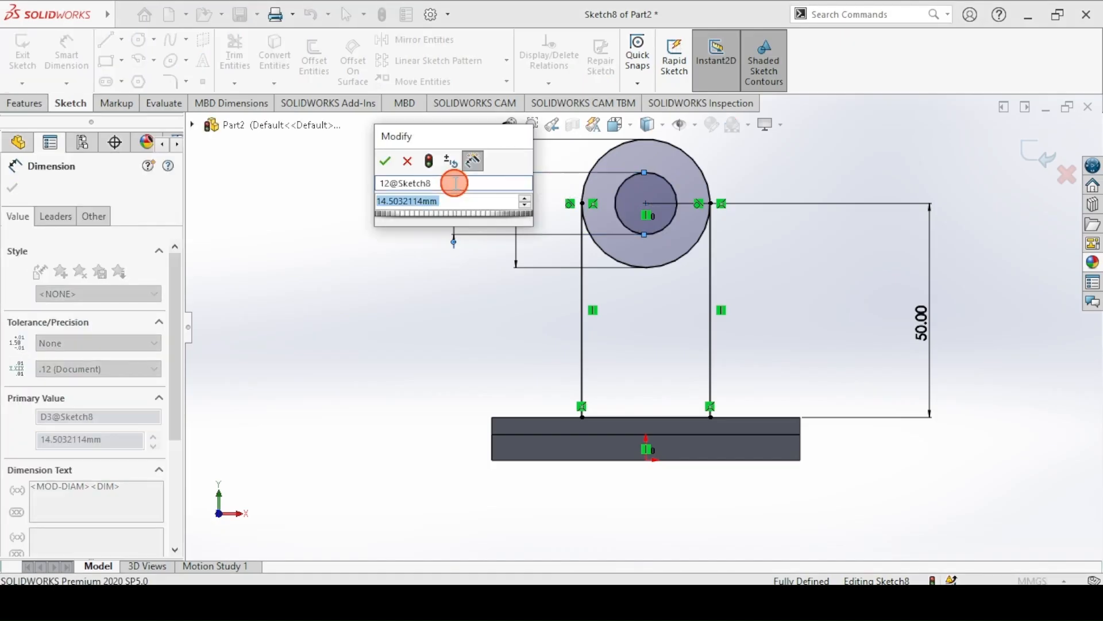
text(12)
key(Return)
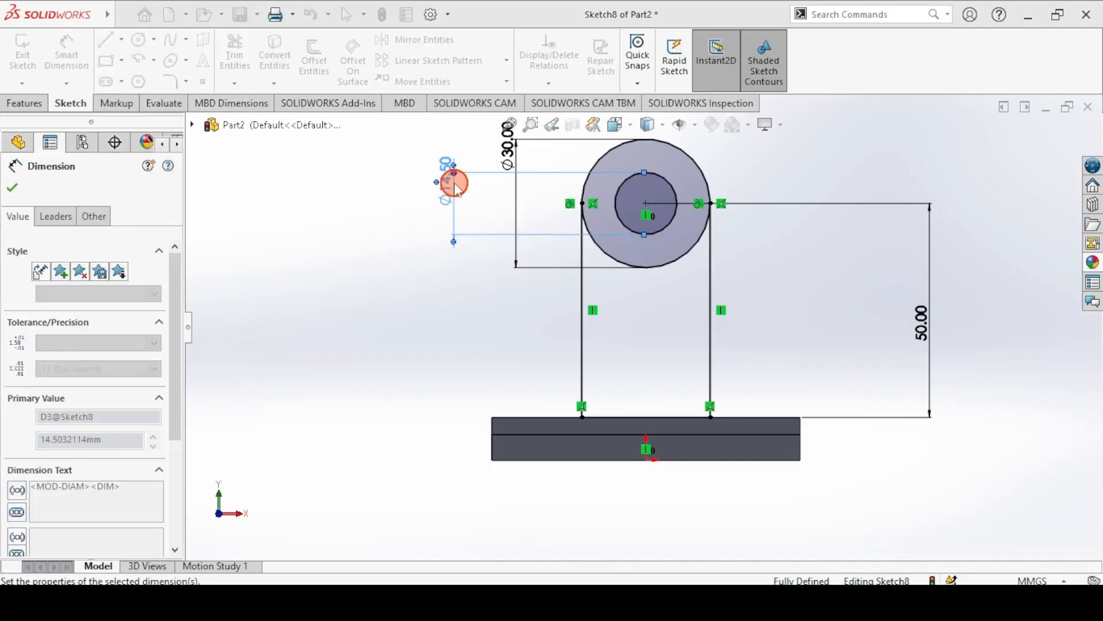
click(12, 187)
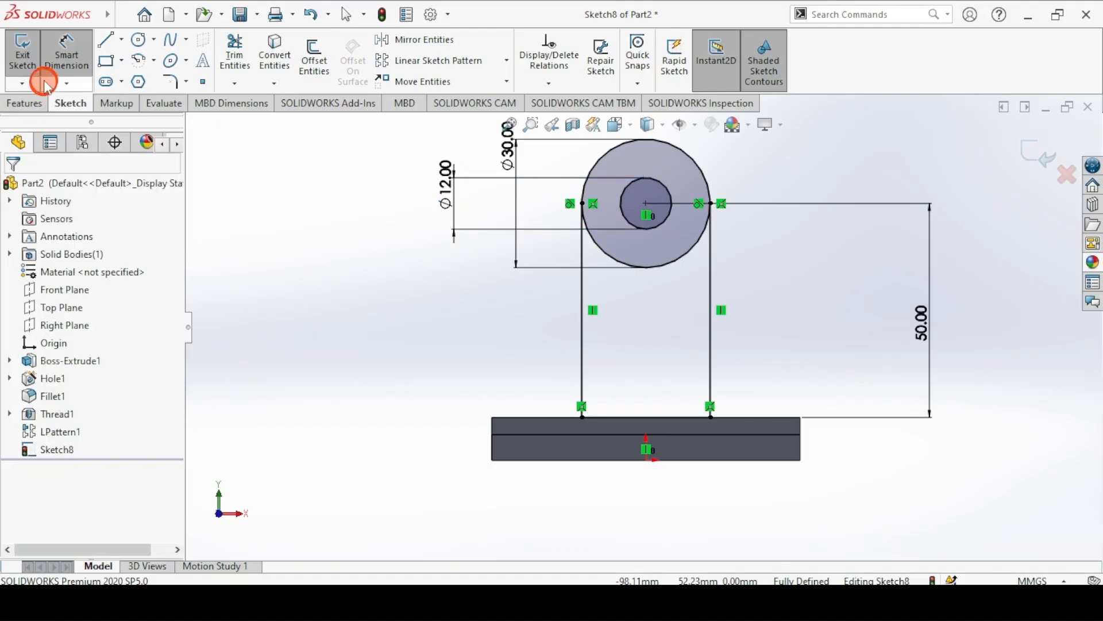
click(27, 55)
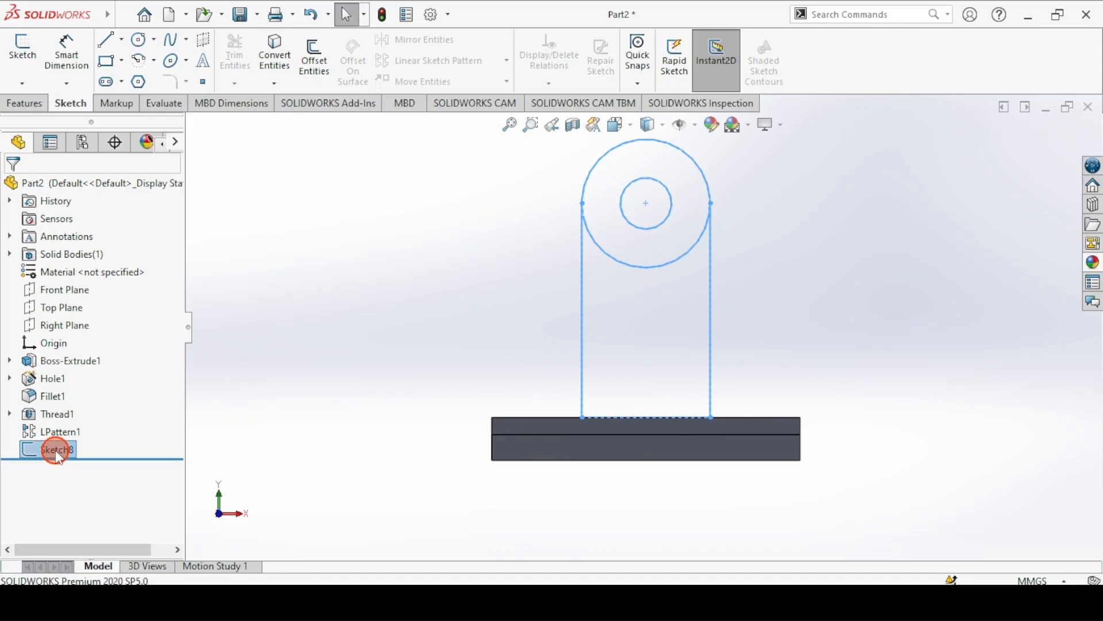
- Check the drawing's thickness and extrude the sketch region below the large circle 8 mm in the reversed direction, over the plate
click(14, 109)
click(18, 64)
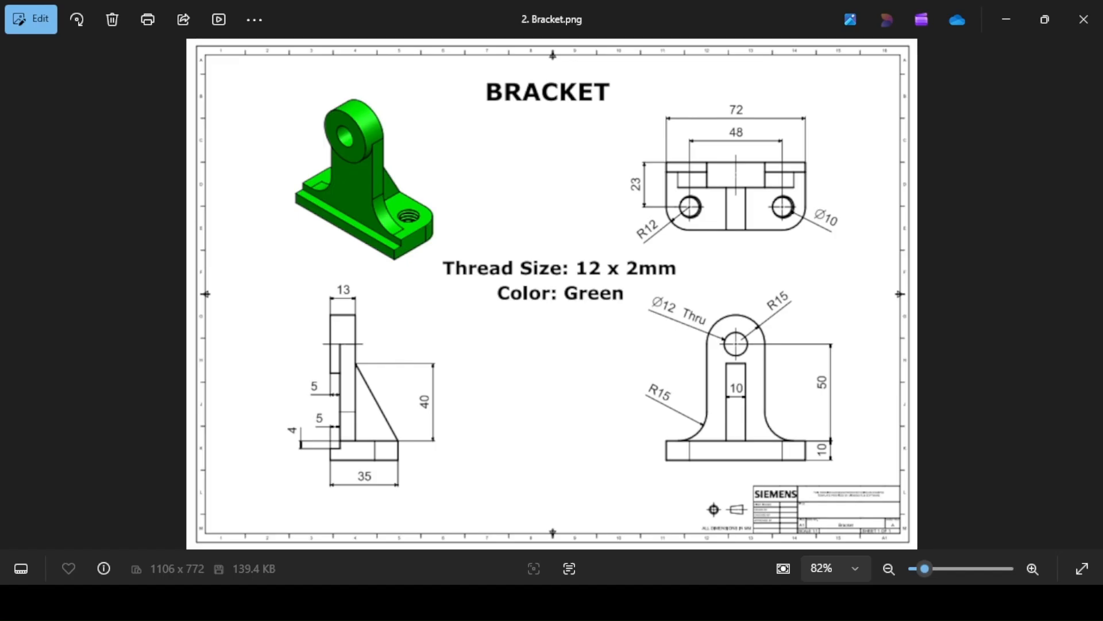
click(285, 219)
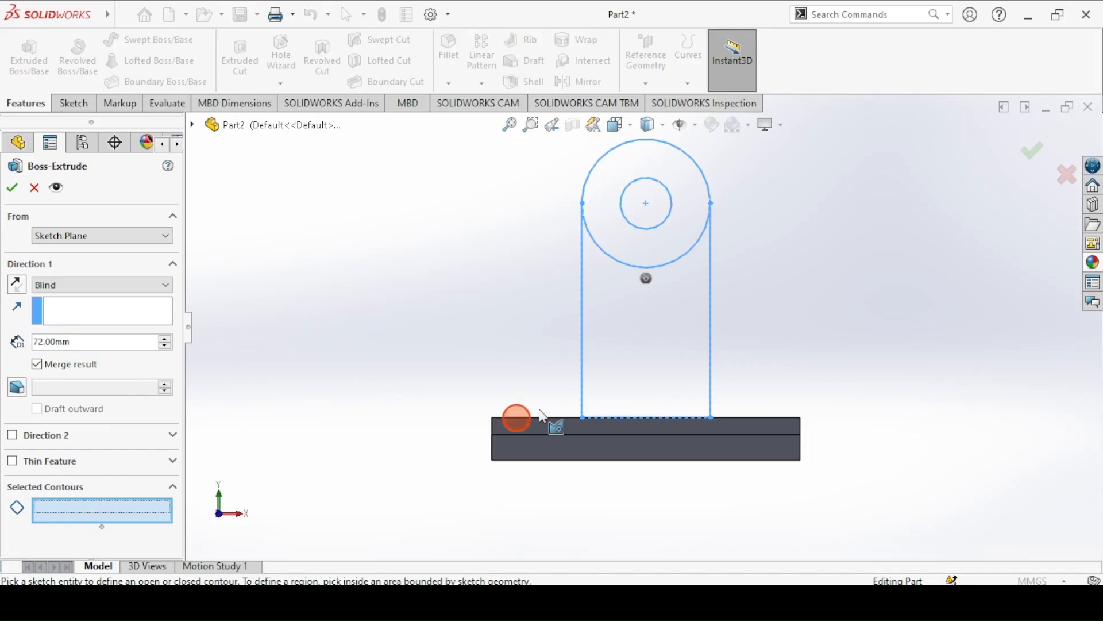
click(665, 334)
mouse_move(487, 294)
middle_down()
mouse_move(458, 292)
mouse_move(423, 339)
middle_up()
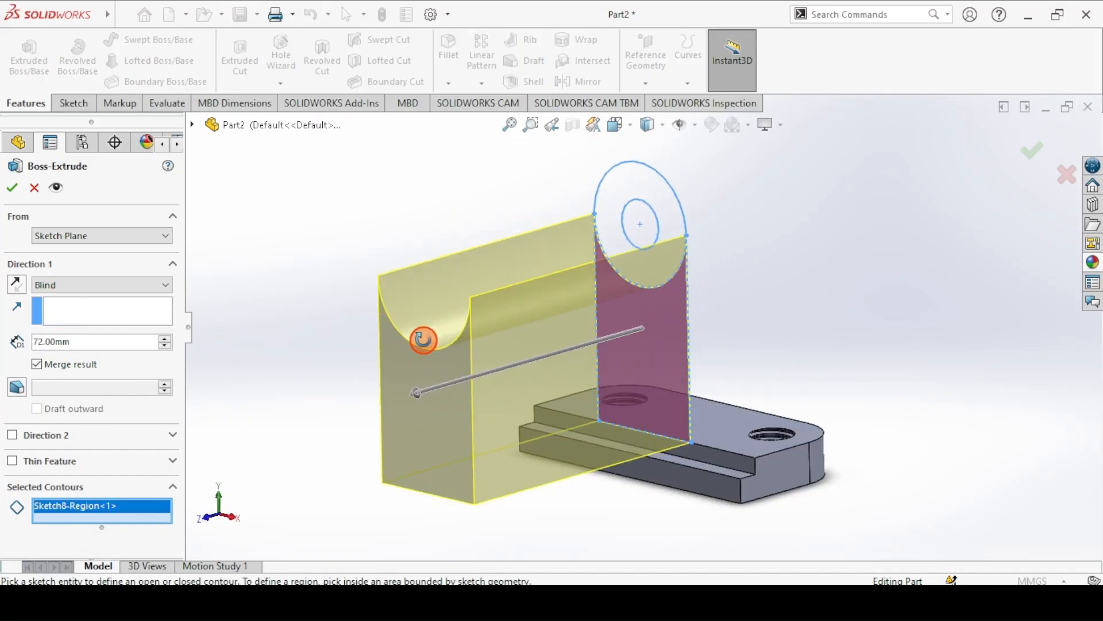
click(14, 285)
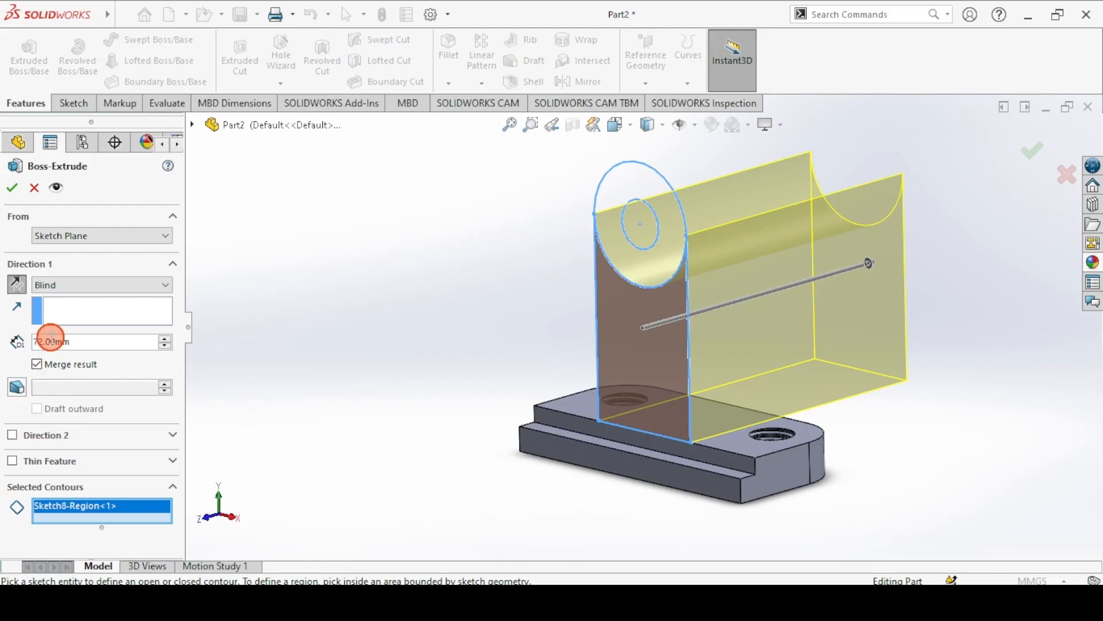
text(8)
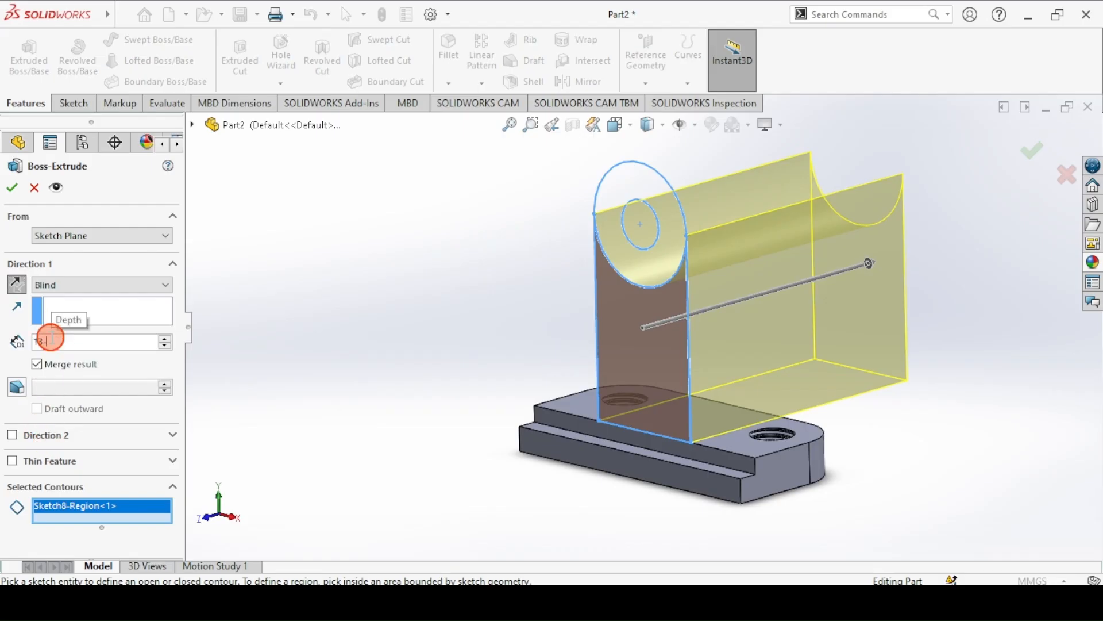
key(Return)
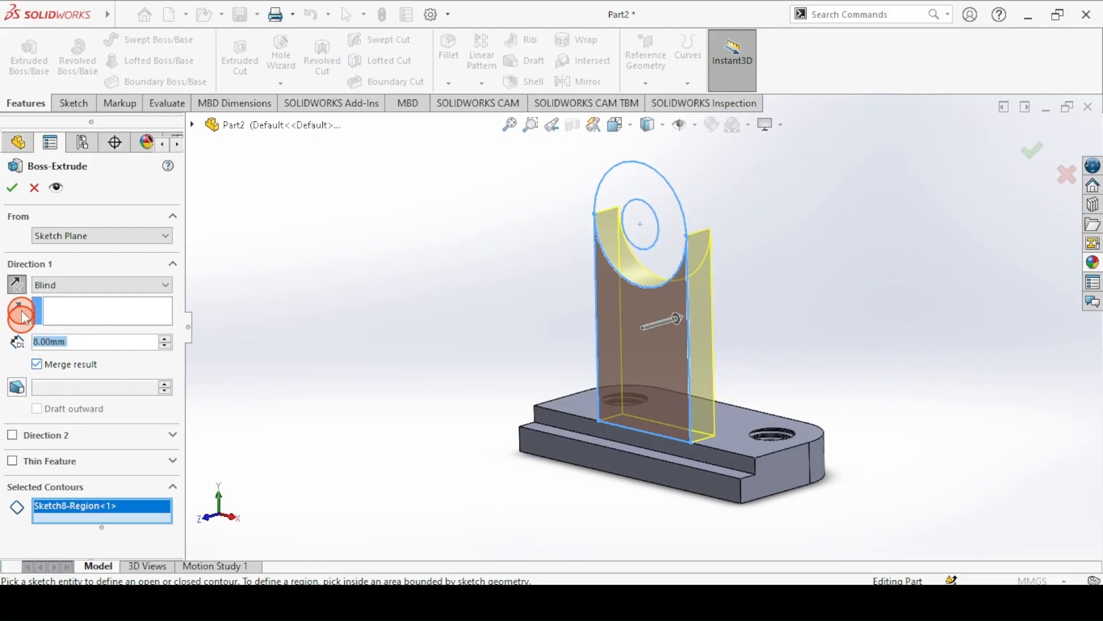
click(5, 192)
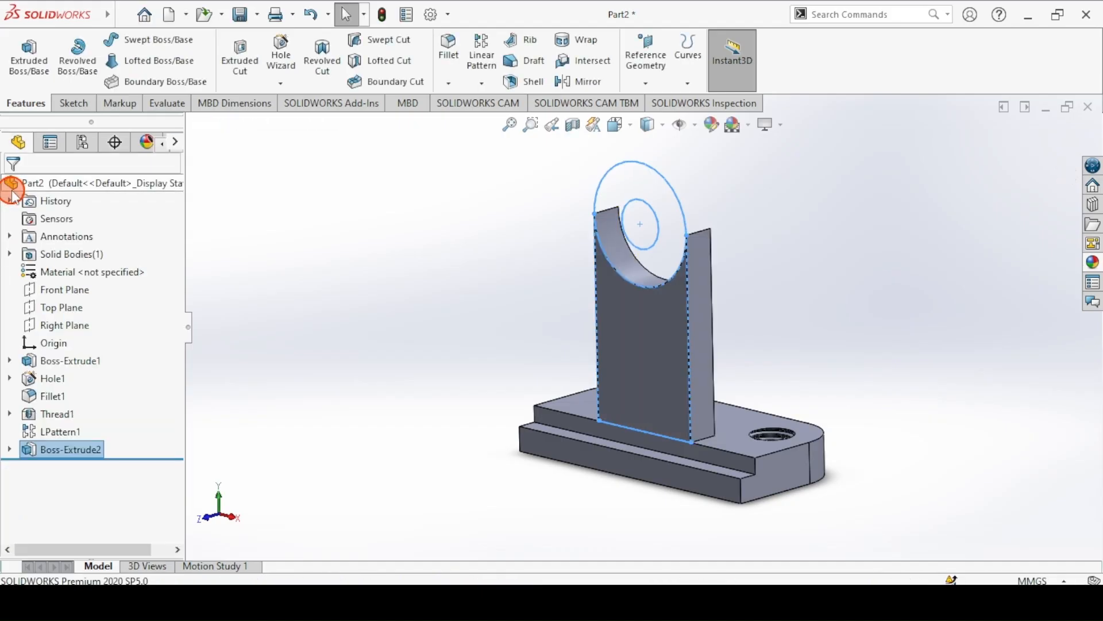
- Start another boss extrude from the same upright sketch, consult the Bracket drawing, and select the ring between the two circles as its contour
click(10, 449)
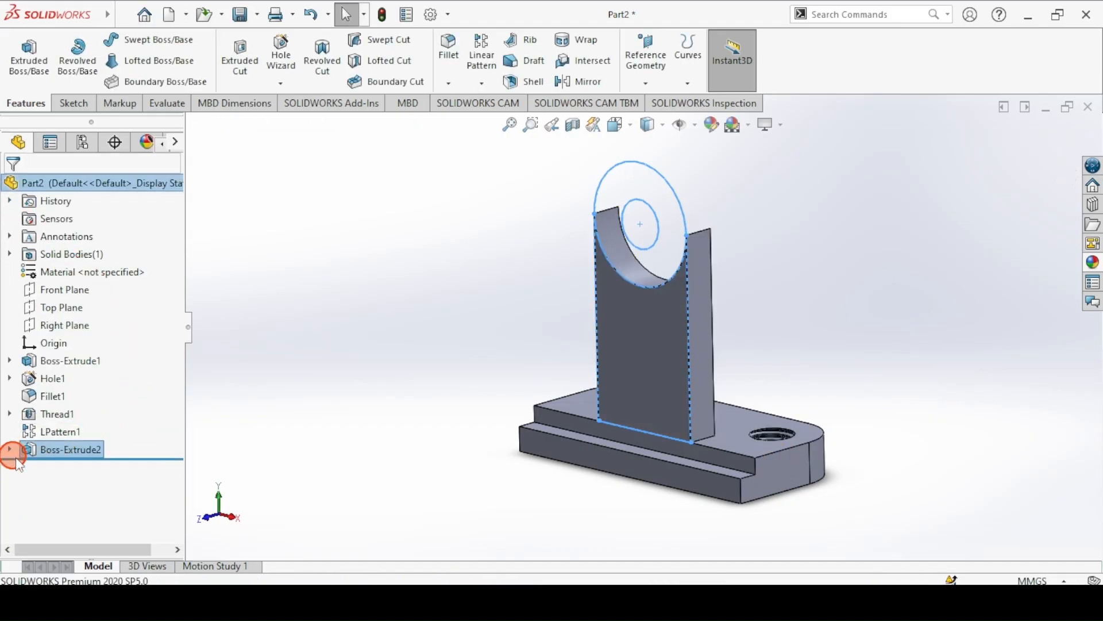
click(10, 449)
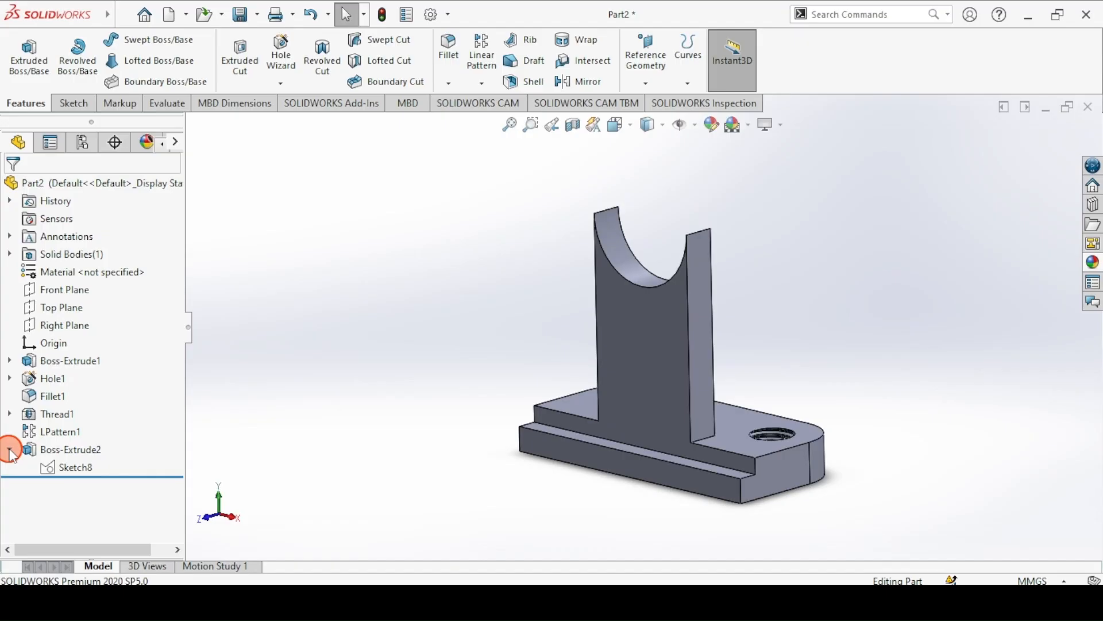
click(43, 466)
click(27, 58)
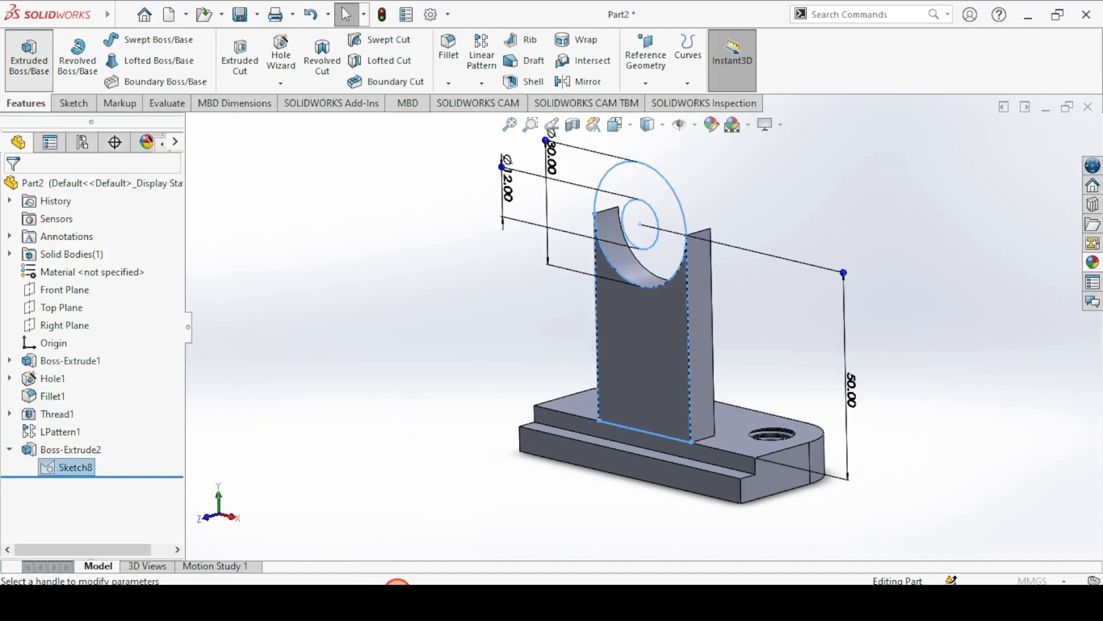
click(427, 583)
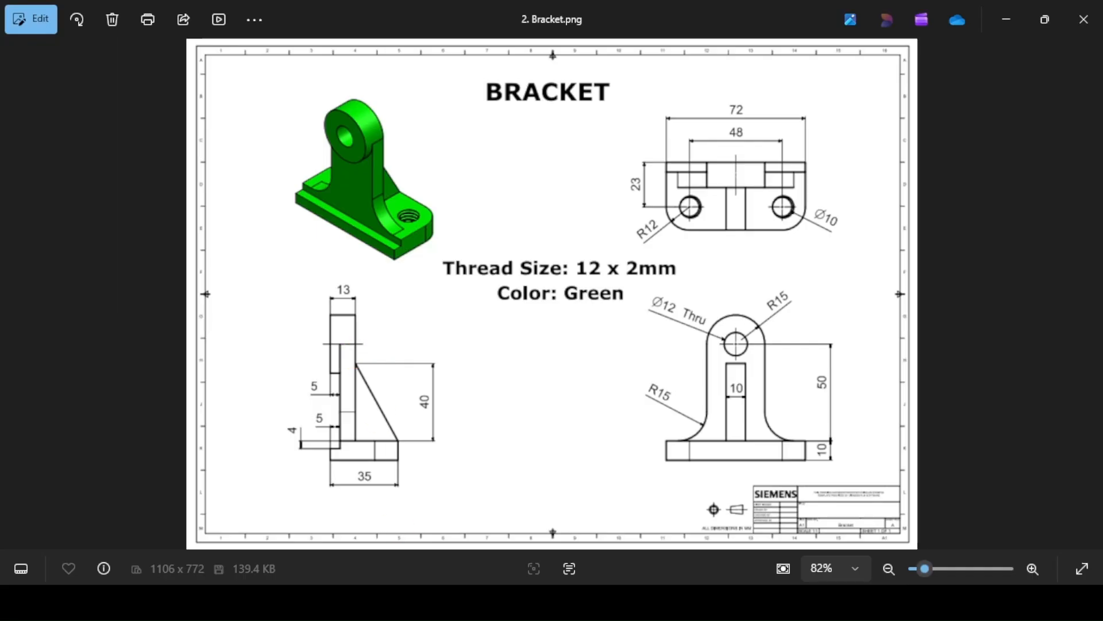
click(396, 584)
click(649, 179)
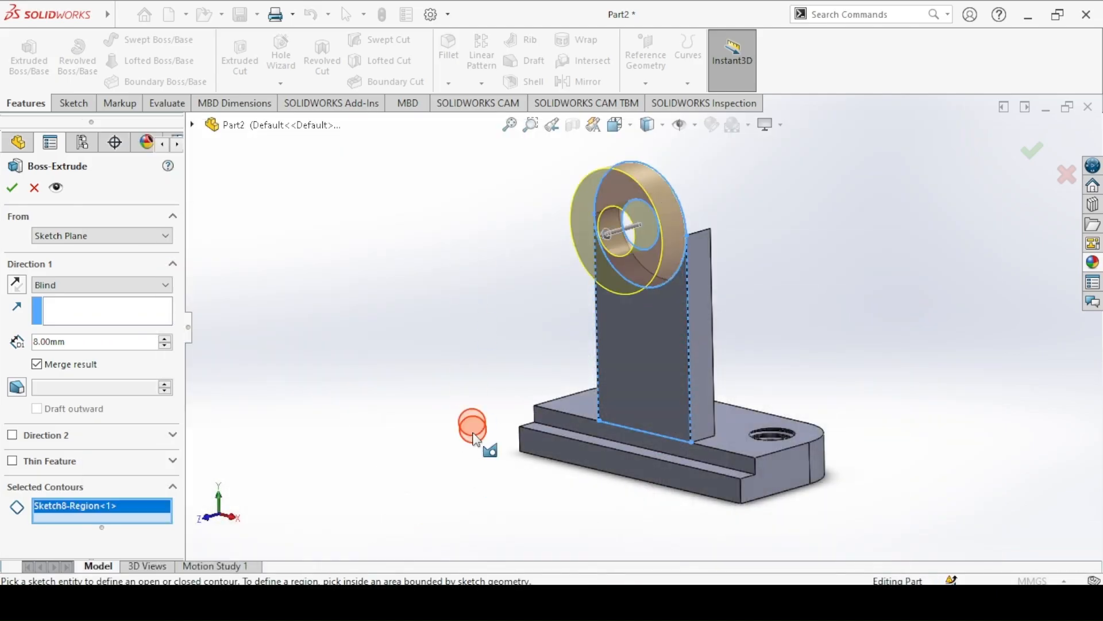
- Reverse the ring extrusion's direction and start it at a 5 mm offset from the sketch plane
click(17, 282)
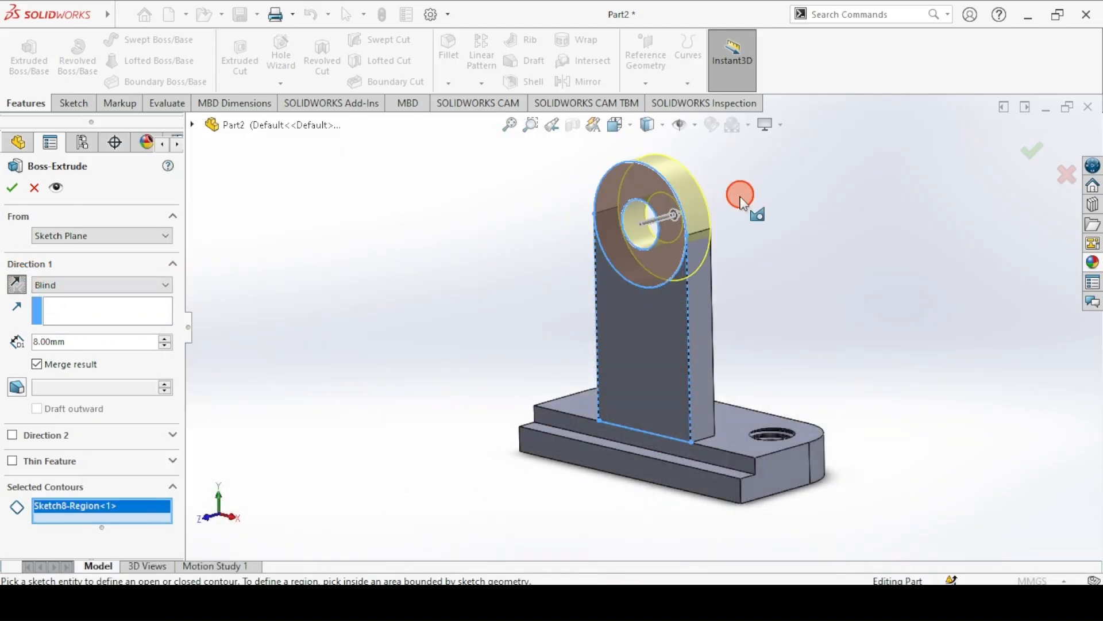
click(425, 584)
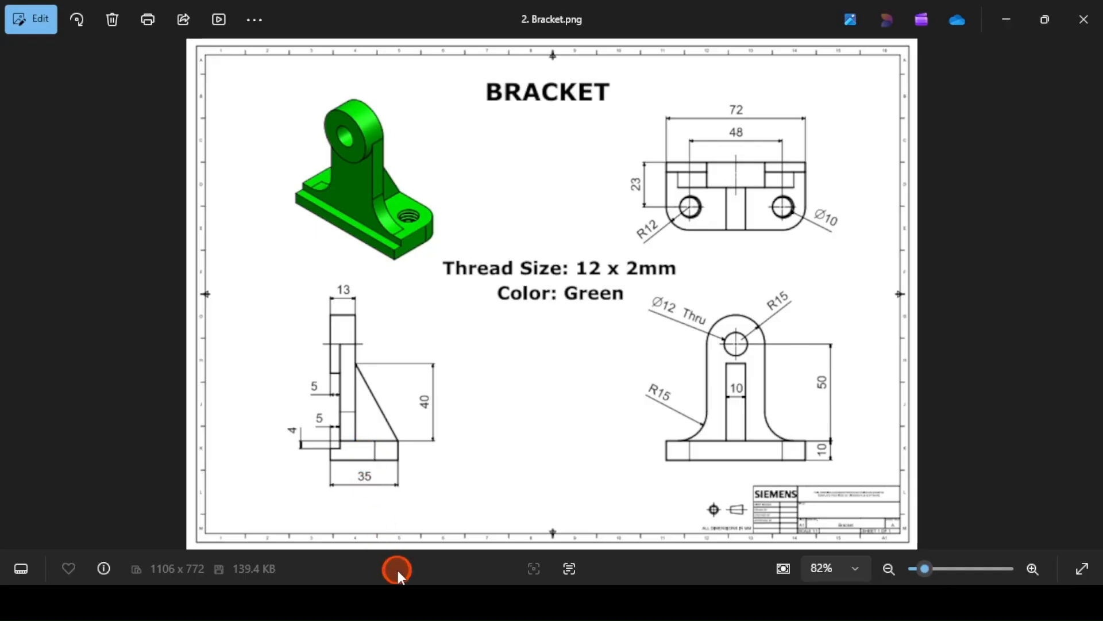
click(373, 580)
click(110, 239)
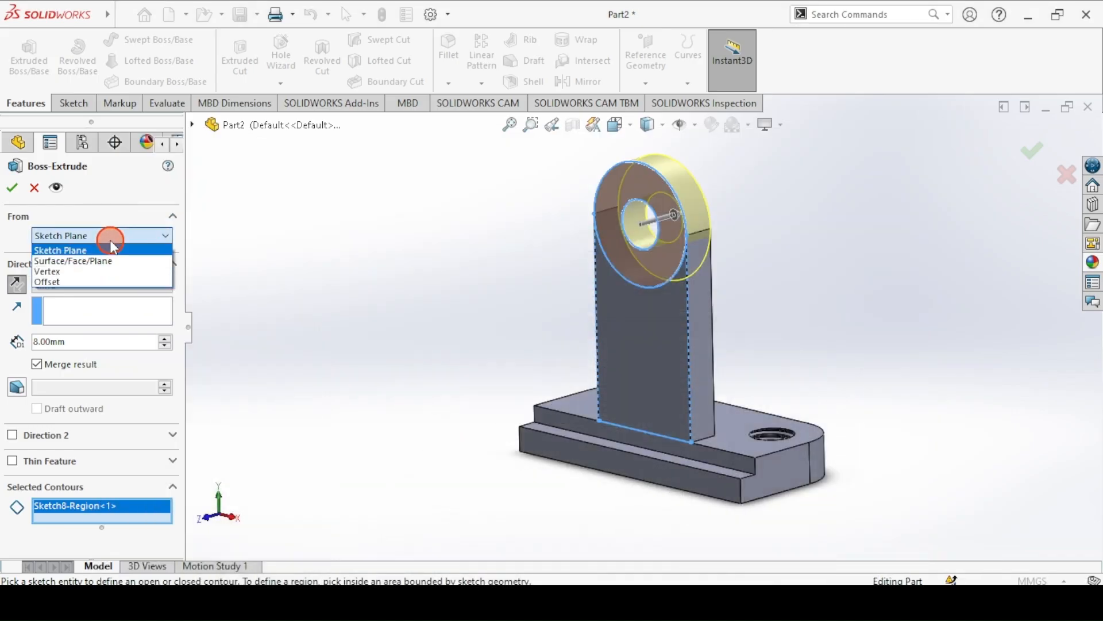
click(76, 289)
scroll(67, 262, up, 1)
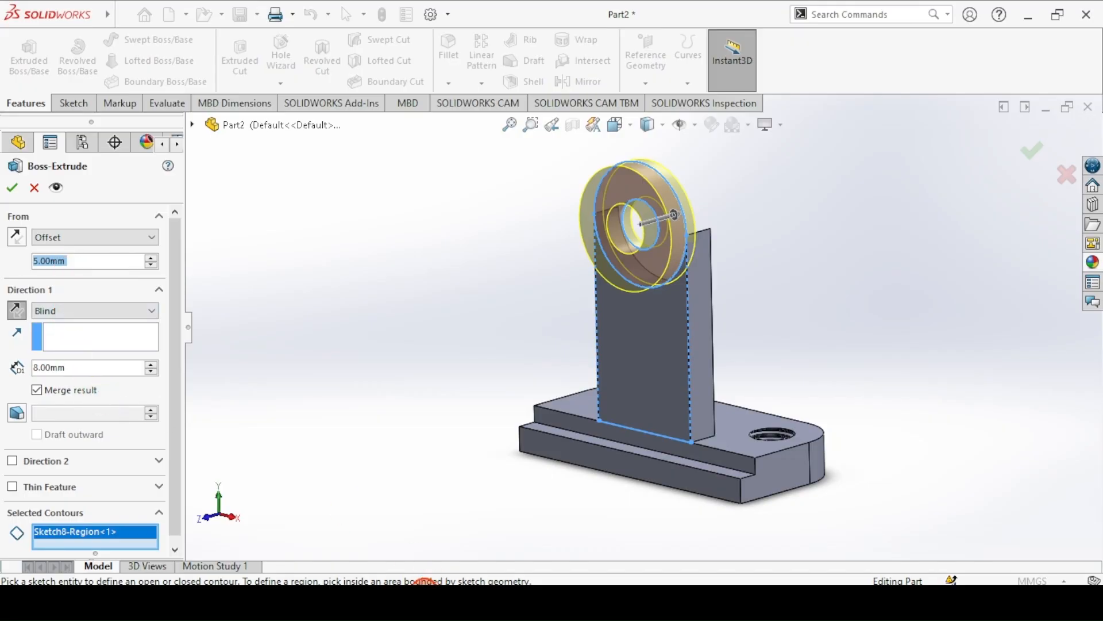
- Set the ring extrusion's depth to 13 mm, as given in the bracket drawing, and create the boss
click(424, 580)
key(alt+Tab)
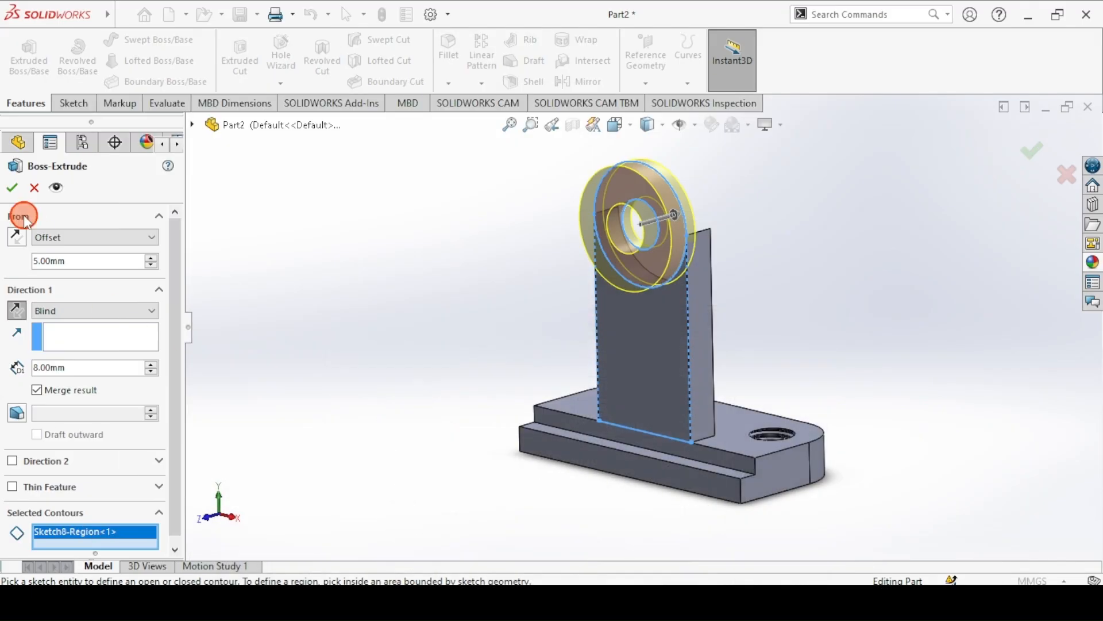
scroll(110, 370, up, 1)
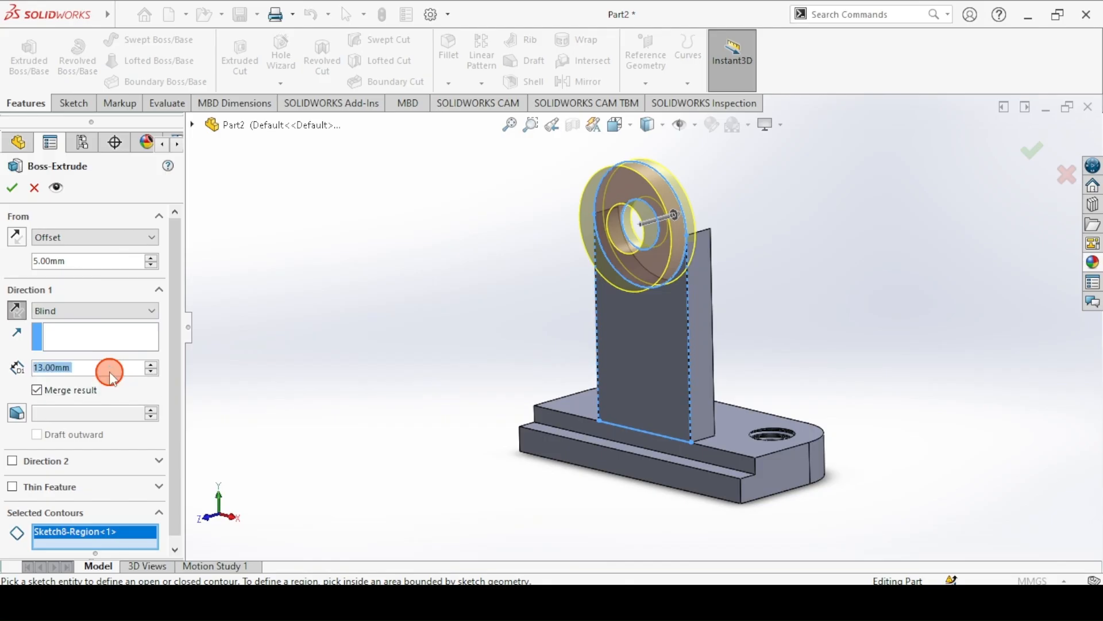
middle_drag(463, 288, 402, 300)
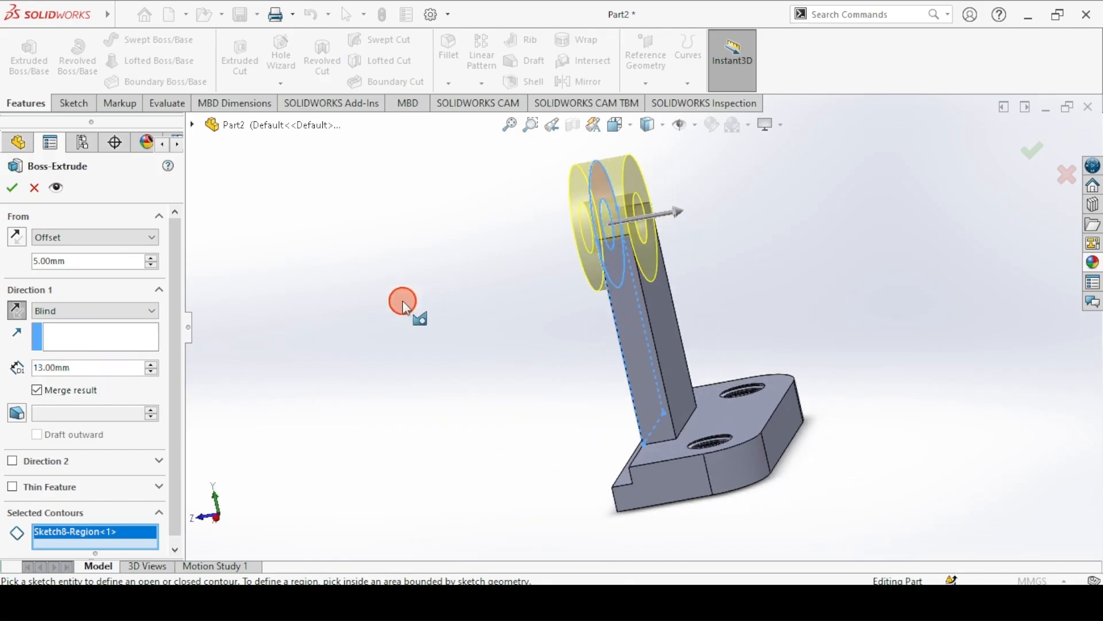
click(11, 194)
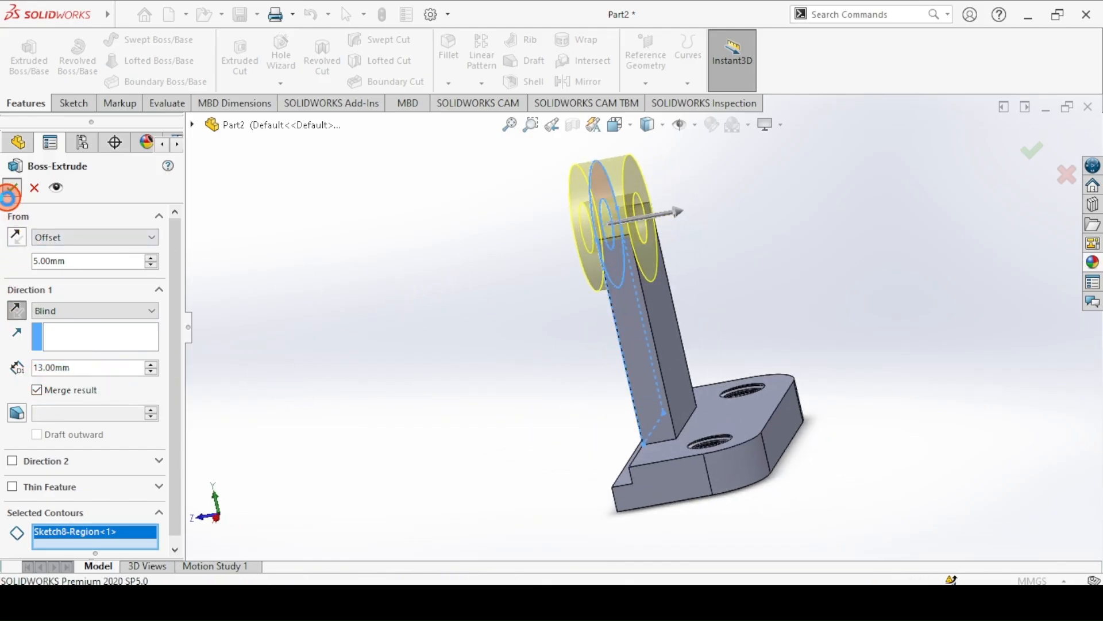
click(312, 246)
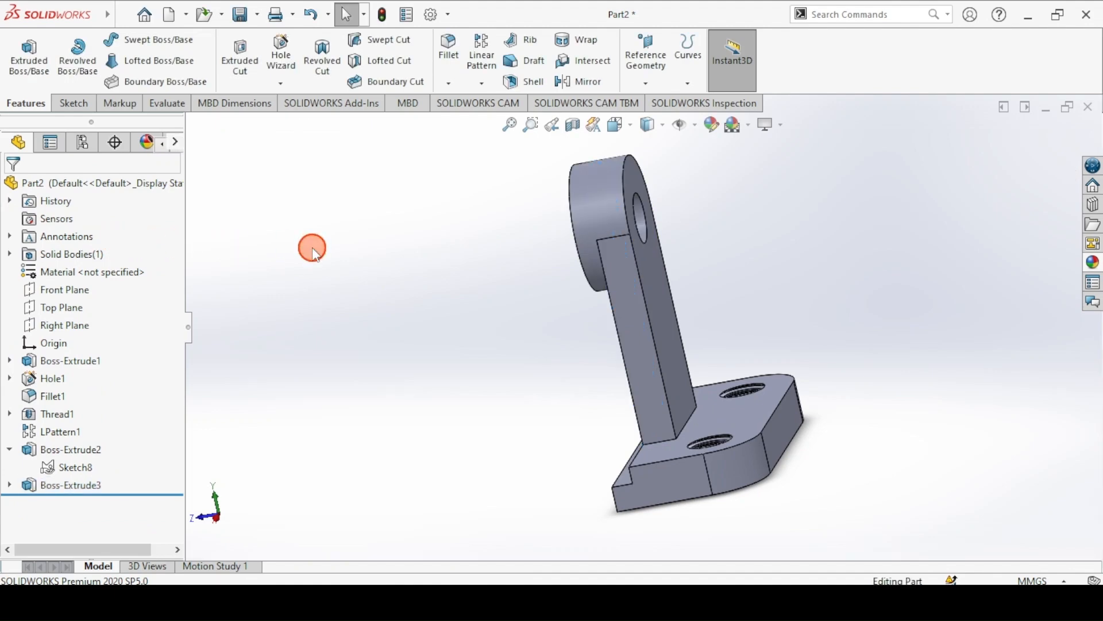
key(ctrl+7)
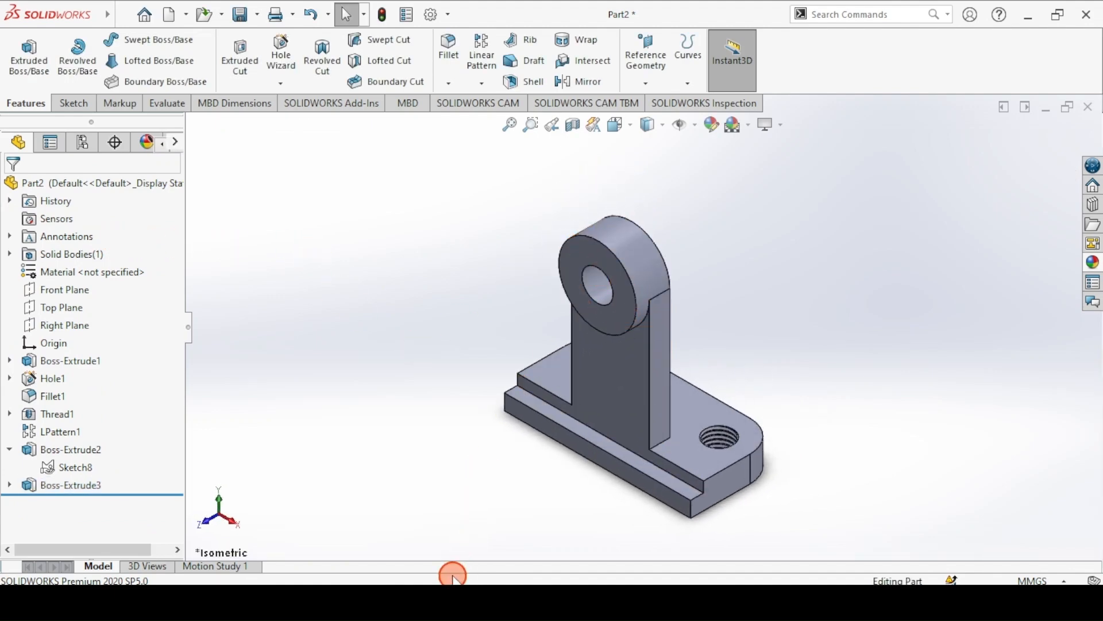
- Fillet the two edges where the upright's sides meet the base with a 15 mm radius
click(453, 598)
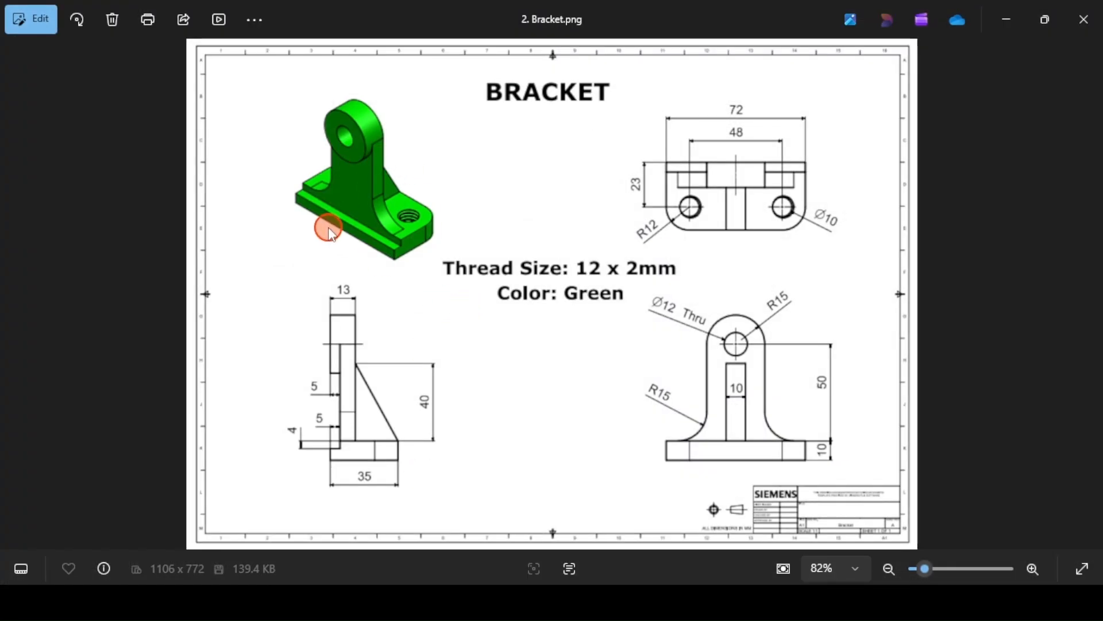
click(453, 597)
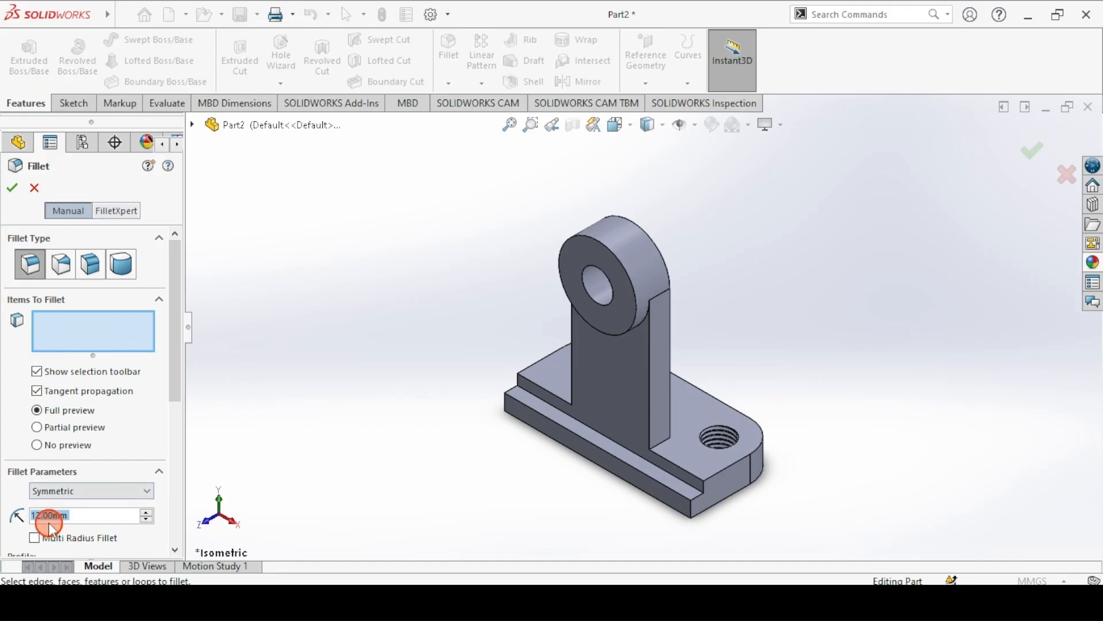
text(15)
key(Return)
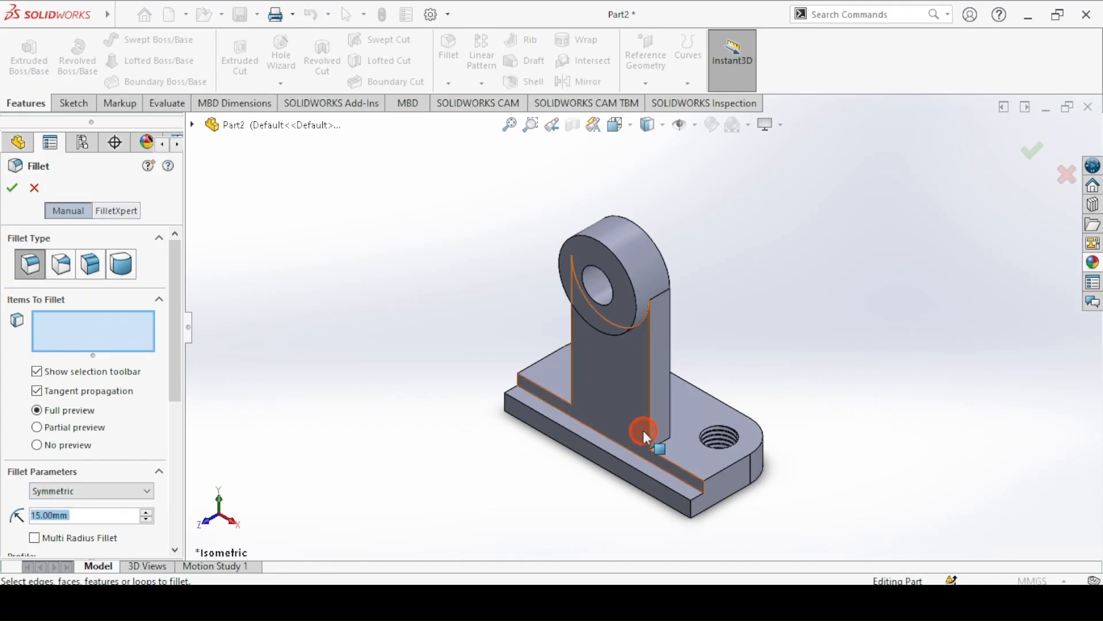
click(652, 439)
middle_drag(591, 377, 511, 408)
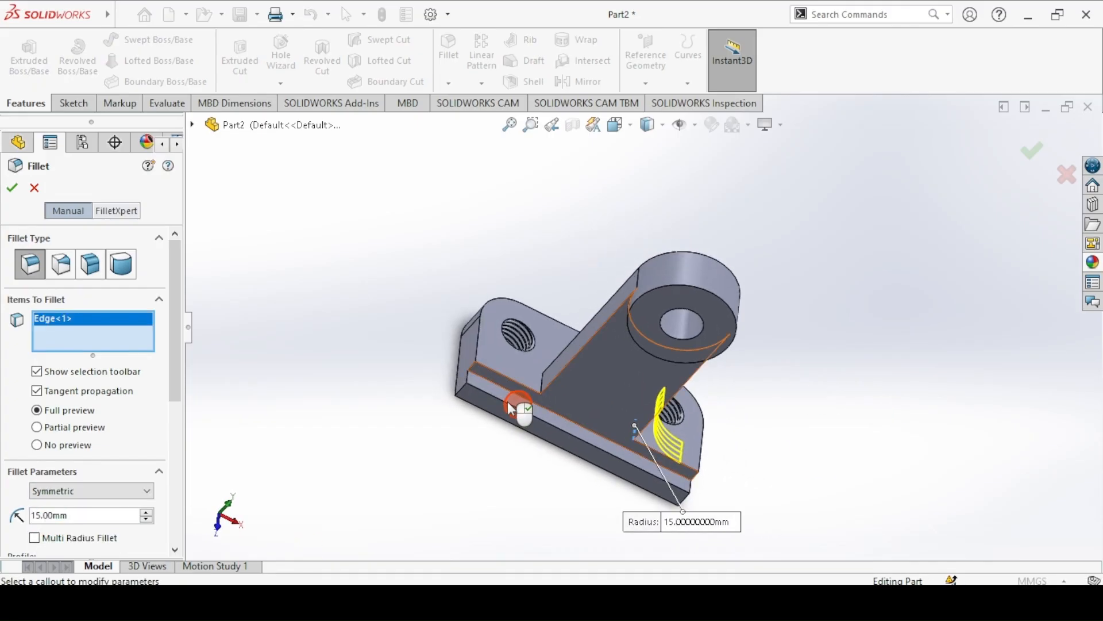
click(536, 377)
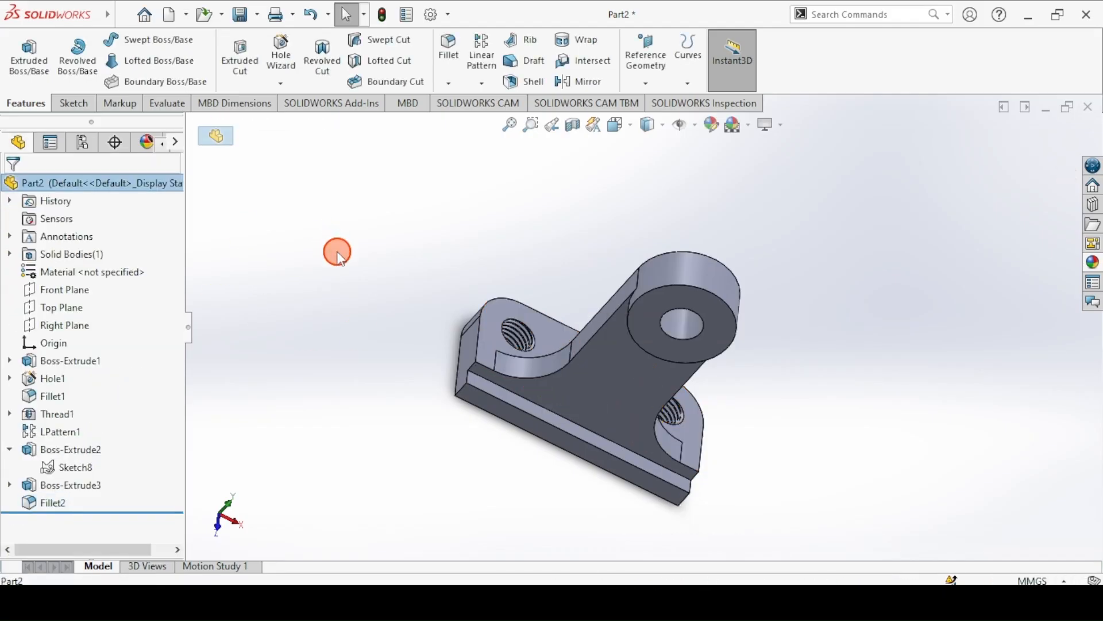
key(ctrl+7)
- Start a Rib on the Right Plane and sketch a slanted line, about 37 mm high, from the upright's rear edge to the base's upper rear corner
click(423, 598)
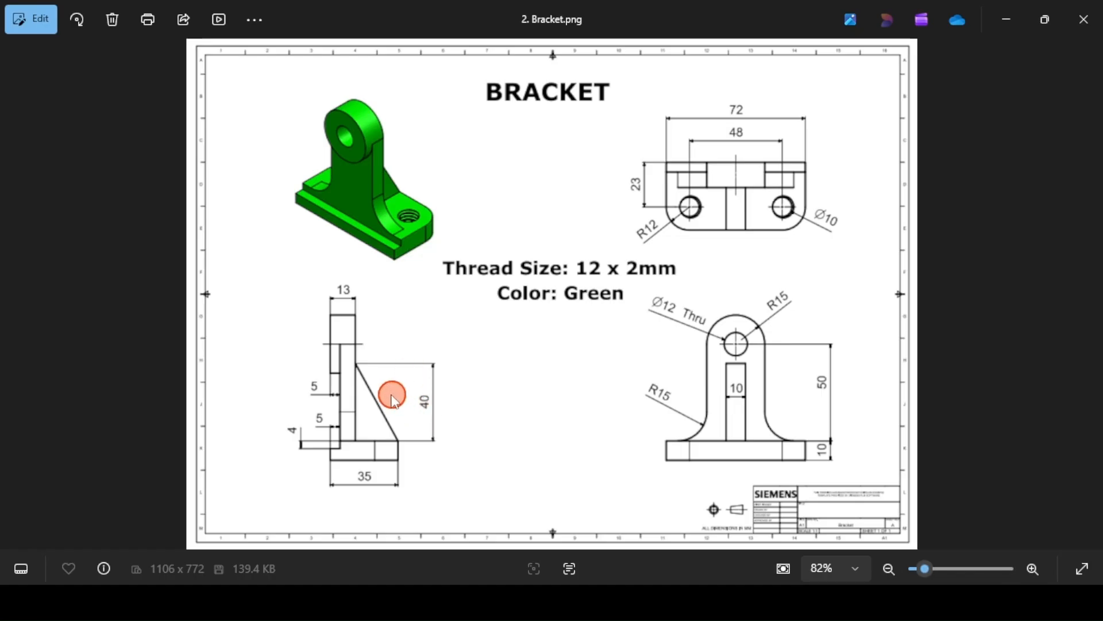
click(399, 595)
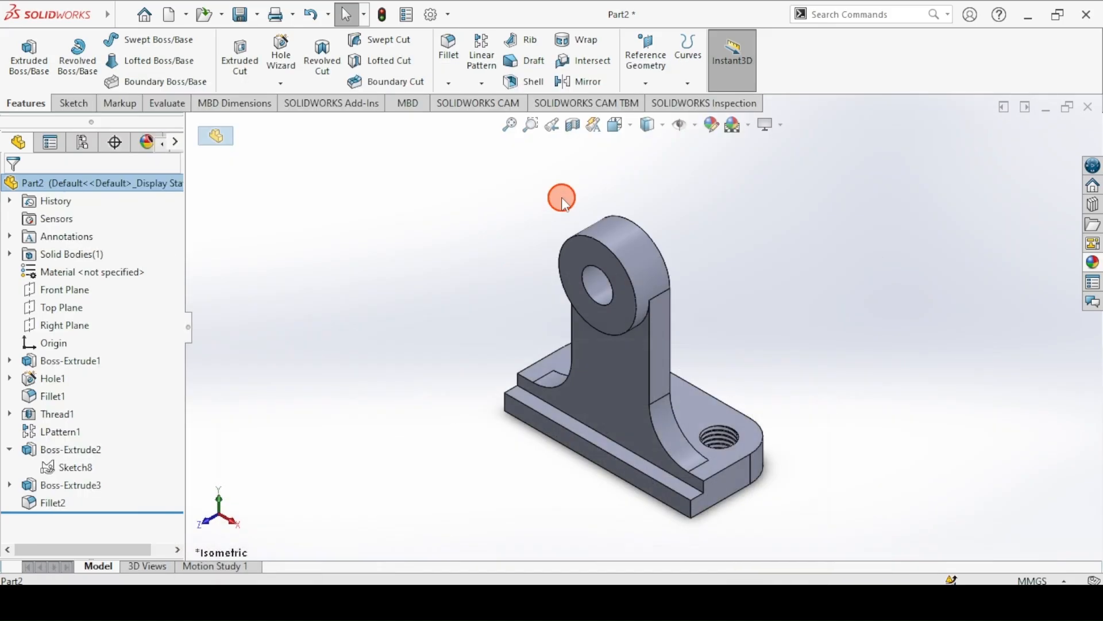
click(514, 42)
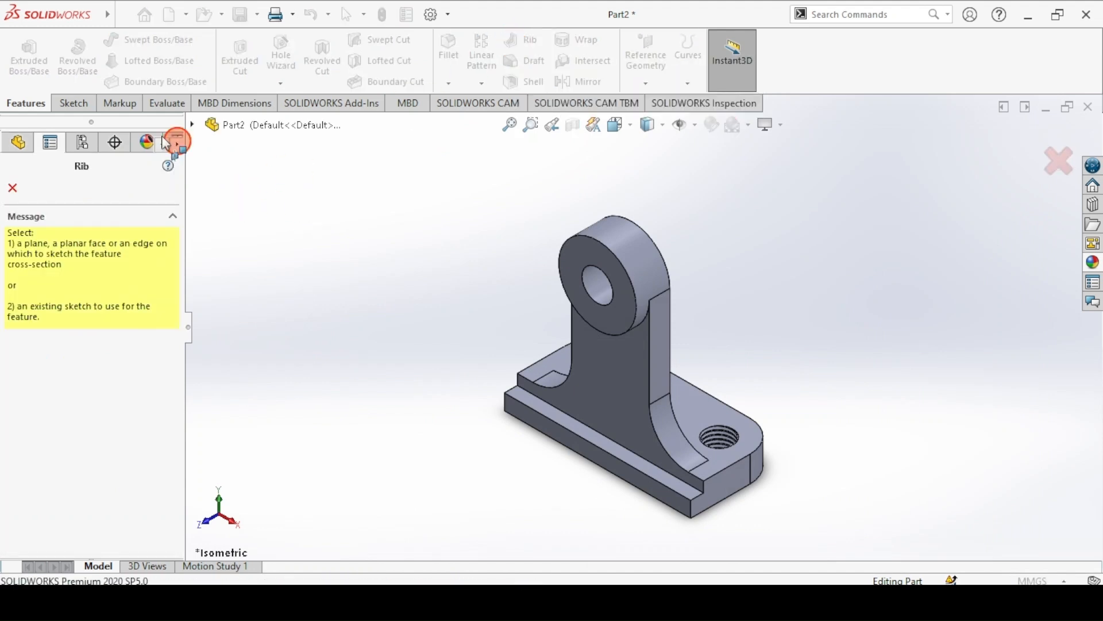
click(199, 125)
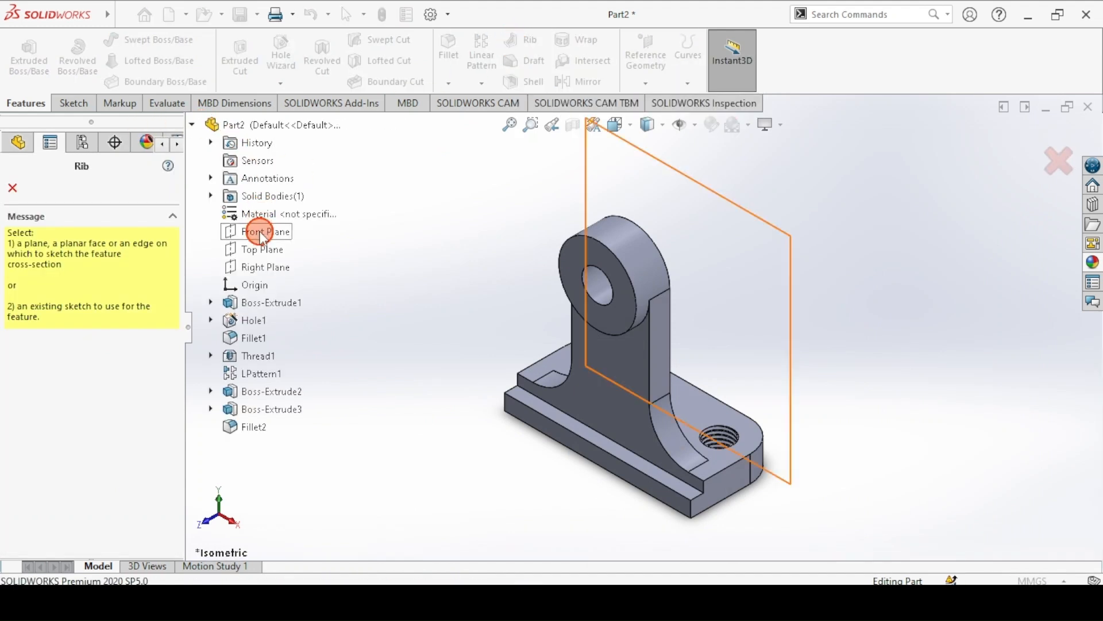
click(264, 266)
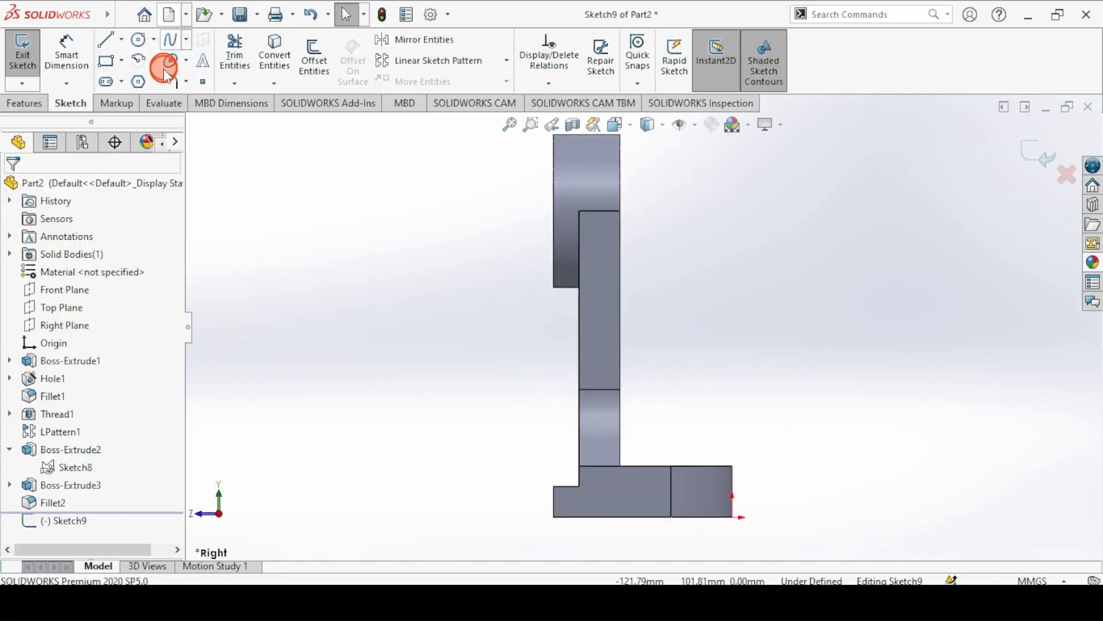
click(106, 39)
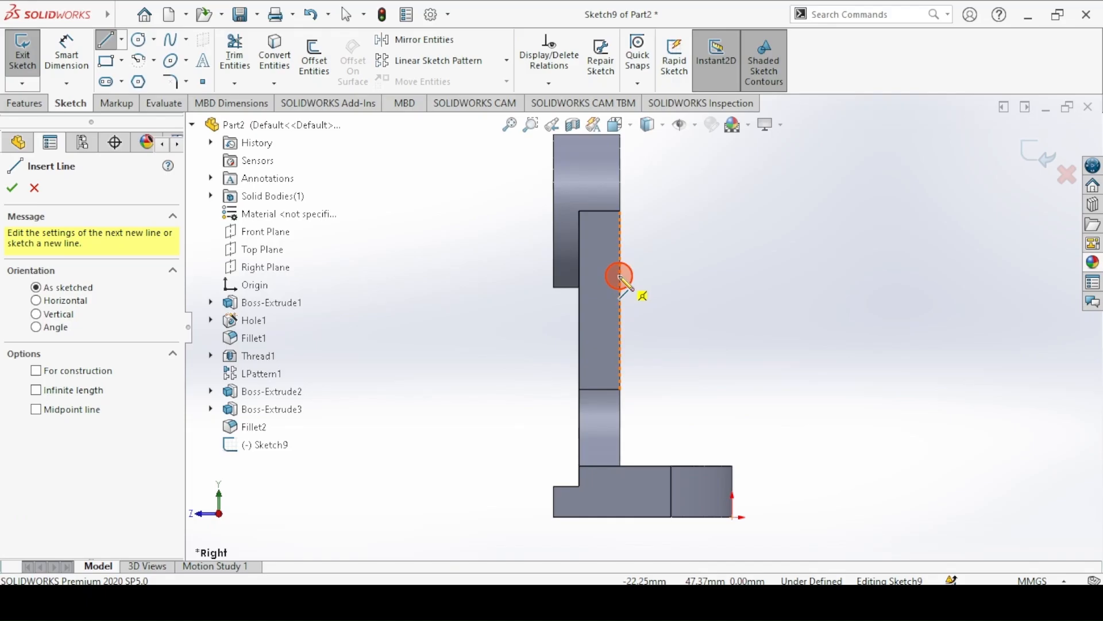
drag(620, 276, 732, 466)
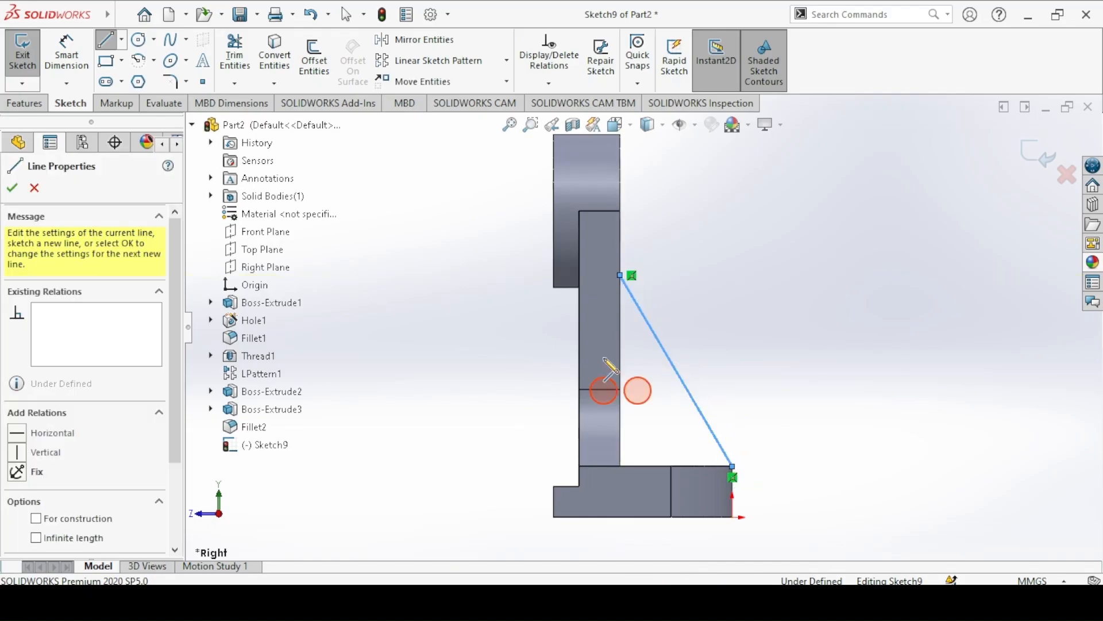
- Dimension the vertical distance between the slanted line's endpoints as 40 mm and finish the rib sketch
click(66, 55)
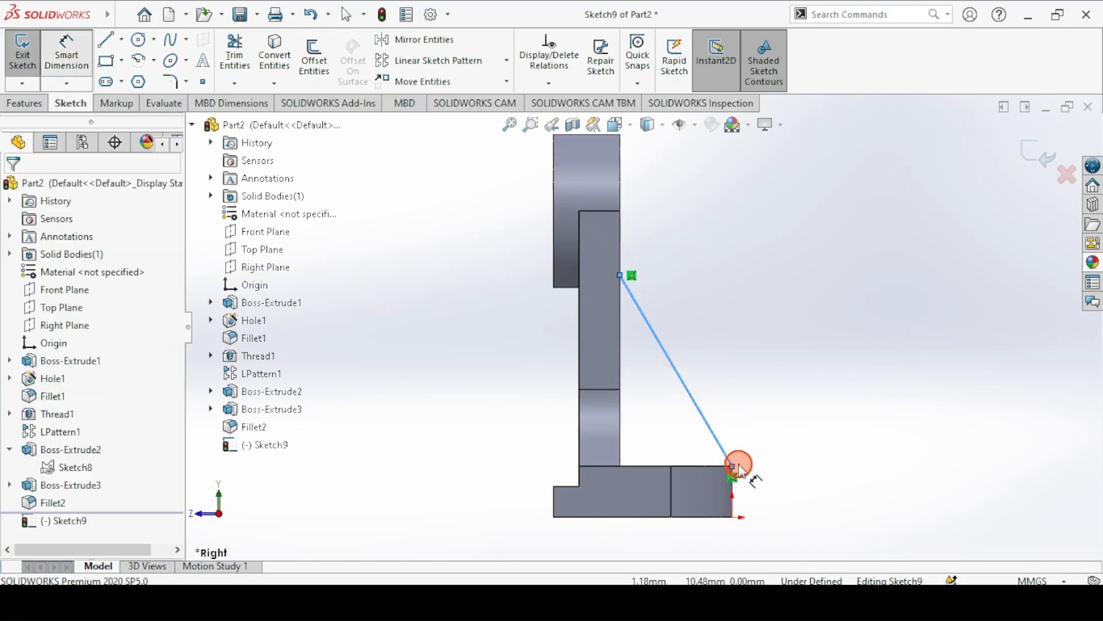
click(621, 276)
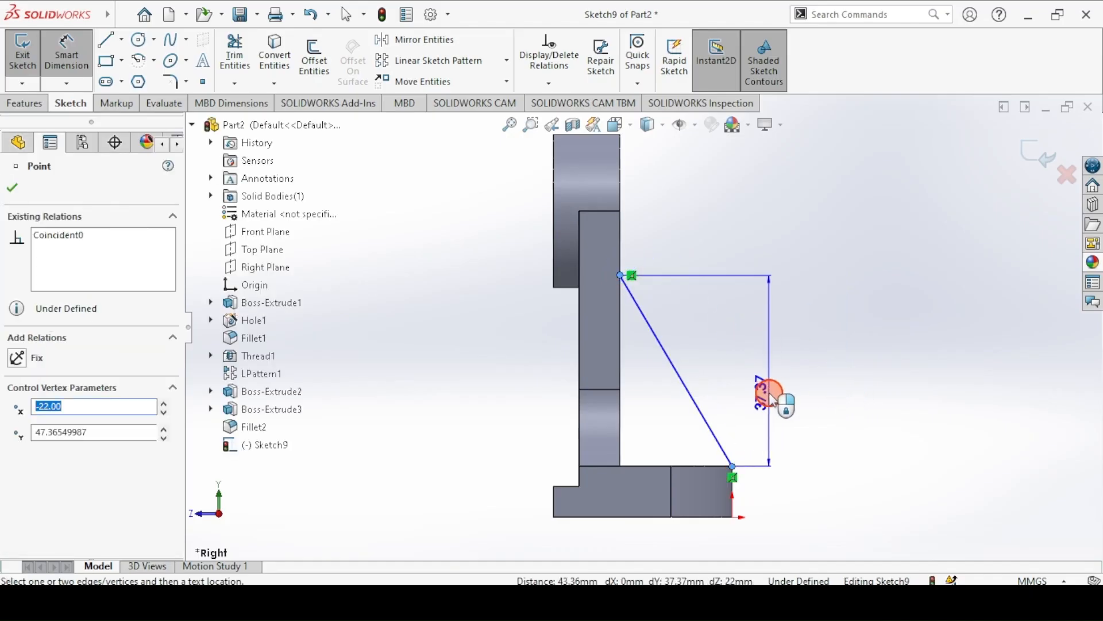
click(795, 384)
text(40)
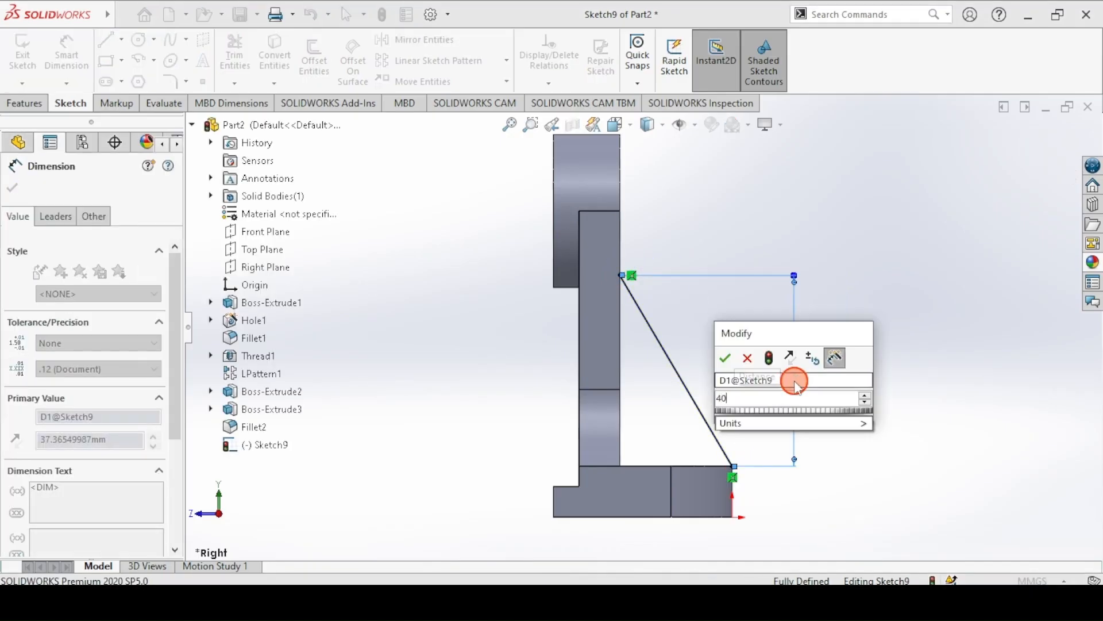
key(Return)
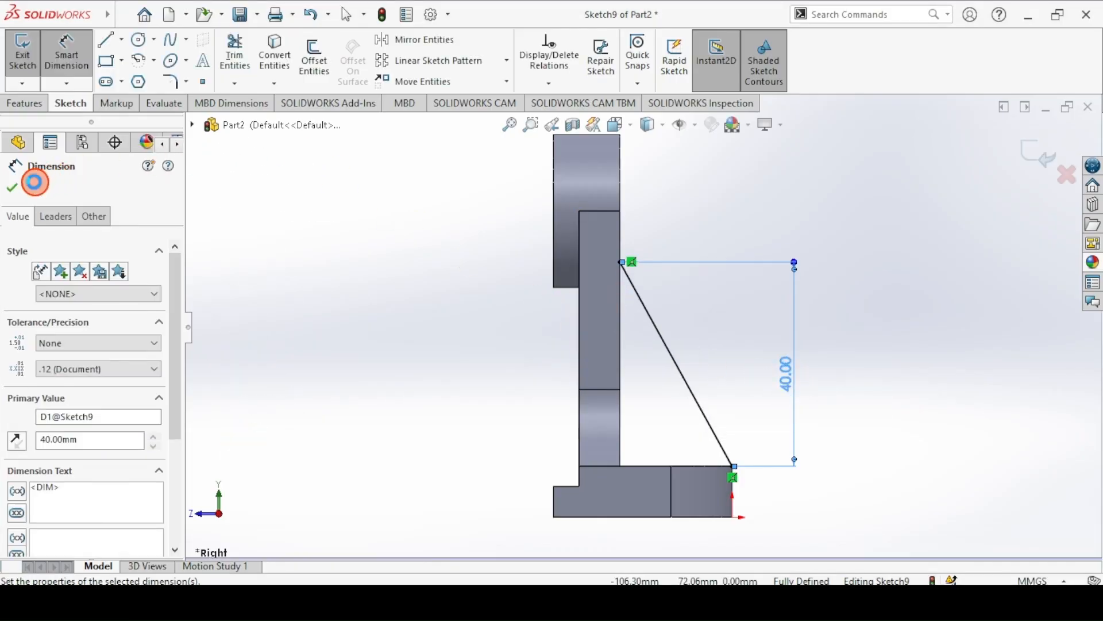
click(12, 188)
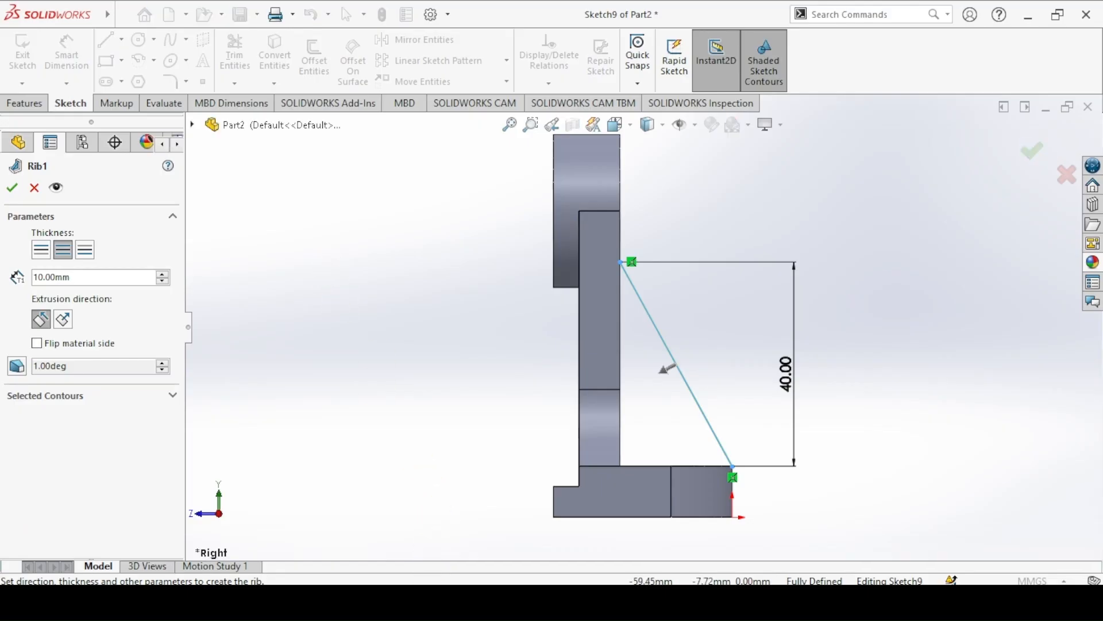
- Create the rib behind the upright with a 10 mm thickness applied to both sides of the sketch line
click(427, 600)
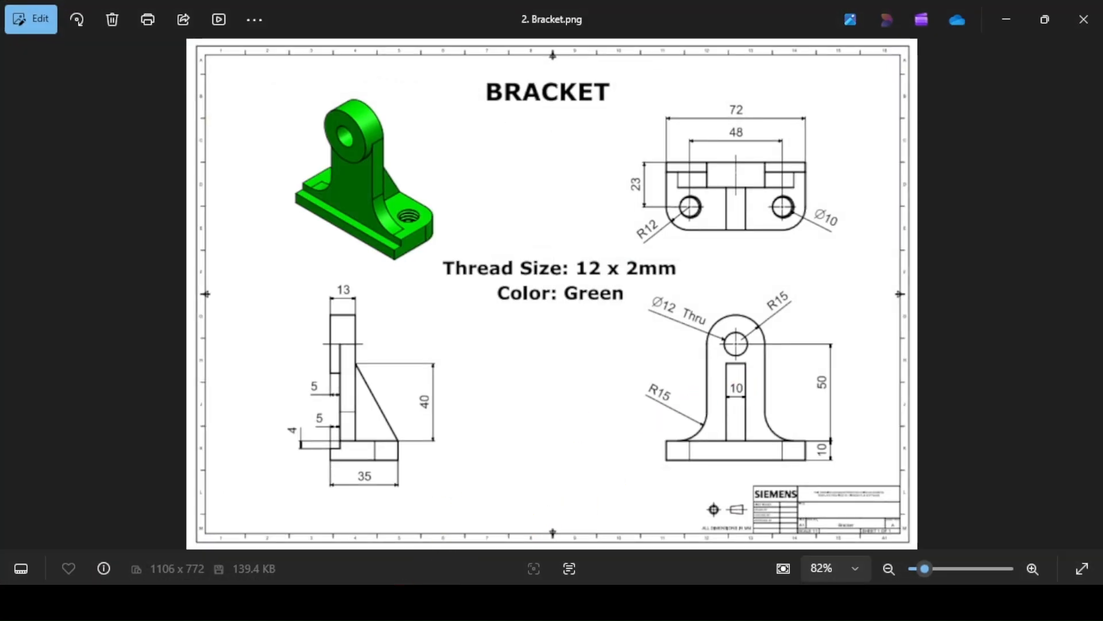
click(428, 600)
click(39, 278)
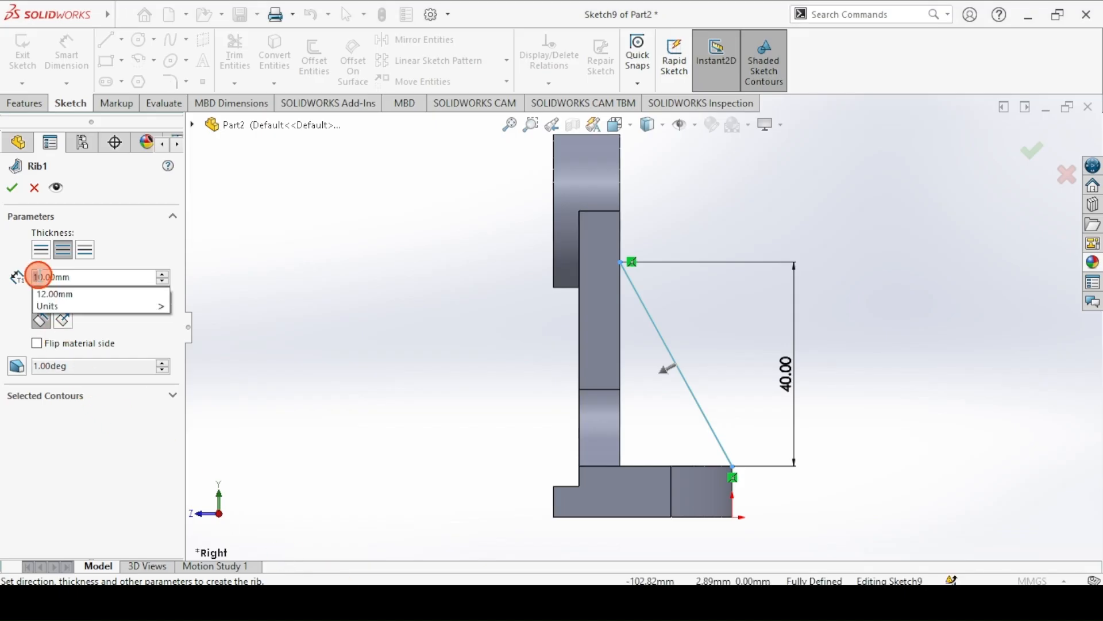
click(59, 248)
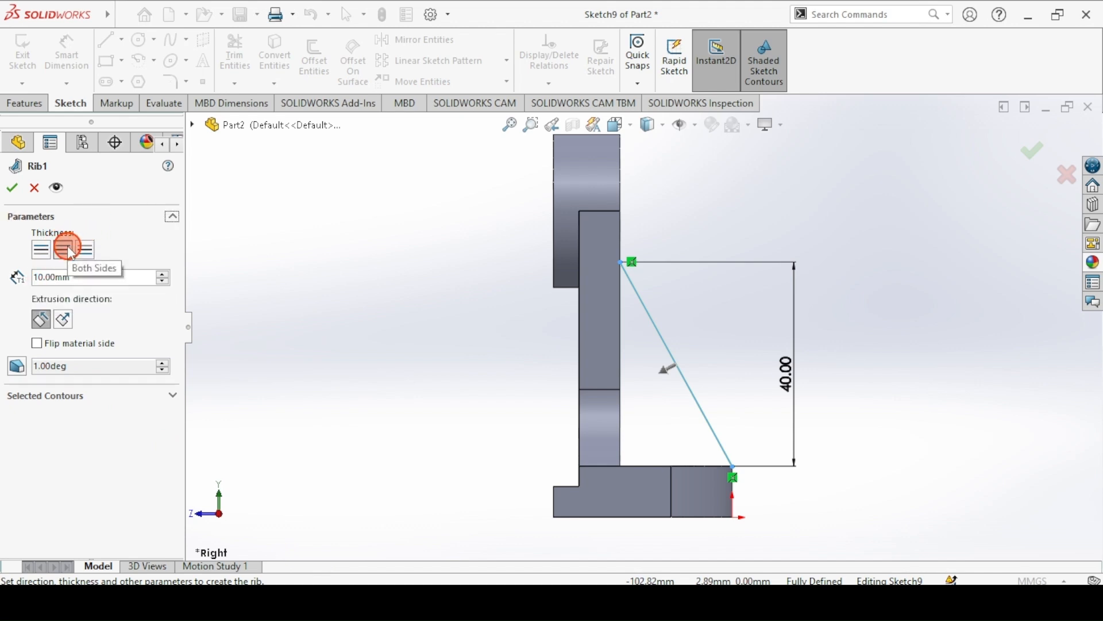
click(15, 189)
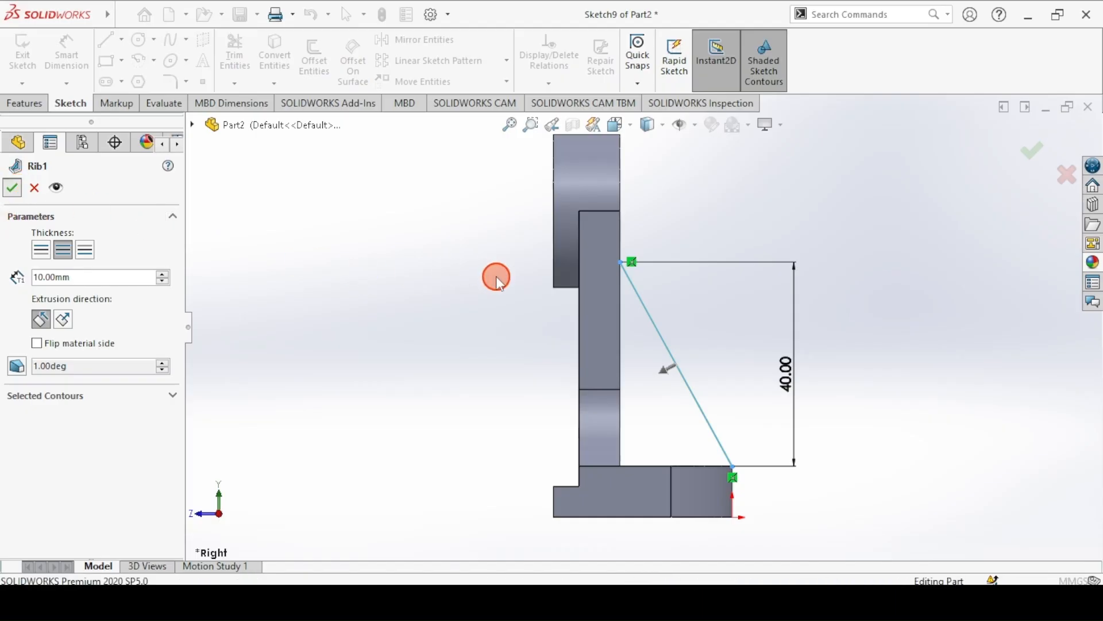
key(ctrl+7)
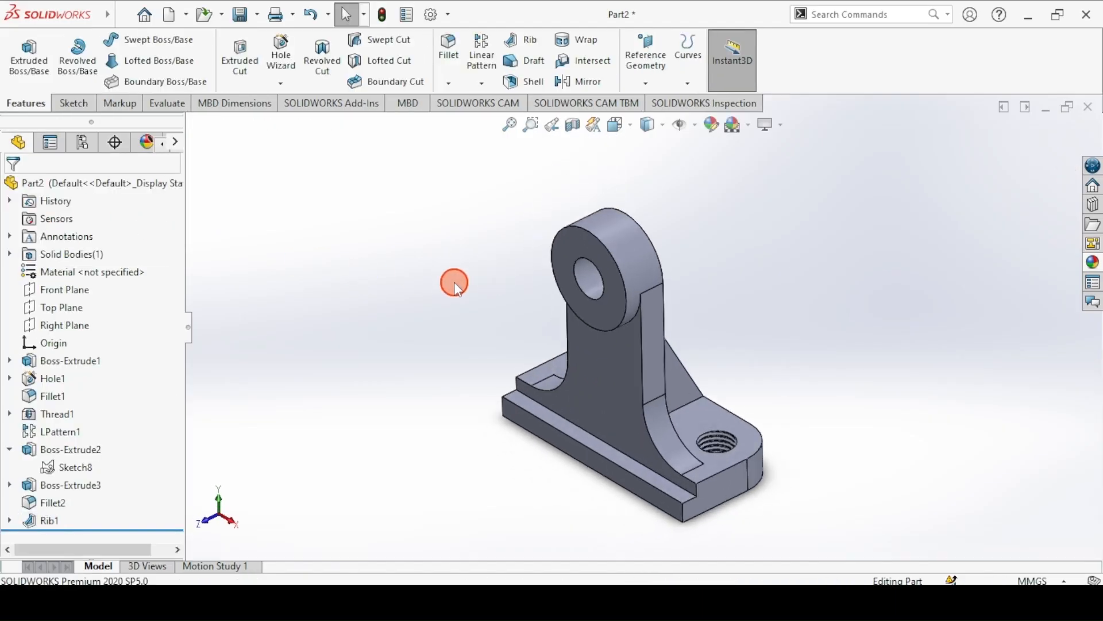
middle_drag(506, 340, 477, 371)
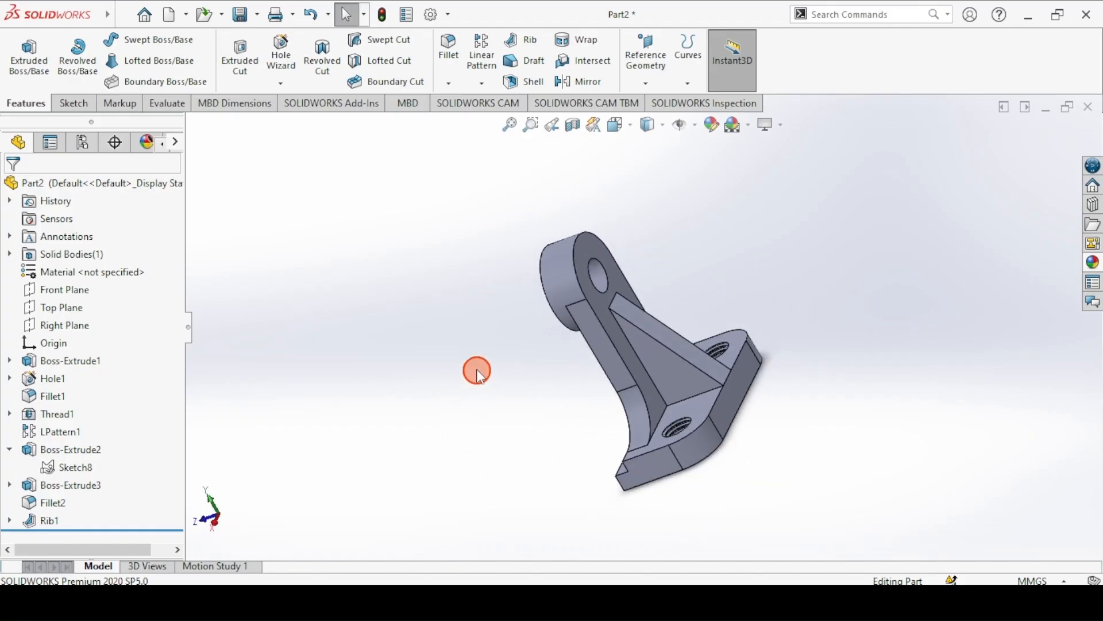
key(ctrl+7)
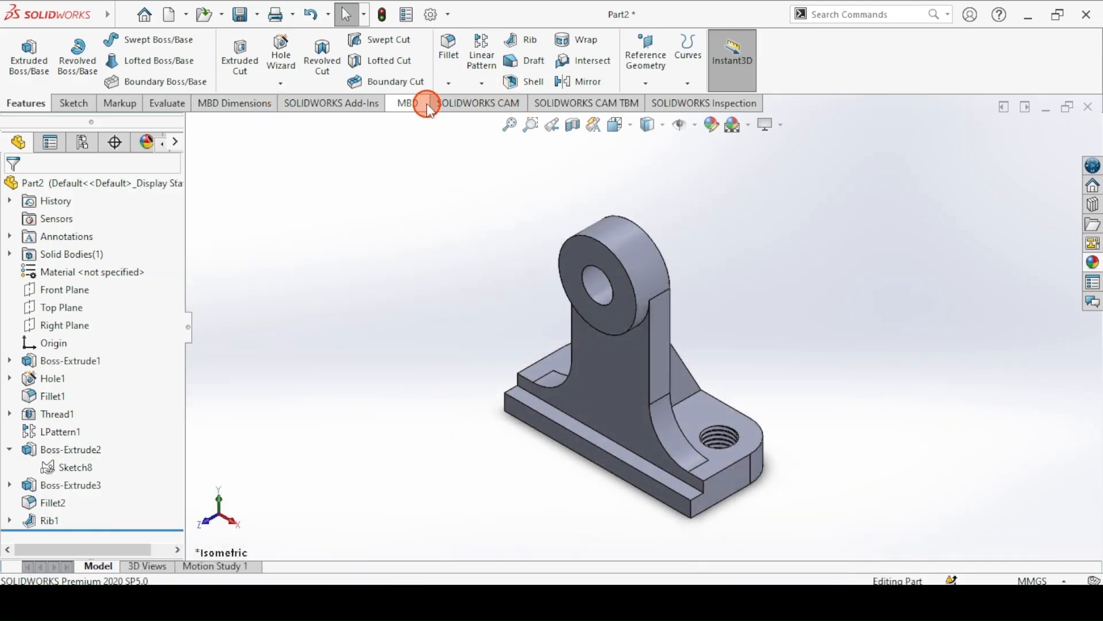
- Change the scene behind the bracket to a plain white background
click(749, 126)
click(773, 126)
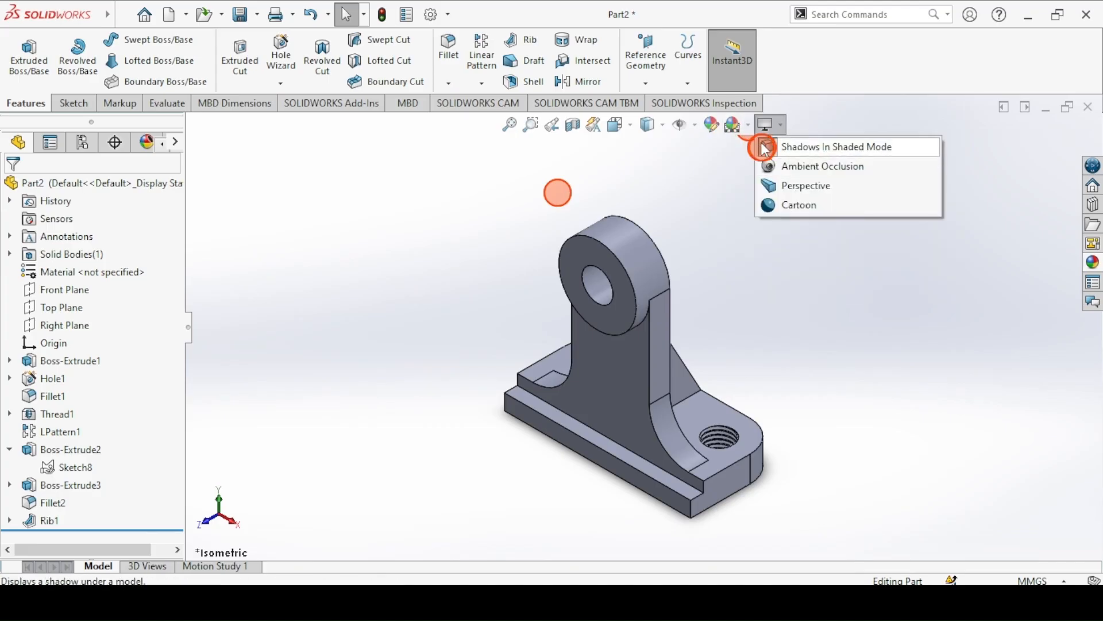
click(749, 127)
click(754, 166)
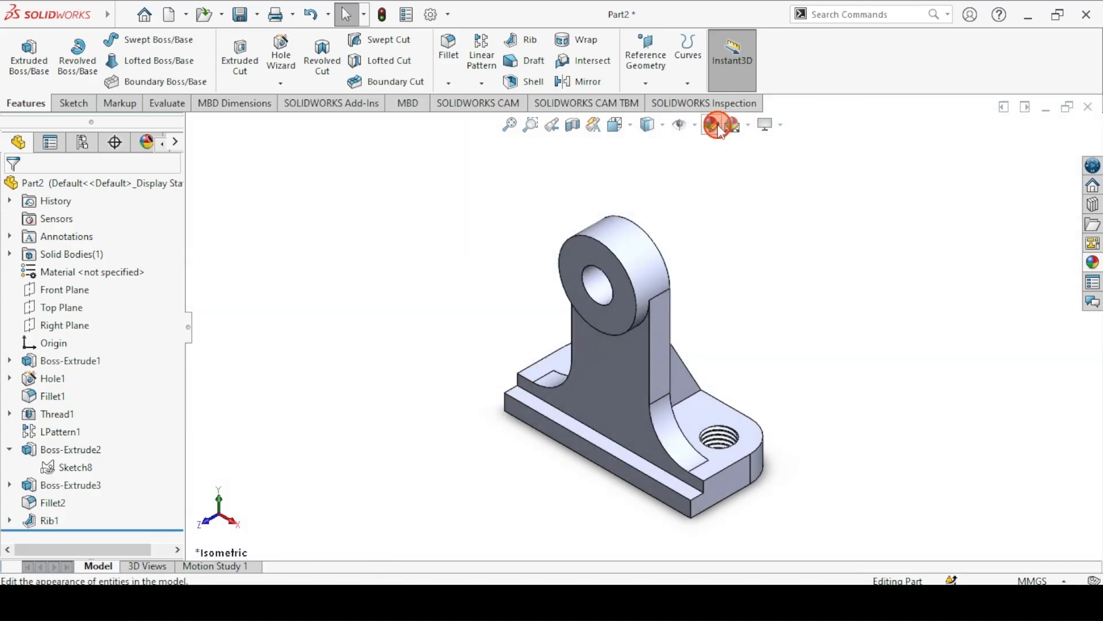
- Apply a bright green colour from the standard palette to the whole bracket part
click(715, 125)
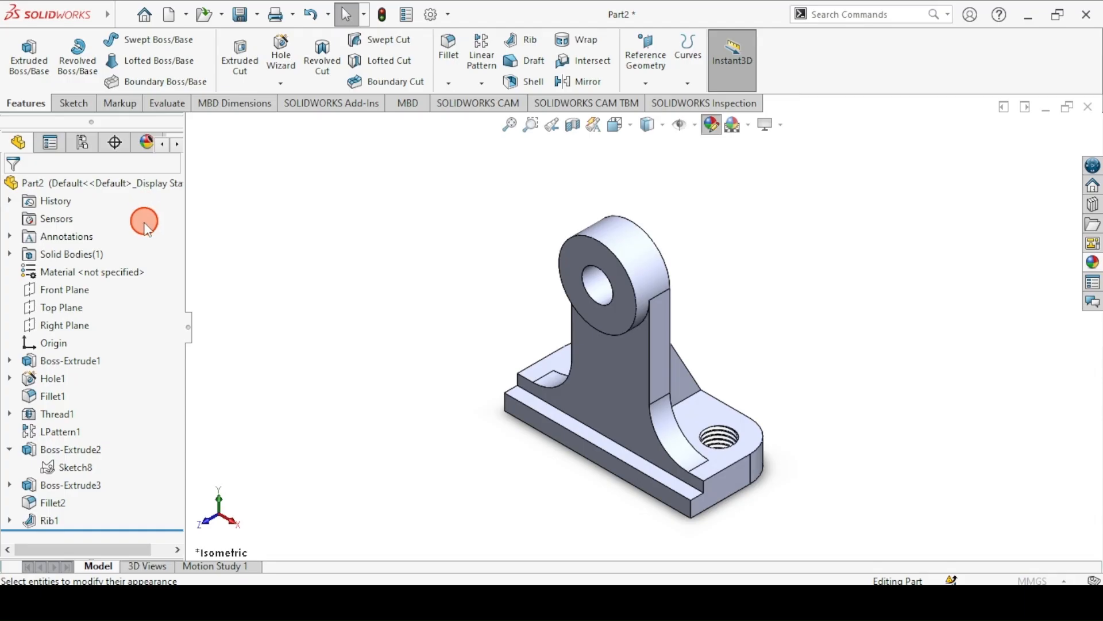
click(86, 526)
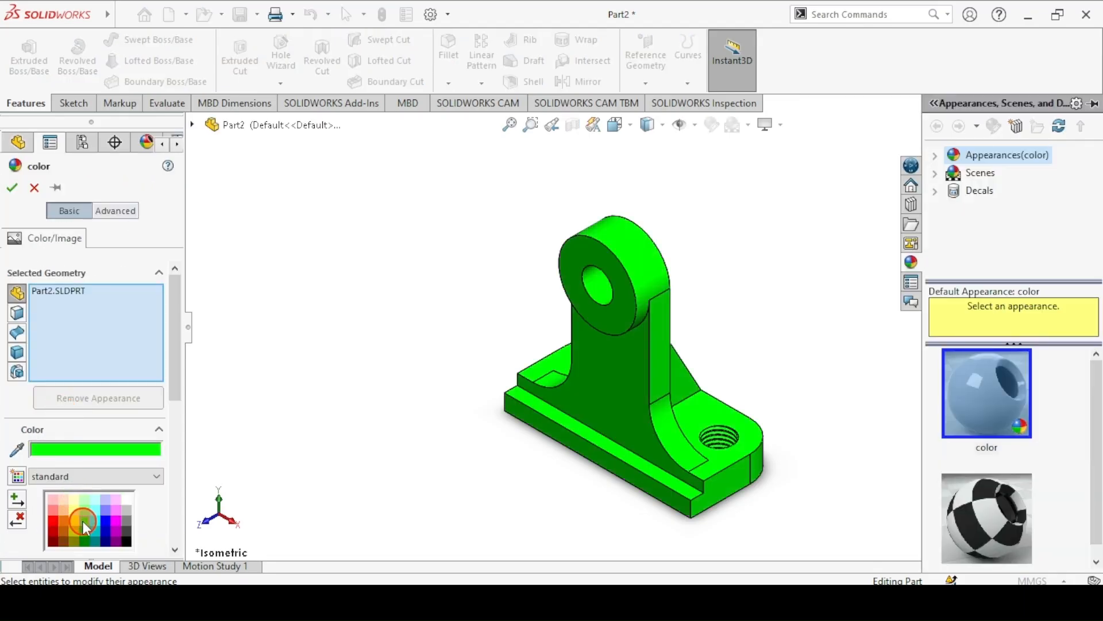
click(12, 187)
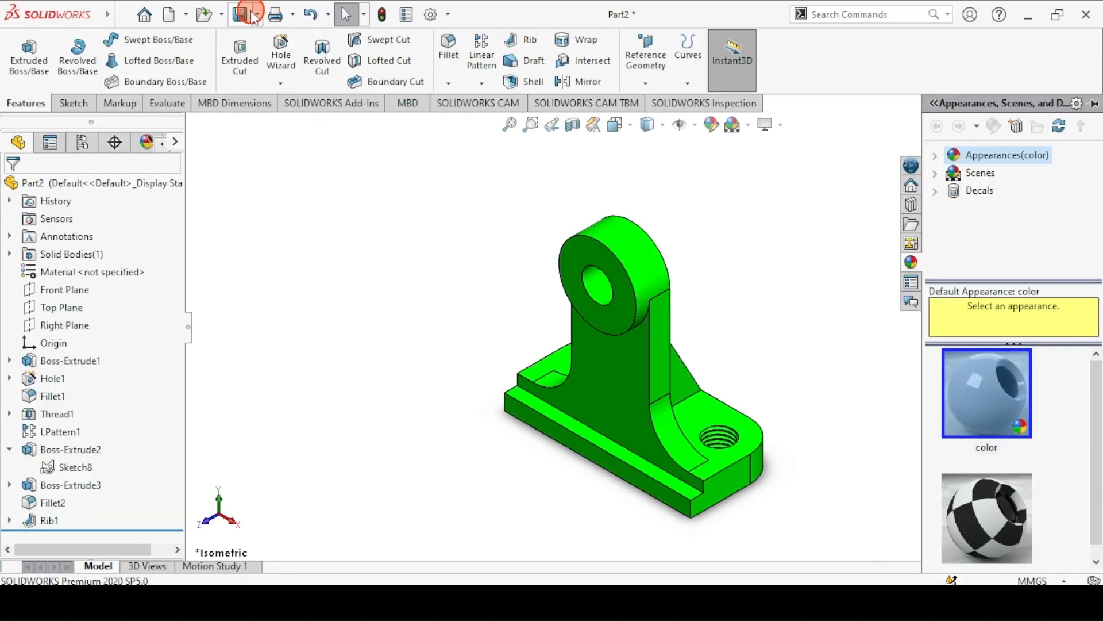
- Save the part as "2. Bracket" in the Roller Support Assembly folder and clear the face selection
click(240, 15)
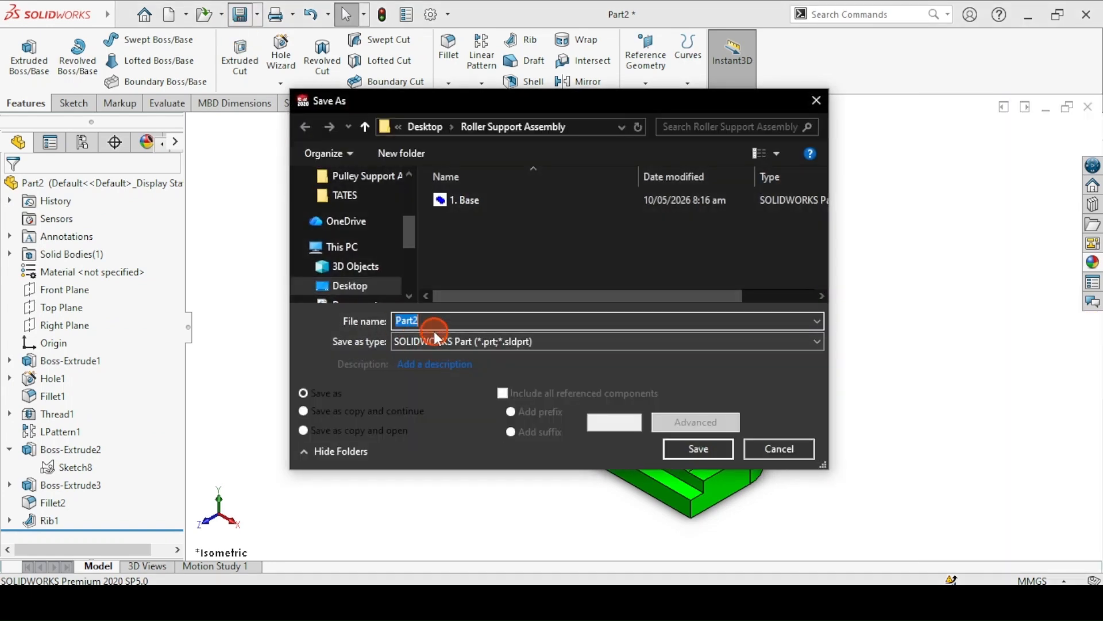
text(2. Bracket)
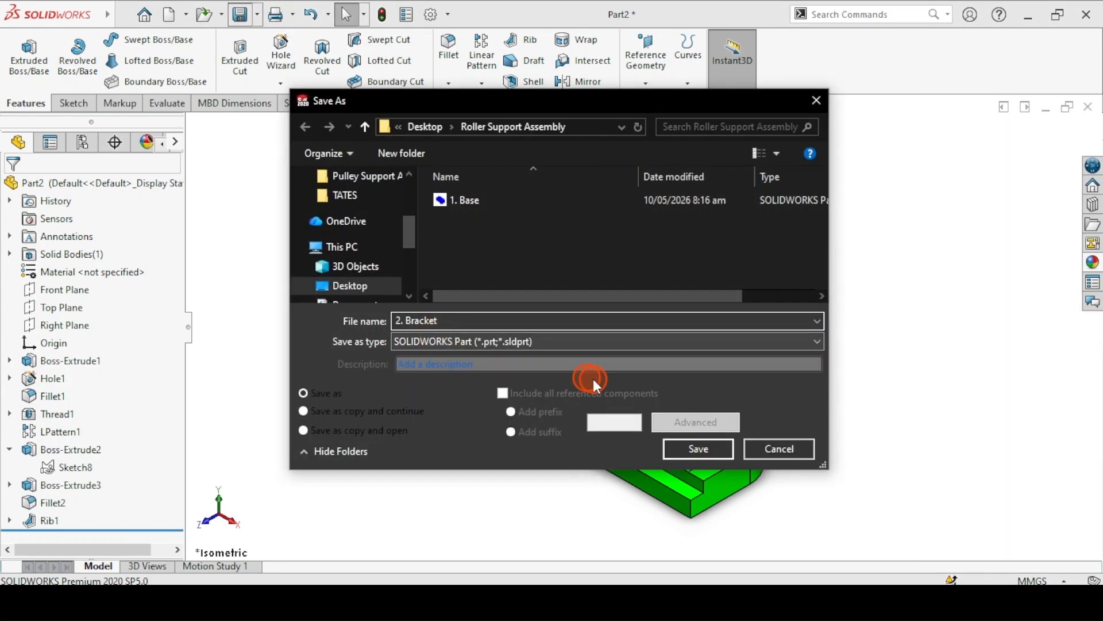
click(696, 448)
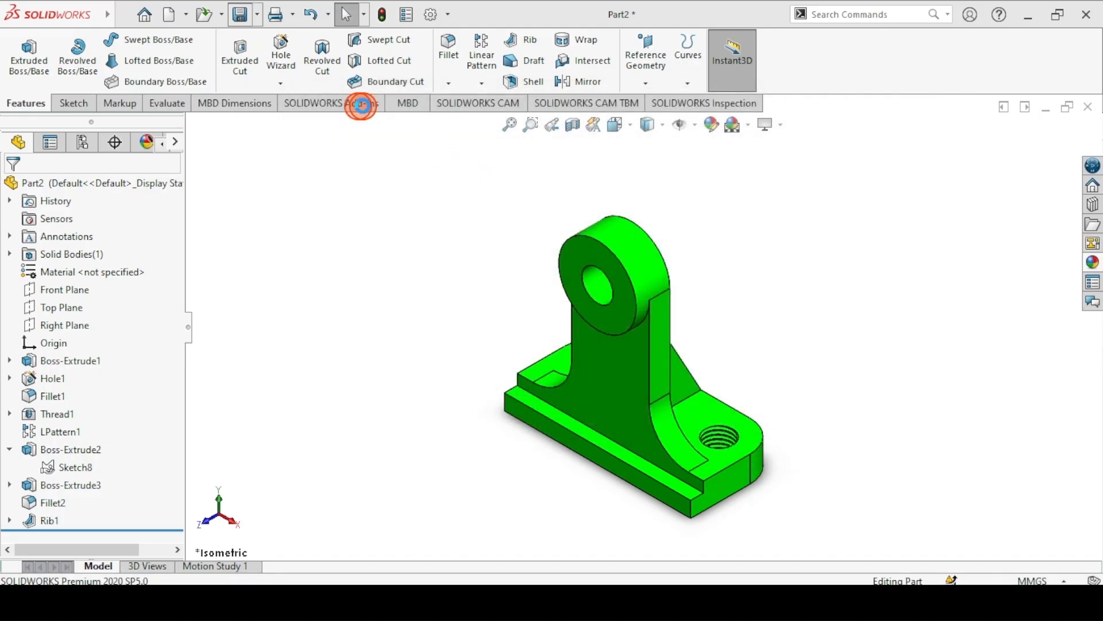
click(240, 16)
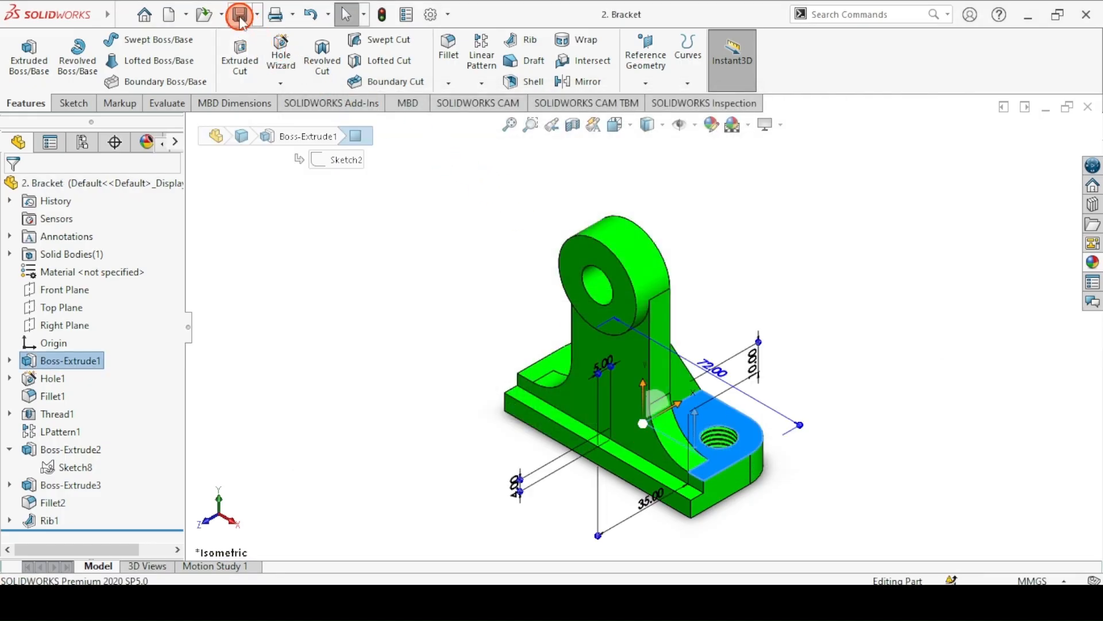
click(313, 257)
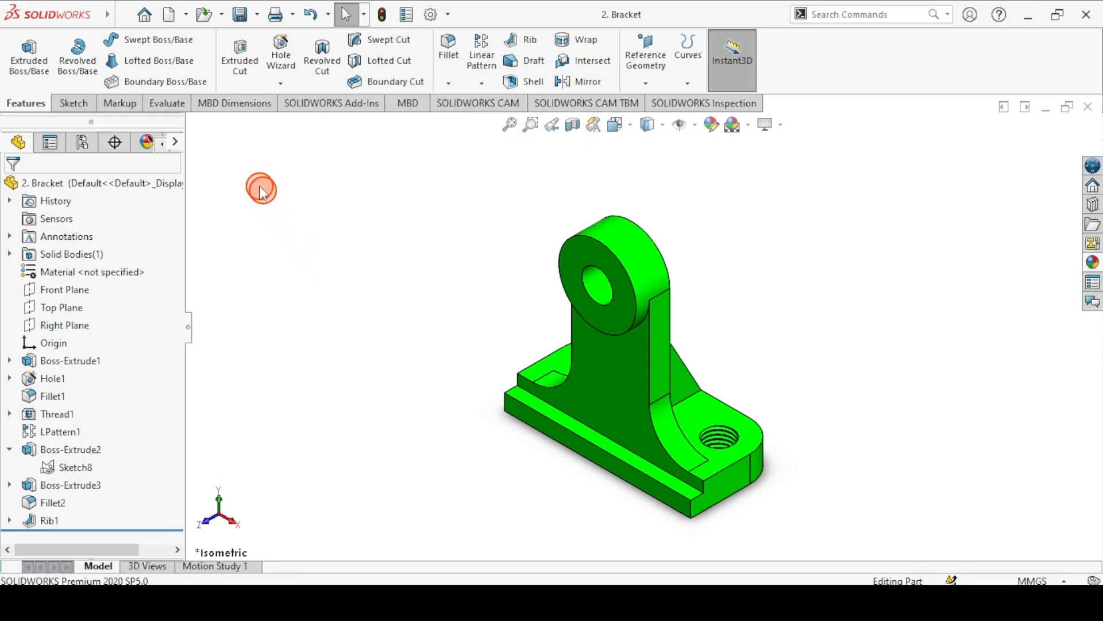
- Create a new part and start a sketch on the Front Plane
click(172, 14)
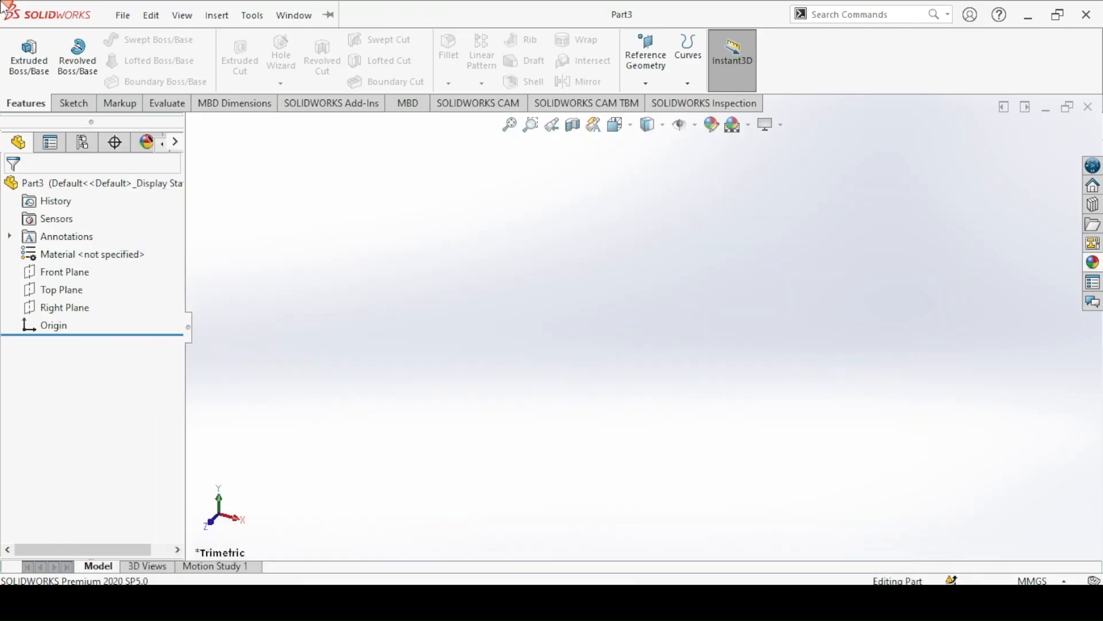
click(70, 103)
click(36, 63)
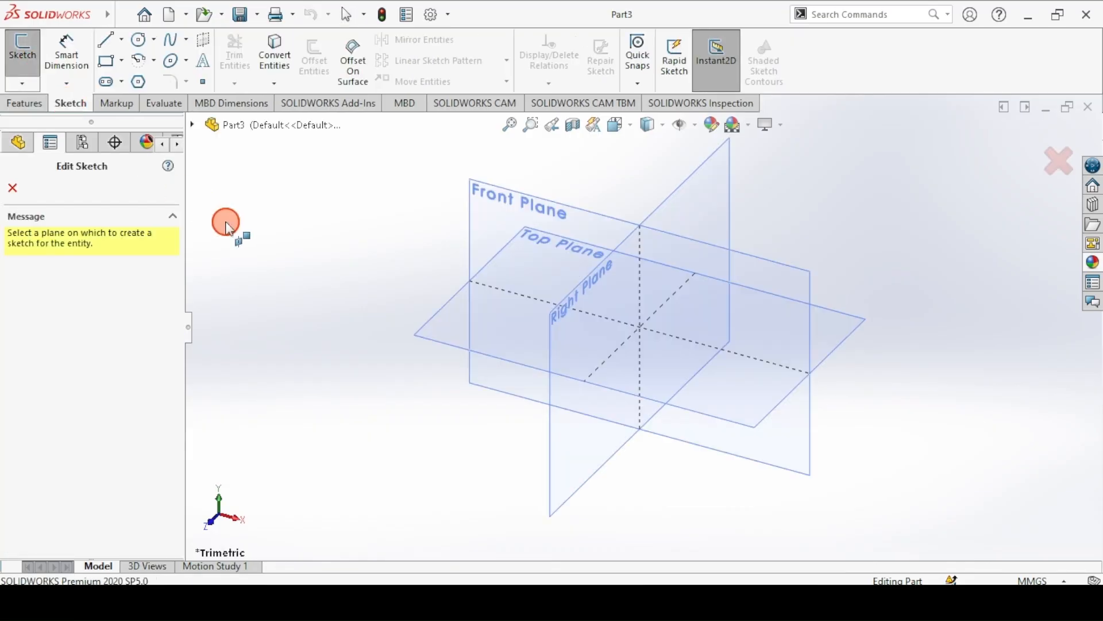
click(533, 206)
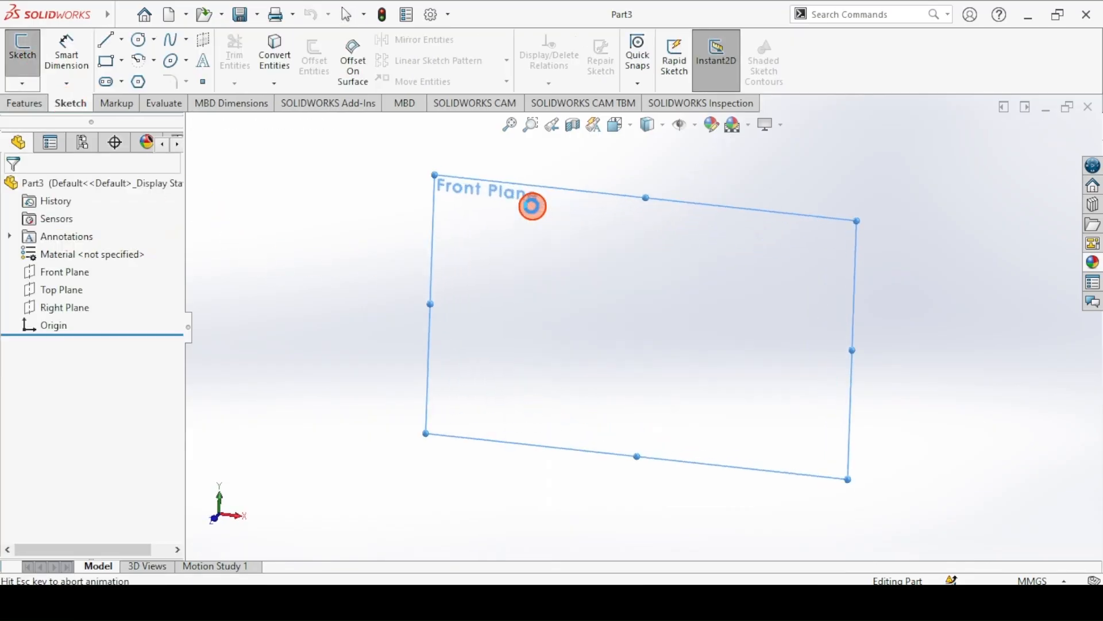
- Sketch a horizontal construction line about 169 mm long using the Midpoint line option, centred on the origin
click(107, 52)
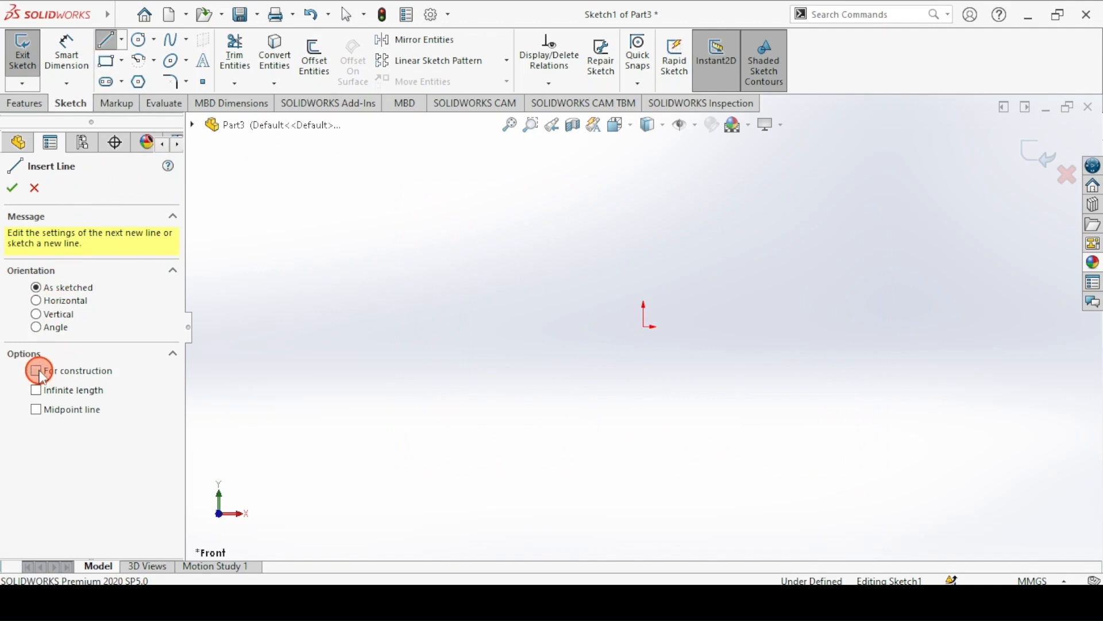
click(36, 410)
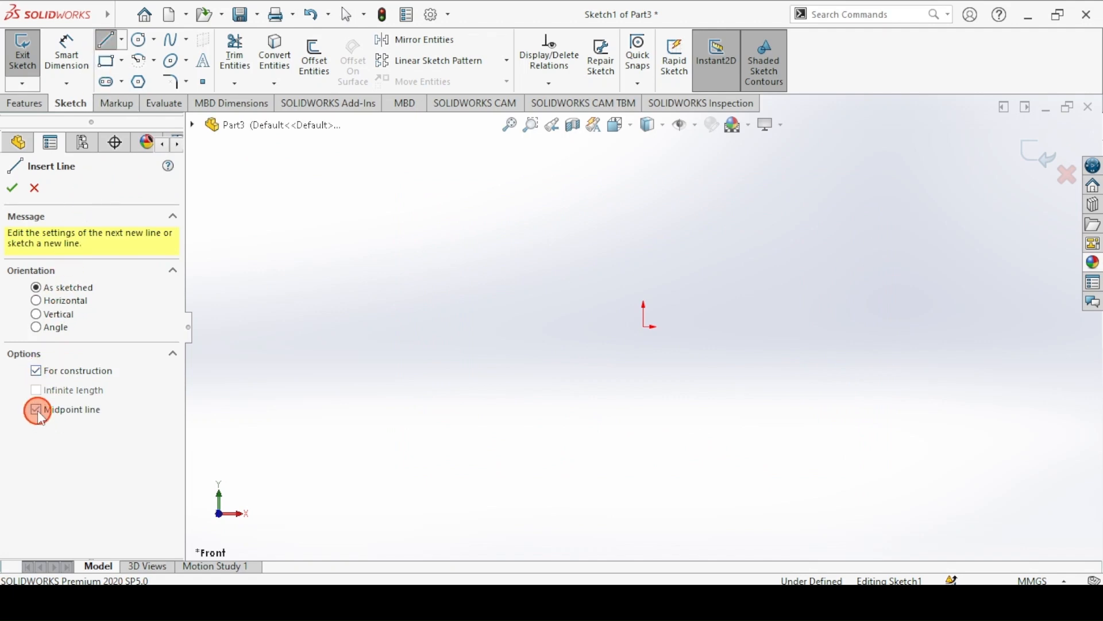
click(644, 327)
click(405, 327)
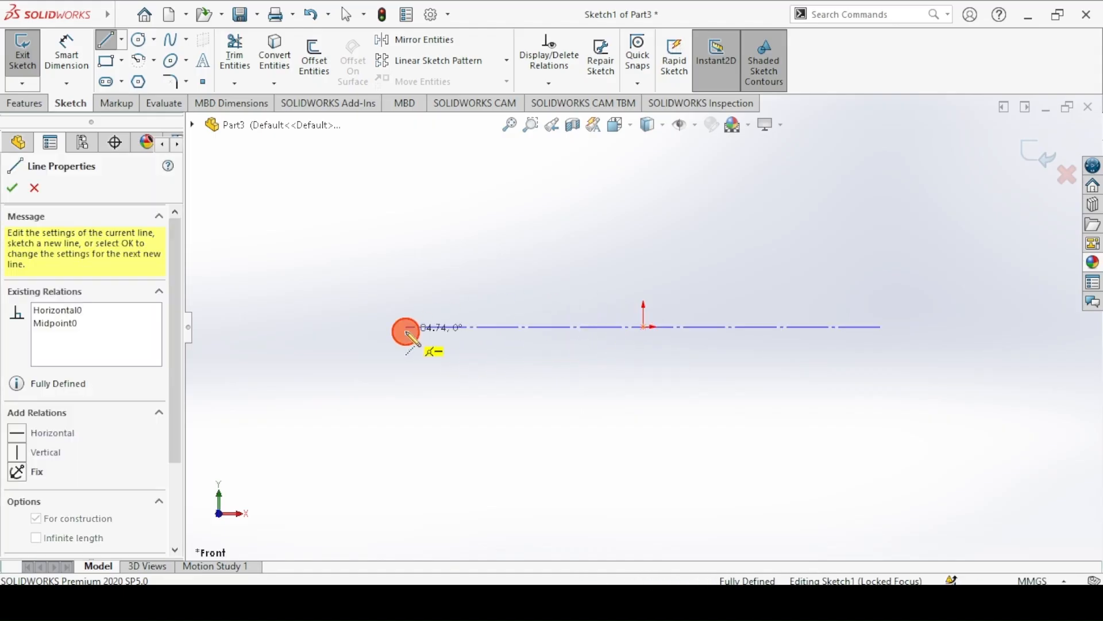
- Check the roller drawing and dimension the horizontal construction line's length as 60 mm
click(82, 46)
click(411, 592)
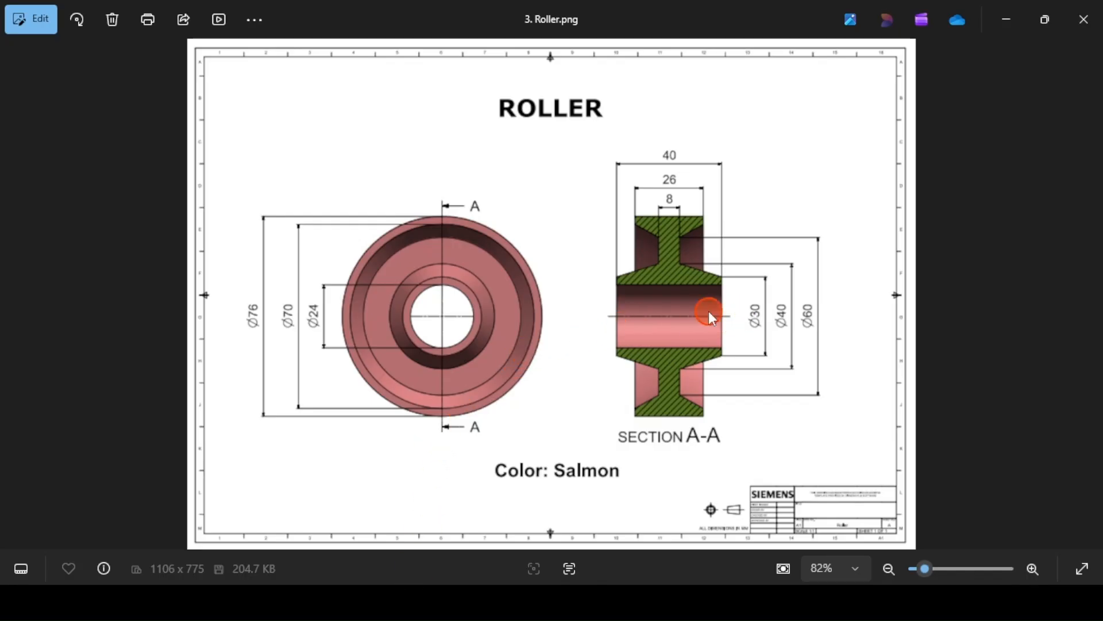
click(362, 574)
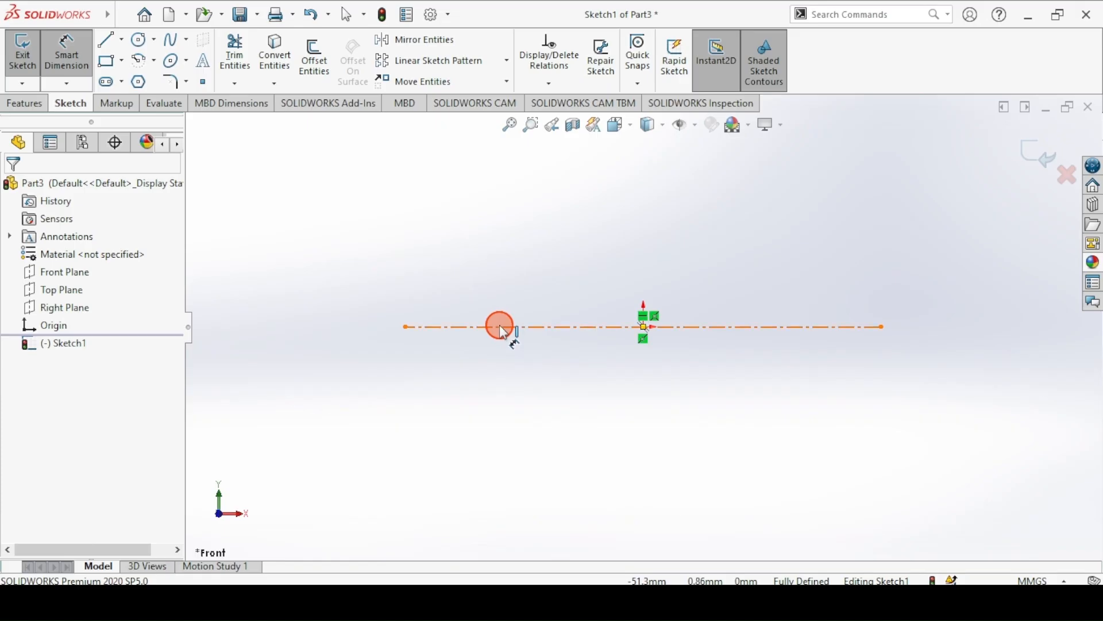
click(498, 329)
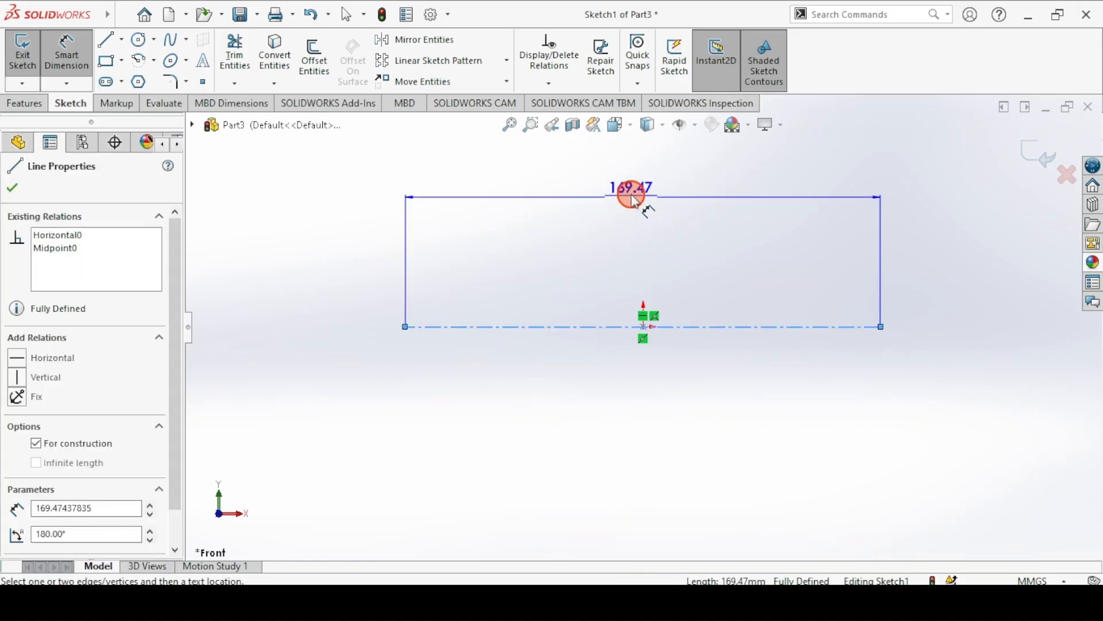
click(635, 198)
text(60)
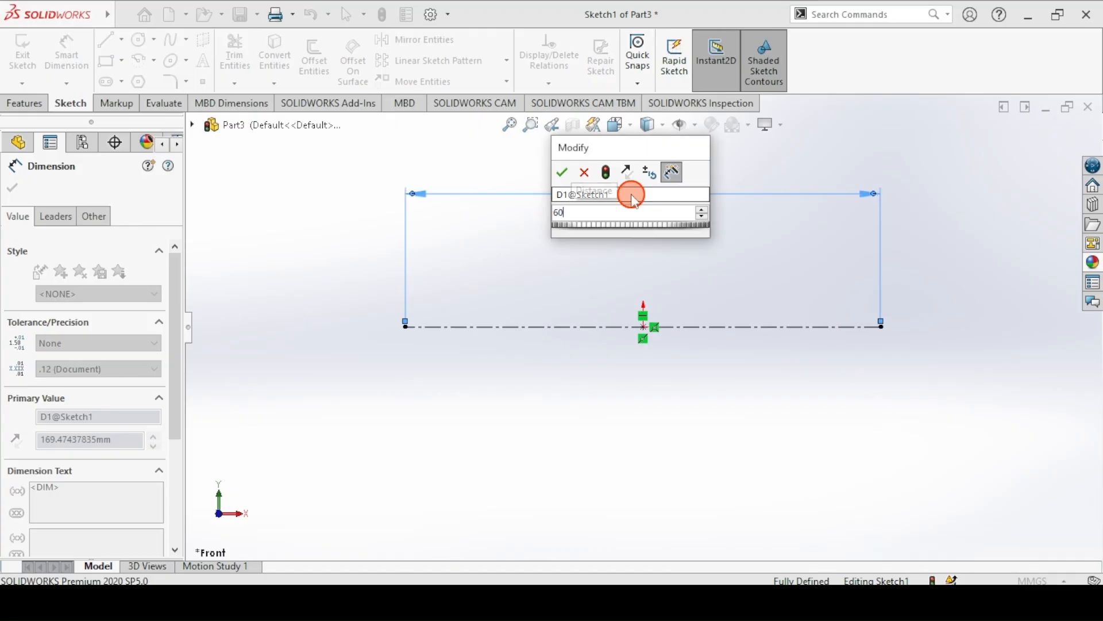
key(Return)
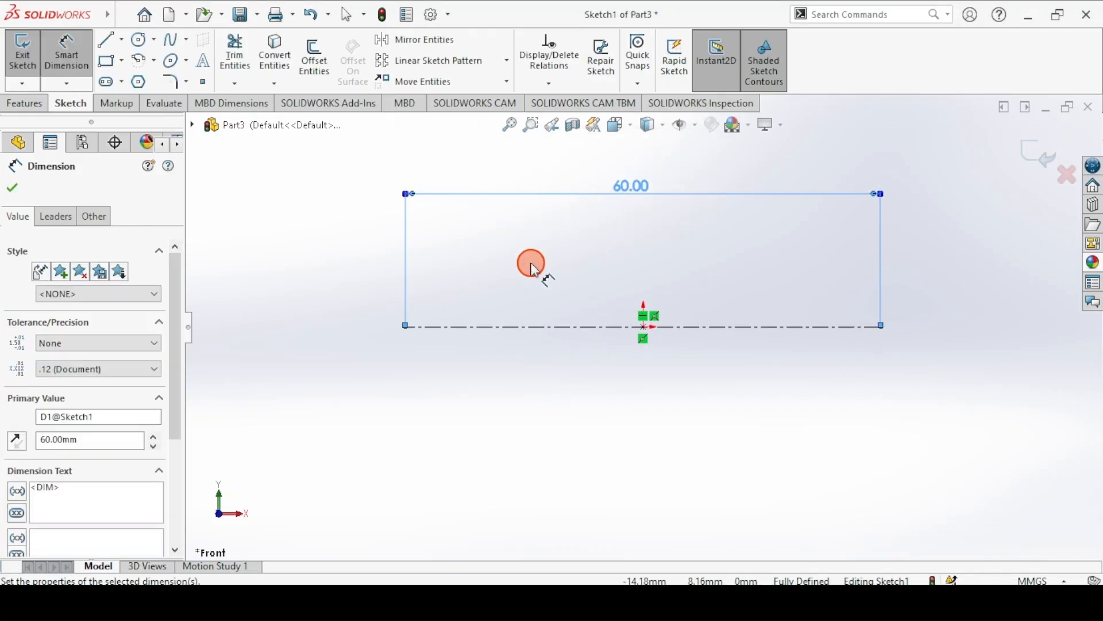
- Move the 60 mm dimension below the construction line to clear the space above it
ctrl+middle_drag(530, 262, 533, 401)
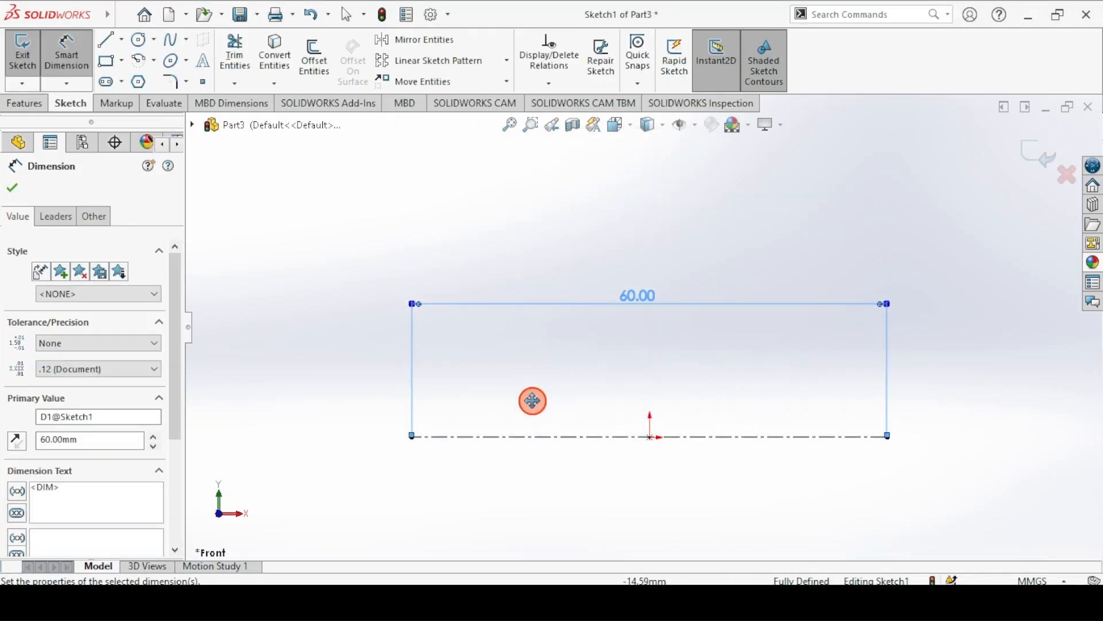
shift+middle_drag(493, 352, 502, 373)
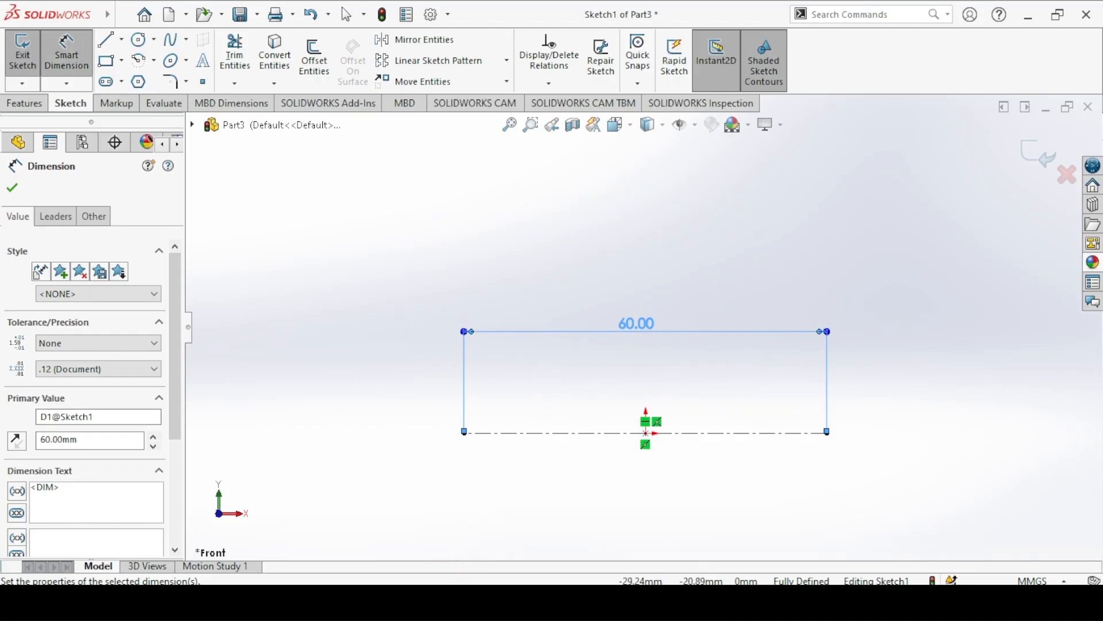
click(428, 600)
drag(635, 325, 584, 480)
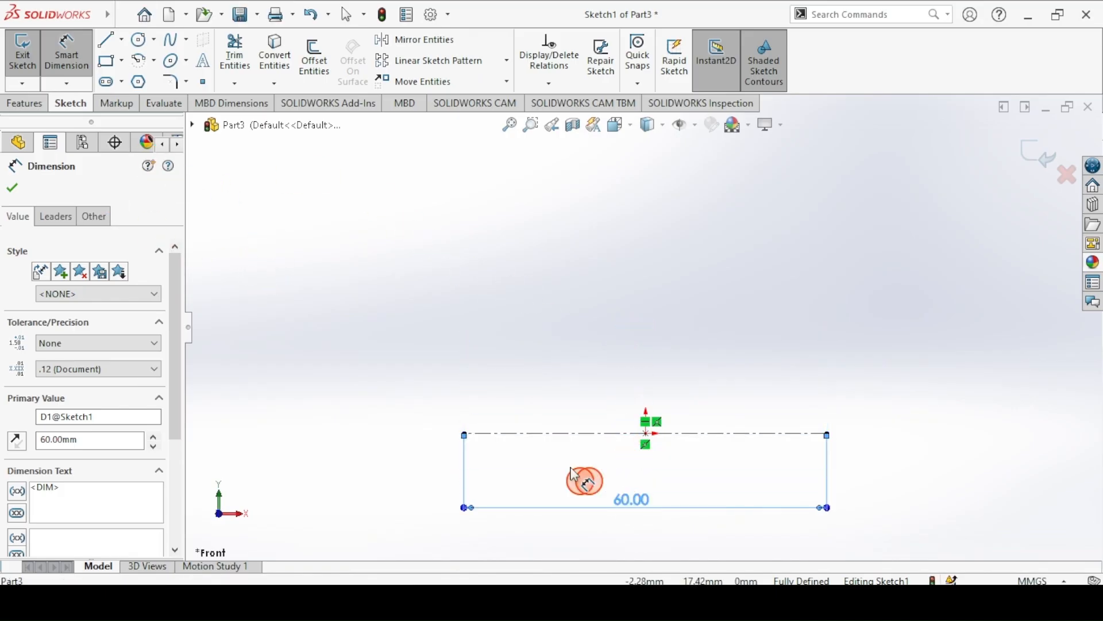
- Sketch an open five-segment profile above the centreline: vertical, slanted inward about 8 mm, vertical, slanted outward, and vertical about 6 mm
click(107, 39)
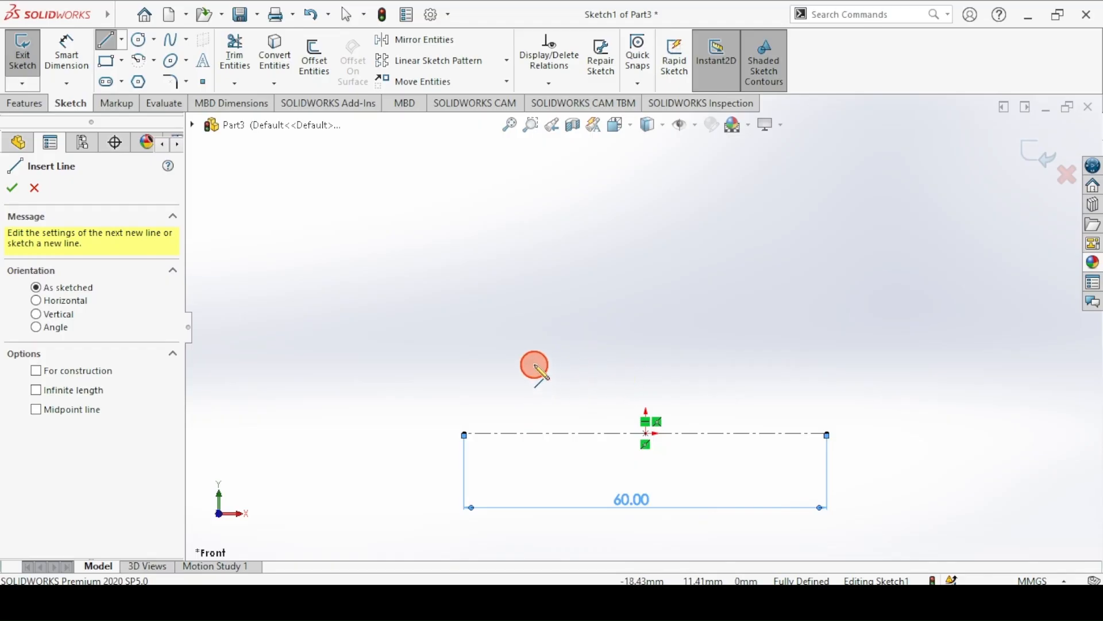
click(569, 383)
click(569, 342)
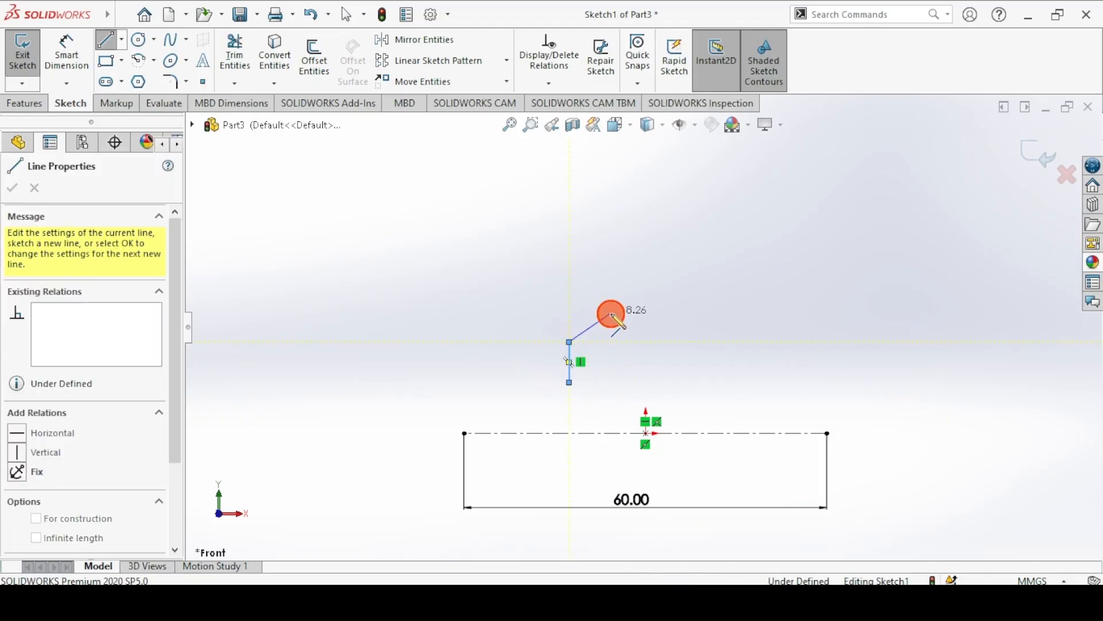
click(611, 314)
click(611, 234)
click(558, 194)
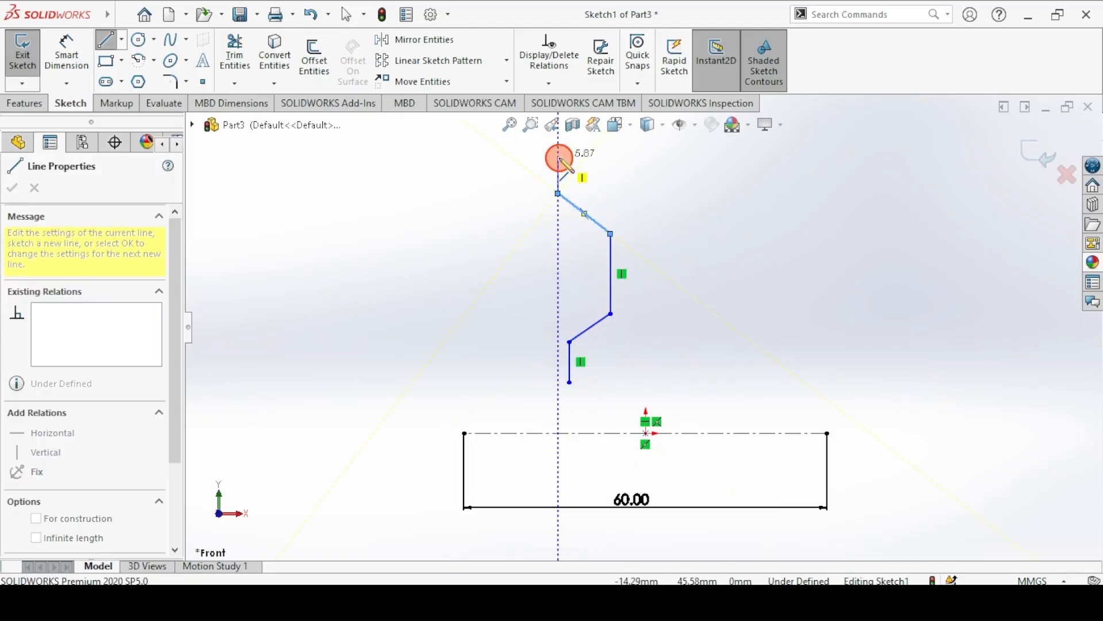
click(558, 157)
key(Escape)
click(82, 81)
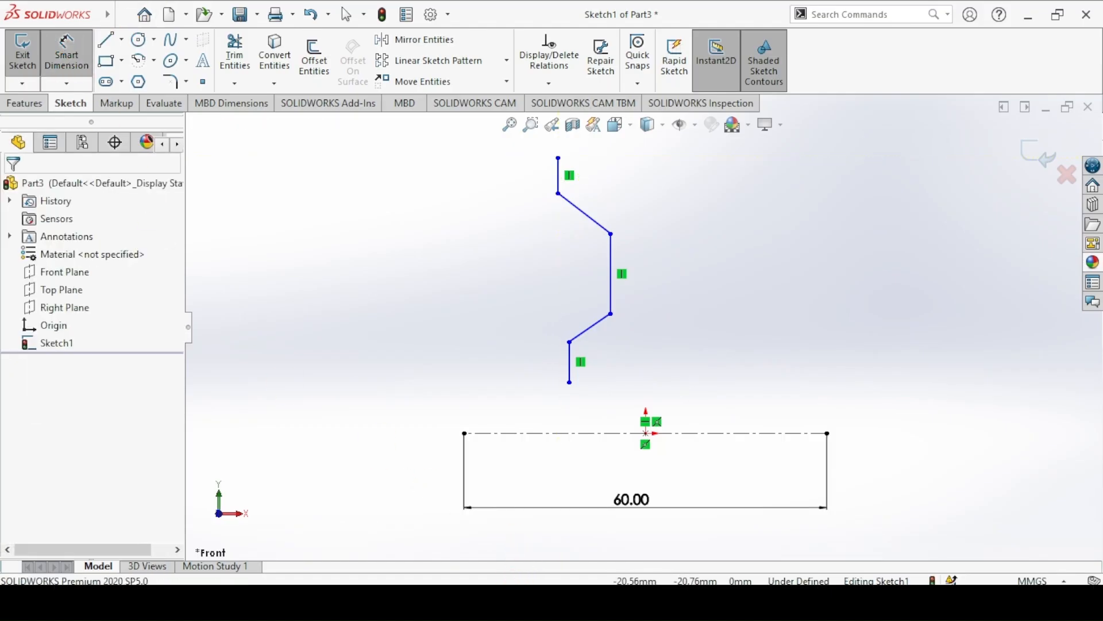
- Sketch a construction line about 46 mm long upward from the origin and make it vertical
click(106, 39)
click(37, 371)
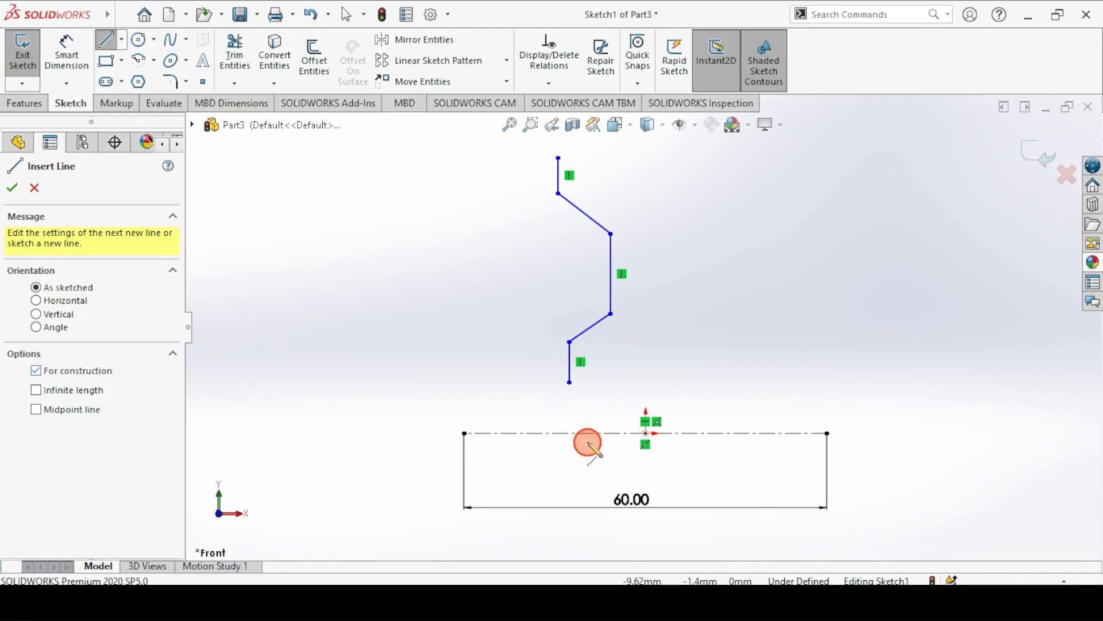
drag(646, 434, 652, 154)
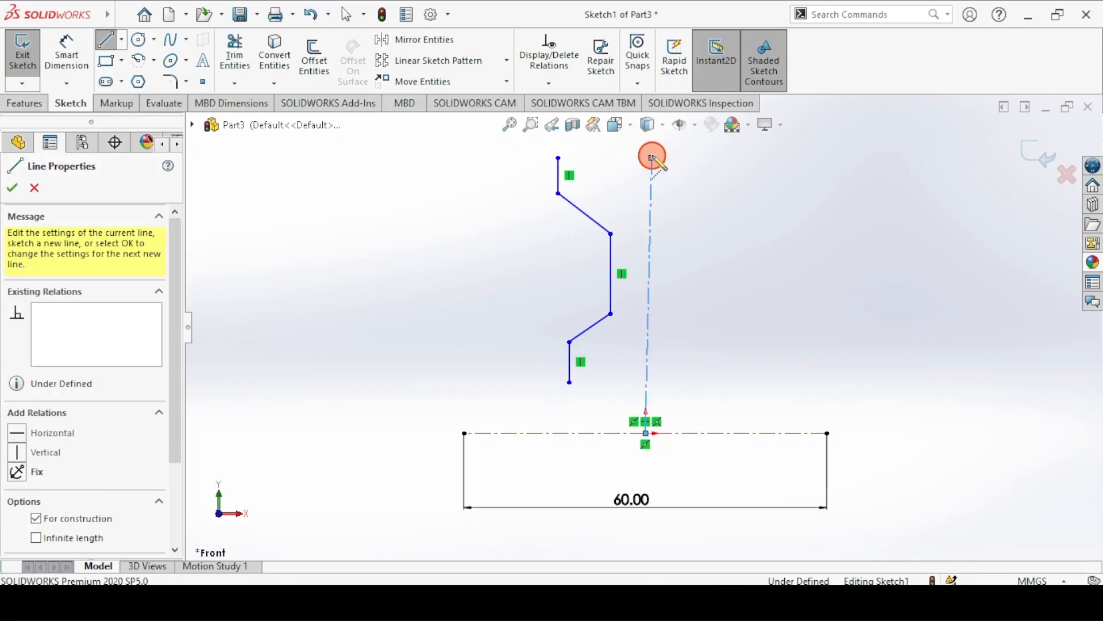
click(103, 38)
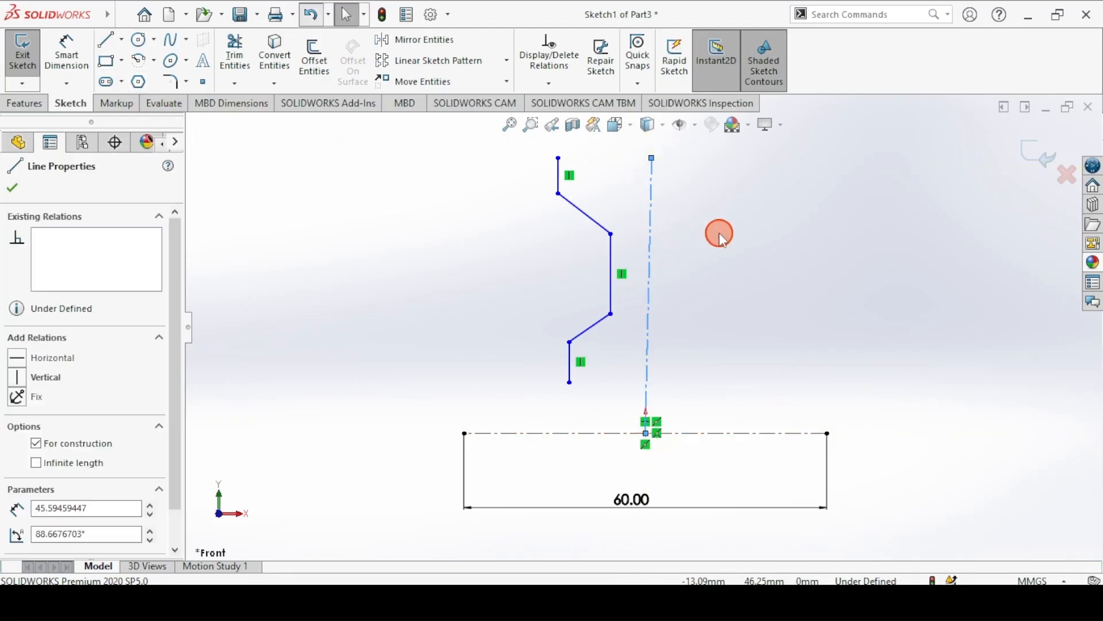
key(Escape)
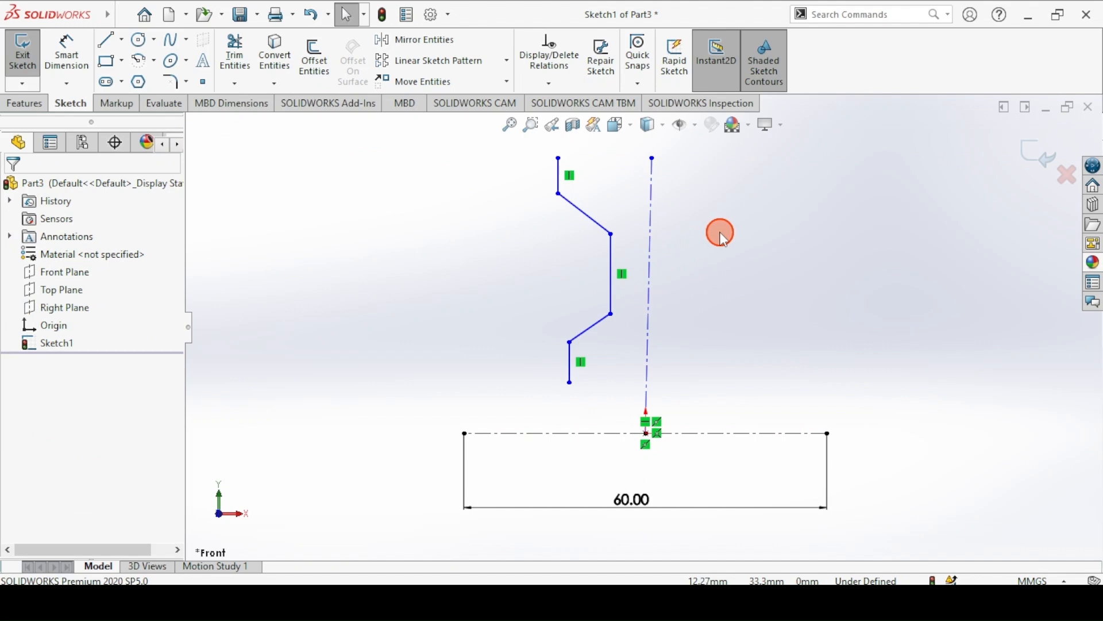
click(648, 185)
click(720, 113)
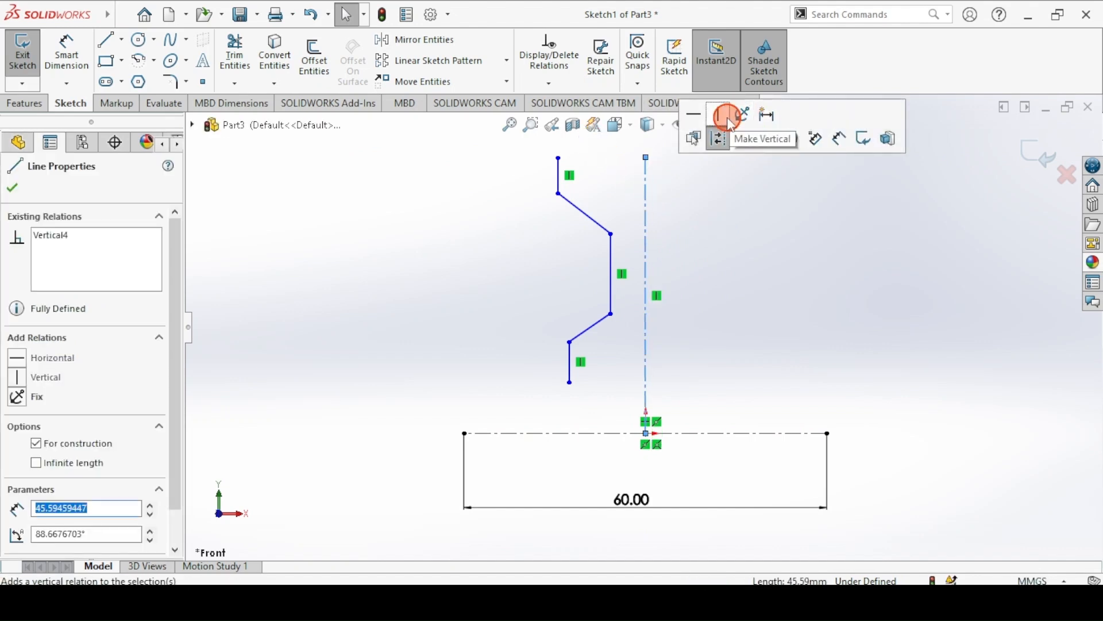
- Dimension the symmetric width at the profile's middle vertical segment as 8 mm across the vertical centreline
click(66, 55)
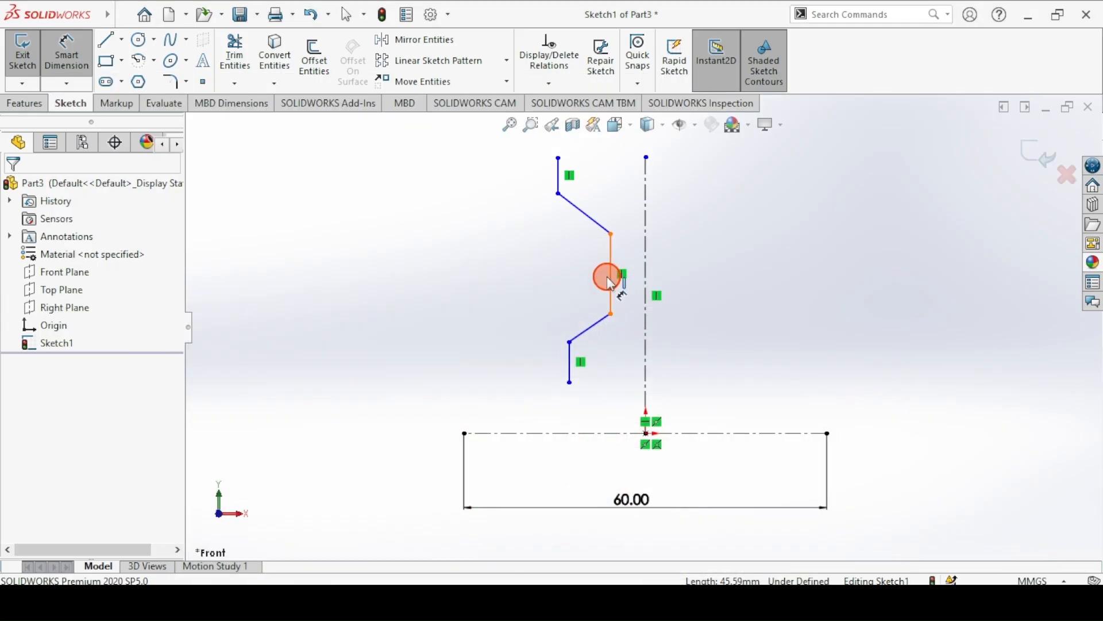
click(608, 277)
click(647, 249)
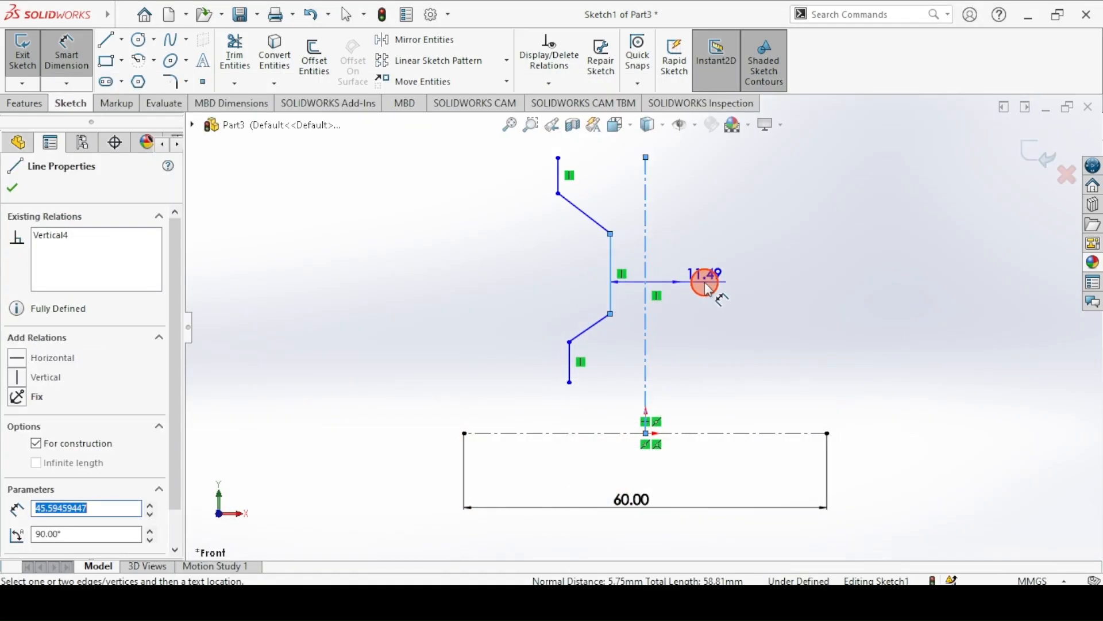
click(708, 286)
text(8)
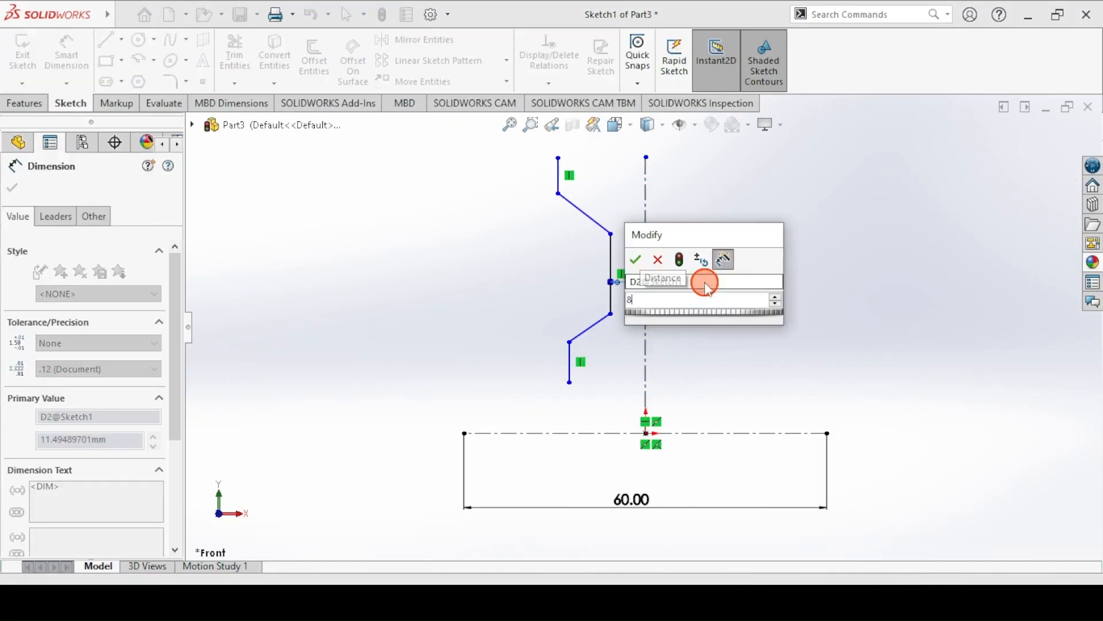
key(Return)
- Dimension the symmetric widths across the vertical centreline as 26 mm at the upper vertical segment and 40 mm at the lower one
click(576, 173)
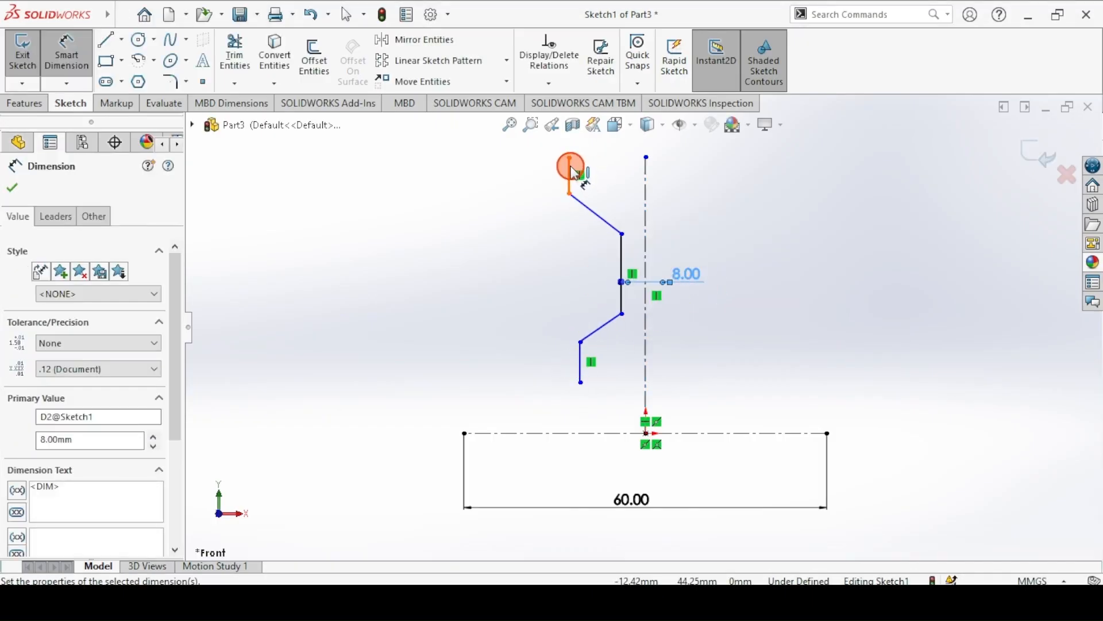
click(647, 184)
click(745, 196)
text(26)
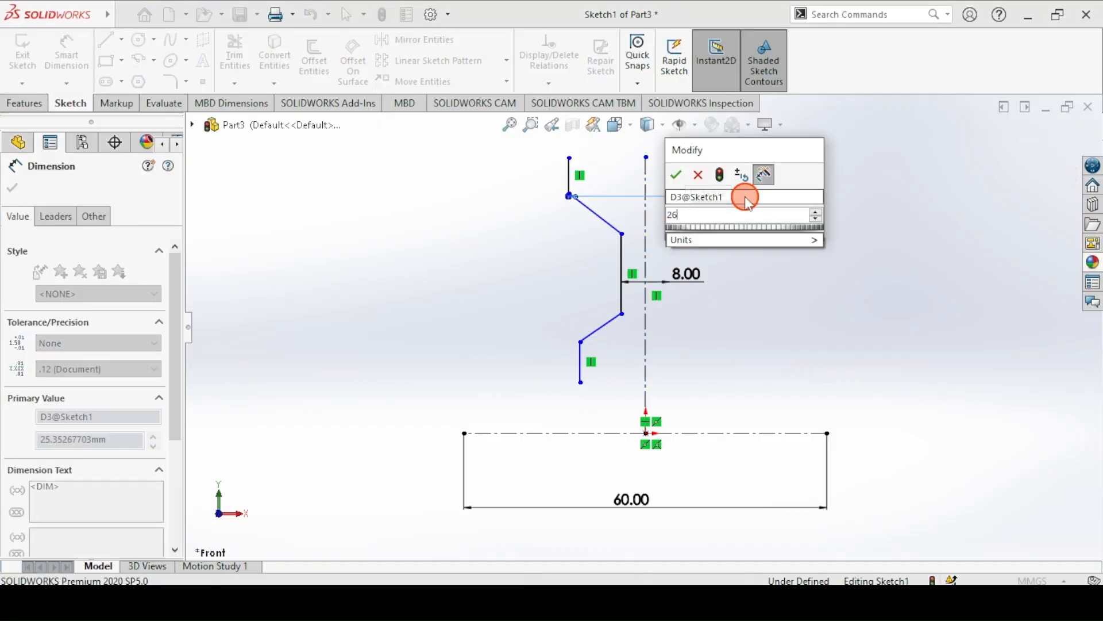
key(Return)
click(580, 356)
click(644, 354)
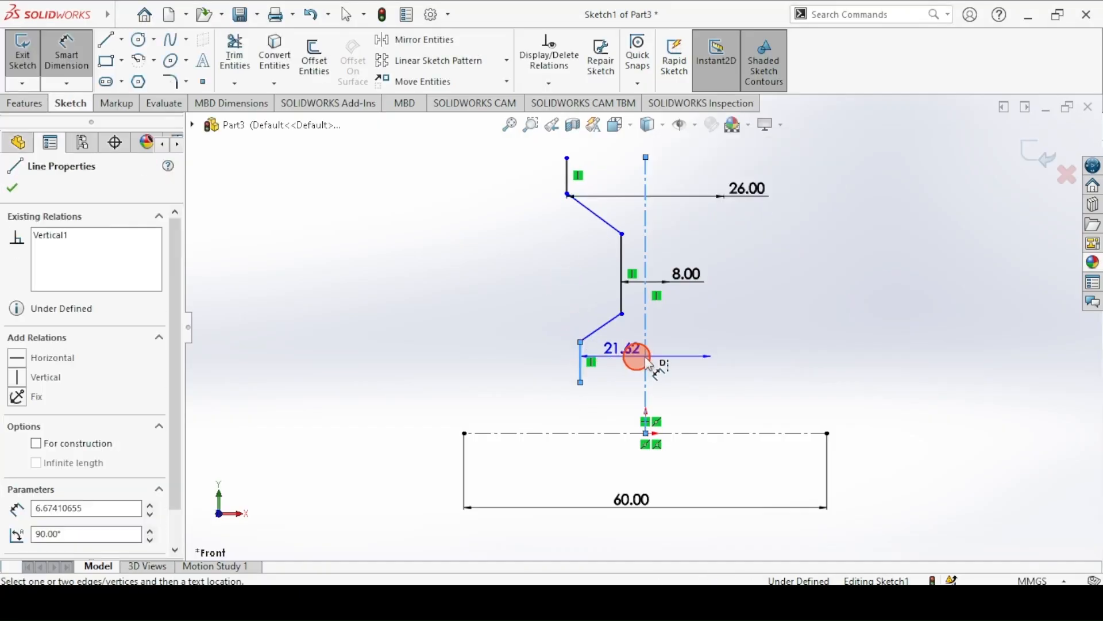
click(673, 374)
text(40)
key(Return)
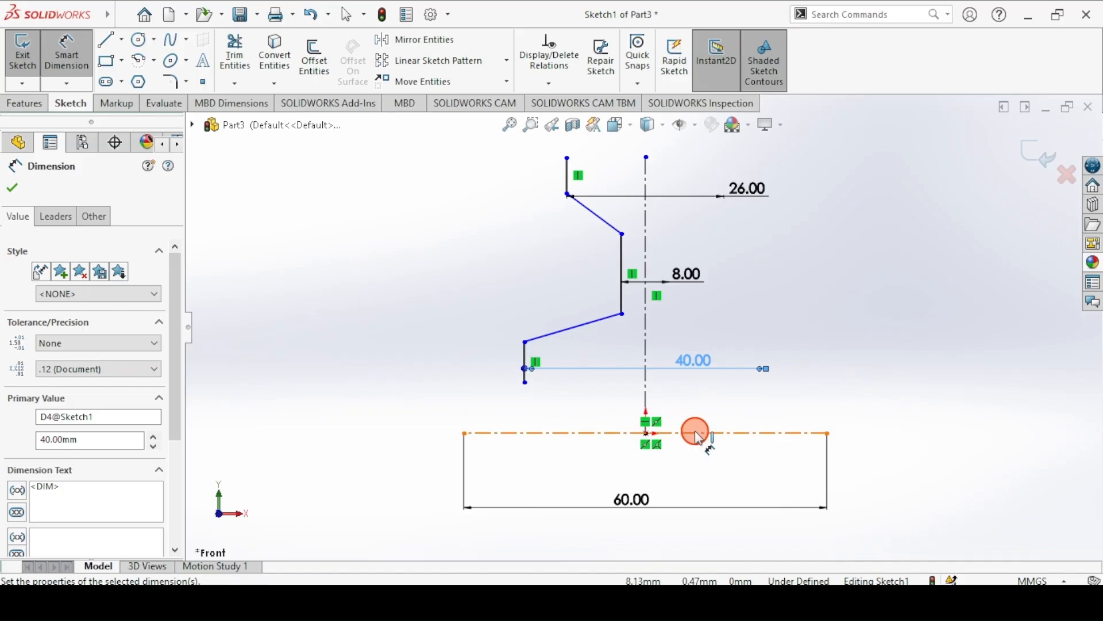
- Add diameter dimensions about the horizontal centreline to the lower vertical segment's ends: 24 mm for its bottom point and 30 mm for its top point
click(524, 384)
click(534, 434)
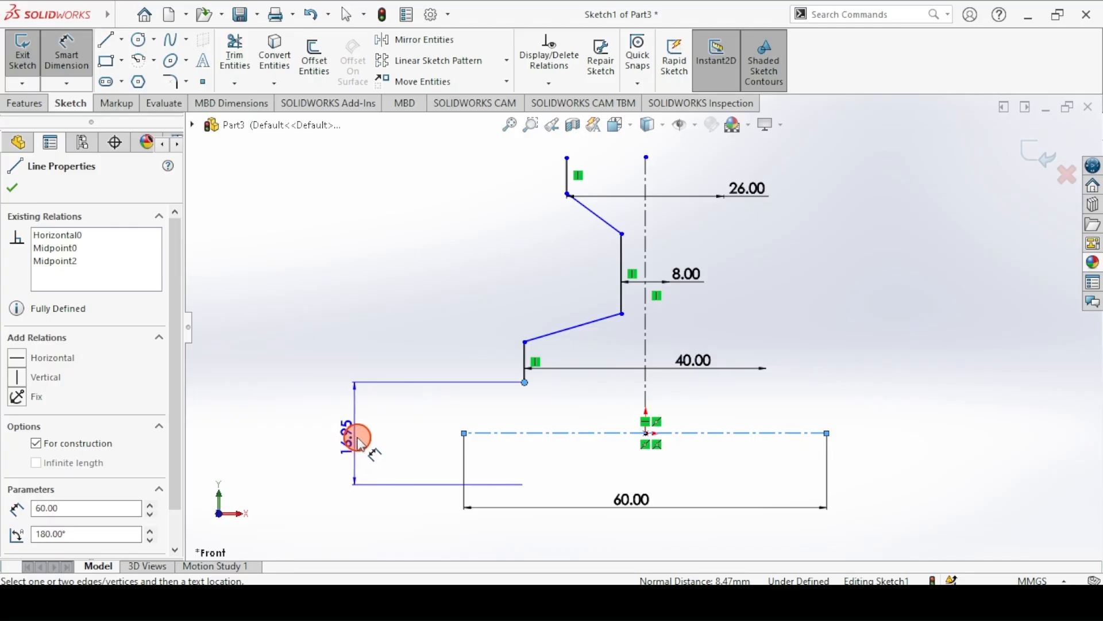
click(377, 437)
text(24)
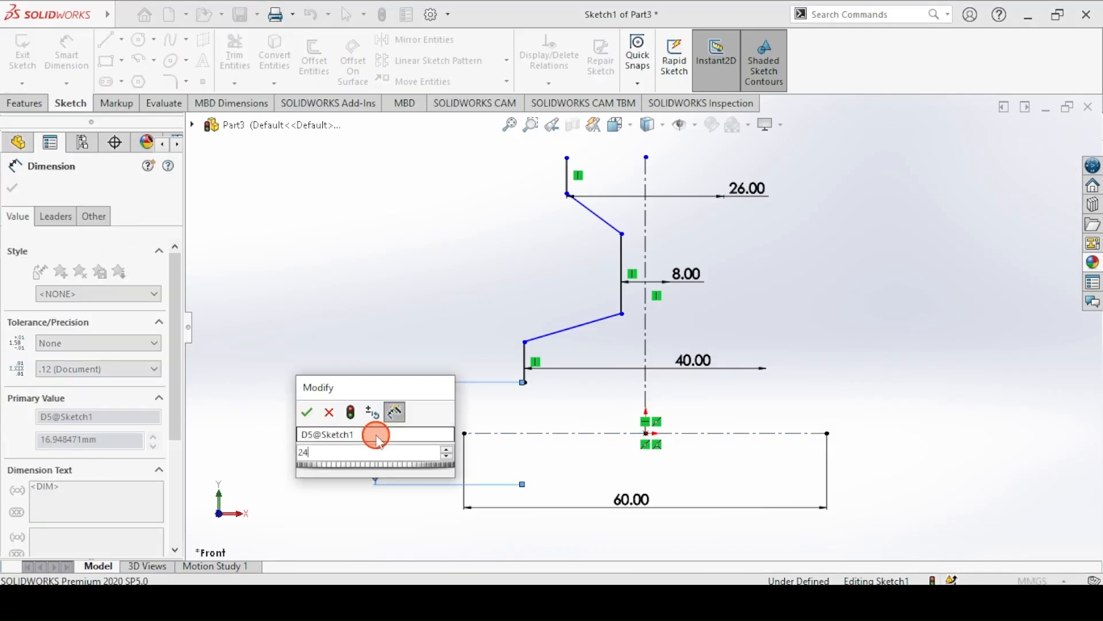
key(Return)
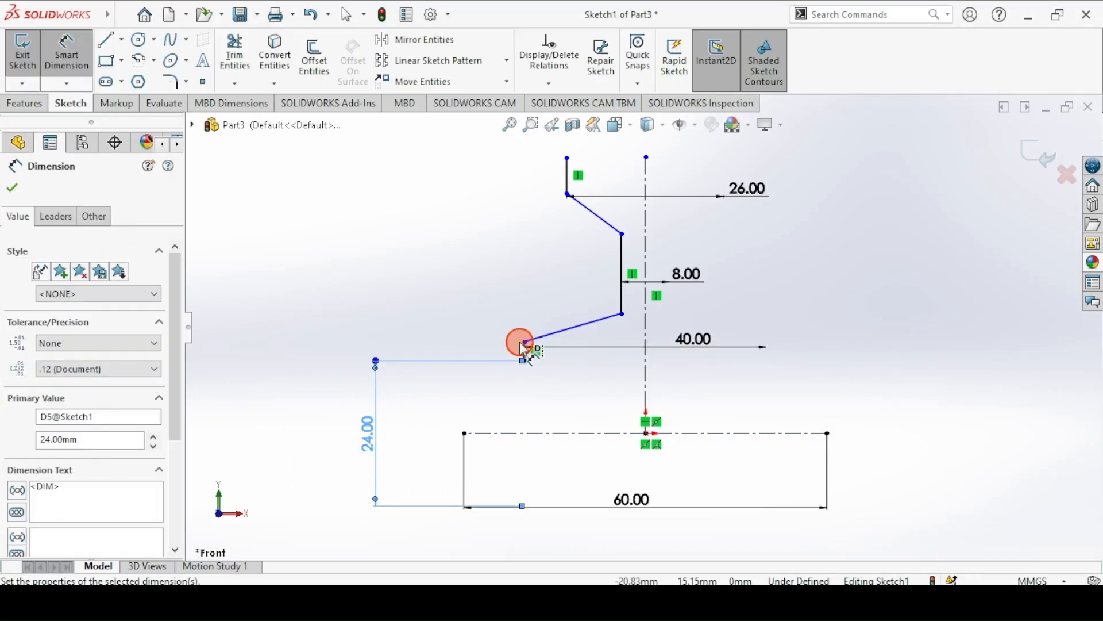
click(525, 344)
click(235, 428)
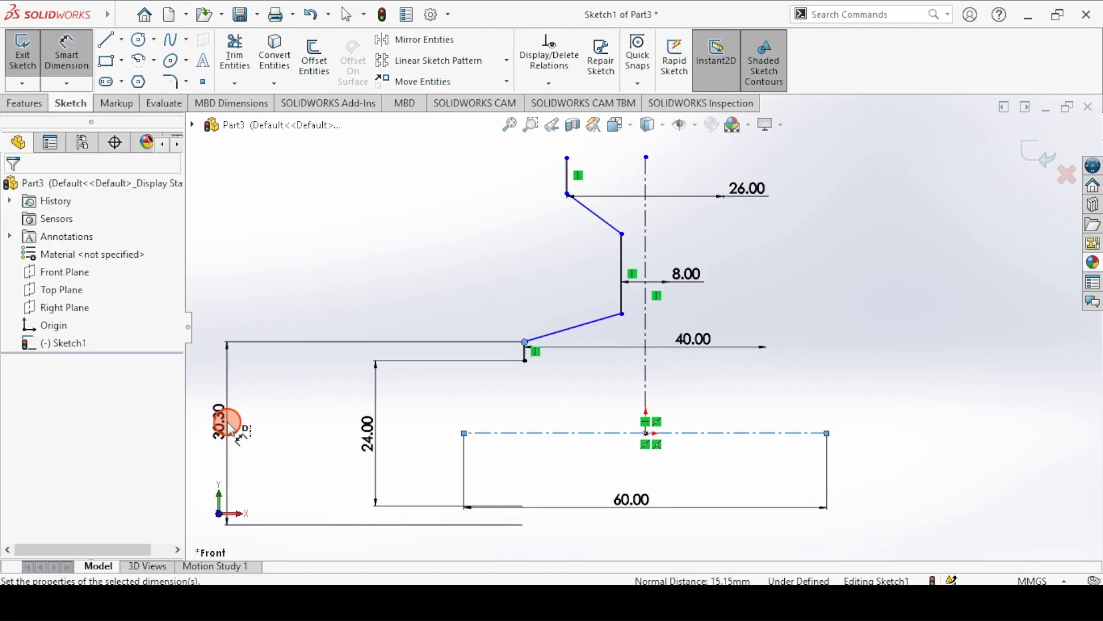
text(30)
key(Return)
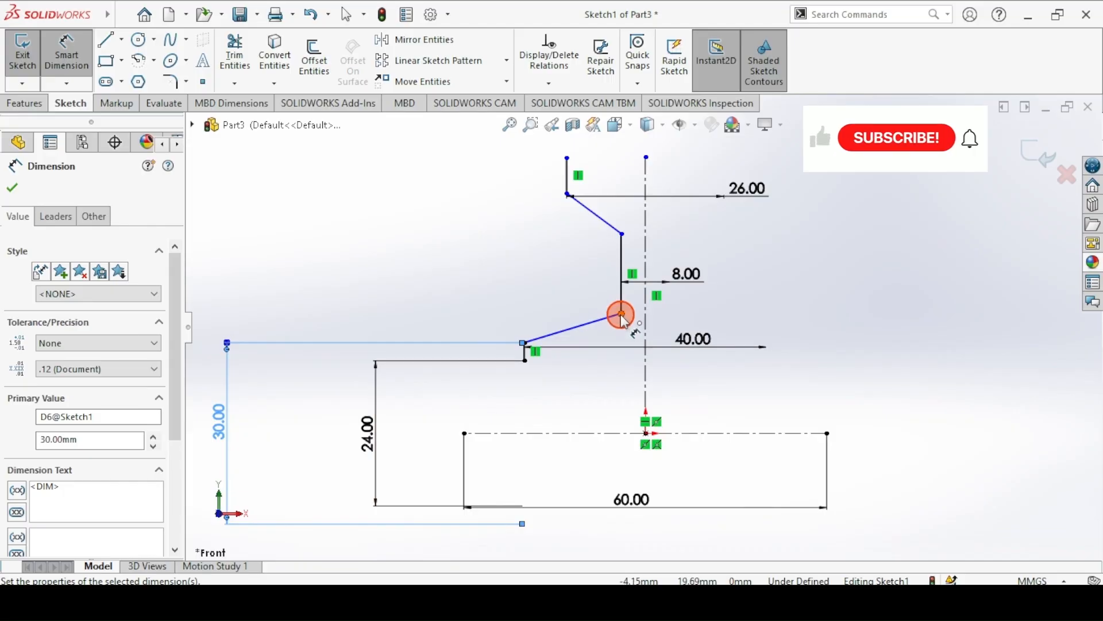
- Add diameter dimensions about the horizontal centreline to the middle vertical segment's ends: 40 mm for its lower point and 60 mm for its upper point
click(623, 316)
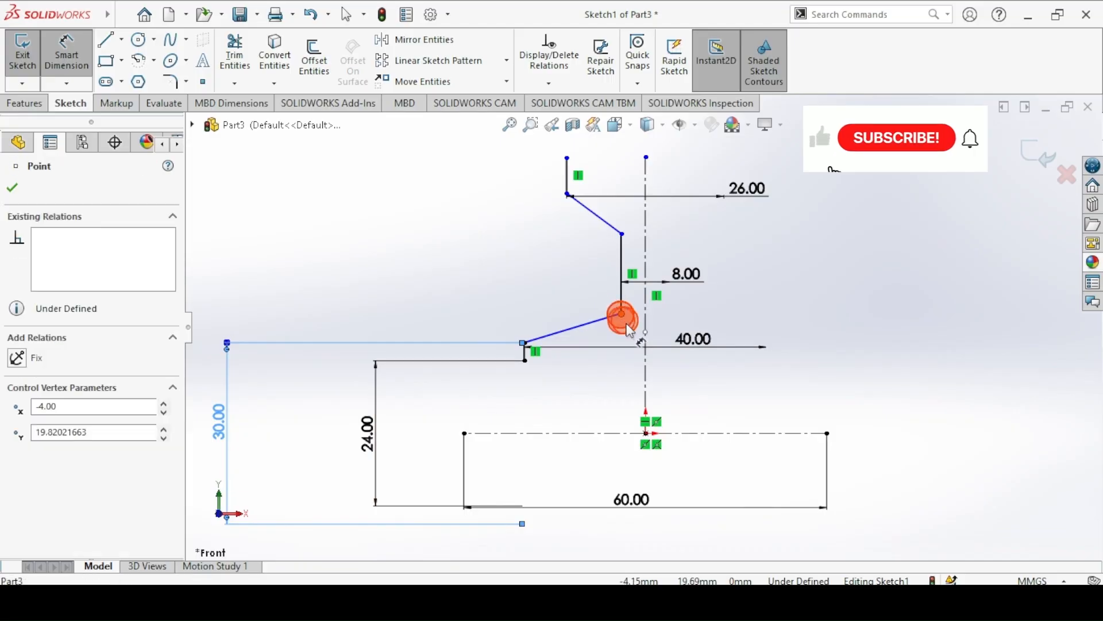
click(781, 385)
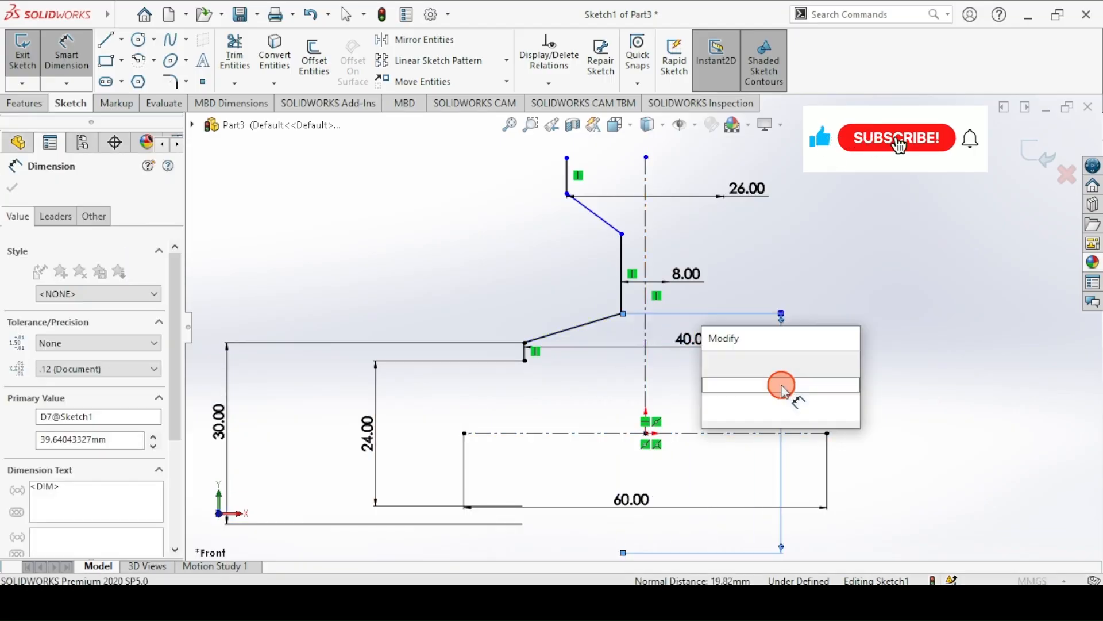
text(40)
key(Return)
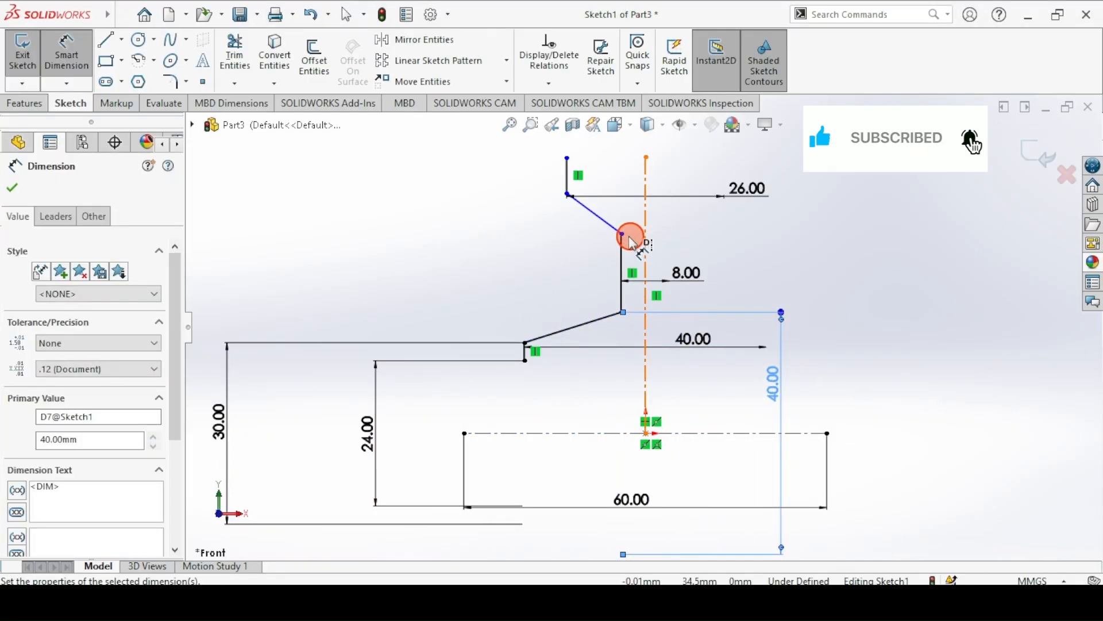
click(623, 235)
click(885, 392)
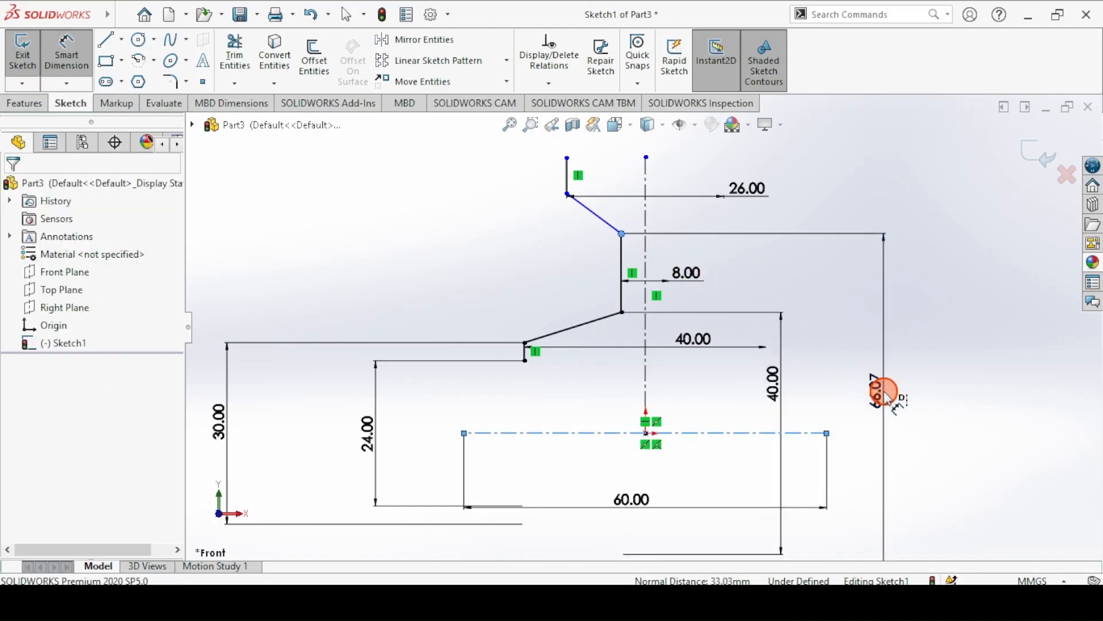
text(60)
key(Return)
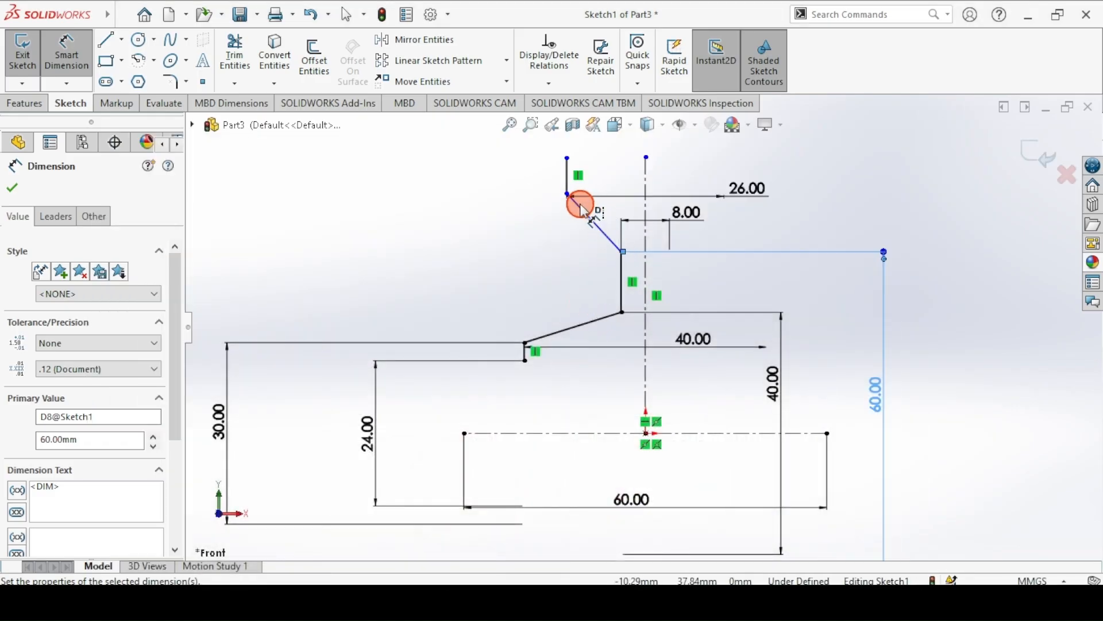
- Add diameter dimensions about the horizontal centreline to the uppermost segment's ends: 70 mm for its lower point and 76 mm for its top point
click(567, 193)
click(305, 251)
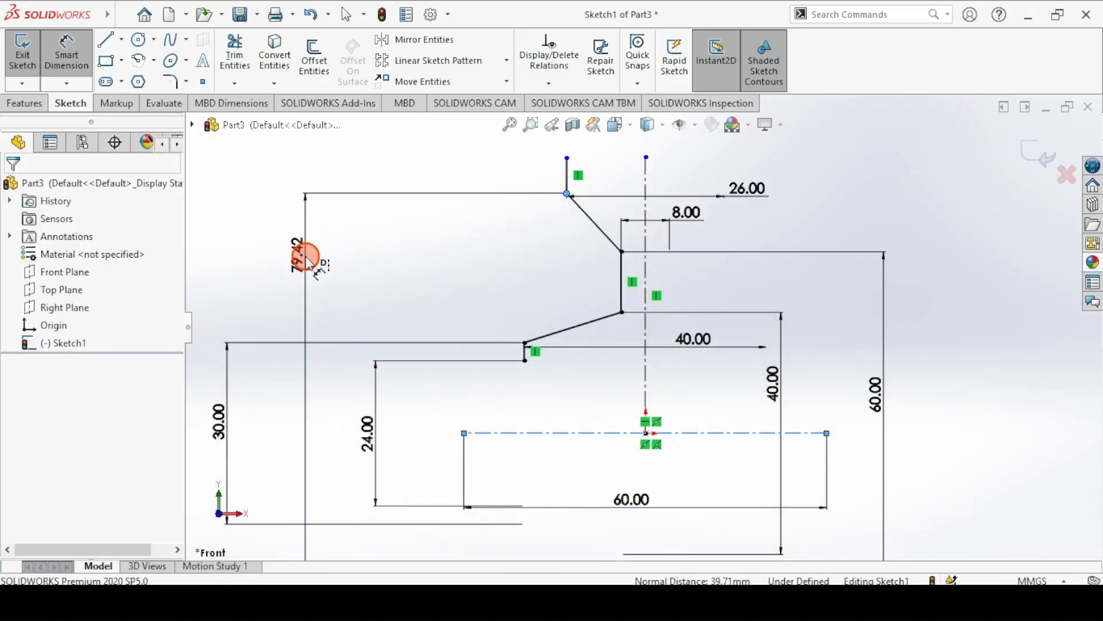
text(70@)
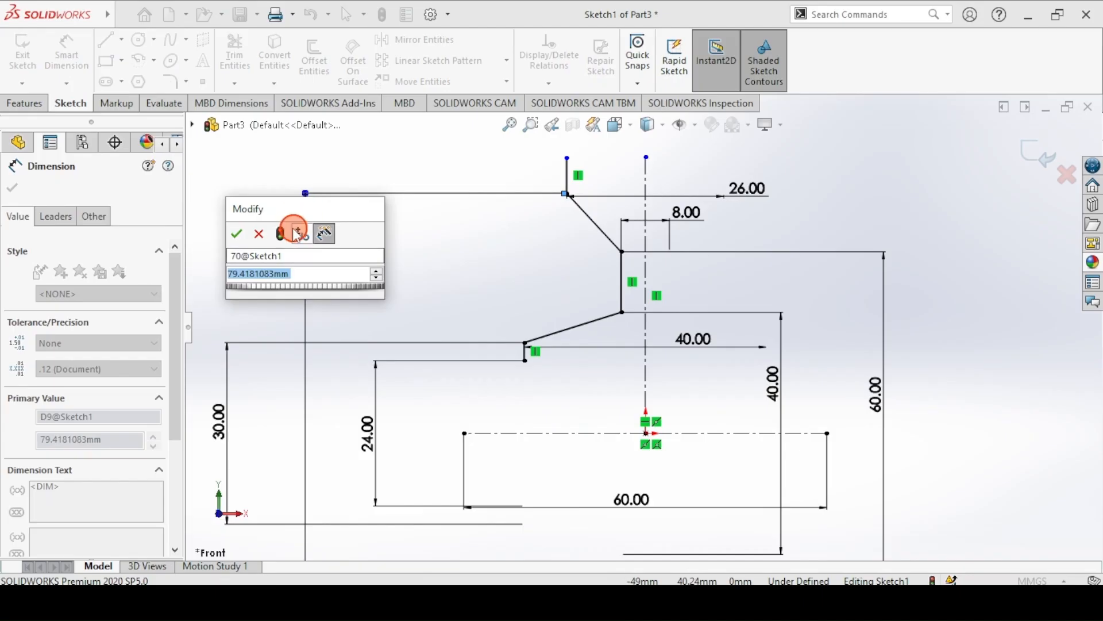
click(389, 171)
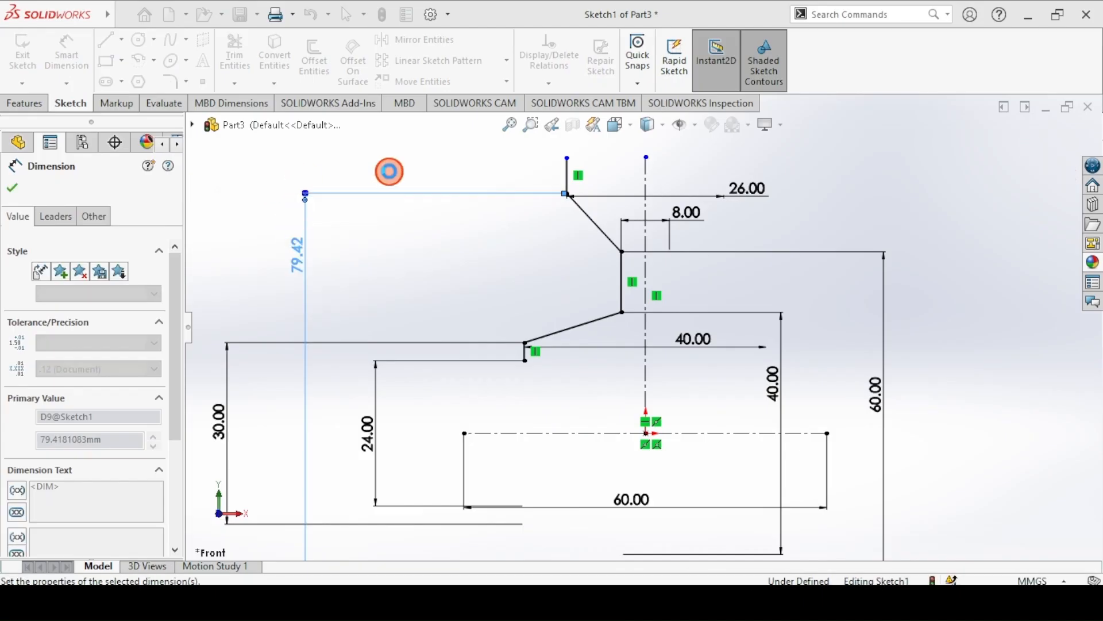
click(566, 157)
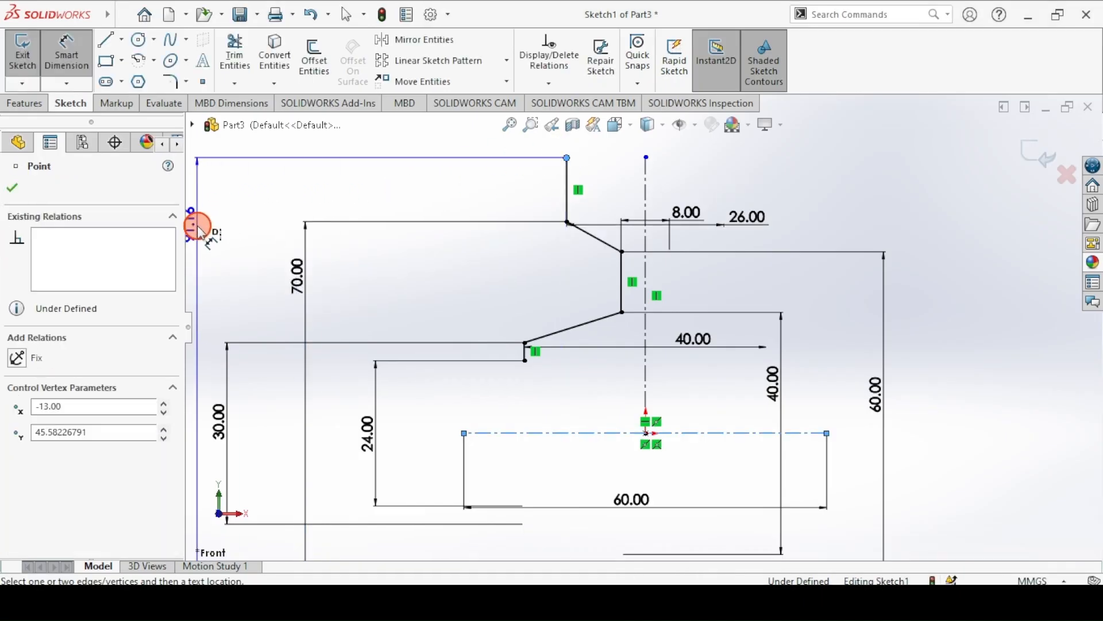
click(211, 246)
text(76)
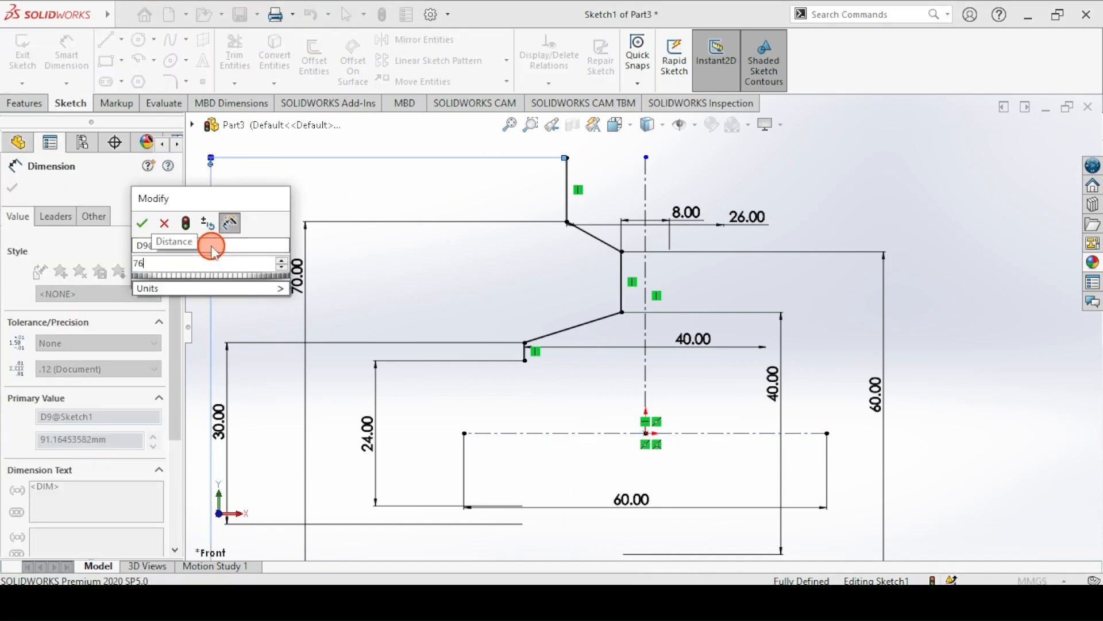
key(Return)
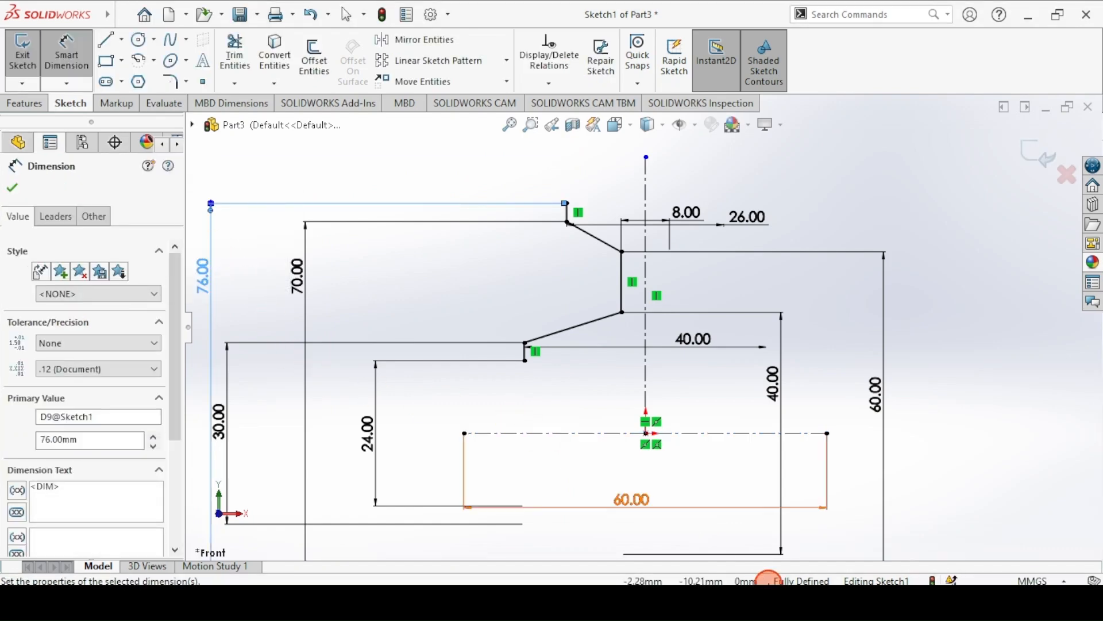
click(13, 187)
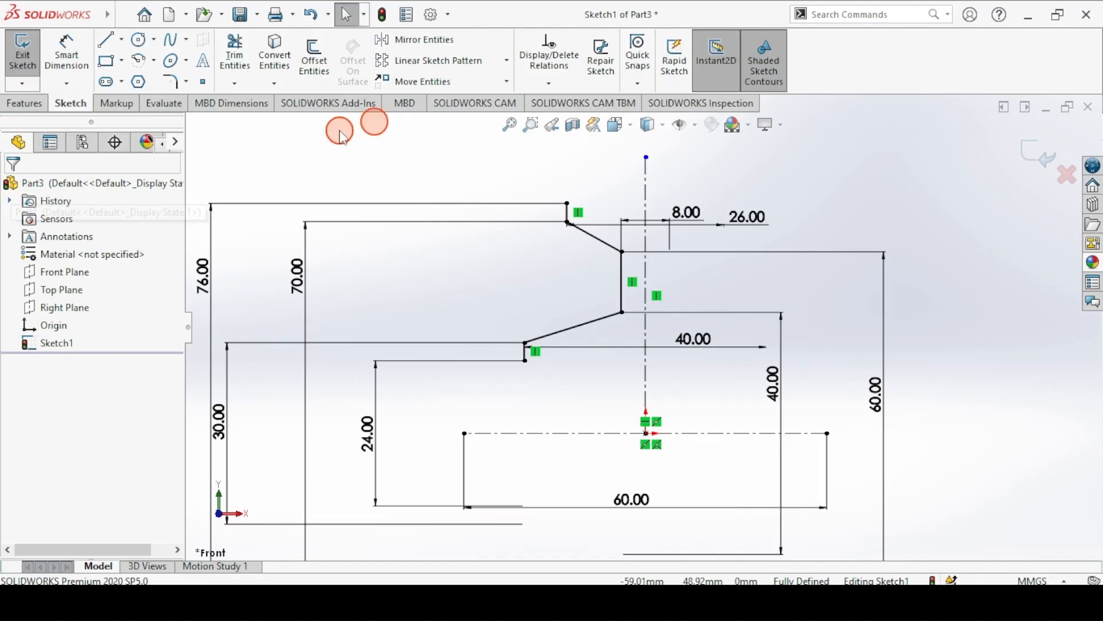
- Mirror all five profile segments about the vertical construction line, keeping the originals
click(404, 41)
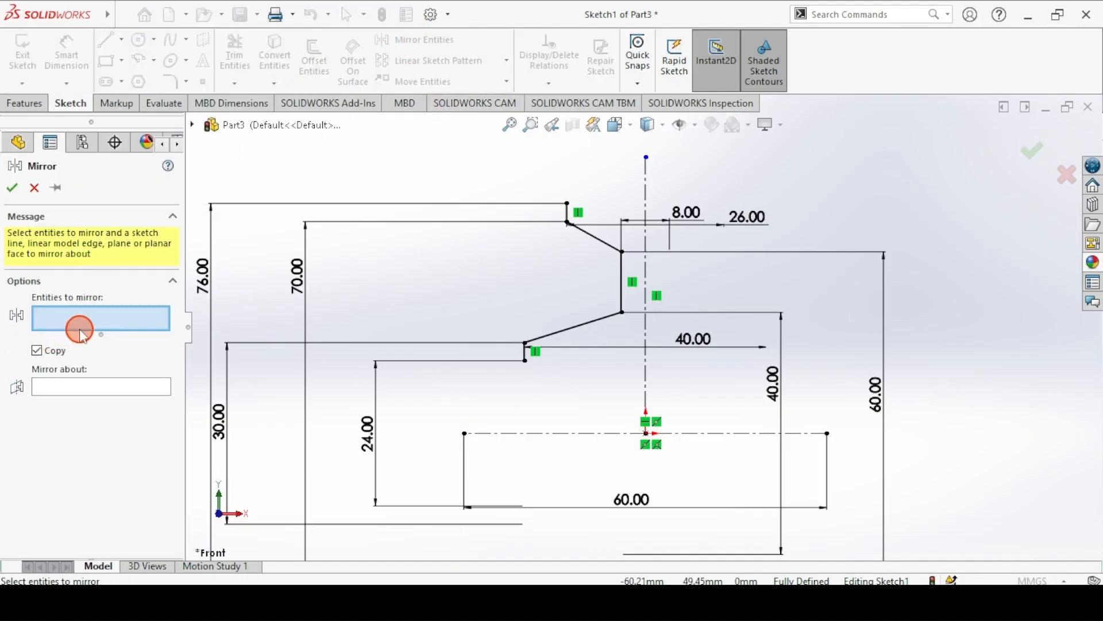
click(568, 214)
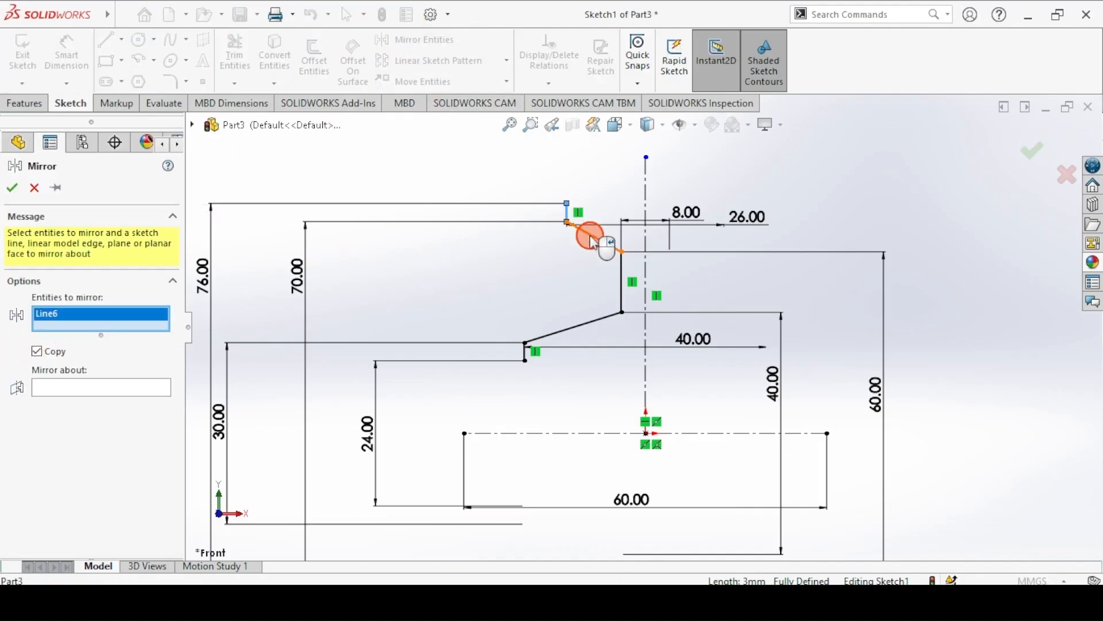
click(593, 238)
click(622, 288)
click(589, 325)
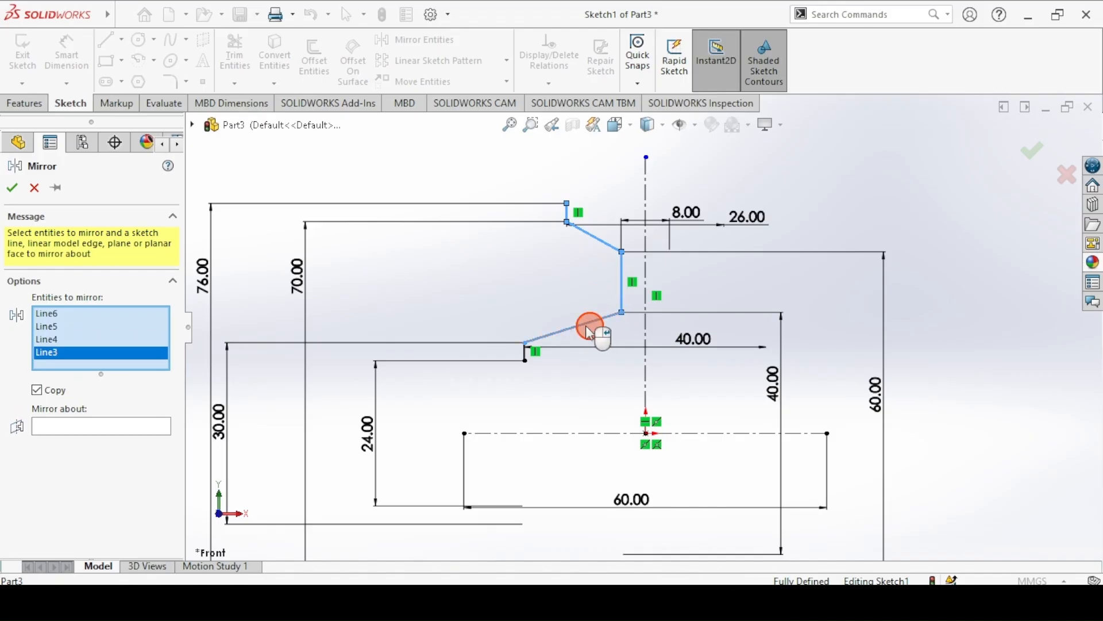
click(525, 359)
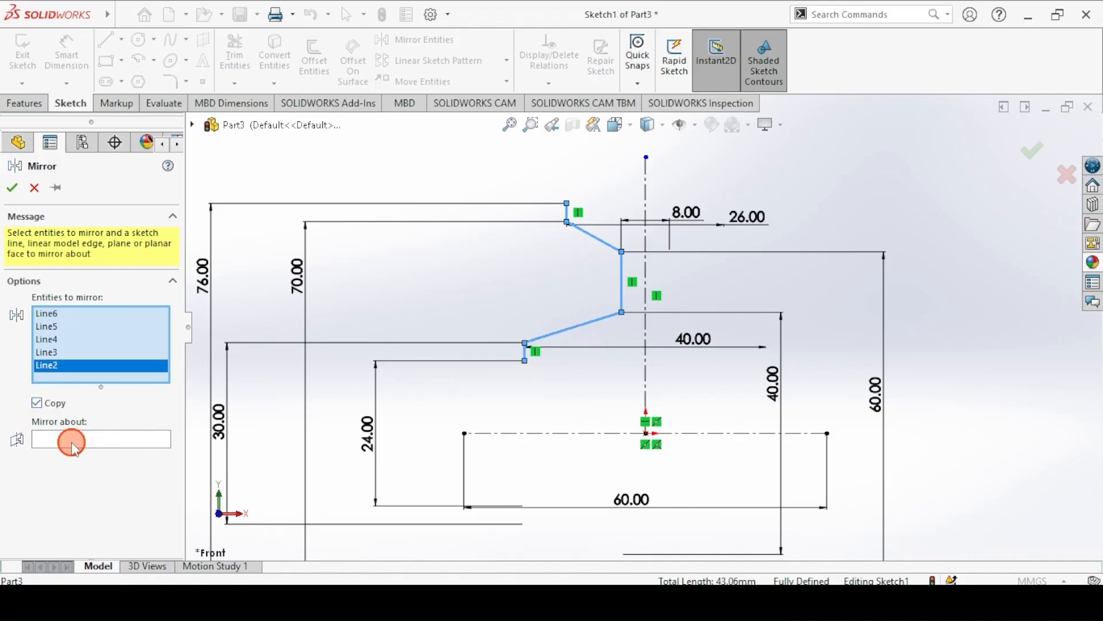
click(140, 444)
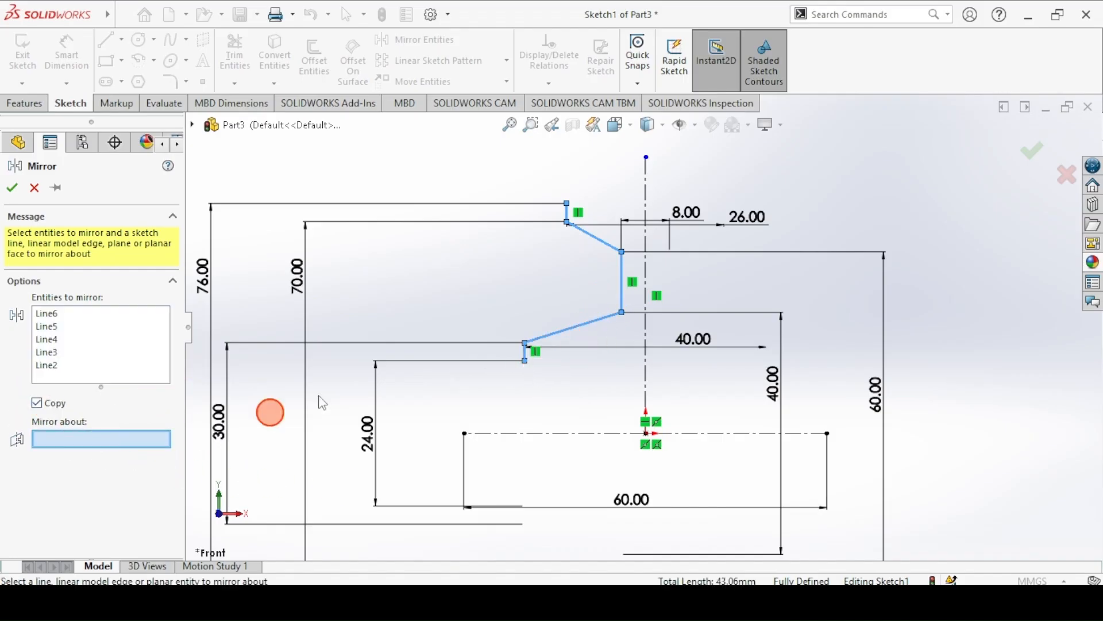
click(645, 200)
click(11, 188)
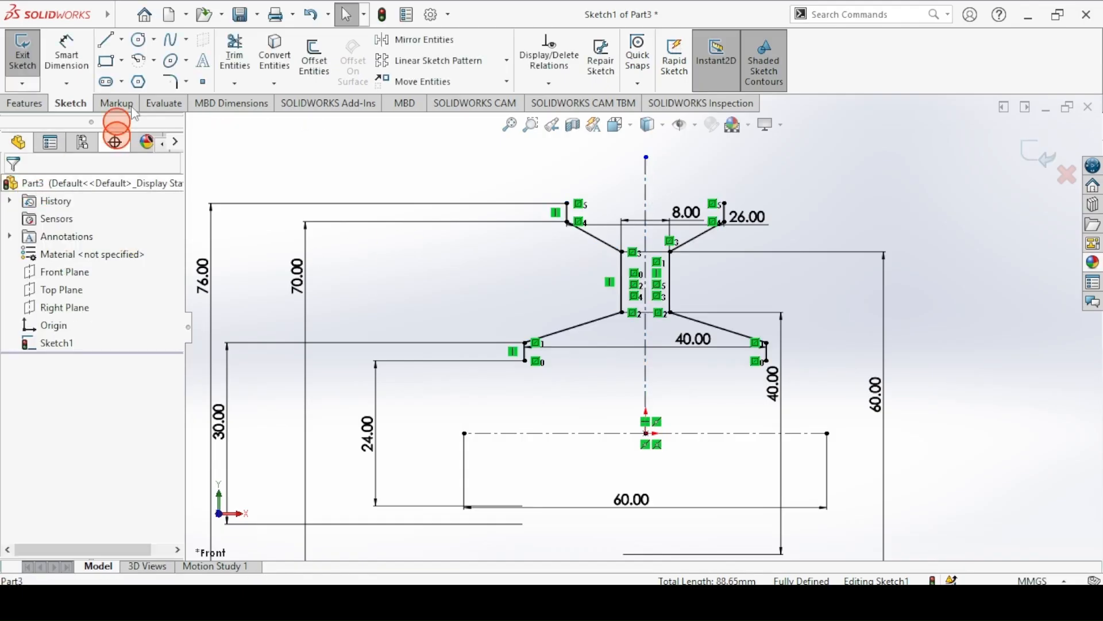
- Close the mirrored profile with horizontal lines joining its two top endpoints and its two bottom endpoints
click(106, 39)
drag(566, 201, 723, 203)
mouse_move(538, 361)
mouse_down()
mouse_move(525, 362)
mouse_move(727, 363)
mouse_move(757, 350)
mouse_move(764, 361)
mouse_up()
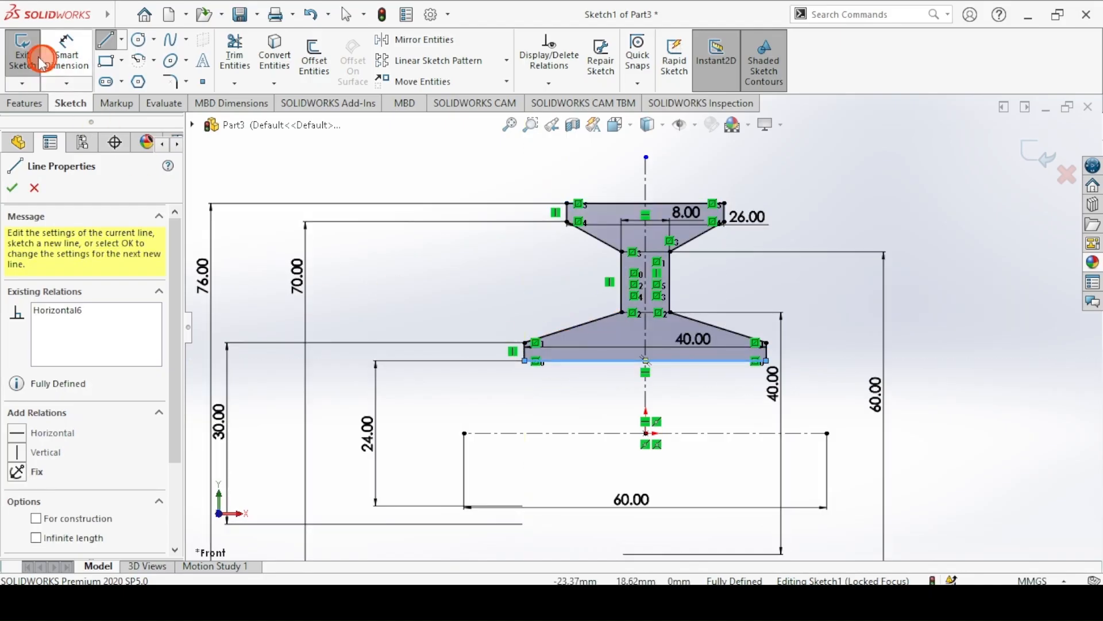
- Revolve the closed roller profile 360 degrees, replacing the preselected axis with the 60 mm horizontal centreline
click(29, 109)
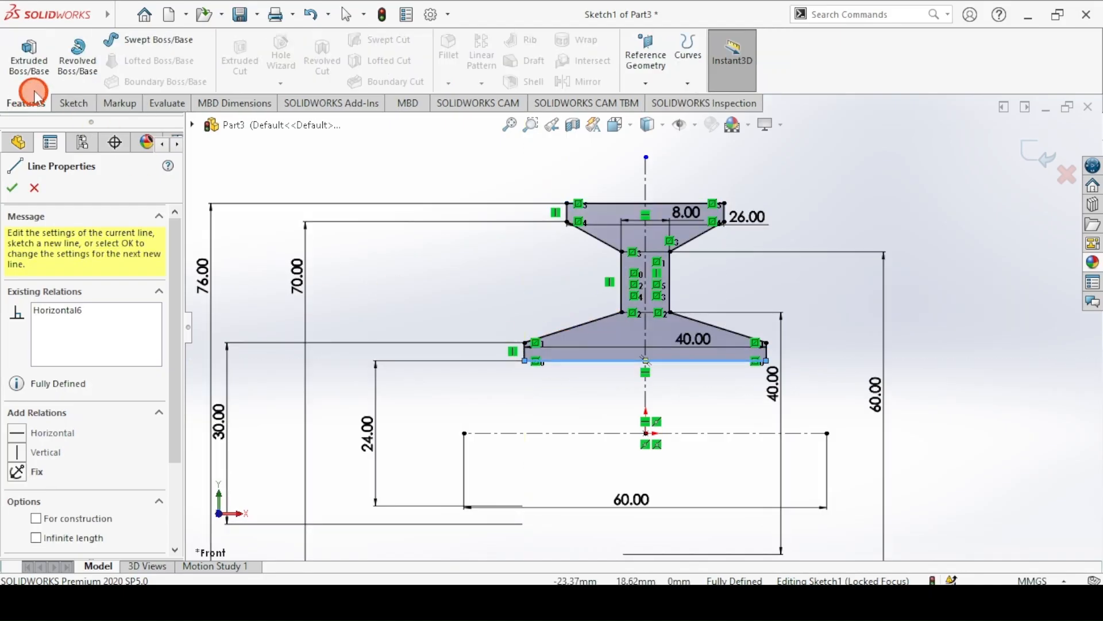
click(77, 51)
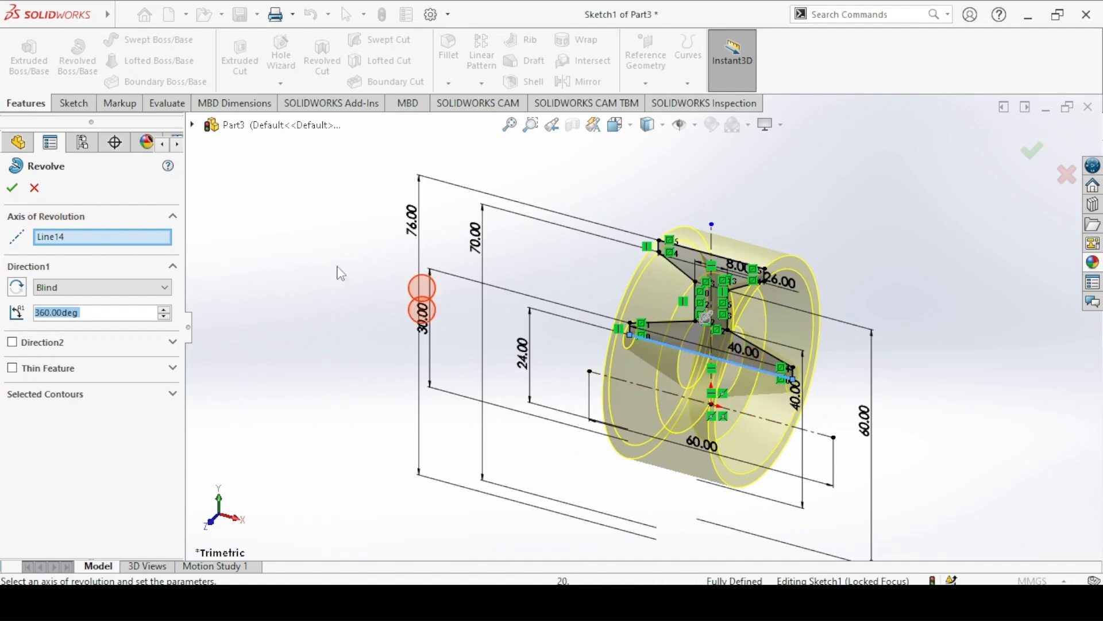
click(70, 241)
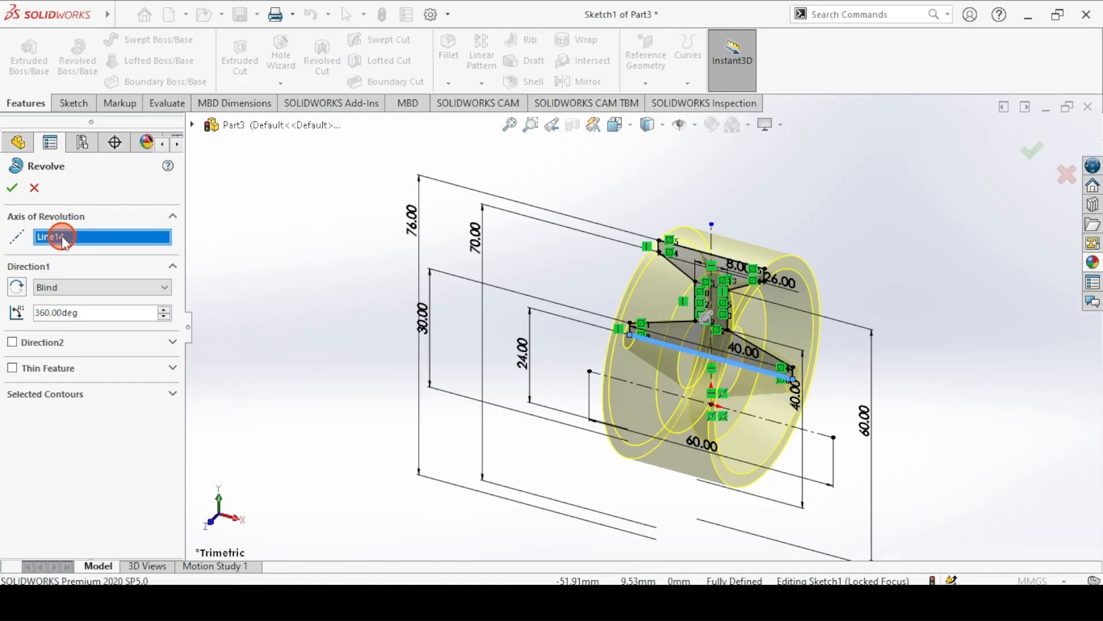
key(Delete)
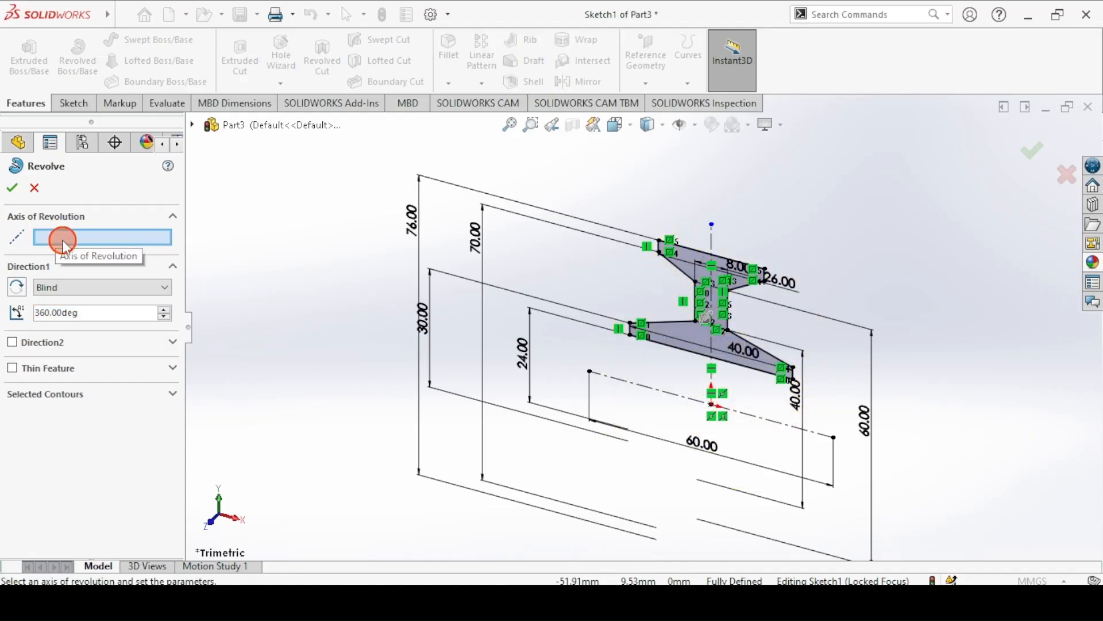
click(681, 397)
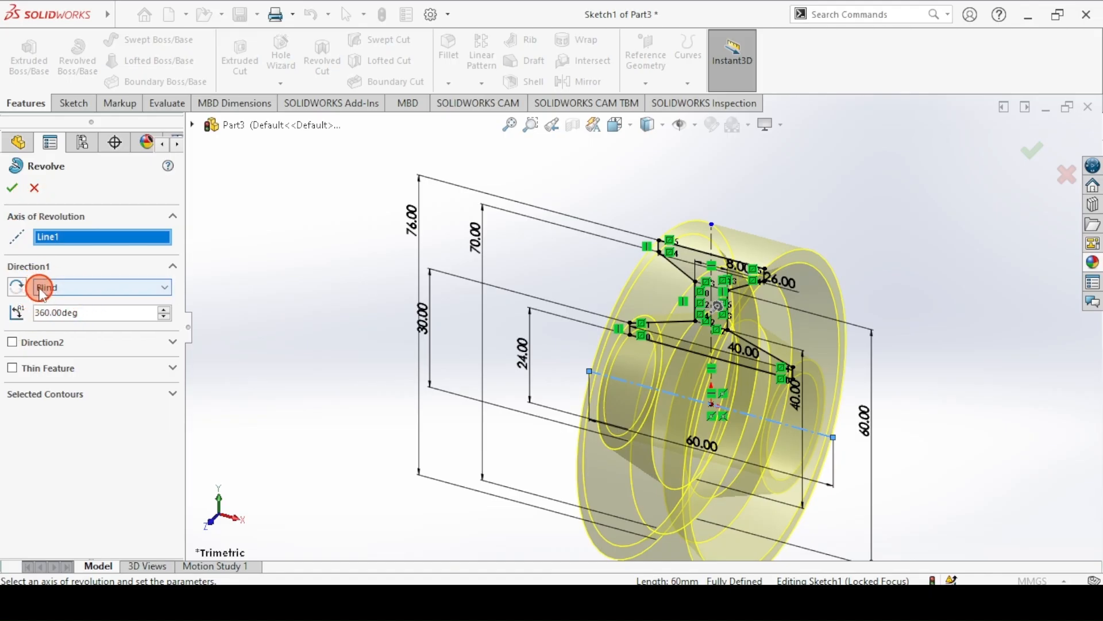
click(20, 184)
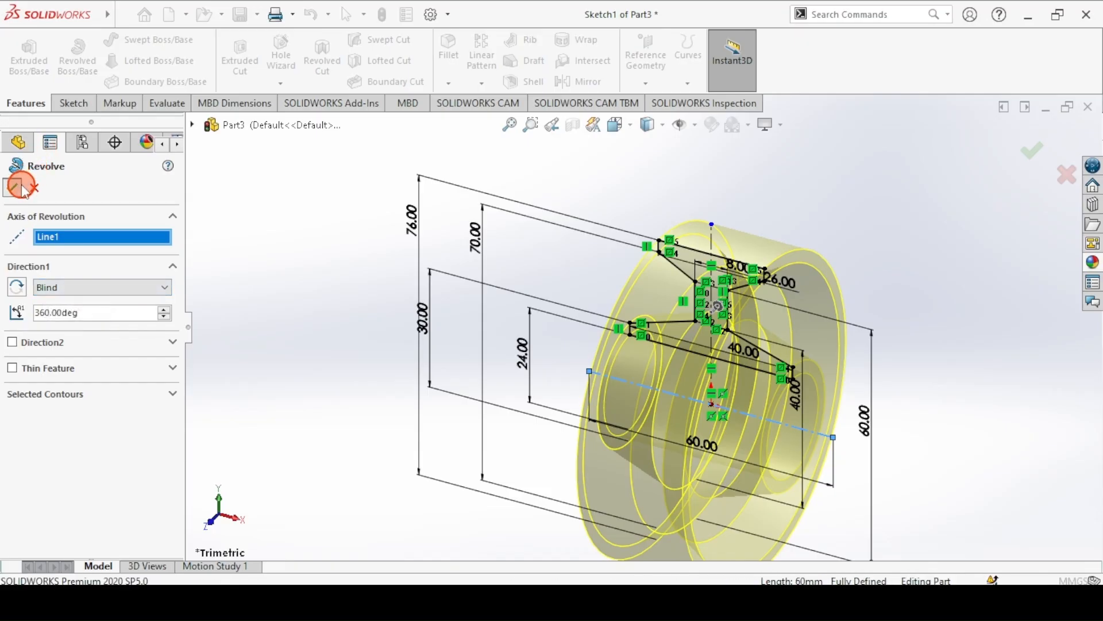
- Colour the whole roller light red using the standard colour swatches
middle_click(429, 269)
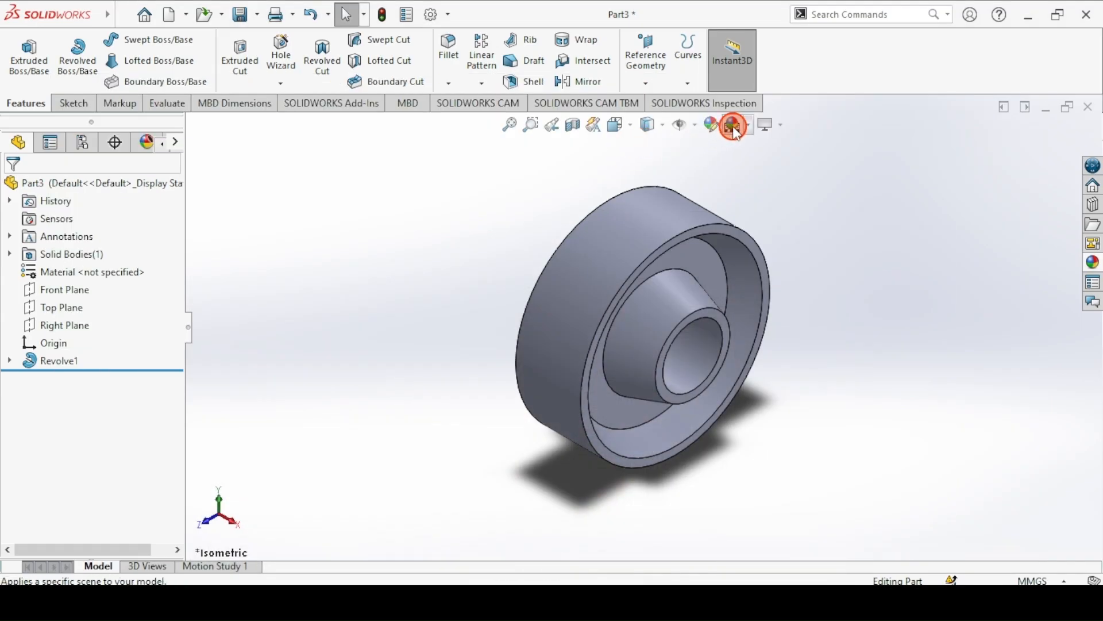
click(751, 134)
click(752, 162)
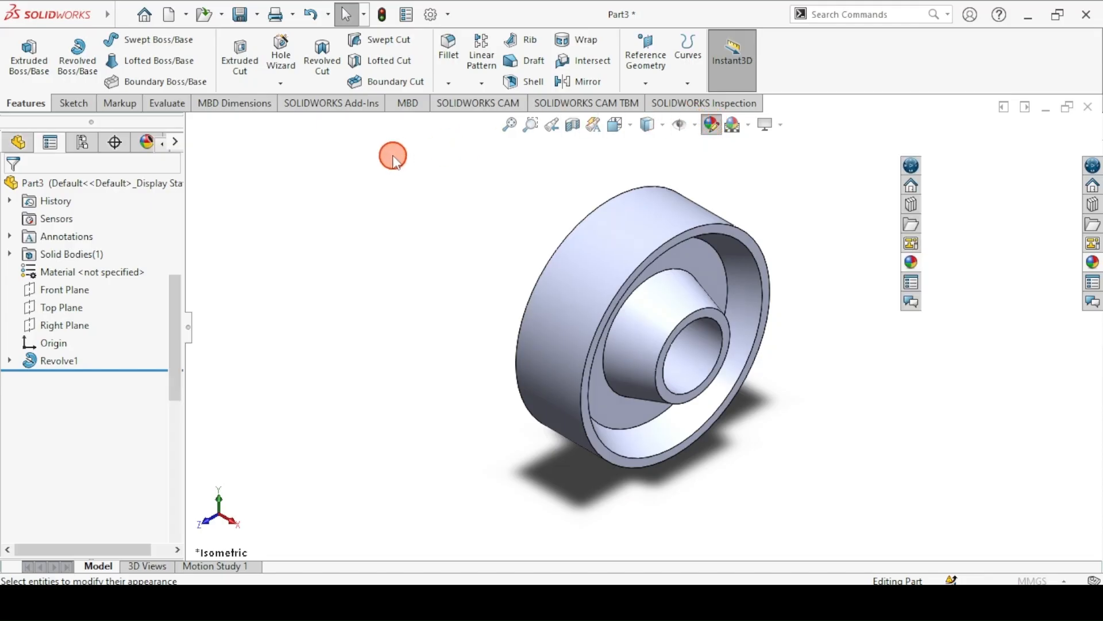
drag(174, 341, 173, 411)
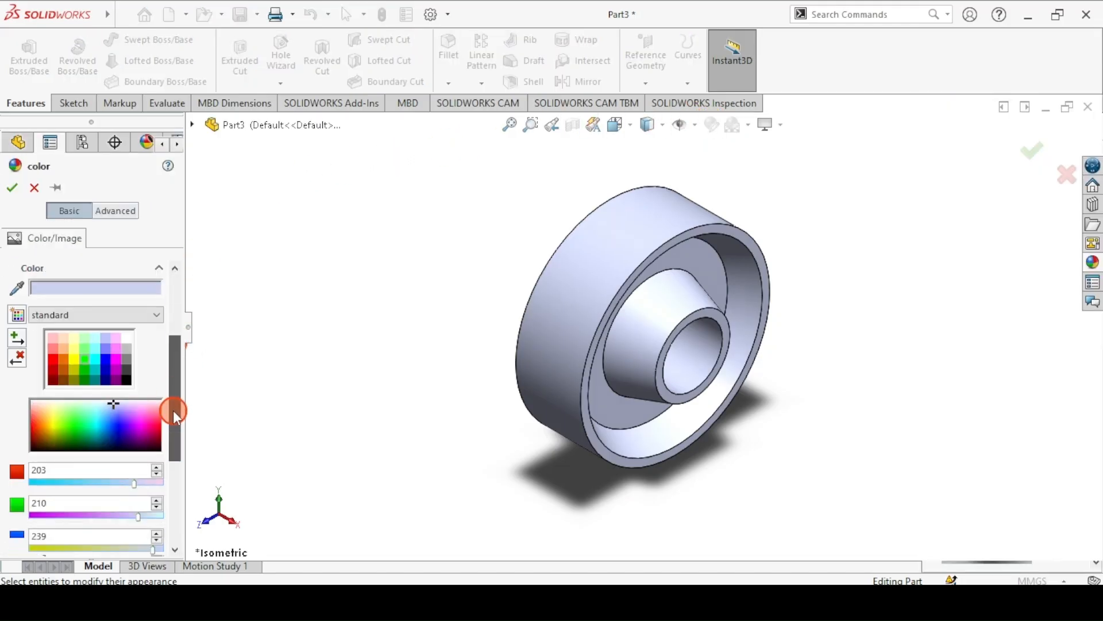
click(54, 347)
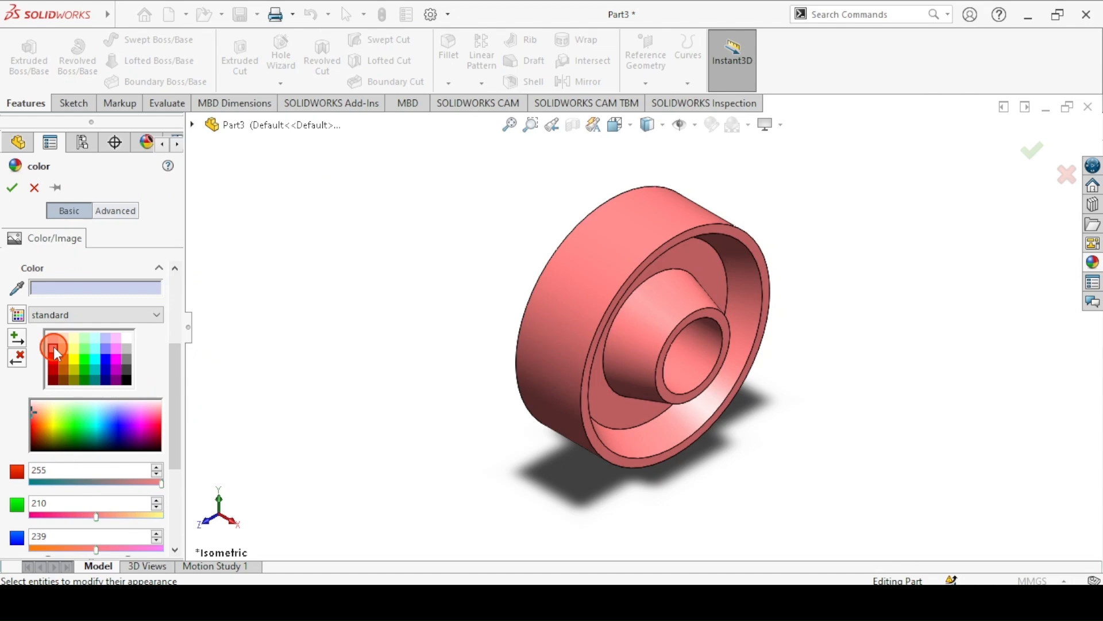
click(12, 187)
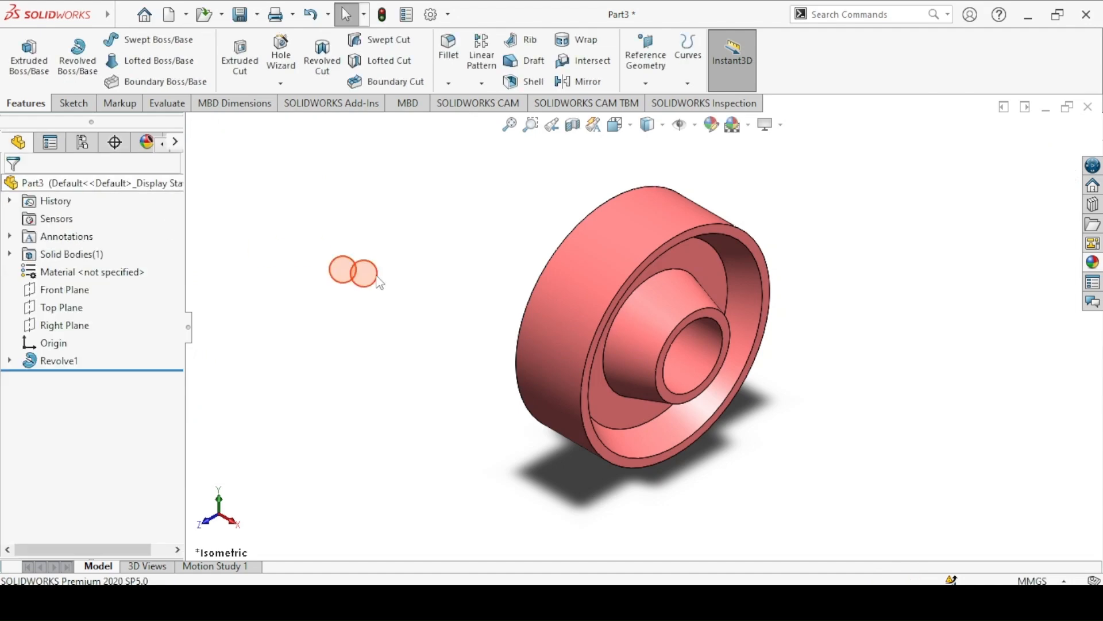
- Save the part as "3. Roller" in the Roller Support Assembly folder
click(244, 16)
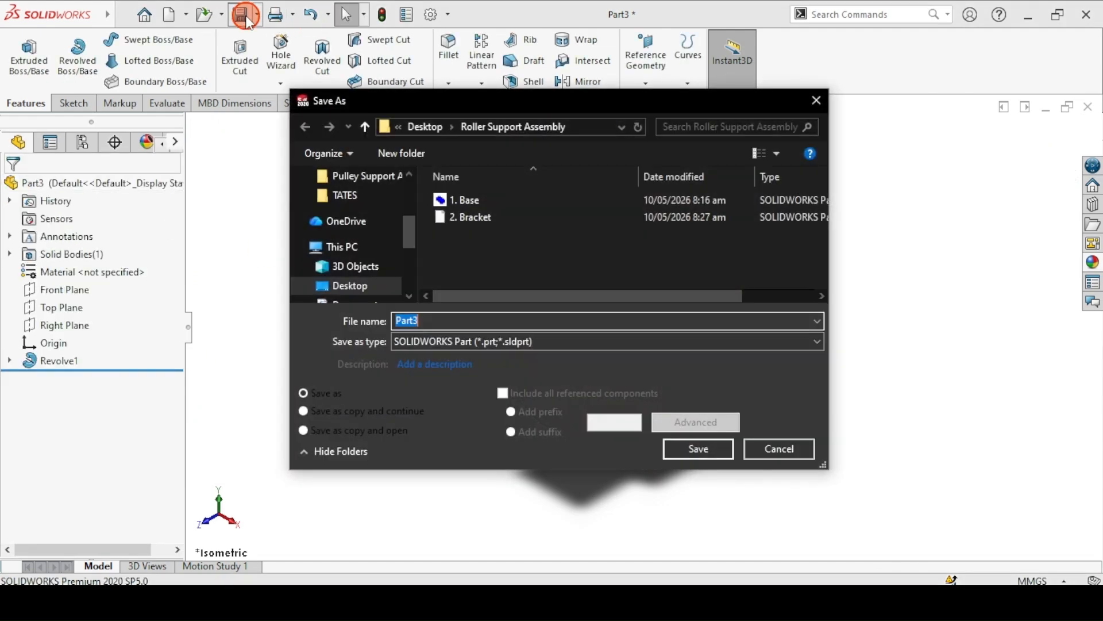
text(3. Roller)
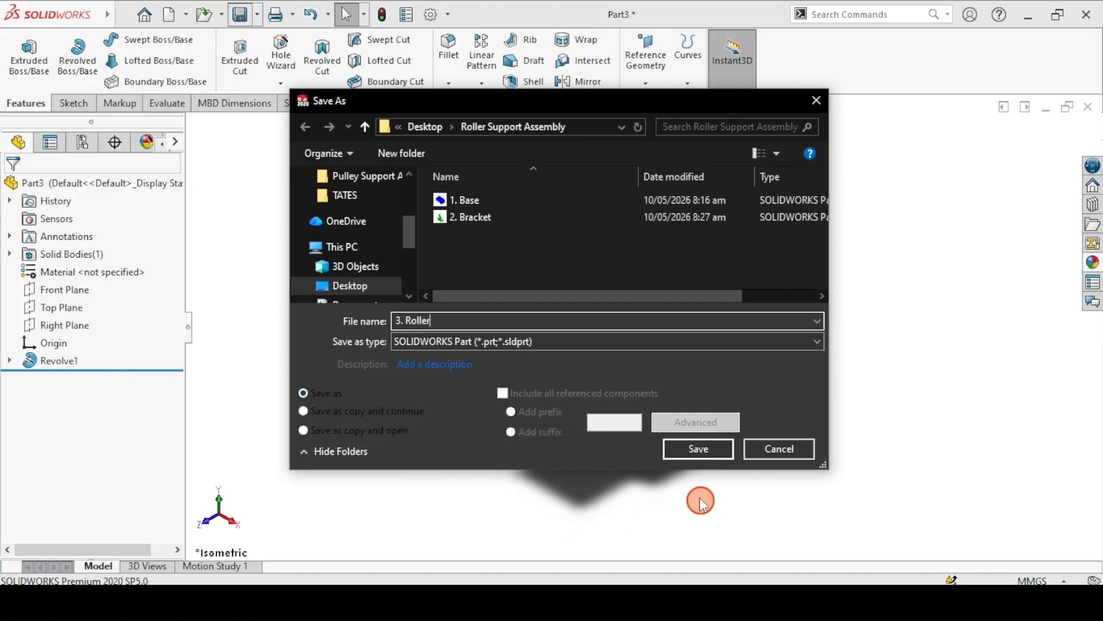
click(696, 450)
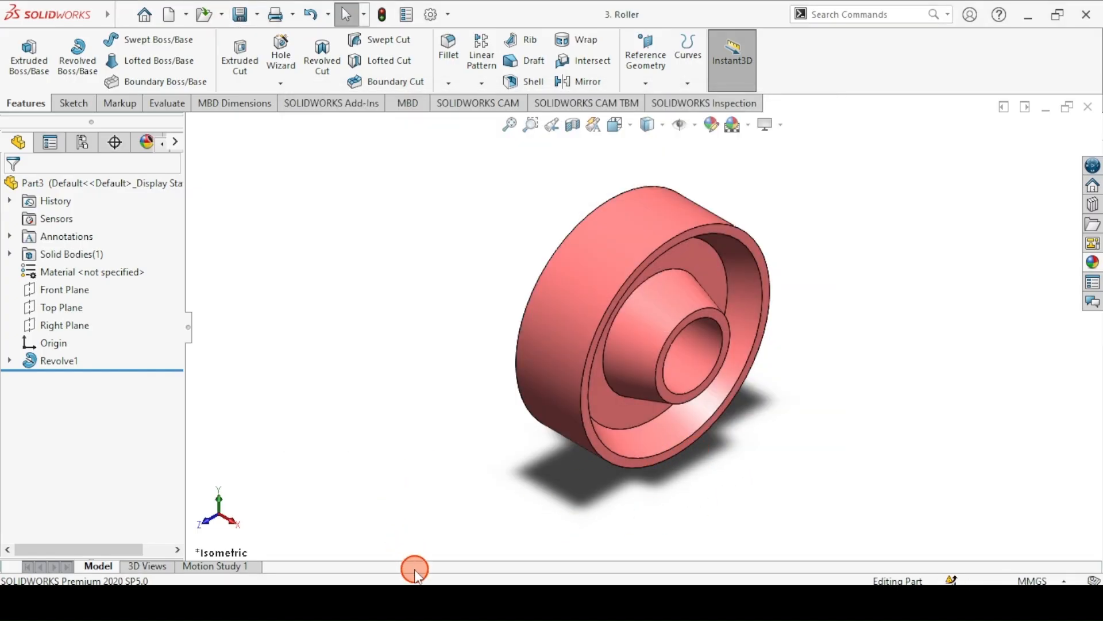
- Check the Shaft reference drawing in the image viewer, then return to SOLIDWORKS and create a new part
click(422, 599)
key(Right)
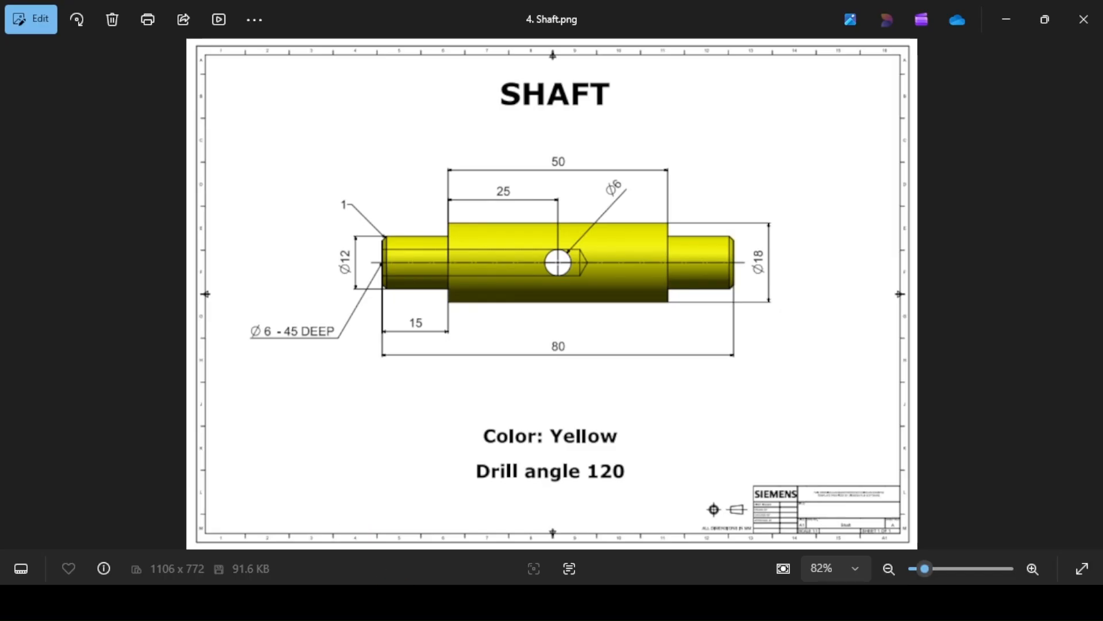
key(alt+Tab)
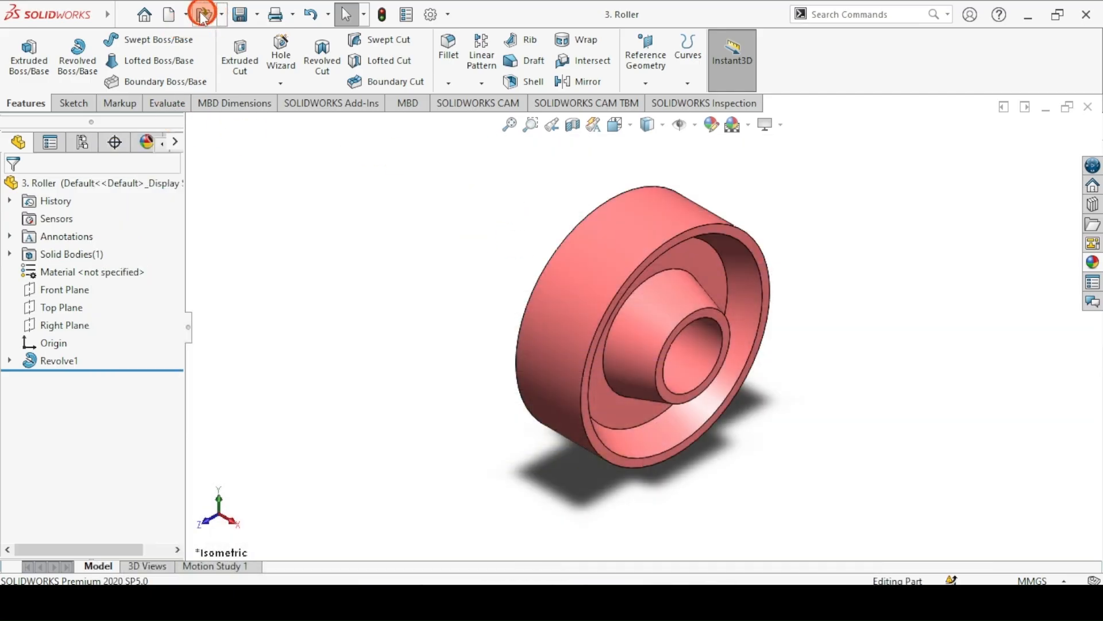
click(174, 14)
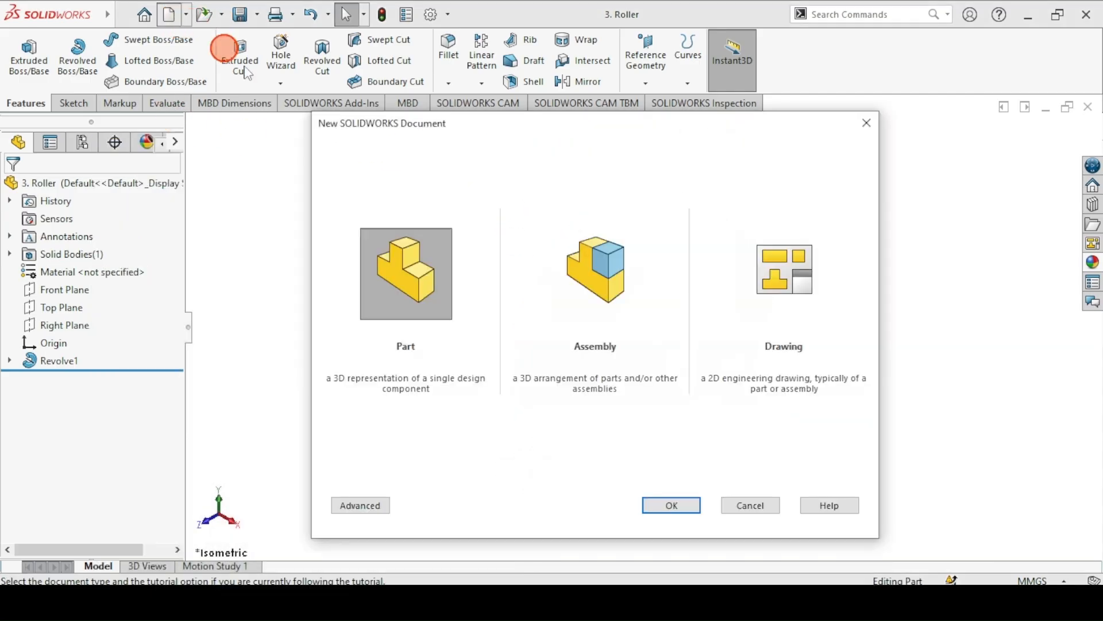
click(673, 505)
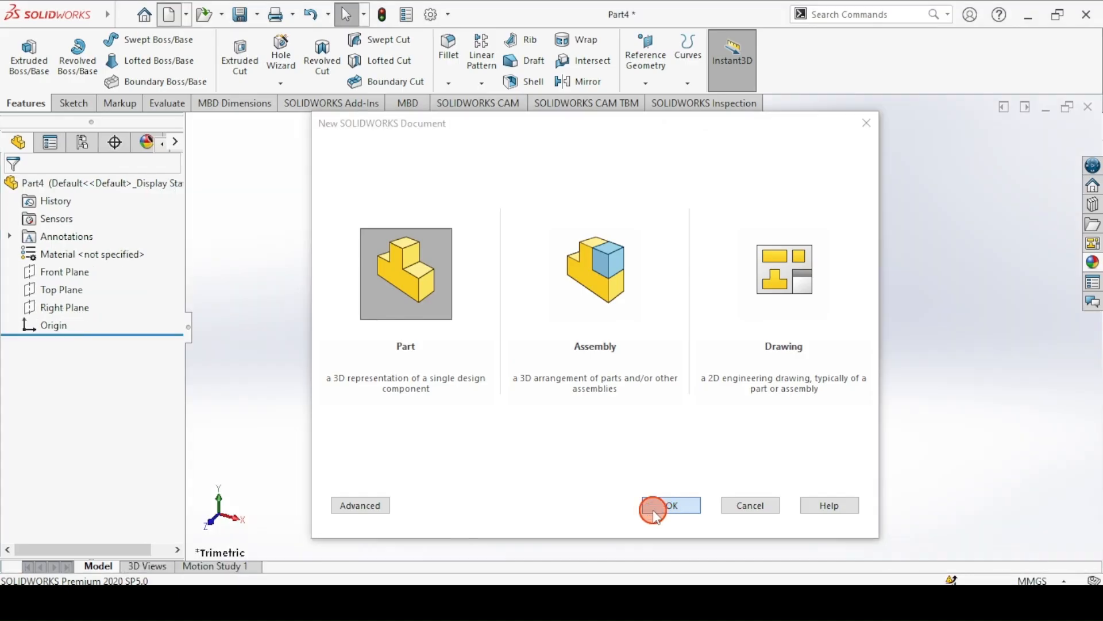
- On the Front Plane, sketch a horizontal midpoint construction line about 167 mm long, centred on the origin
click(63, 104)
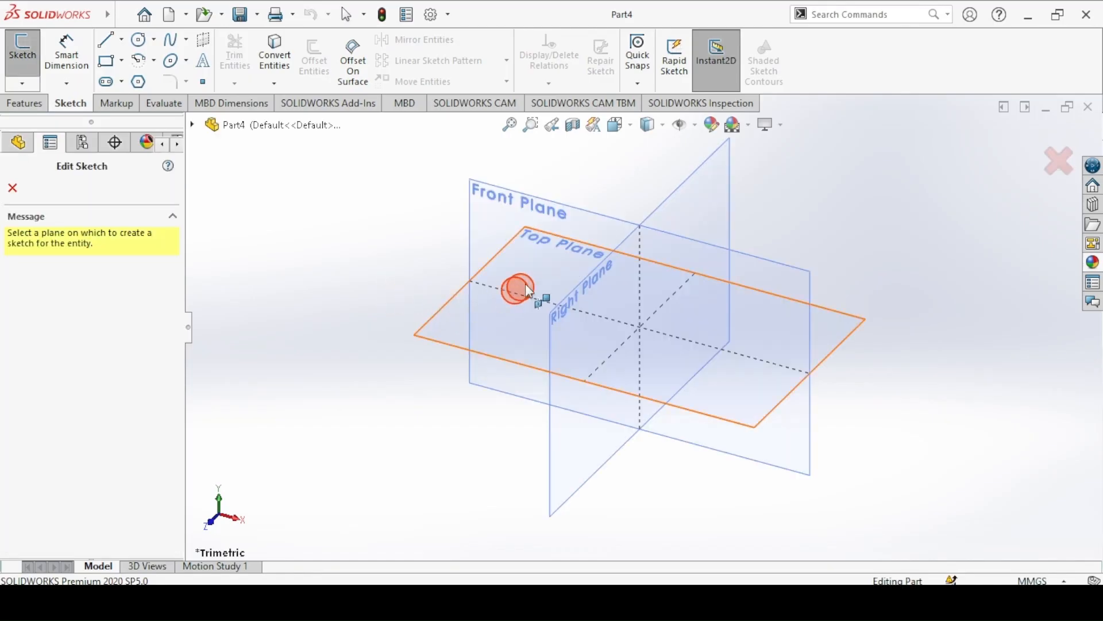
click(575, 270)
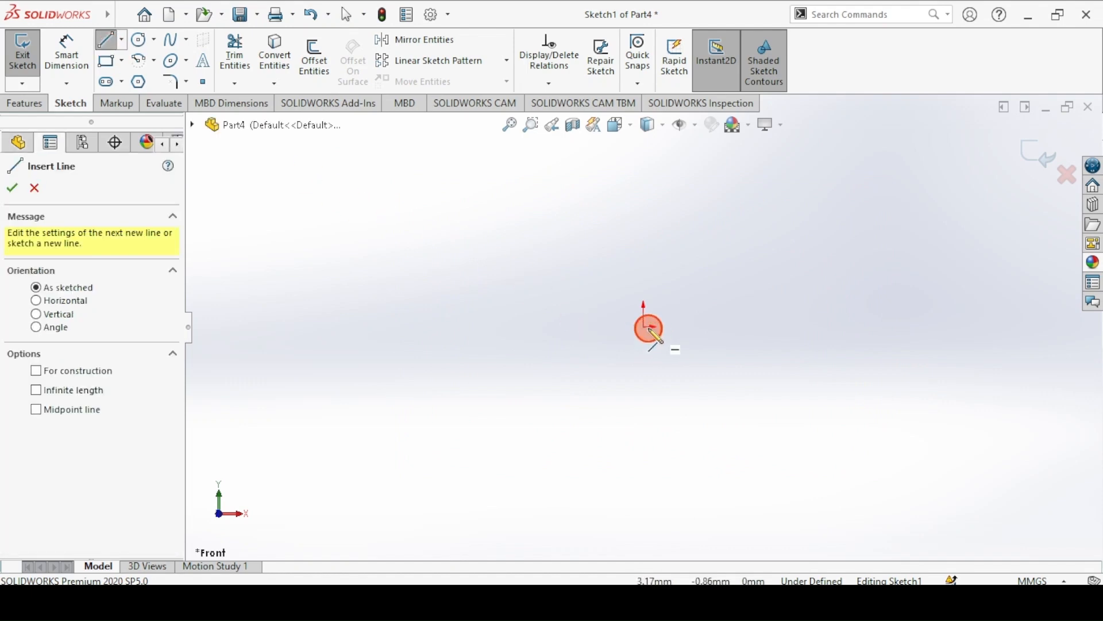
click(36, 409)
click(644, 327)
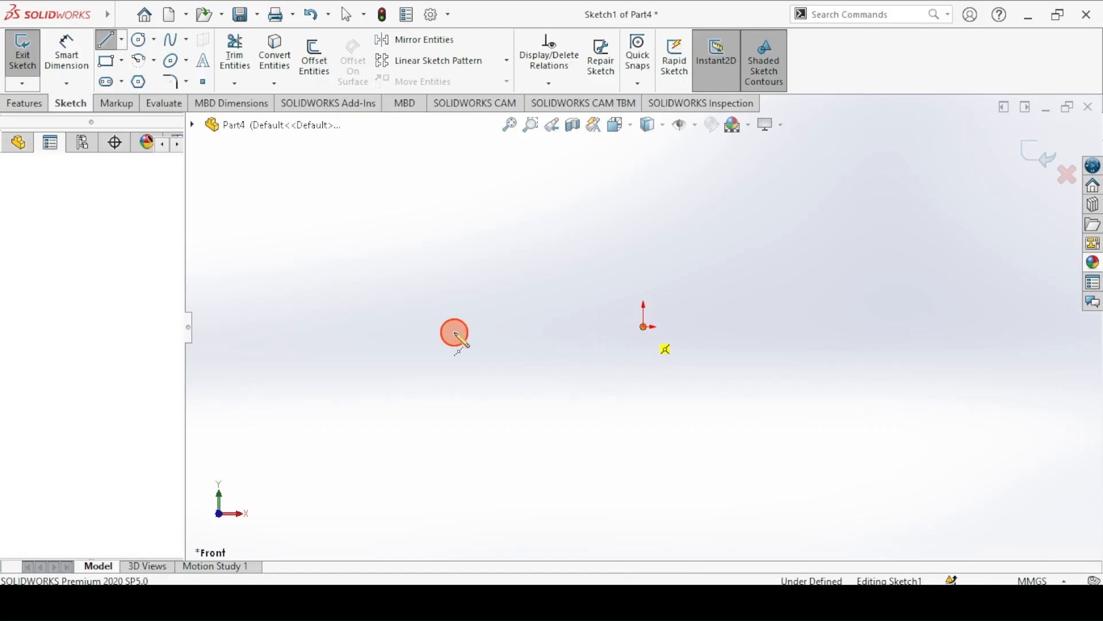
click(409, 327)
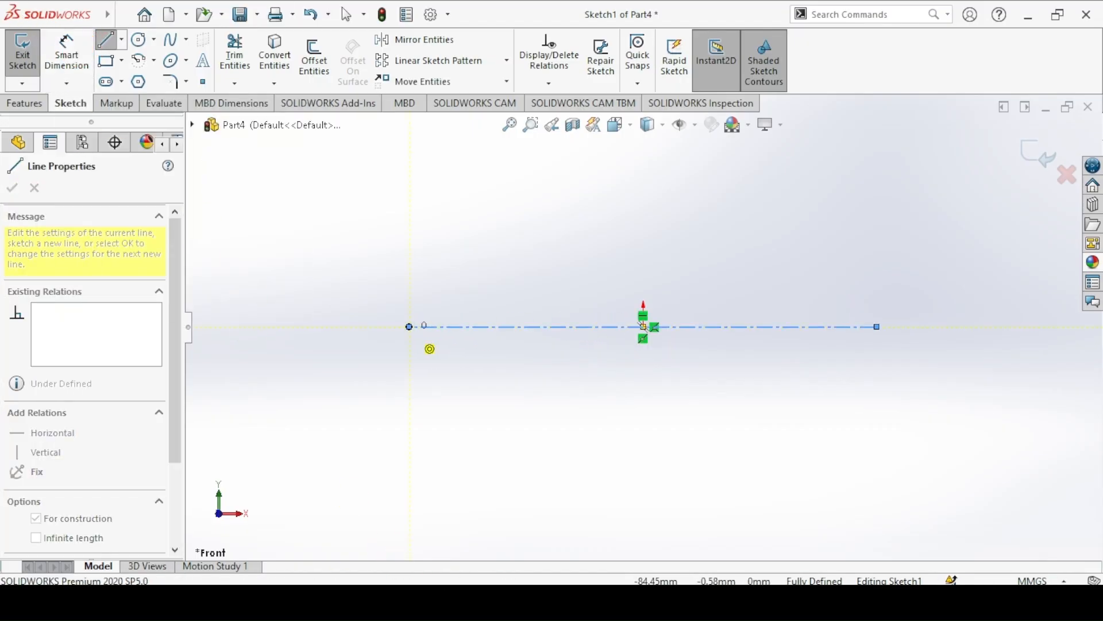
- Consult the shaft drawing and dimension the horizontal construction line's length to 100 mm
click(395, 603)
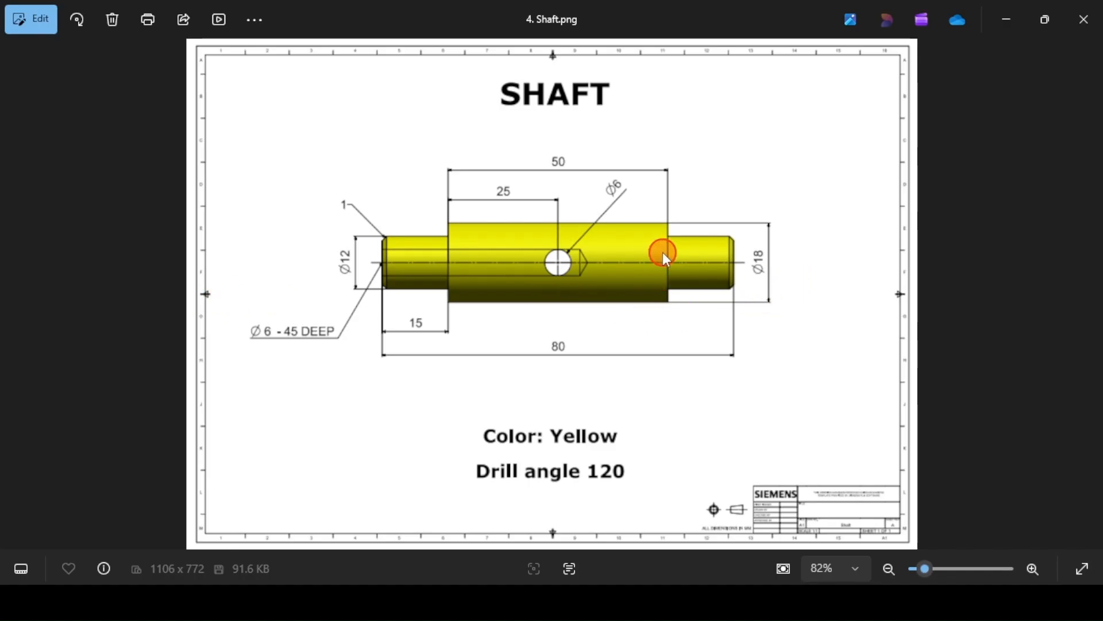
click(384, 597)
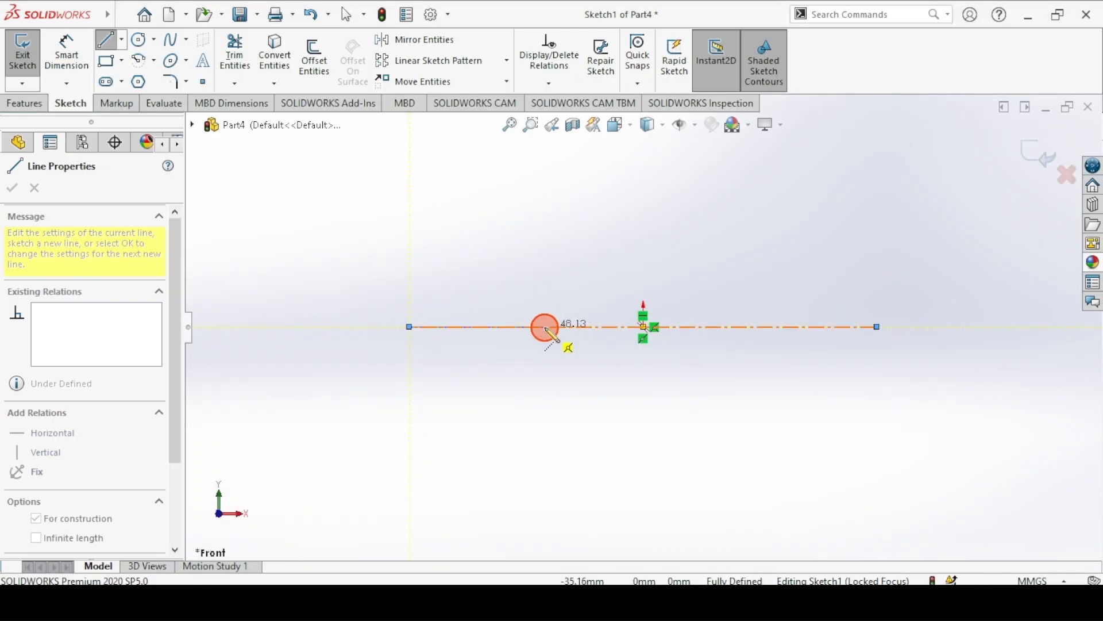
click(66, 53)
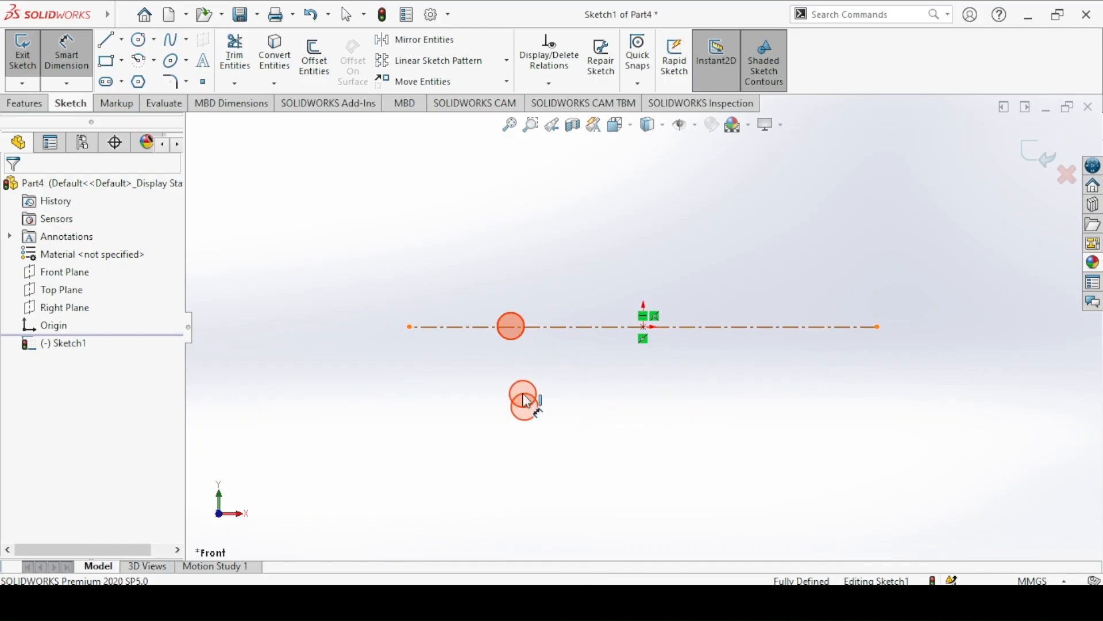
click(546, 473)
click(547, 476)
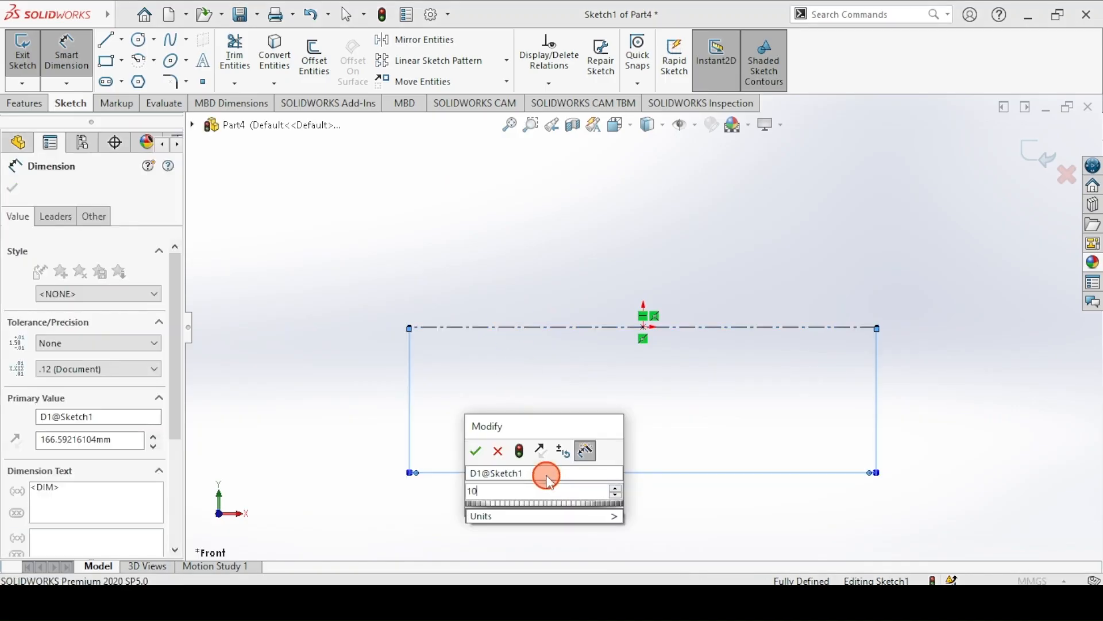
text(100)
key(Return)
- Sketch the shaft's stepped half-profile above the centreline with seven connected lines, a raised middle section and both ends on the centreline
click(105, 39)
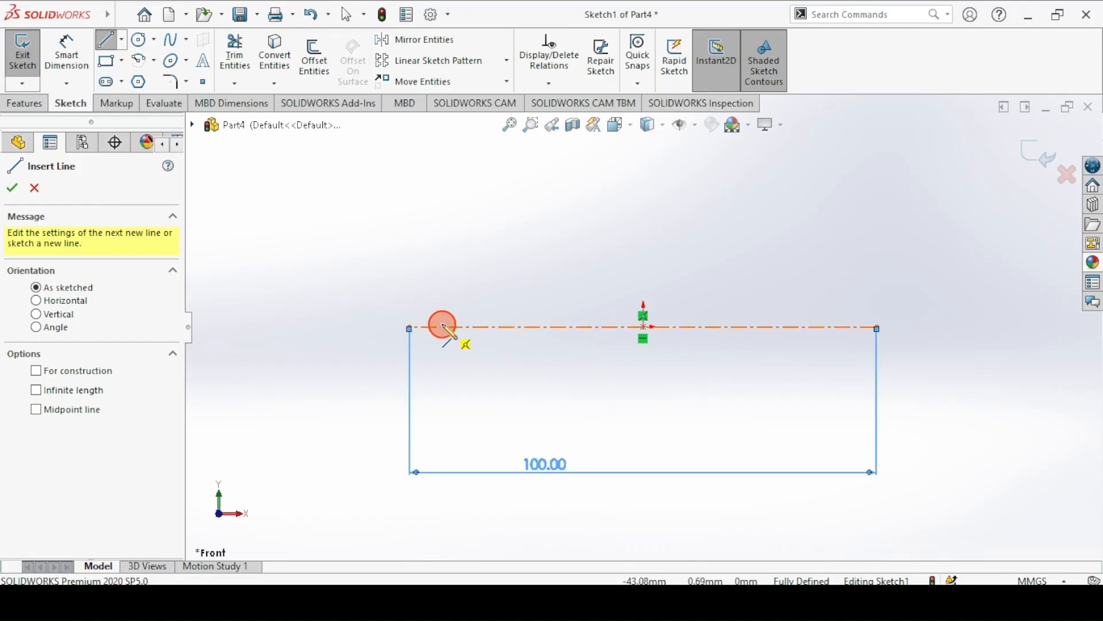
click(441, 326)
click(443, 266)
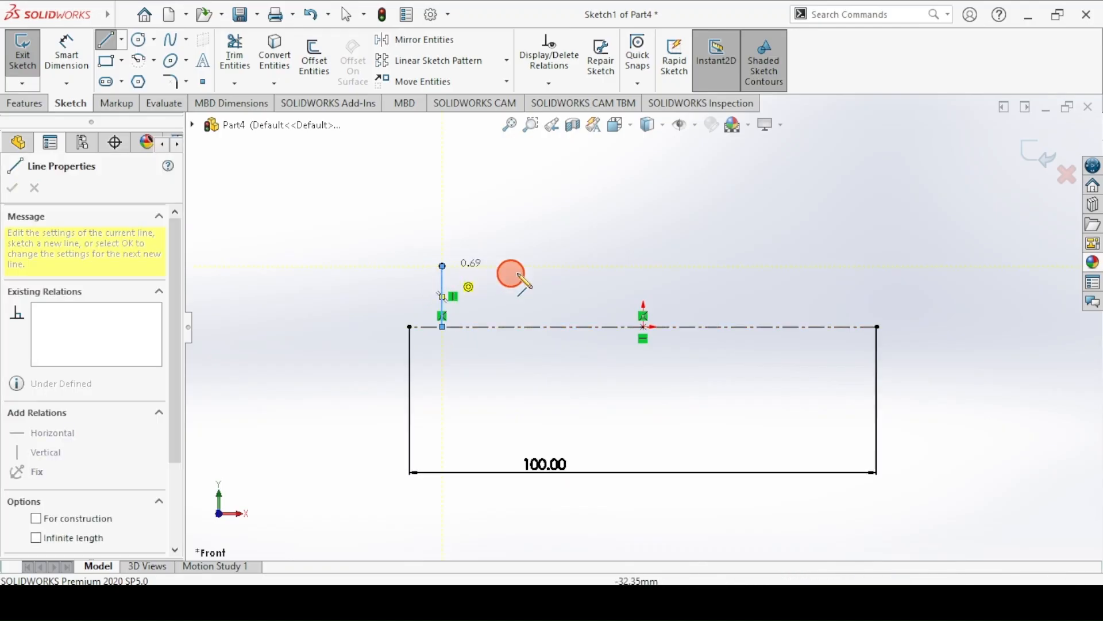
click(572, 266)
click(572, 214)
click(754, 214)
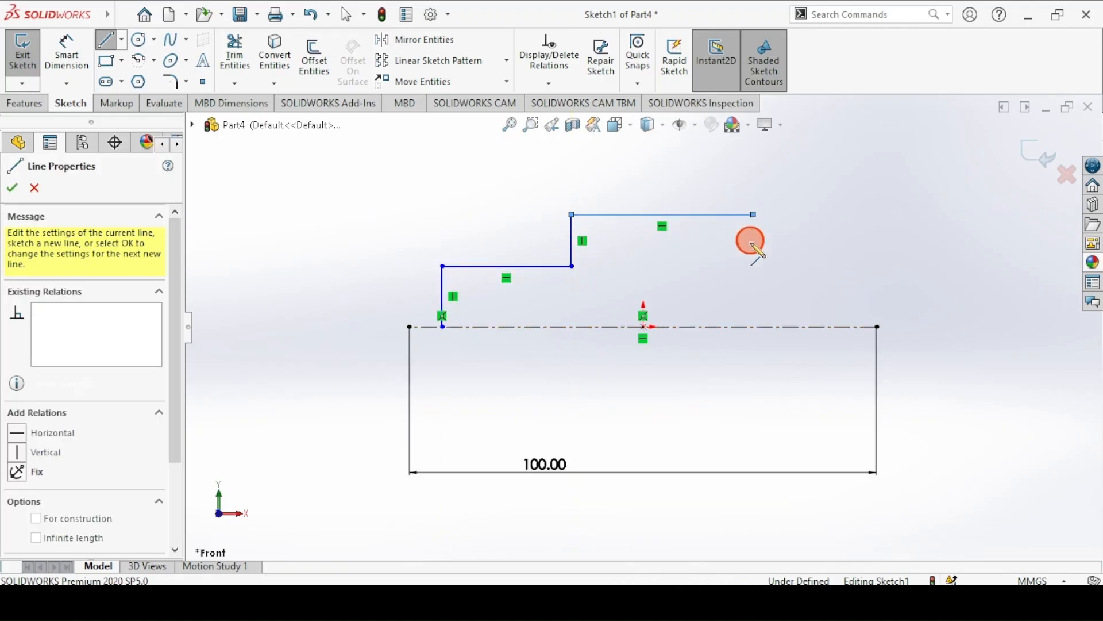
click(754, 266)
click(849, 266)
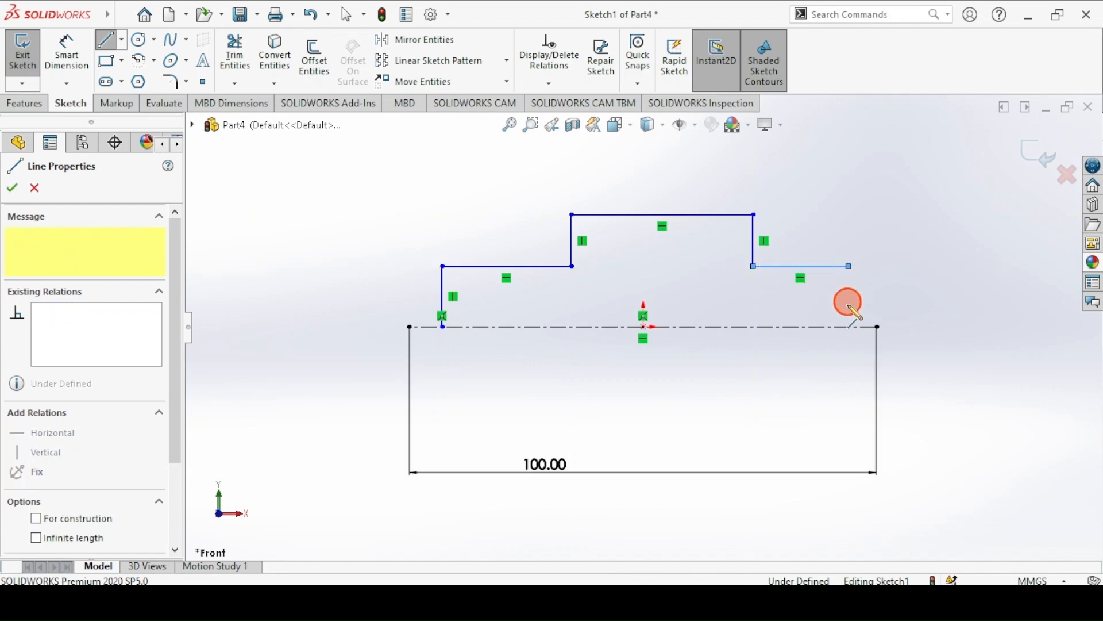
click(849, 327)
- Check the shaft drawing and add a 12 mm diameter dimension from the left lower step's horizontal line about the centreline
click(67, 53)
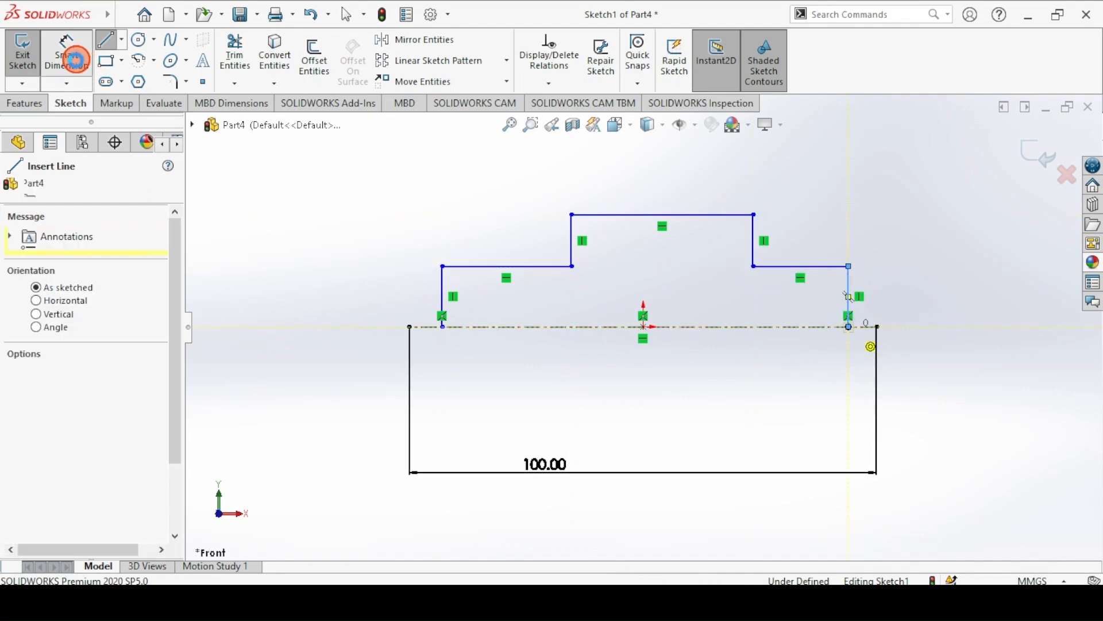
key(alt+Tab)
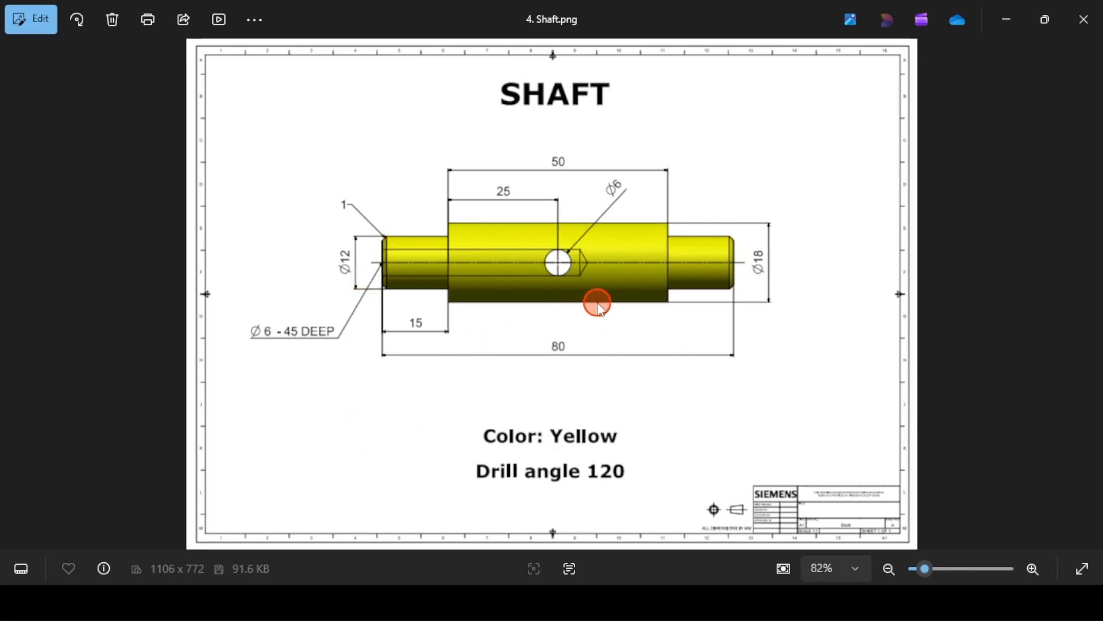
key(alt+Tab)
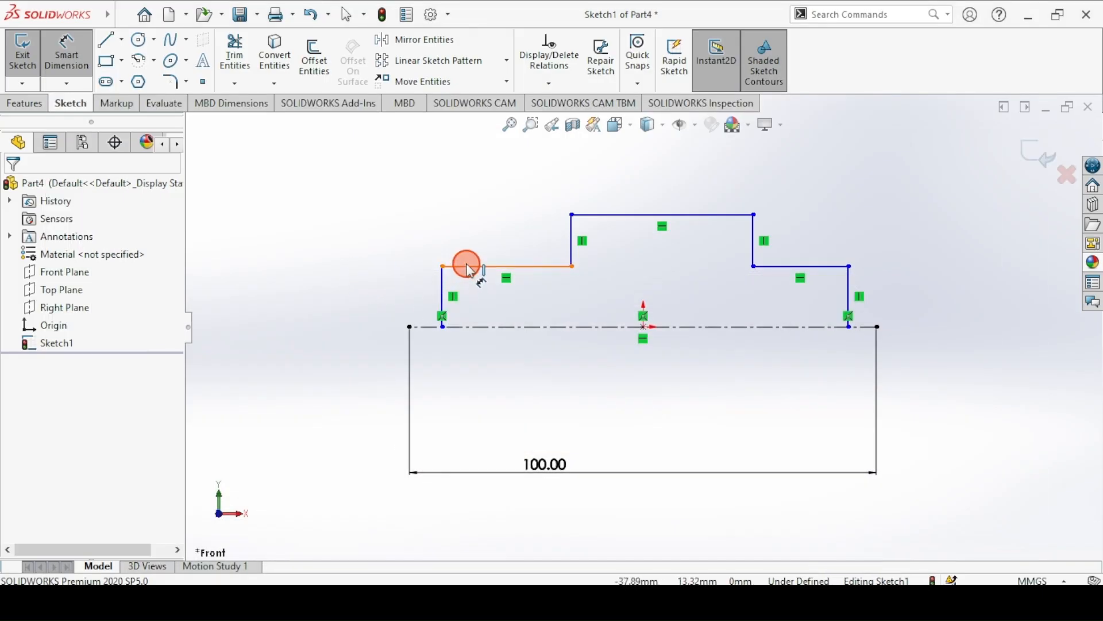
click(465, 266)
click(423, 327)
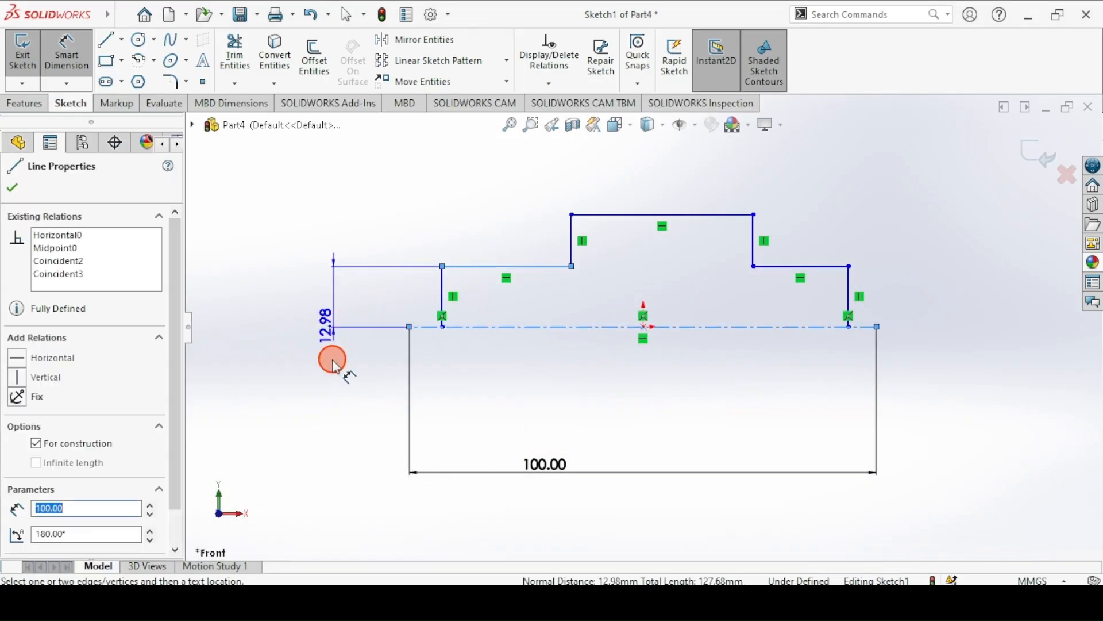
click(330, 365)
text(12)
key(Return)
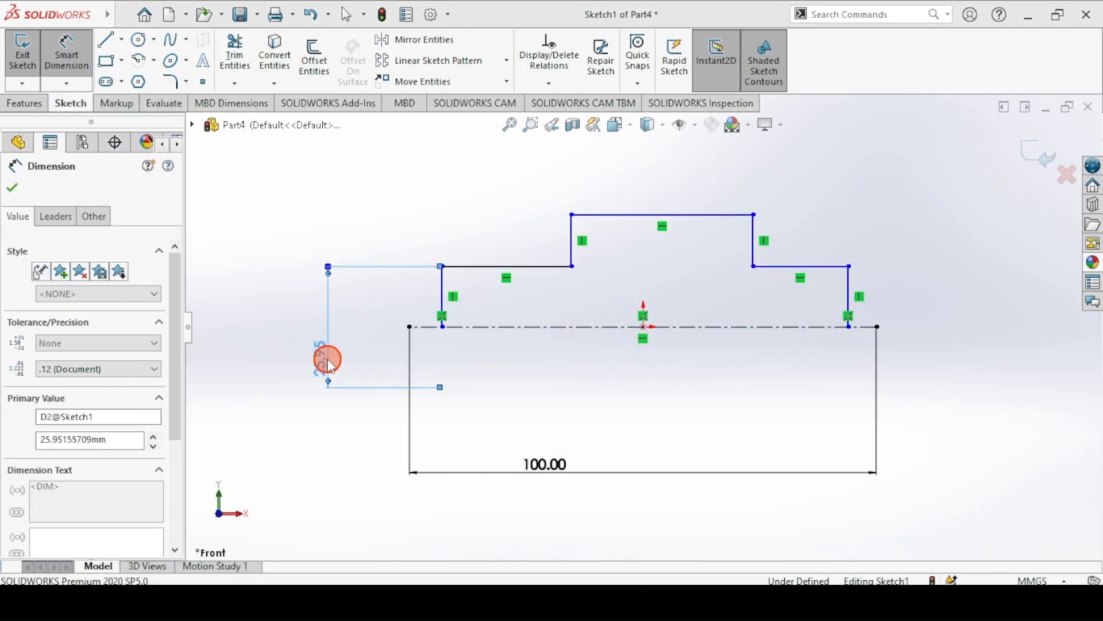
- Dimension the raised middle section's diameter about the centreline as 18 mm
click(604, 248)
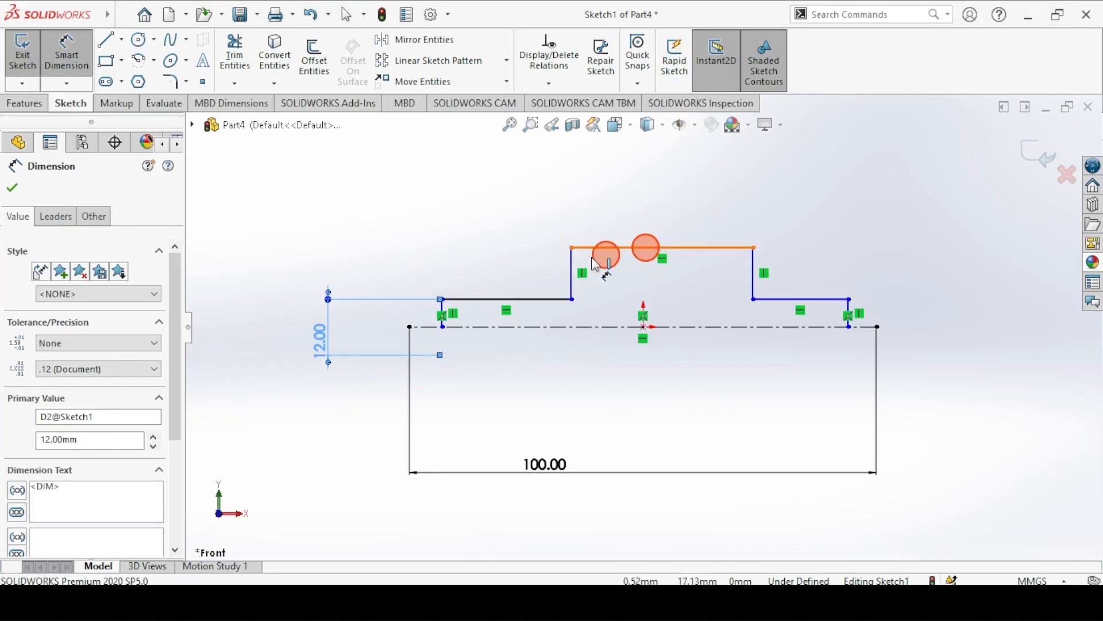
click(261, 315)
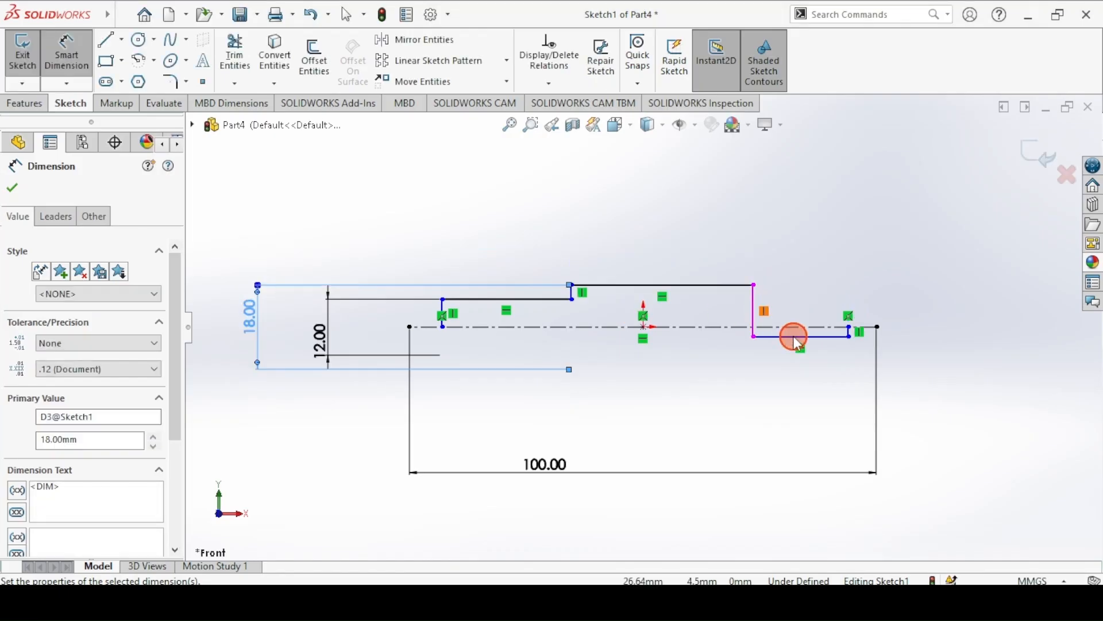
click(11, 189)
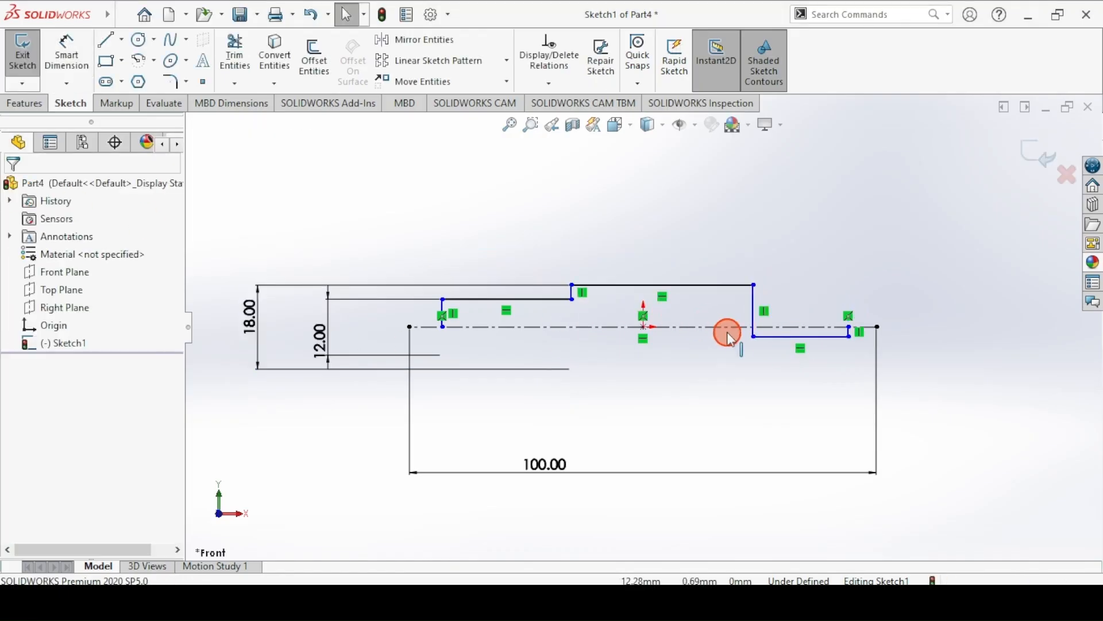
- Make the profile's two lower step lines collinear and equal in length
click(778, 340)
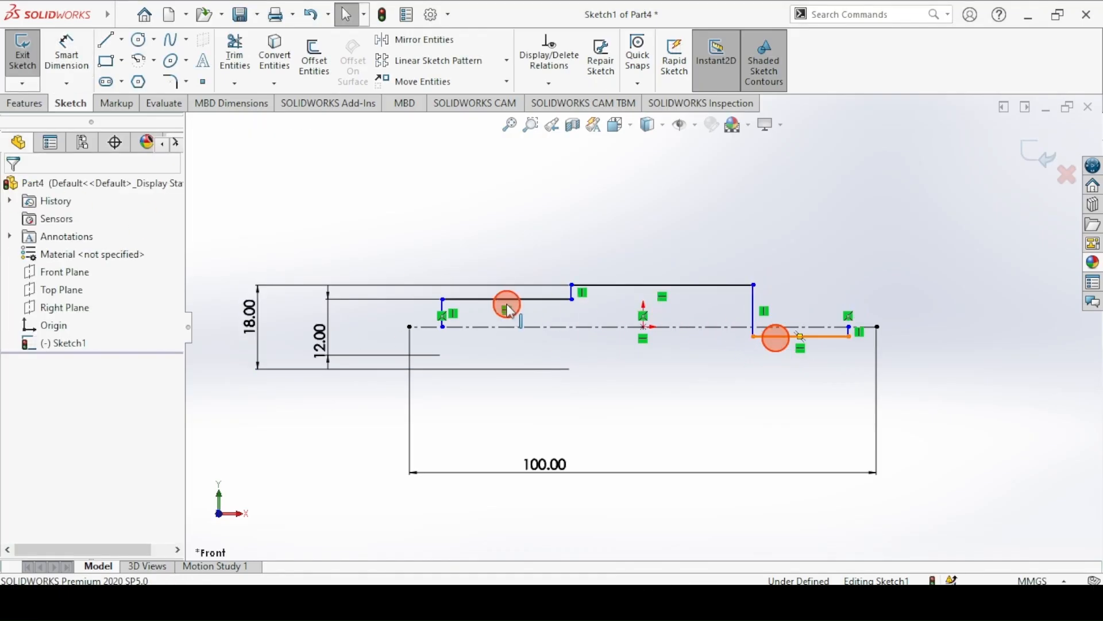
ctrl+click(506, 301)
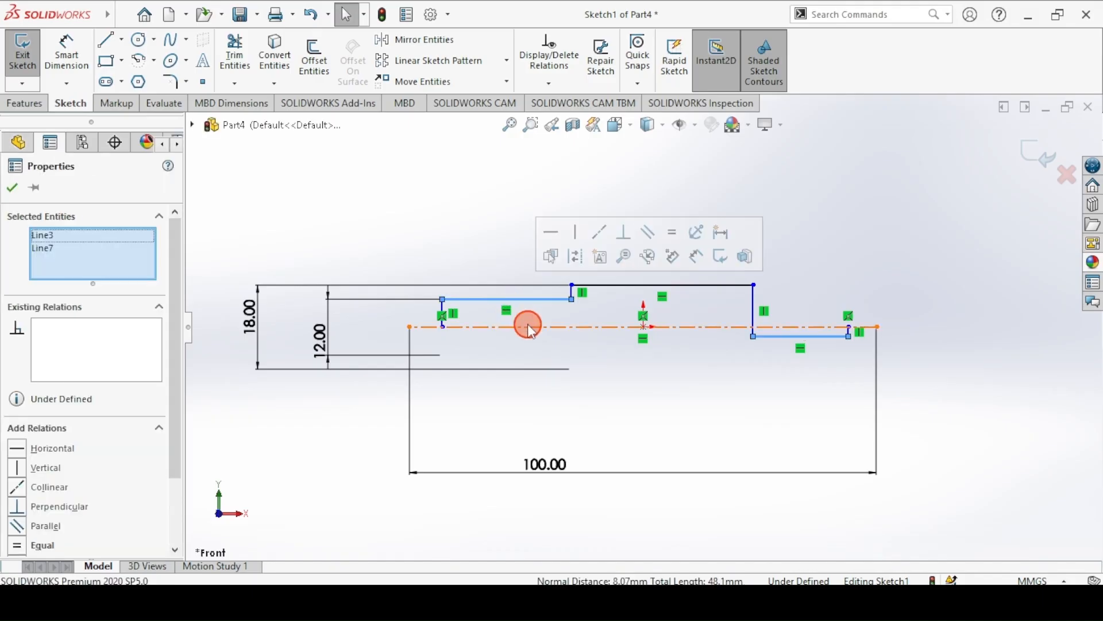
click(602, 233)
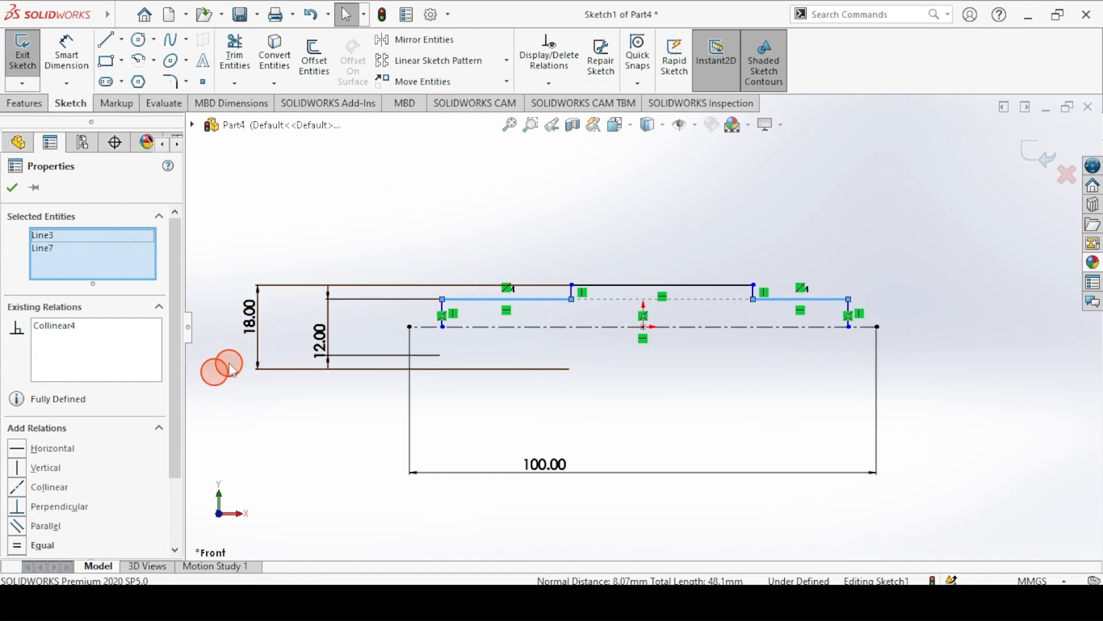
click(21, 549)
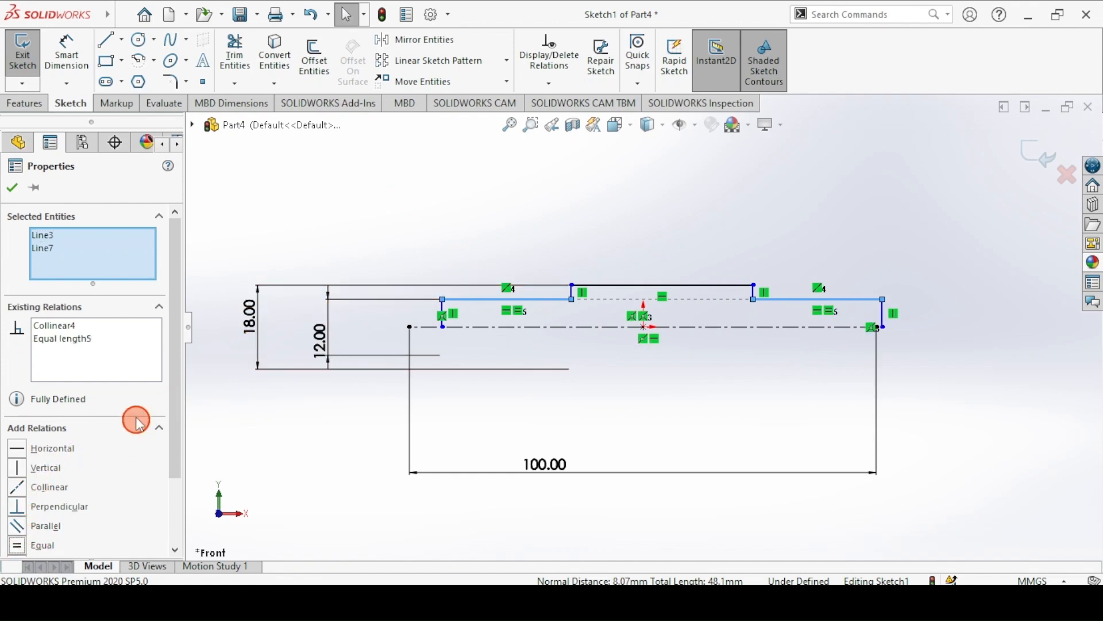
- Add a vertical relation between the raised top line's midpoint and the origin to centre the profile
click(75, 68)
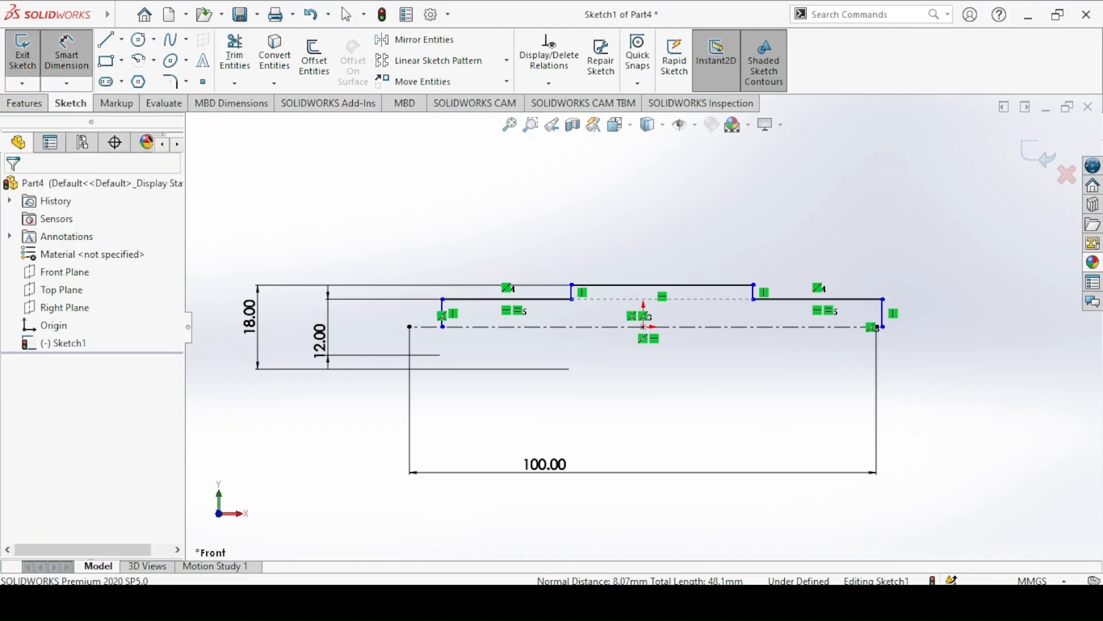
click(74, 68)
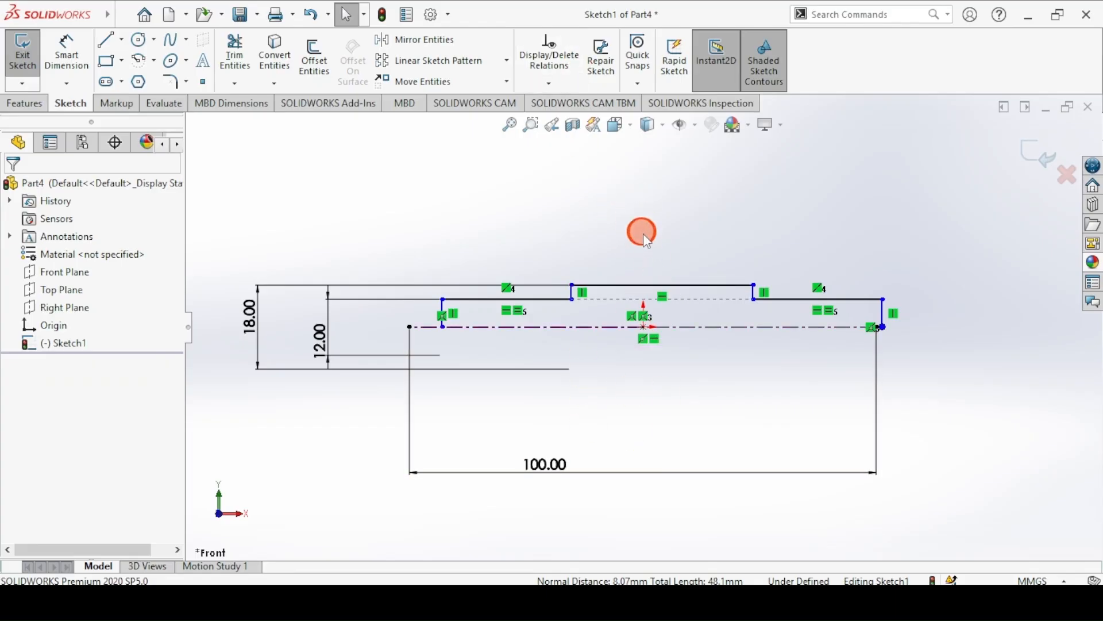
click(663, 287)
click(643, 327)
ctrl+click(662, 285)
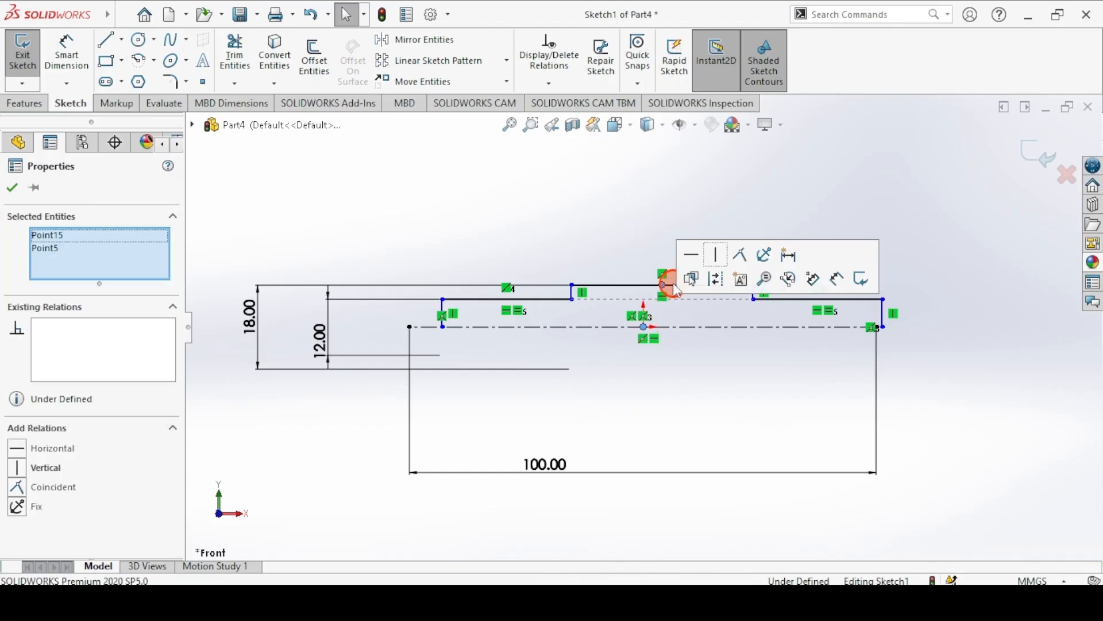
click(714, 261)
click(633, 239)
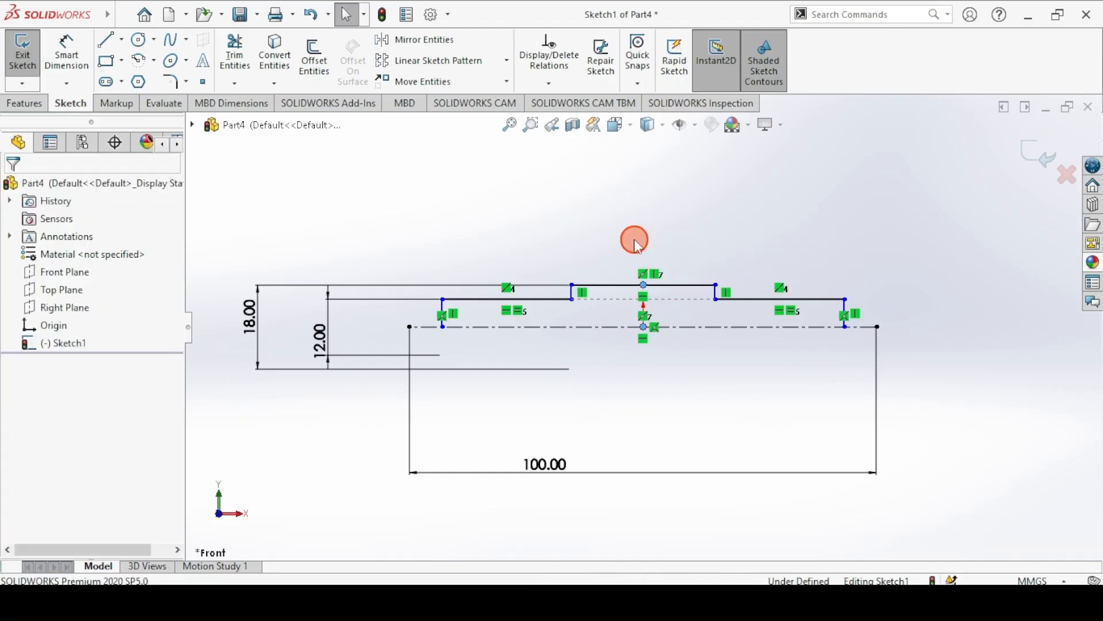
- Consult the shaft drawing and dimension the raised middle section's length to 50 mm
click(66, 53)
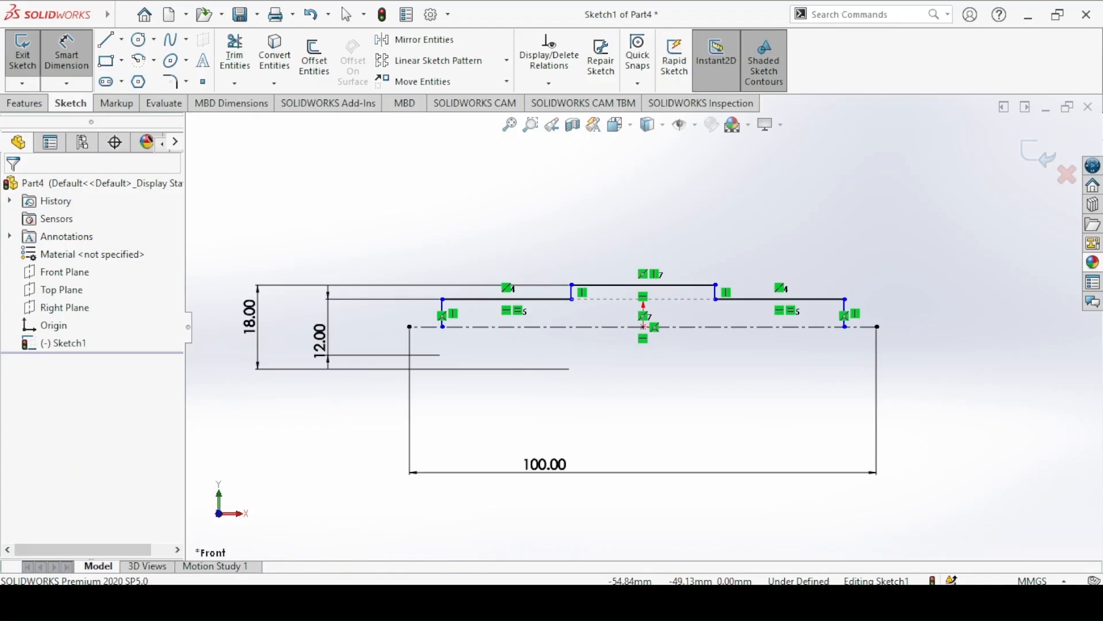
mouse_move(402, 604)
click(402, 520)
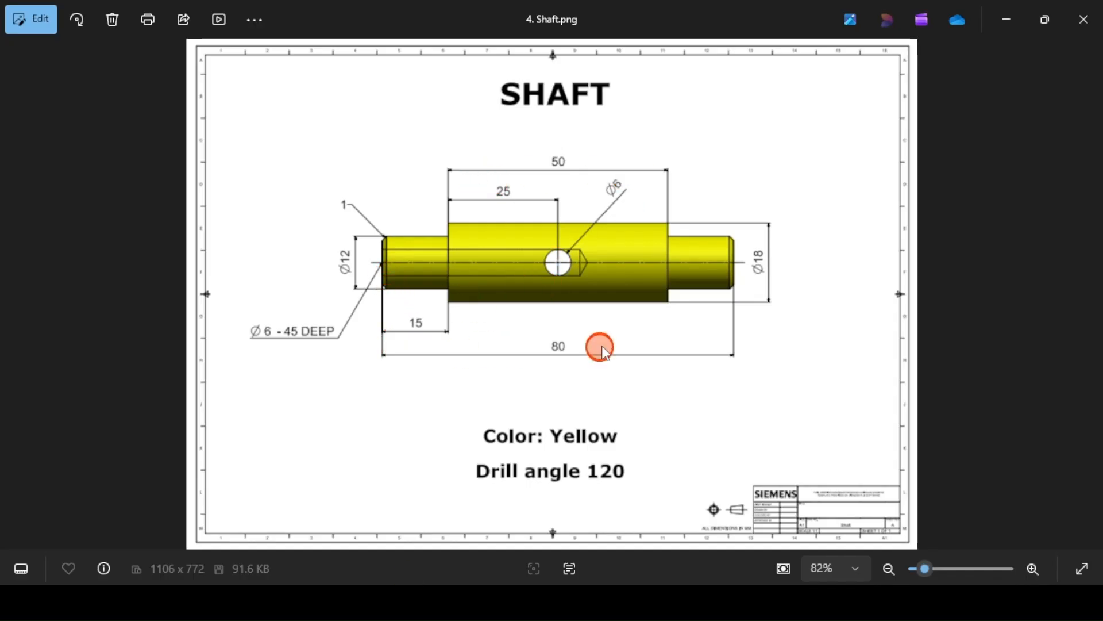
click(421, 598)
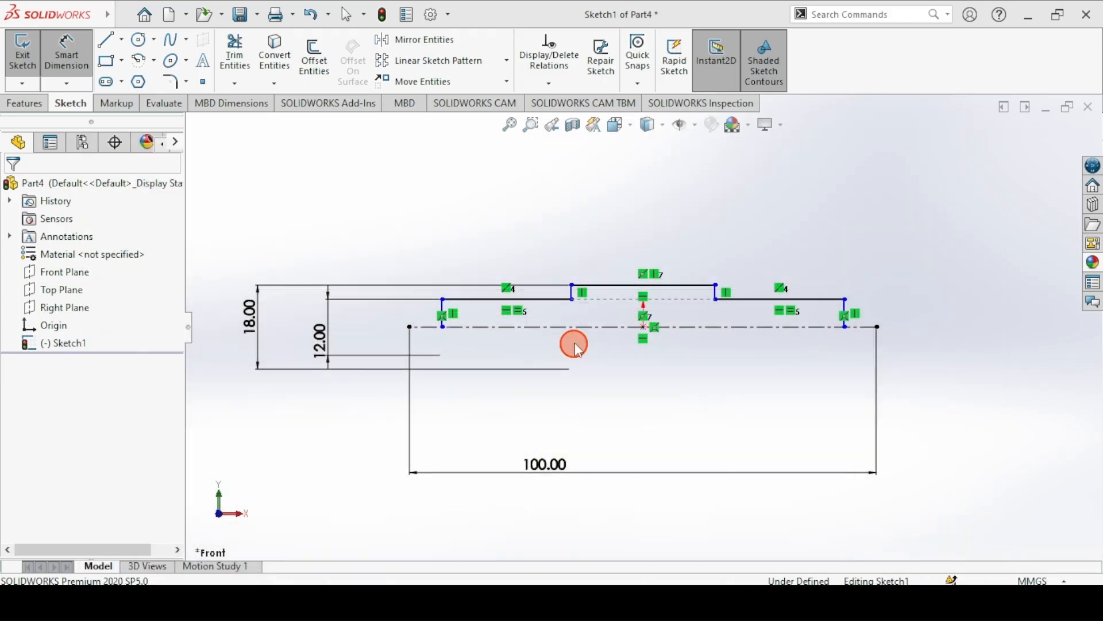
click(608, 284)
click(608, 227)
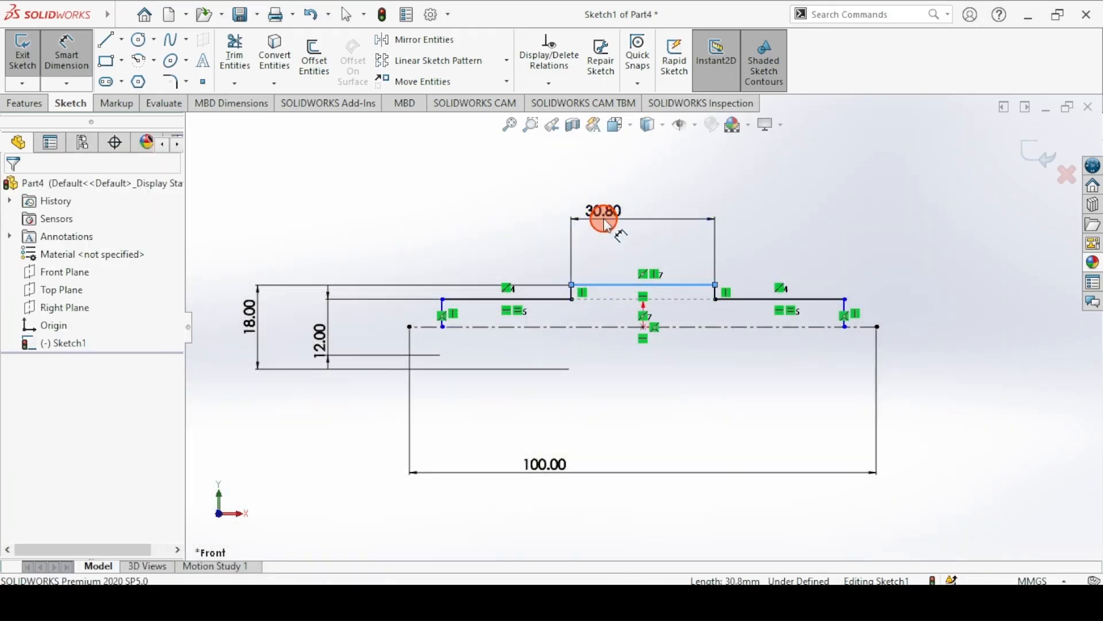
key(Return)
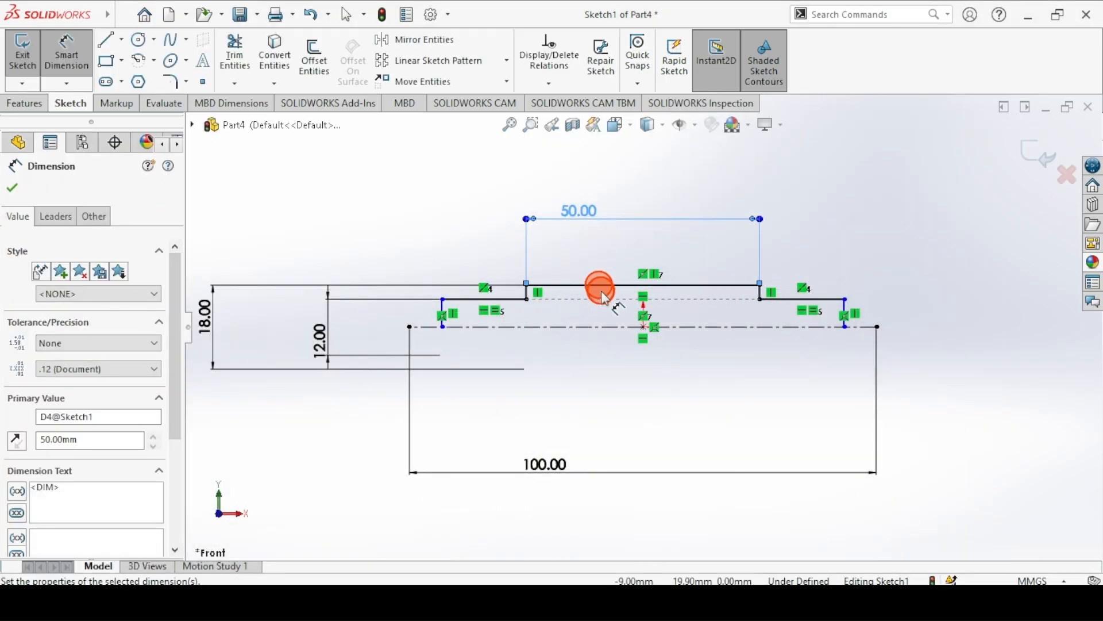
- Dimension the profile's overall length between its two vertical end lines to 80 mm
click(845, 313)
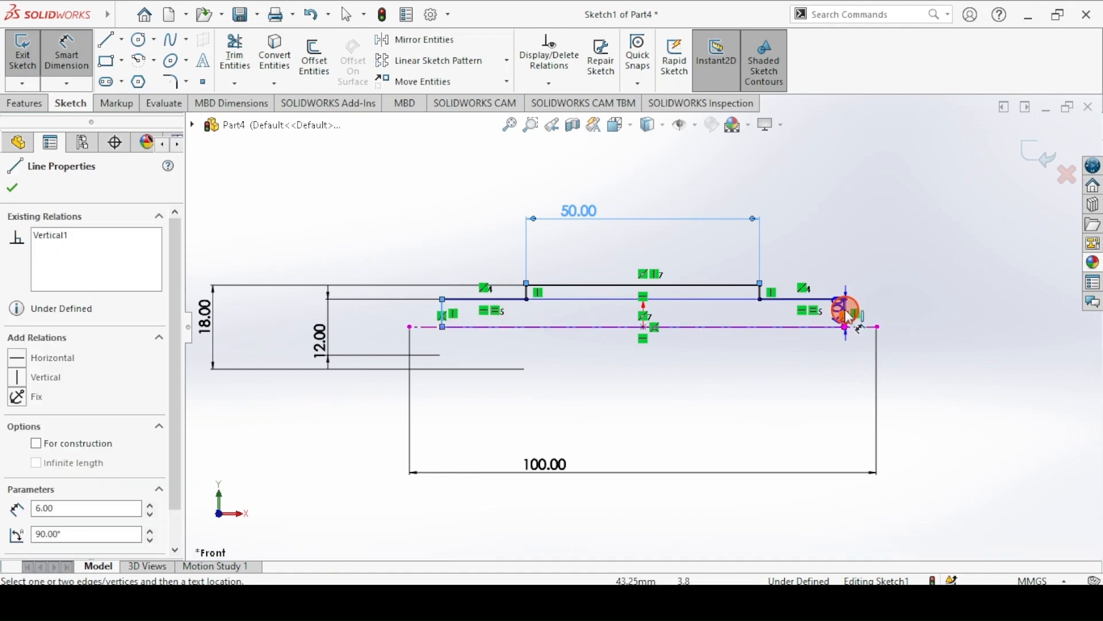
click(714, 407)
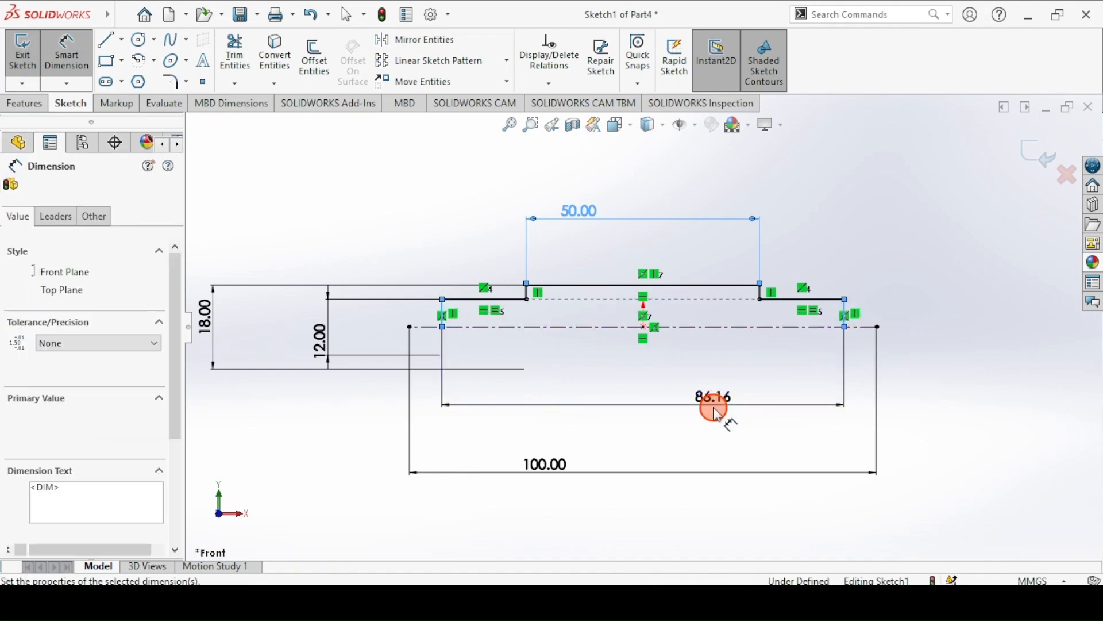
text(80)
key(Return)
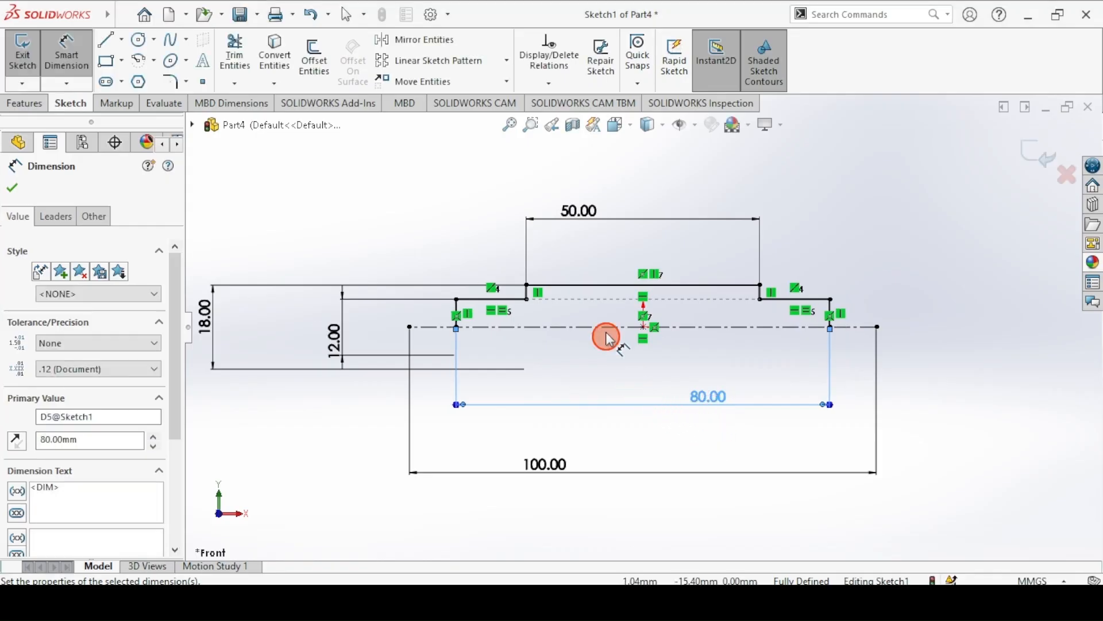
- Check the left lower step's length against the shaft drawing with a trial dimension, without placing it
click(408, 601)
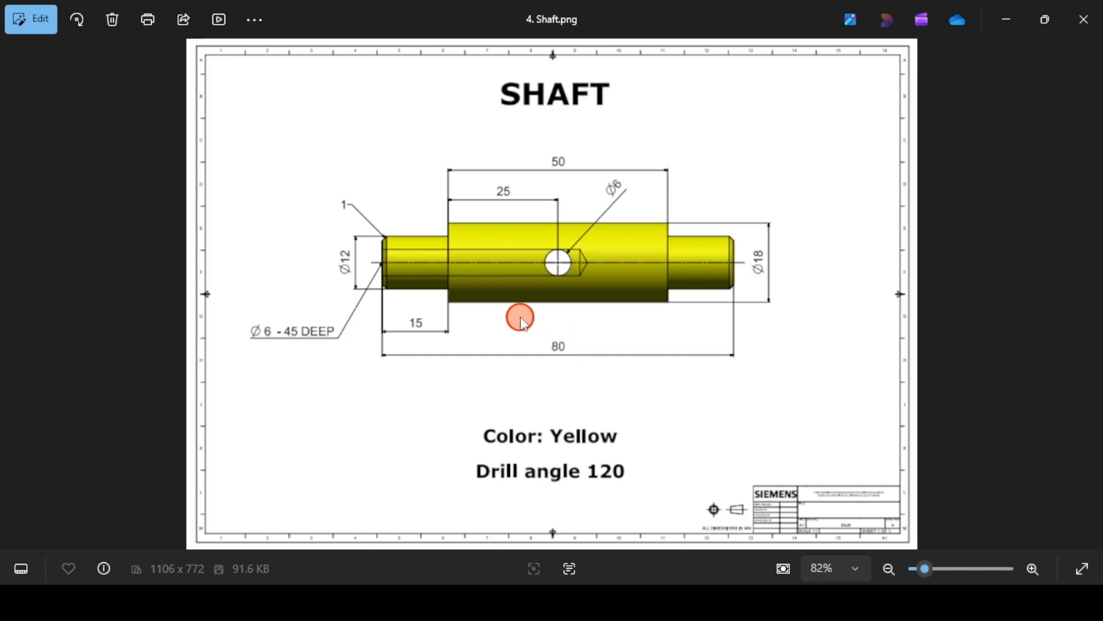
click(409, 600)
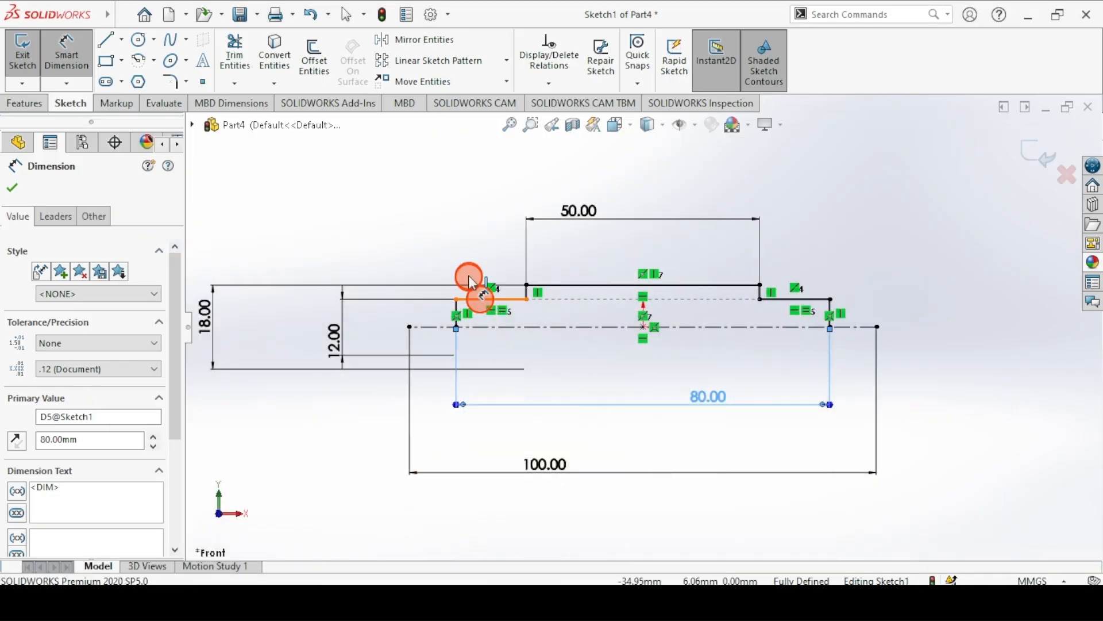
click(470, 298)
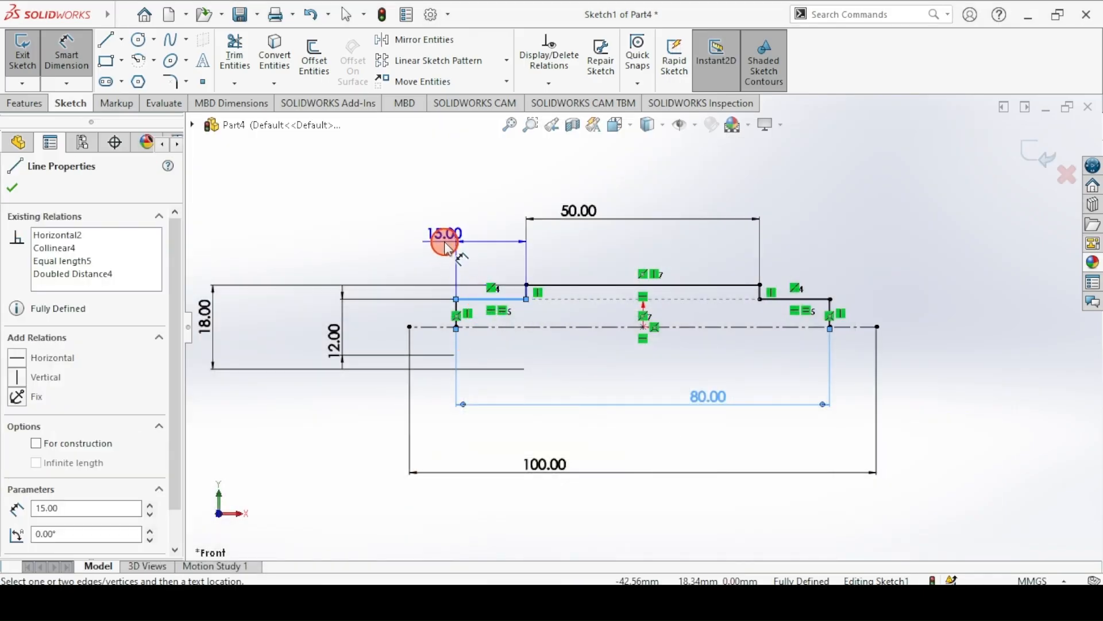
key(Escape)
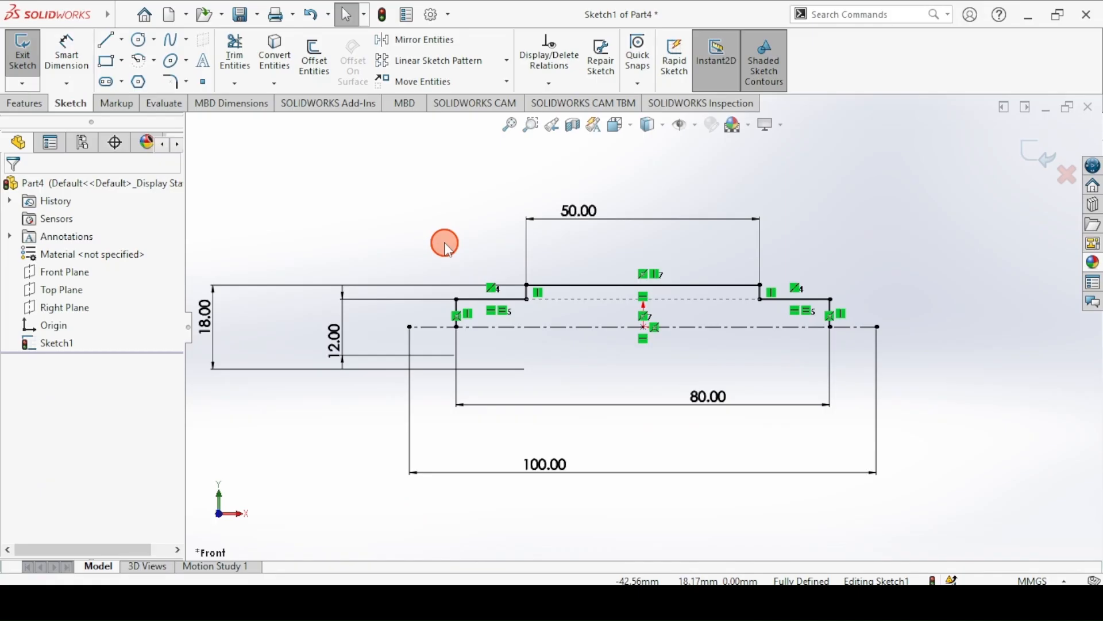
- Revolve the profile 360 degrees about the horizontal construction line, letting the open sketch close automatically, and show the shaft in isometric view
click(23, 108)
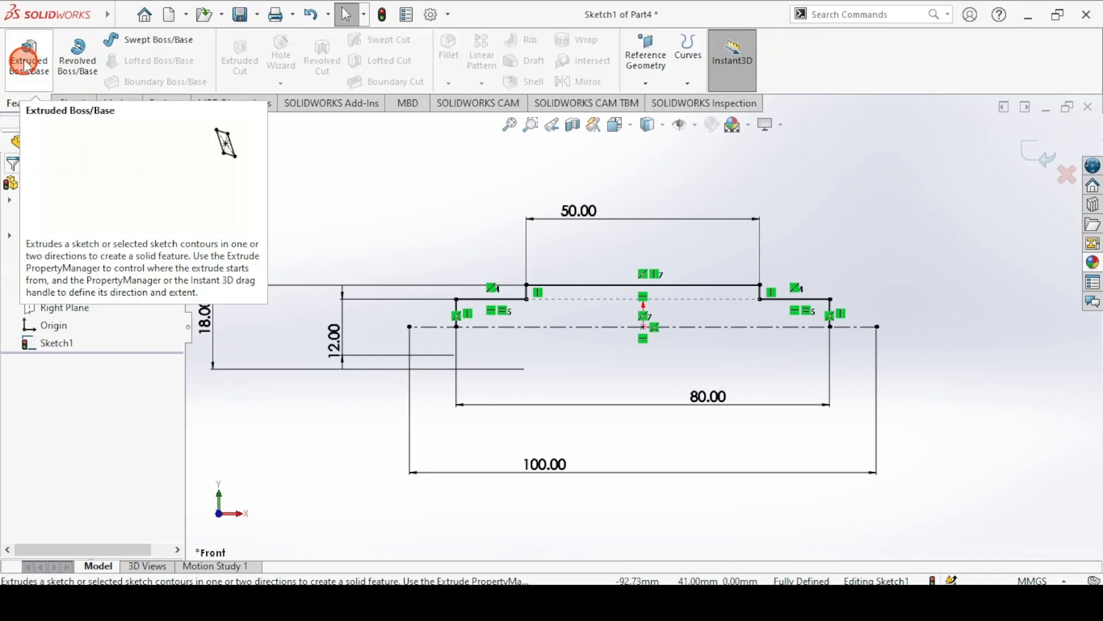
click(78, 58)
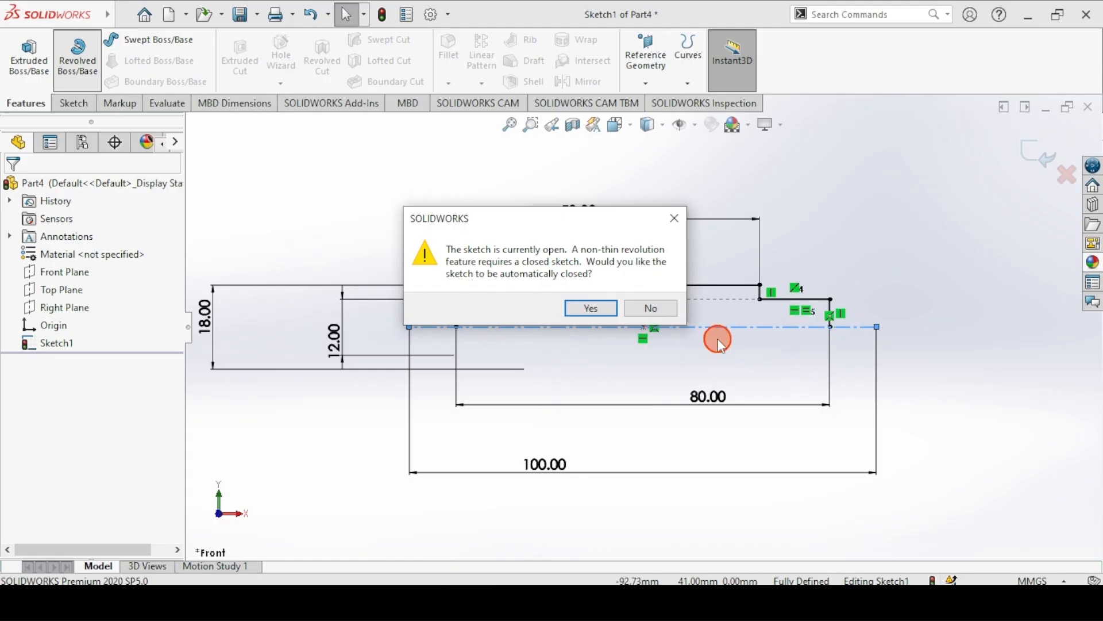
click(574, 305)
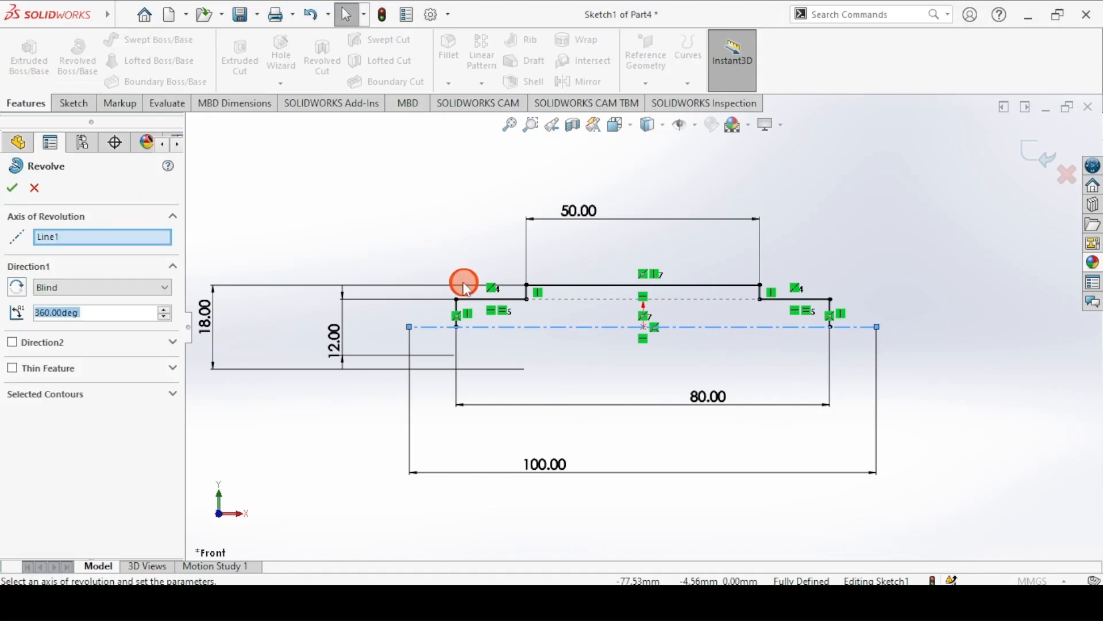
click(11, 190)
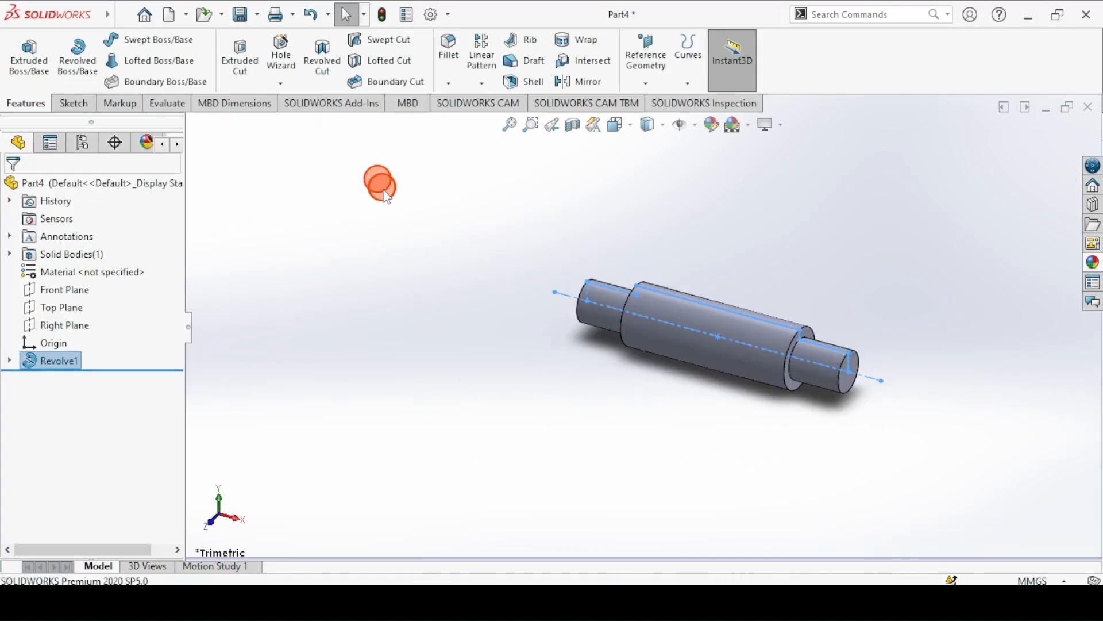
click(385, 194)
key(ctrl+7)
- Consult the shaft drawing, start a legacy hole with the Hole Wizard and choose the Simple Drilled type
click(413, 601)
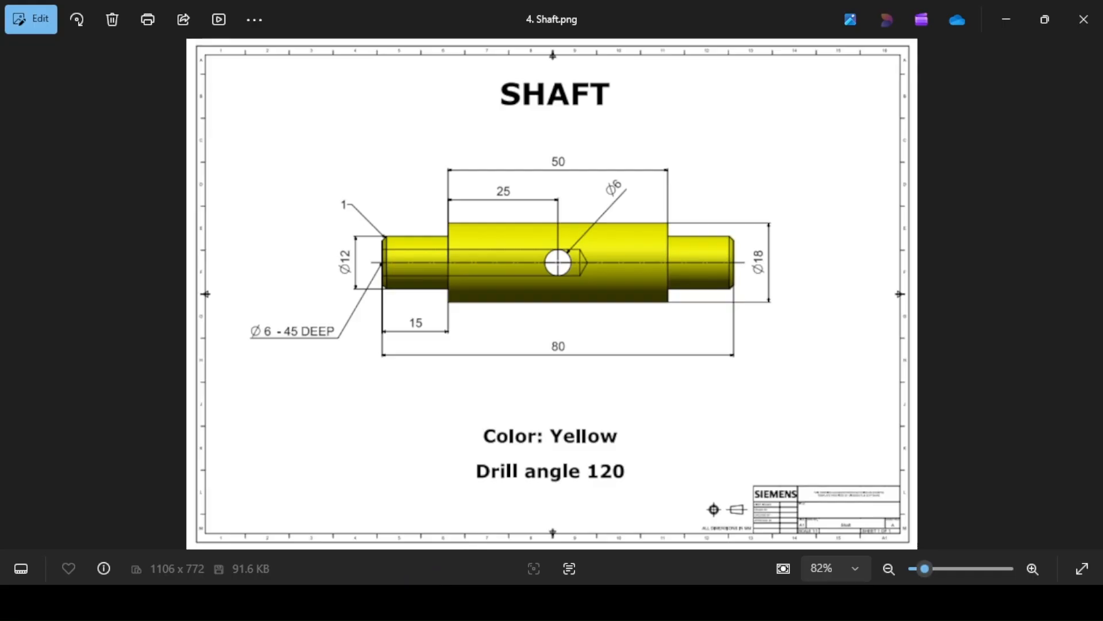
click(413, 601)
click(282, 52)
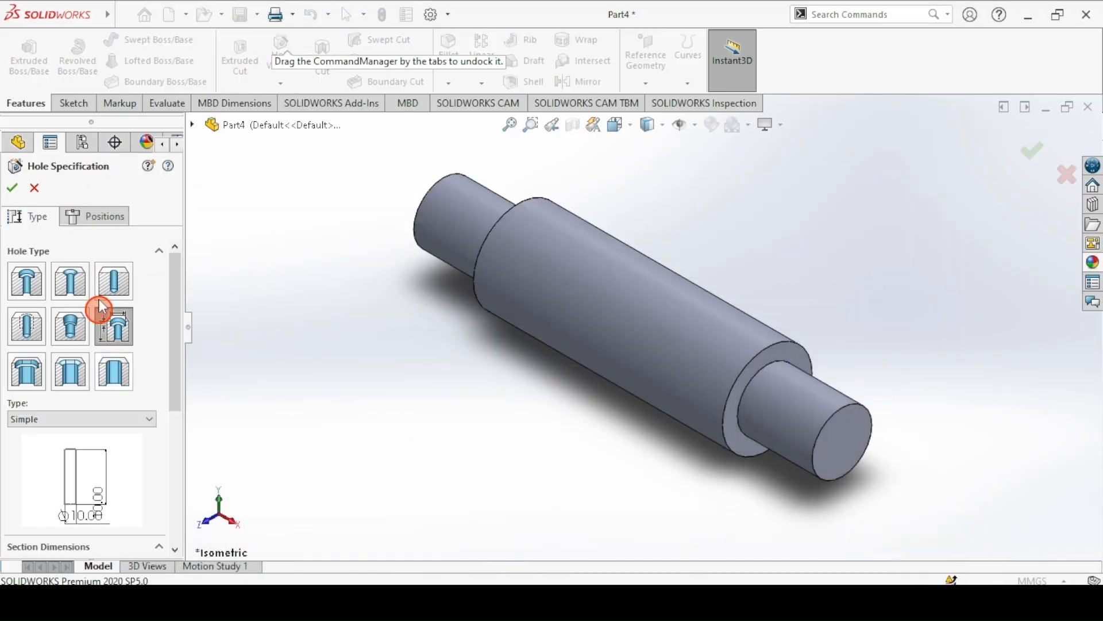
click(117, 419)
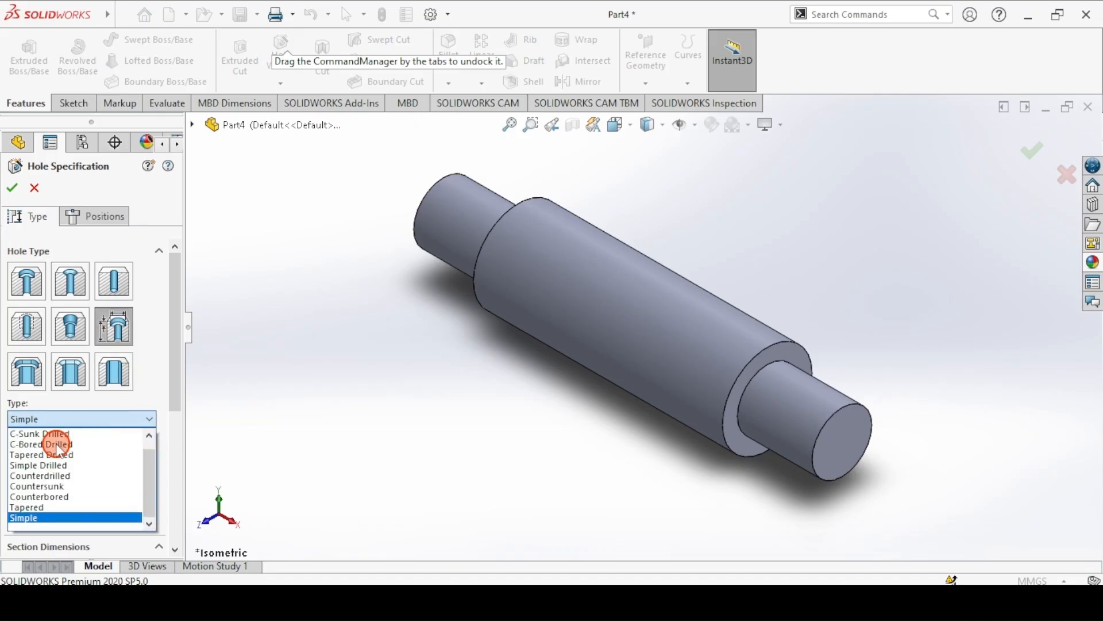
click(43, 465)
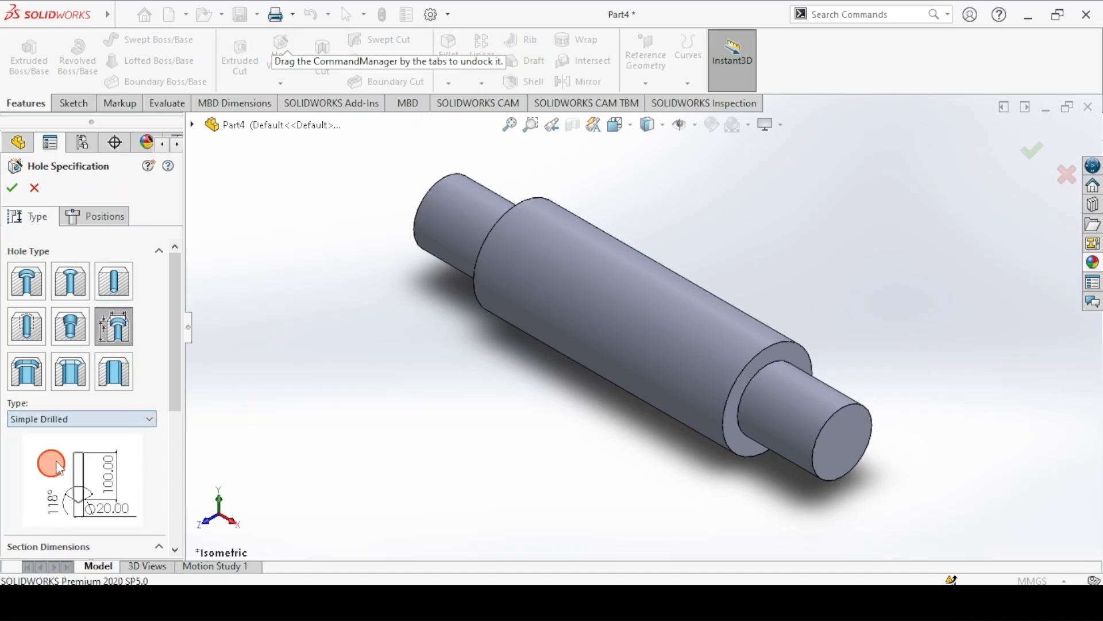
- Consult the shaft drawing and set the hole to 6 mm diameter, Blind end condition, 45 mm depth and 120-degree drill angle
scroll(172, 328, down, 3)
middle_drag(313, 291, 326, 578)
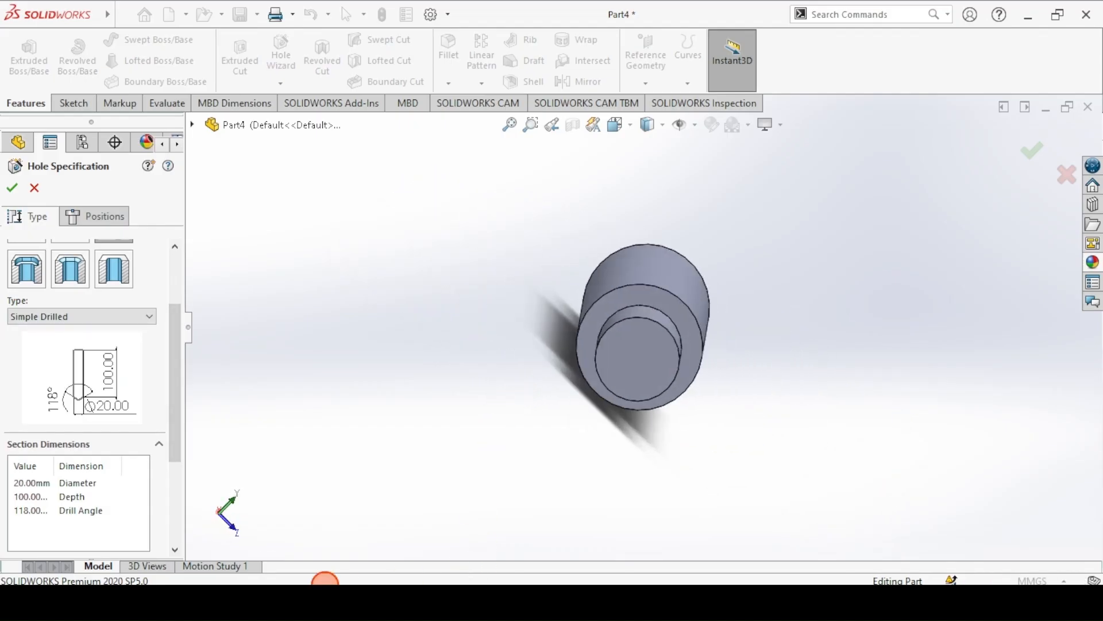
click(443, 598)
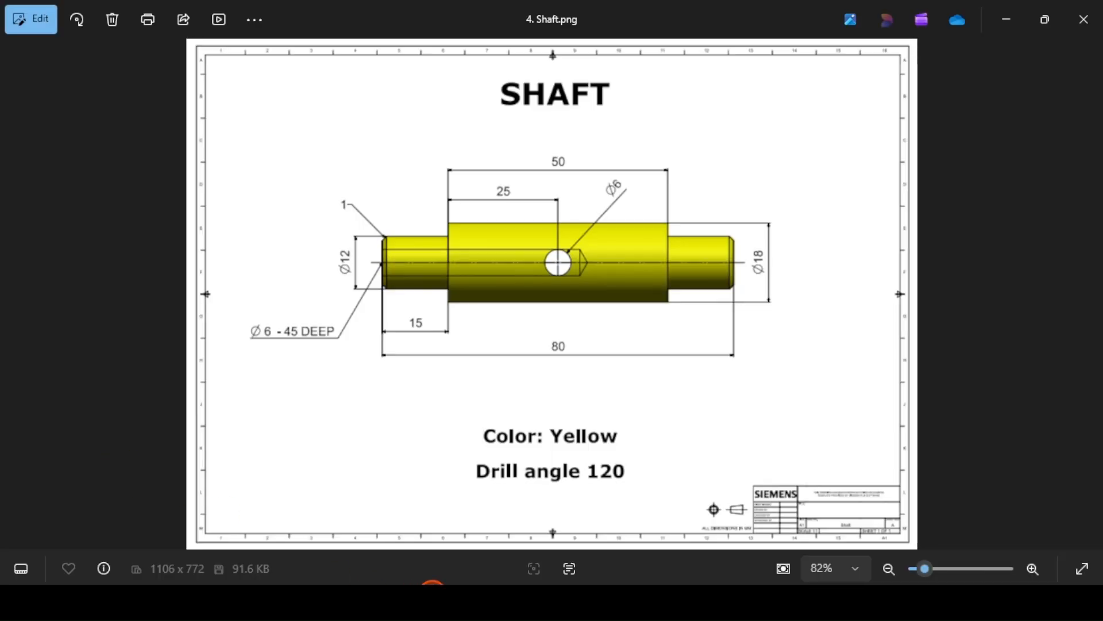
click(434, 598)
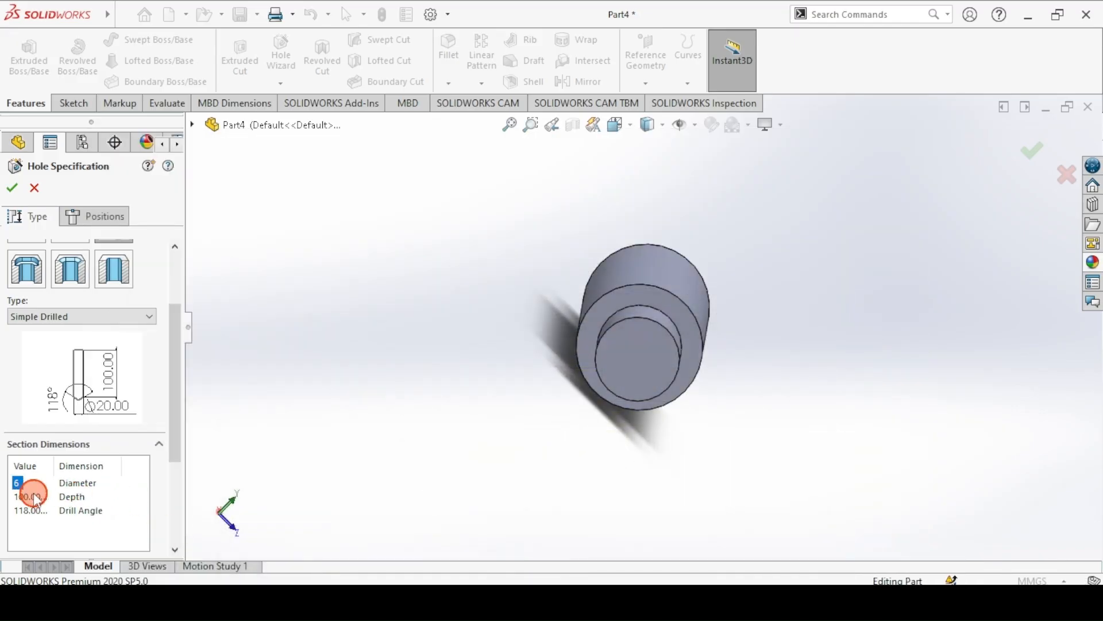
drag(182, 397, 185, 458)
click(81, 467)
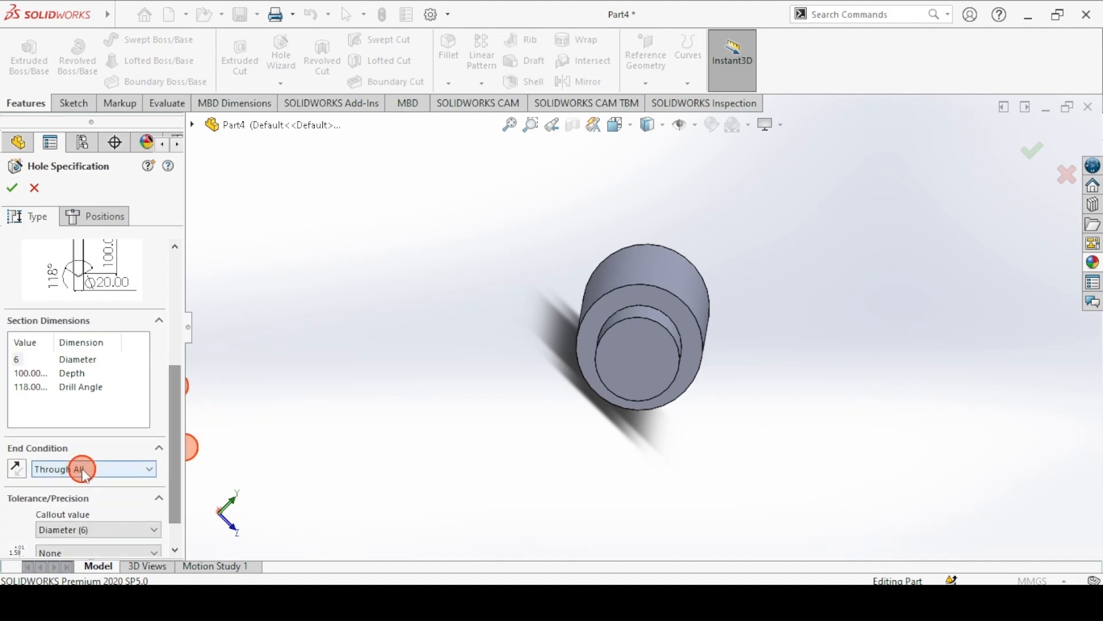
click(67, 485)
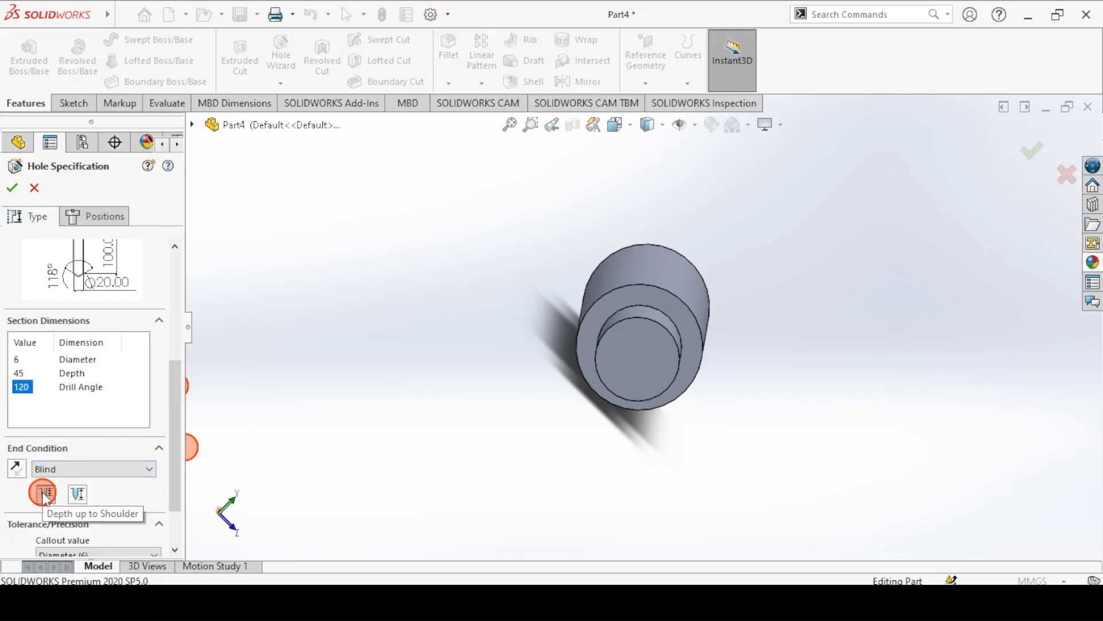
- Position the drilled hole at the centre of the shaft's left end face, finish the feature and show the isometric view
click(87, 215)
click(633, 340)
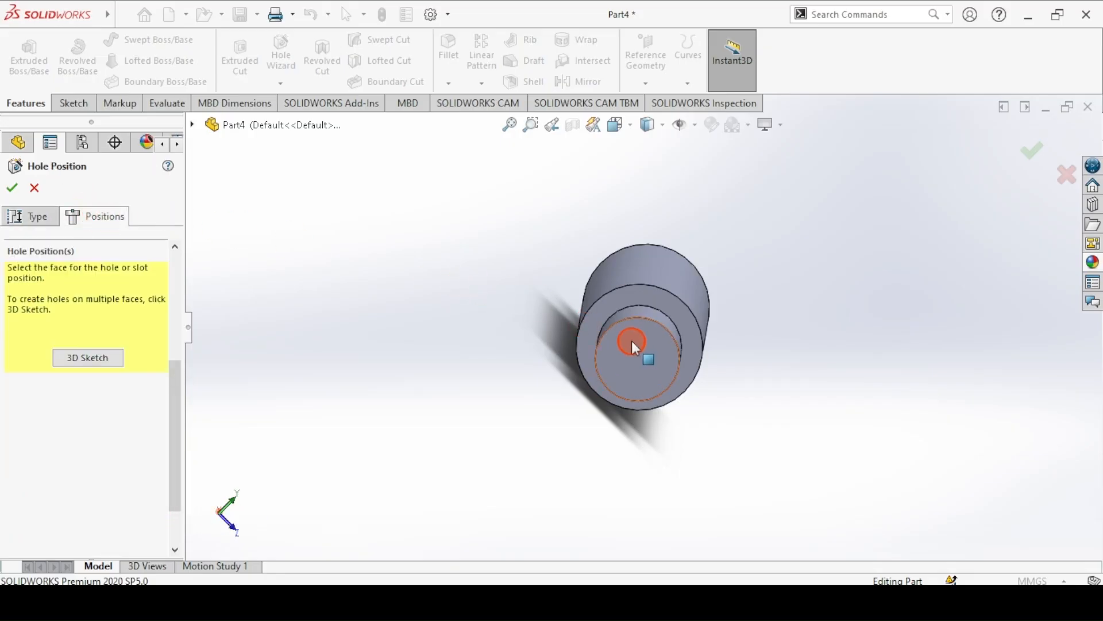
click(638, 372)
click(11, 192)
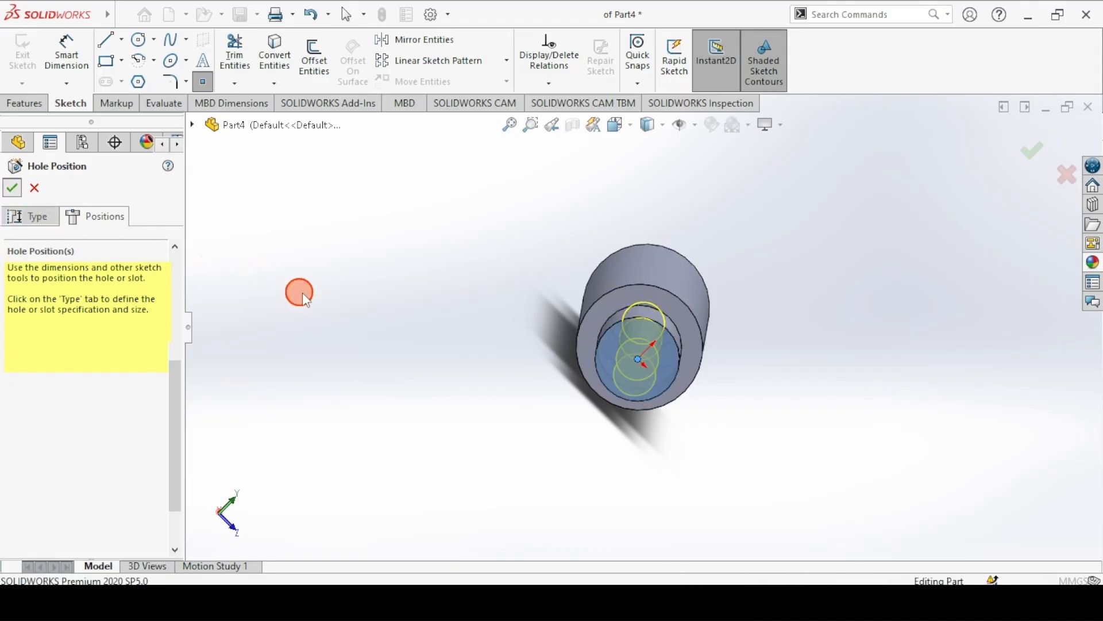
key(ctrl+7)
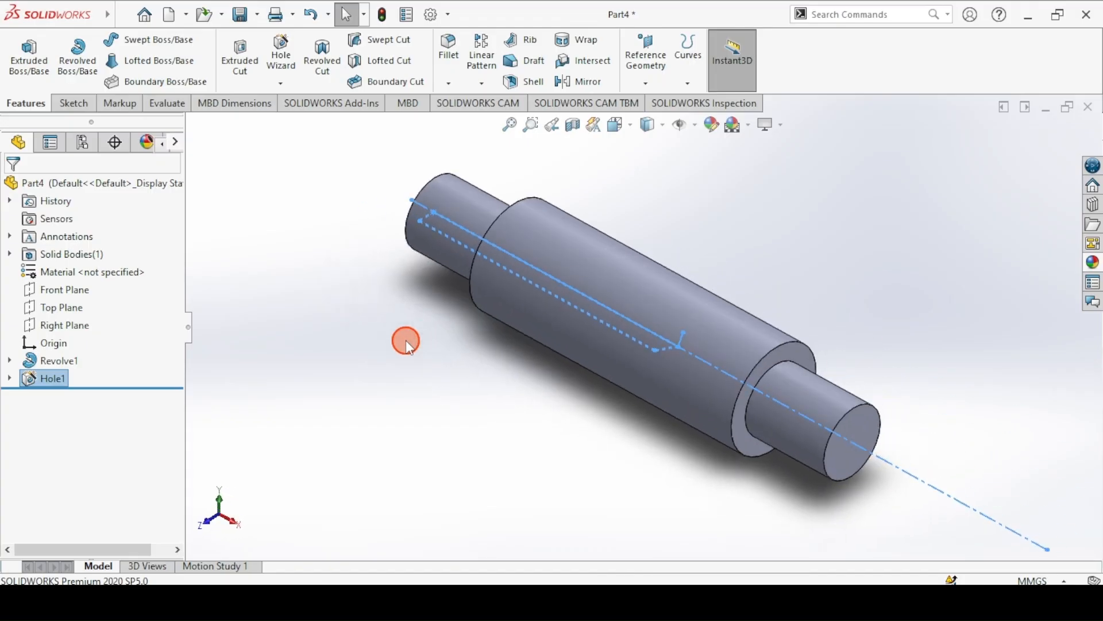
click(340, 350)
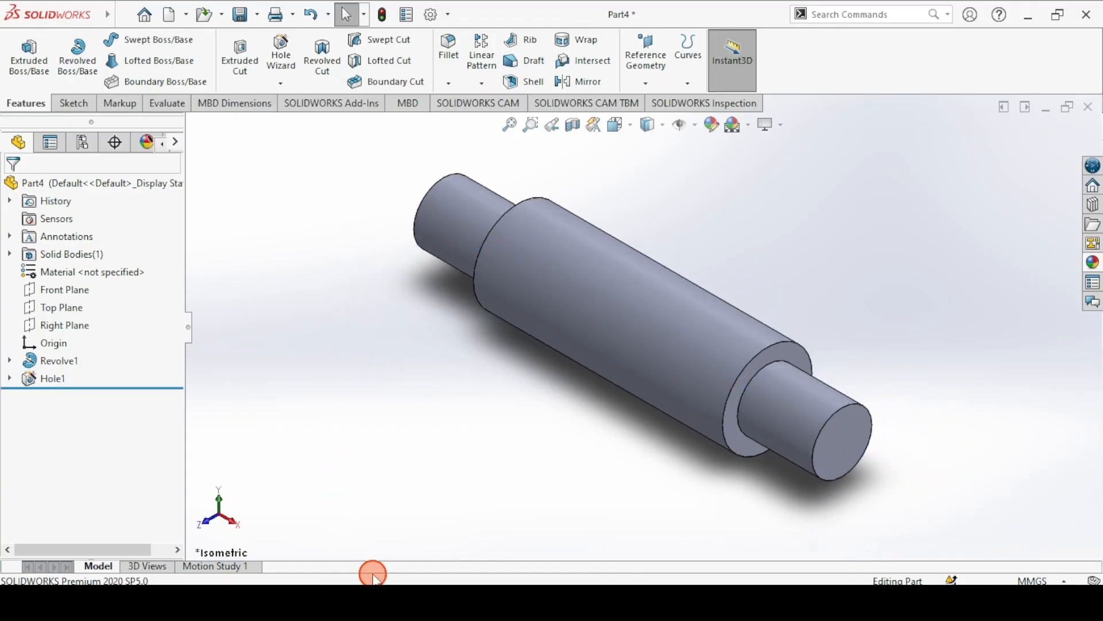
- Start an extruded cut on the Top Plane and sketch a circle about 9.6 mm in diameter on the shaft axis, about 6.9 mm left of the origin
click(394, 600)
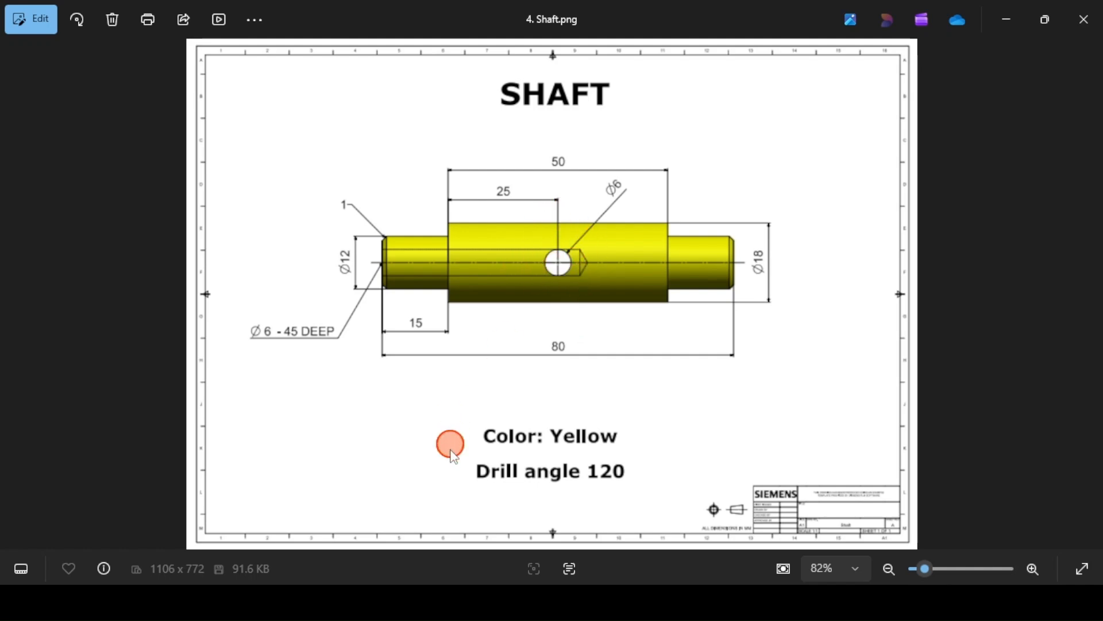
click(419, 600)
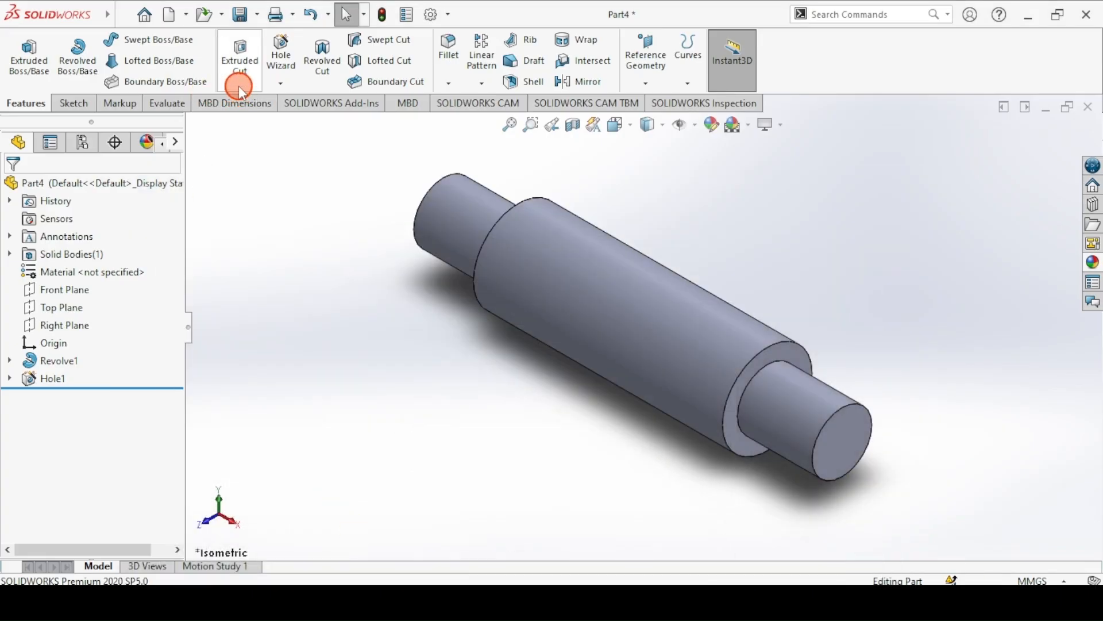
click(239, 63)
click(195, 129)
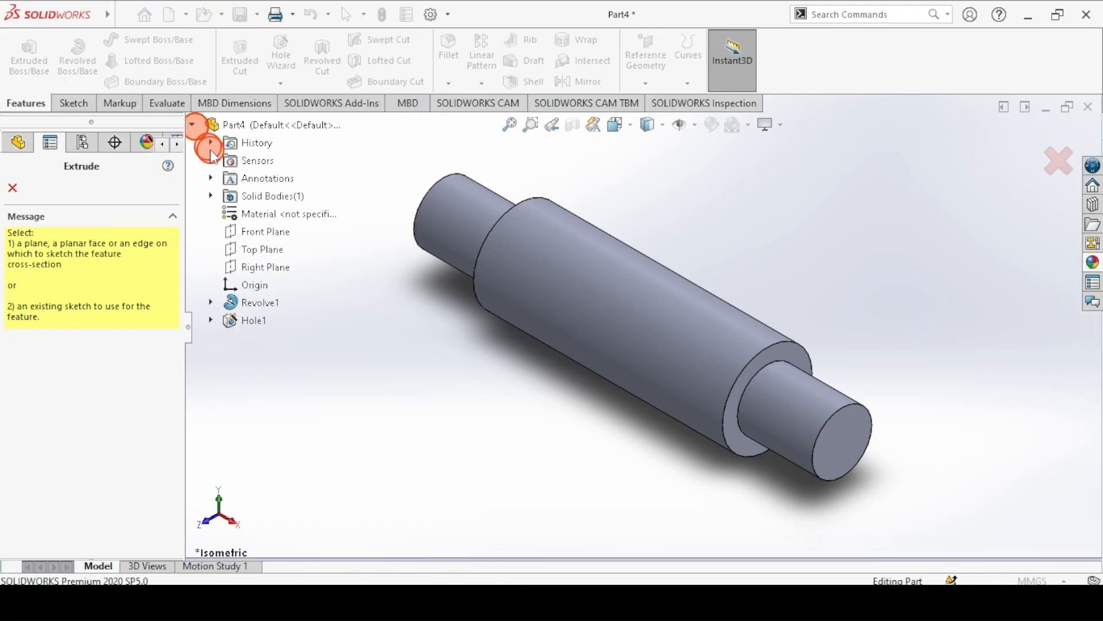
click(247, 296)
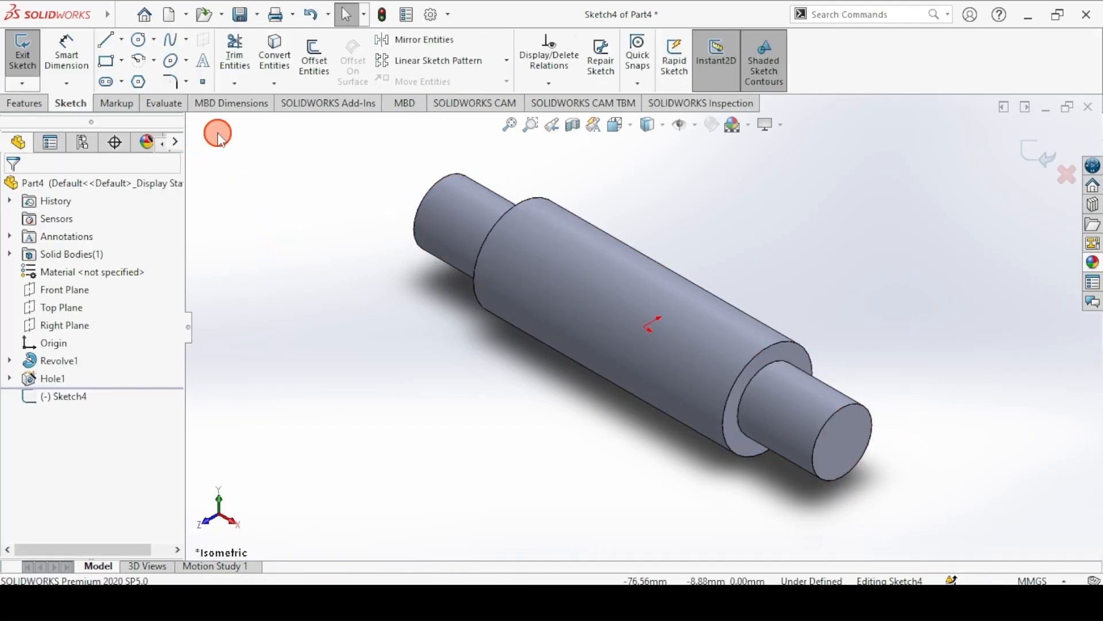
click(140, 42)
click(601, 327)
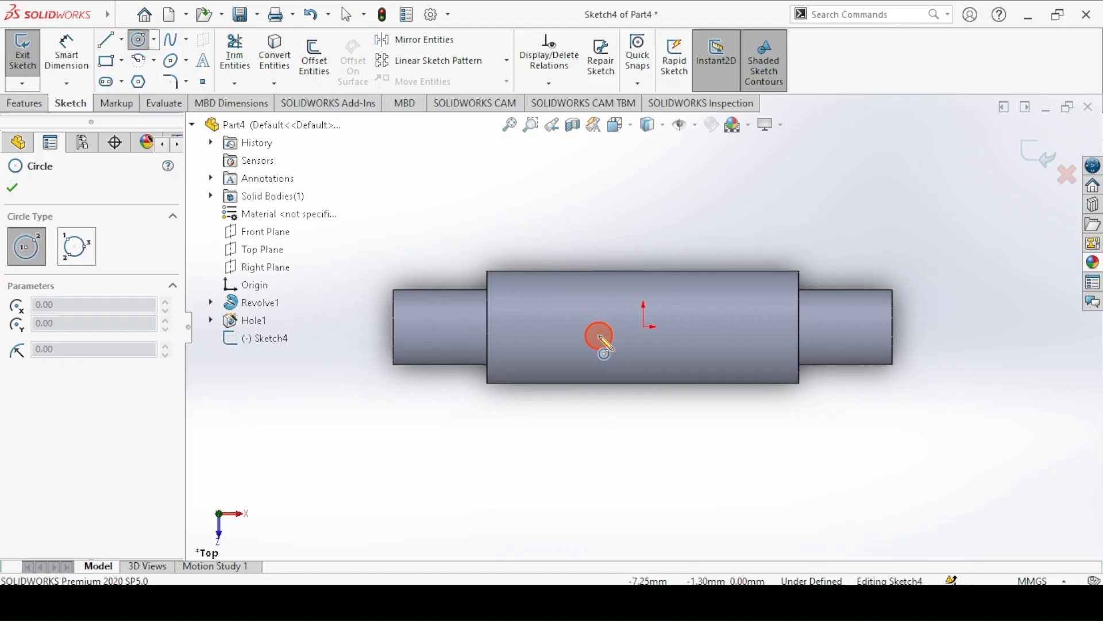
click(579, 307)
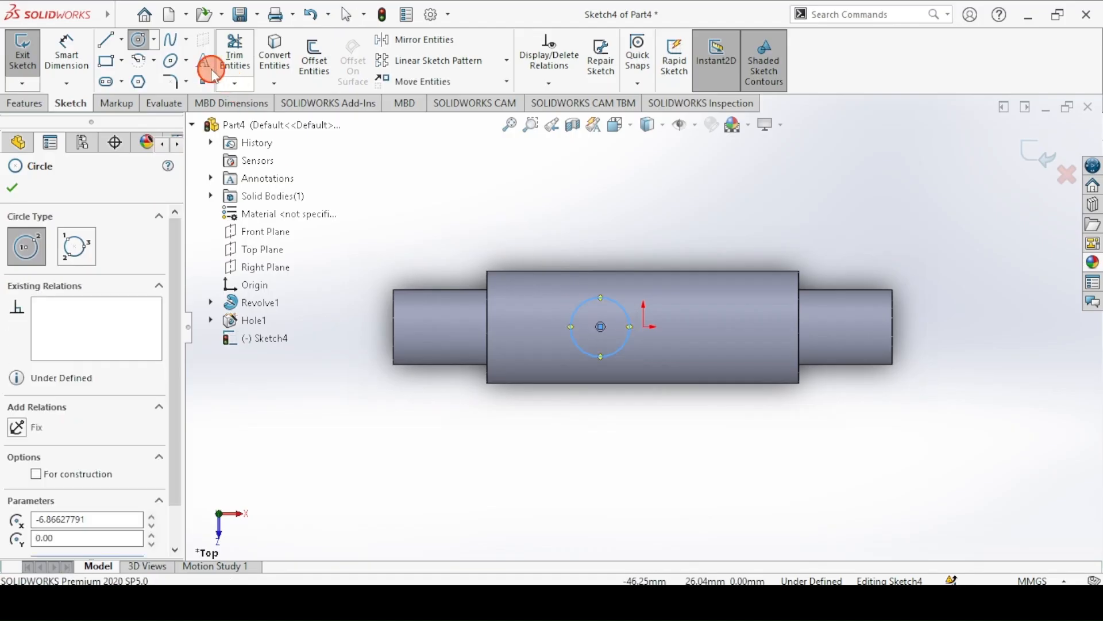
- Dimension the circle's diameter to 6 mm
click(69, 54)
click(580, 310)
click(561, 230)
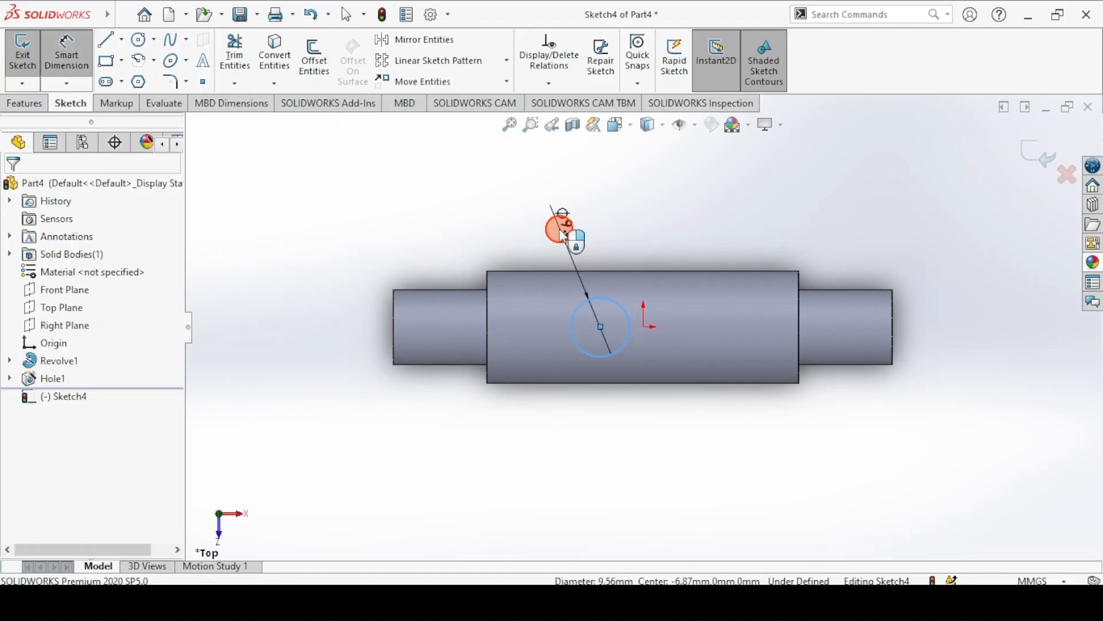
text(6)
key(Return)
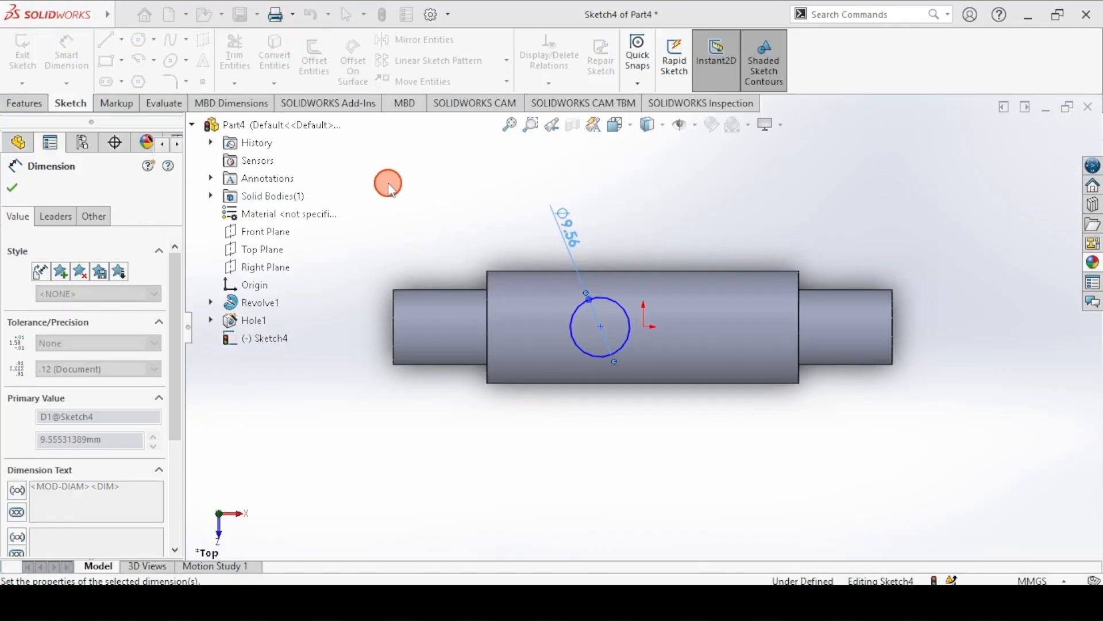
click(12, 188)
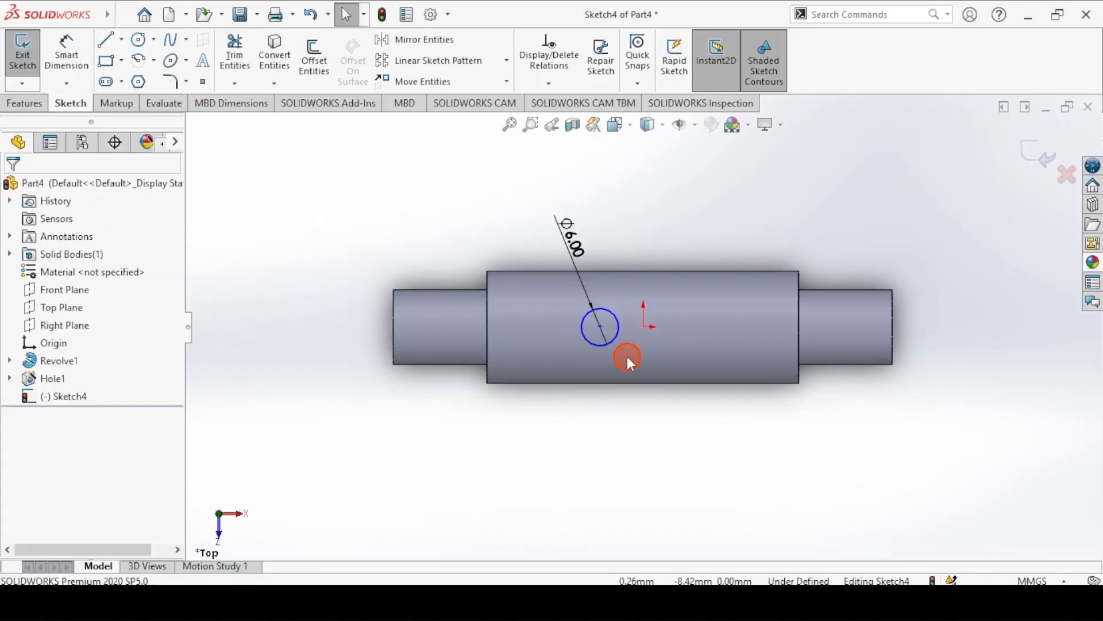
- Add a horizontal relation between the circle's centre and the origin
click(601, 326)
mouse_move(601, 326)
mouse_down()
mouse_move(643, 323)
mouse_move(551, 323)
mouse_move(611, 323)
mouse_move(601, 329)
mouse_up()
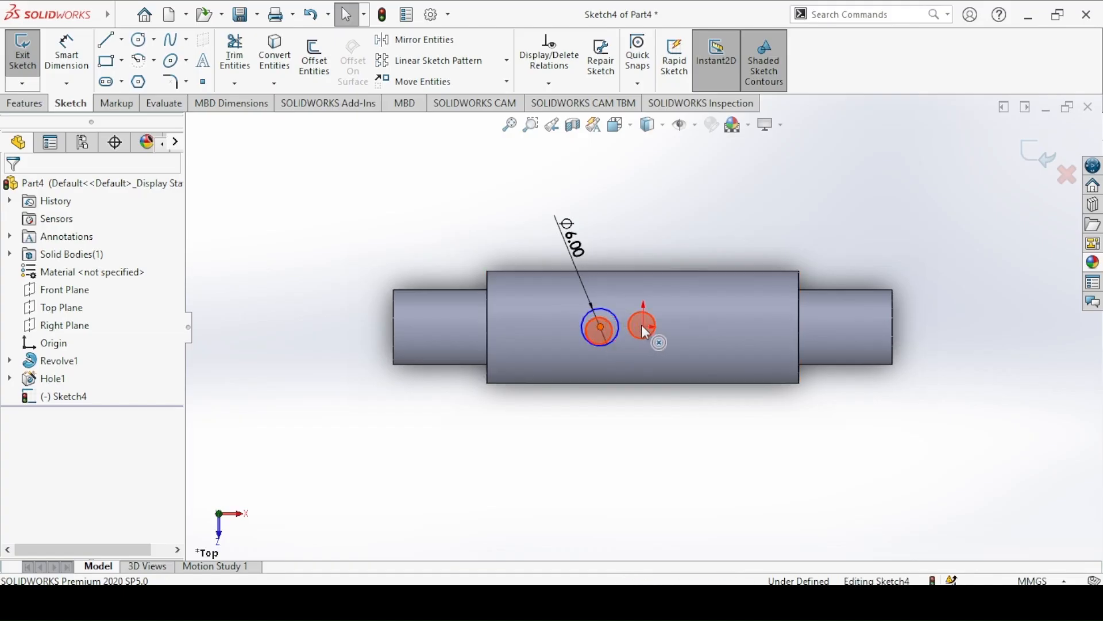
ctrl+click(644, 328)
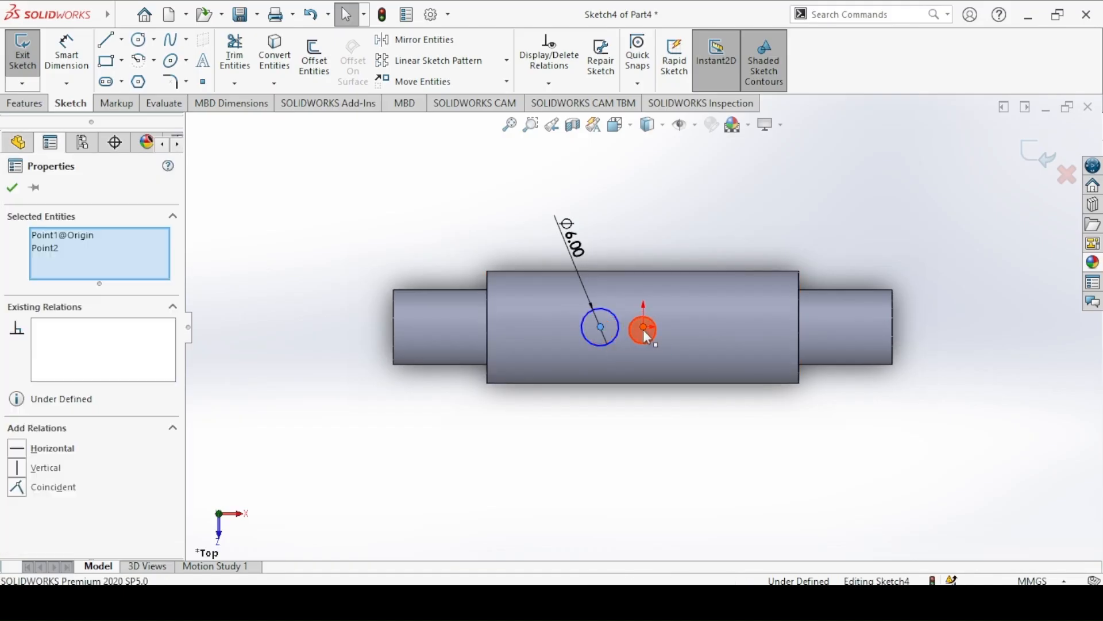
click(692, 260)
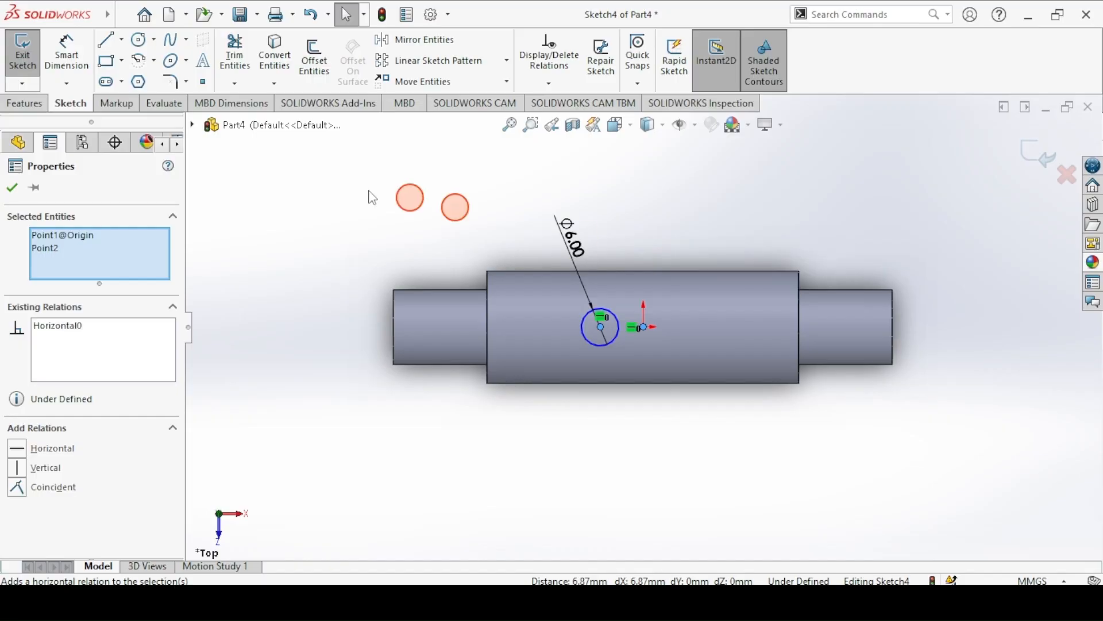
- Consult the shaft drawing and dimension the circle's centre 25 mm from the left shoulder edge of the large-diameter section
click(419, 580)
click(460, 401)
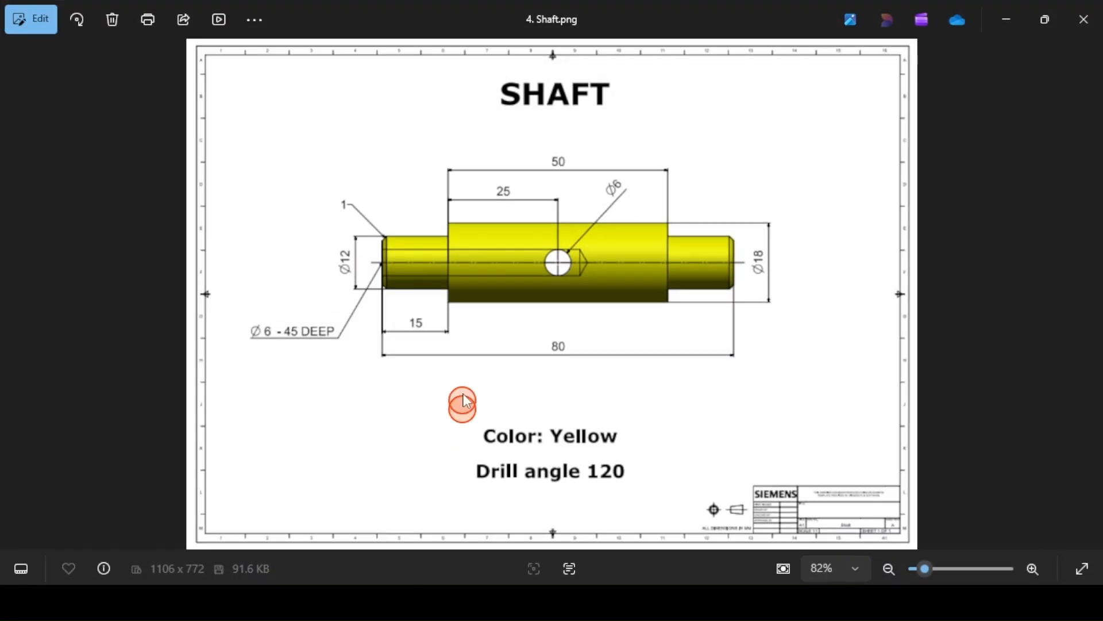
click(444, 255)
click(561, 266)
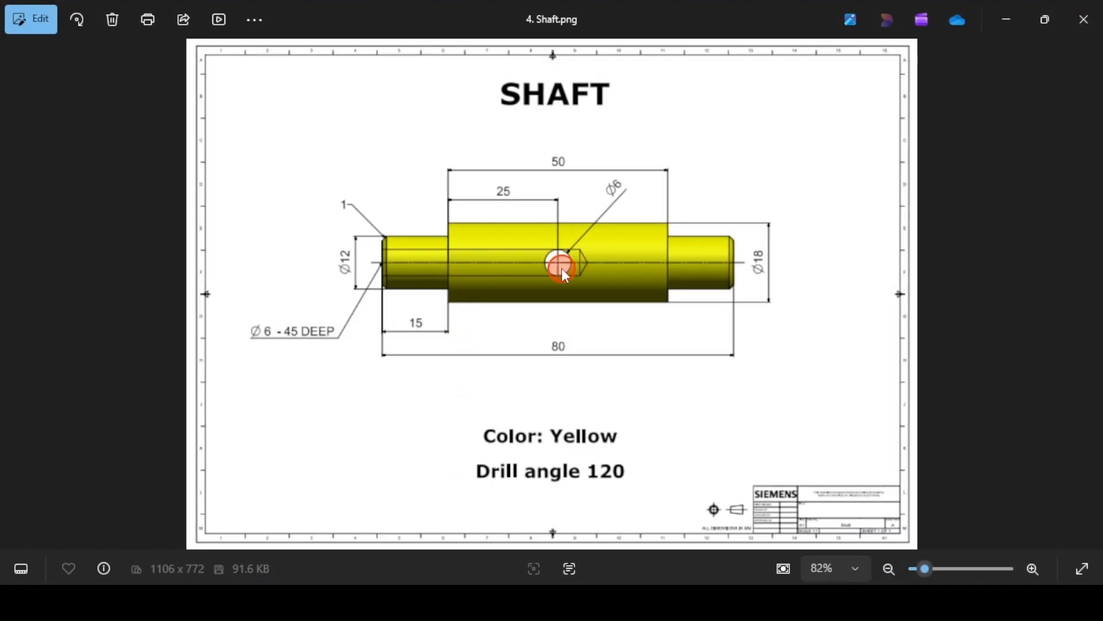
click(428, 584)
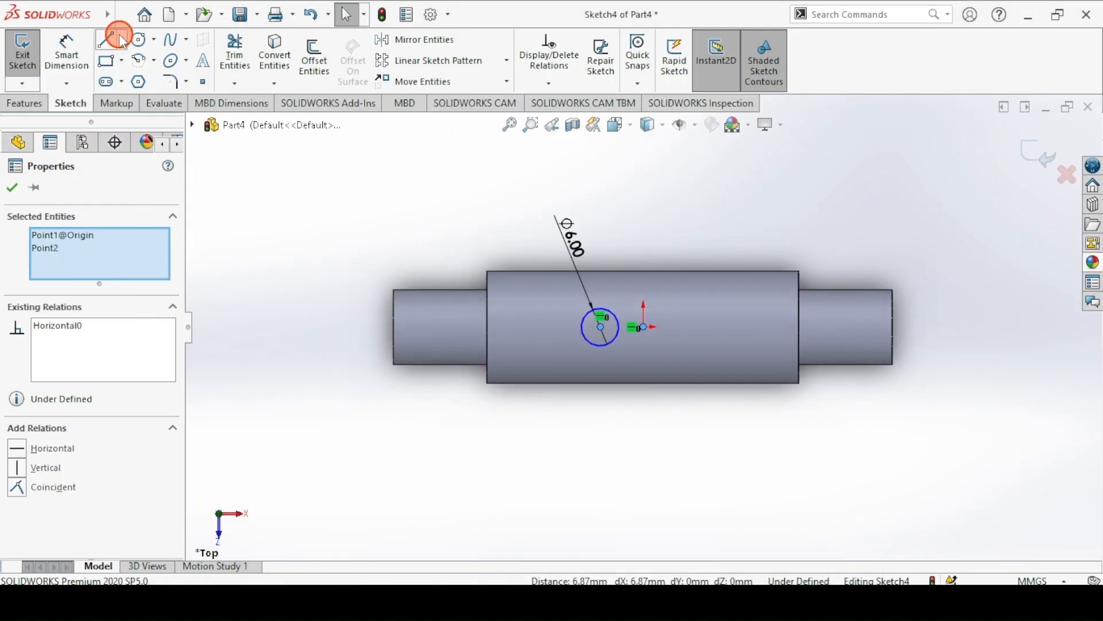
click(81, 48)
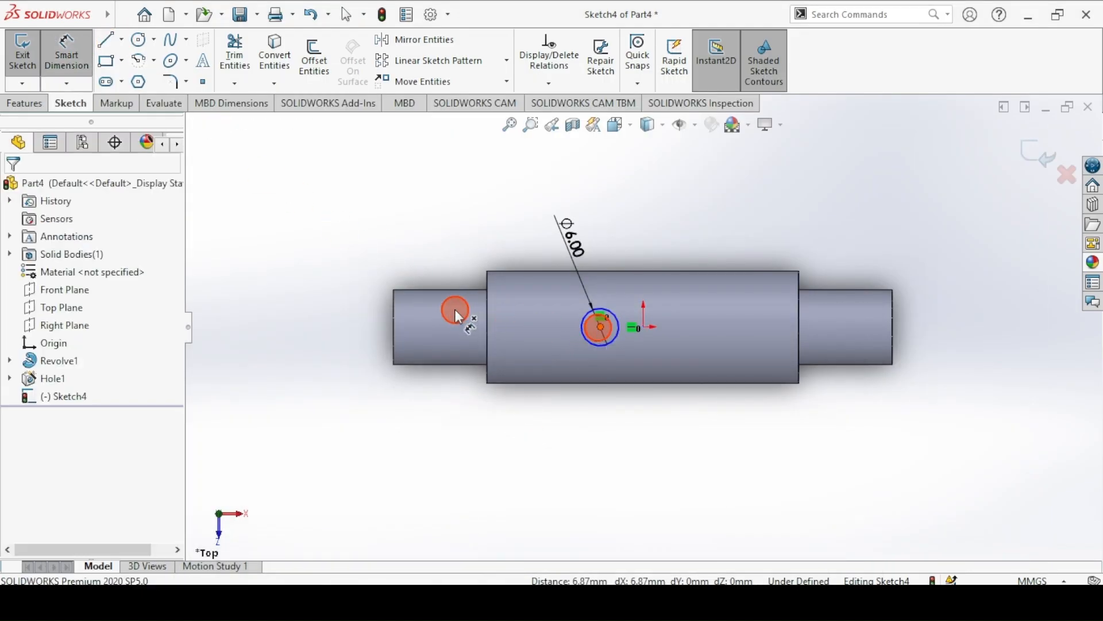
click(486, 310)
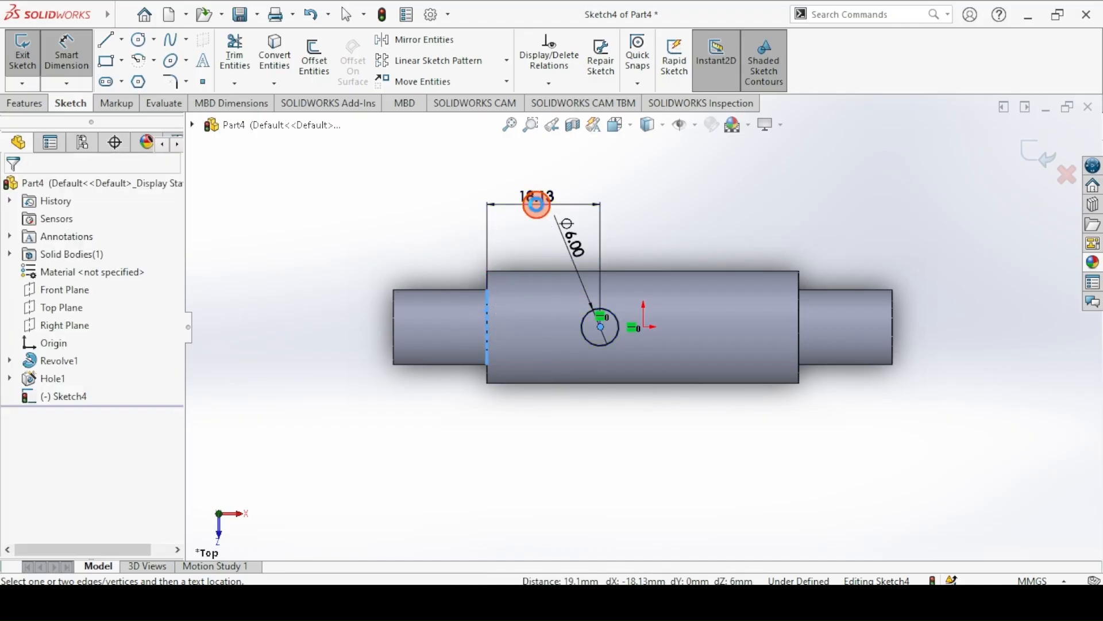
click(537, 205)
key(Return)
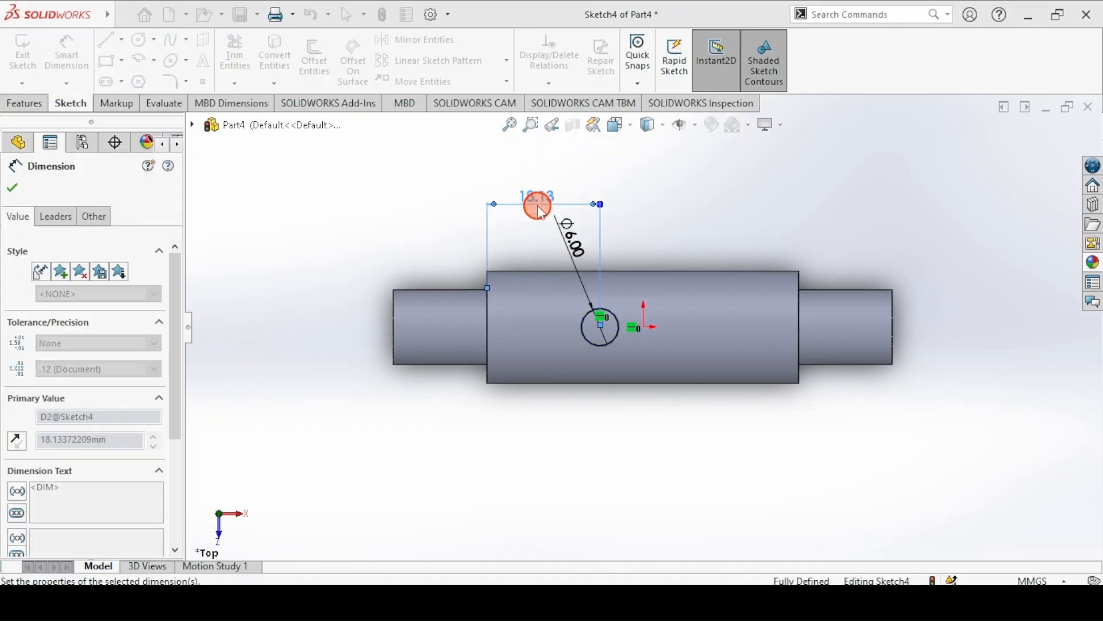
text(25)
key(Return)
click(12, 188)
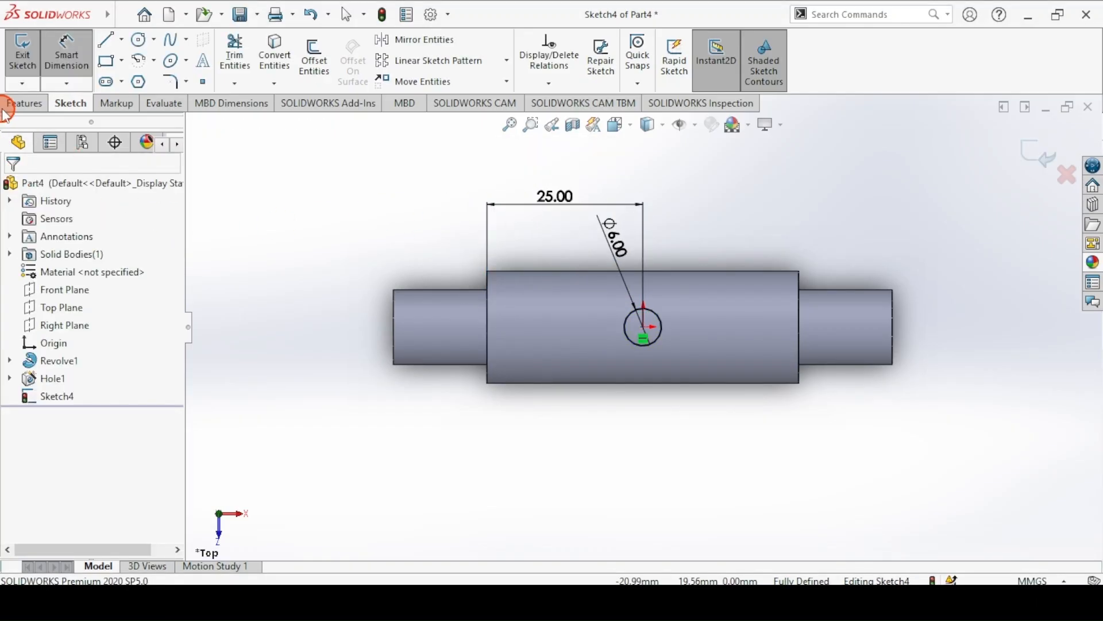
key(Escape)
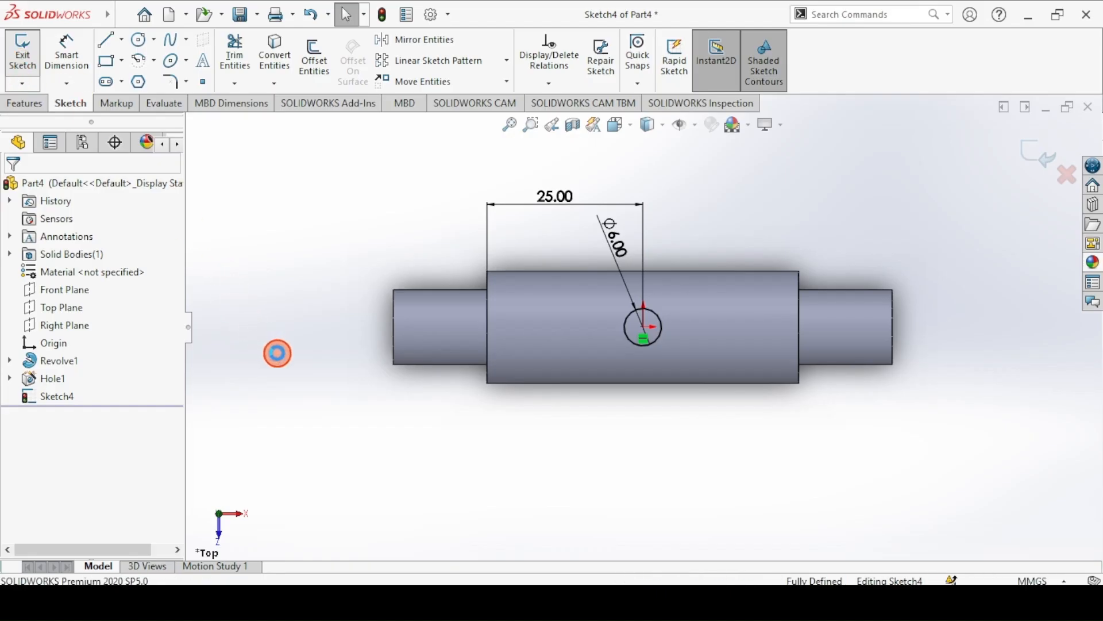
- Cut the circle through the shaft in both directions with the Through All - Both end condition
key(ctrl+7)
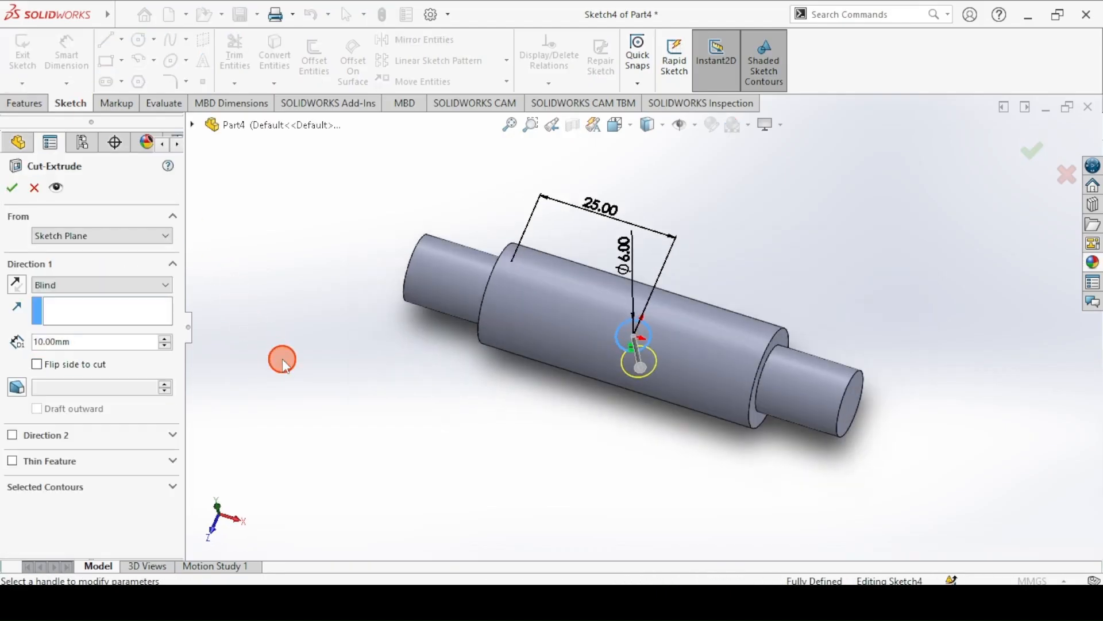
click(58, 285)
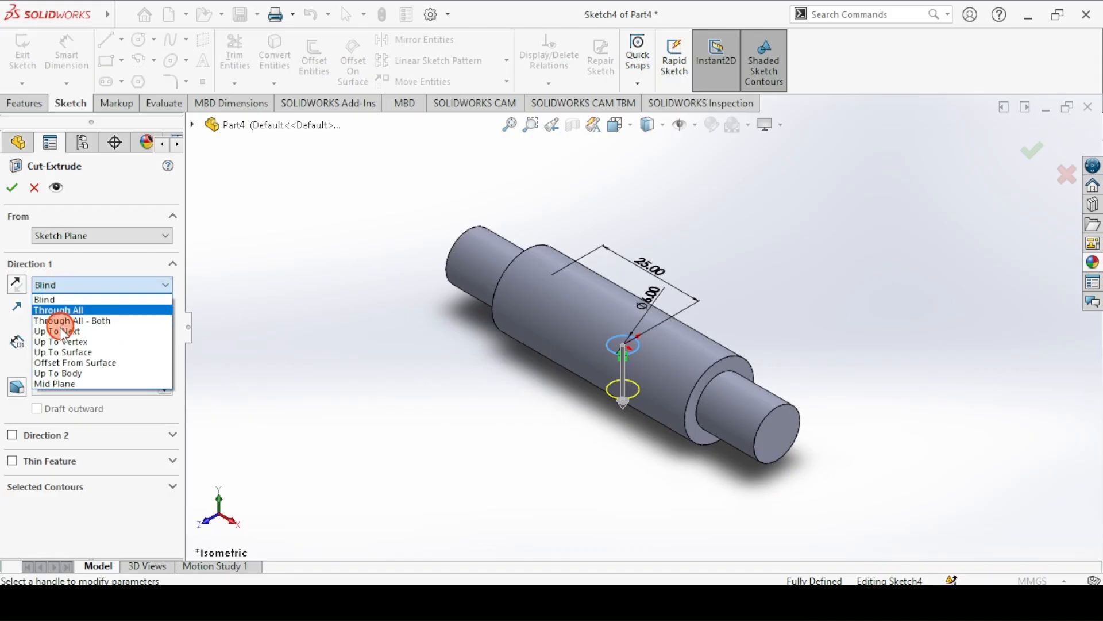
click(55, 321)
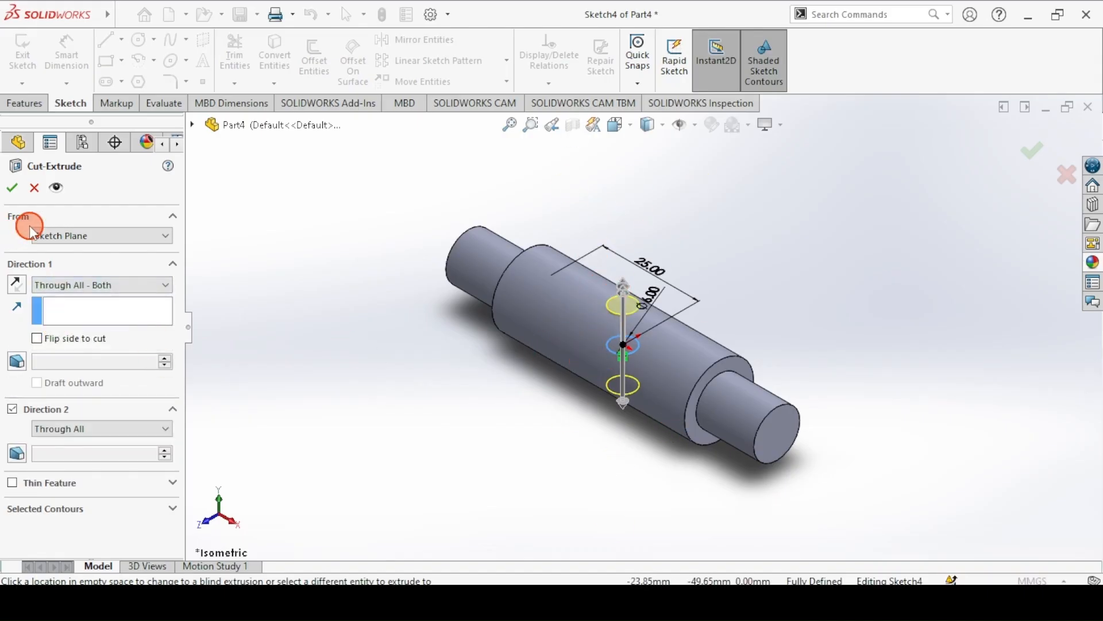
click(11, 189)
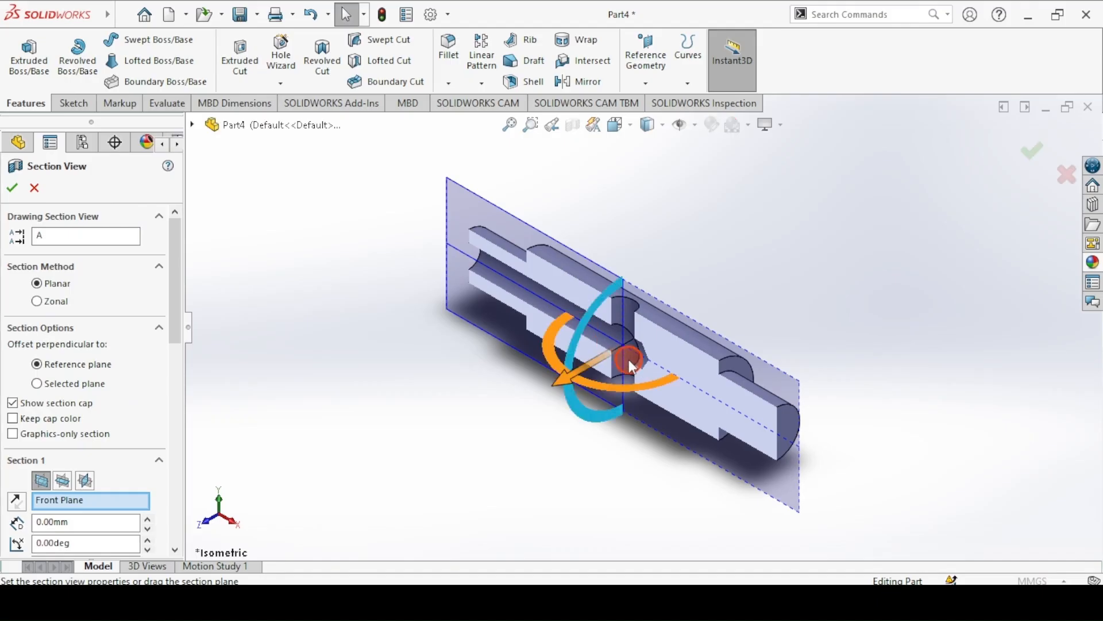
- Section the shaft along the Front Plane and inspect the intersecting holes from standard views
click(18, 187)
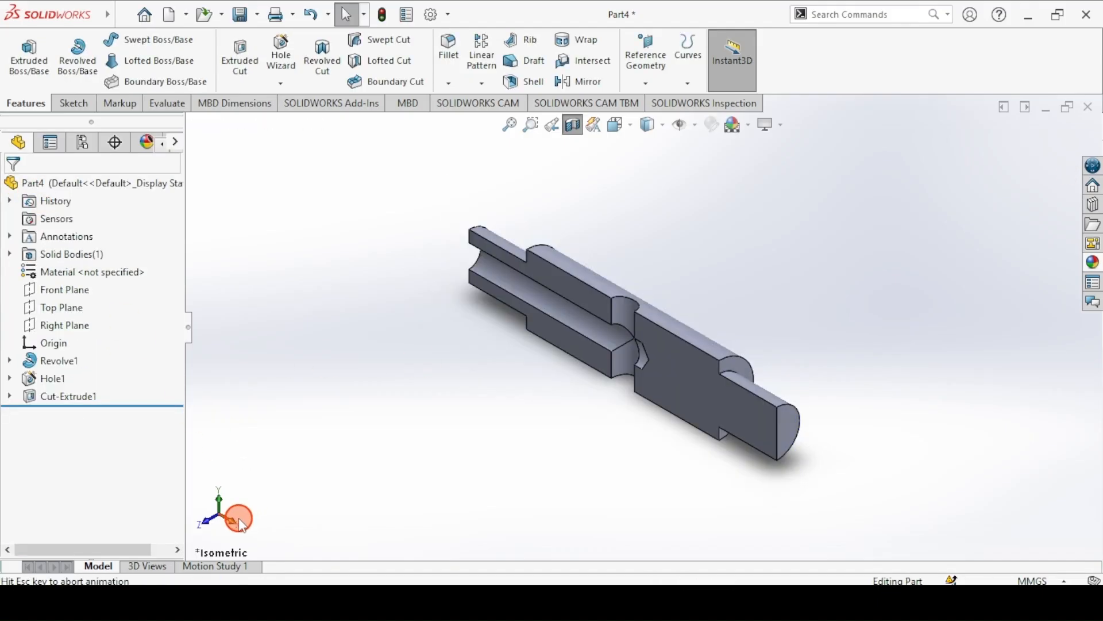
click(239, 518)
click(219, 521)
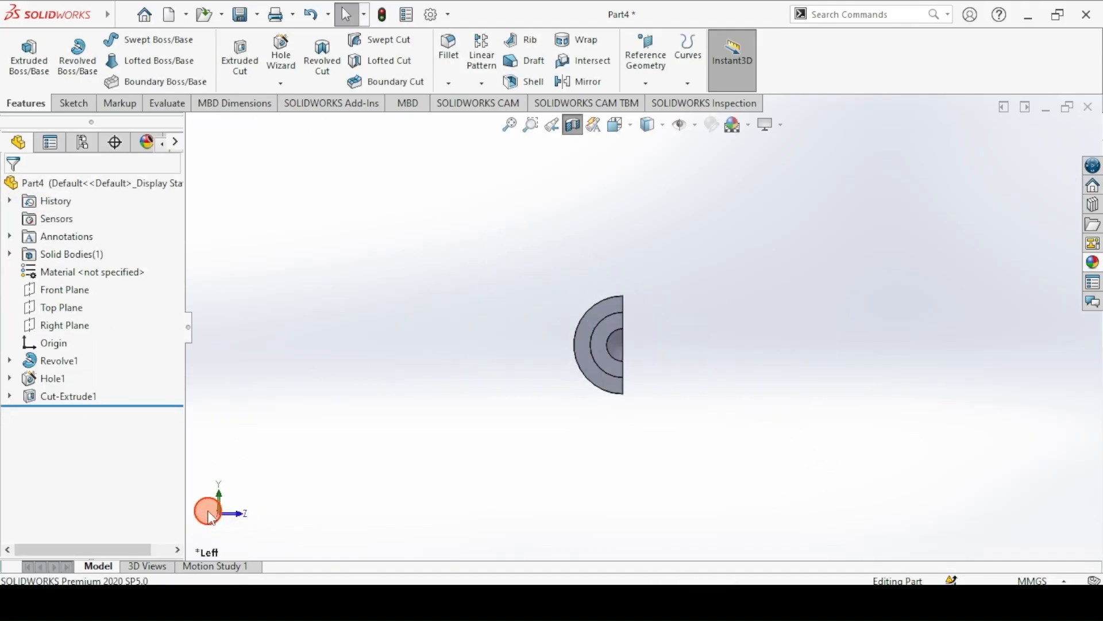
- Compare the sectioned shaft's front view with the shaft drawing, turn off the section view and inspect the whole part in isometric view
click(245, 513)
click(448, 396)
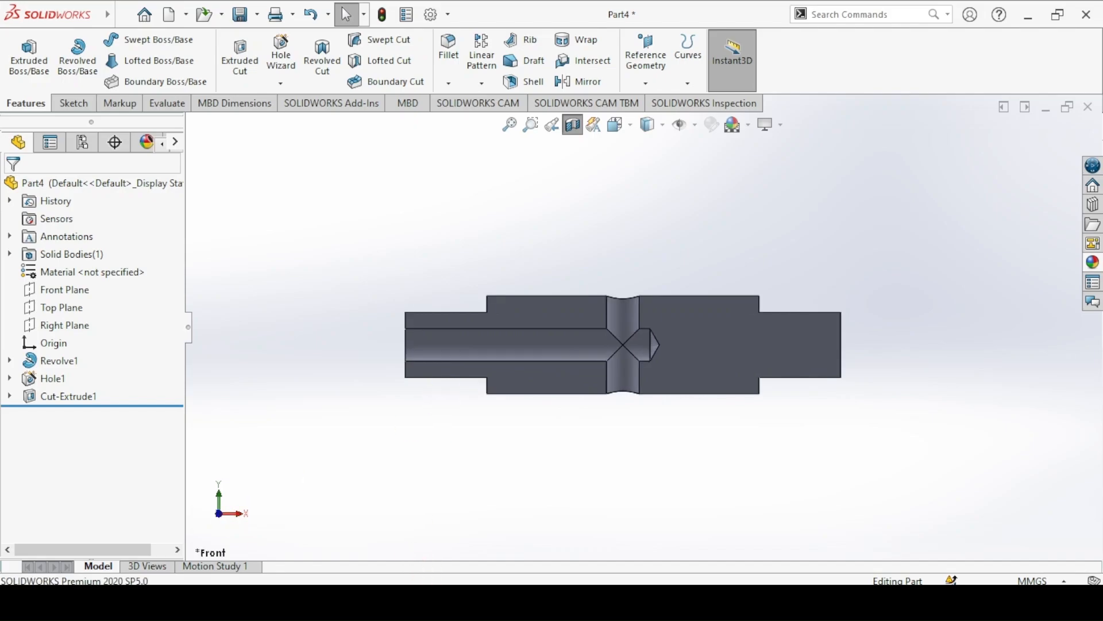
key(alt+Tab)
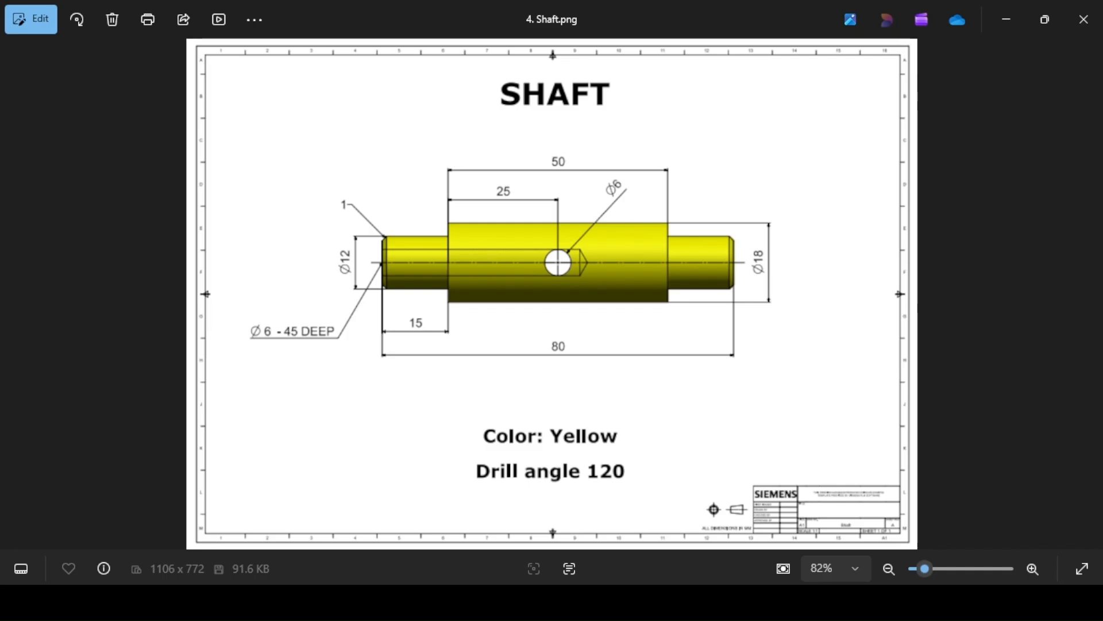
key(alt+Tab)
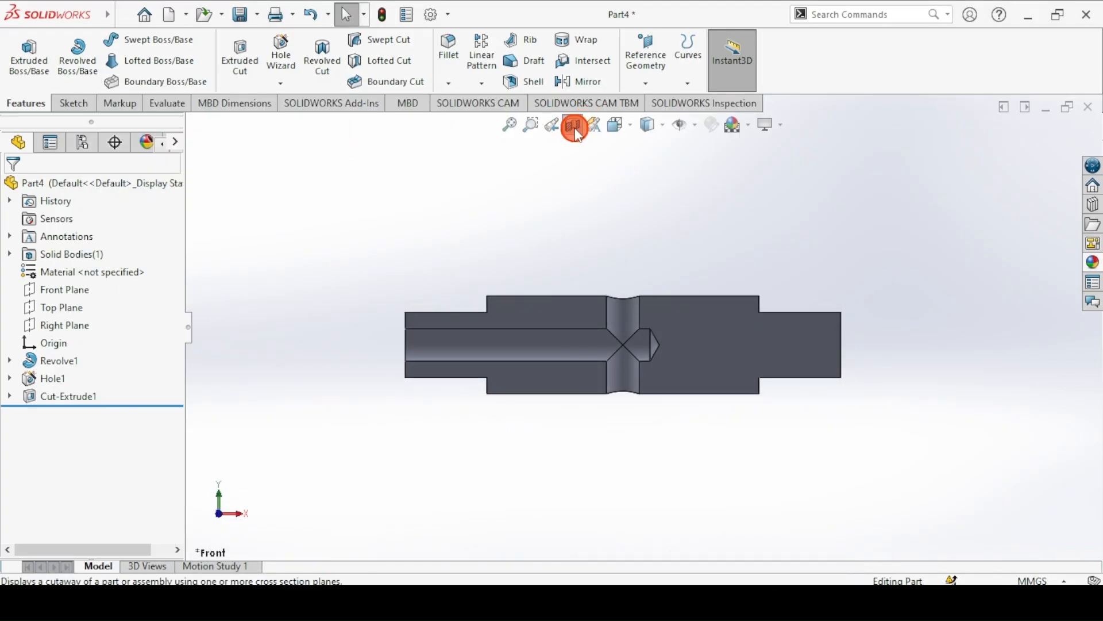
click(574, 124)
key(ctrl+6)
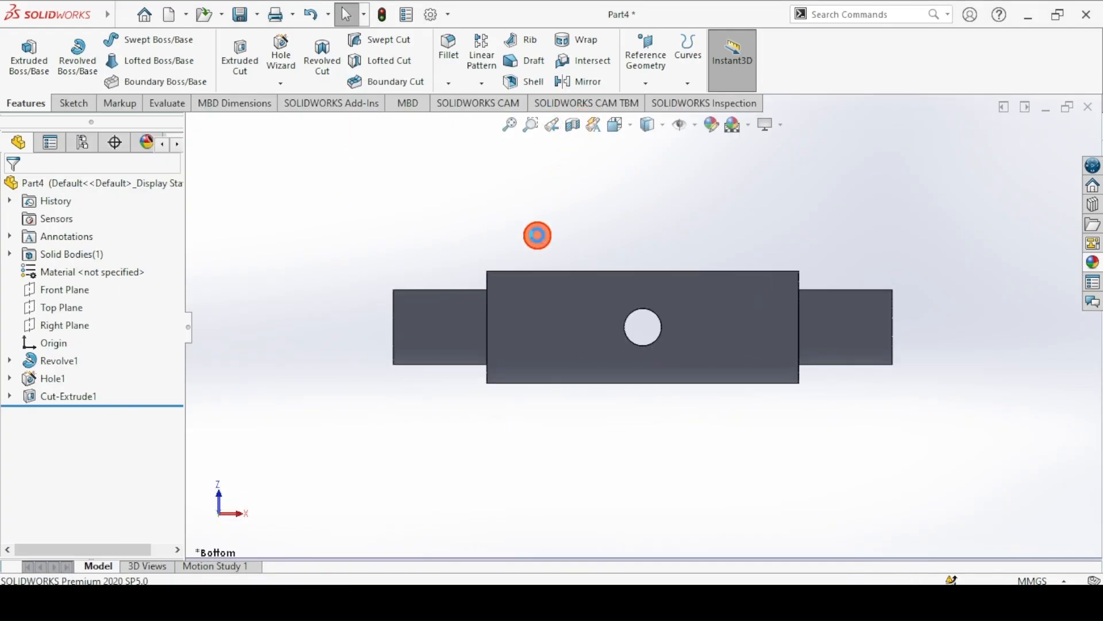
key(ctrl+7)
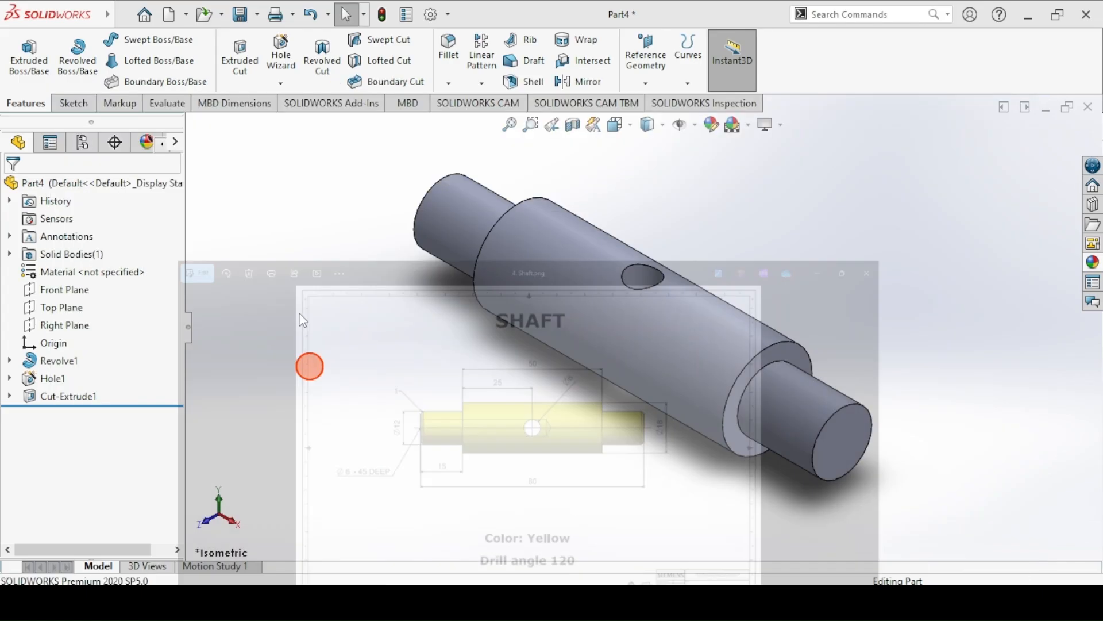
- Chamfer the outer edges at both ends of the shaft with a symmetric distance of 1 mm
click(453, 90)
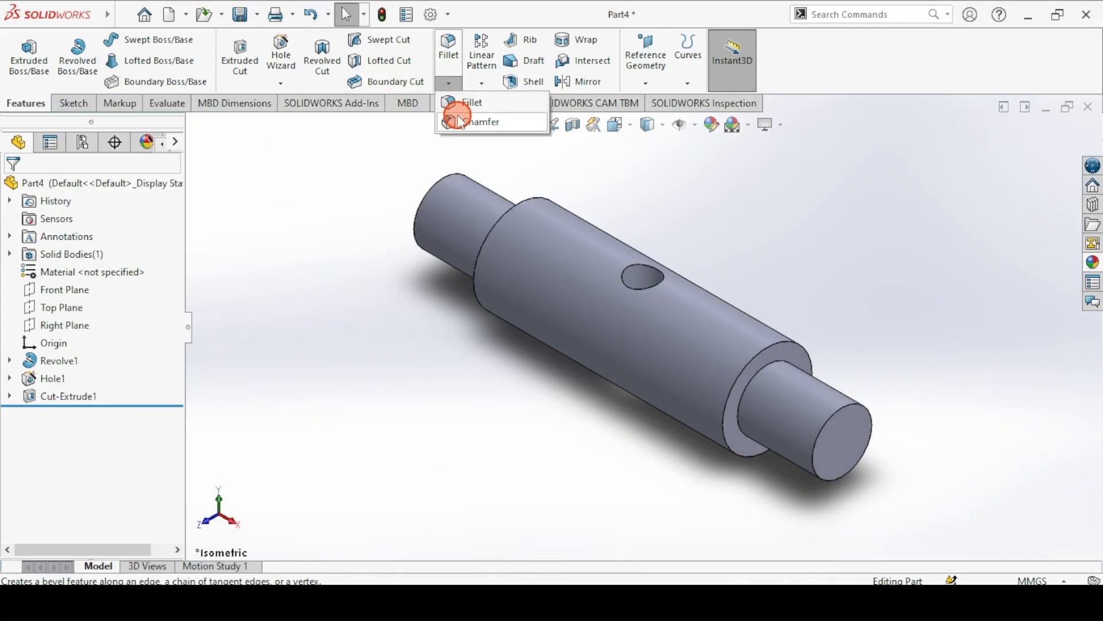
click(457, 115)
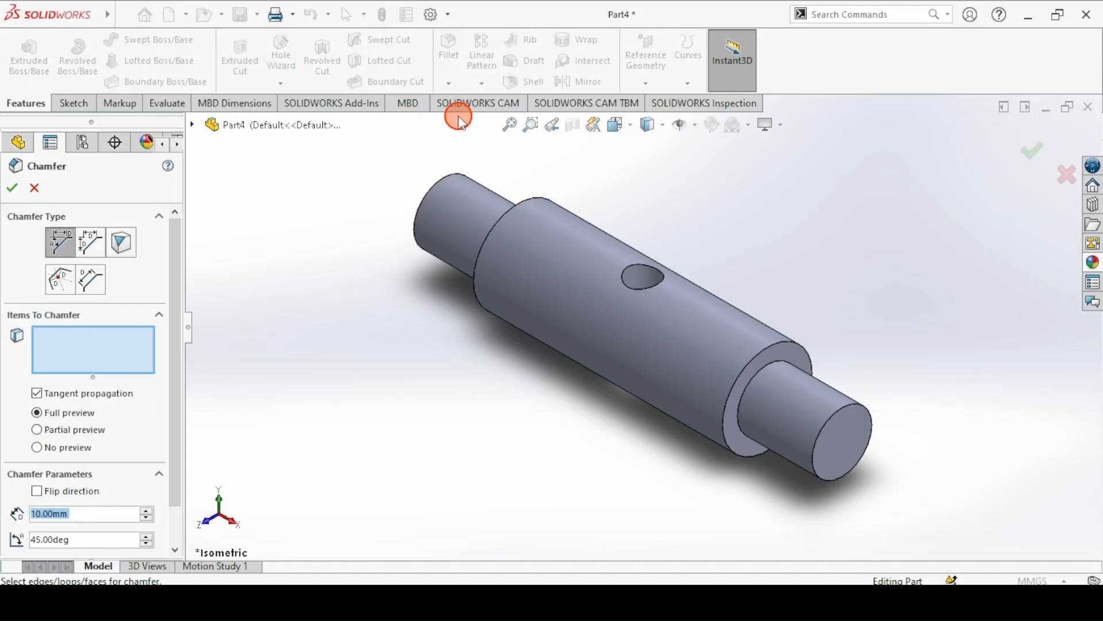
click(92, 246)
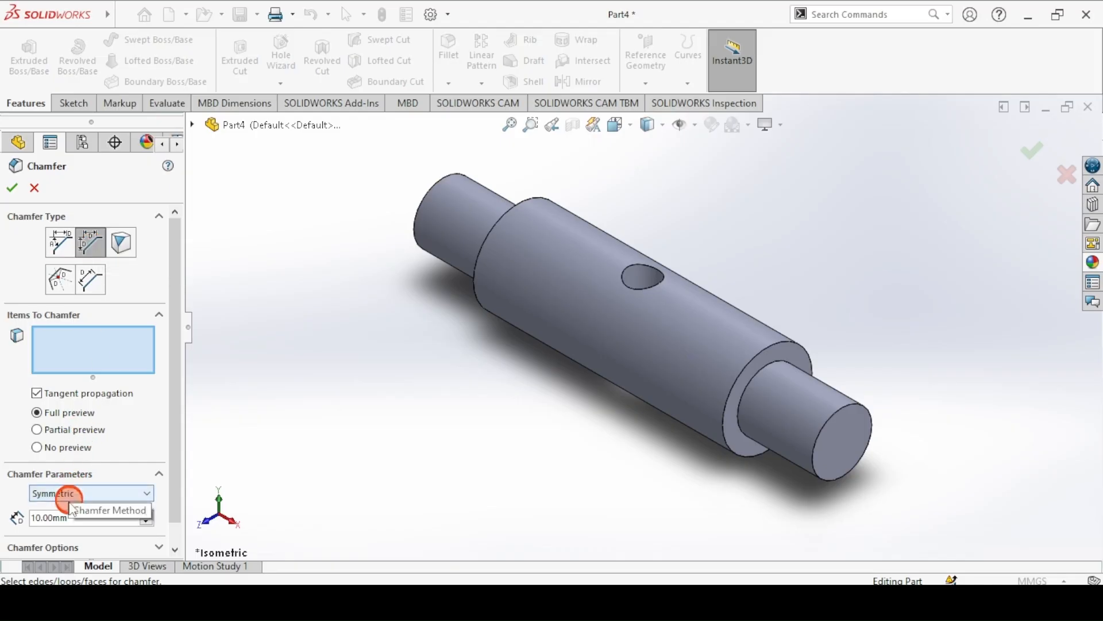
text(1)
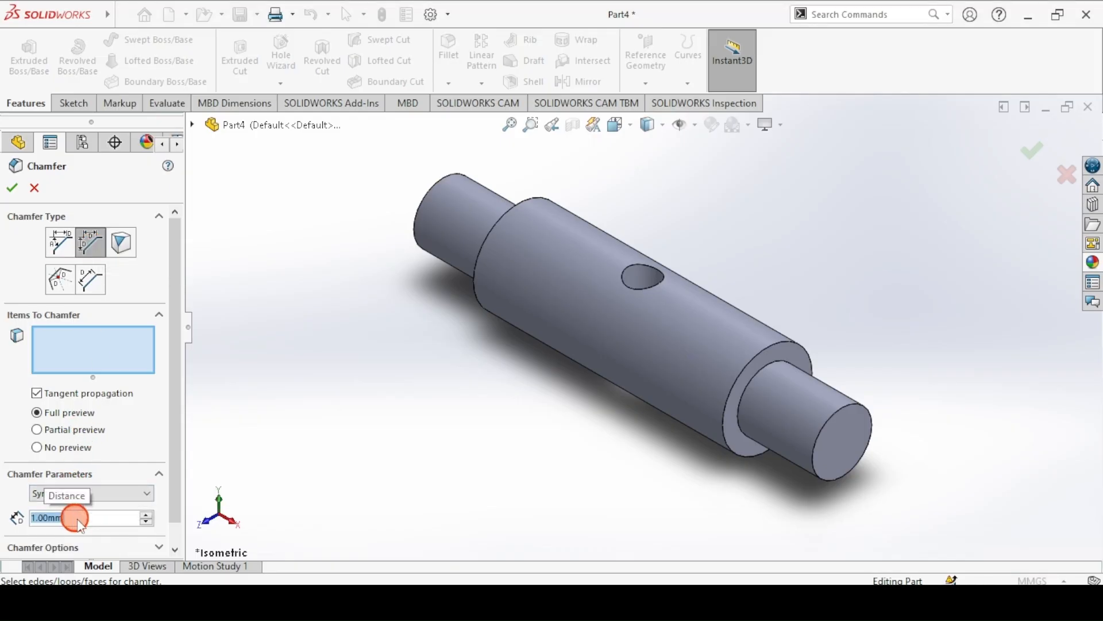
key(Return)
click(857, 409)
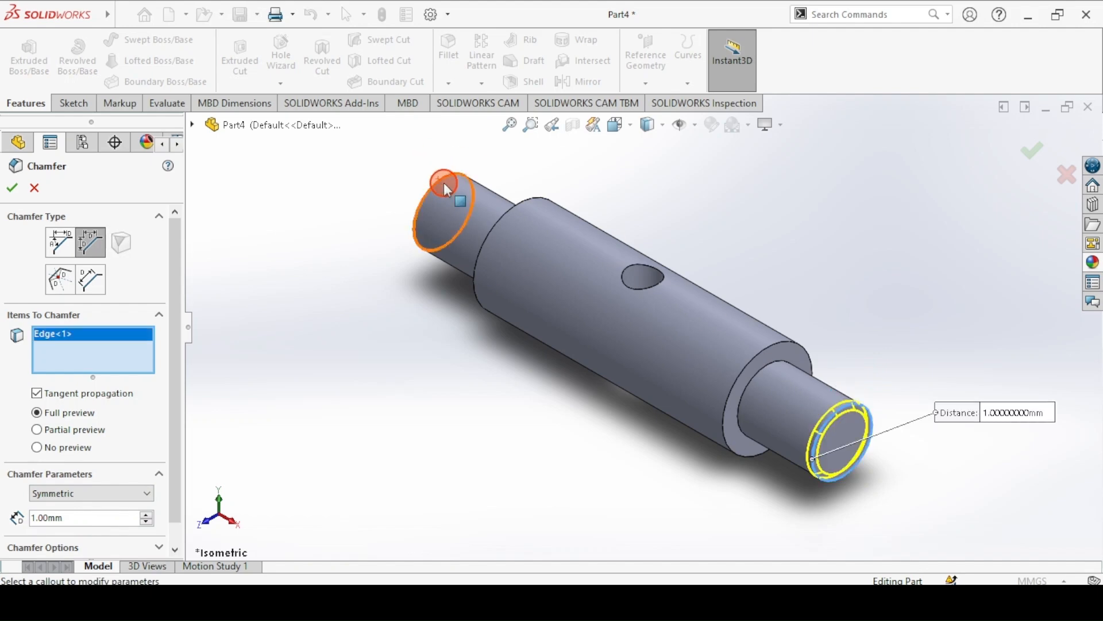
click(443, 184)
click(14, 190)
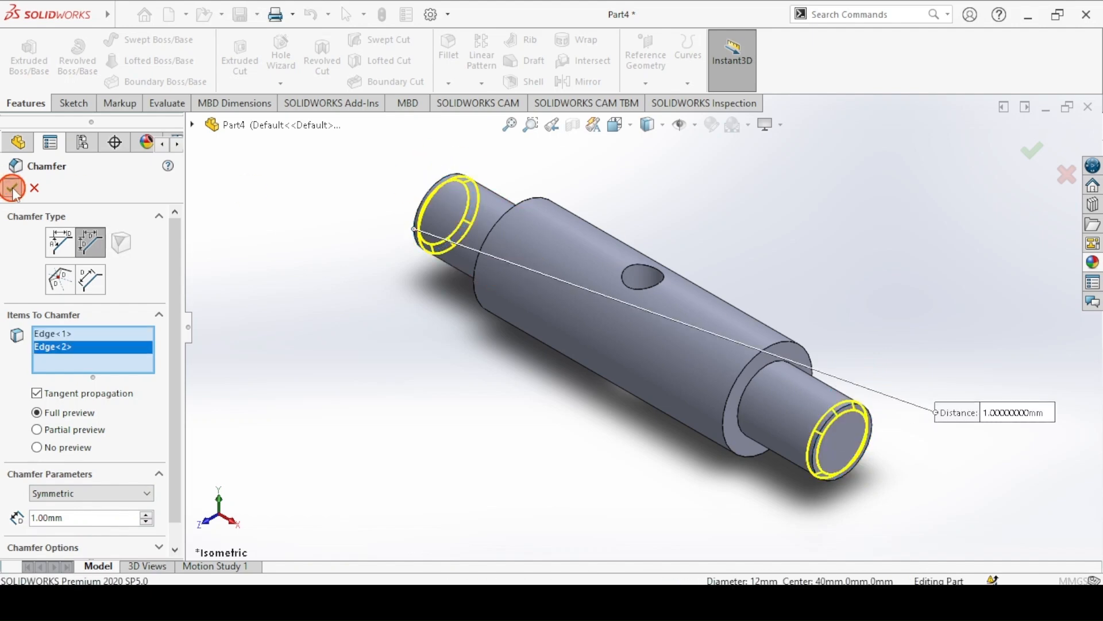
- Check the drawing, colour the entire shaft yellow and save the part as 4. Shaft in the Roller Support Assembly folder
key(alt+Tab)
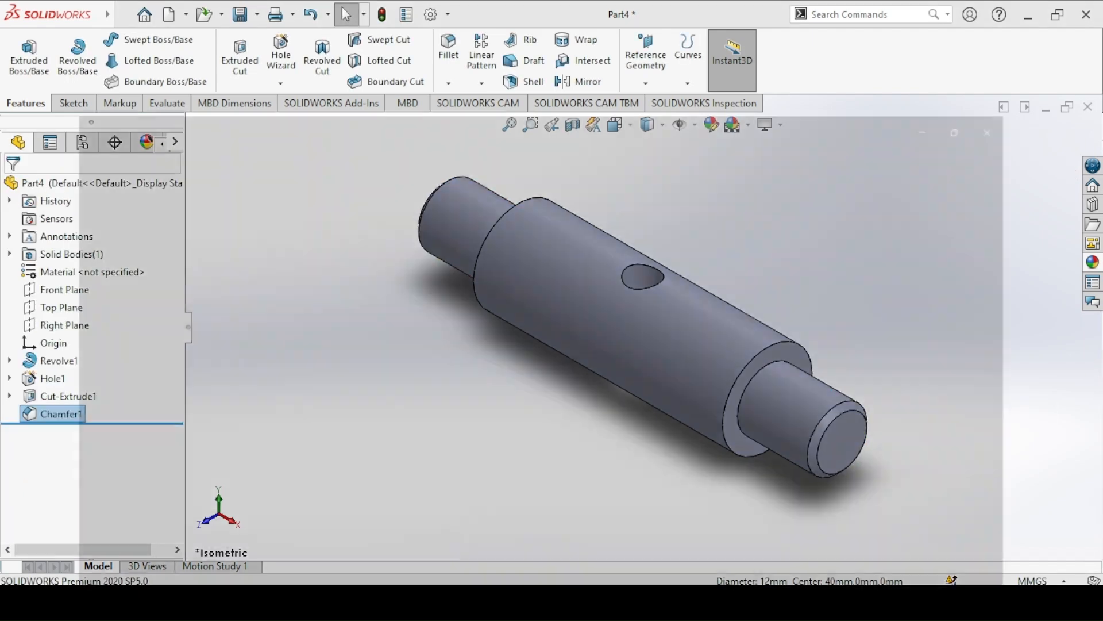
key(alt+Tab)
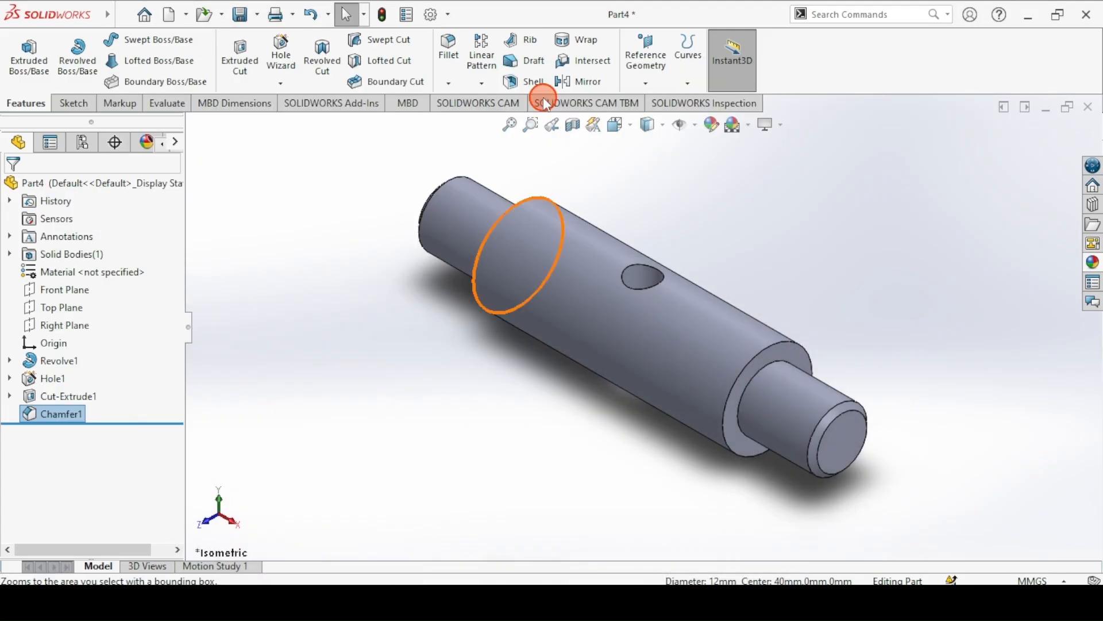
click(750, 131)
click(768, 163)
click(712, 127)
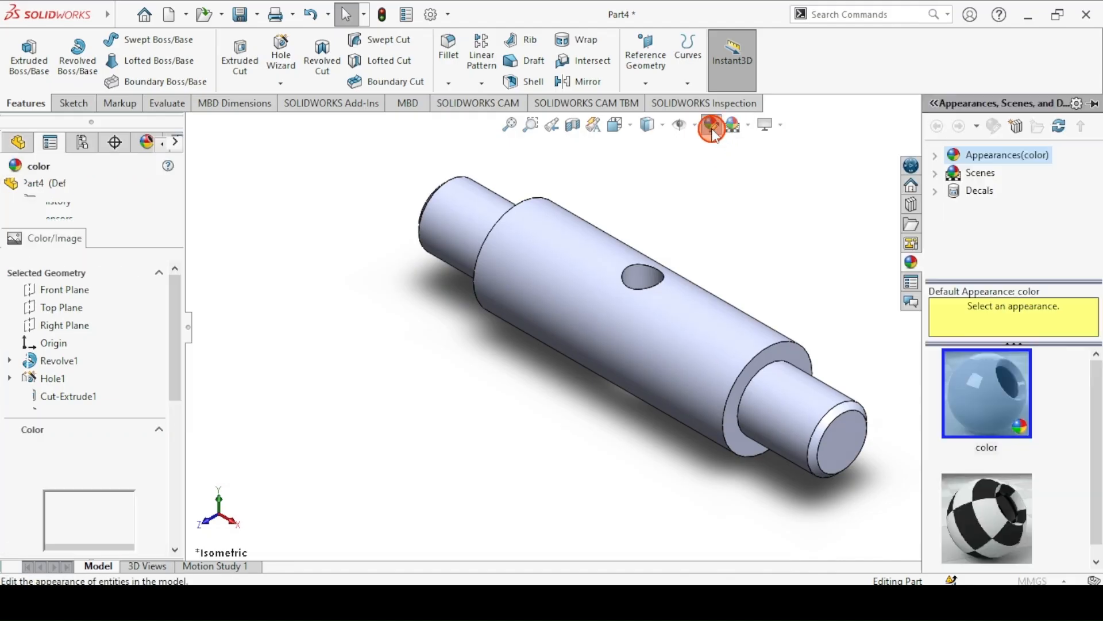
click(73, 519)
click(27, 239)
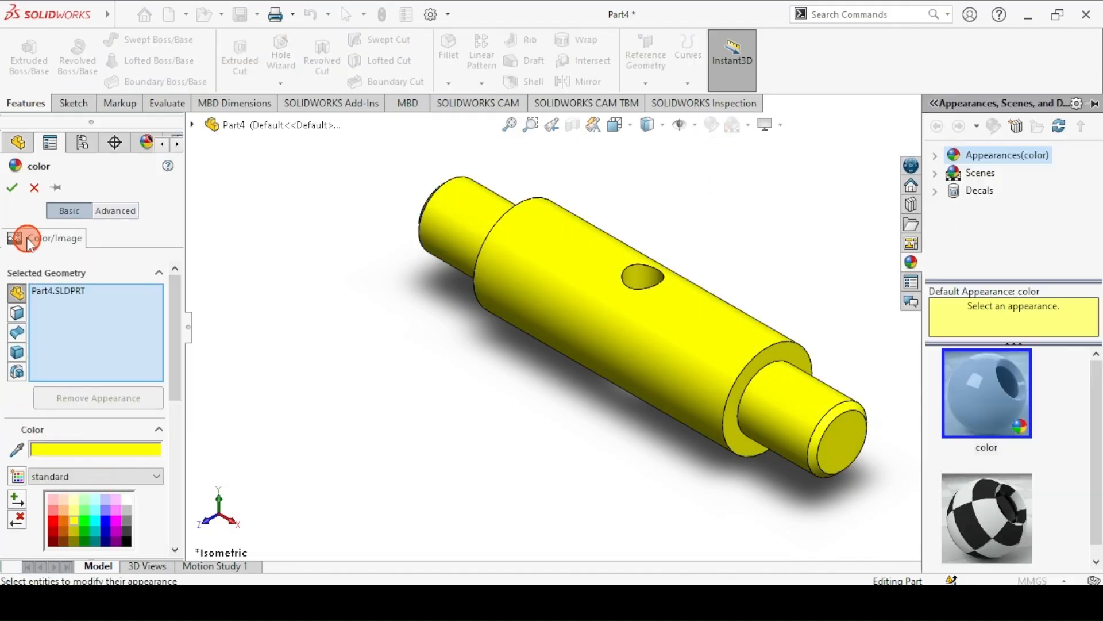
click(12, 194)
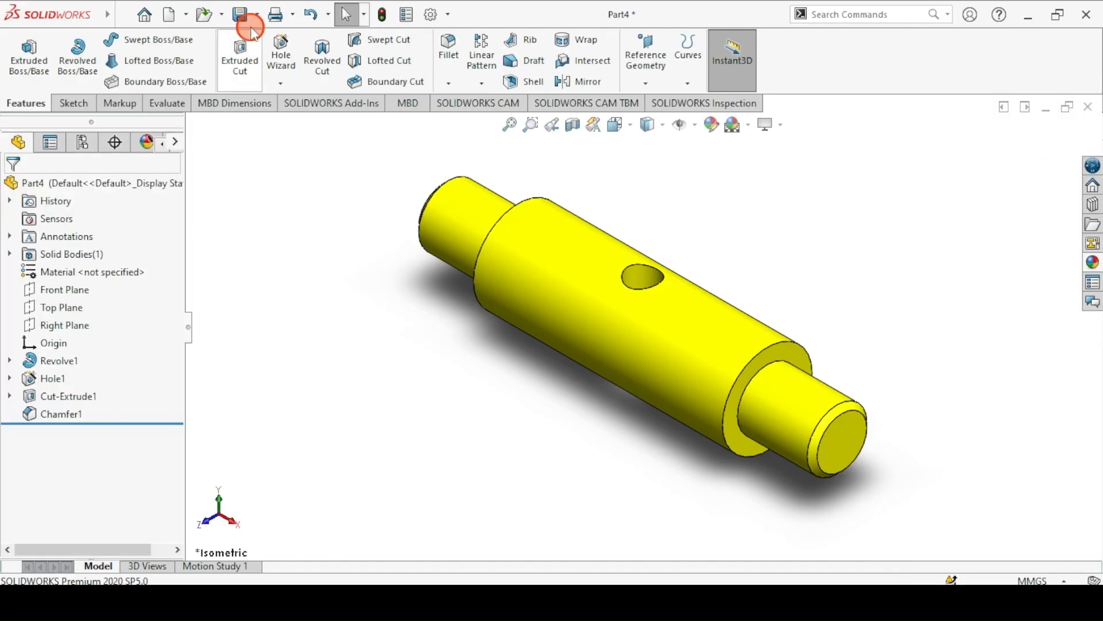
click(245, 15)
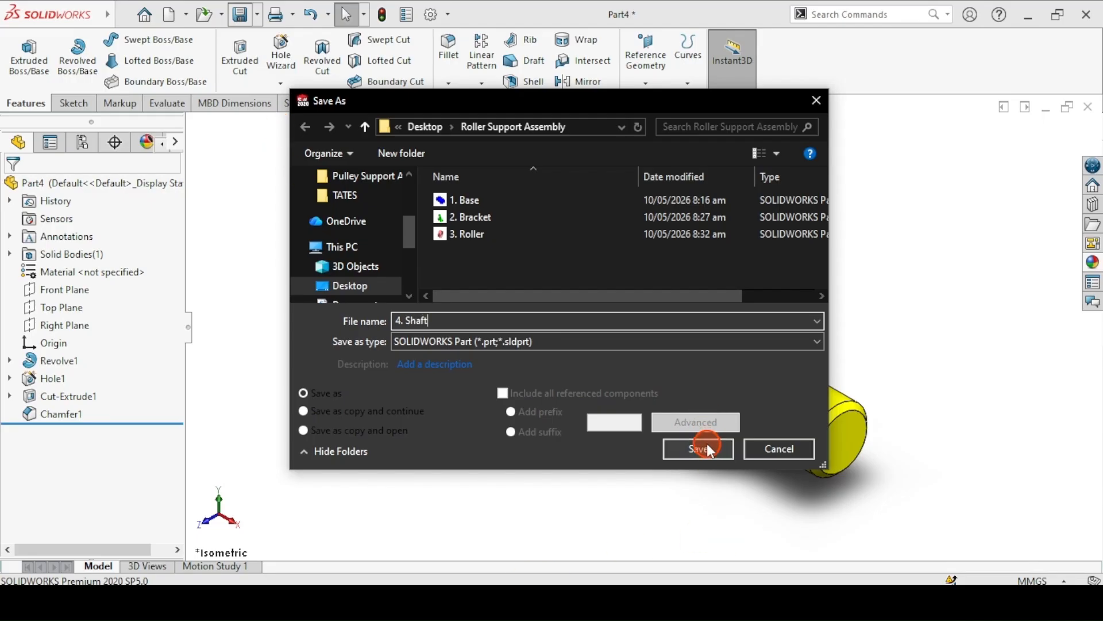
click(706, 447)
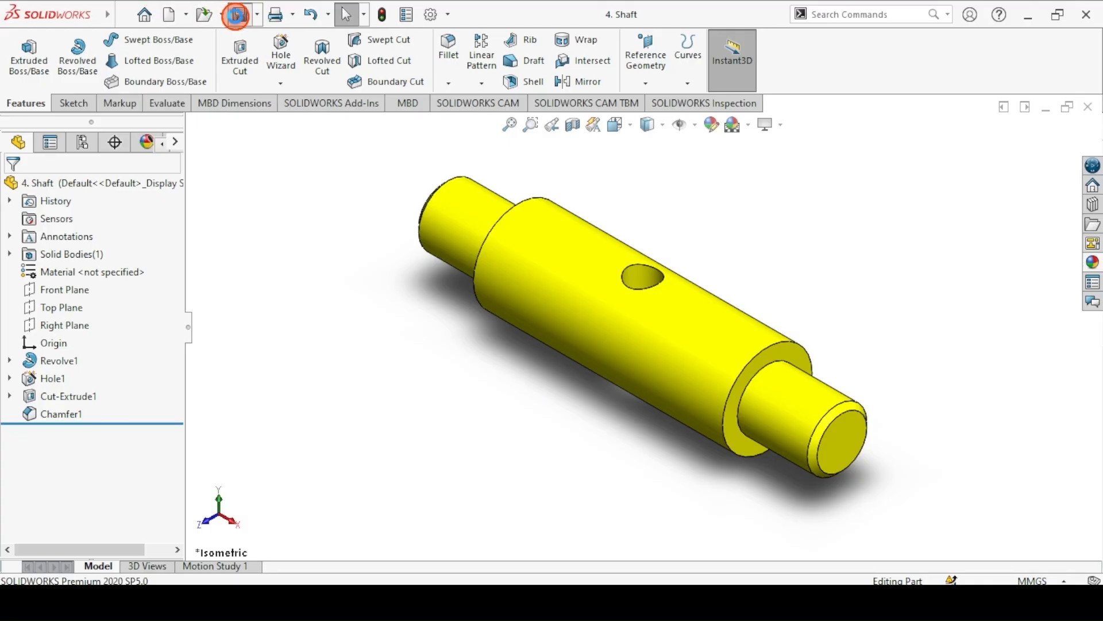
- Bring up the bush drawing for reference and create a new part document
click(421, 600)
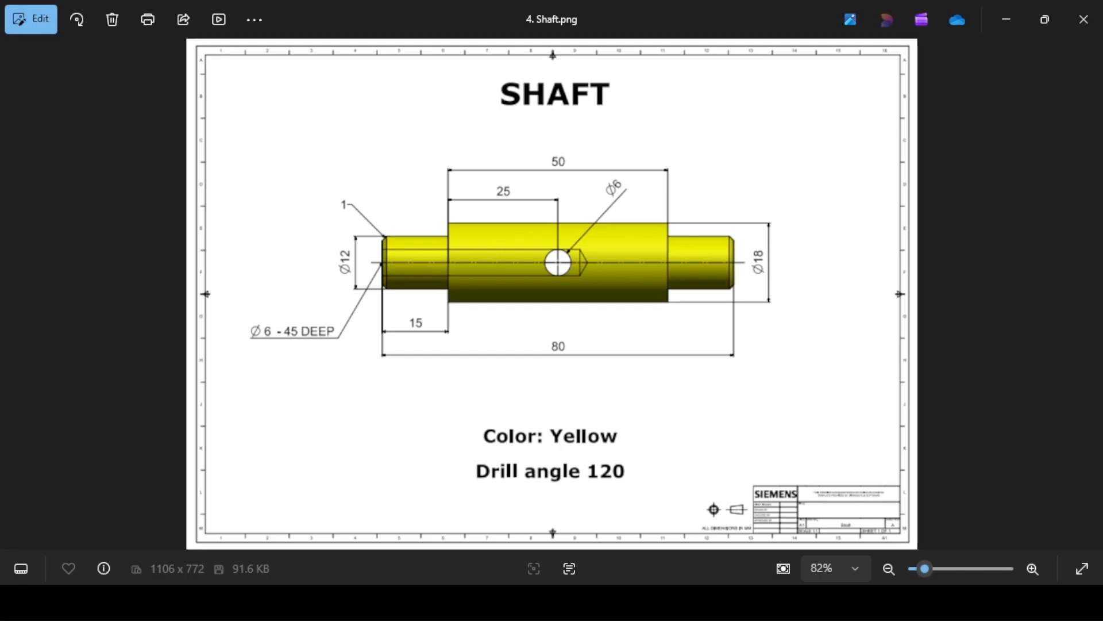
key(Right)
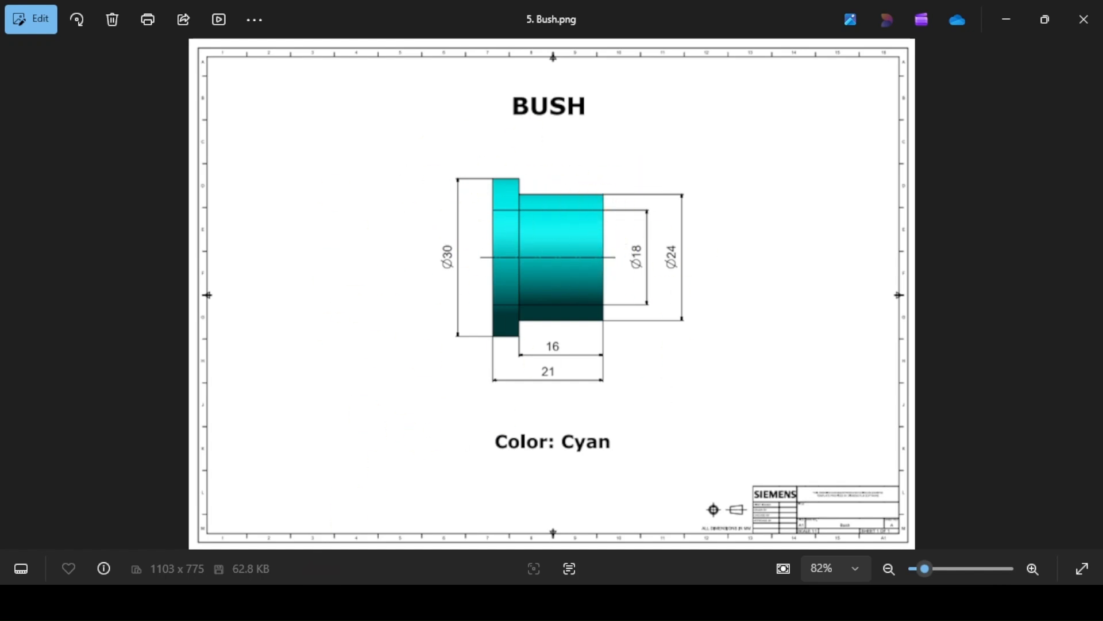
key(alt+Tab)
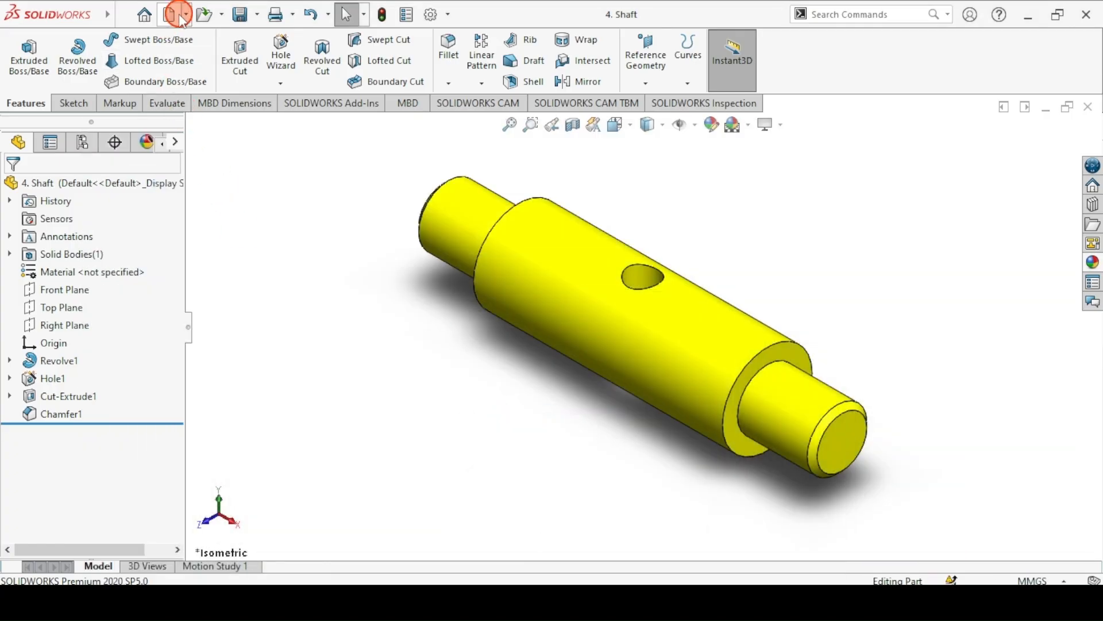
click(174, 14)
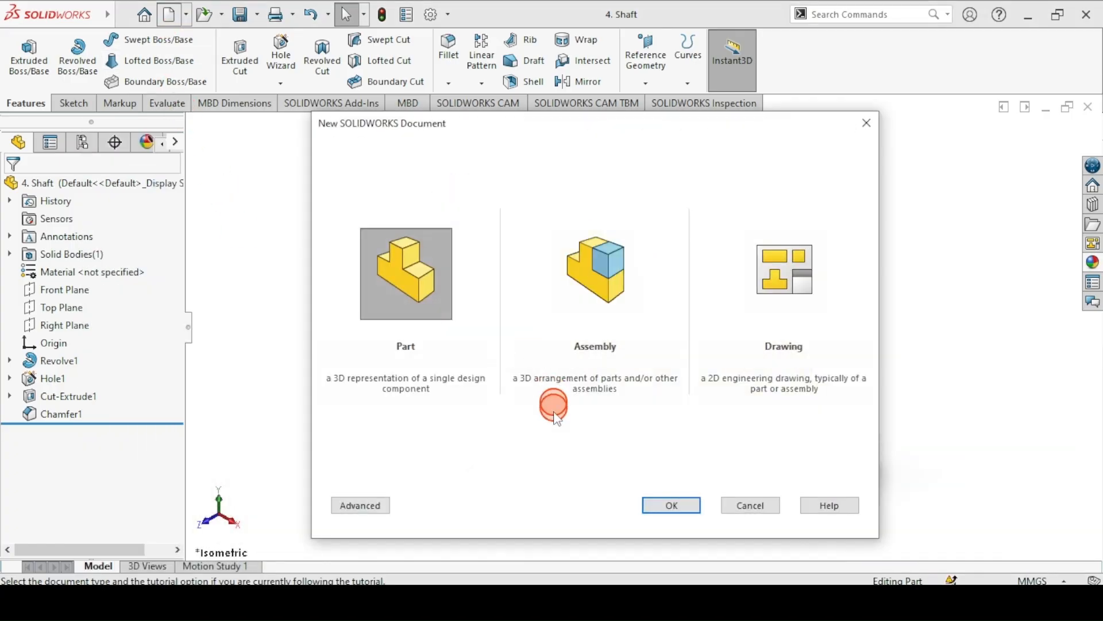
click(674, 504)
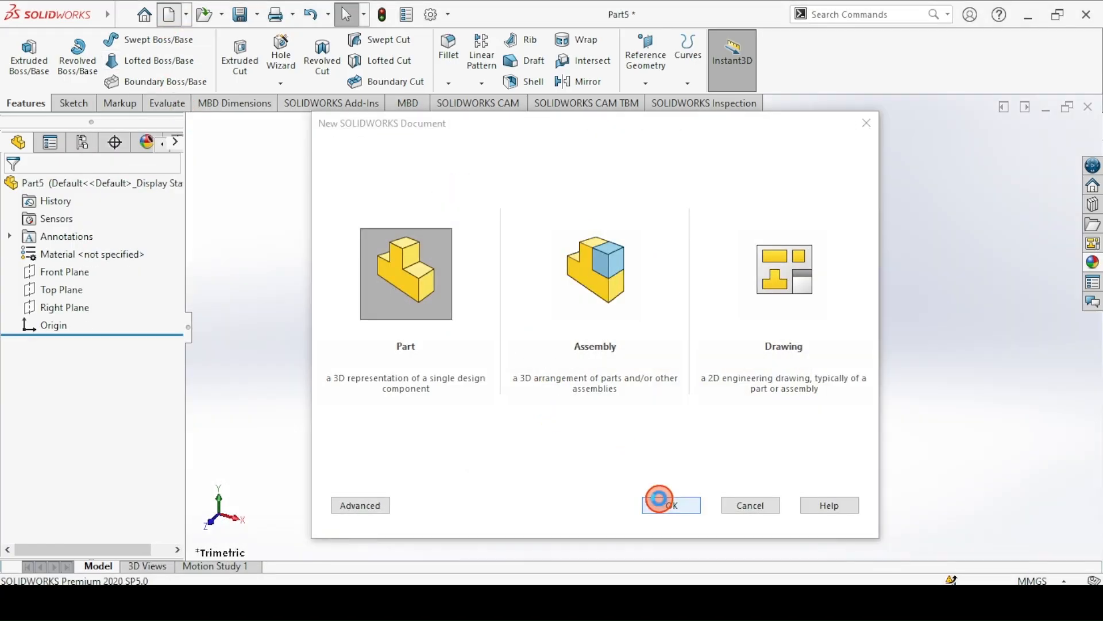
- Open a sketch on the Front Plane and draw a horizontal construction midpoint line centred on the origin
click(74, 105)
click(28, 53)
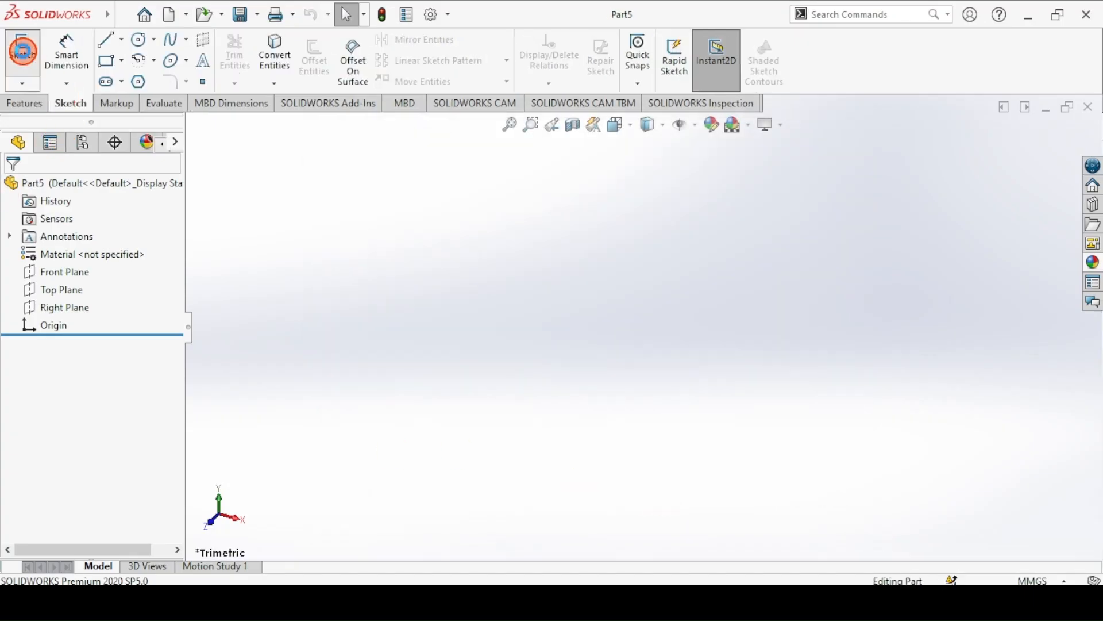
click(468, 228)
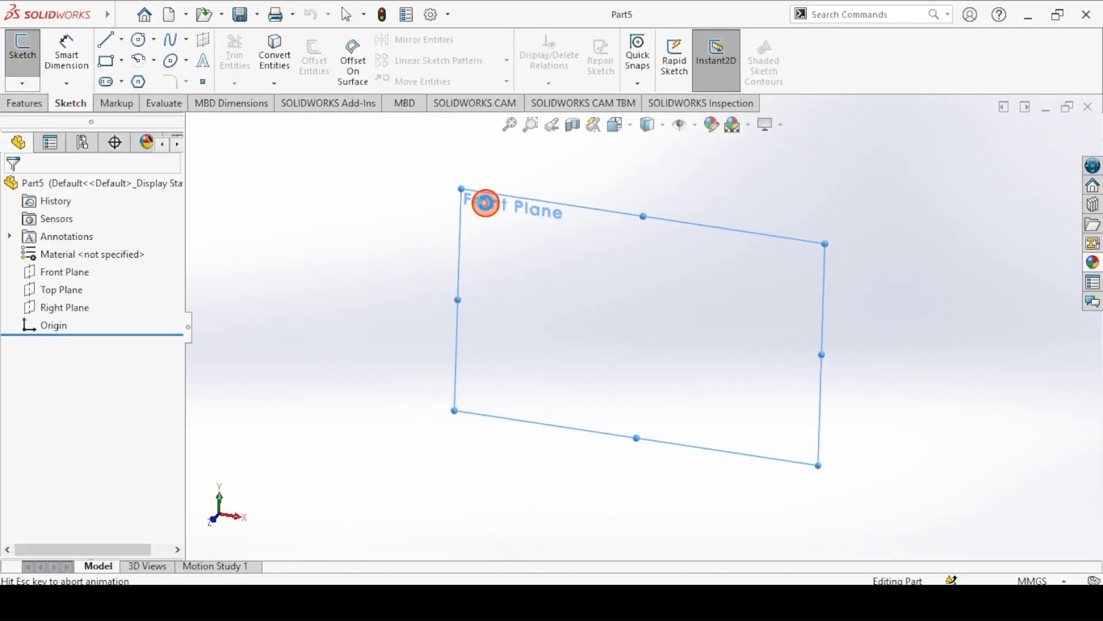
click(113, 50)
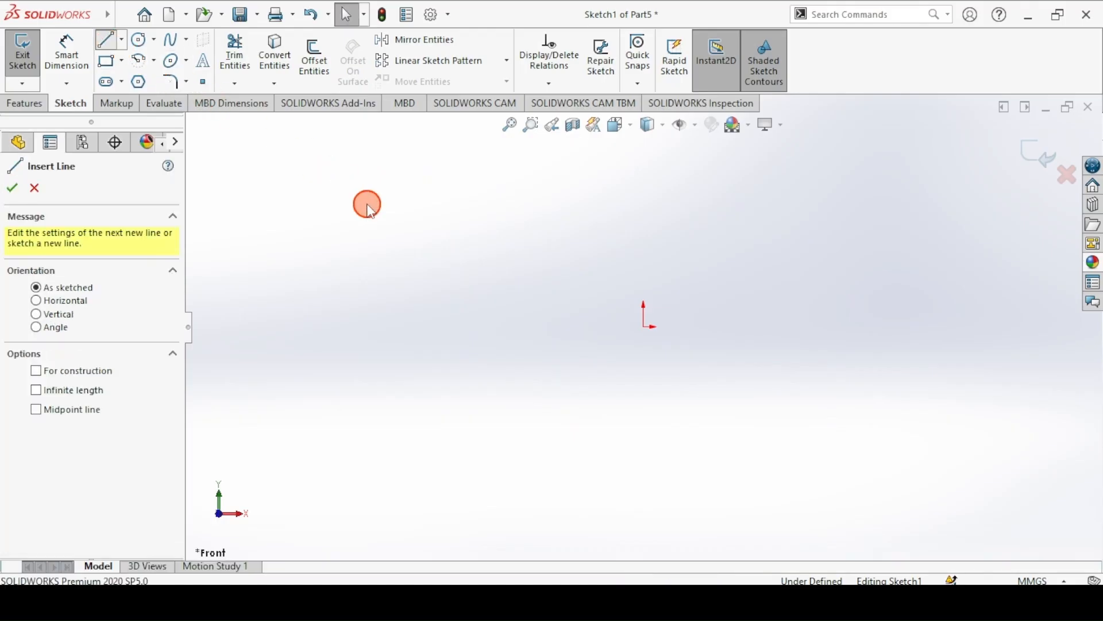
click(91, 412)
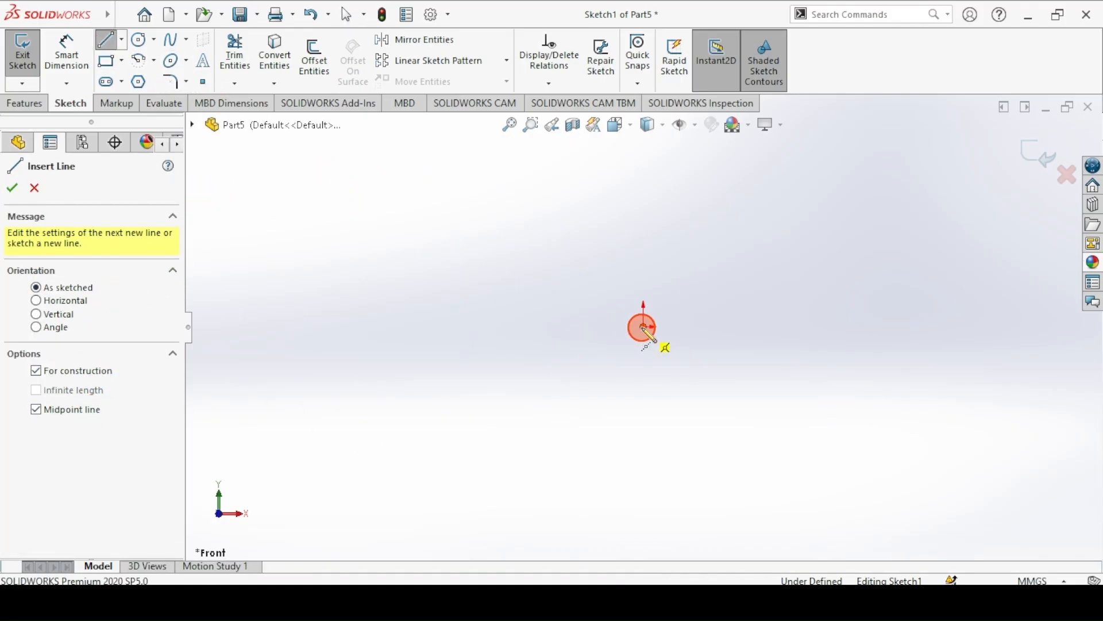
mouse_move(643, 328)
mouse_down()
mouse_move(521, 313)
mouse_move(449, 327)
mouse_up()
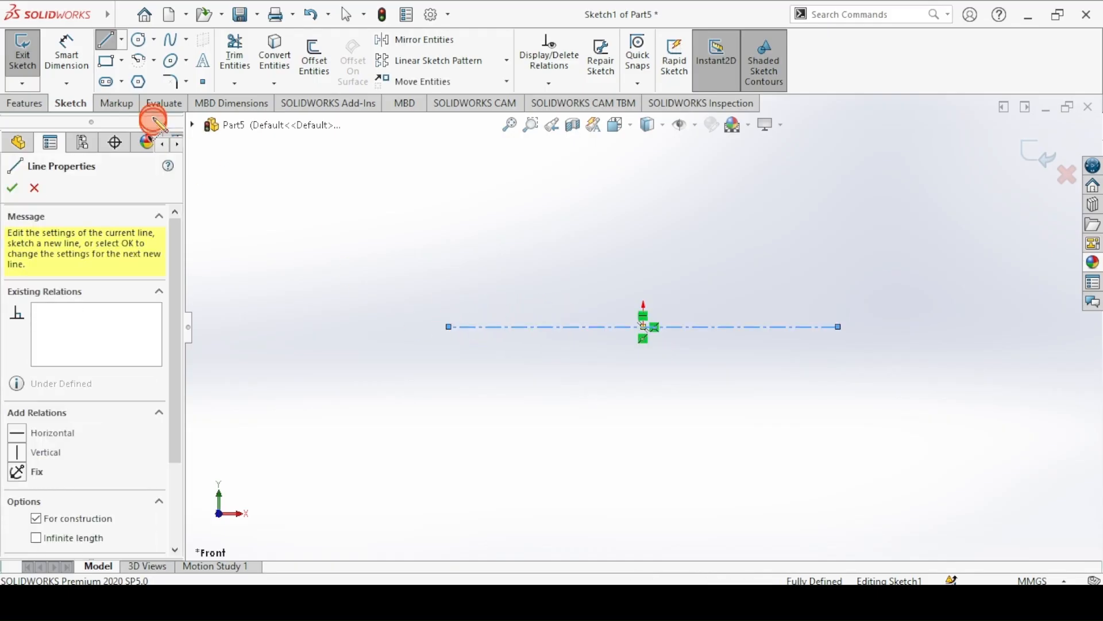
- Sketch a closed L-shaped half-section above the construction line, about 68 mm long, with its taller end edge vertically aligned with the origin
click(109, 39)
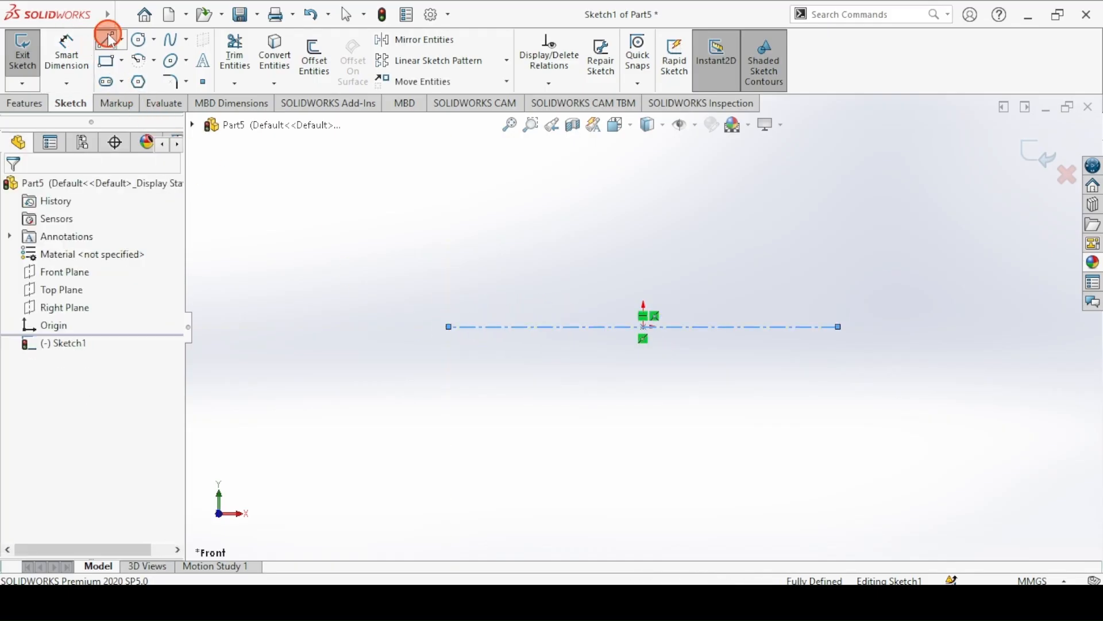
click(109, 39)
click(109, 39)
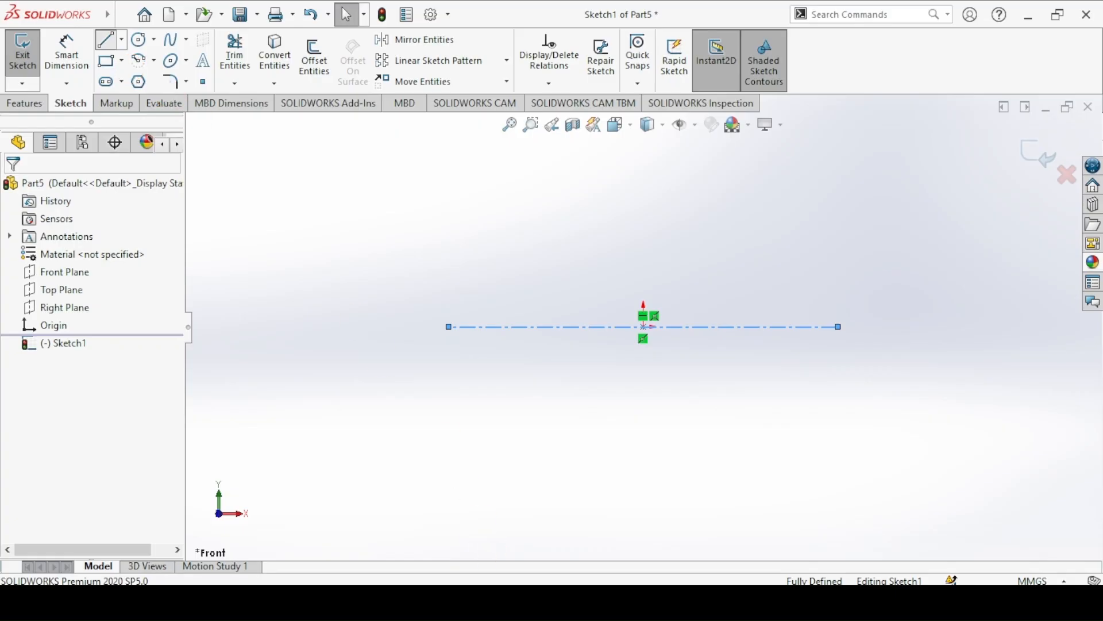
click(474, 267)
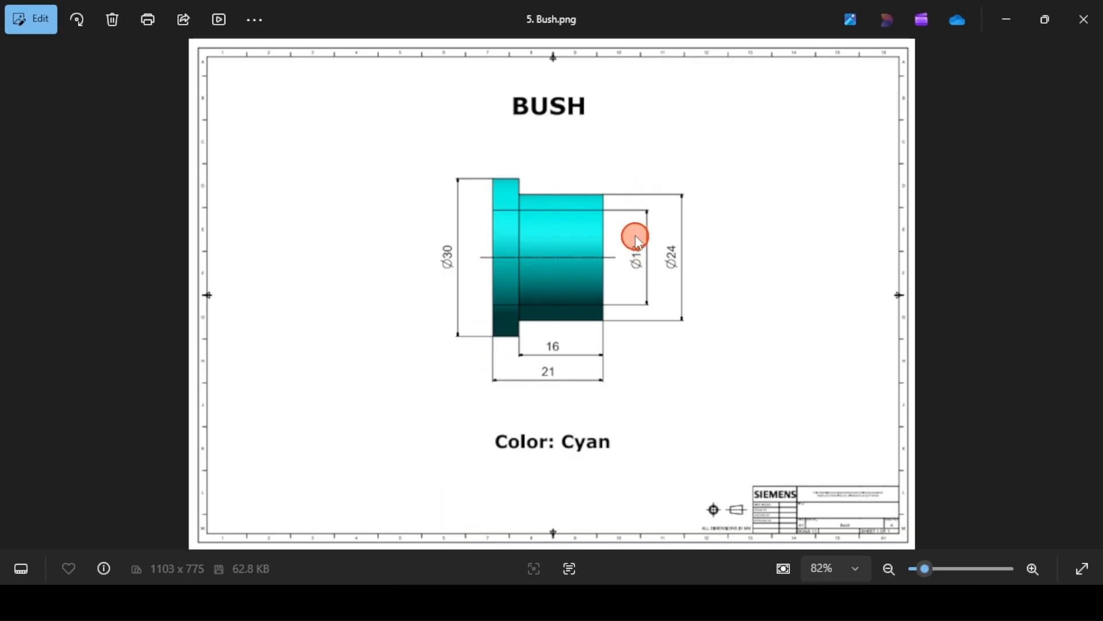
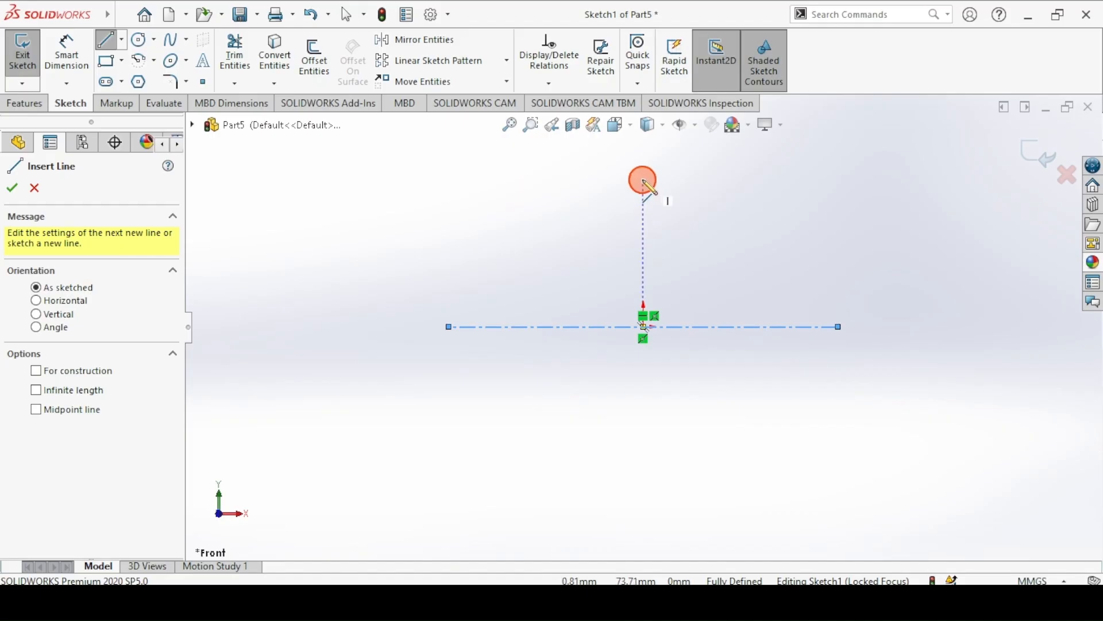
click(643, 165)
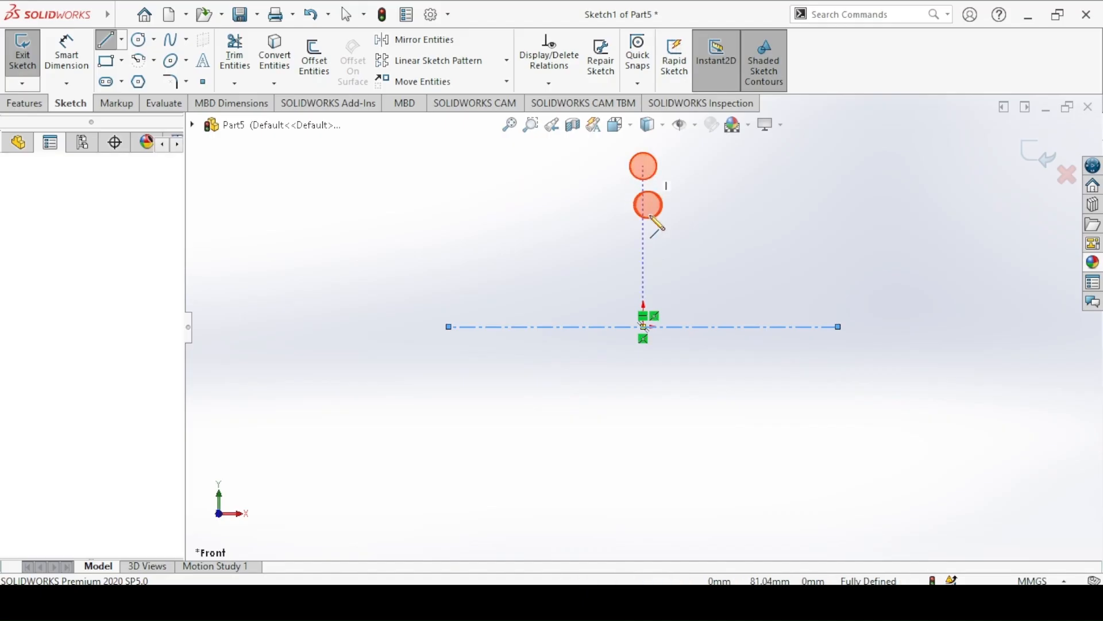
click(644, 273)
click(780, 273)
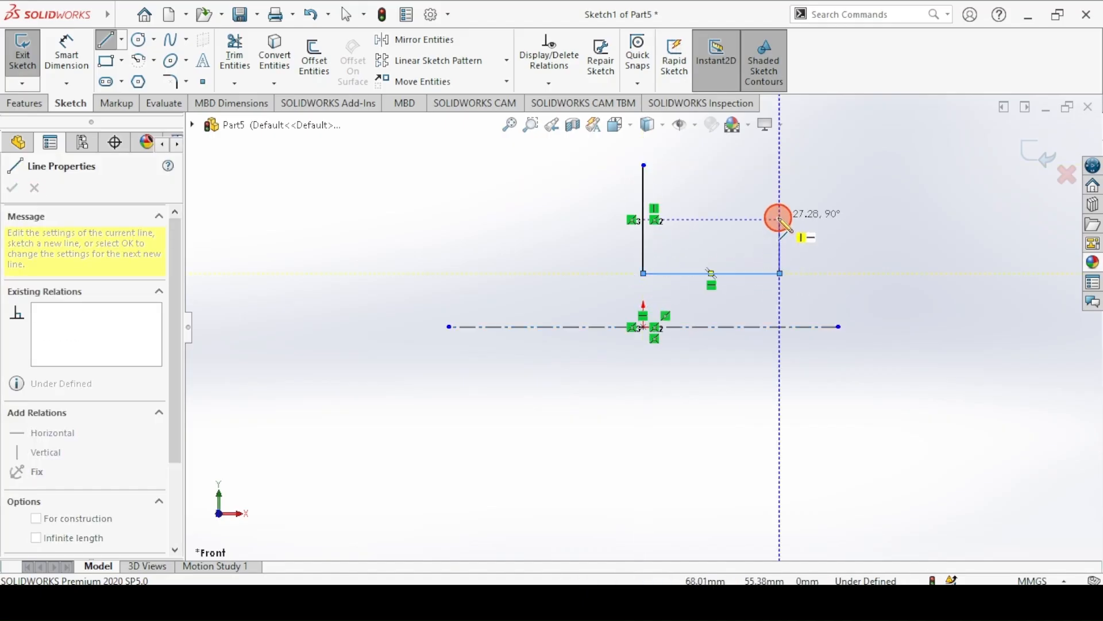
click(781, 219)
click(711, 219)
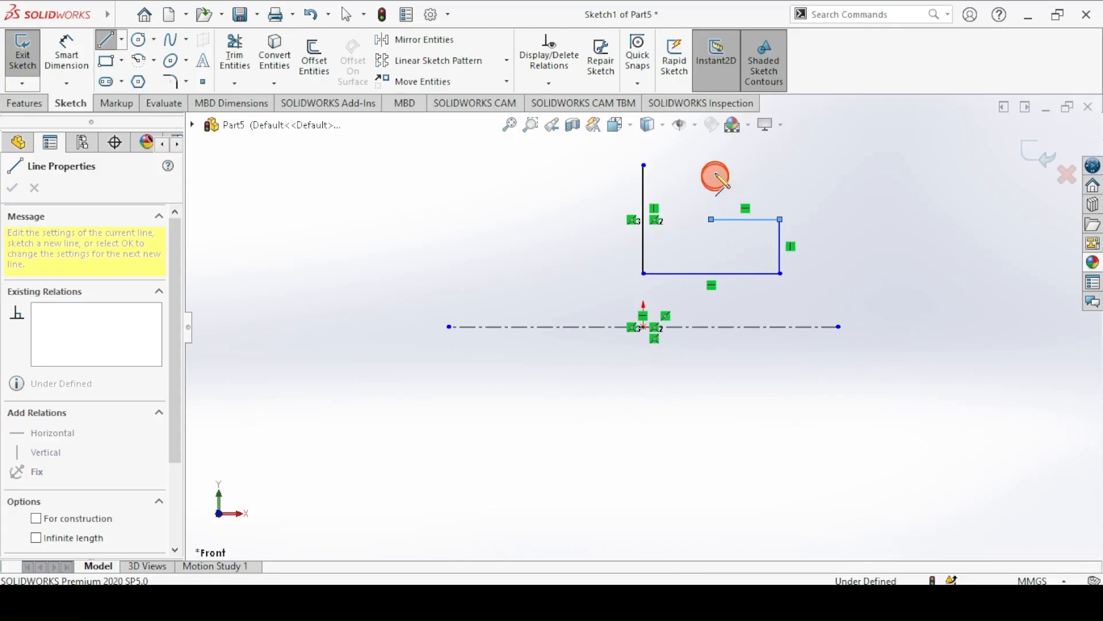
click(643, 165)
- Check the bush drawing and dimension the lower step edge across the construction line as a 24 mm diameter
click(66, 53)
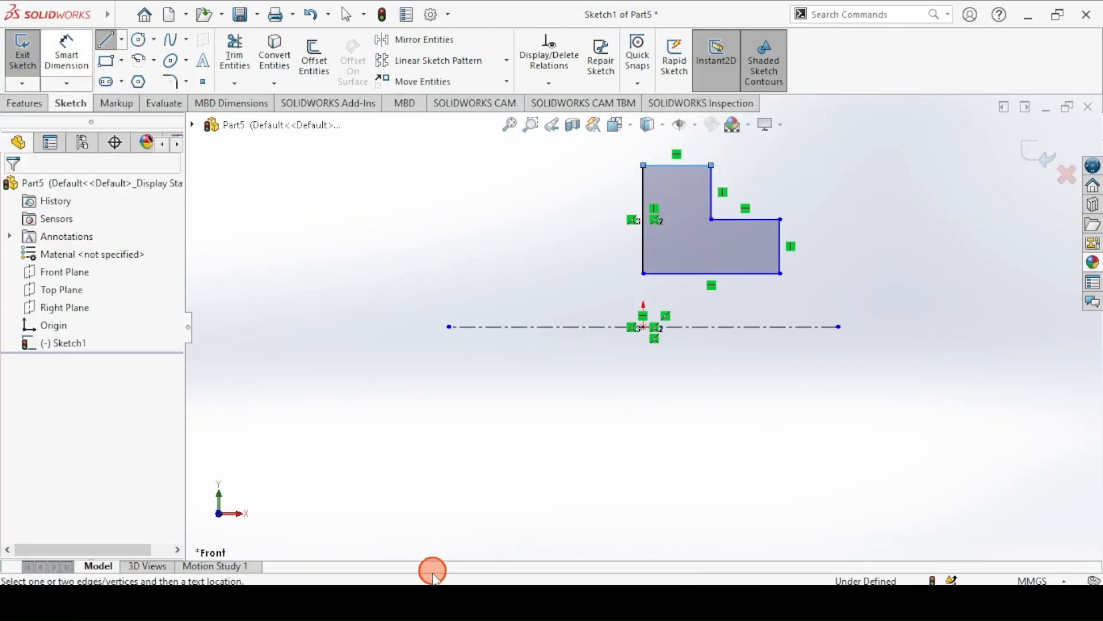
click(434, 572)
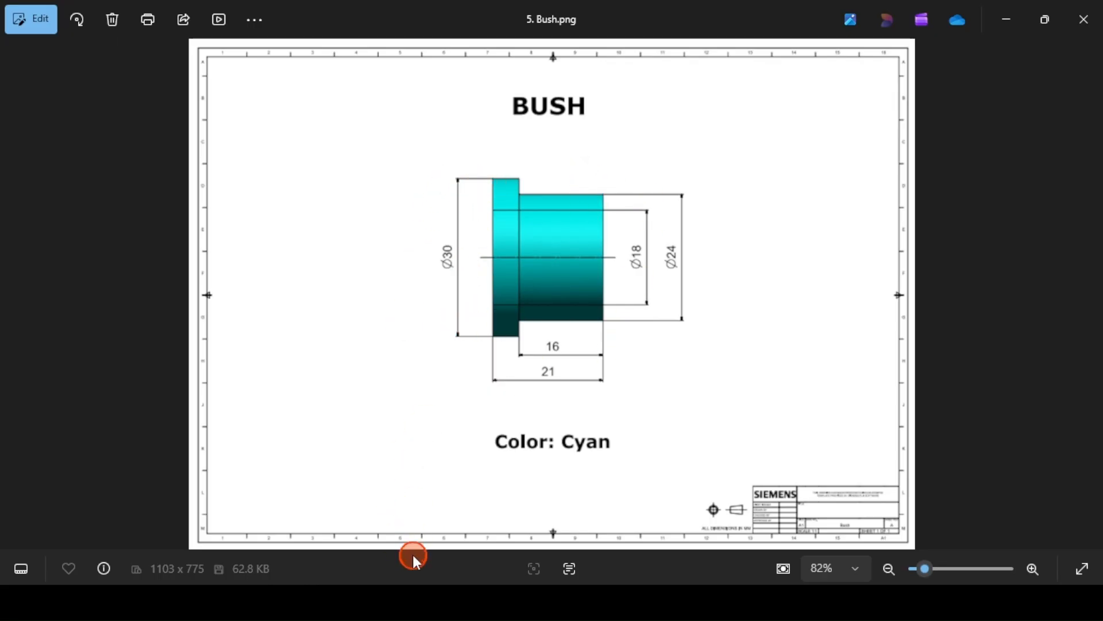
click(431, 572)
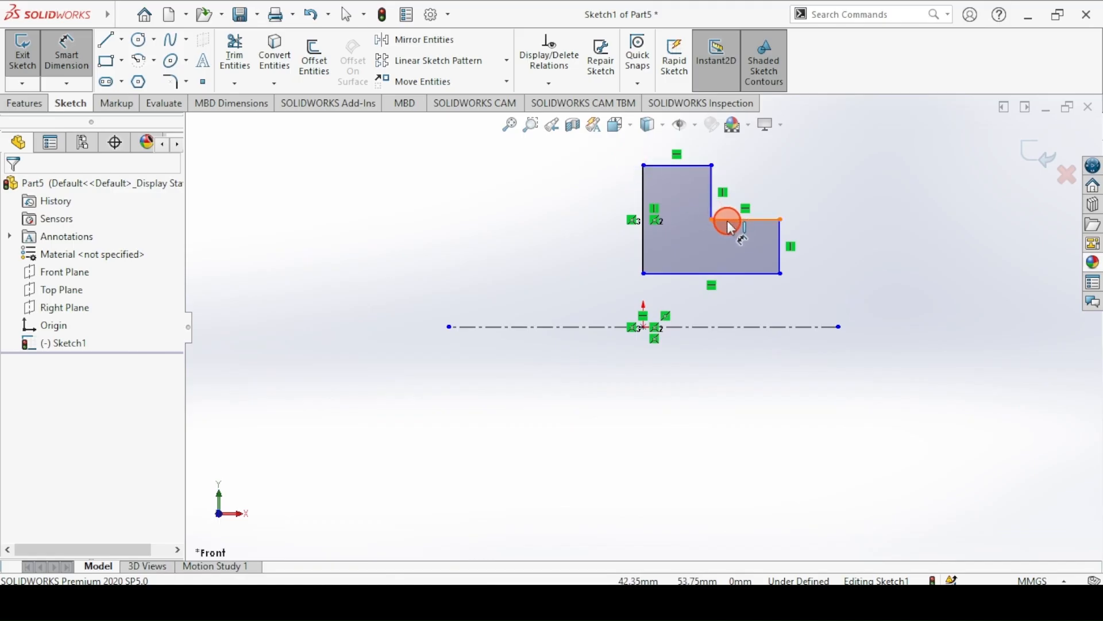
drag(731, 224, 700, 323)
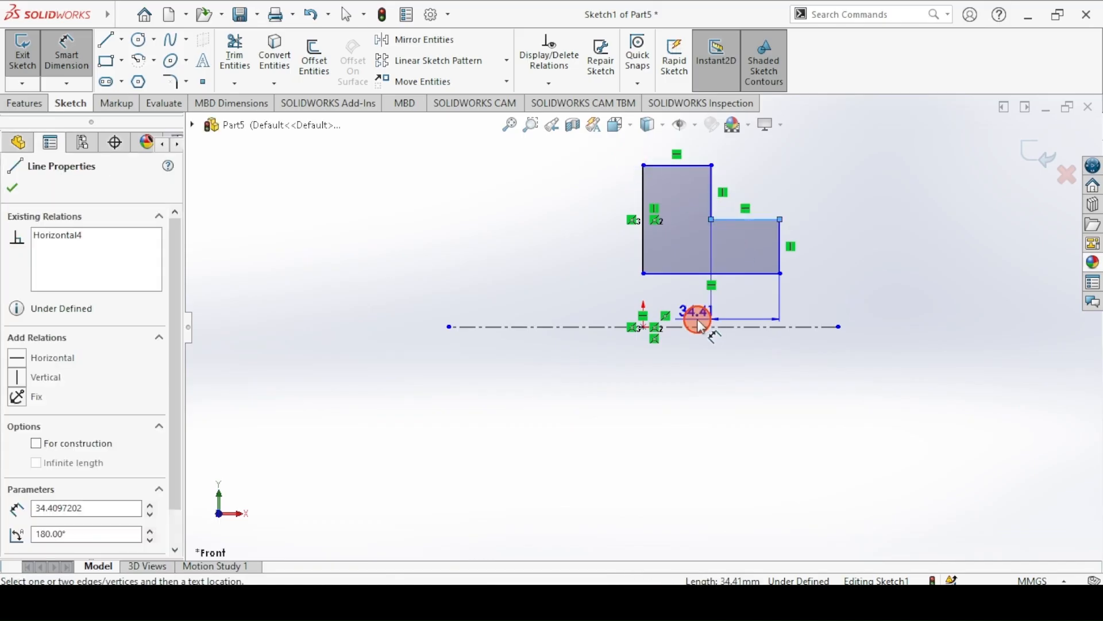
click(699, 327)
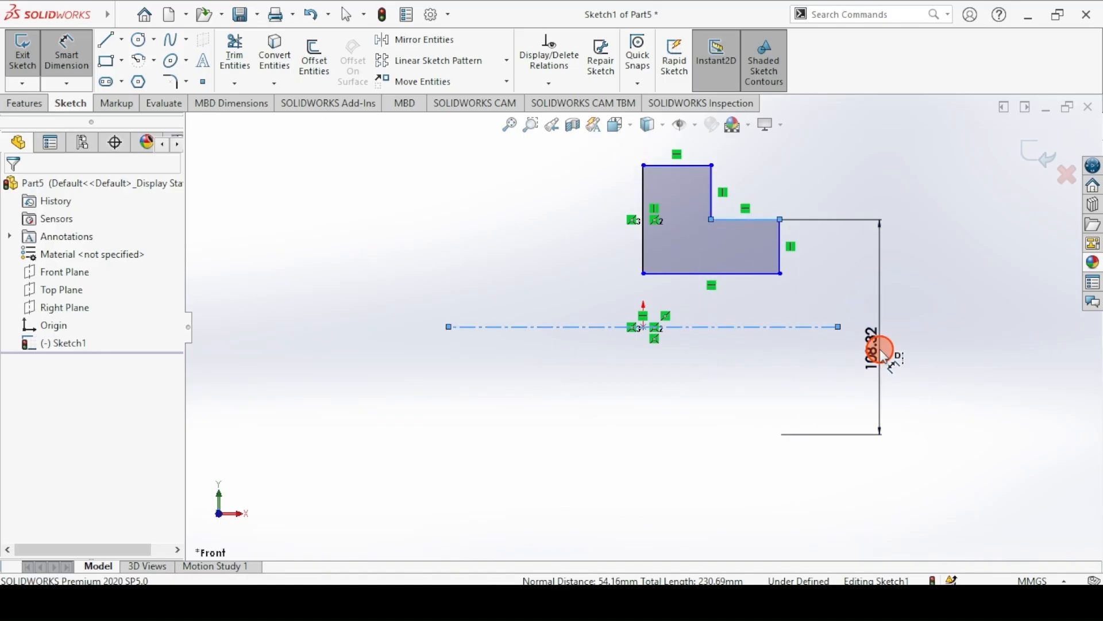
click(881, 350)
text(24)
key(Return)
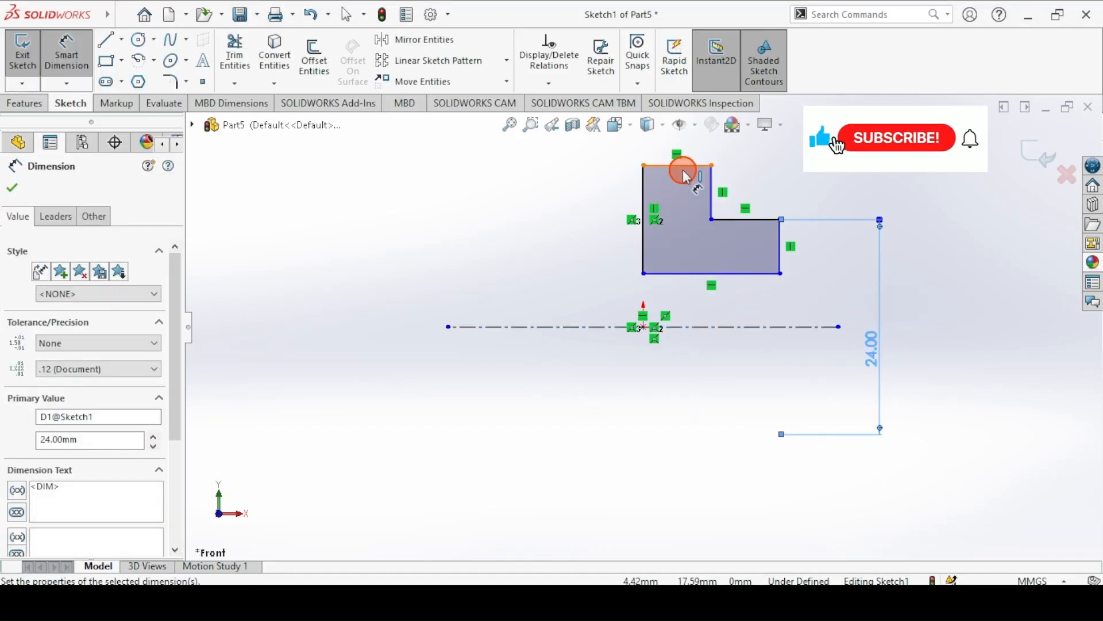
- Dimension the flange's top edge as a 30 mm diameter and the profile's bottom edge as an 18 mm bore diameter about the construction line
click(662, 173)
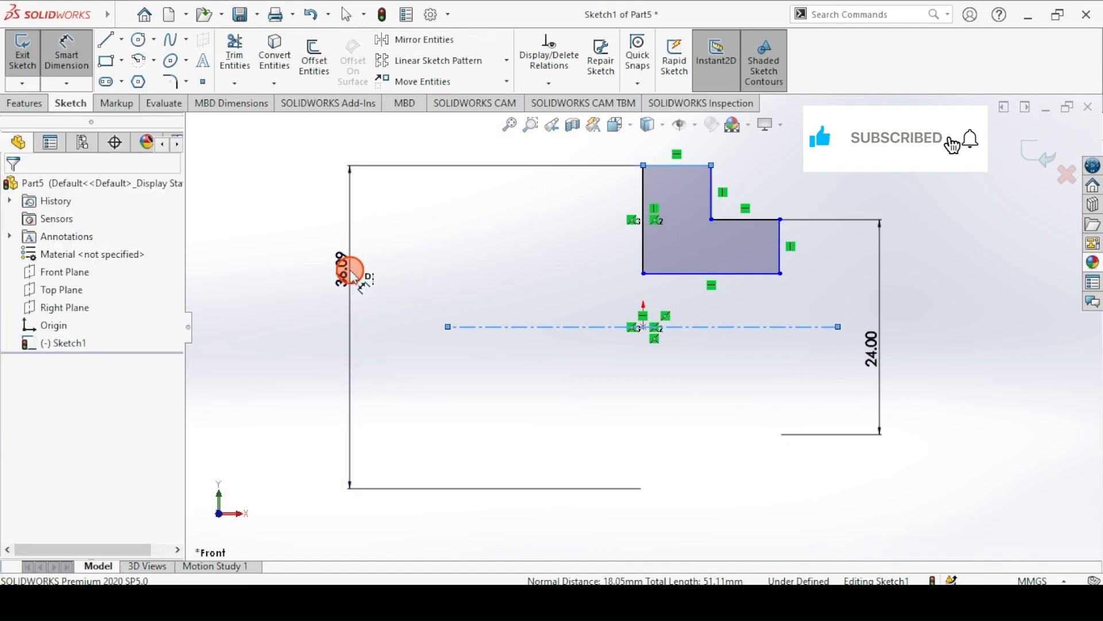
click(353, 275)
text(30)
key(Return)
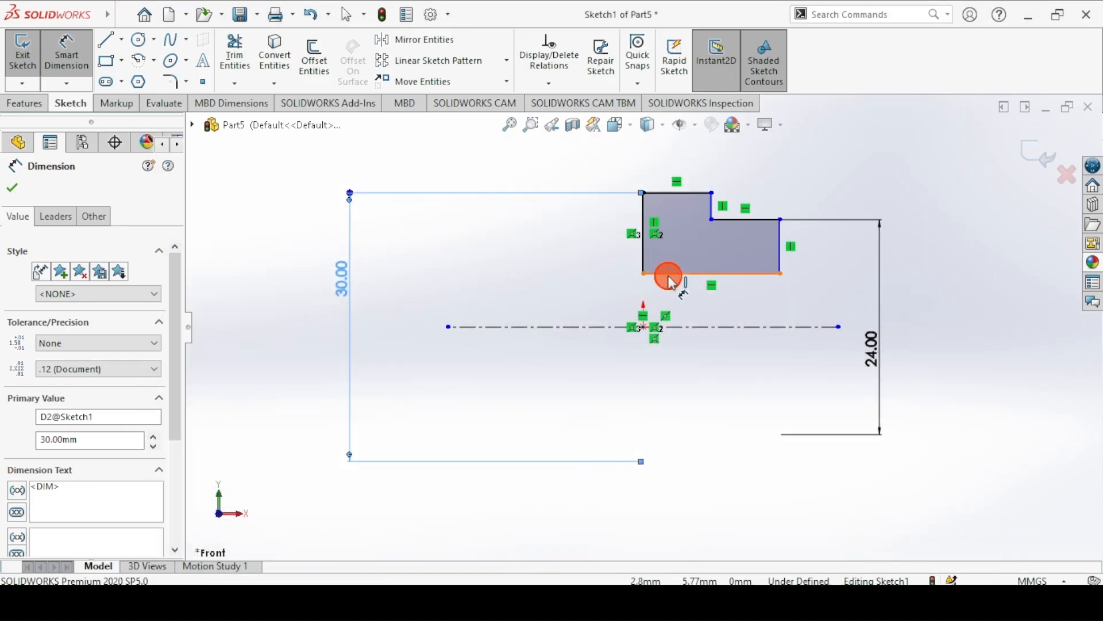
click(668, 276)
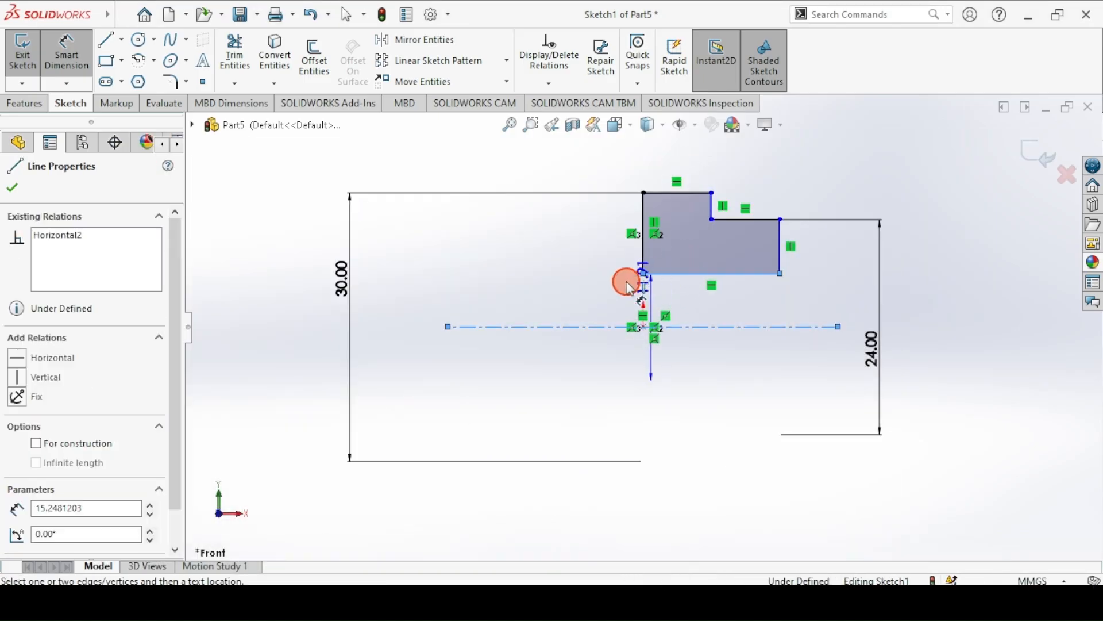
click(408, 324)
click(409, 325)
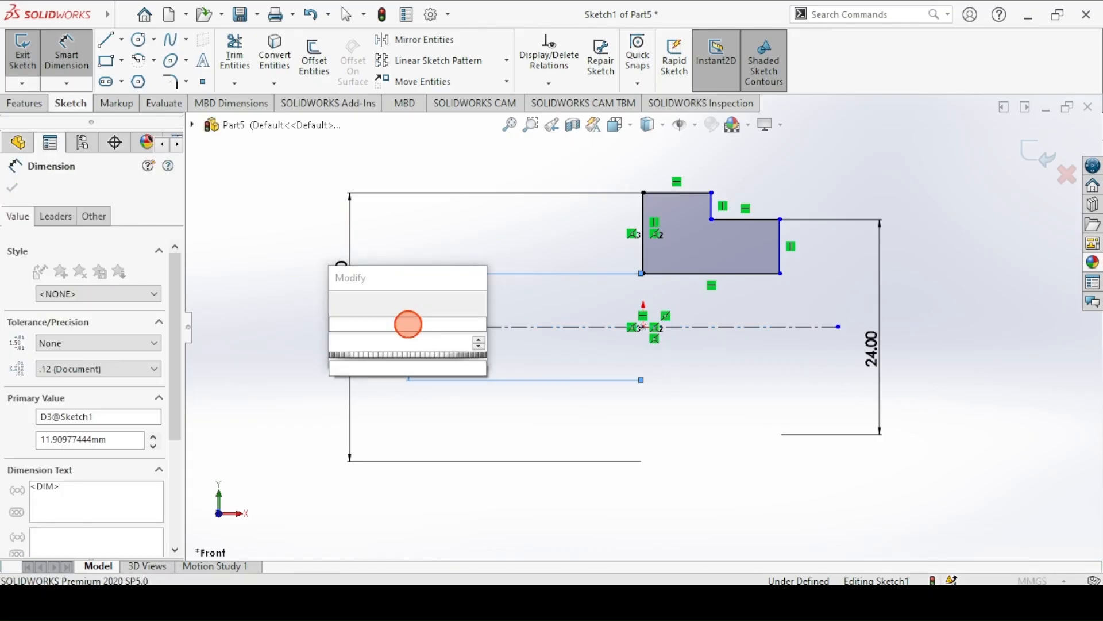
text(18)
key(Return)
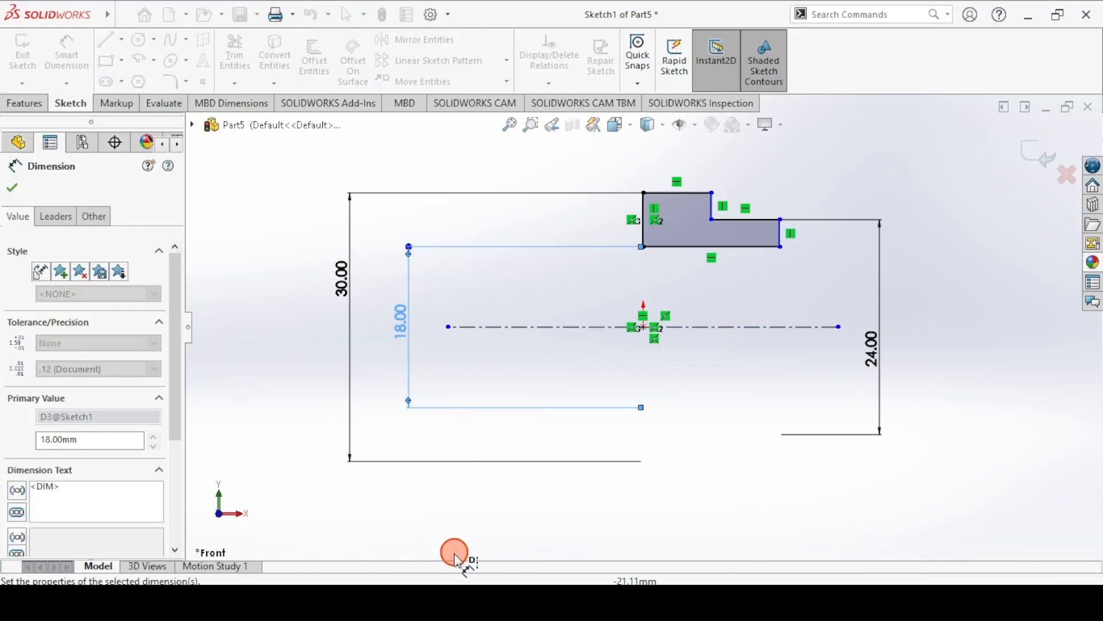
- Check the bush drawing's lengths and set the profile's overall length between its two end edges to 21 mm
click(454, 601)
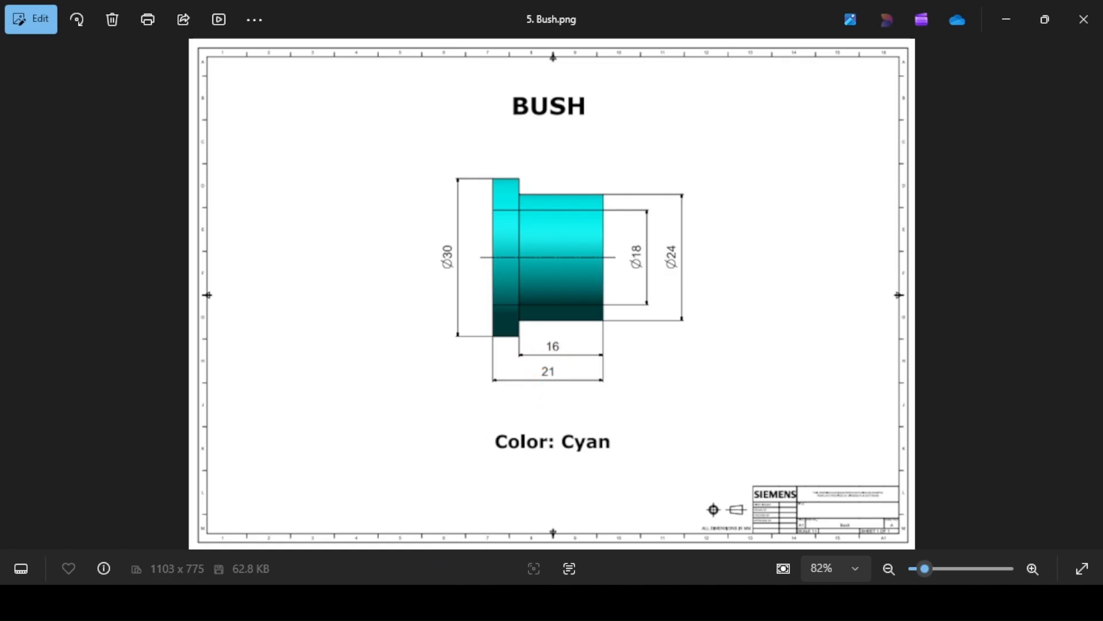
click(454, 600)
click(643, 206)
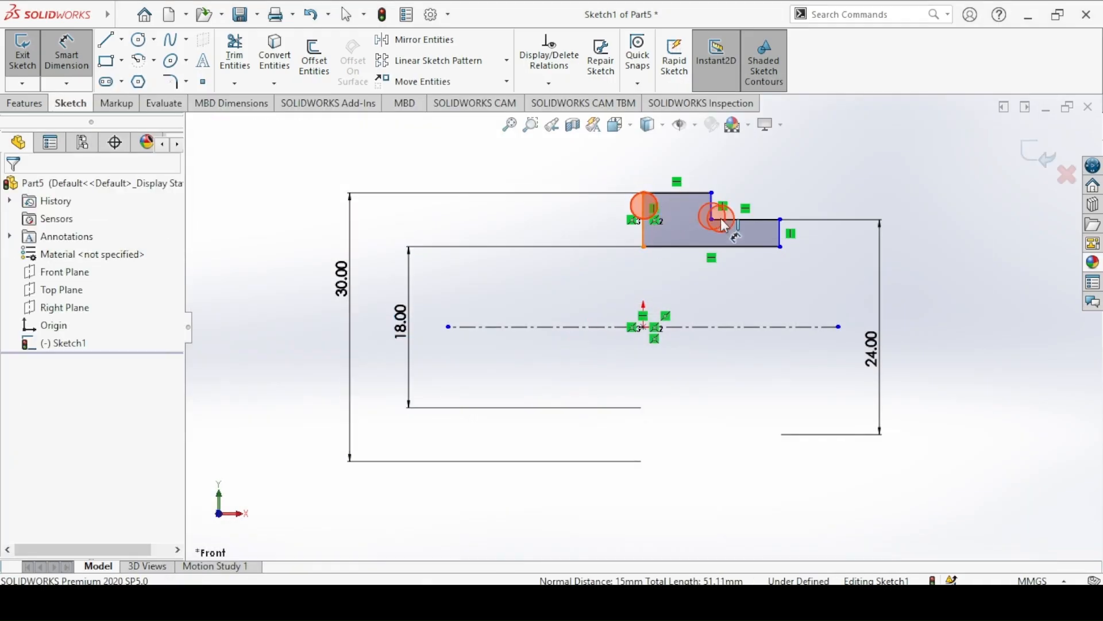
click(786, 233)
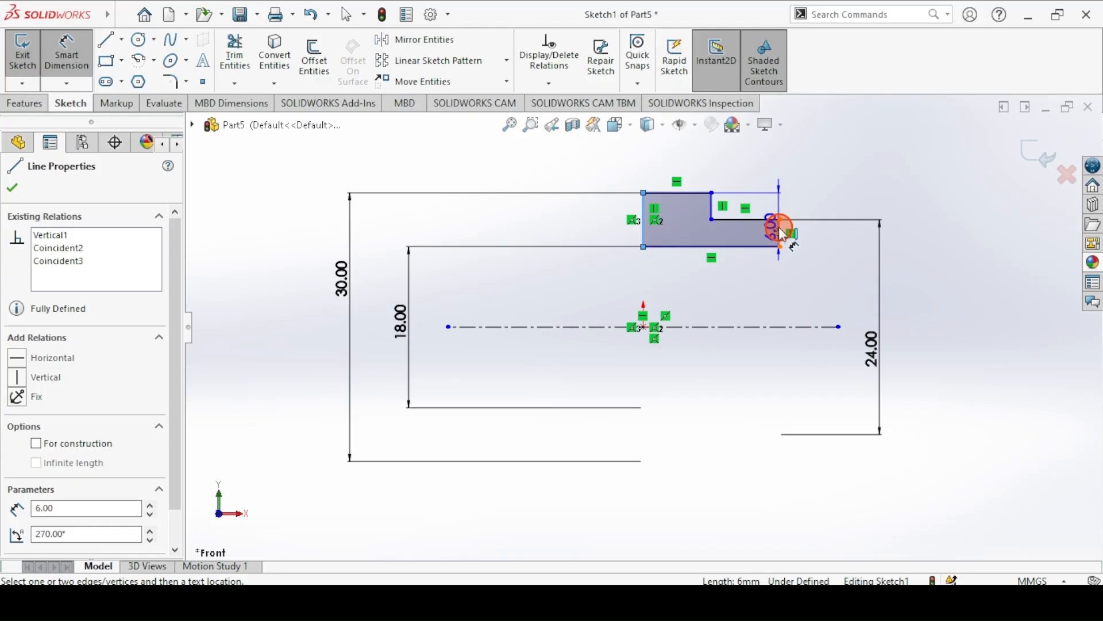
click(781, 231)
click(762, 167)
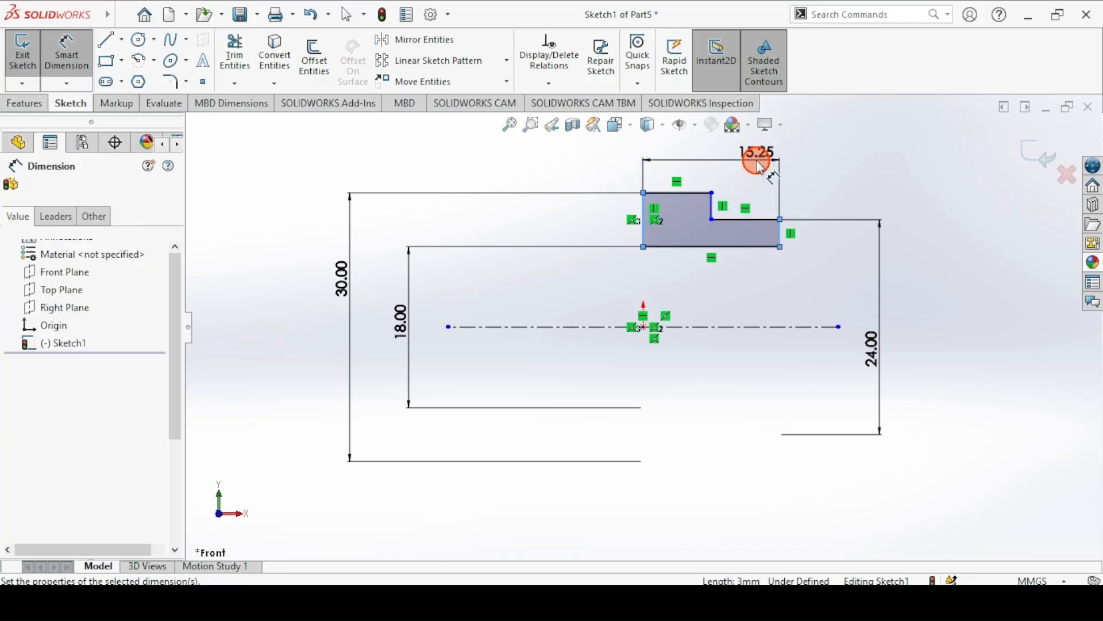
text(21)
key(Return)
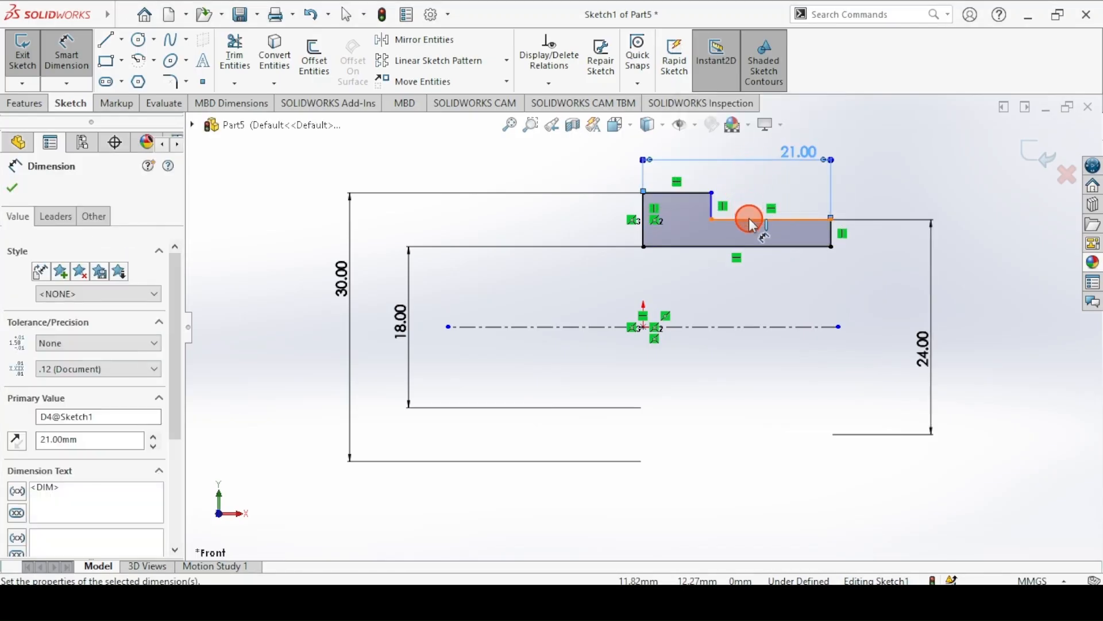
- Dimension the horizontal edge of the smaller-diameter step to 16 mm
click(753, 223)
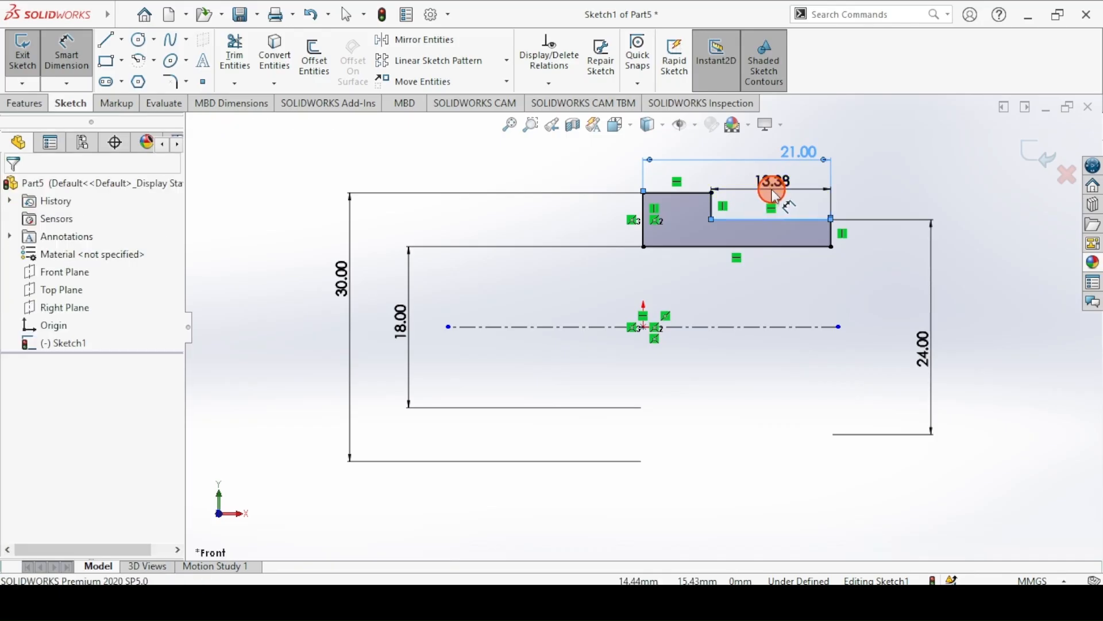
click(773, 191)
text(16)
key(Return)
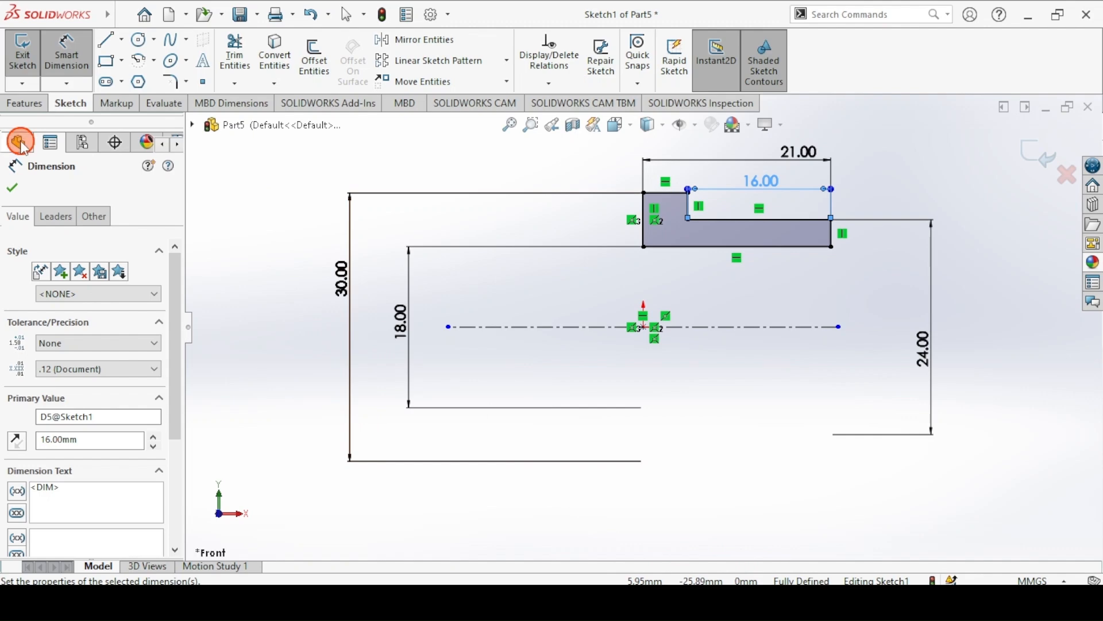
- Revolve the bush profile 360 degrees about the horizontal construction line
click(32, 111)
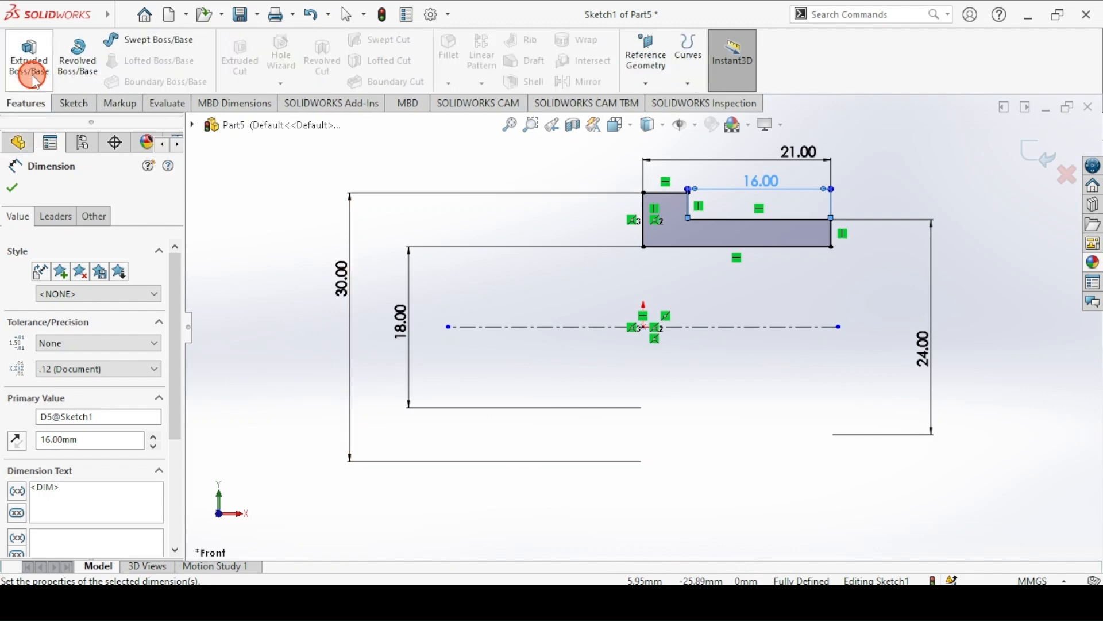
click(89, 52)
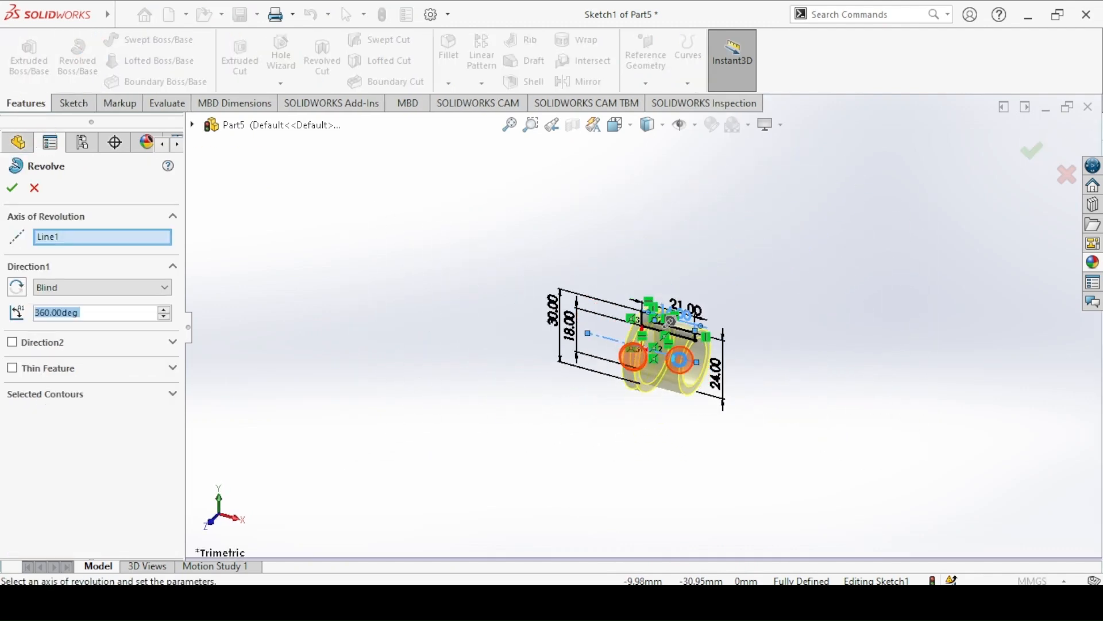
click(10, 191)
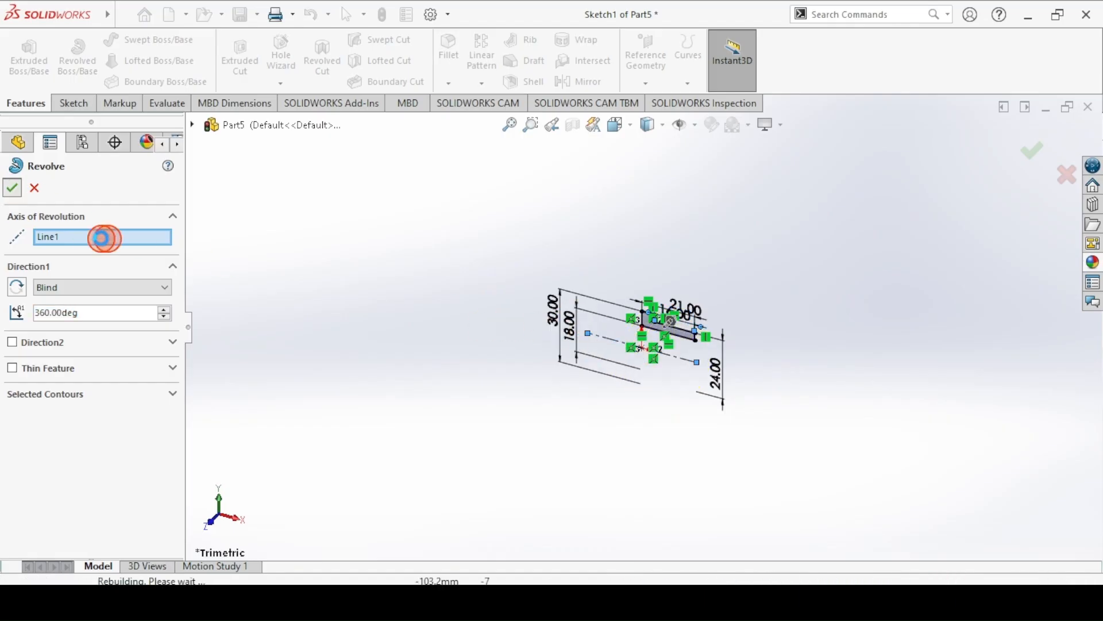
click(363, 346)
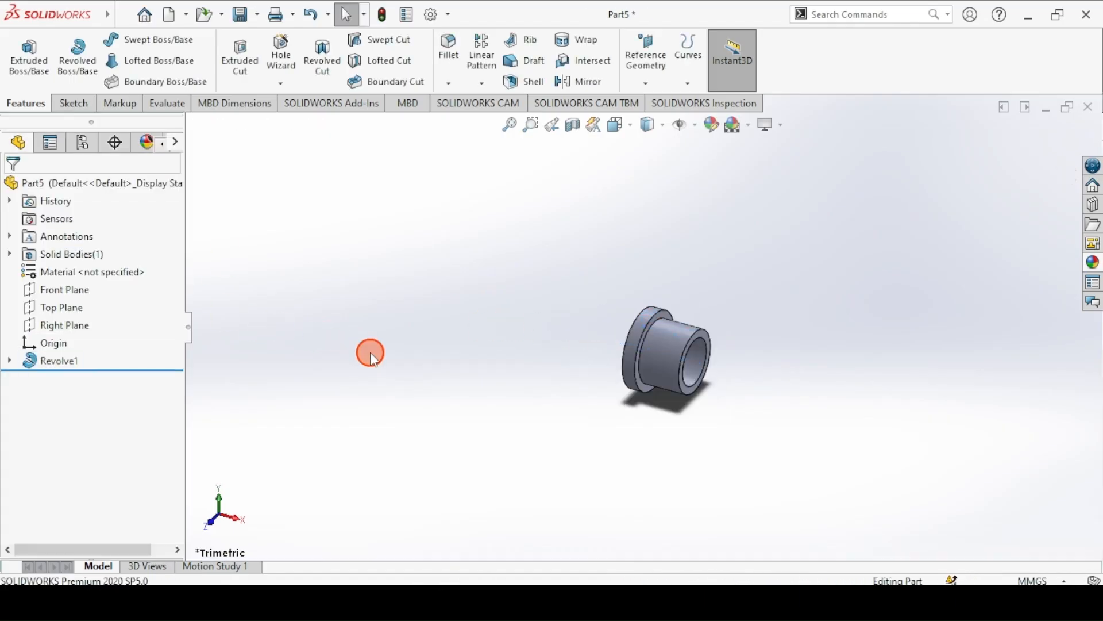
- Switch the scene to a plain white background and colour the entire bush cyan as specified in the drawing
click(749, 125)
click(751, 163)
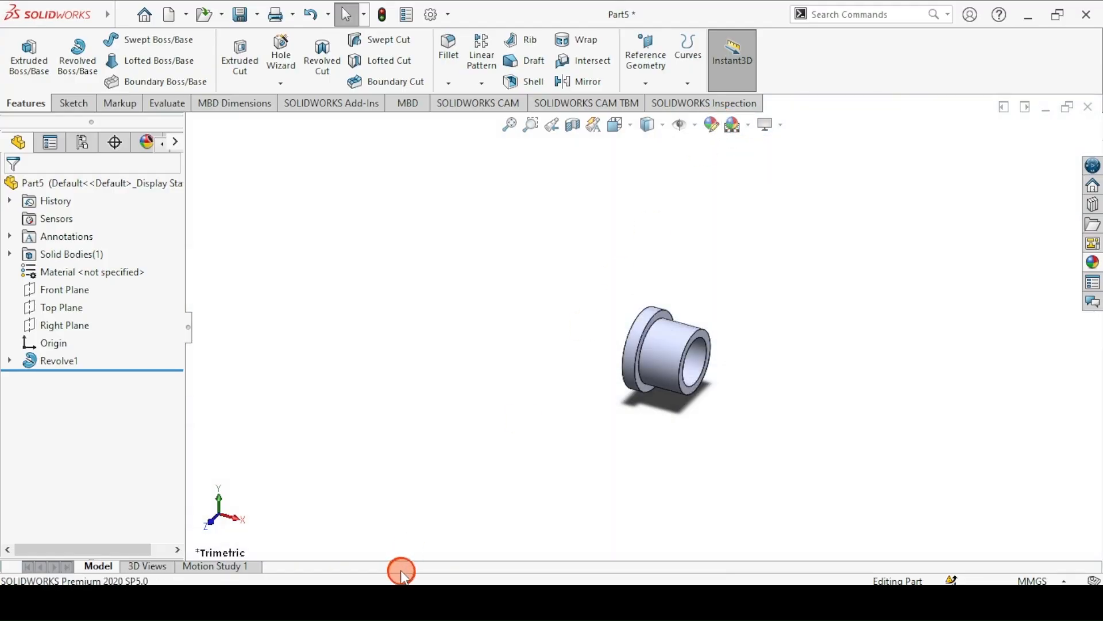
click(402, 598)
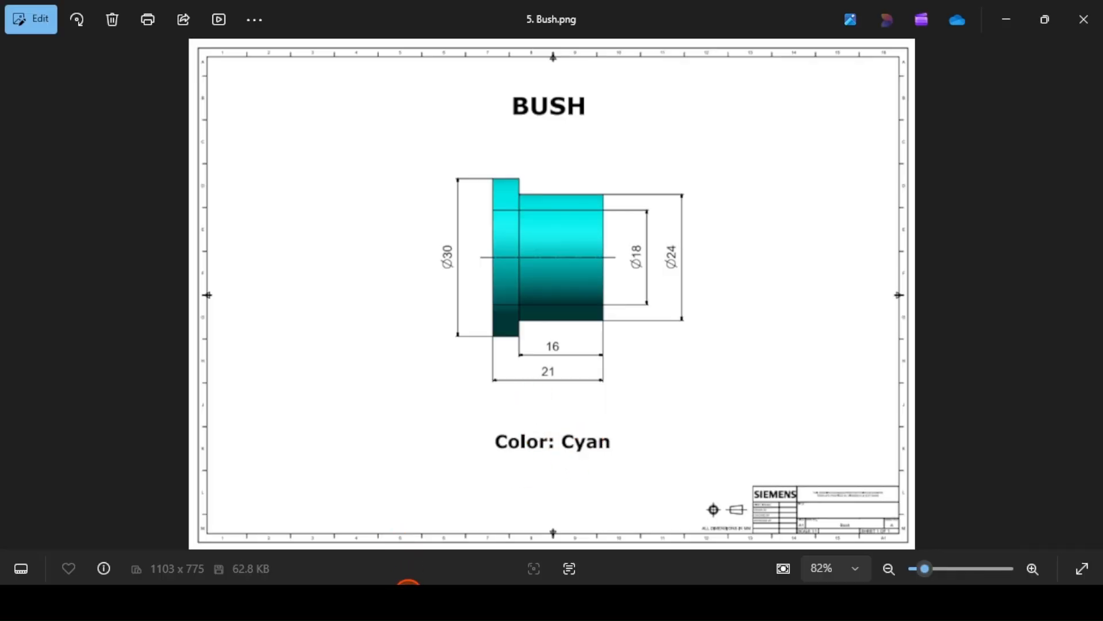
click(409, 597)
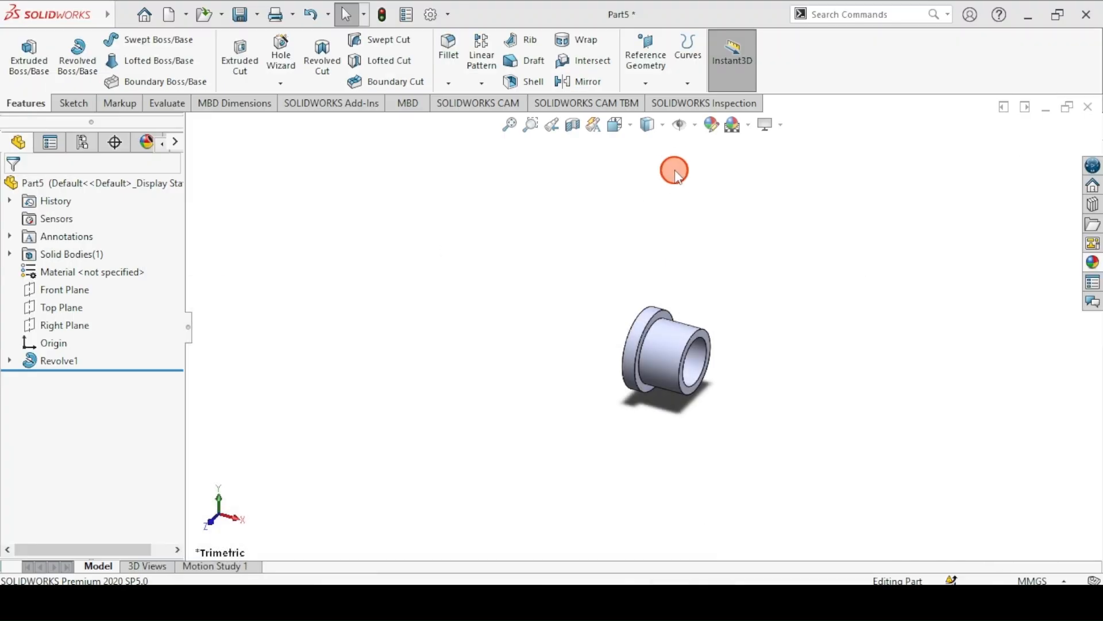
click(712, 134)
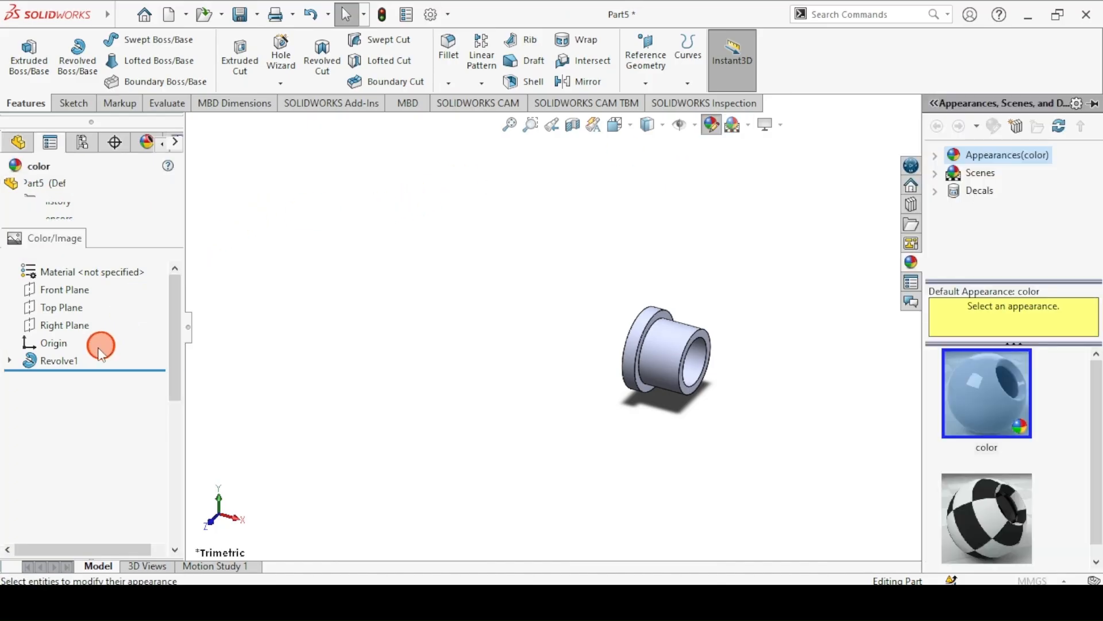
click(96, 522)
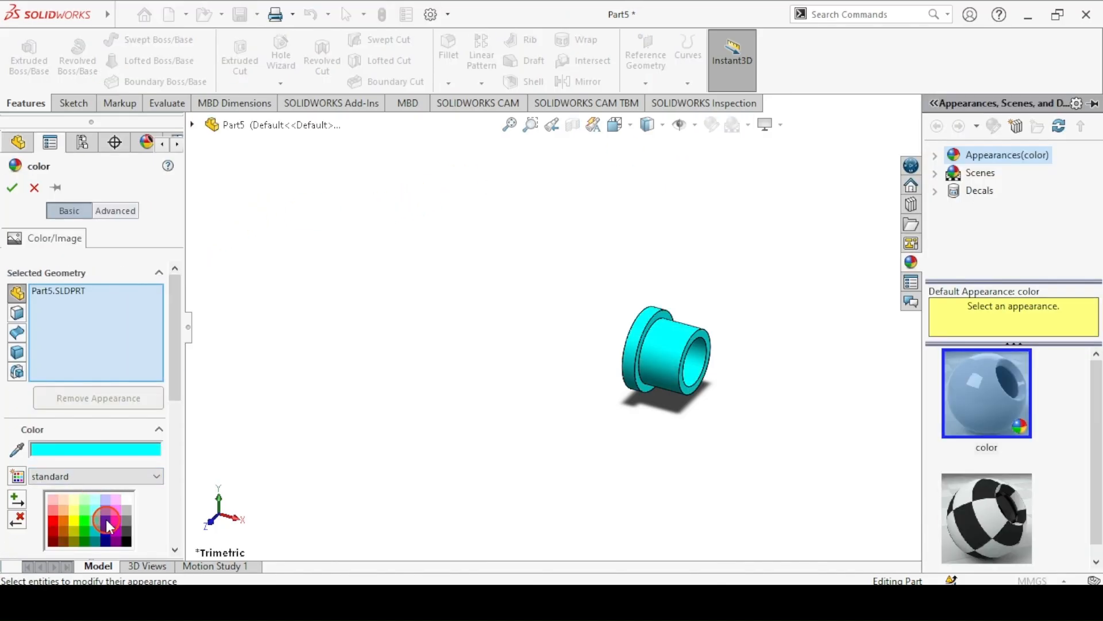
click(11, 187)
click(425, 272)
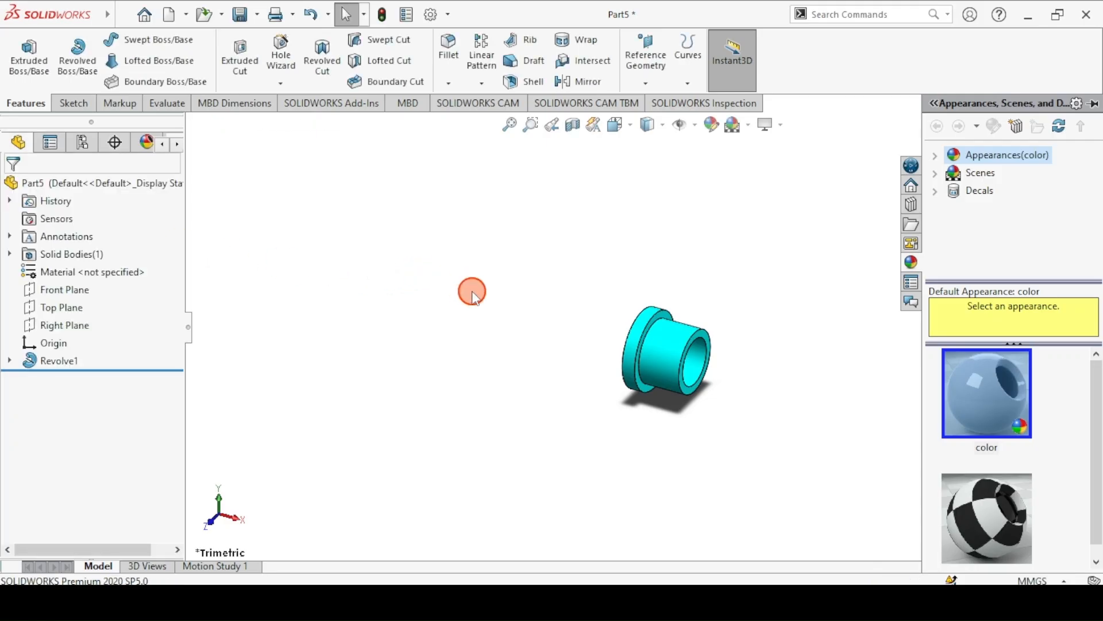
- Save the bush part as "4. Bush" in the Roller Support Assembly folder
click(670, 177)
key(ctrl+7)
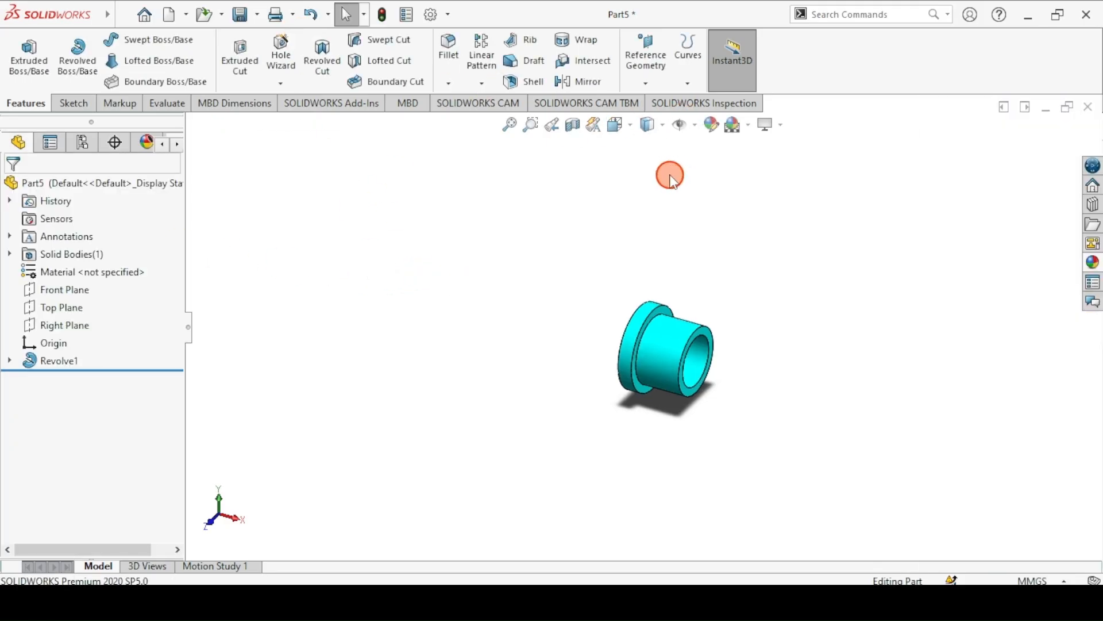
click(238, 15)
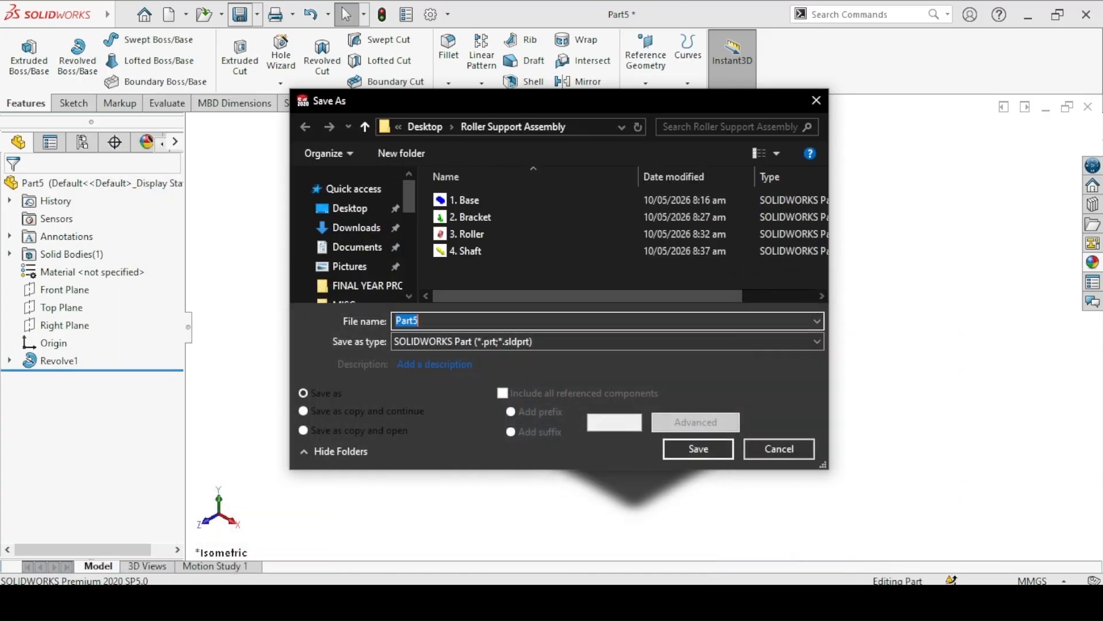
text(4. Bush)
click(725, 449)
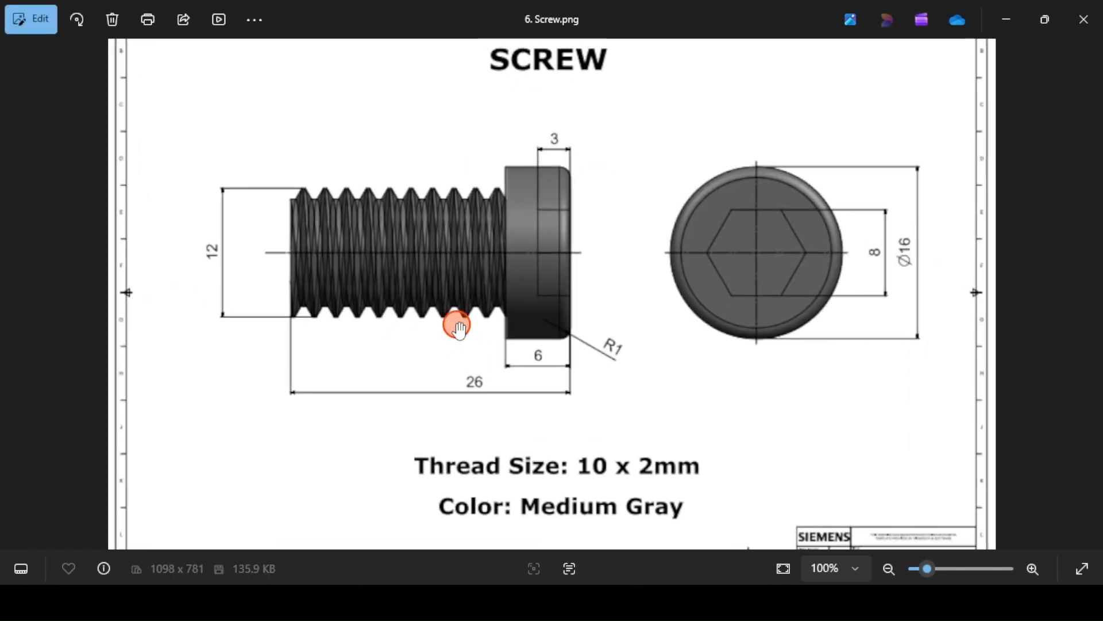
- Consult the screw drawing and create a new part document for the screw
scroll(457, 319, down, 1)
key(Right)
key(Left)
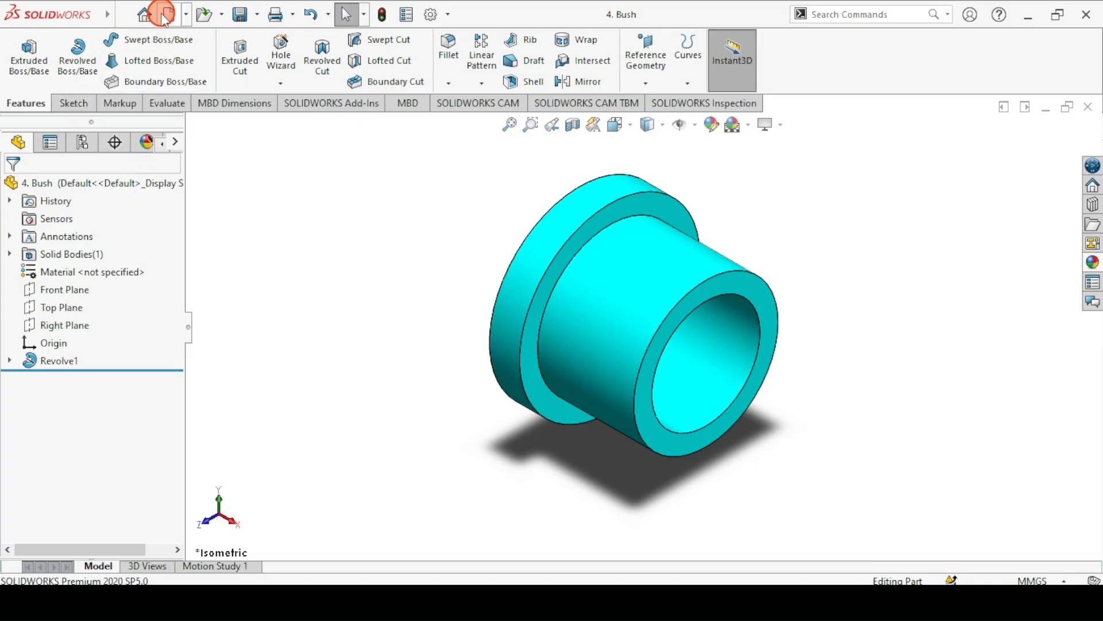
click(169, 13)
click(671, 505)
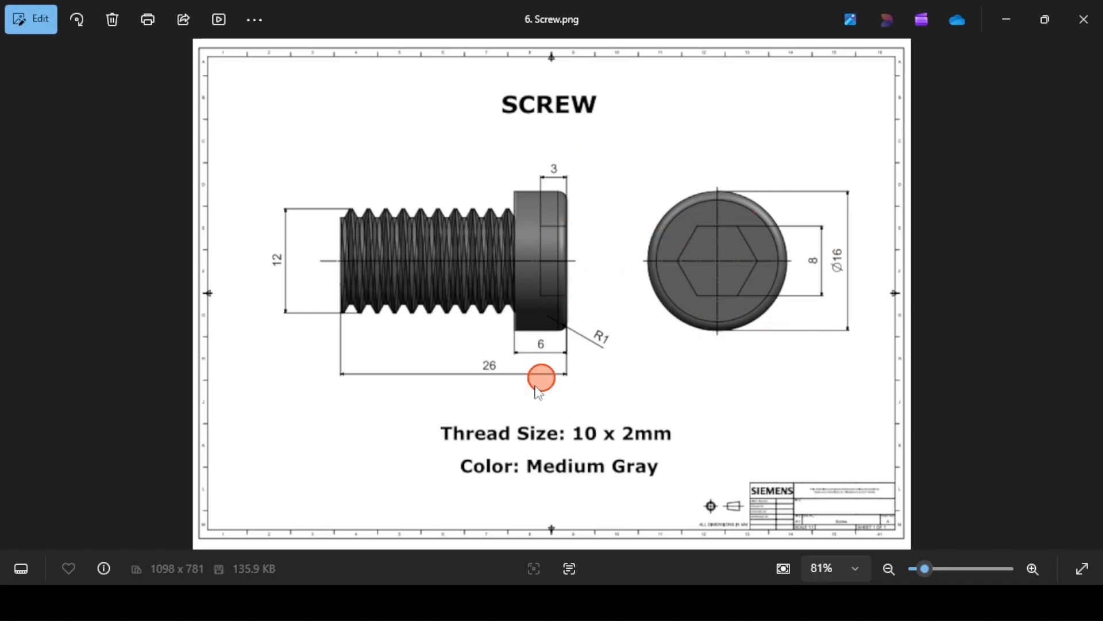
click(398, 597)
- Start an extruded boss on the Front Plane and sketch a circle about 75.5 mm in diameter centred on the origin
click(28, 57)
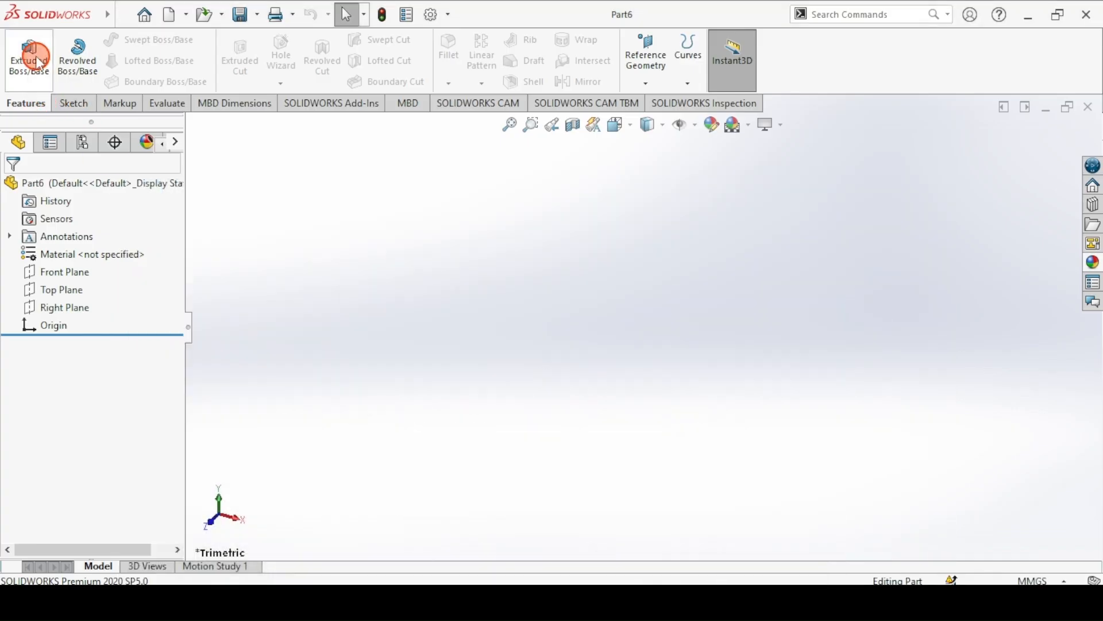
click(520, 197)
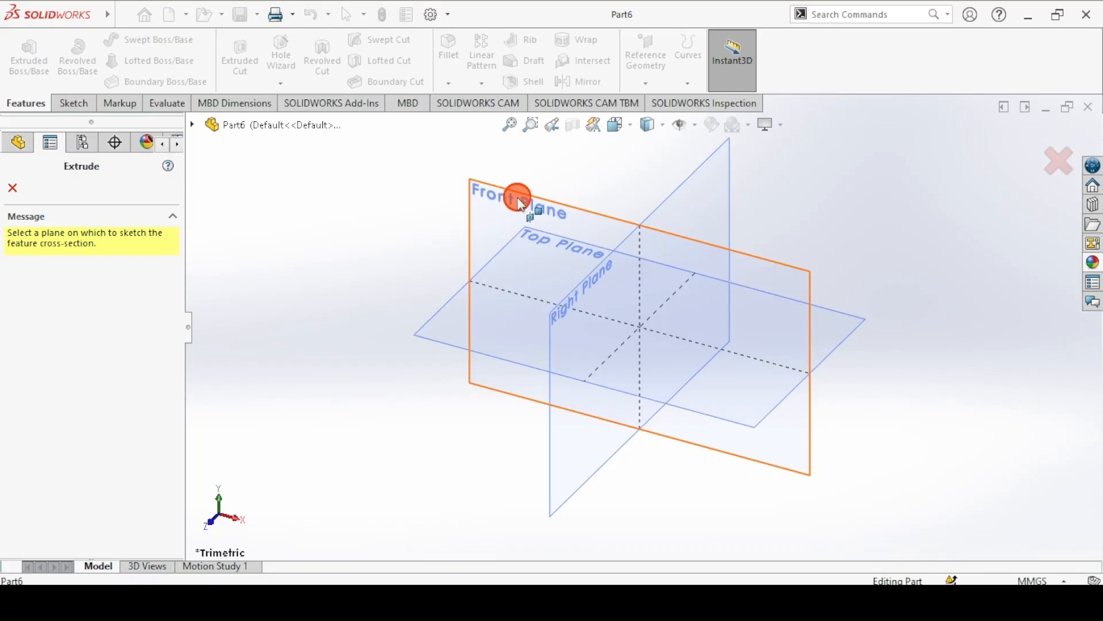
click(133, 47)
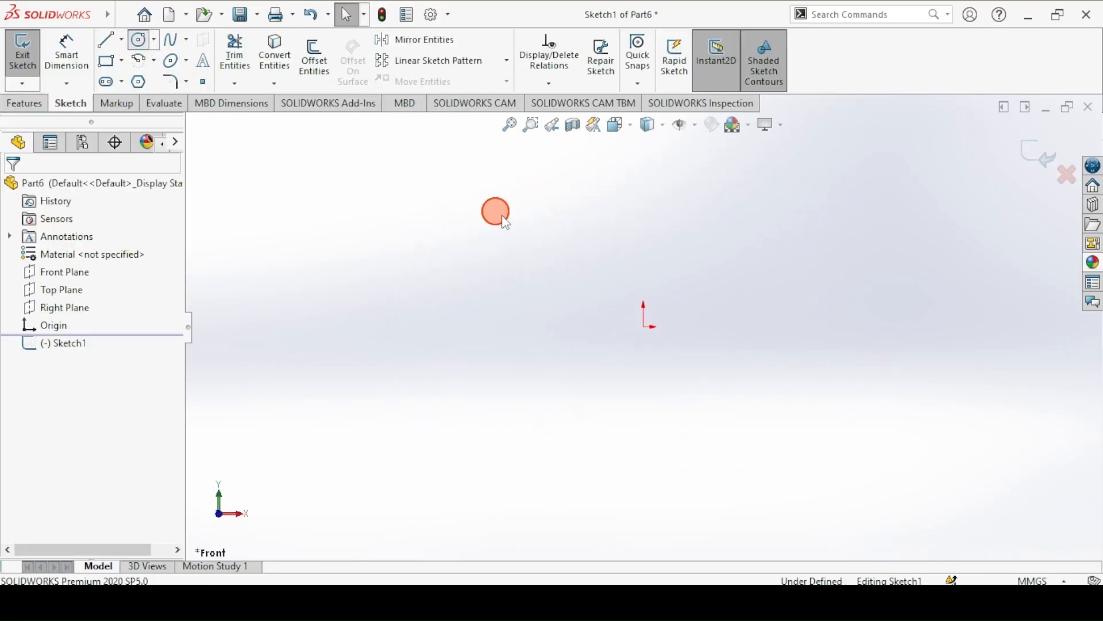
click(646, 327)
click(570, 263)
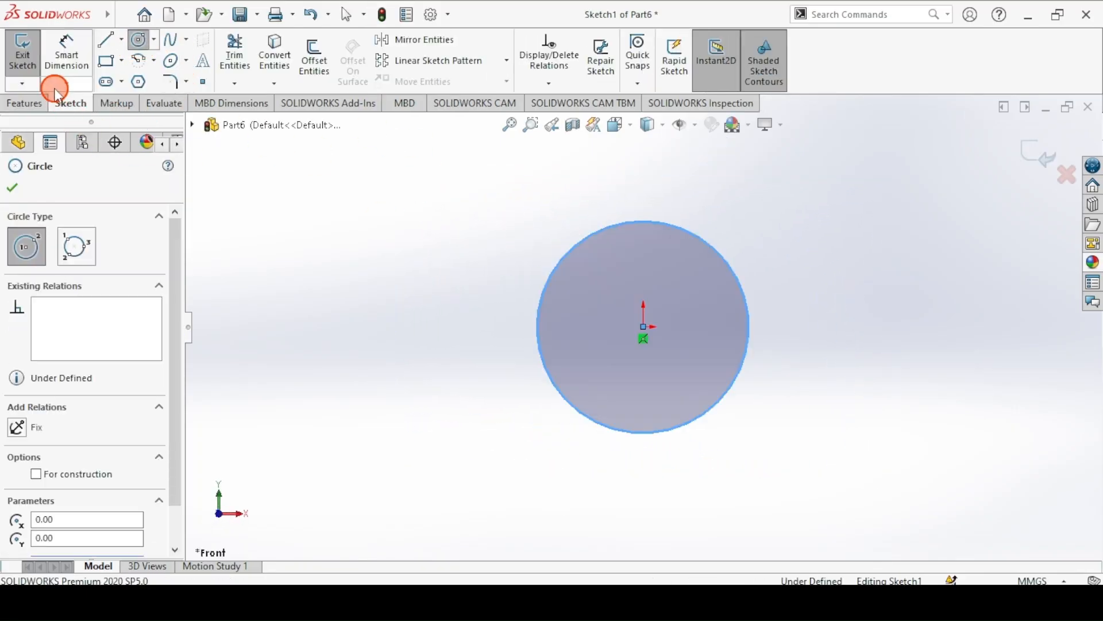
key(Escape)
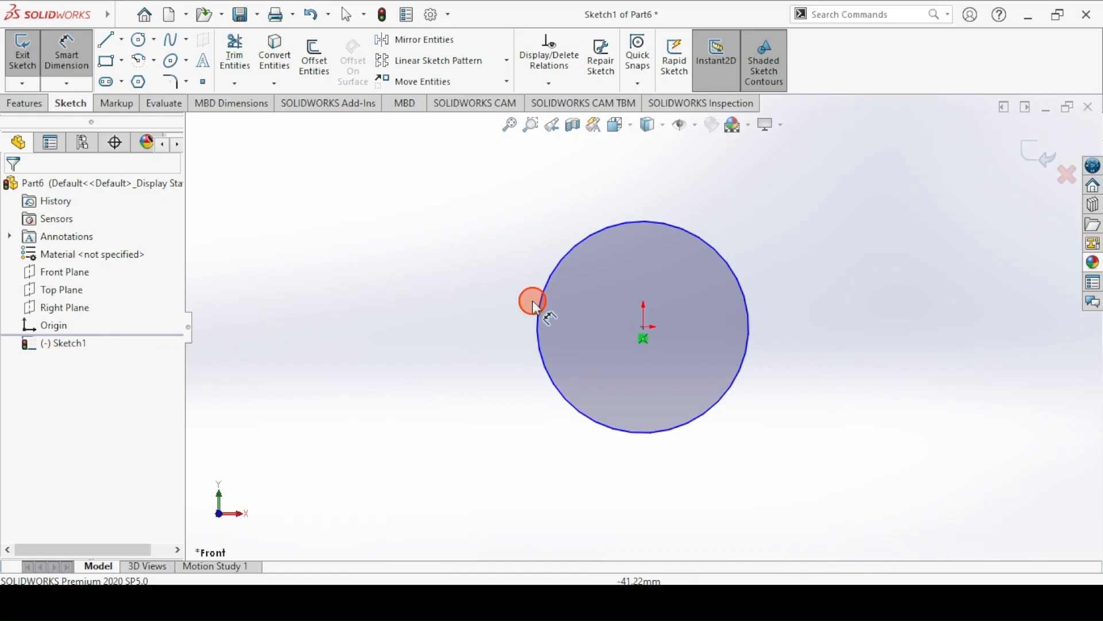
- Set the circle's diameter to 16 mm and extrude it as a blind boss 6 mm deep for the screw head
click(543, 306)
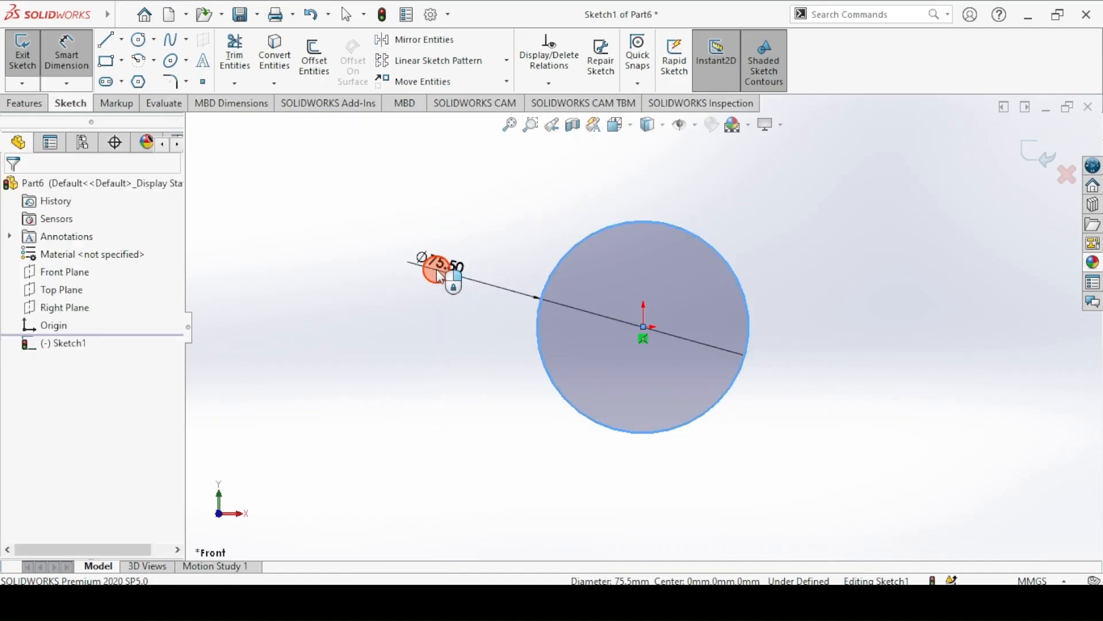
click(439, 275)
text(16)
key(Return)
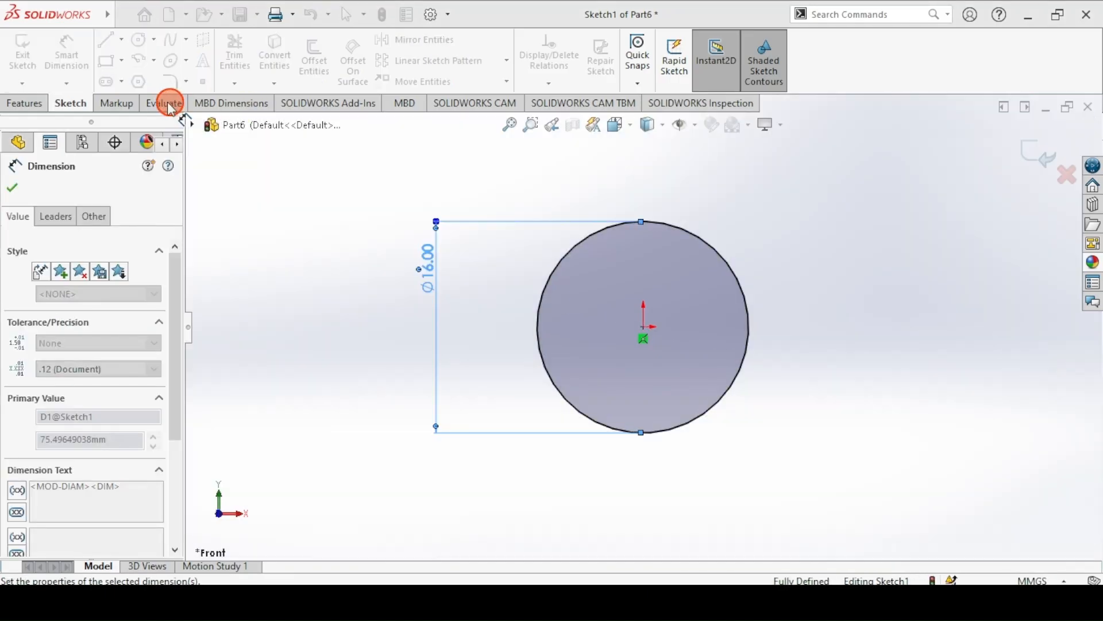
click(23, 53)
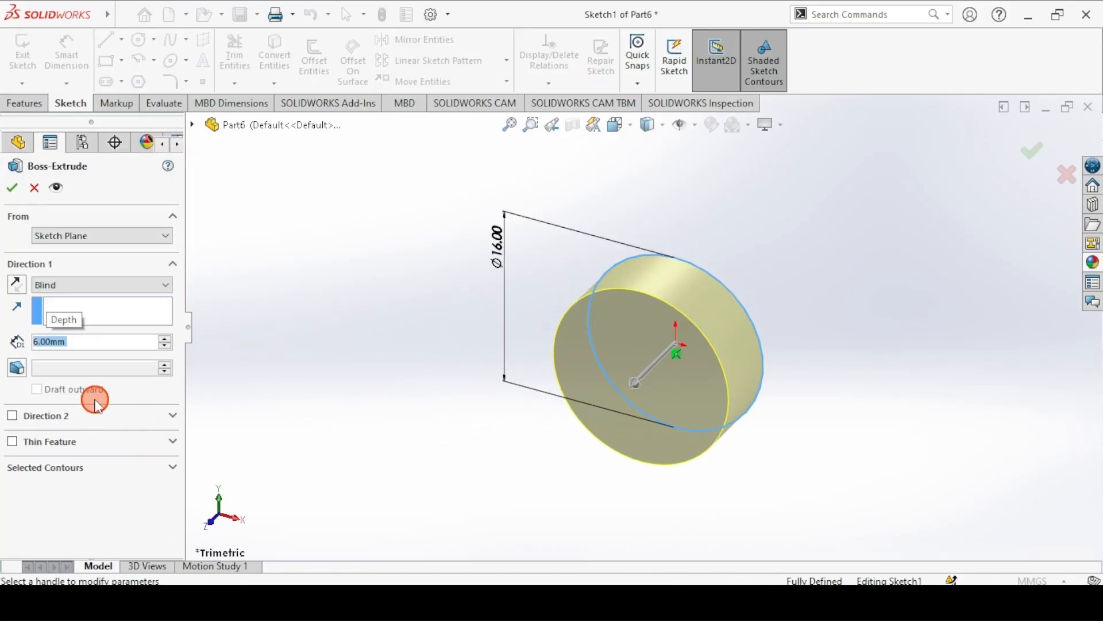
click(13, 186)
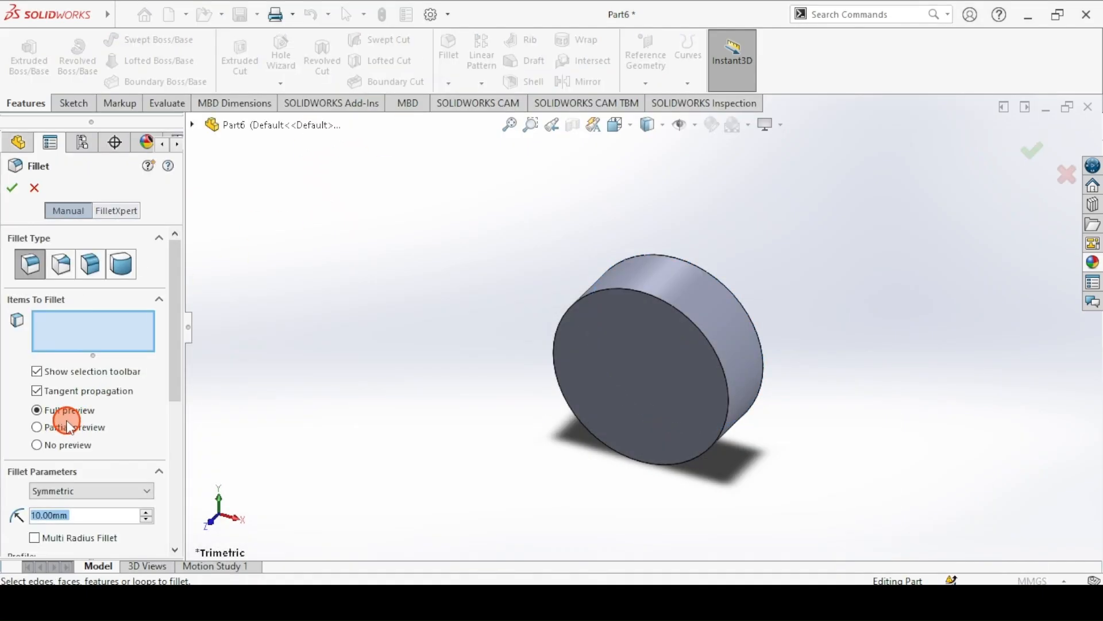
- Fillet the circular edge on the sketch-plane end of the screw head with a 1 mm radius
click(72, 513)
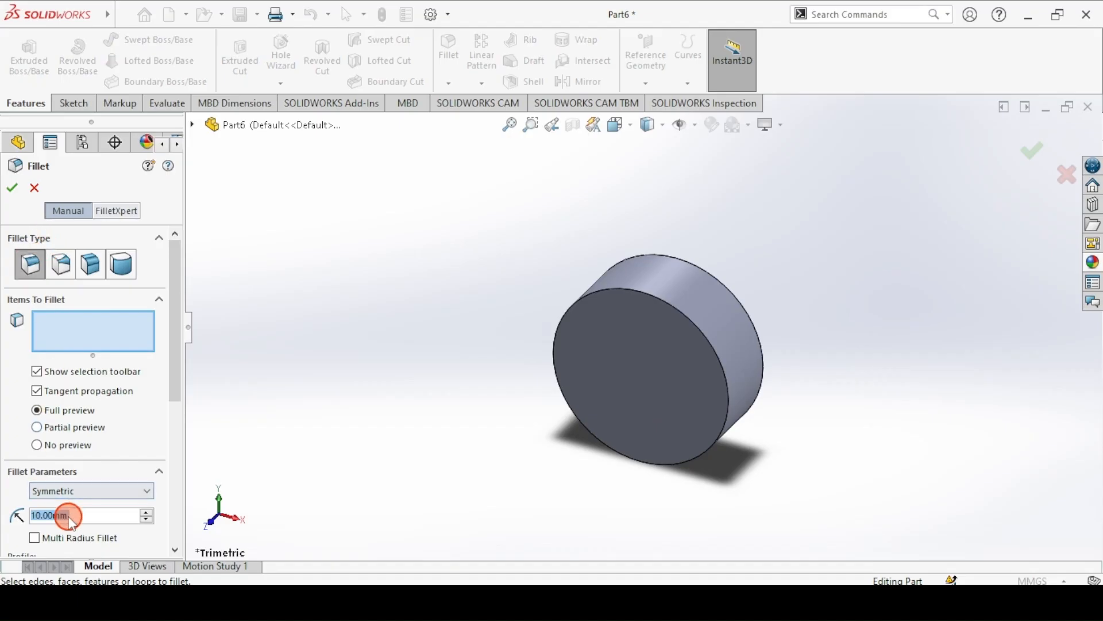
text(1)
key(Return)
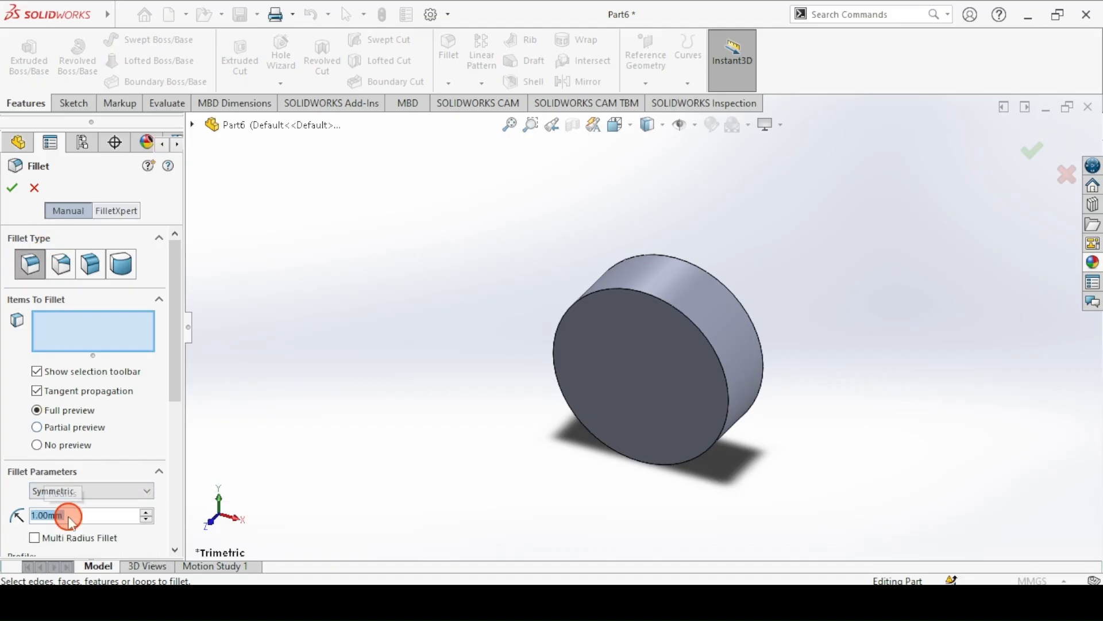
click(707, 274)
click(20, 217)
click(13, 187)
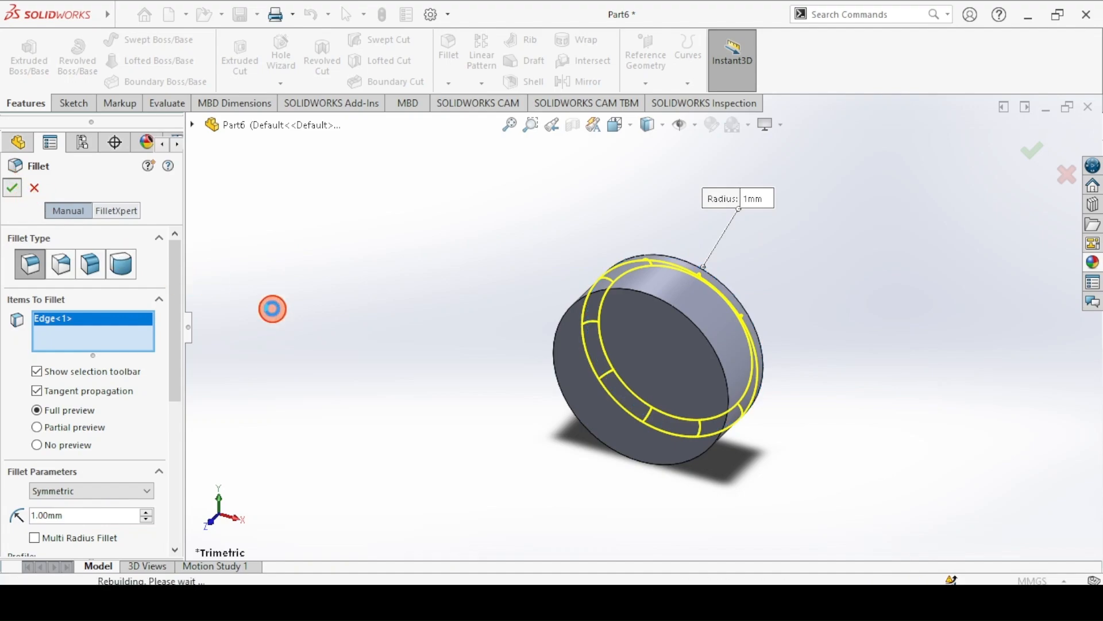
- Start an extruded cut on the filleted end face and sketch an inscribed-circle hexagon about 8.2 mm across flats, centred on the origin
click(426, 593)
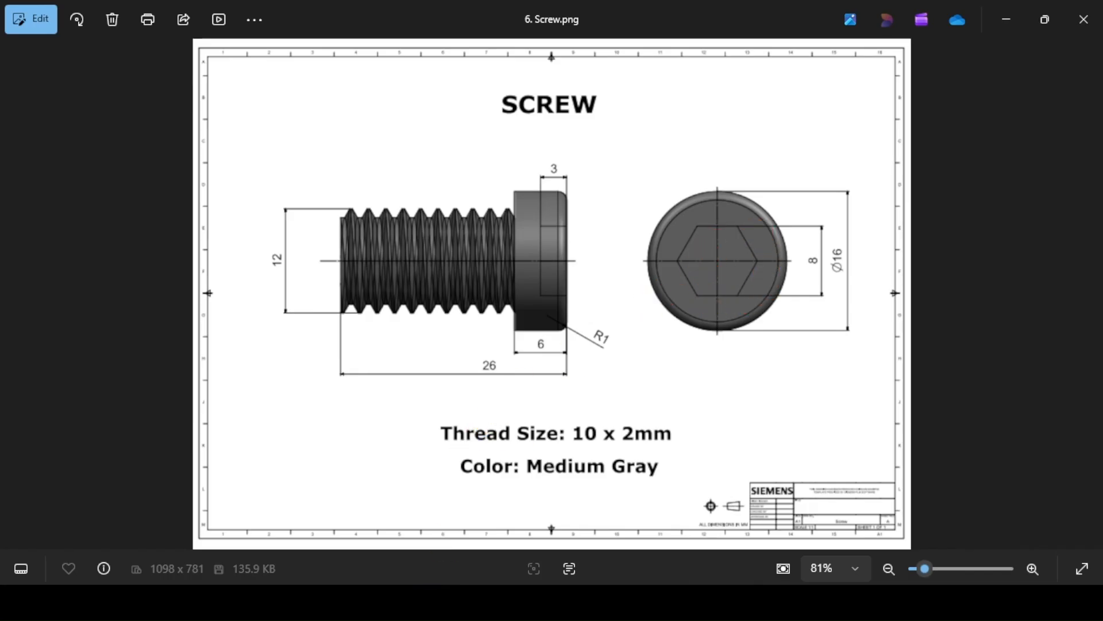
key(alt+Tab)
middle_drag(522, 468, 433, 417)
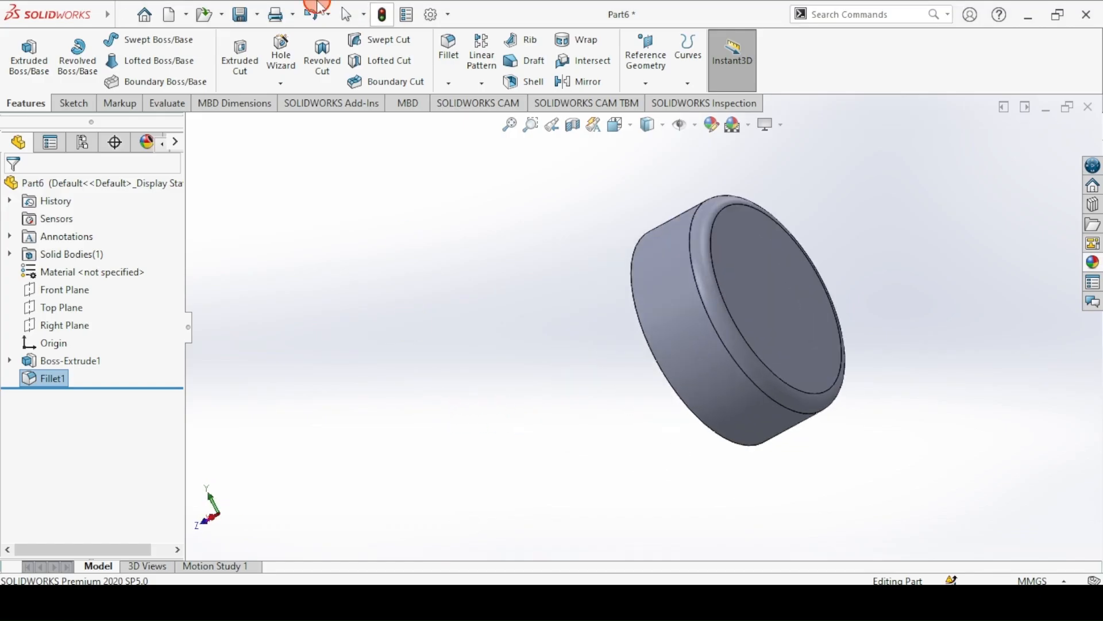
click(284, 61)
click(747, 270)
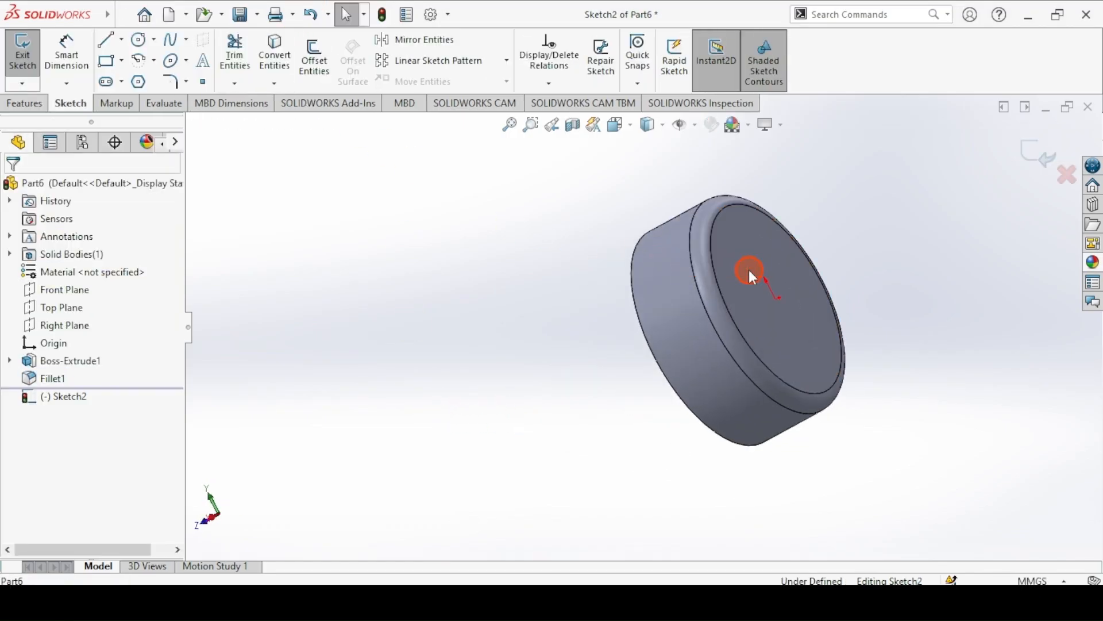
click(138, 81)
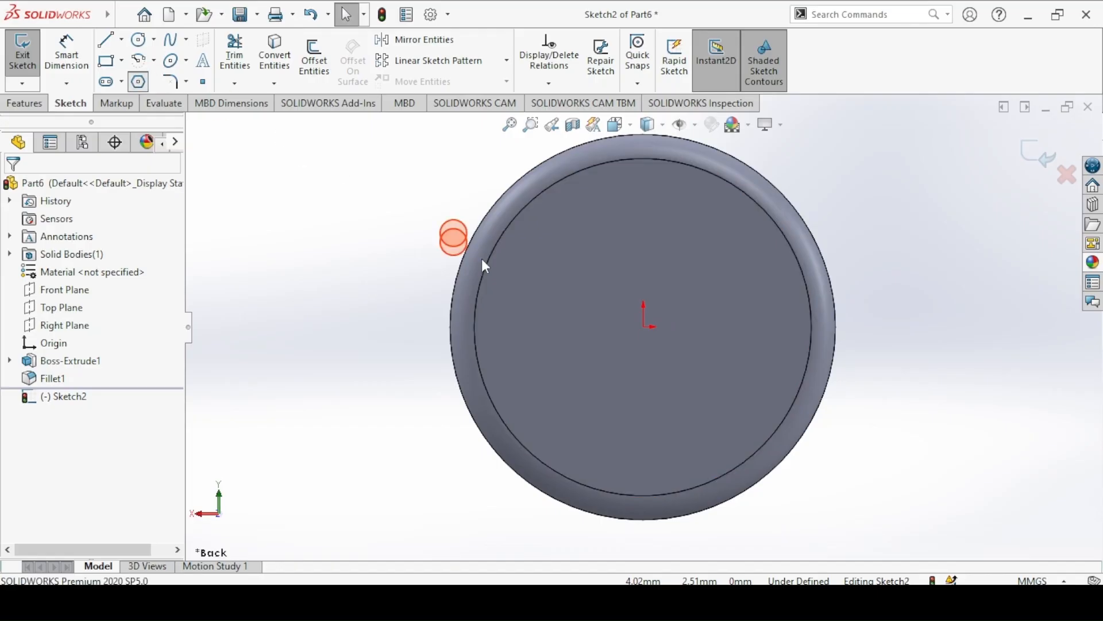
click(643, 325)
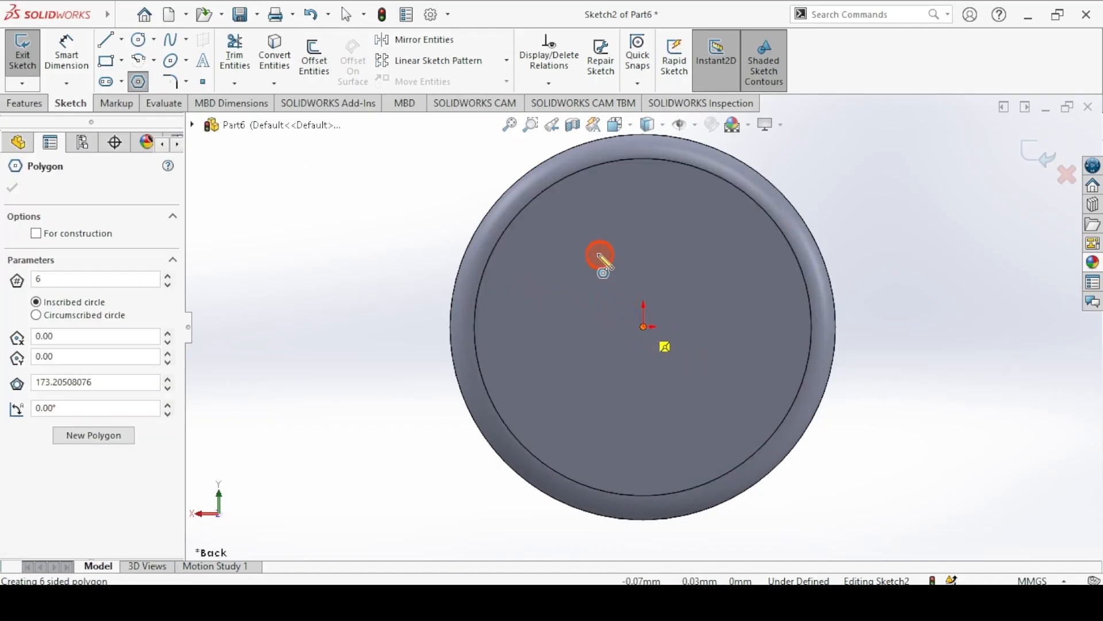
click(585, 228)
key(Escape)
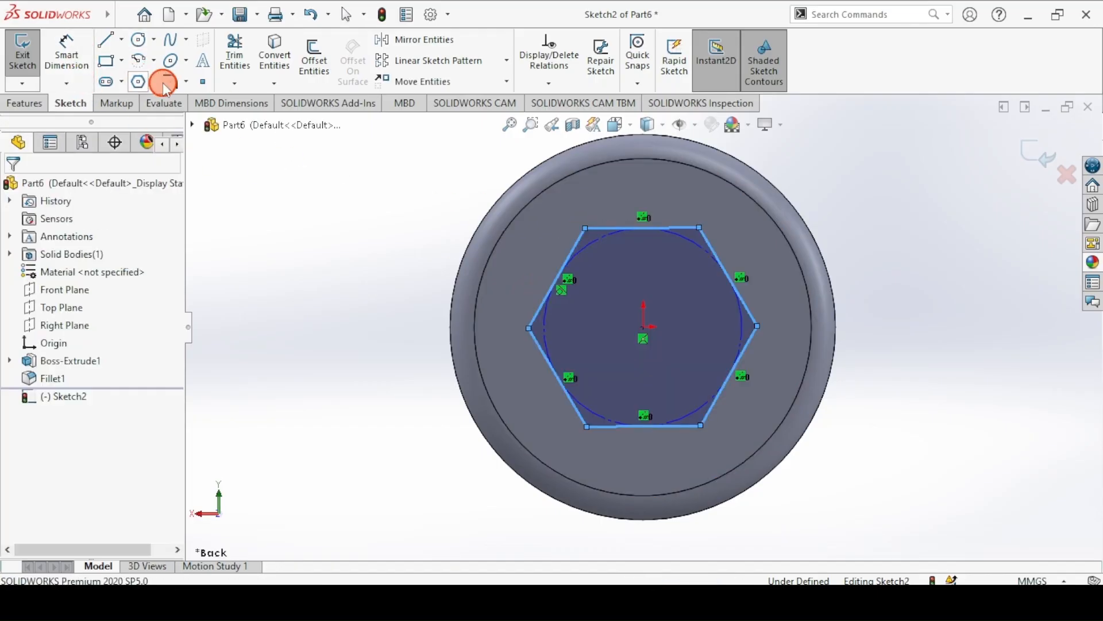
- Add a horizontal relation to the upper side of the hexagon
click(613, 236)
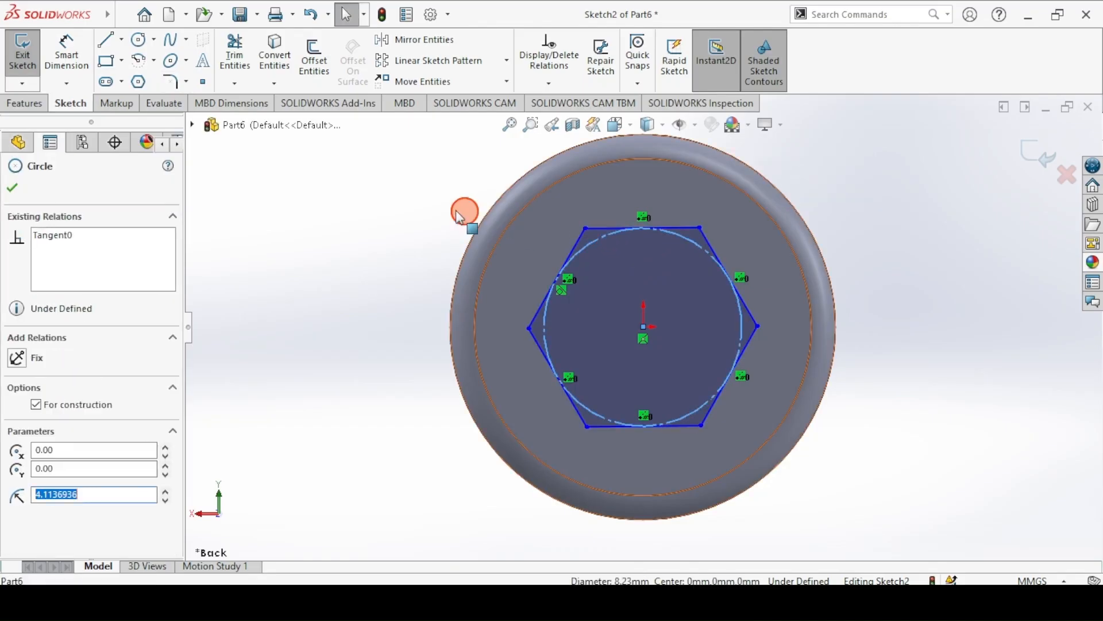
click(464, 213)
click(608, 227)
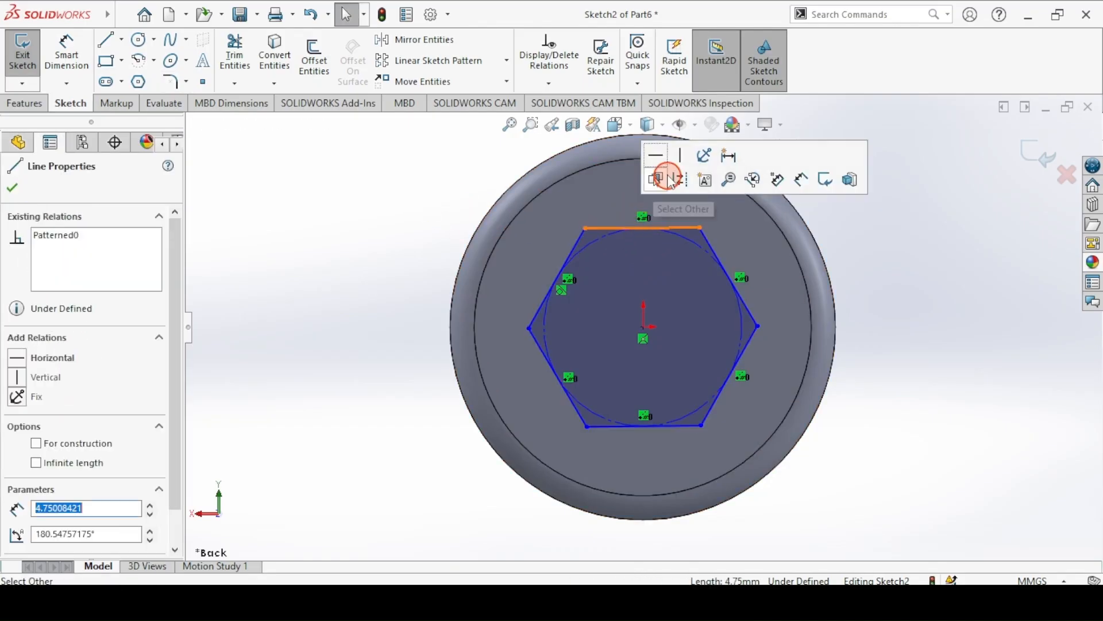
click(626, 162)
- Check the screw drawing and dimension the hexagon to 8 mm between its upper and lower sides
click(362, 489)
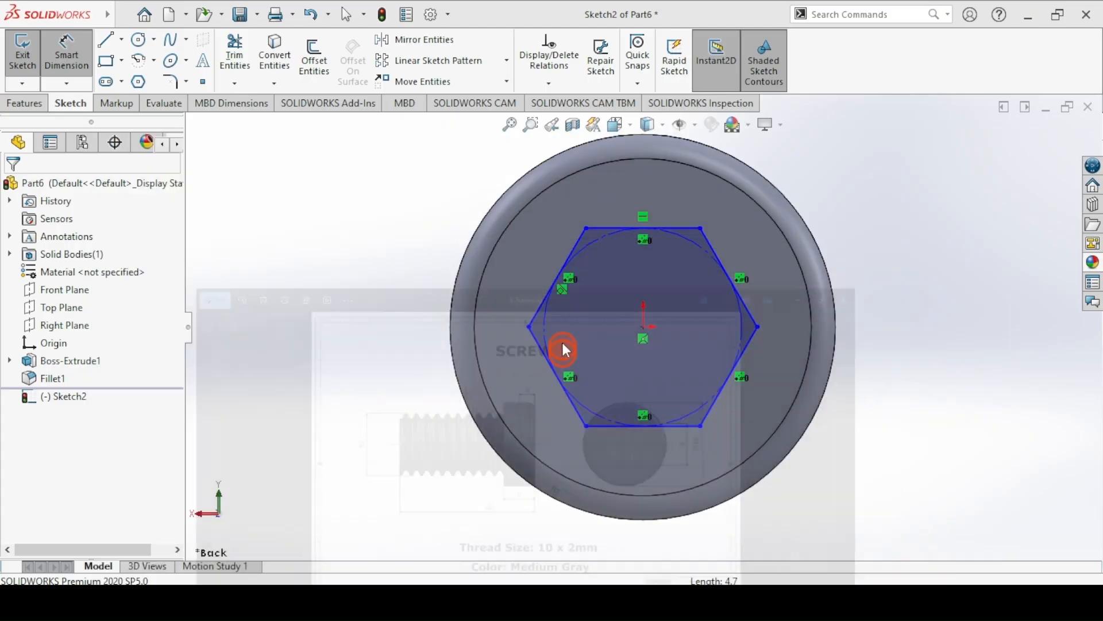
click(609, 425)
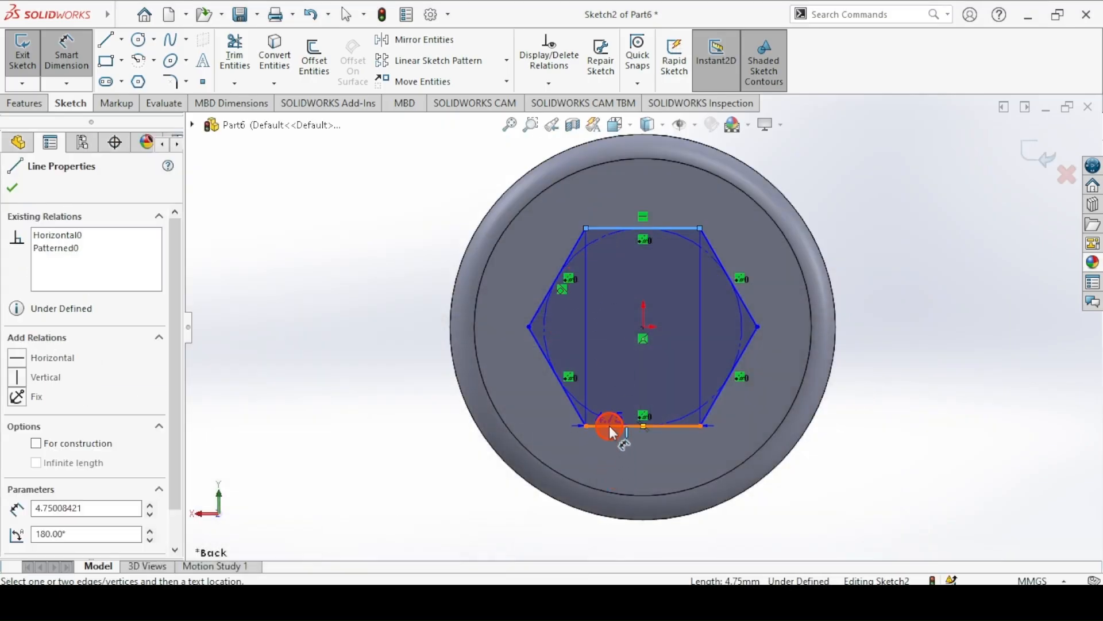
click(364, 340)
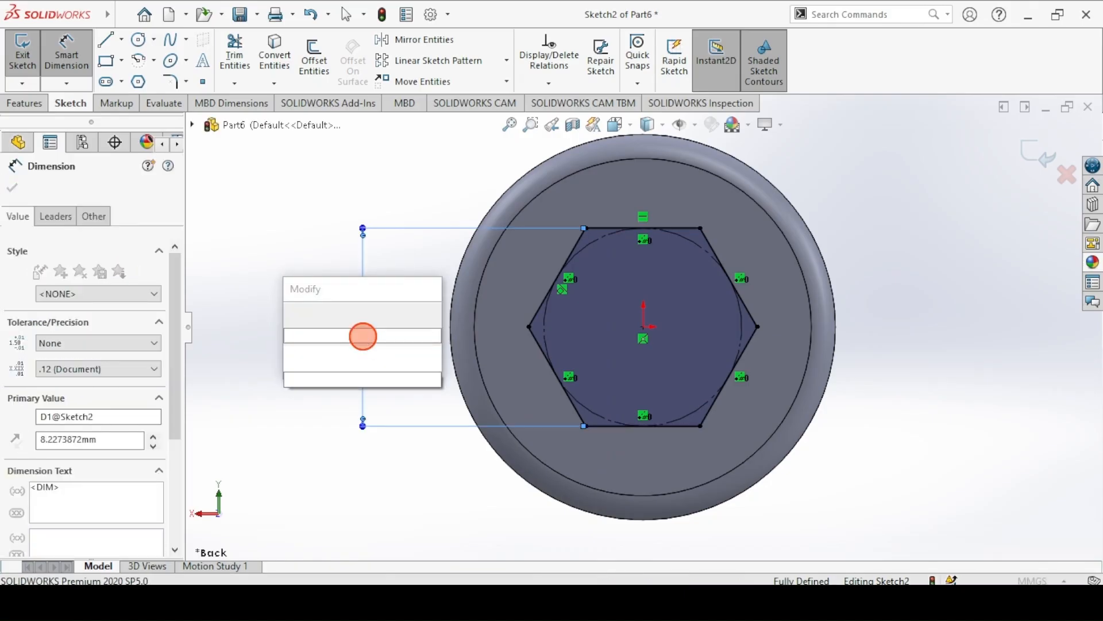
text(8)
key(Return)
click(746, 375)
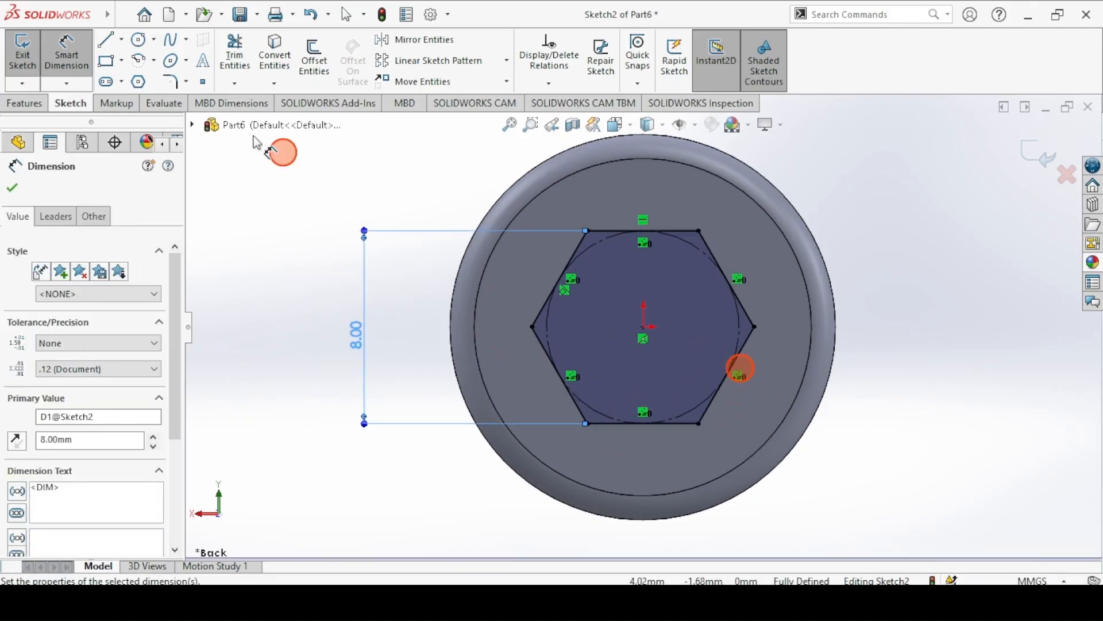
- Cut the hexagon 3 mm deep into the screw head as a blind socket, matching the depth on the drawing
click(13, 68)
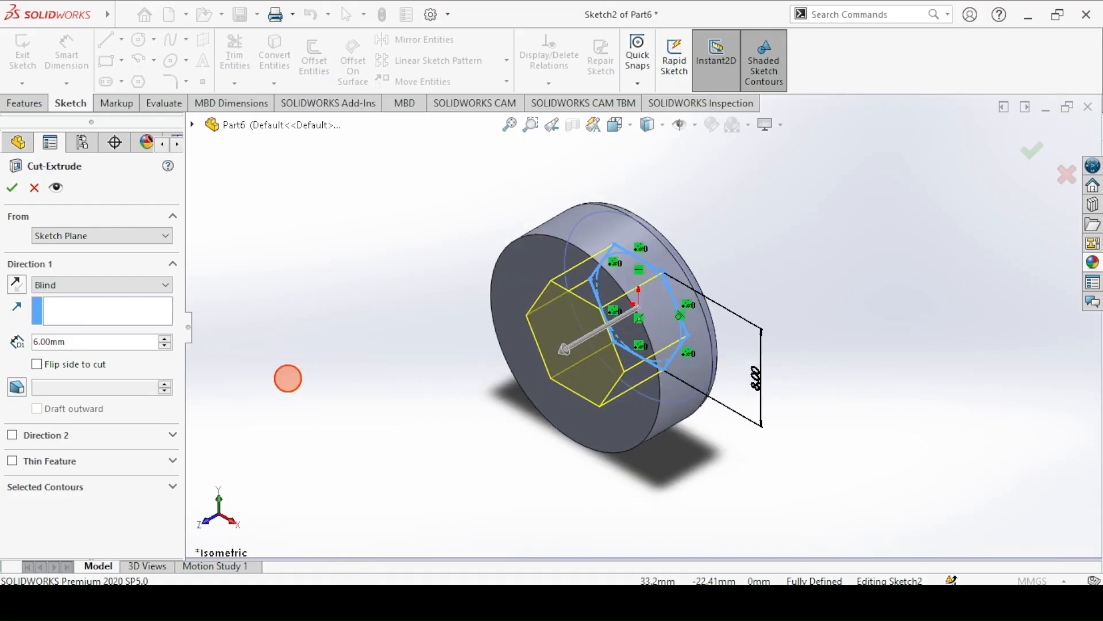
click(460, 600)
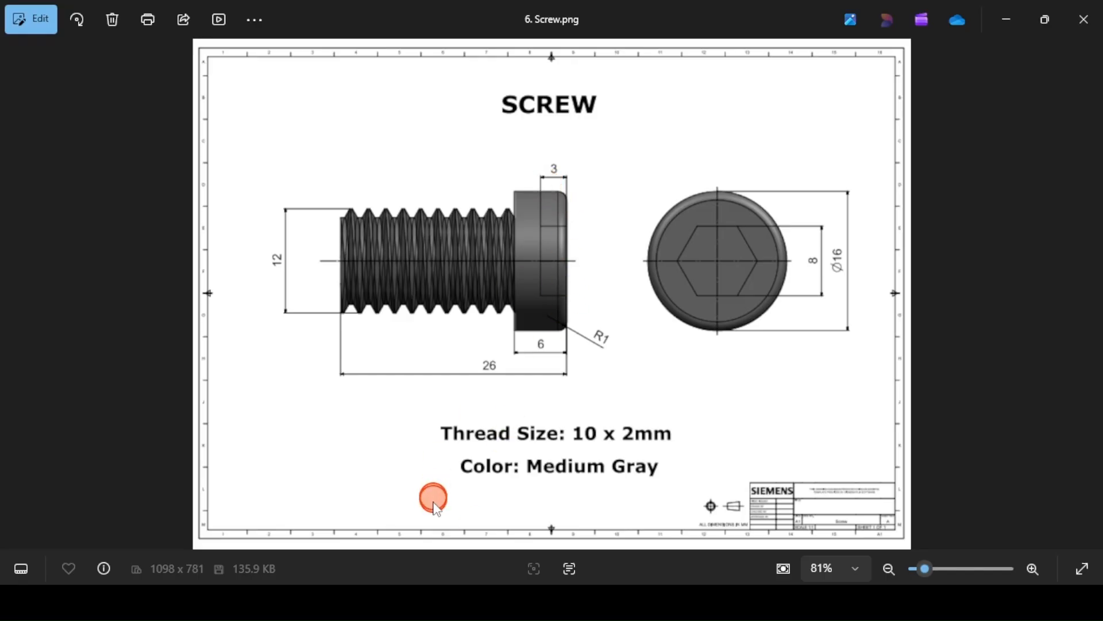
click(386, 600)
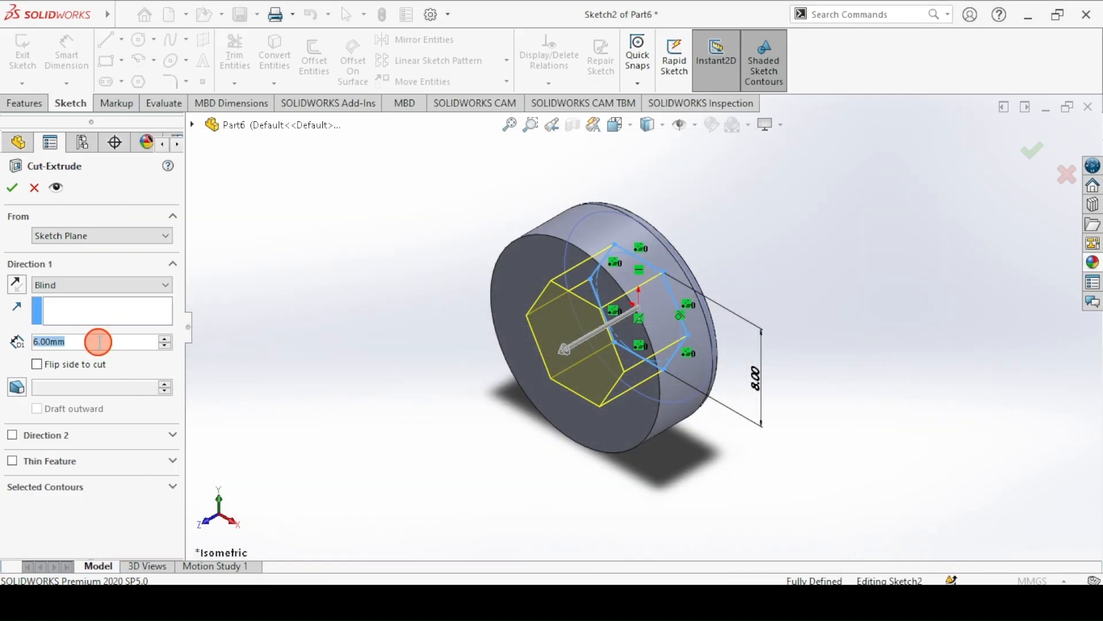
text(3)
key(Return)
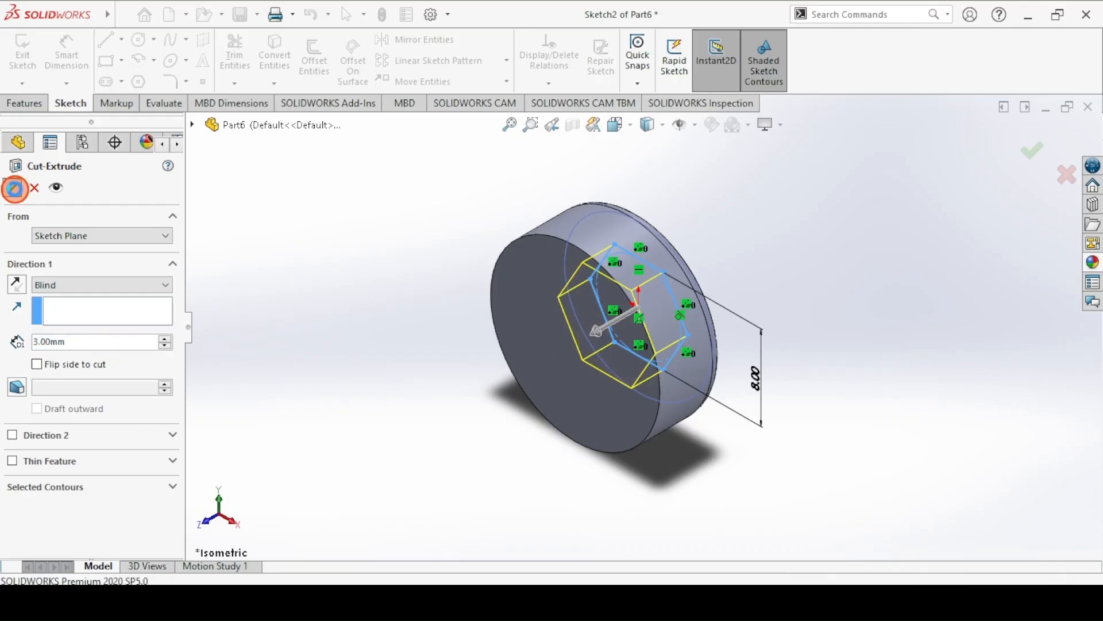
click(14, 189)
middle_drag(386, 325, 389, 362)
click(389, 361)
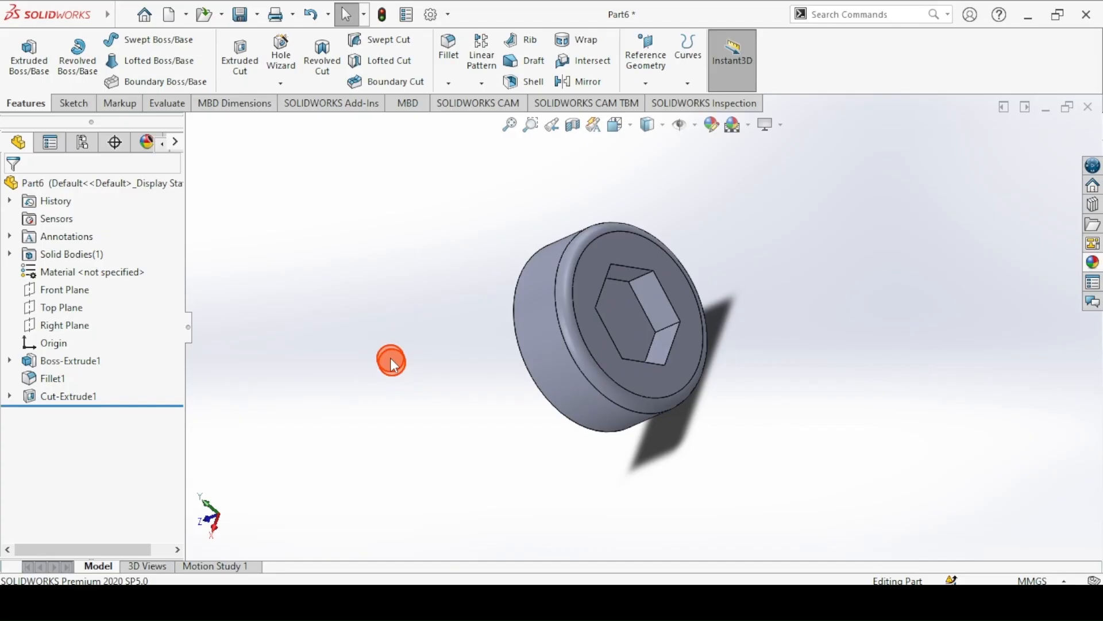
key(ctrl+7)
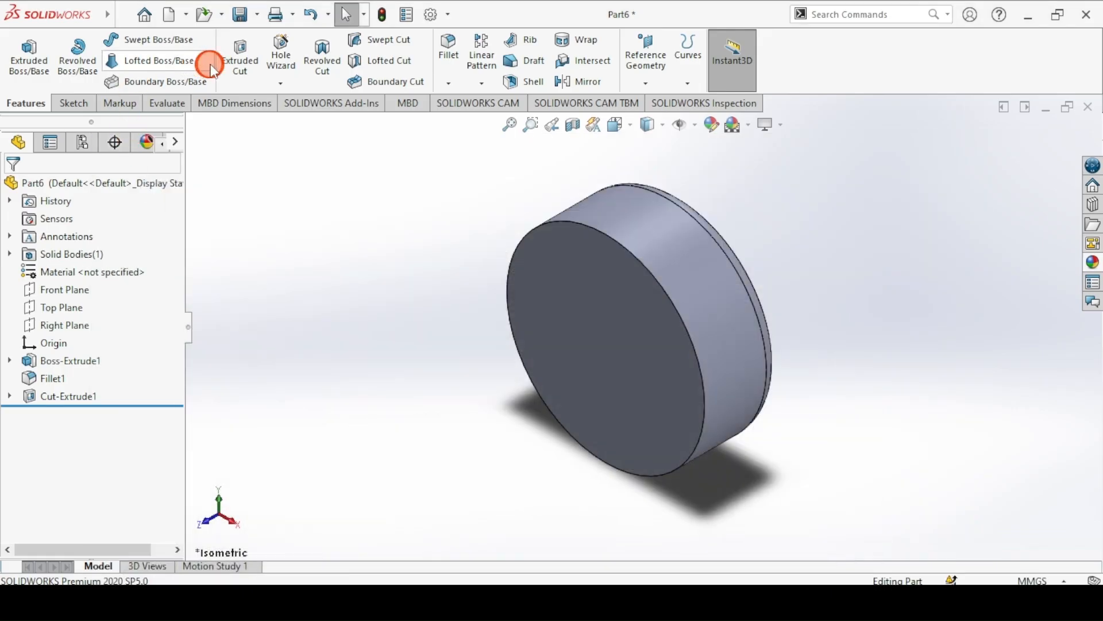
- Start a boss extrude on the flat underside of the screw head and sketch an origin-centred circle about 11.9 mm in diameter
click(564, 292)
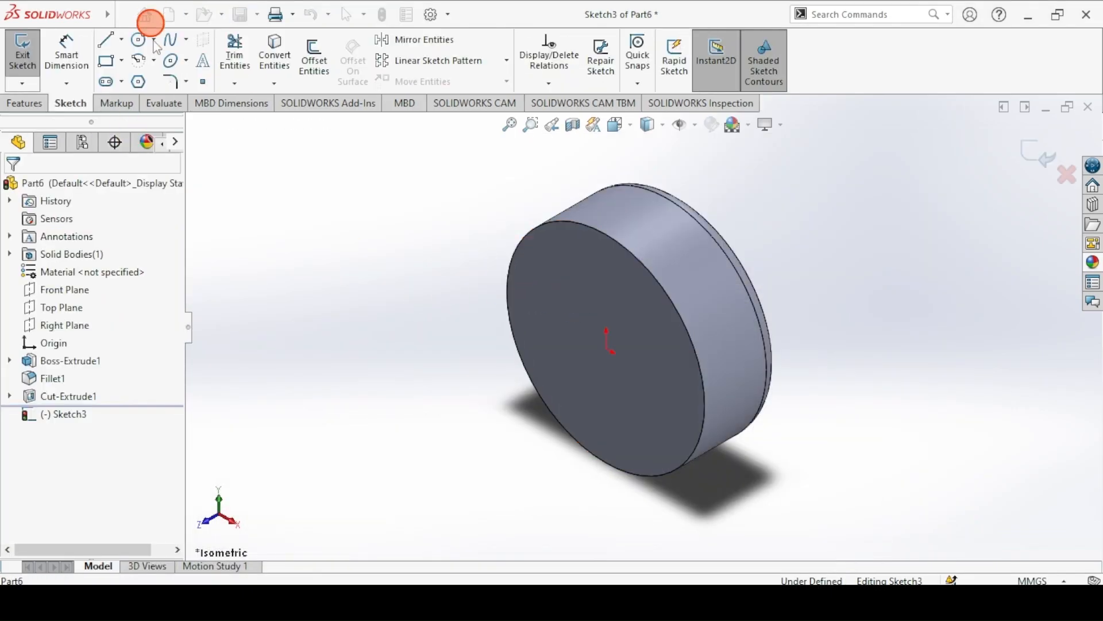
click(139, 39)
click(607, 349)
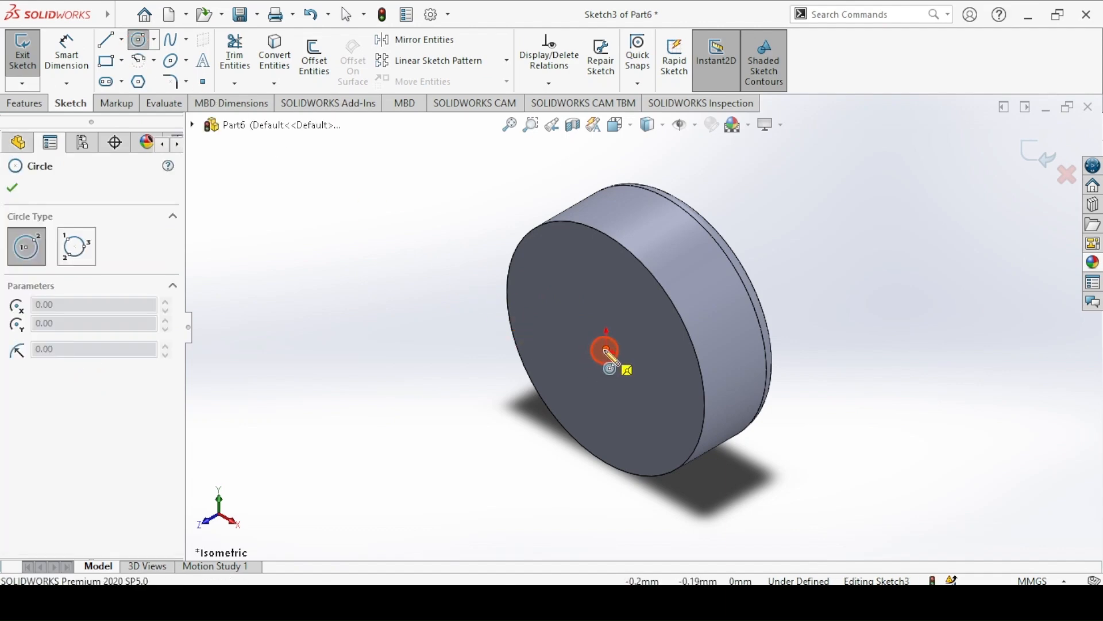
click(532, 292)
- Dimension the shank circle to a 12 mm diameter
click(66, 52)
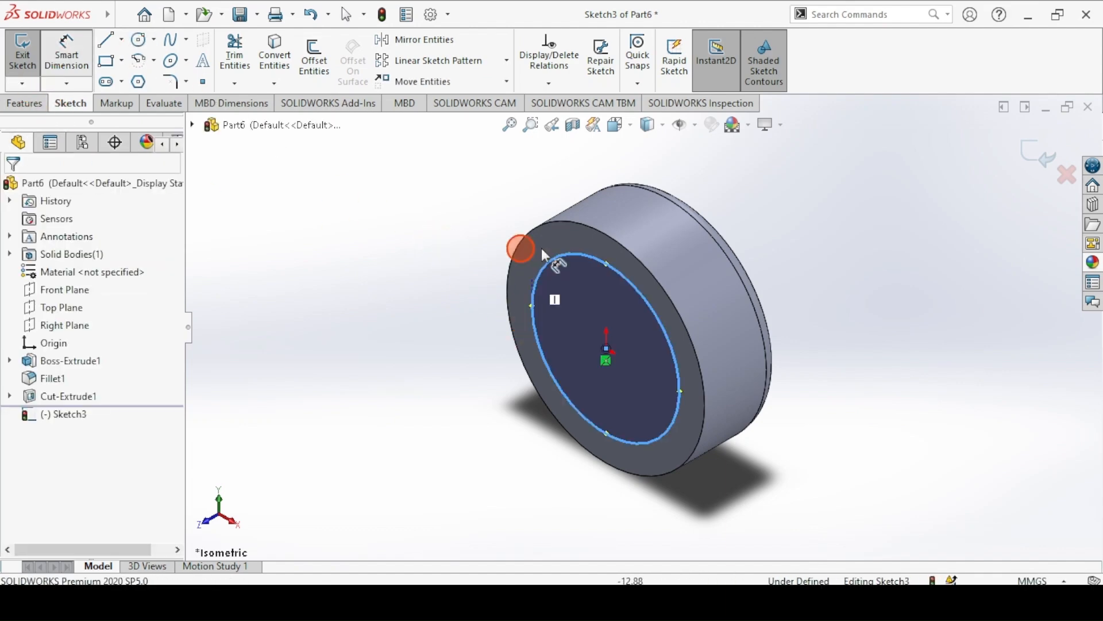
click(561, 257)
click(437, 202)
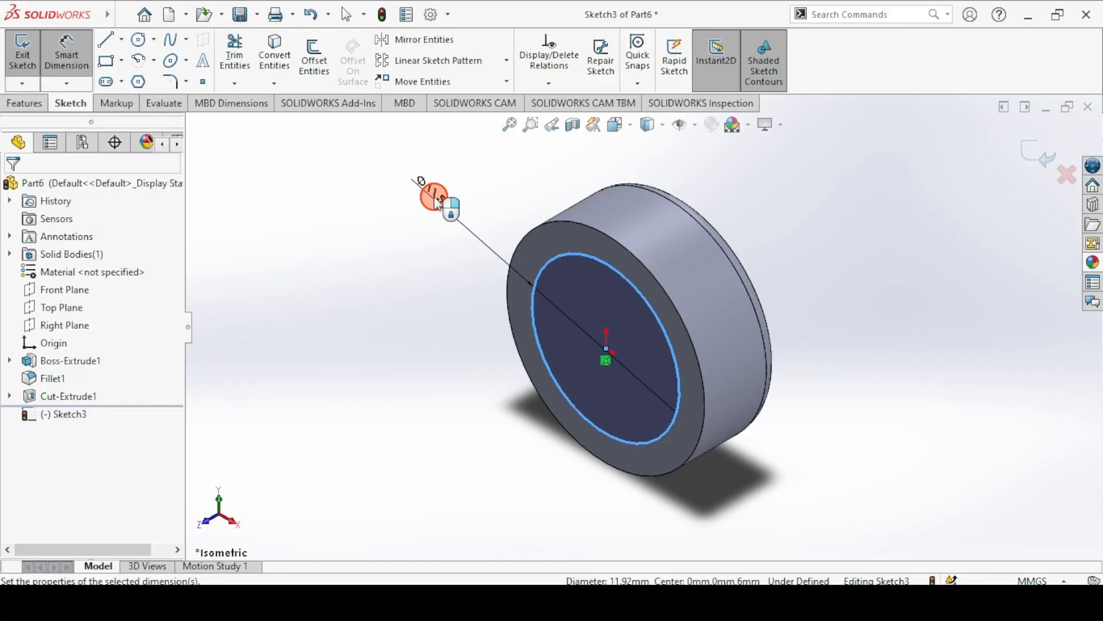
click(436, 203)
text(12)
key(Return)
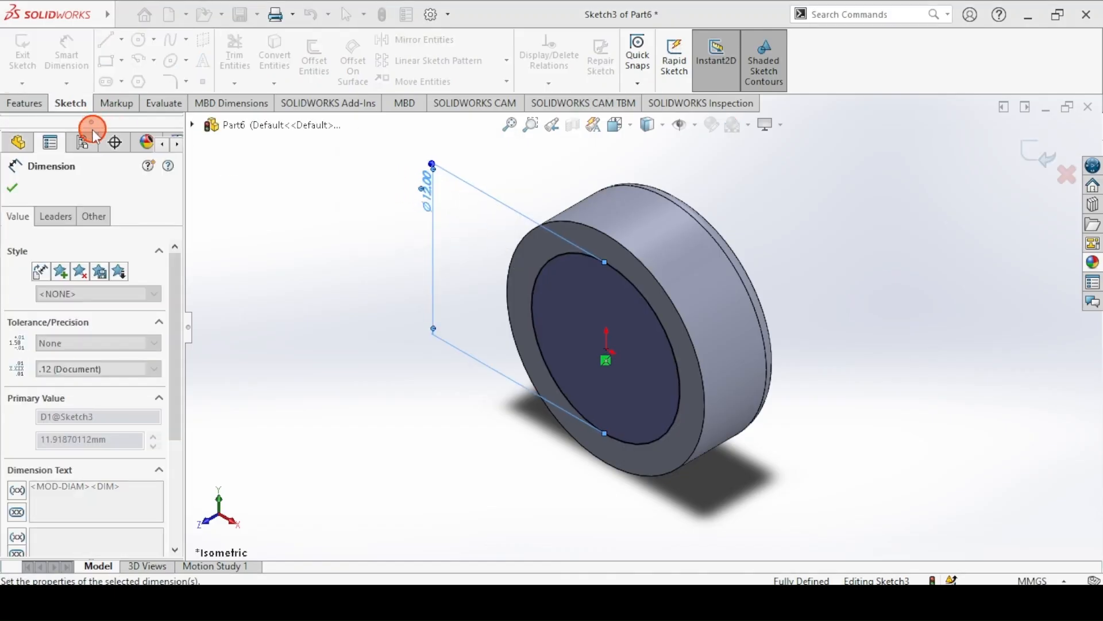
- Extrude the circle as a blind boss 20 mm long (26 minus 6), merged with the head, to form the screw shank
click(21, 55)
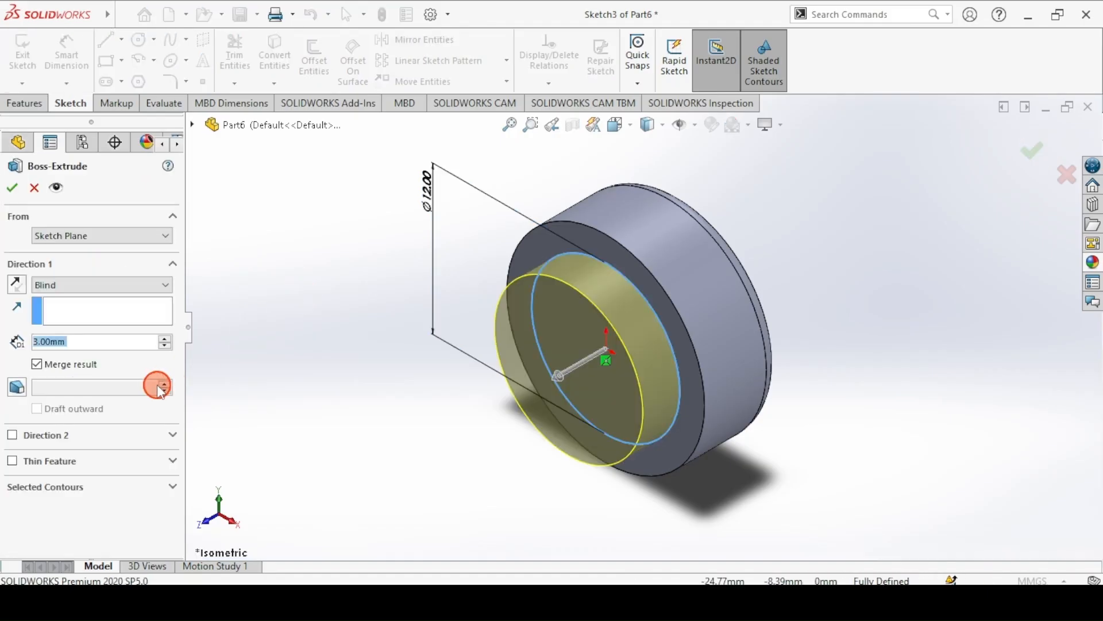
text(26-)
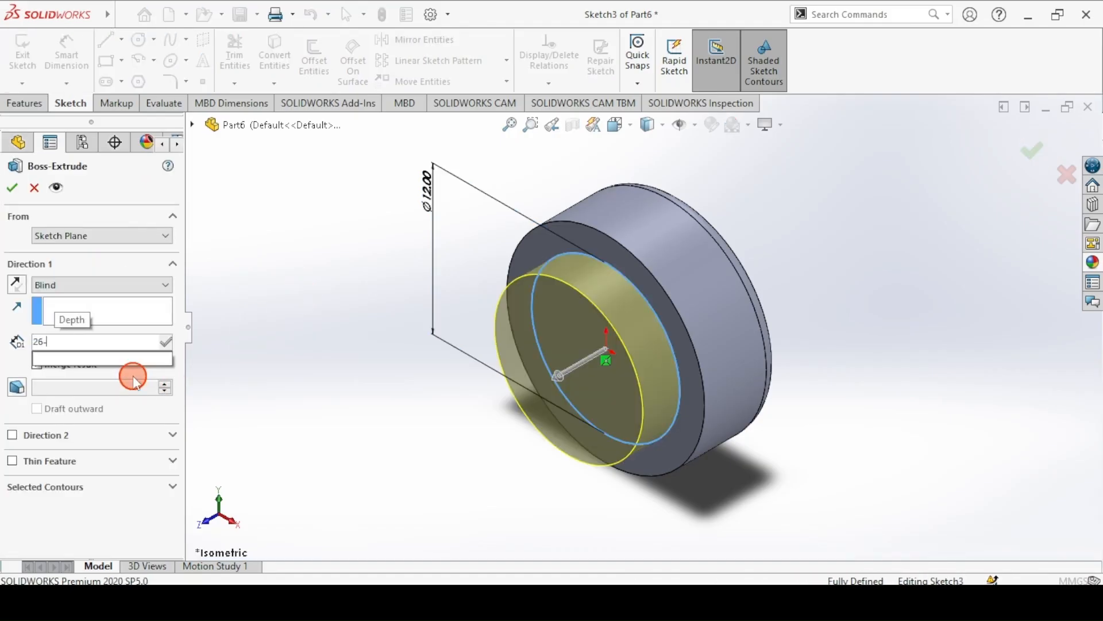
key(Return)
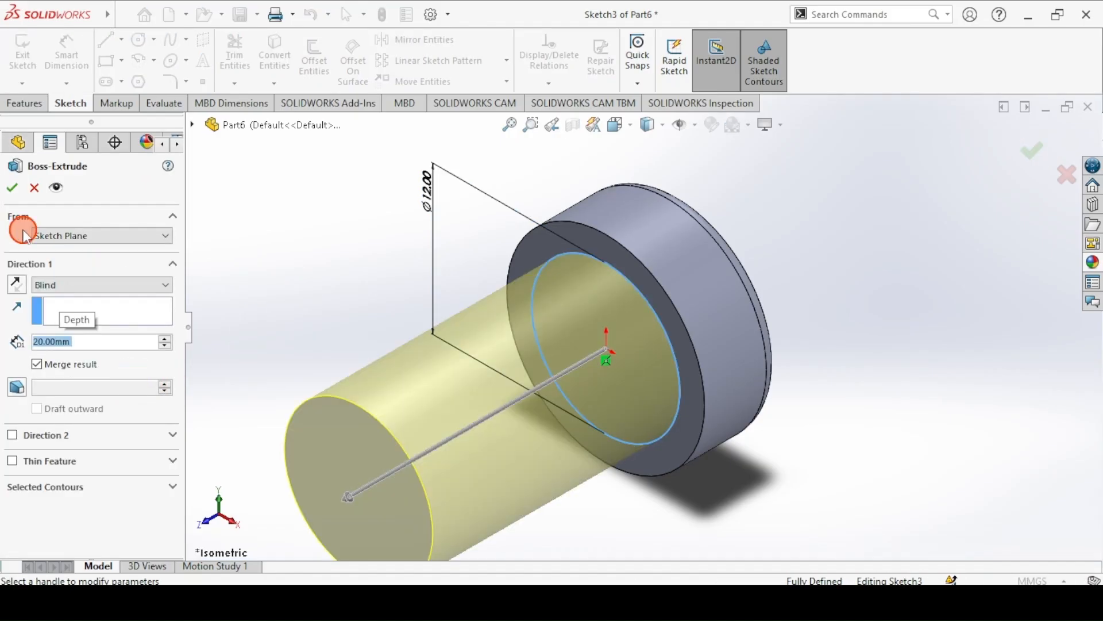
click(12, 188)
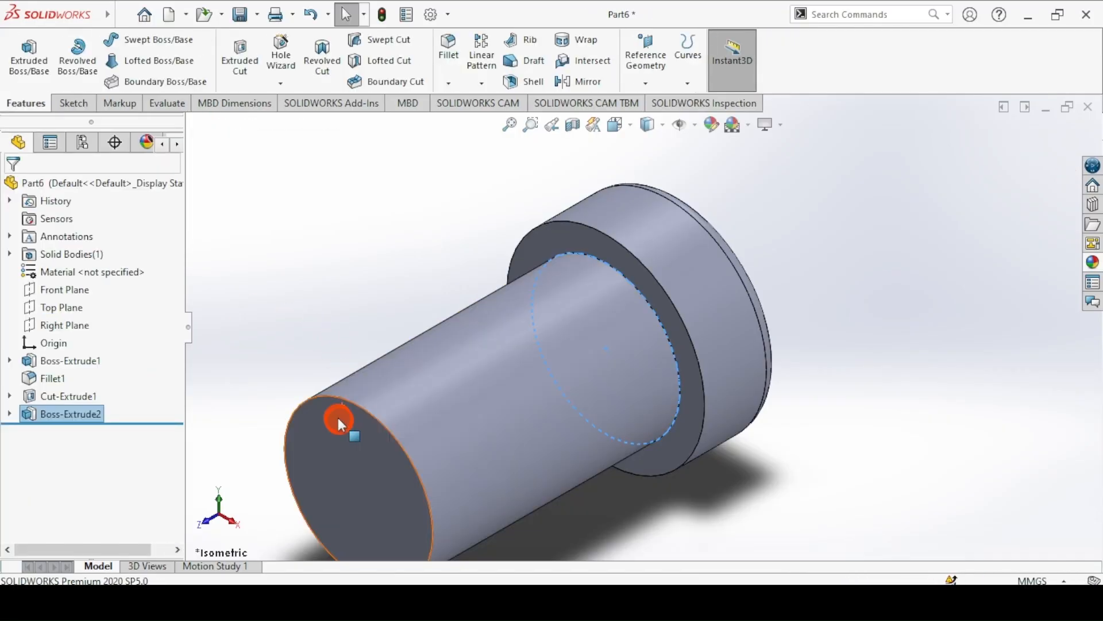
click(314, 373)
key(f)
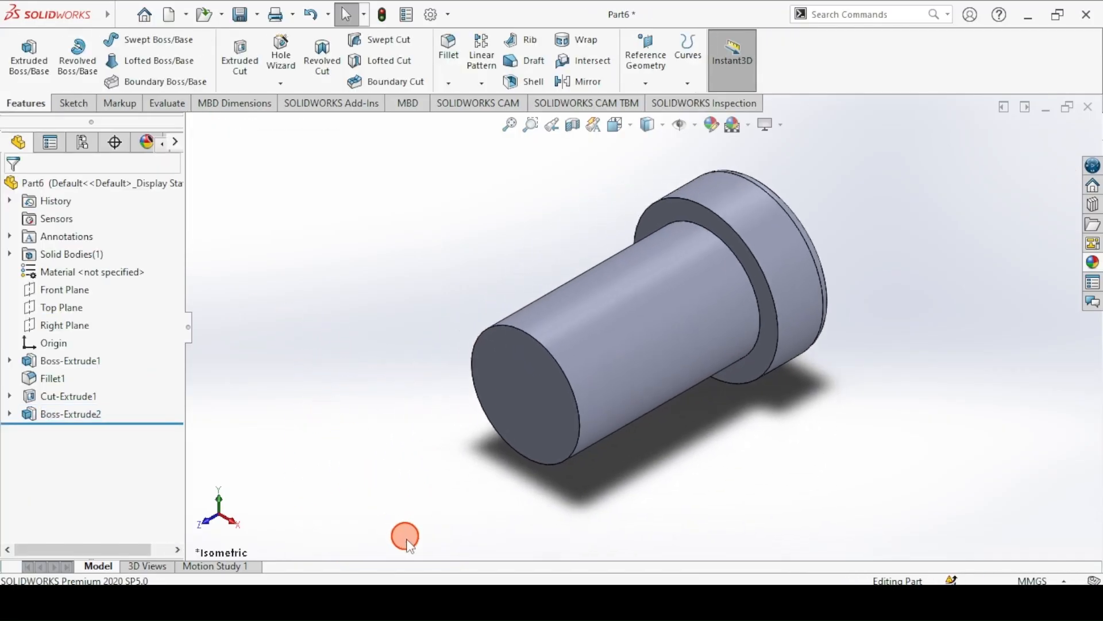
- Check the thread callout on the screw drawing and start a Thread from the shank's free end edge up to the edge where it meets the head
click(404, 601)
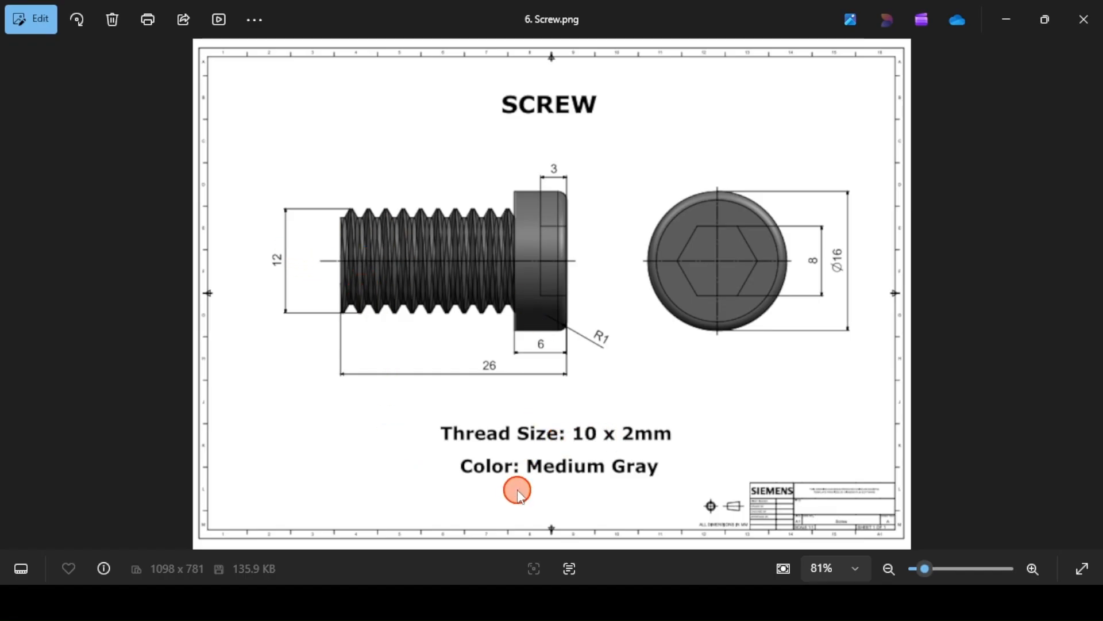
click(404, 595)
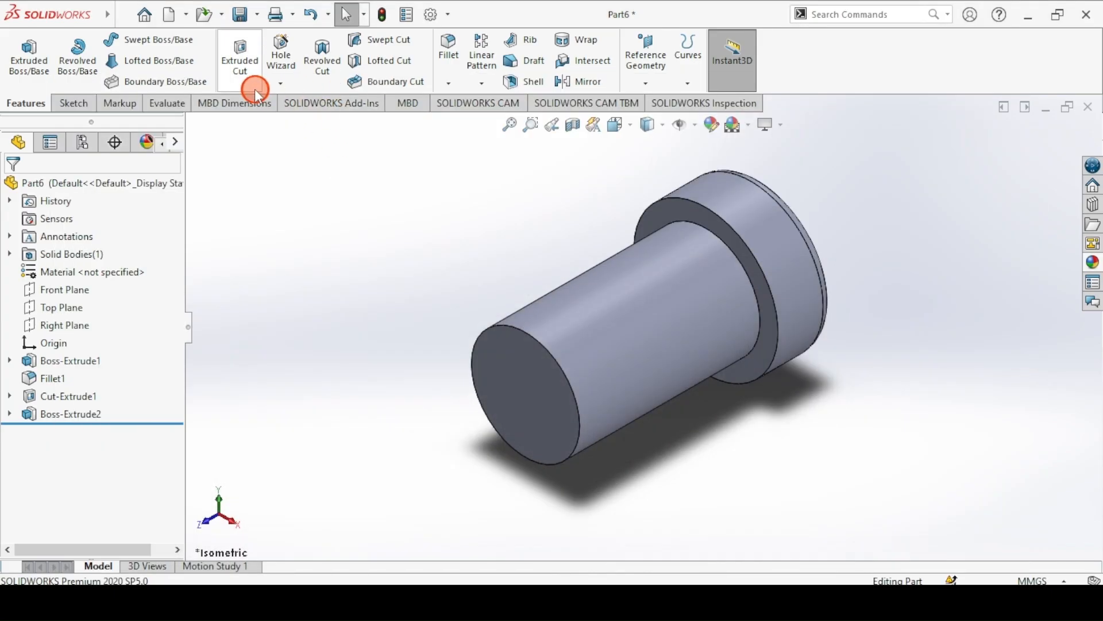
click(280, 84)
click(292, 141)
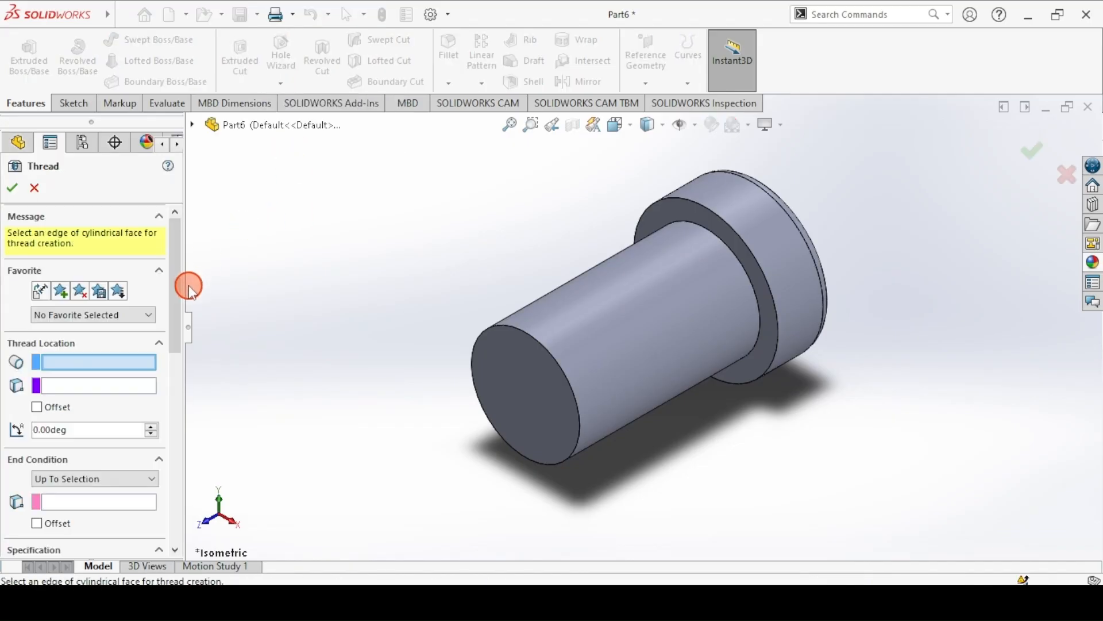
click(521, 331)
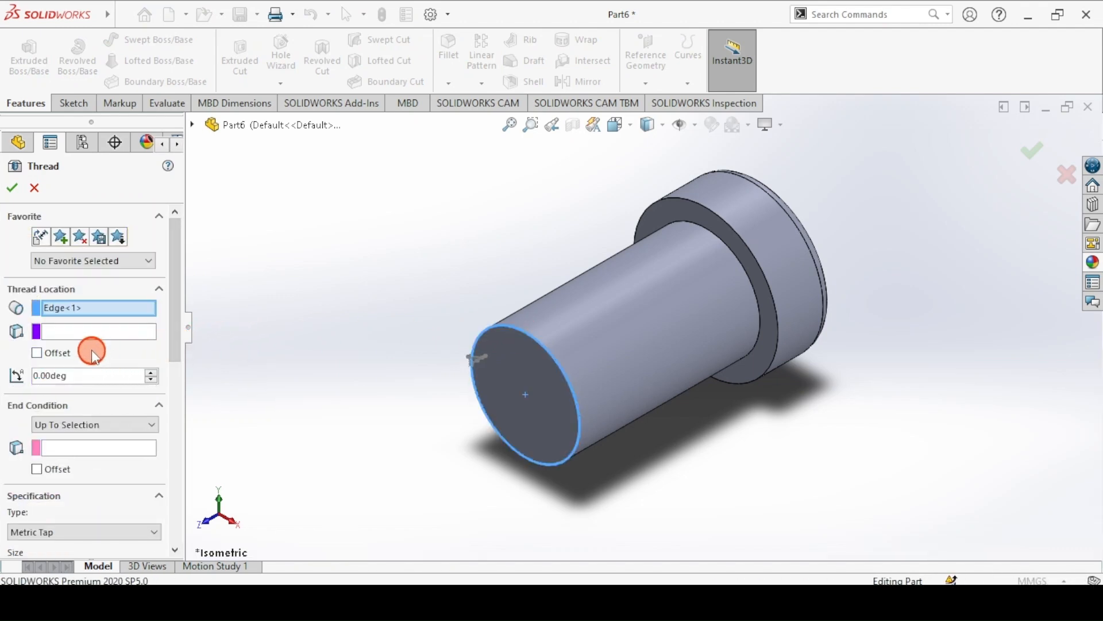
click(69, 429)
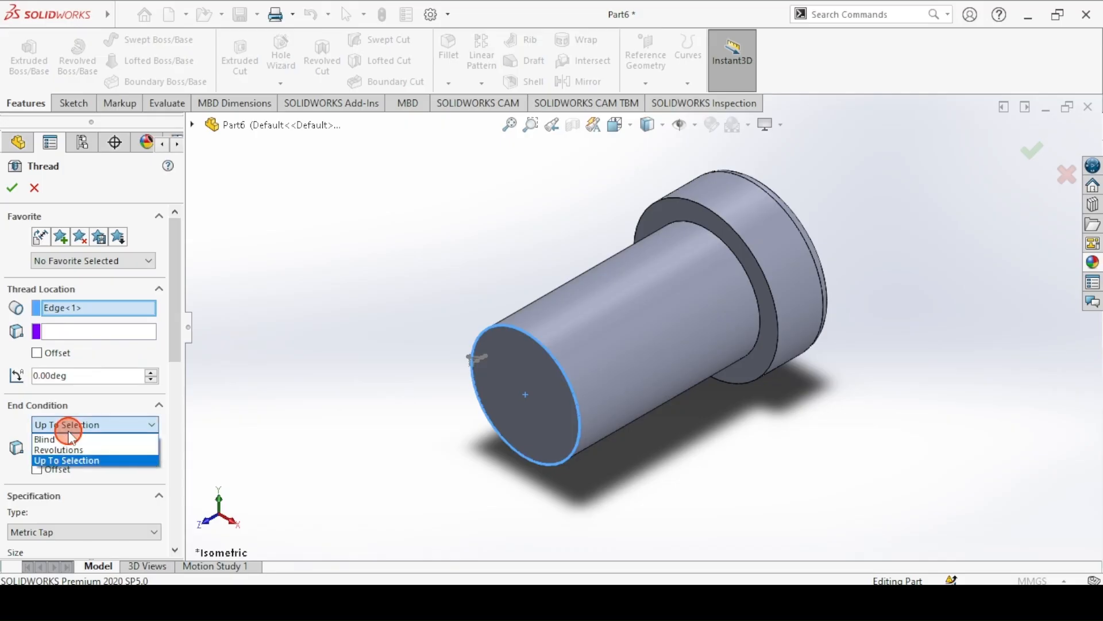
click(69, 432)
click(81, 449)
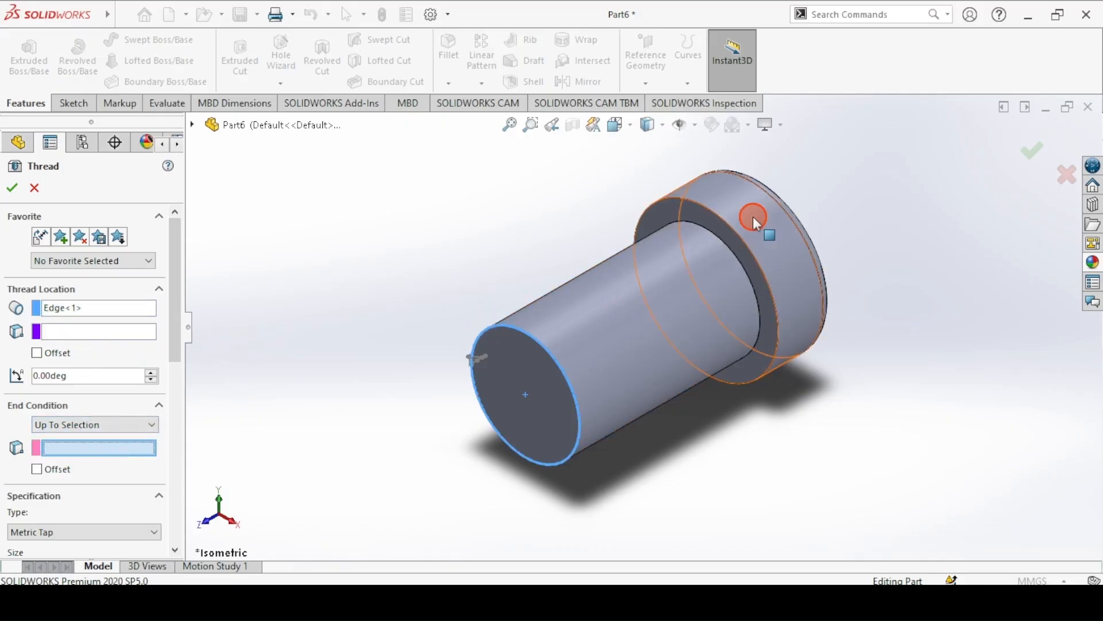
click(719, 234)
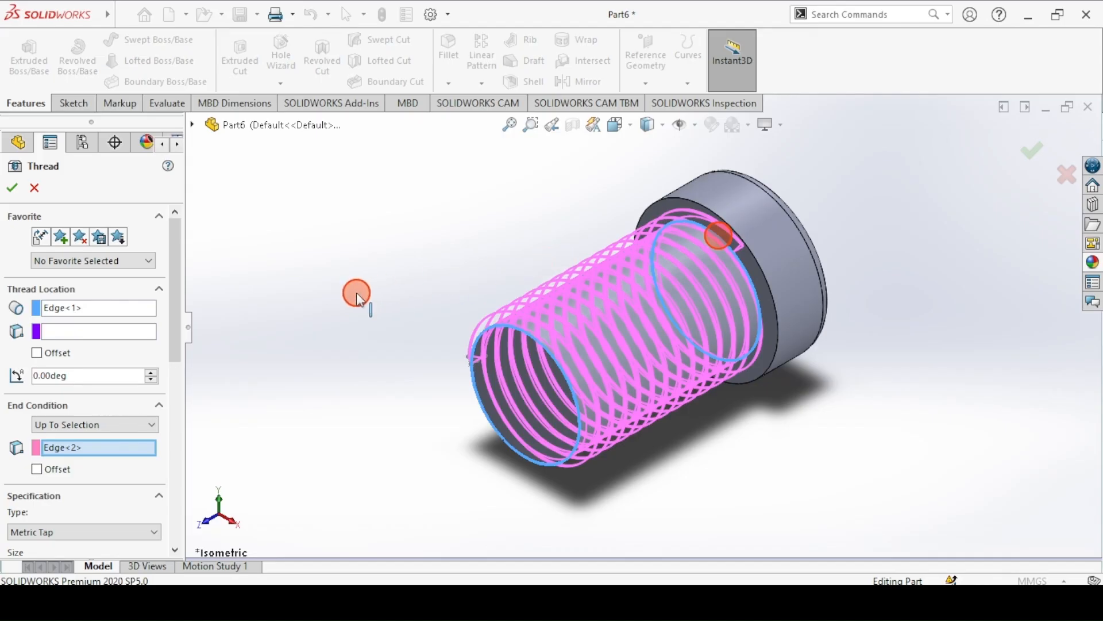
- Enable the thread's start offset and reverse its direction so the thread begins beyond the free end of the shank
click(36, 352)
double_click(51, 377)
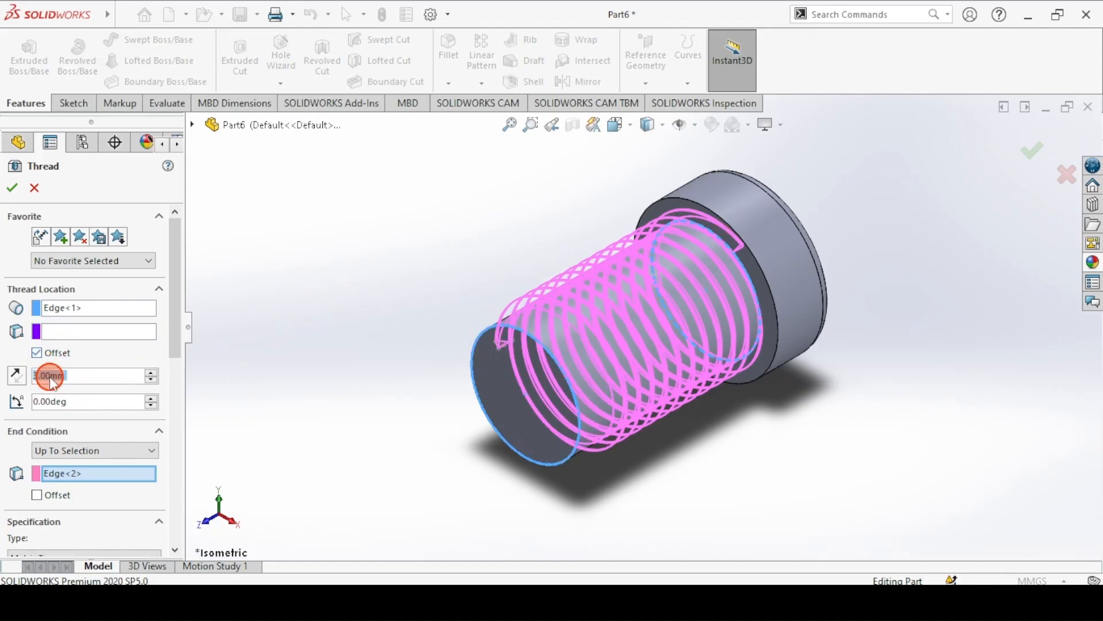
click(22, 377)
- Set the thread type to Metric Die and check the required thread size on the screw drawing
drag(173, 297, 177, 377)
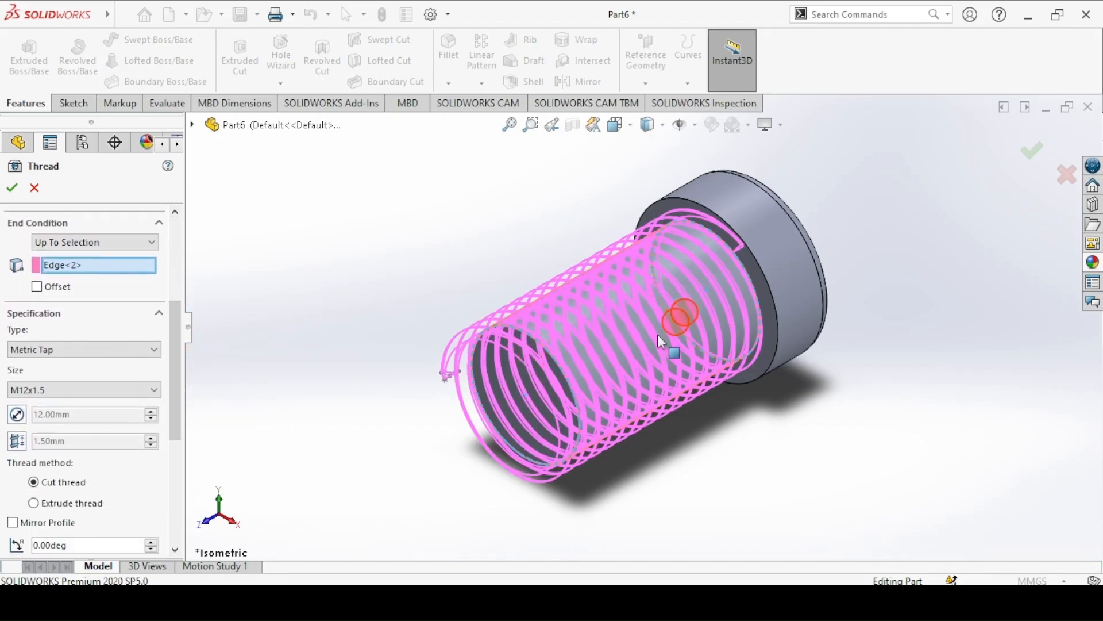
click(77, 358)
click(47, 375)
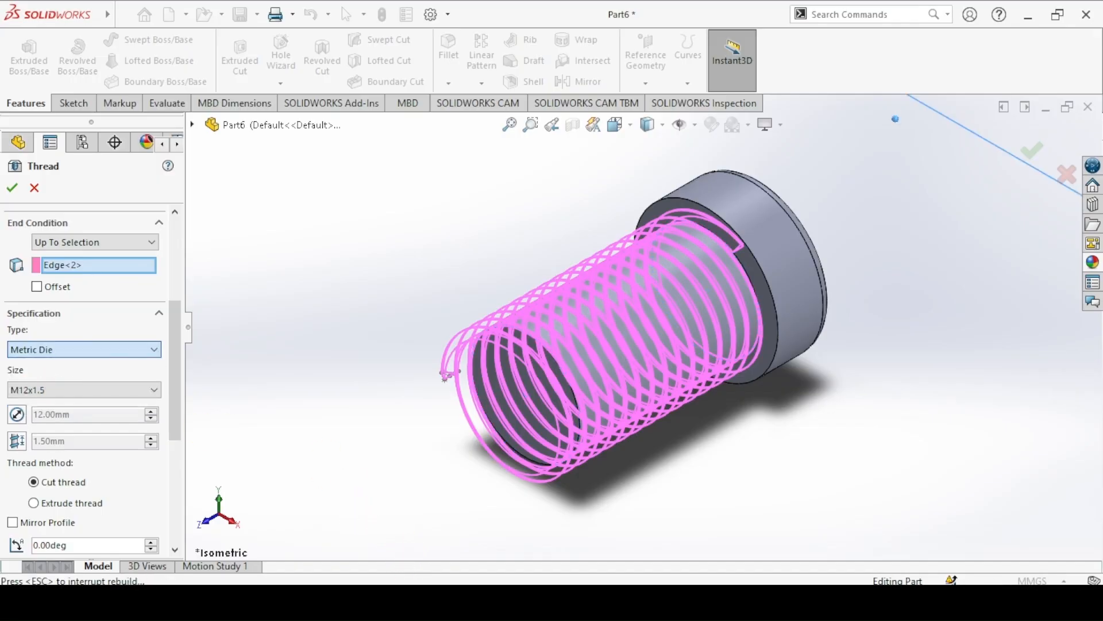
click(406, 598)
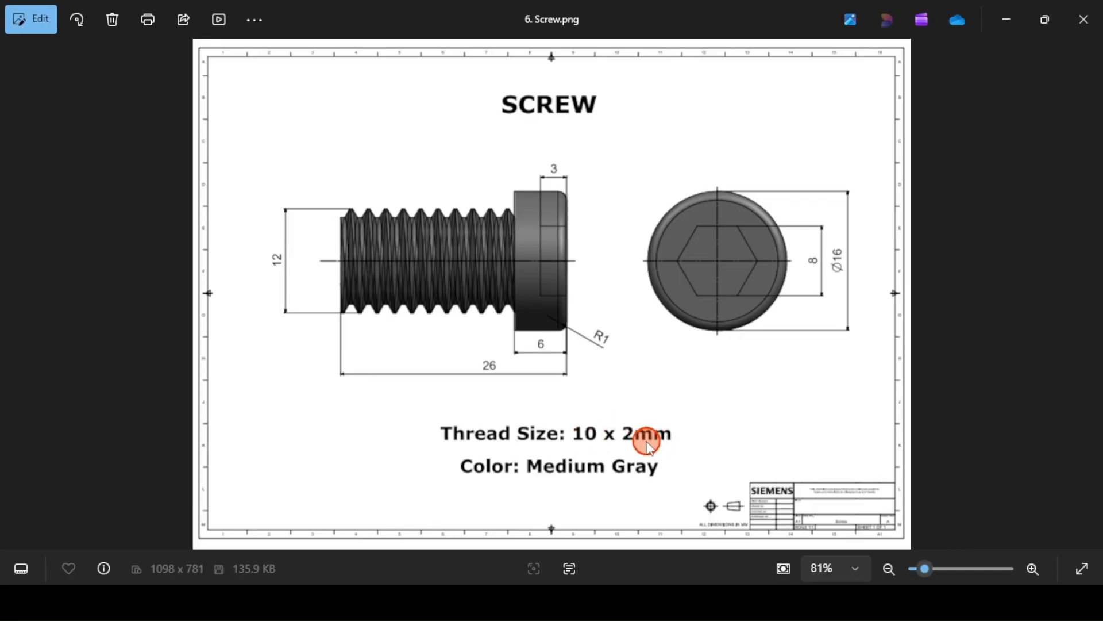
click(412, 597)
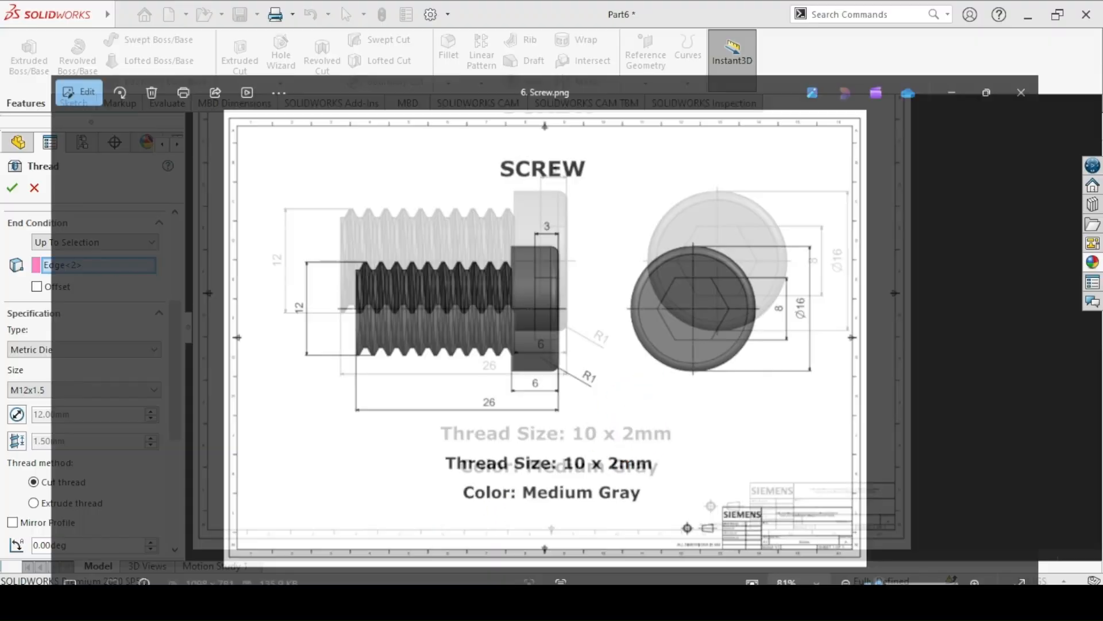
- Set the thread size to M10x1.5 and finish it as a cut thread on the shank
click(35, 389)
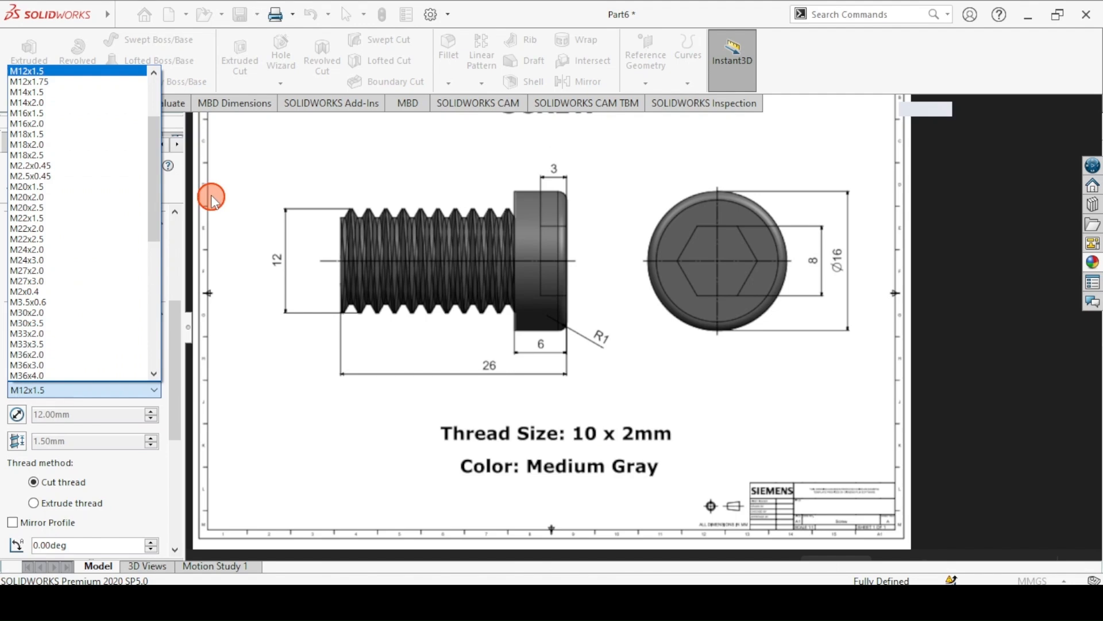
scroll(160, 167, up, 3)
click(236, 196)
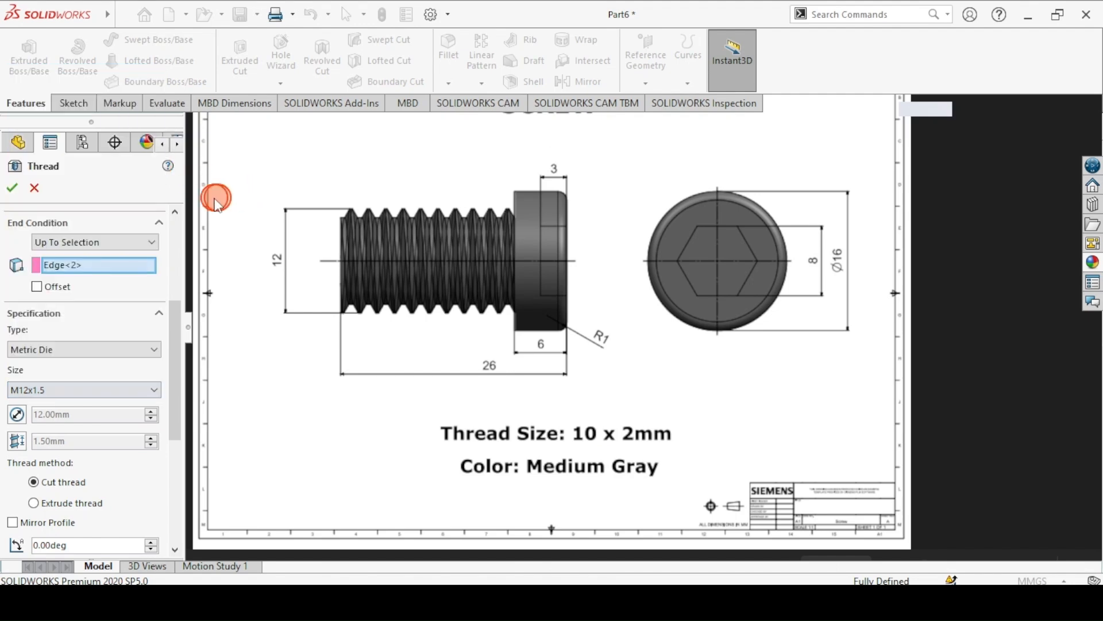
click(111, 389)
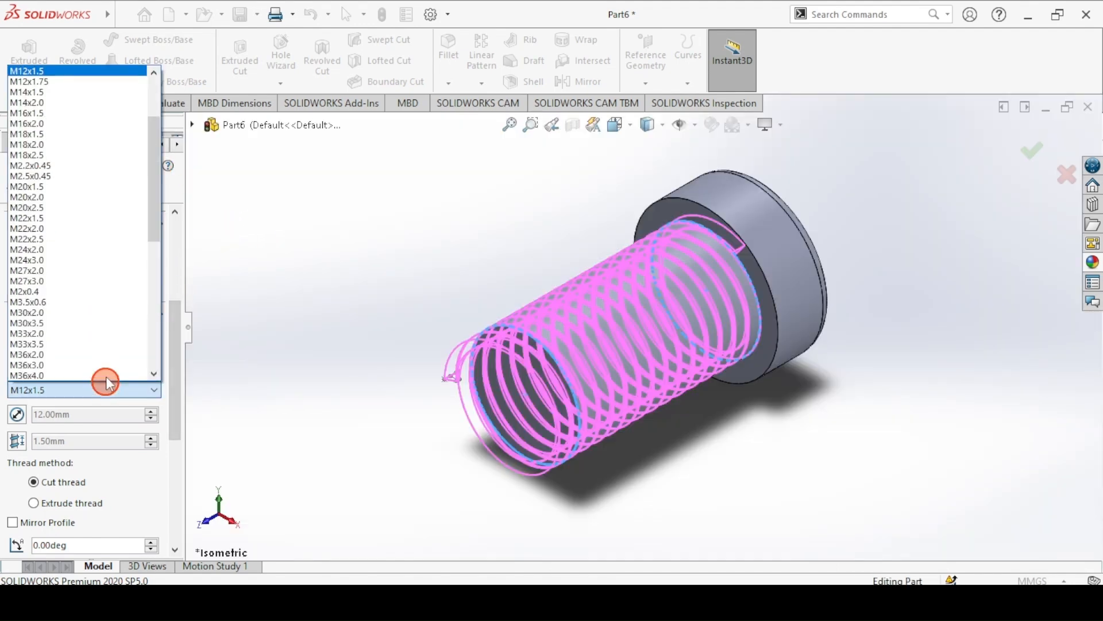
drag(157, 201, 154, 159)
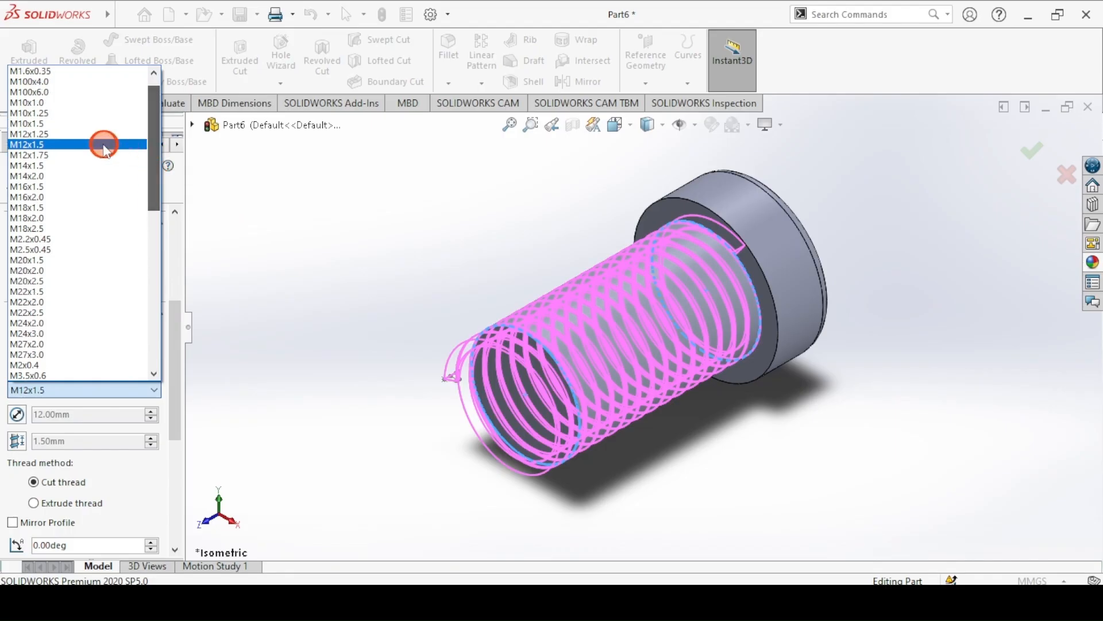
click(46, 124)
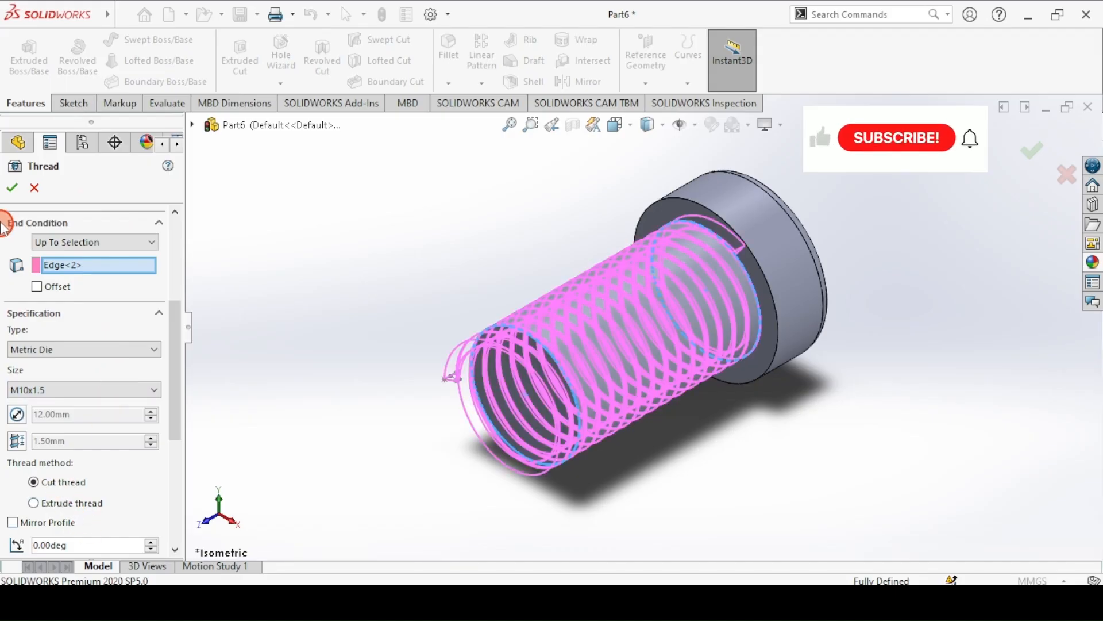
click(270, 284)
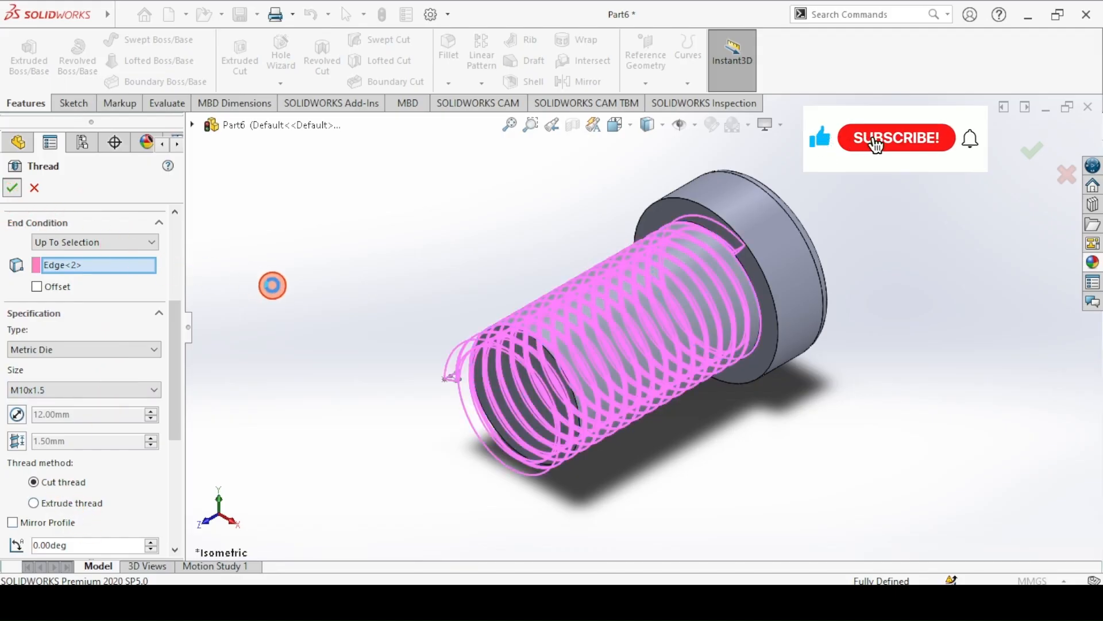
right_click(276, 292)
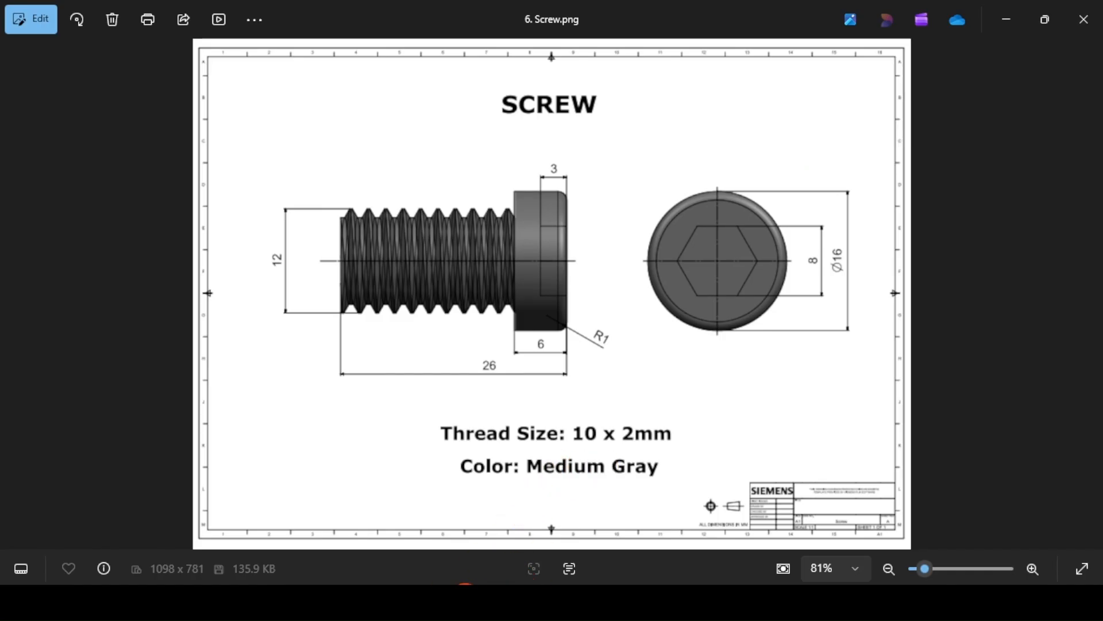
- Change the scene behind the screw to Plain White
click(407, 184)
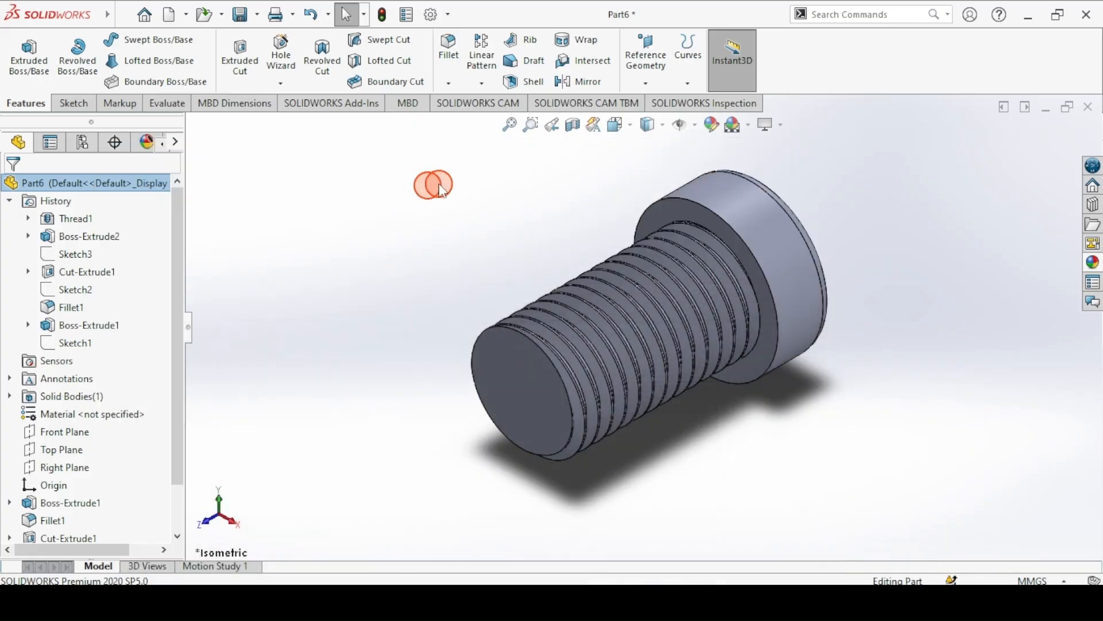
click(741, 125)
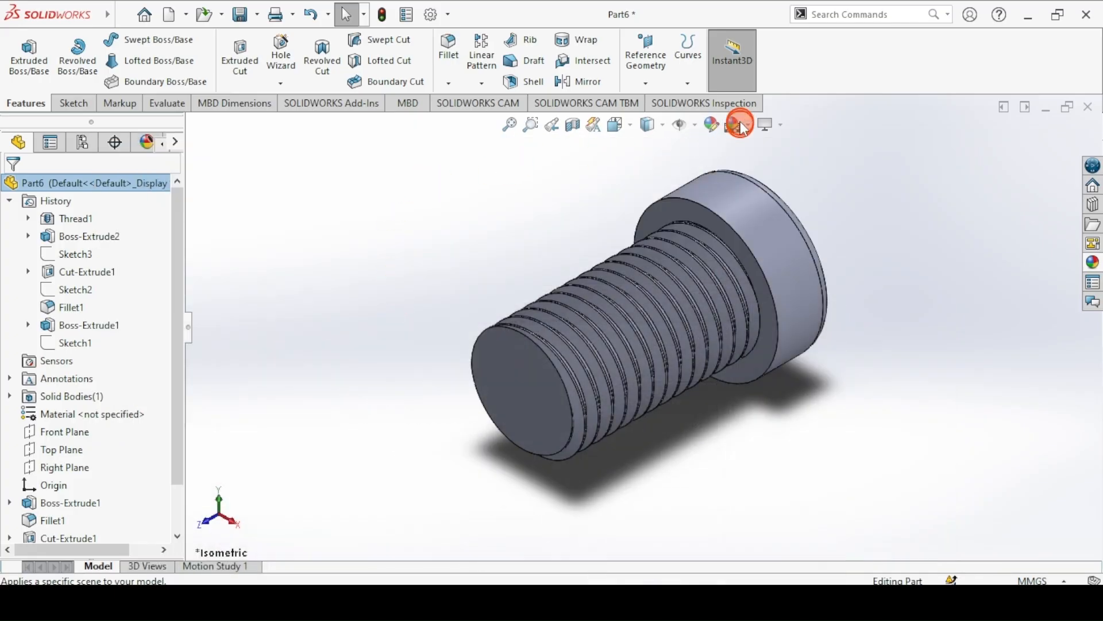
click(749, 126)
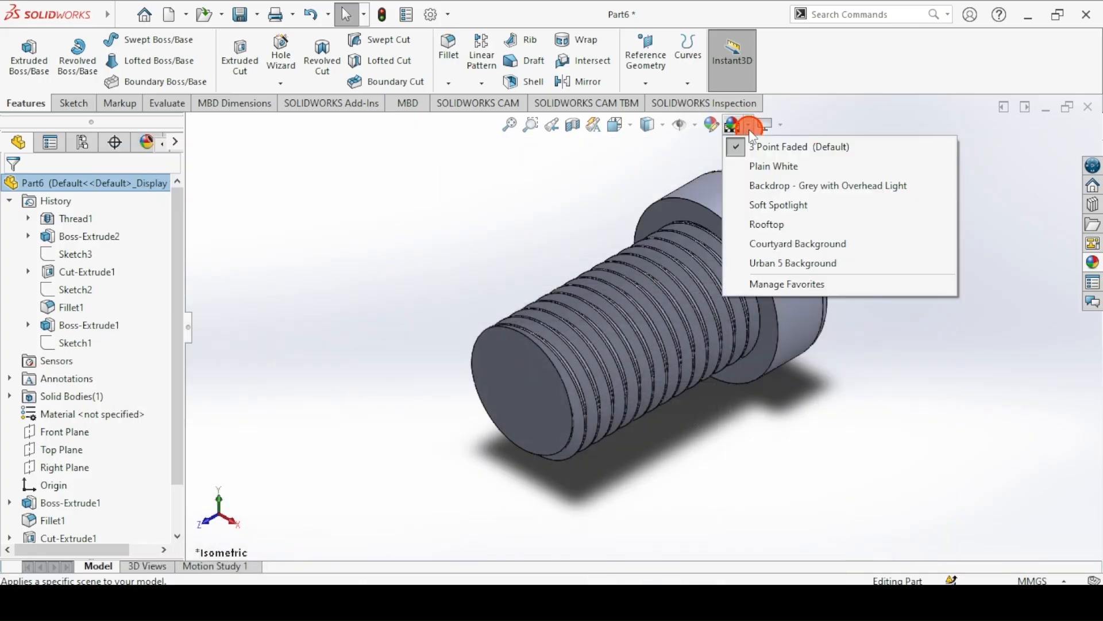
click(770, 166)
- Apply a medium gray colour from the standard swatches to the whole screw part
click(718, 128)
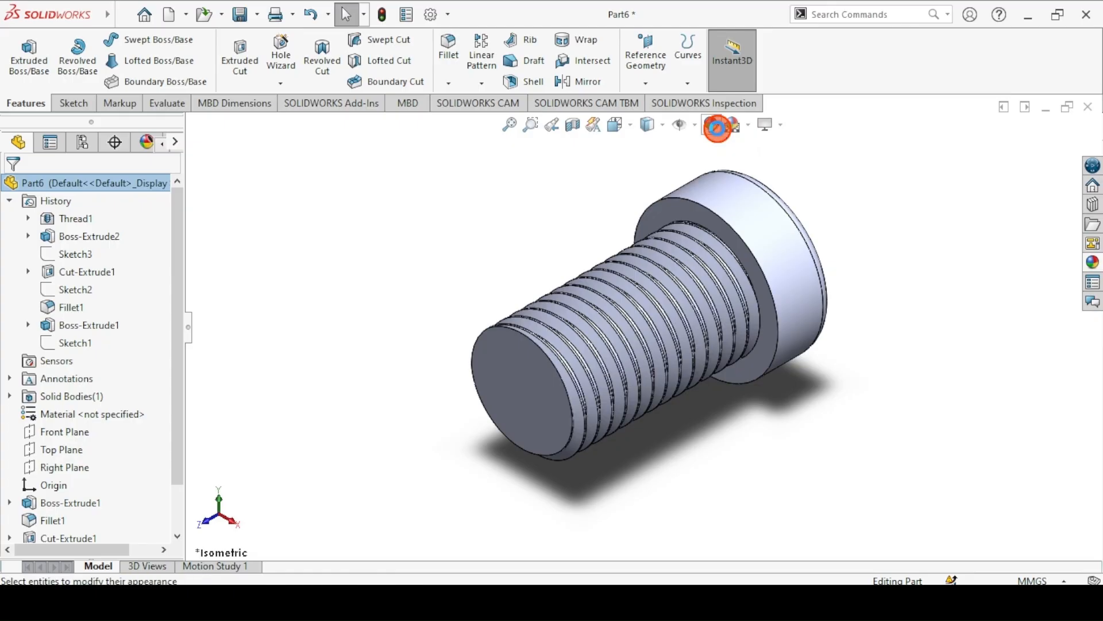
click(497, 178)
click(127, 522)
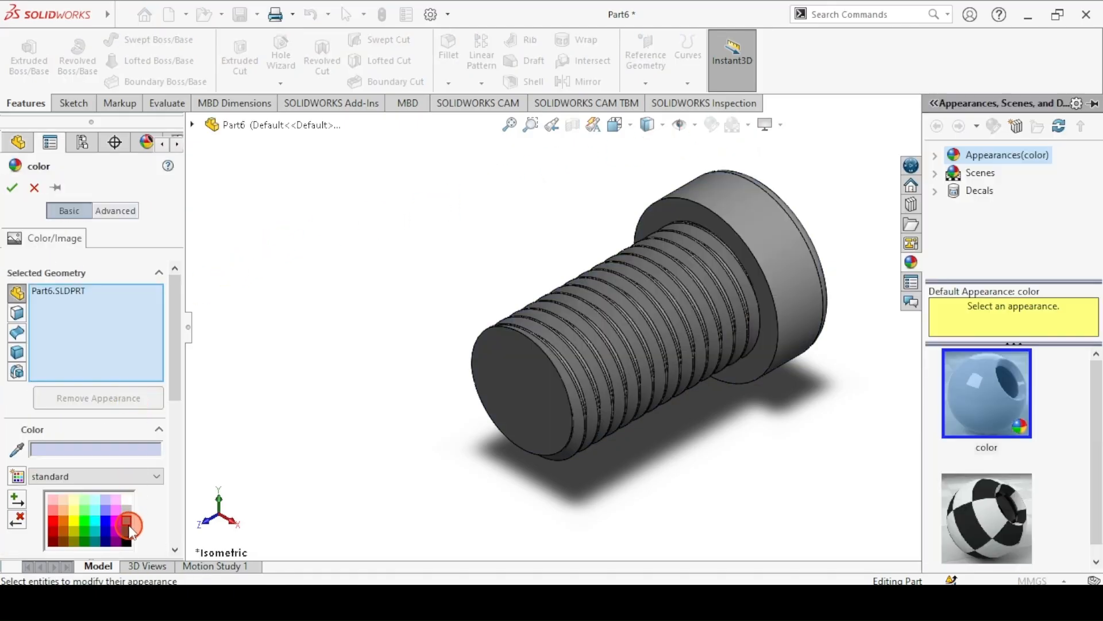
click(81, 313)
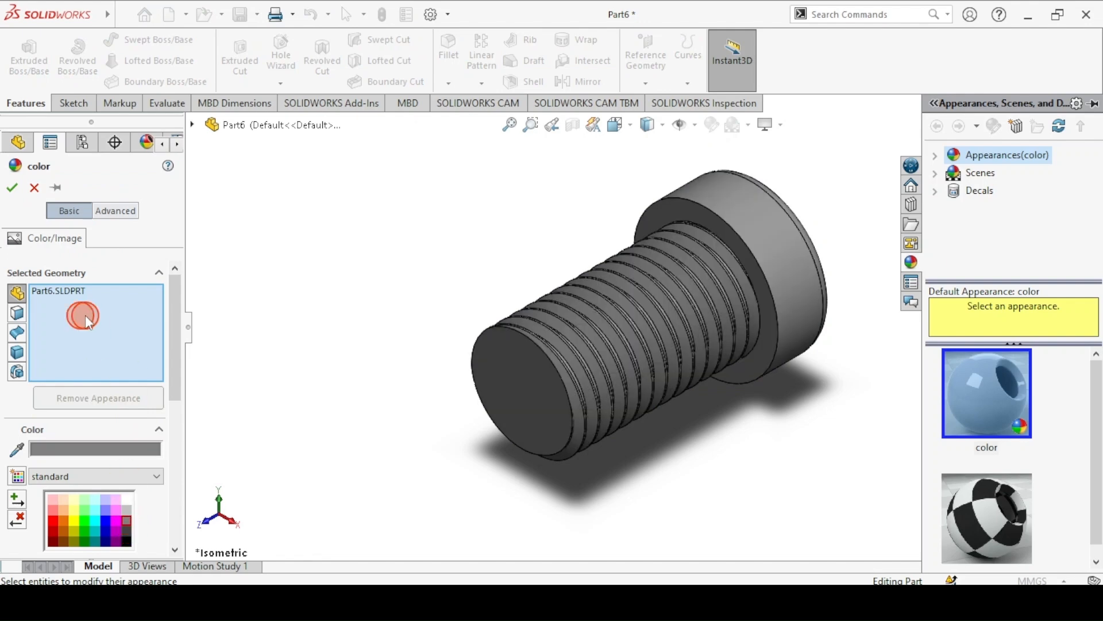
click(12, 188)
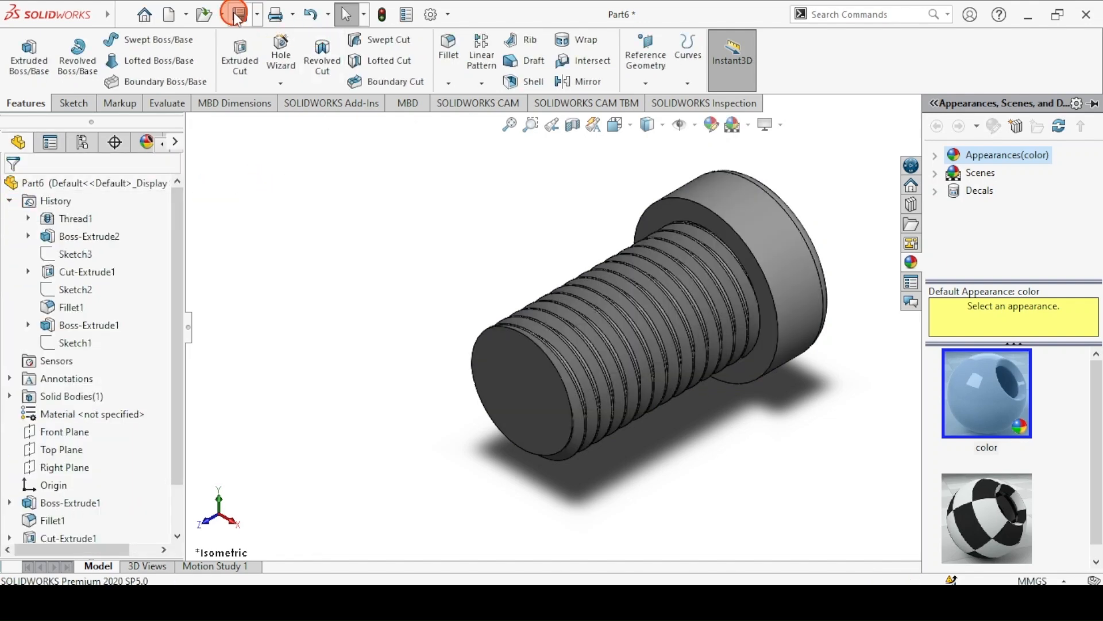
- Save the part as "6. Screw" in the Roller Support Assembly folder, rebuilding the document as it is saved
key(ctrl+s)
click(428, 315)
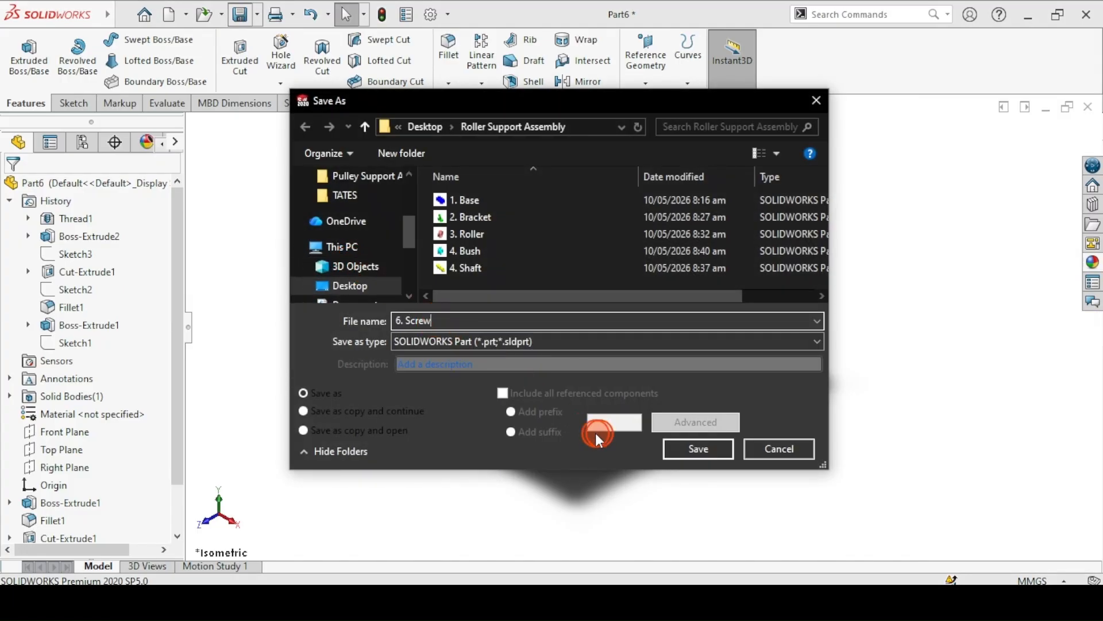
click(700, 449)
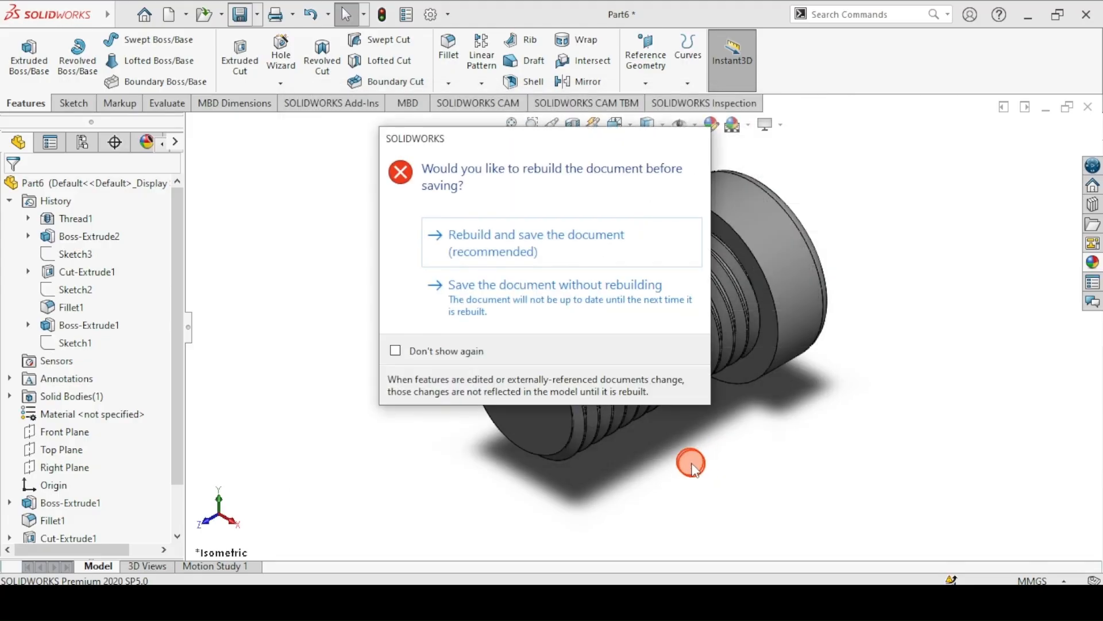
click(502, 251)
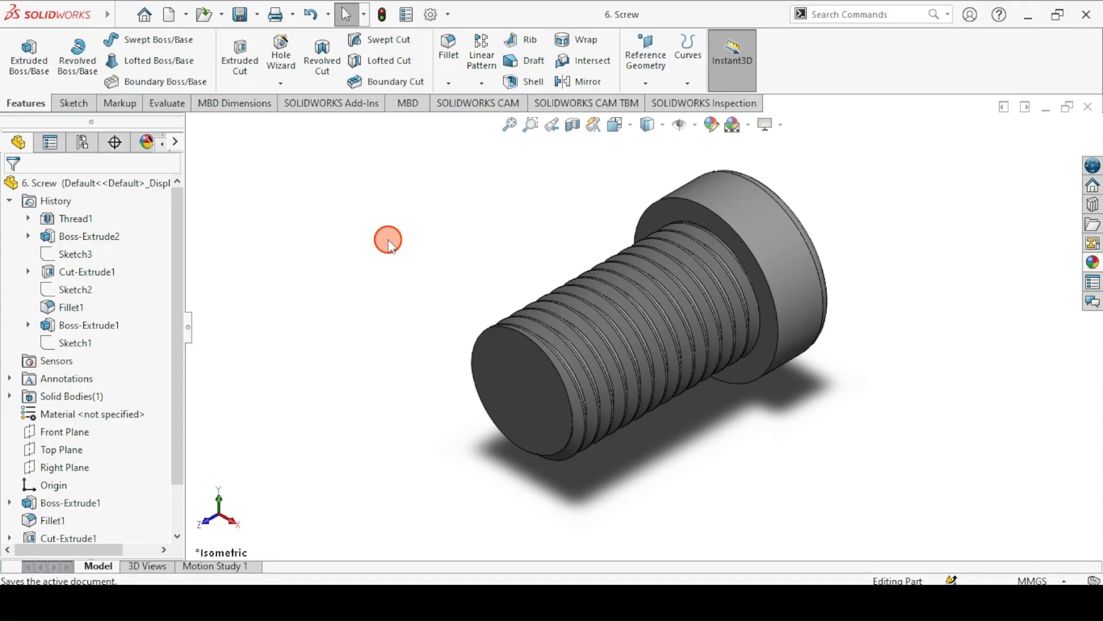
- Review the open part windows, examine the parts and quantities in the 7. Part List.png reference image, and return to the screw model in SOLIDWORKS
mouse_move(383, 597)
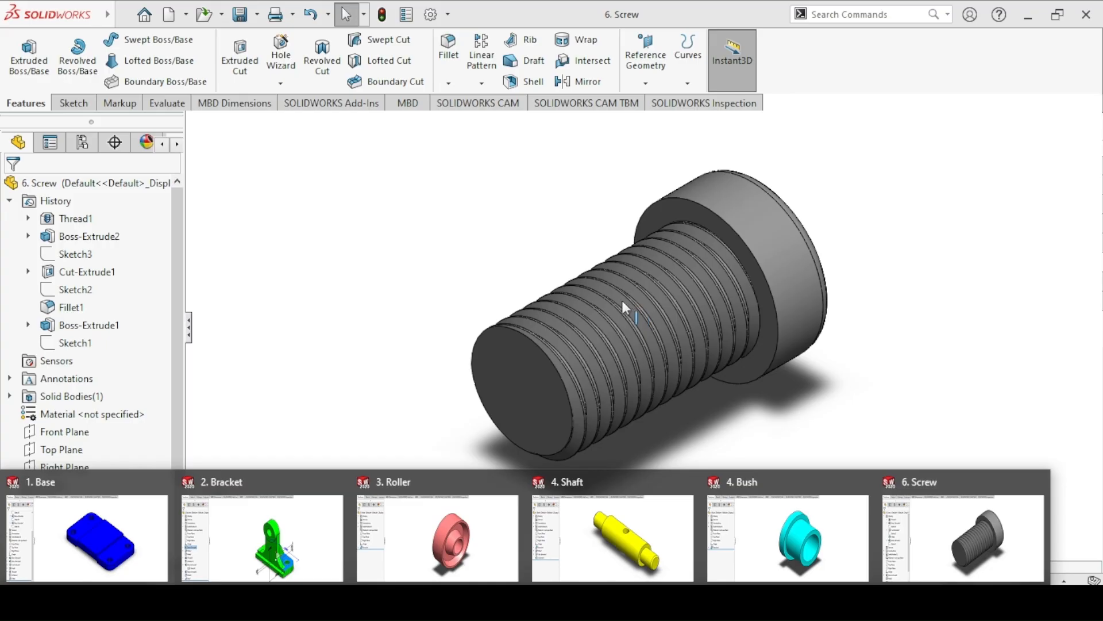
click(450, 262)
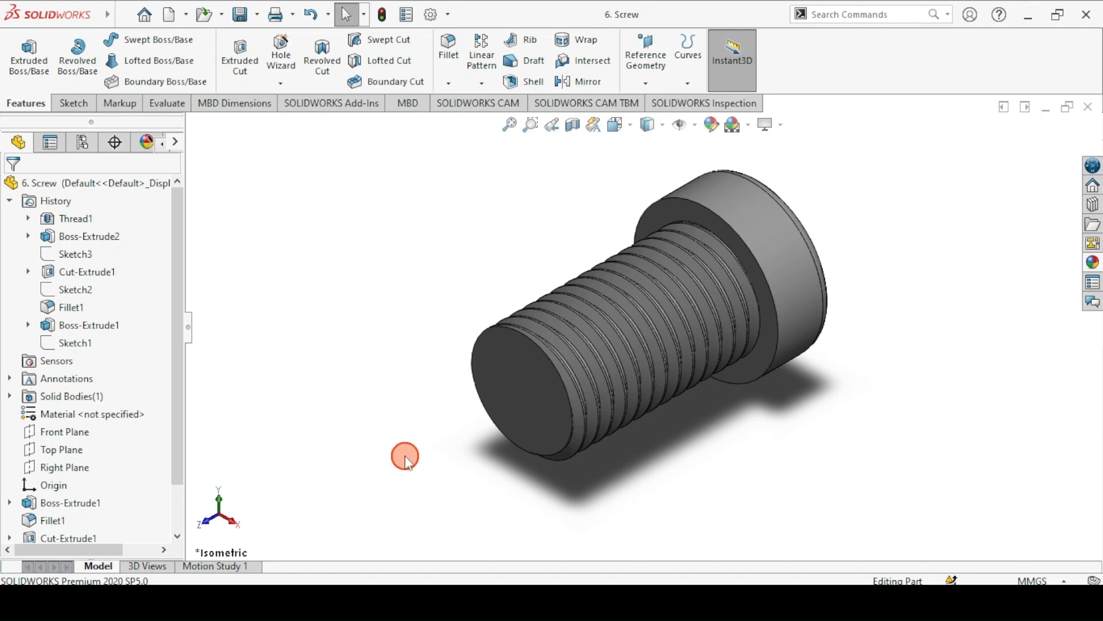
click(473, 598)
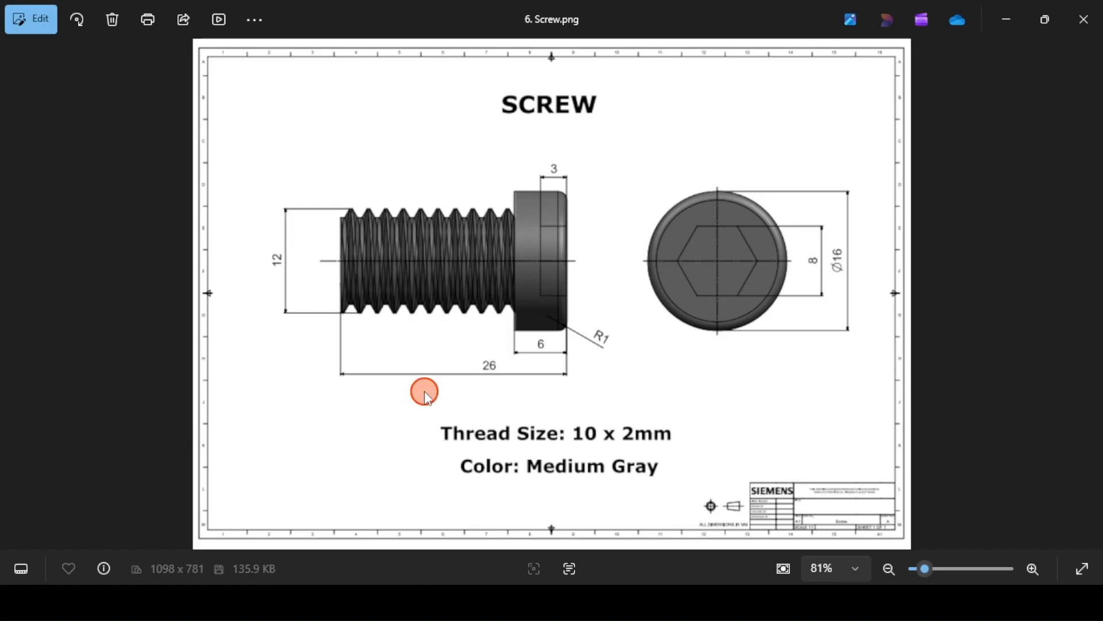
key(Right)
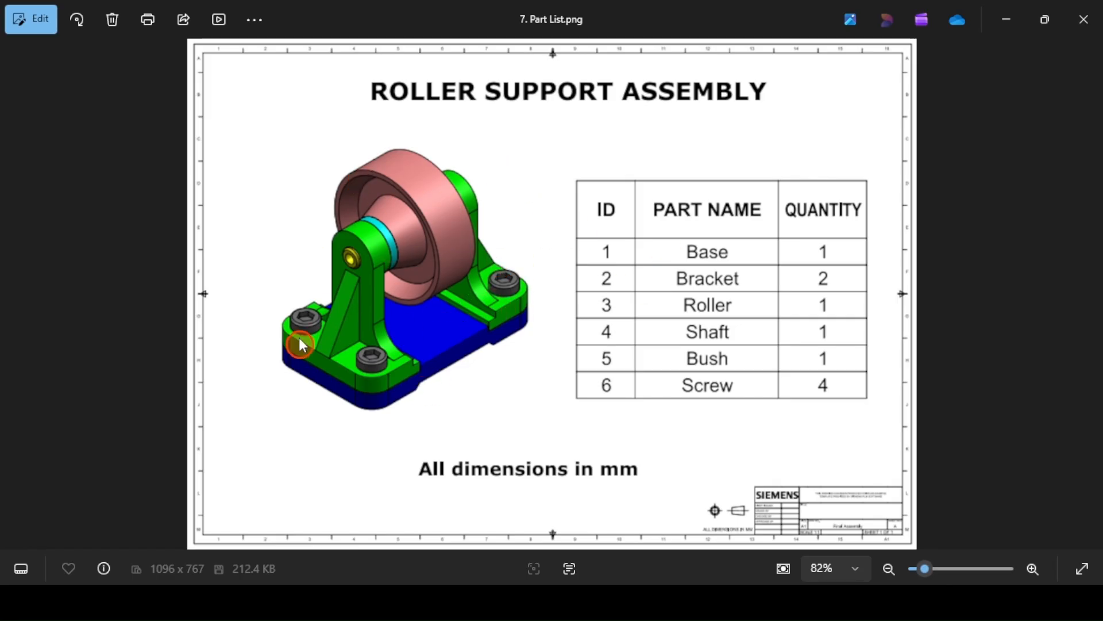
click(420, 598)
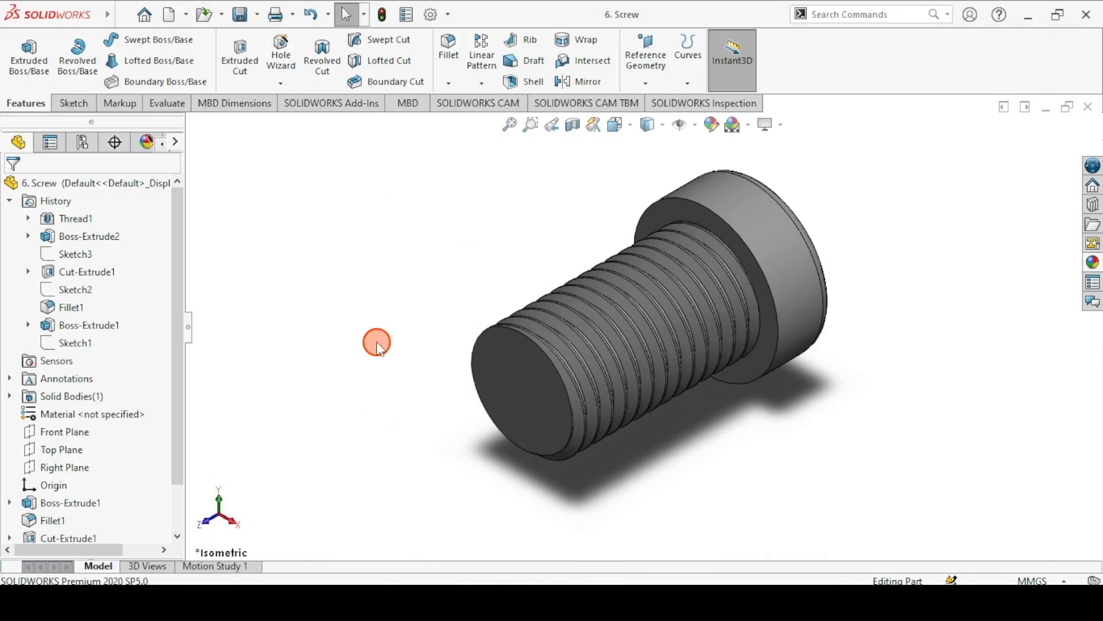